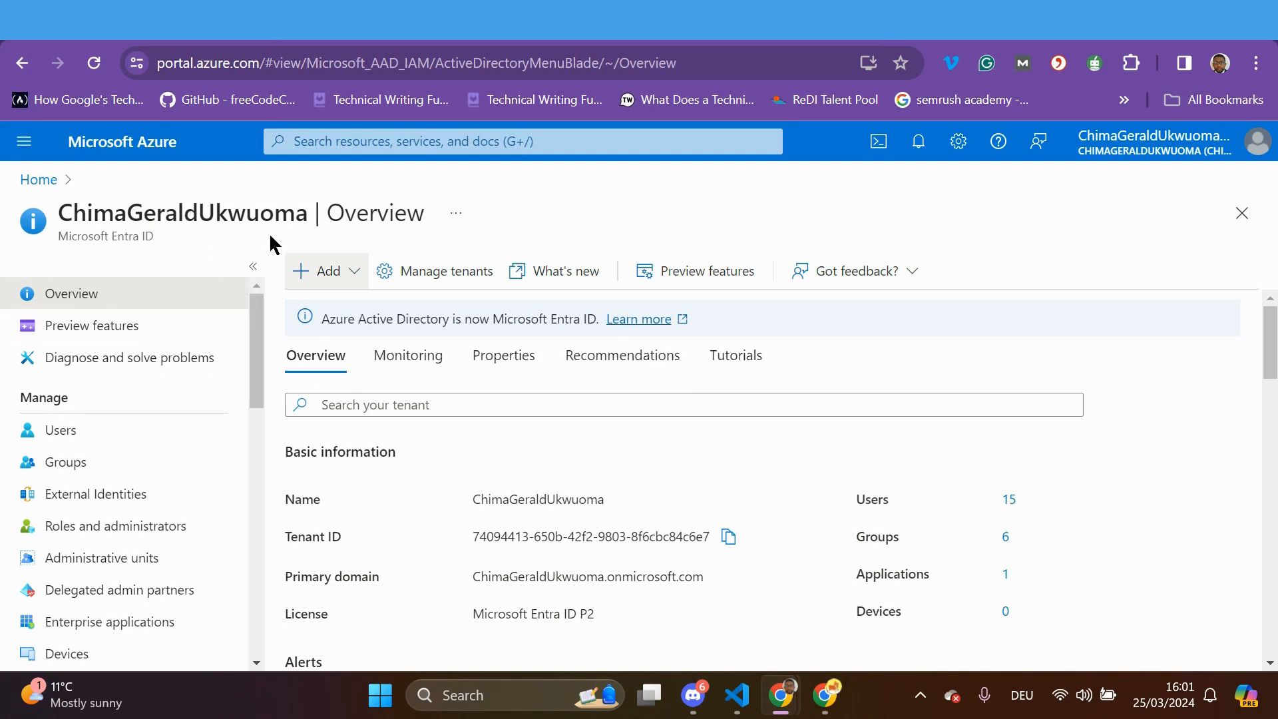
Get to Microsoft Entra ID through Create a resource and Recent services, then show its Users list
{"action": "left_click", "coordinate": [25, 143]}
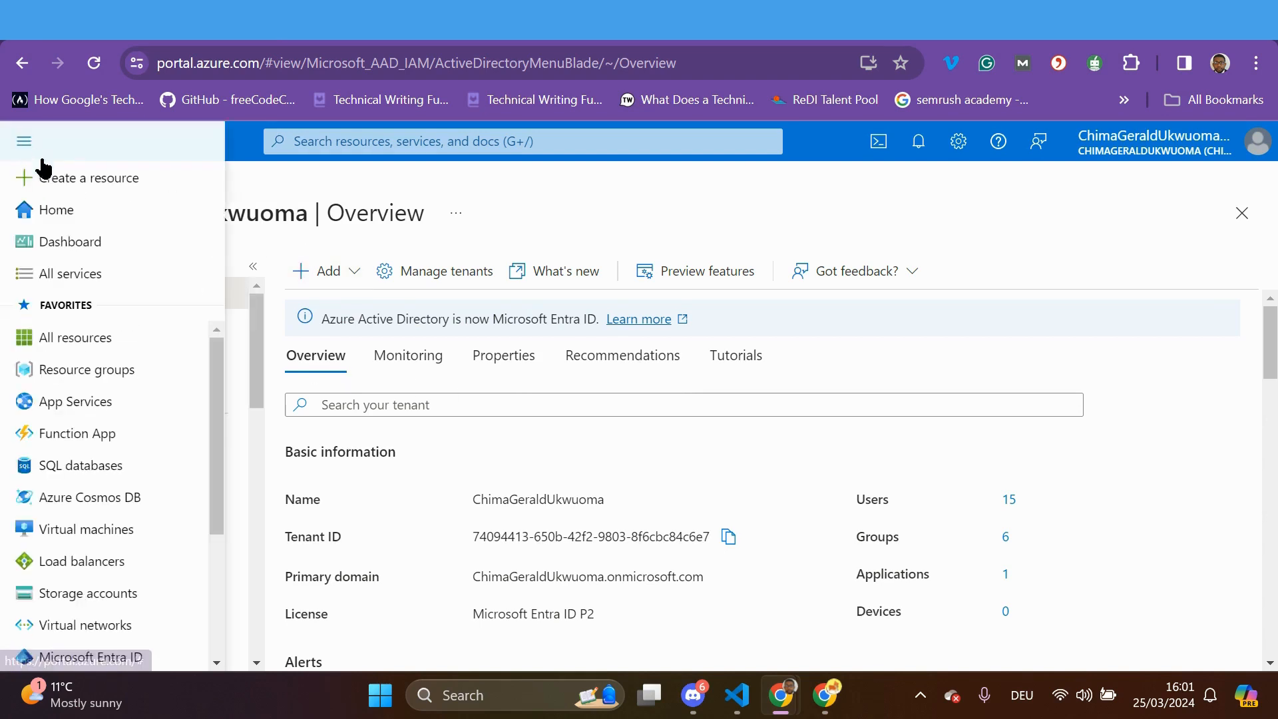
{"action": "left_click", "coordinate": [92, 187]}
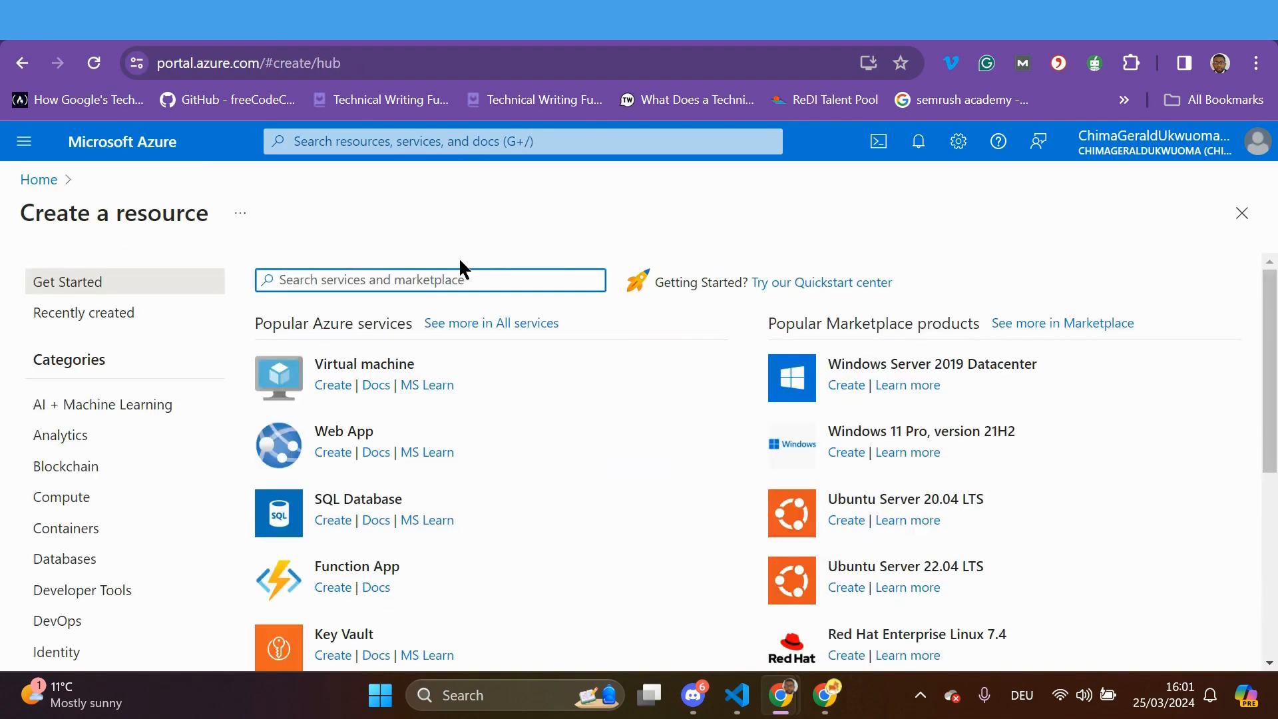
{"action": "left_click", "coordinate": [338, 142]}
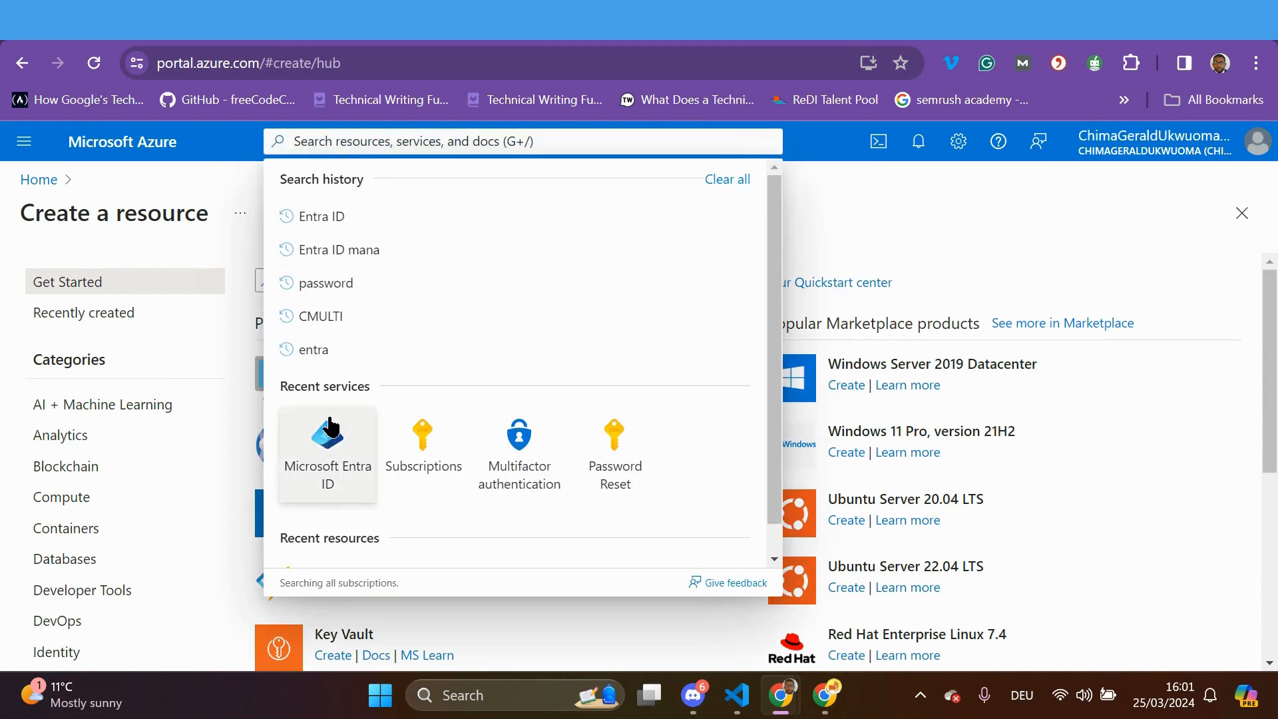
{"action": "left_click", "coordinate": [328, 435]}
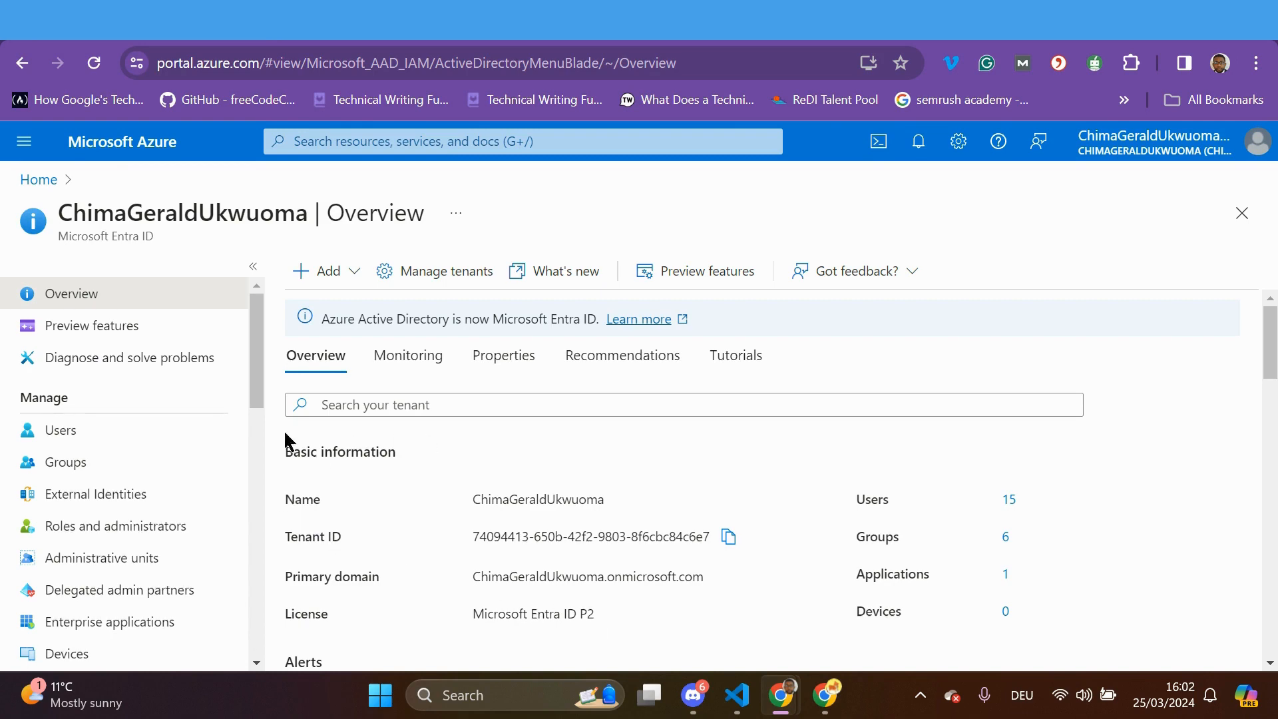
{"action": "left_click", "coordinate": [100, 439]}
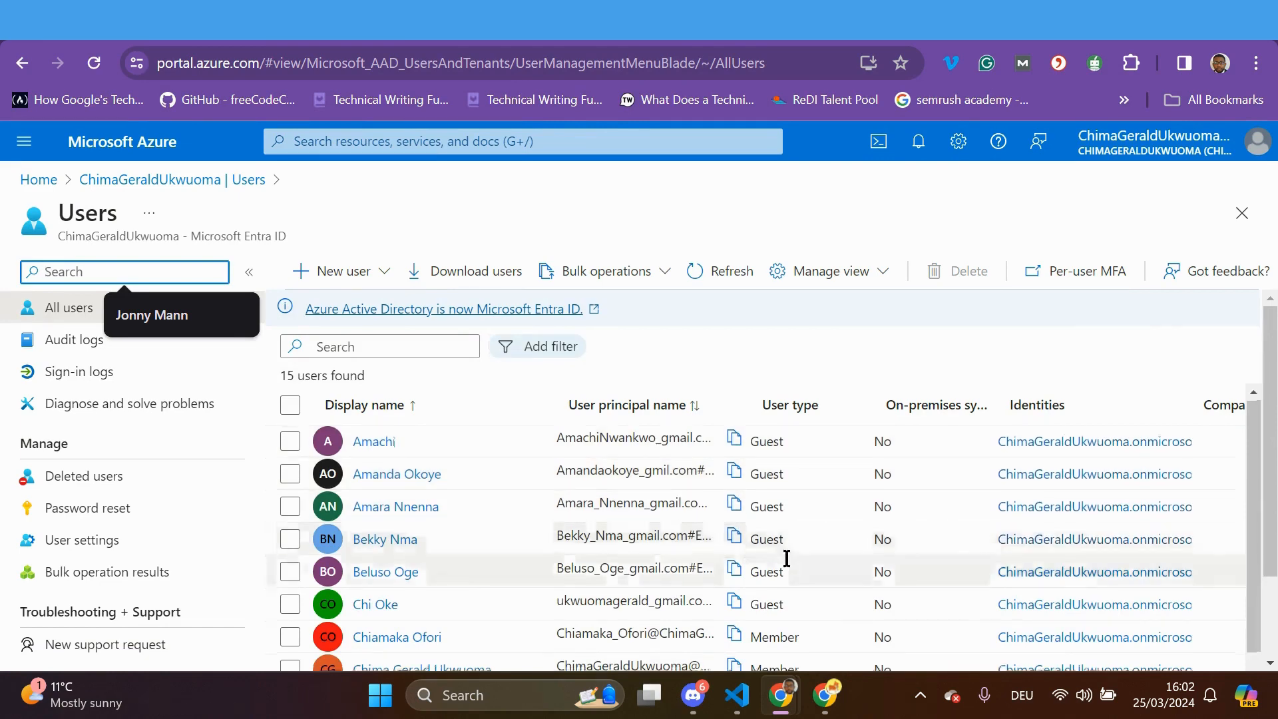
Tick the checkboxes of the first five users in the All users table
{"action": "scroll", "coordinate": [786, 560], "scroll_direction": "down", "scroll_amount": 3}
{"action": "scroll", "coordinate": [786, 560], "scroll_direction": "down", "scroll_amount": 2}
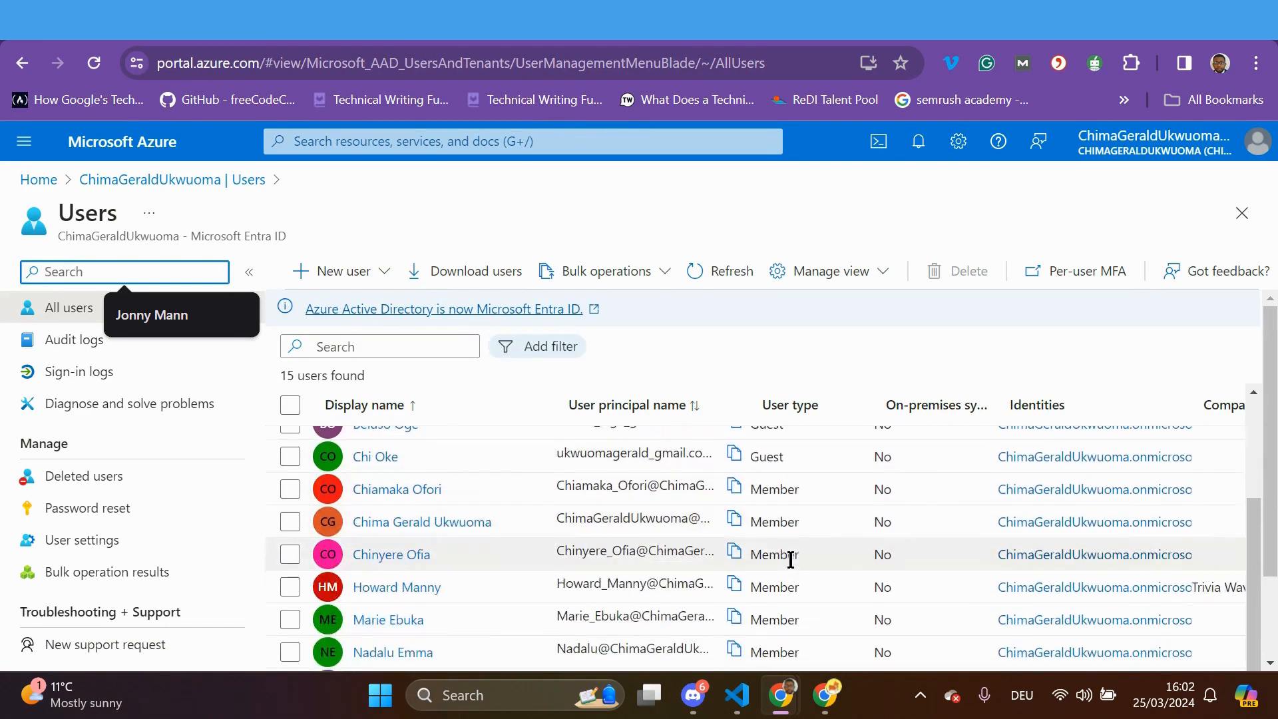
{"action": "scroll", "coordinate": [790, 592], "scroll_direction": "down", "scroll_amount": 3}
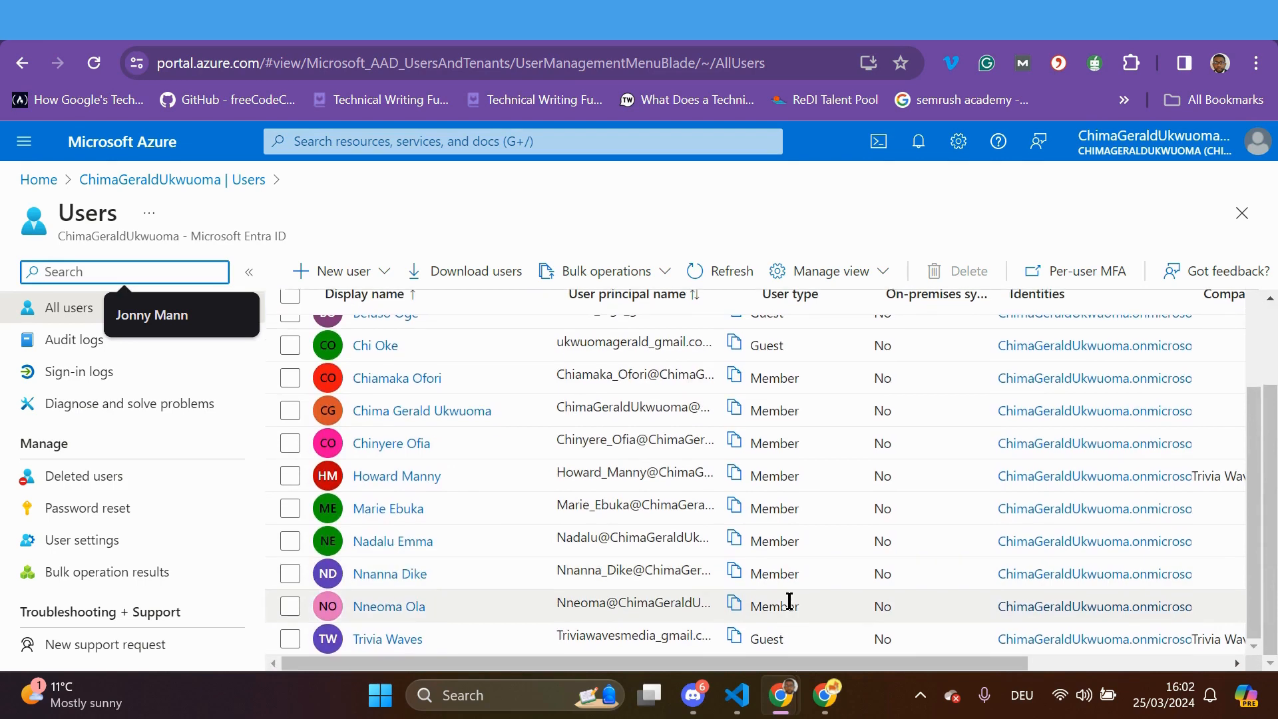
{"action": "scroll", "coordinate": [716, 570], "scroll_direction": "up", "scroll_amount": 5}
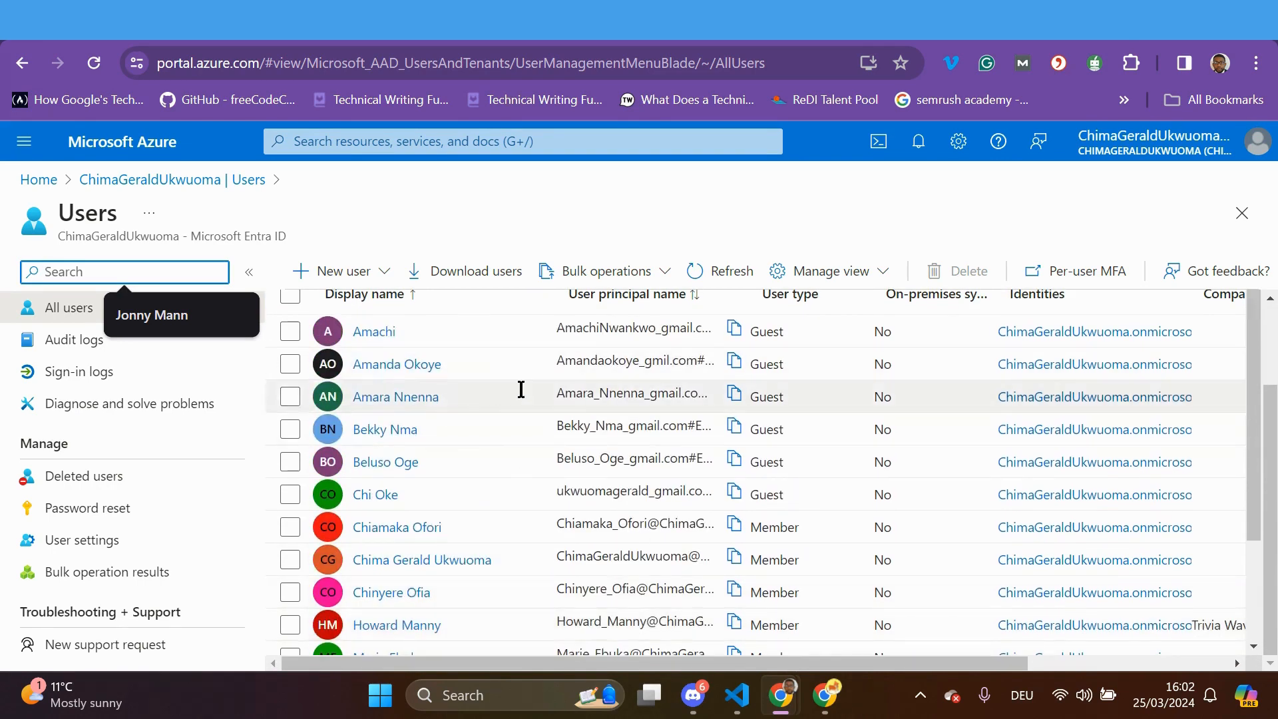
{"action": "scroll", "coordinate": [820, 429], "scroll_direction": "up", "scroll_amount": 3}
{"action": "scroll", "coordinate": [665, 459], "scroll_direction": "down", "scroll_amount": 3}
{"action": "scroll", "coordinate": [465, 460], "scroll_direction": "up", "scroll_amount": 3}
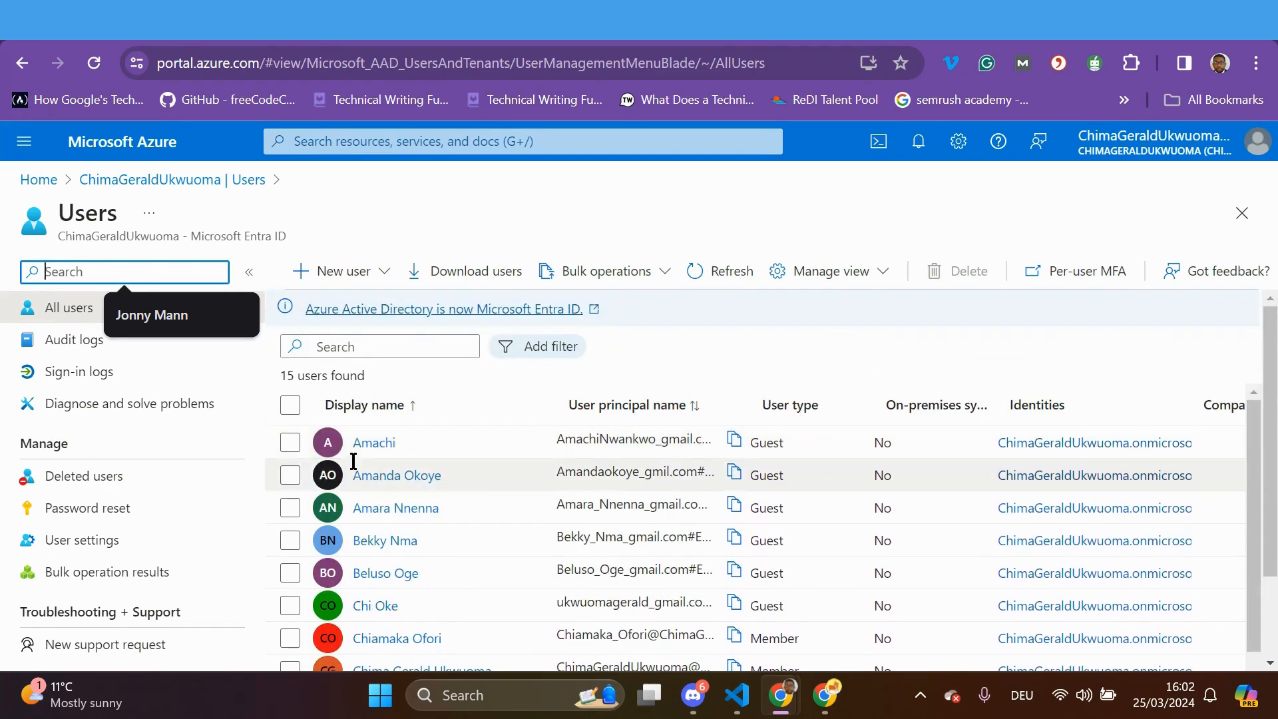
{"action": "left_click", "coordinate": [290, 443]}
{"action": "left_click", "coordinate": [294, 473]}
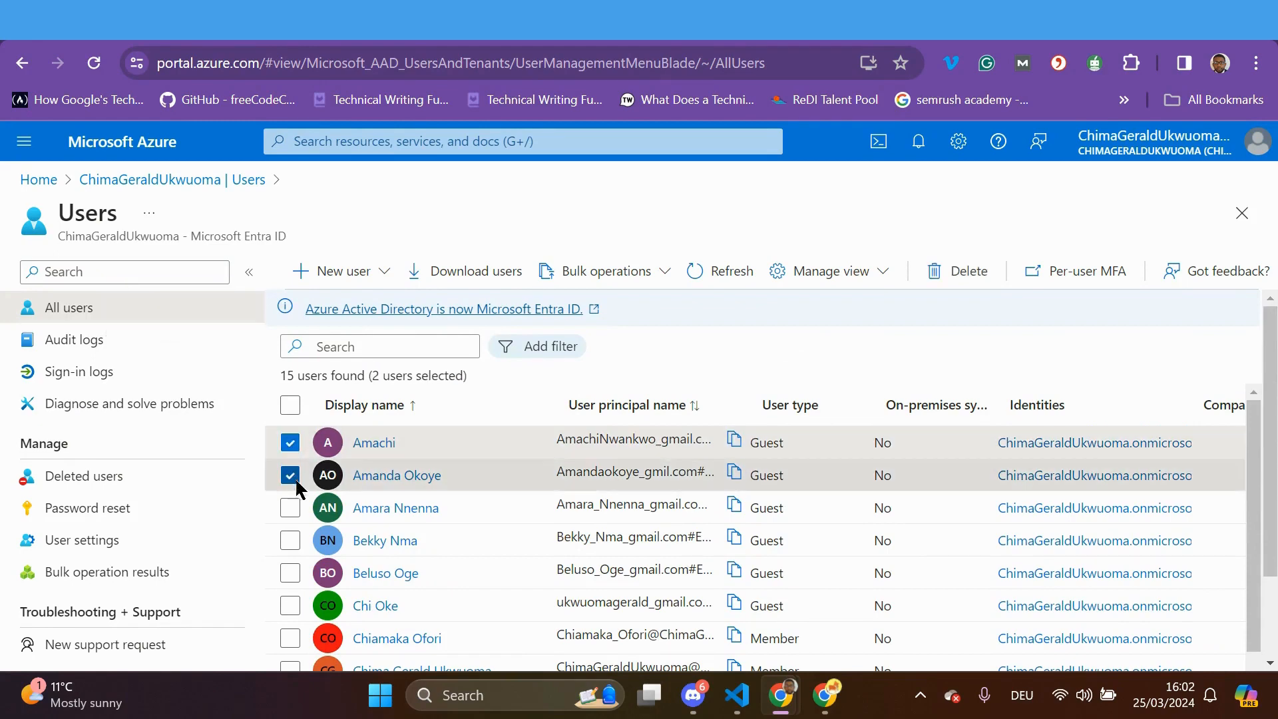
{"action": "left_click", "coordinate": [291, 509]}
{"action": "left_click", "coordinate": [290, 540]}
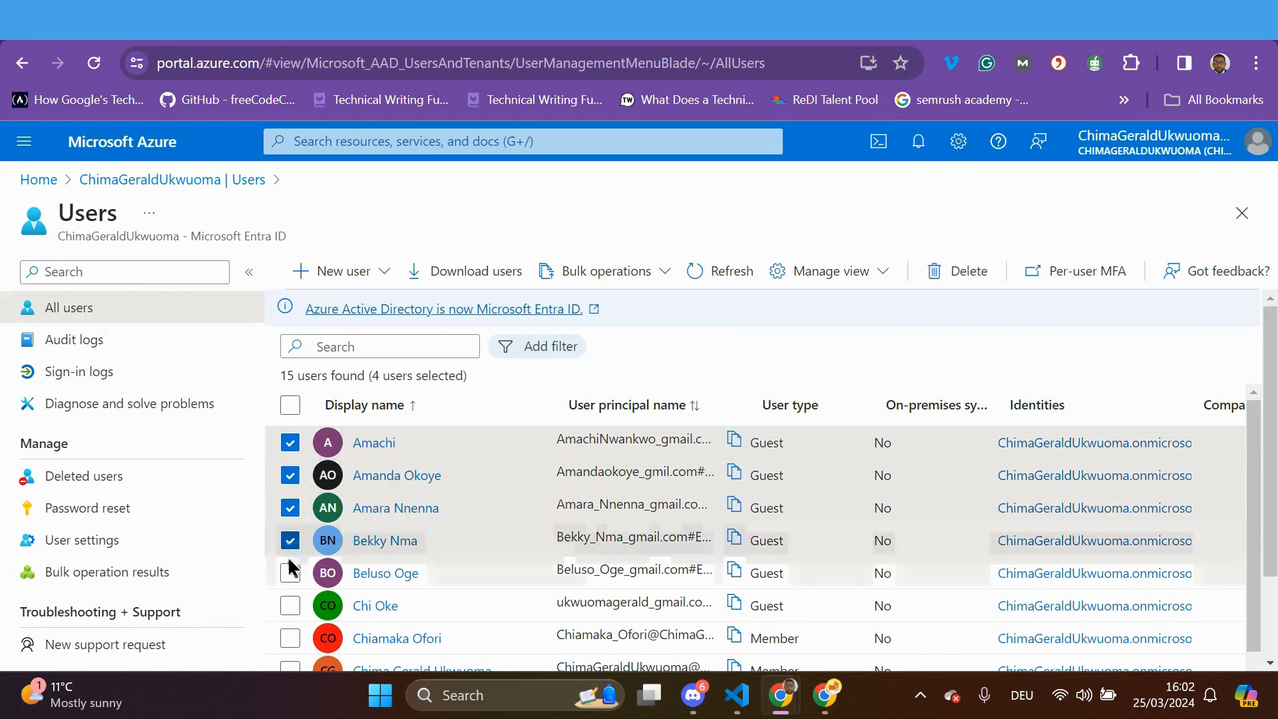
{"action": "left_click", "coordinate": [290, 573]}
Further down the table, also tick users six through eleven
{"action": "scroll", "coordinate": [341, 545], "scroll_direction": "down", "scroll_amount": 3}
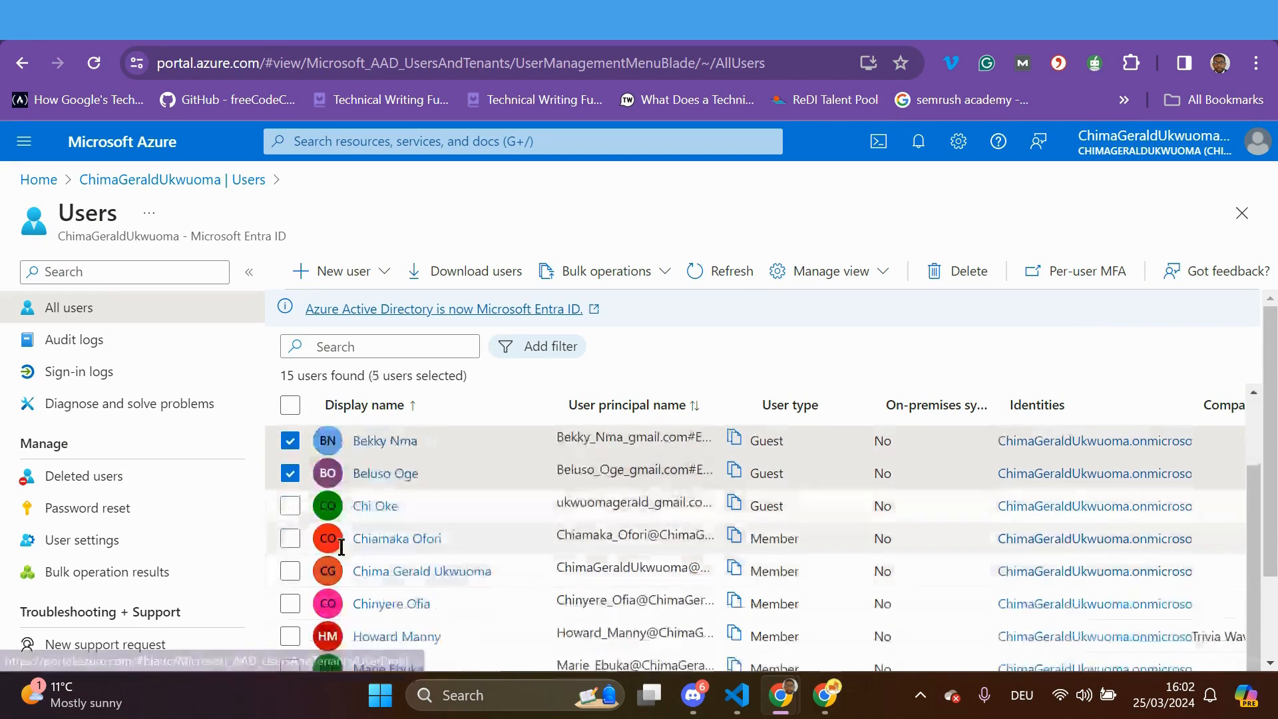
{"action": "left_click", "coordinate": [290, 505]}
{"action": "left_click", "coordinate": [291, 539]}
{"action": "left_click", "coordinate": [290, 571]}
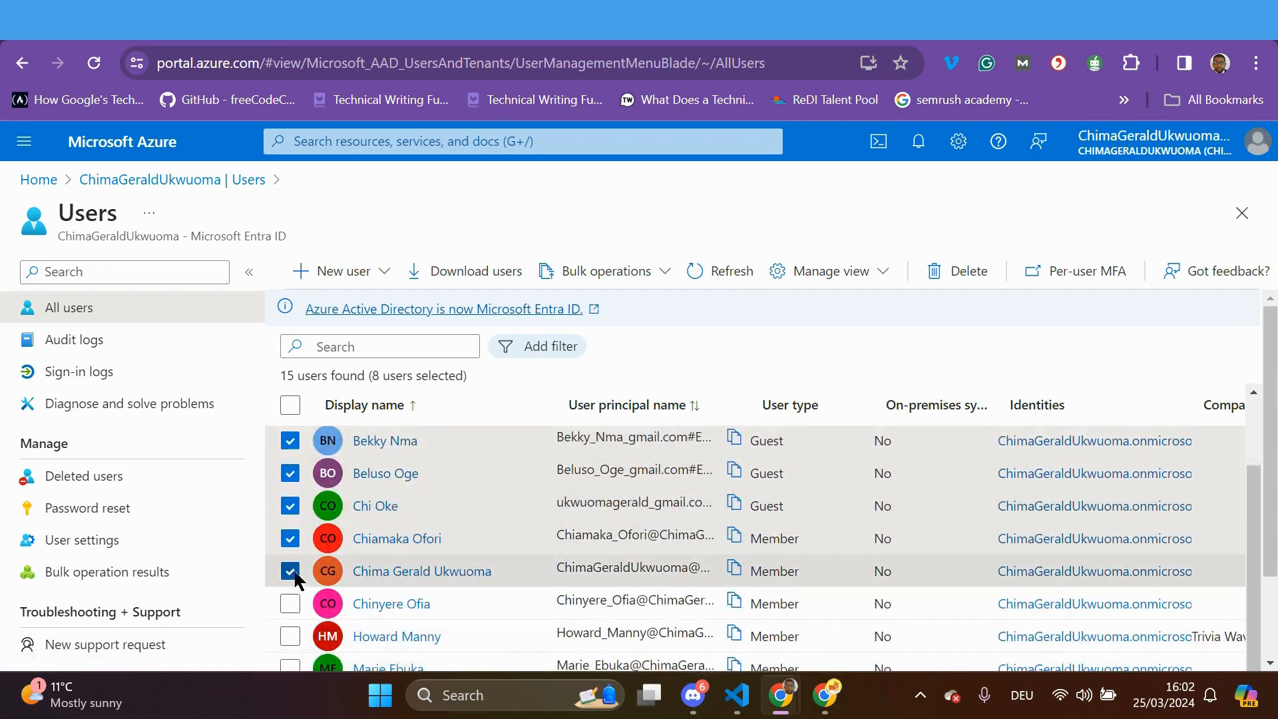
{"action": "scroll", "coordinate": [346, 569], "scroll_direction": "down", "scroll_amount": 2}
{"action": "left_click", "coordinate": [291, 554]}
{"action": "left_click", "coordinate": [290, 587]}
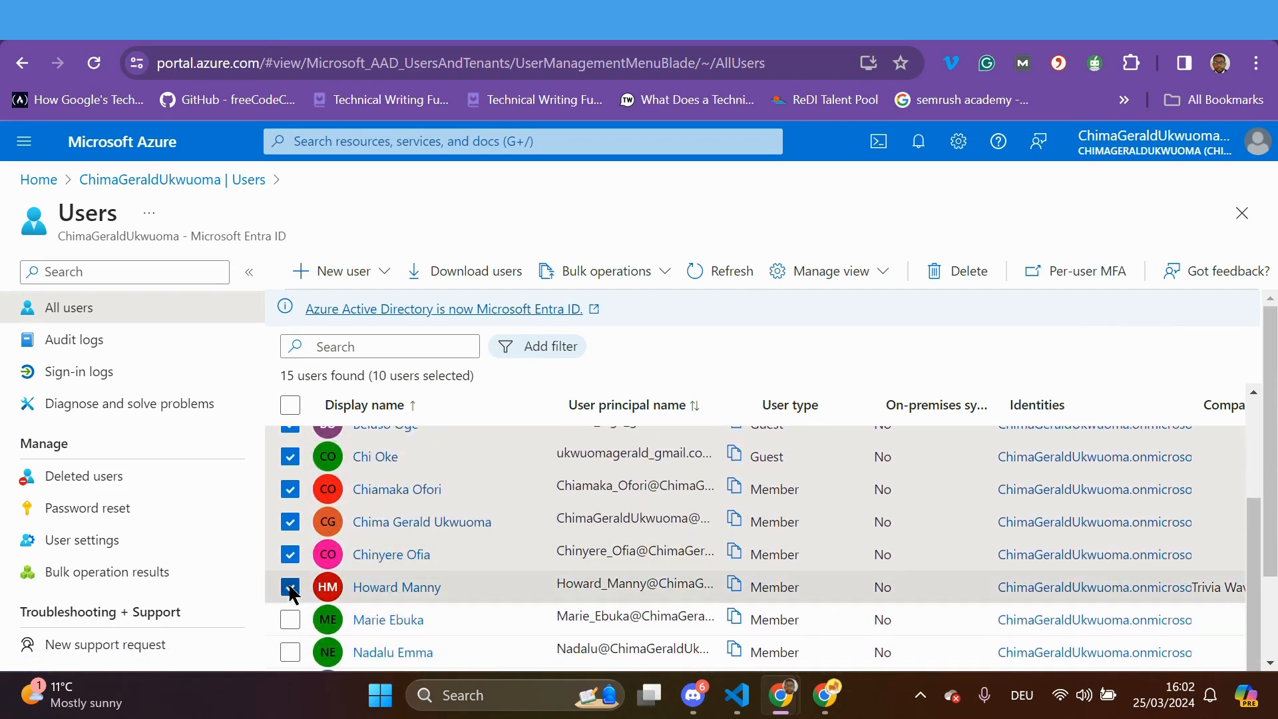
{"action": "left_click", "coordinate": [290, 620]}
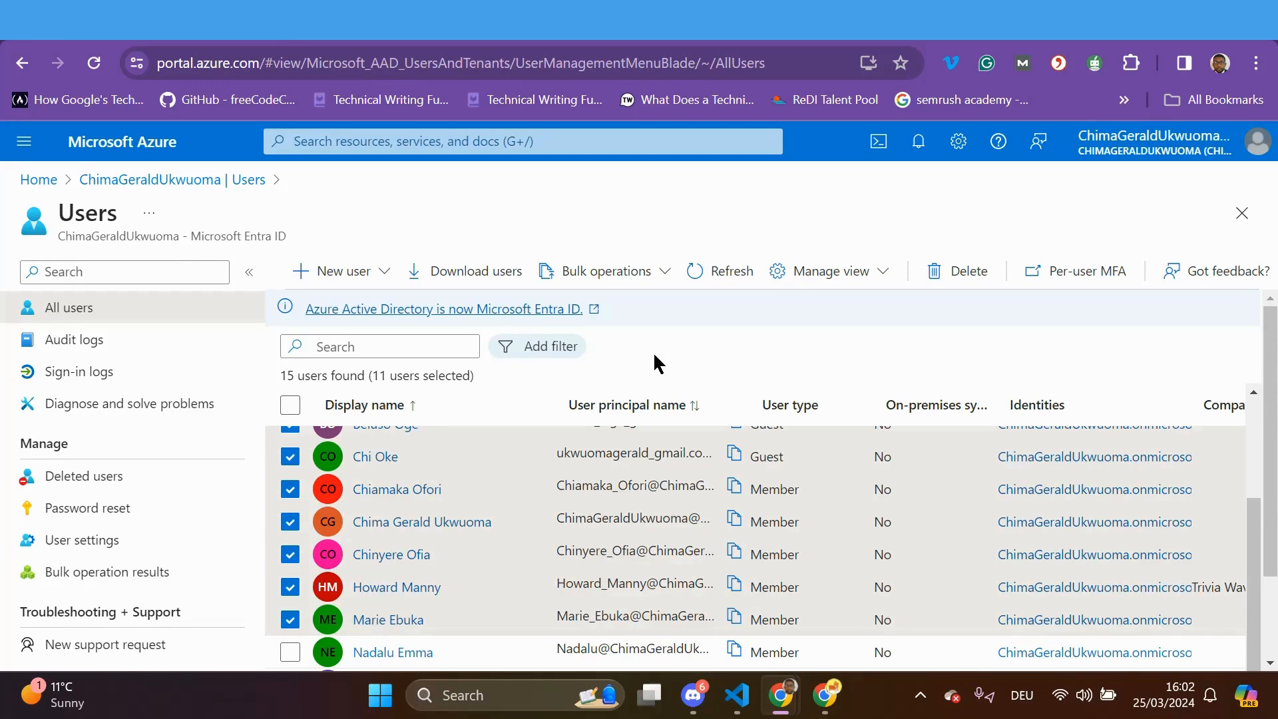
Delete the eleven selected users and confirm, then review the partial-success notification
{"action": "left_click", "coordinate": [962, 267]}
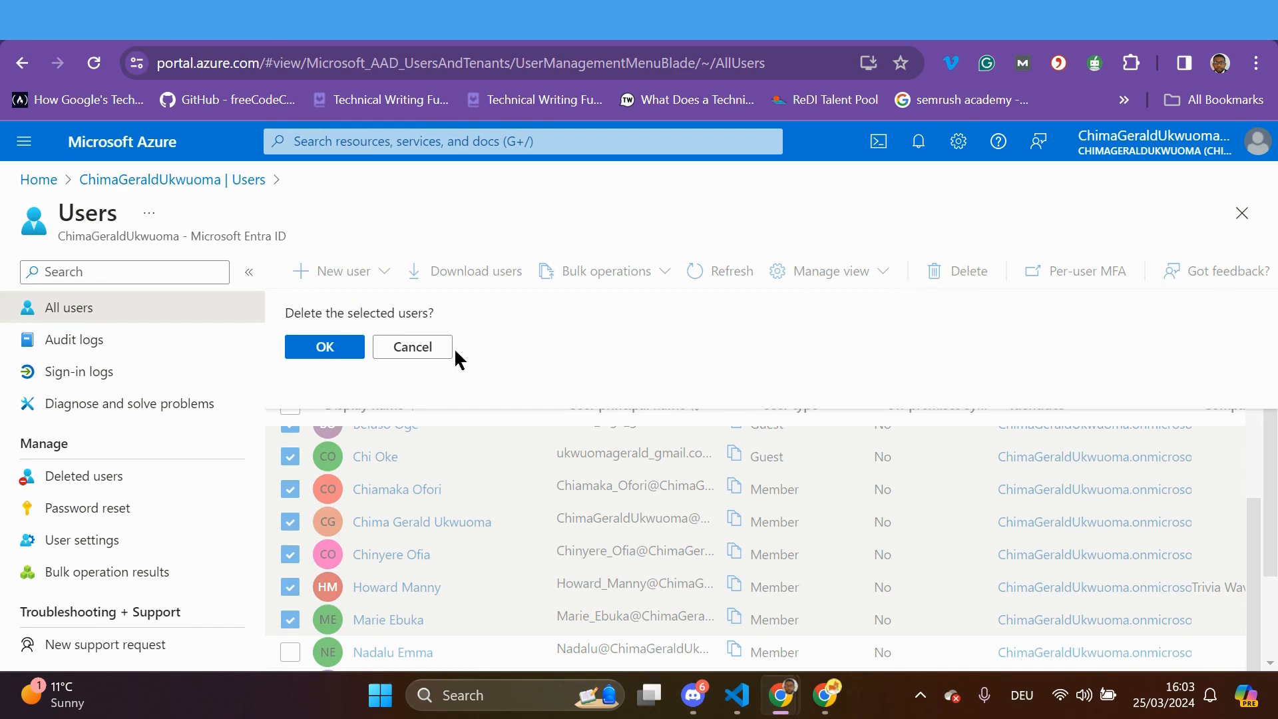
{"action": "left_click", "coordinate": [326, 348]}
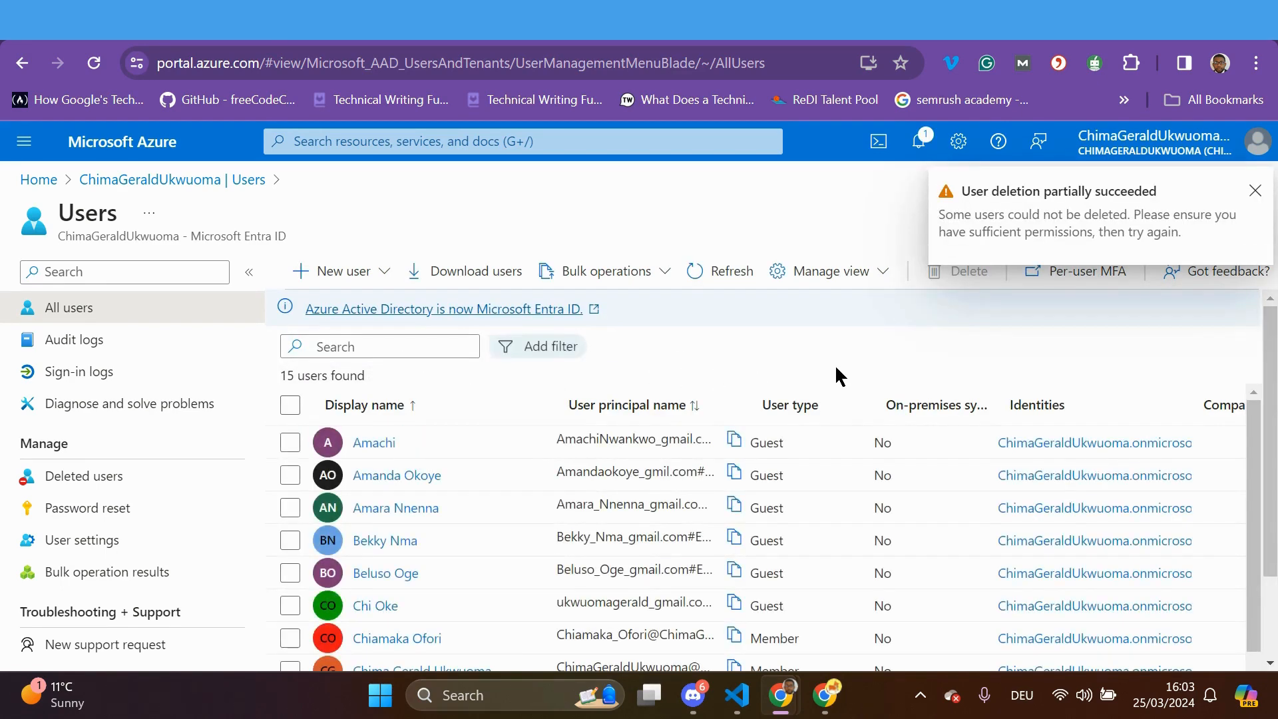
{"action": "scroll", "coordinate": [836, 376], "scroll_direction": "down", "scroll_amount": 2}
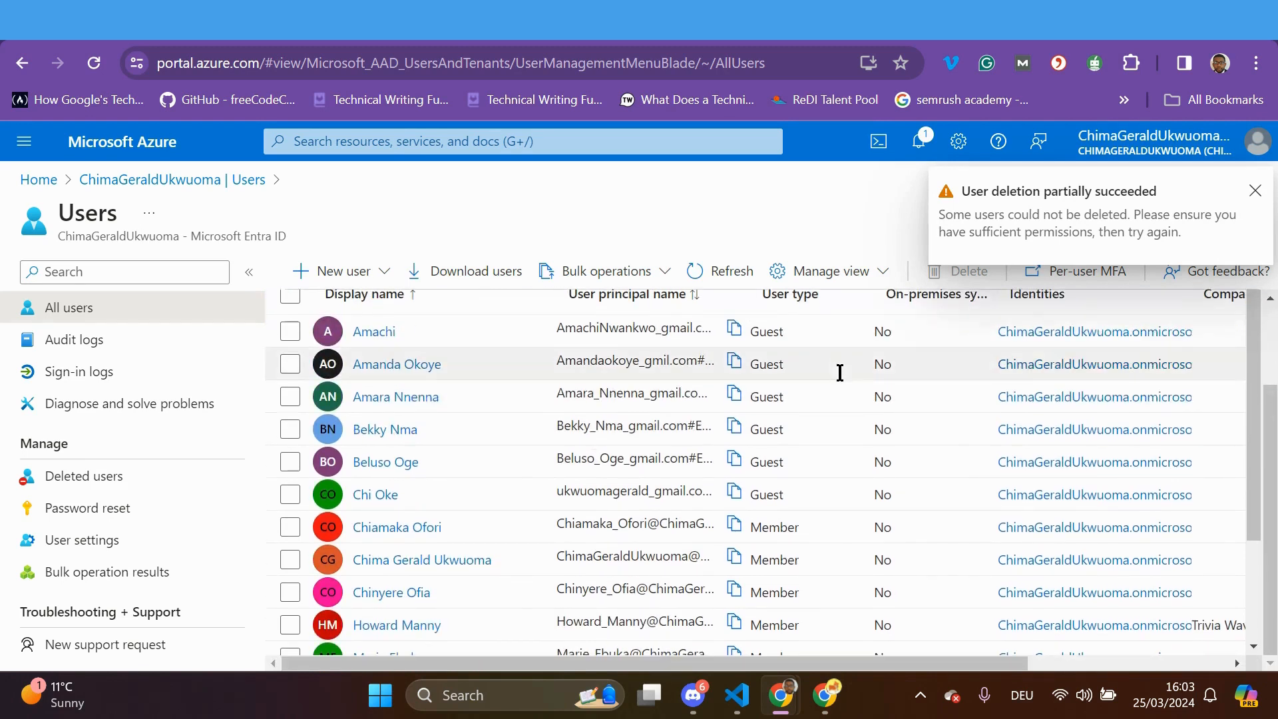
{"action": "scroll", "coordinate": [840, 372], "scroll_direction": "up", "scroll_amount": 2}
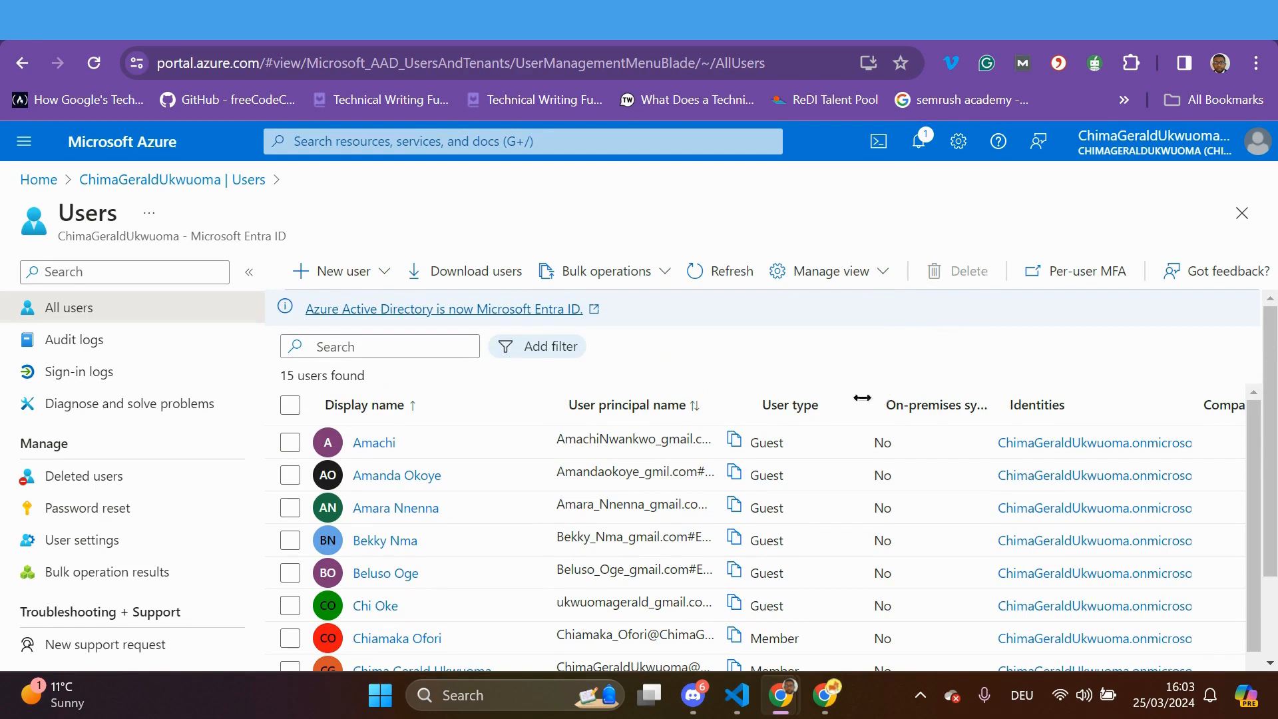
Tick the checkboxes of the first six users in the list
{"action": "scroll", "coordinate": [825, 403], "scroll_direction": "down", "scroll_amount": 3}
{"action": "scroll", "coordinate": [809, 405], "scroll_direction": "up", "scroll_amount": 3}
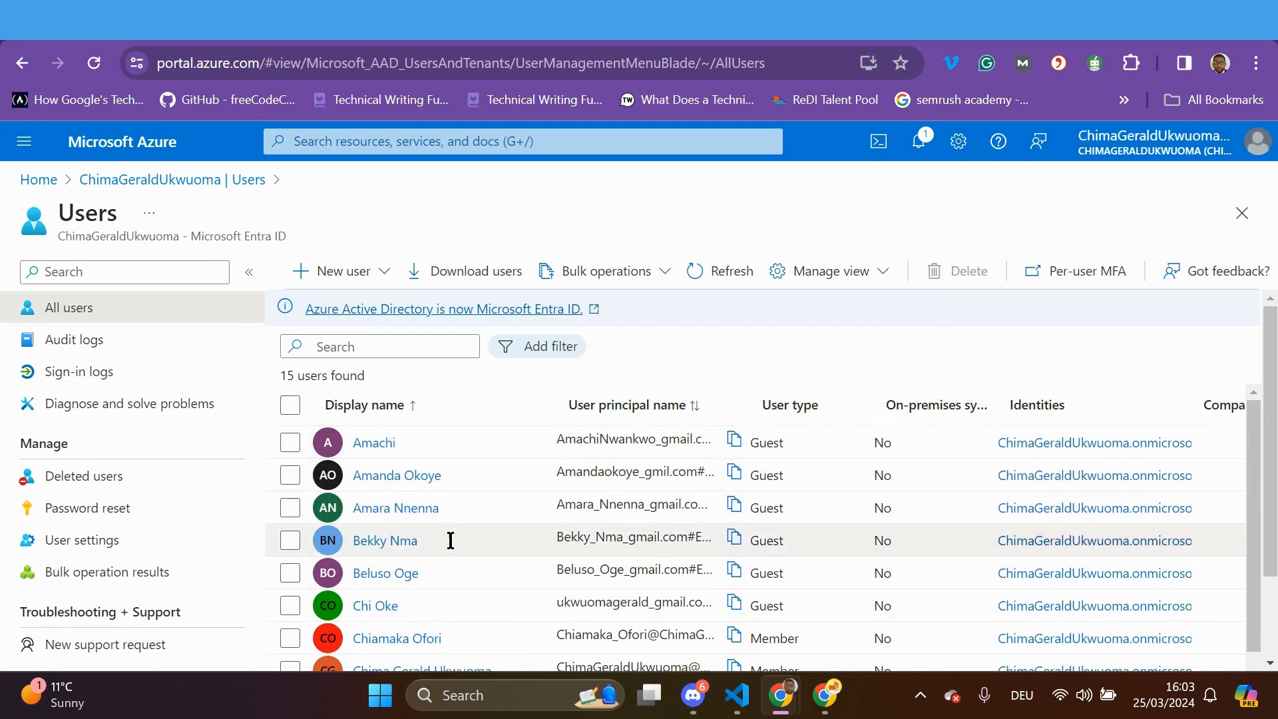
{"action": "left_click", "coordinate": [291, 443]}
{"action": "left_click", "coordinate": [290, 475]}
{"action": "left_click", "coordinate": [291, 508]}
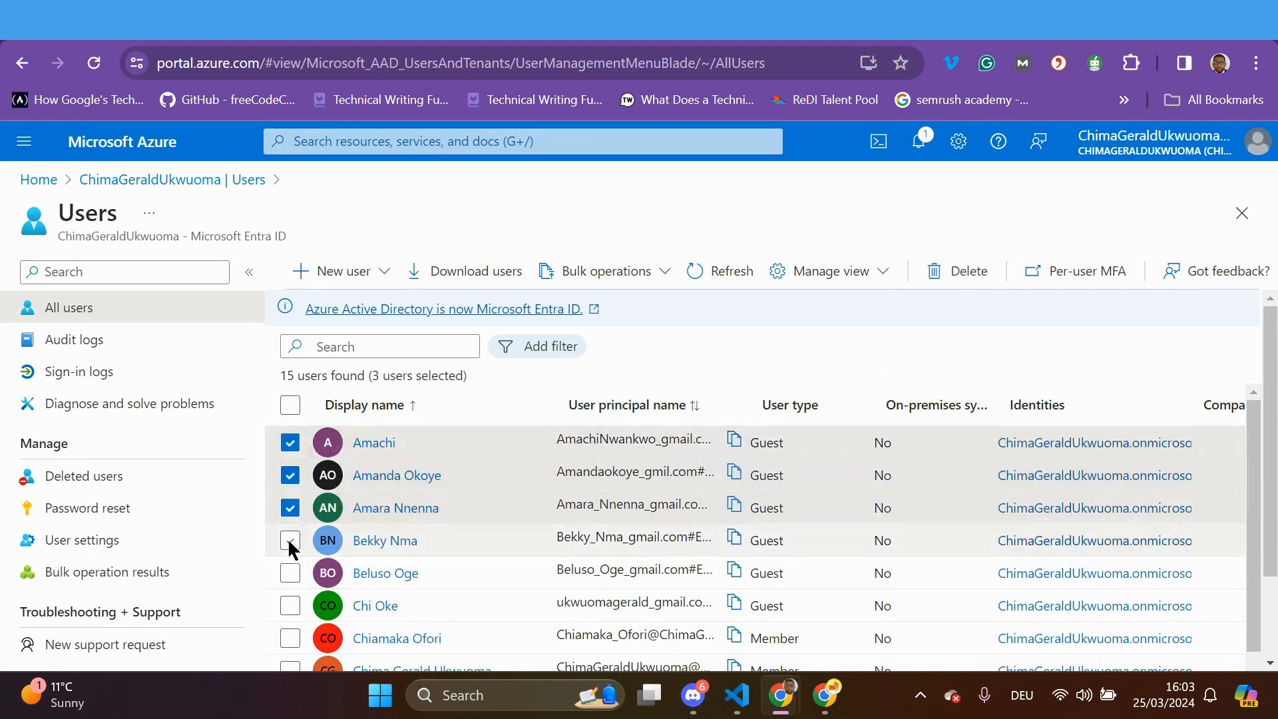
{"action": "left_click", "coordinate": [290, 540]}
{"action": "left_click", "coordinate": [291, 573]}
{"action": "left_click", "coordinate": [290, 605]}
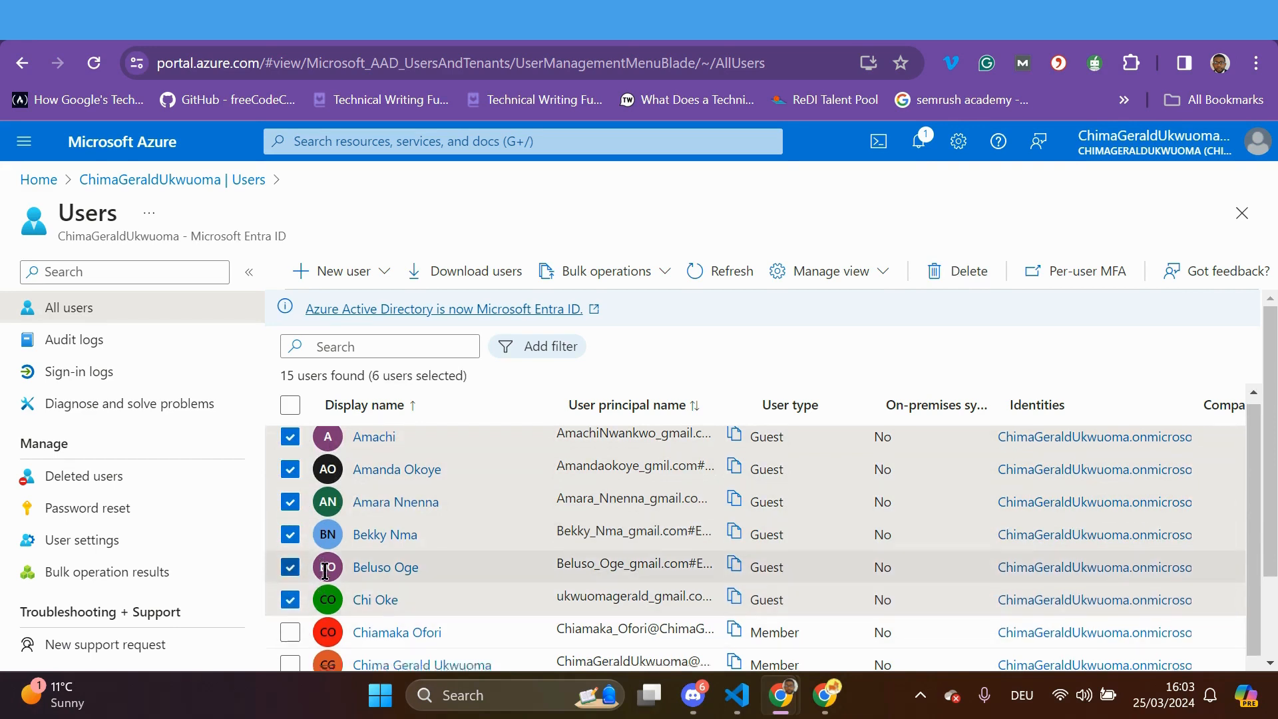
Add users seven through eleven to the selection
{"action": "scroll", "coordinate": [288, 571], "scroll_direction": "down", "scroll_amount": 2}
{"action": "left_click", "coordinate": [290, 538]}
{"action": "left_click", "coordinate": [290, 571]}
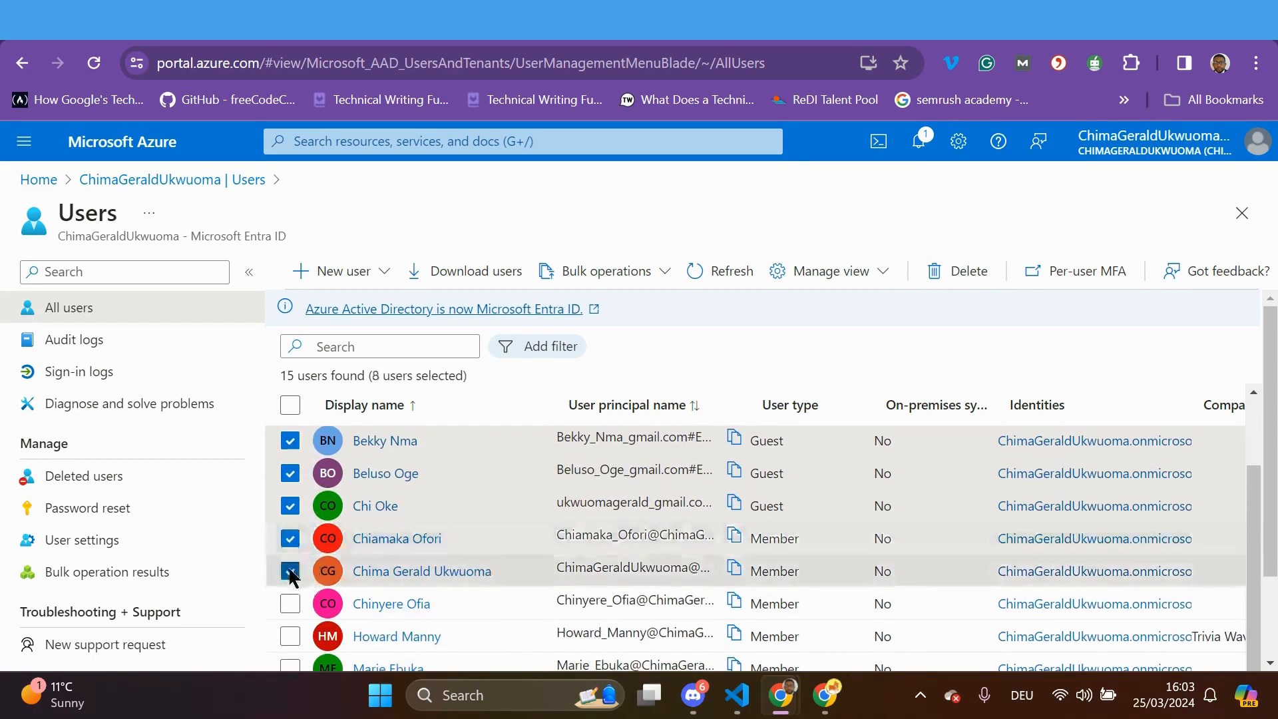
{"action": "left_click", "coordinate": [291, 604]}
{"action": "left_click", "coordinate": [290, 637]}
{"action": "scroll", "coordinate": [404, 601], "scroll_direction": "down", "scroll_amount": 1}
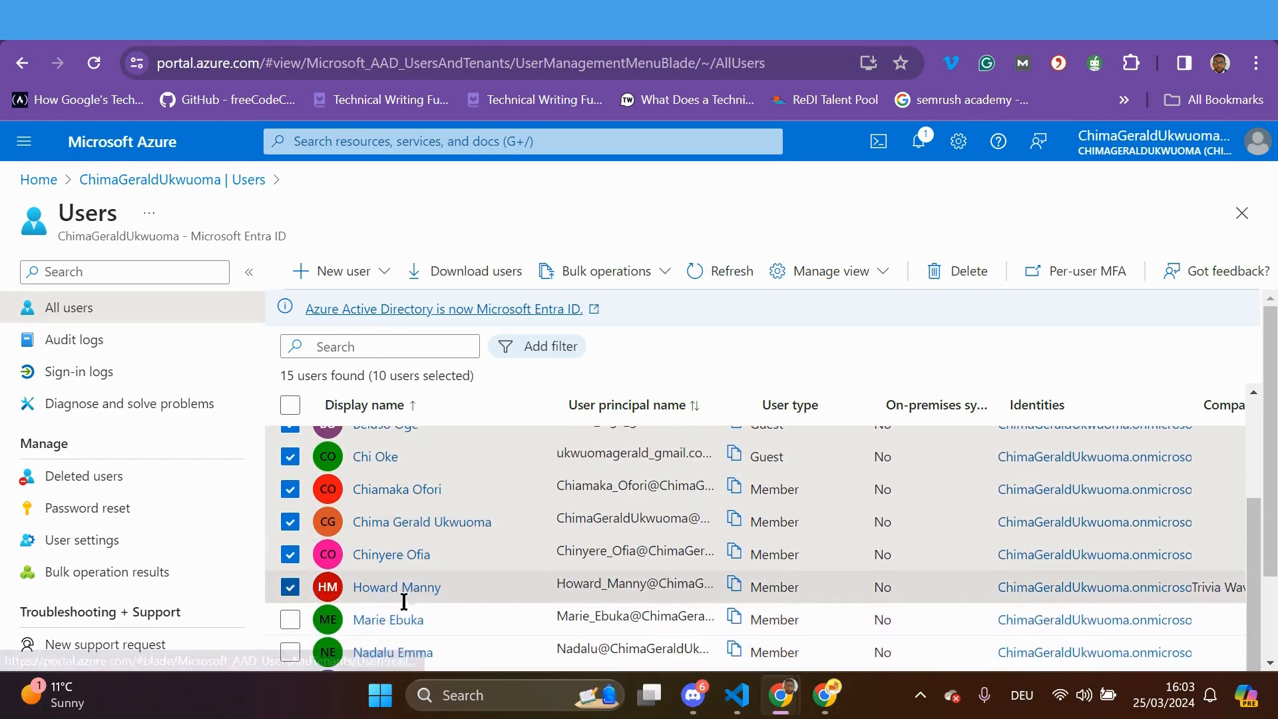
{"action": "left_click", "coordinate": [290, 620]}
Tick the last four users so all fifteen are selected
{"action": "scroll", "coordinate": [389, 597], "scroll_direction": "down", "scroll_amount": 2}
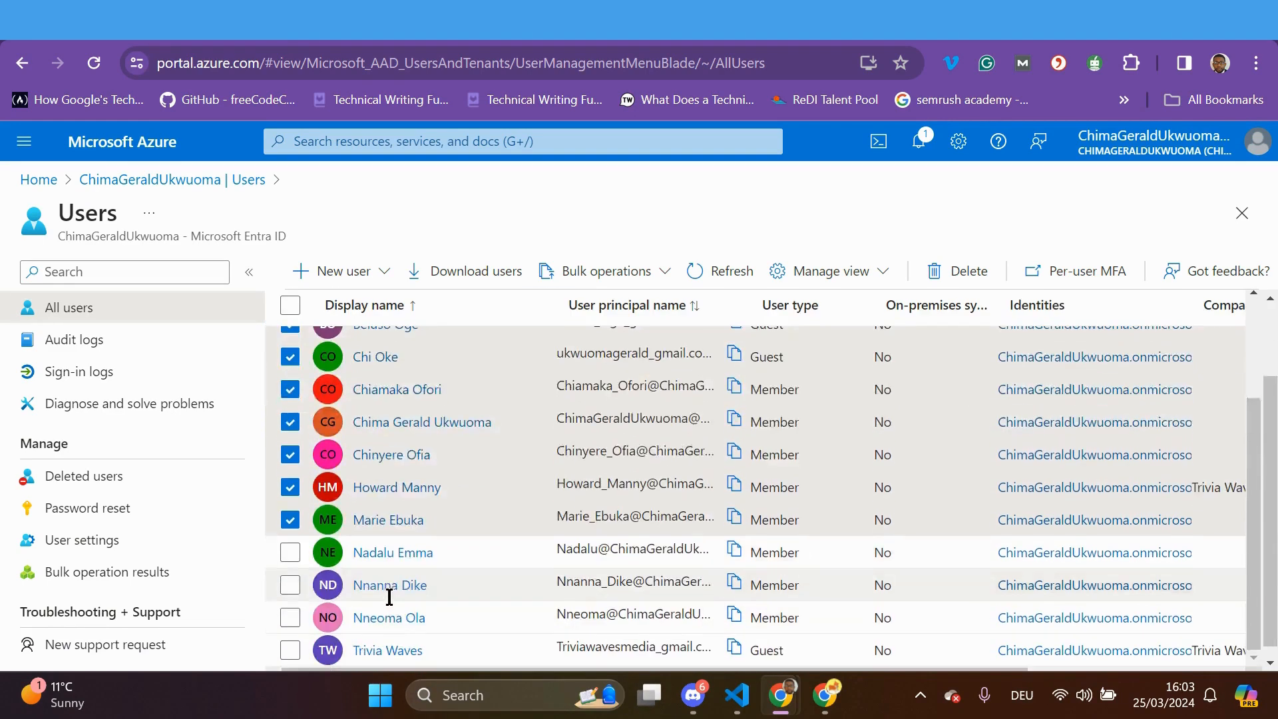
{"action": "scroll", "coordinate": [389, 597], "scroll_direction": "down", "scroll_amount": 1}
{"action": "left_click", "coordinate": [290, 541]}
{"action": "left_click", "coordinate": [290, 574]}
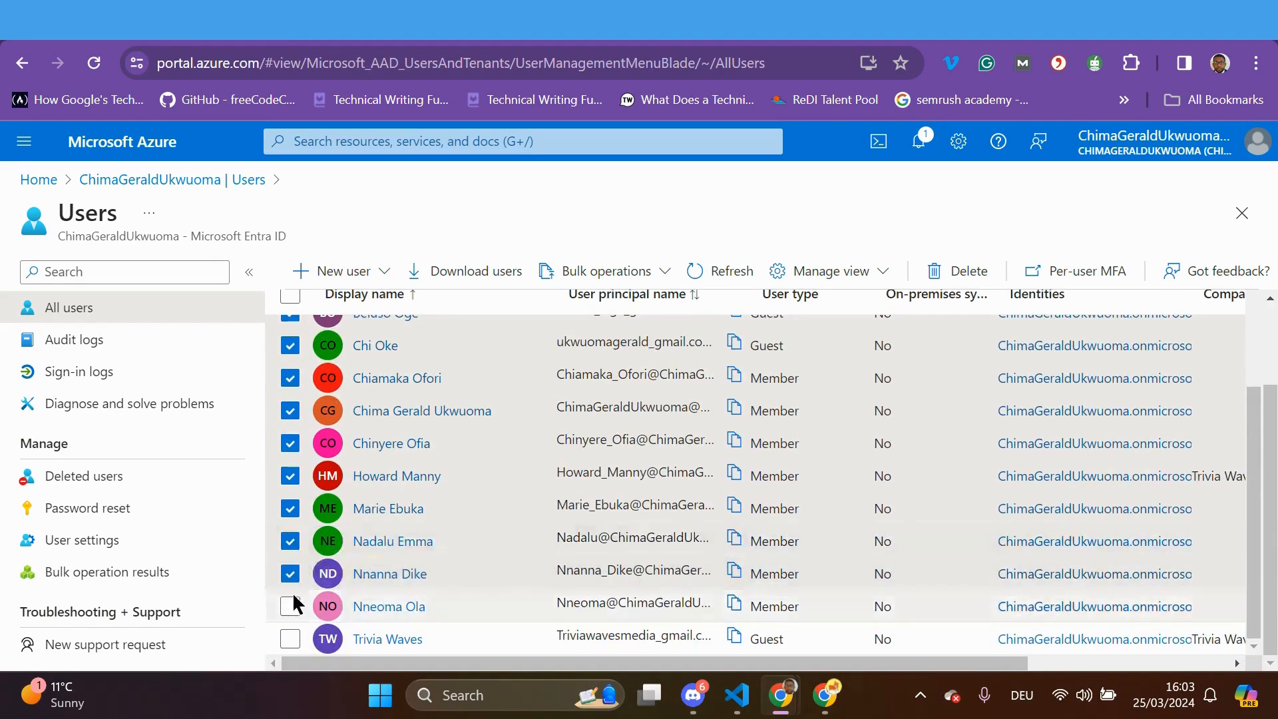
{"action": "left_click", "coordinate": [290, 605]}
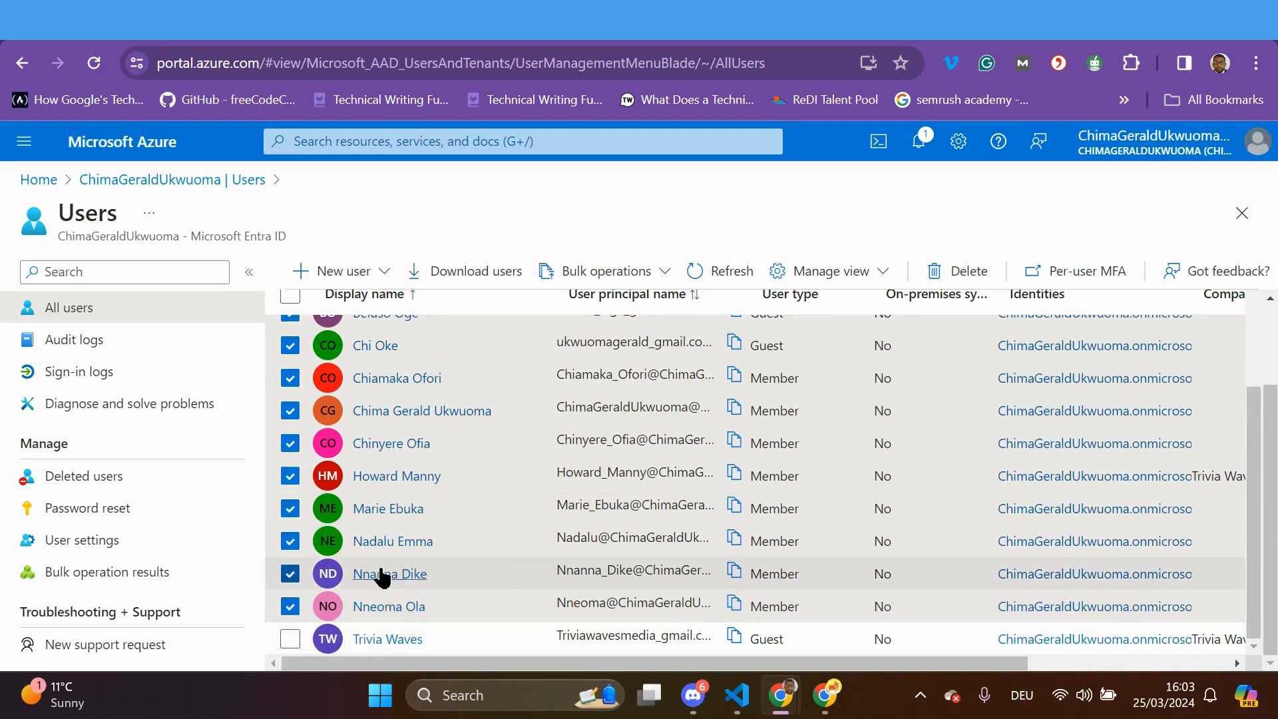
{"action": "left_click", "coordinate": [290, 639]}
{"action": "scroll", "coordinate": [505, 532], "scroll_direction": "up", "scroll_amount": 3}
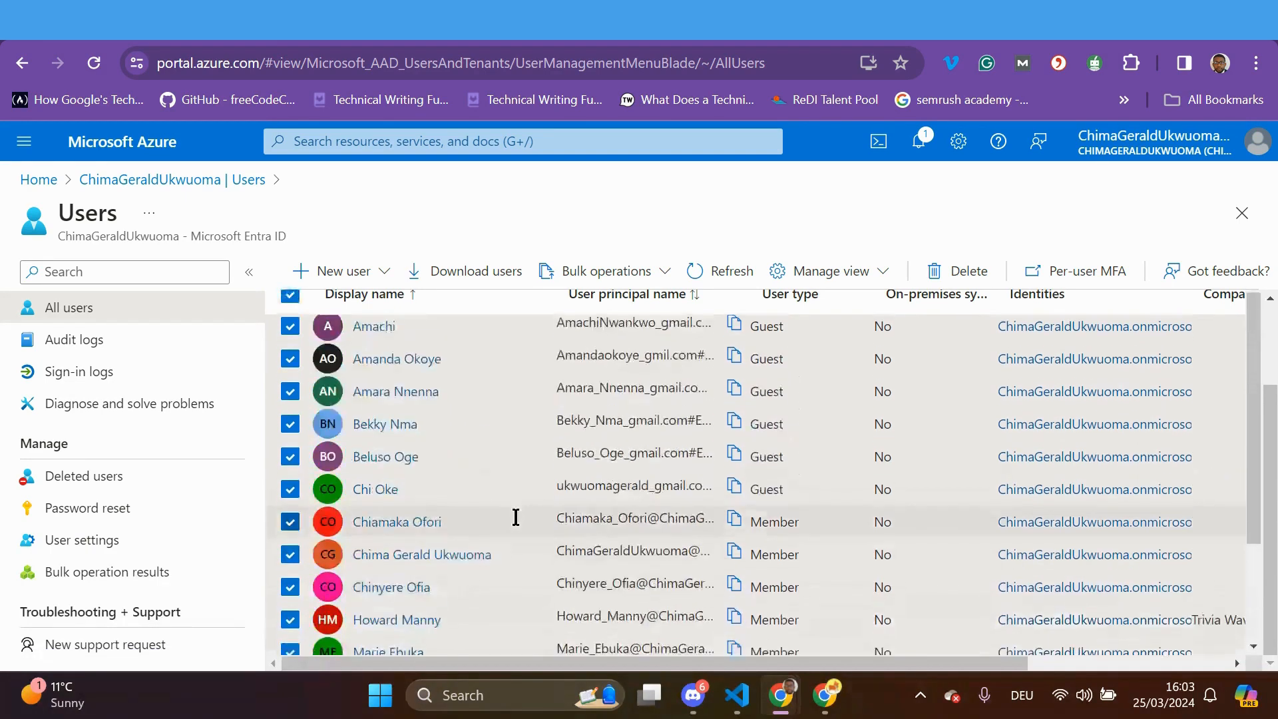
Confirm deleting the selected users, then delete three more member users, leaving one user
{"action": "left_click", "coordinate": [943, 278]}
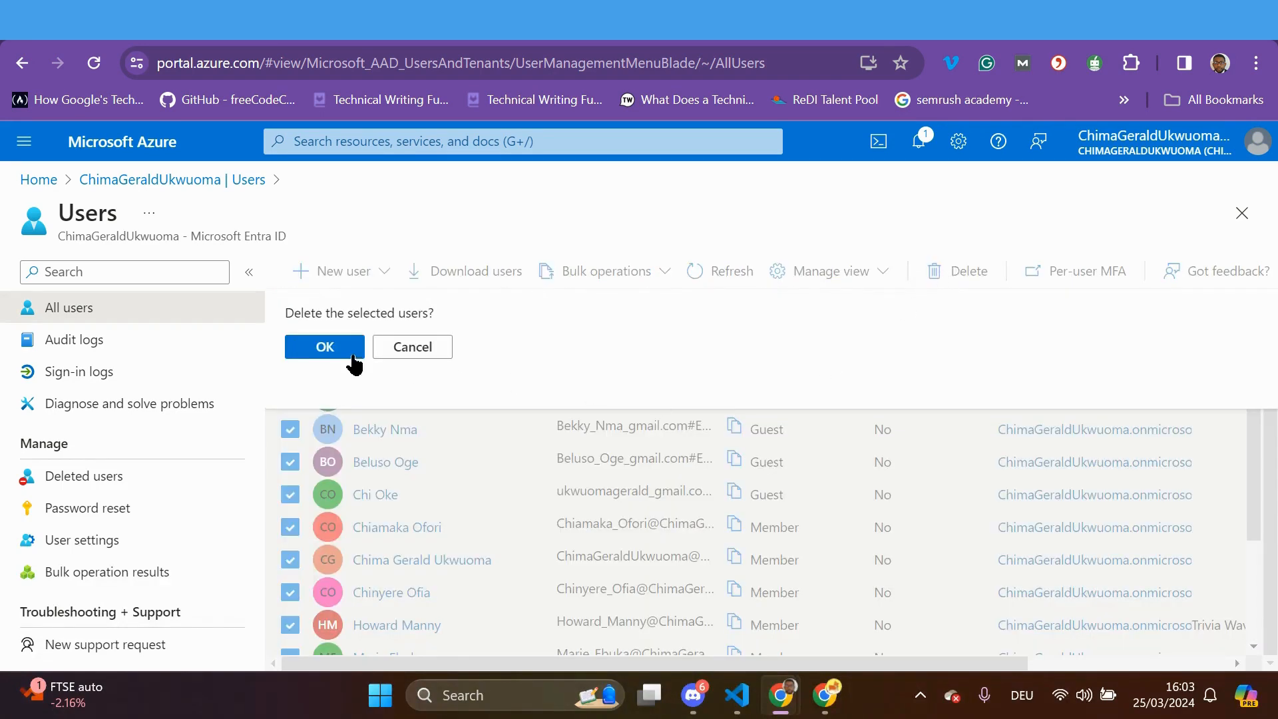
{"action": "left_click", "coordinate": [332, 347]}
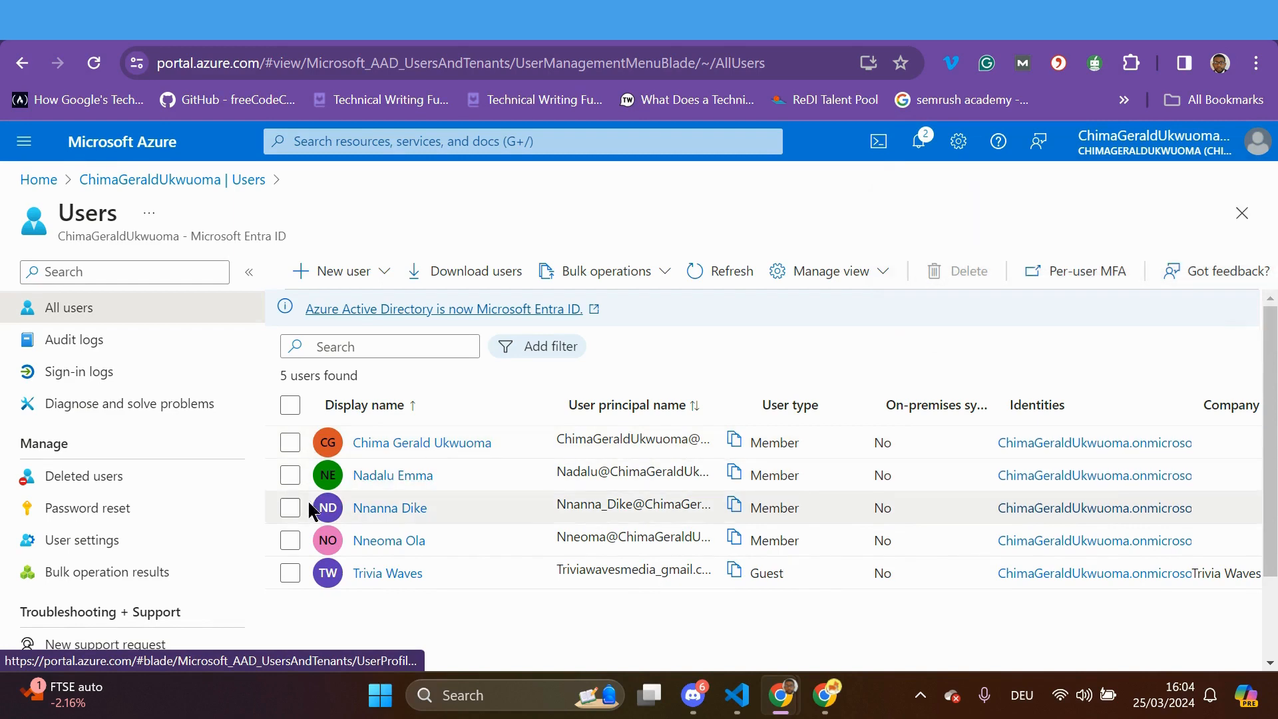
{"action": "left_click", "coordinate": [291, 477]}
{"action": "left_click", "coordinate": [290, 507]}
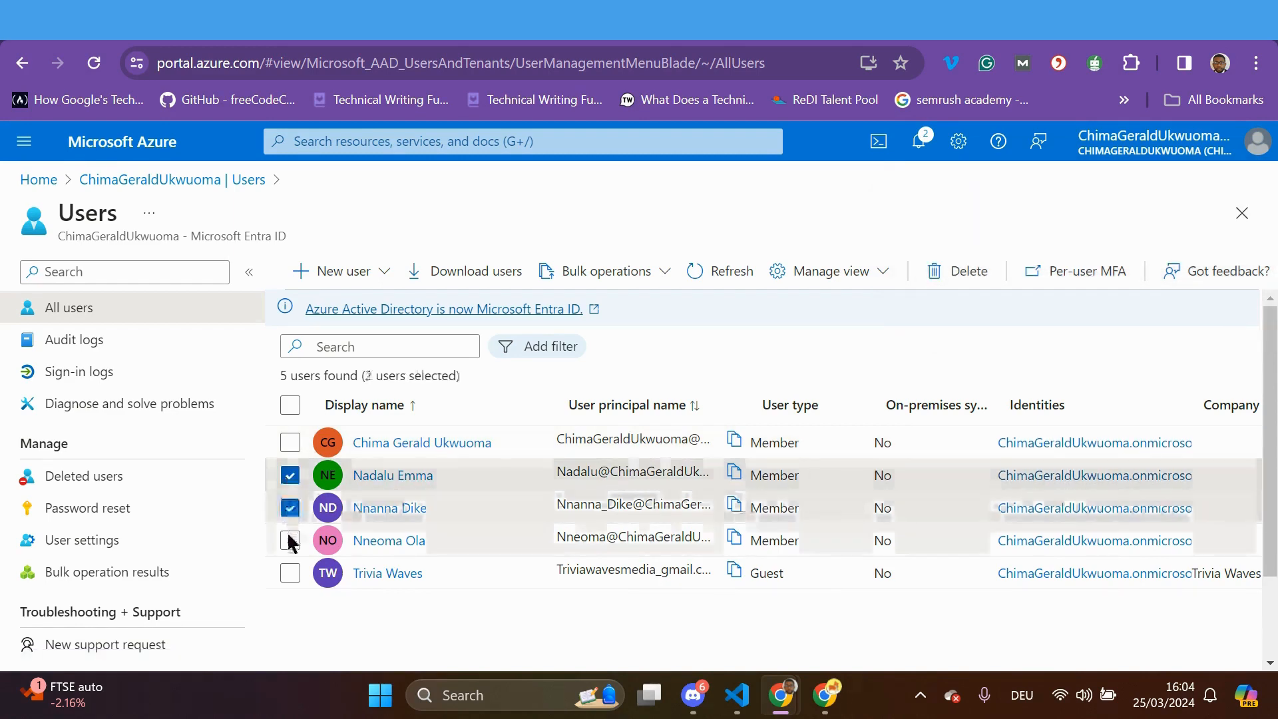
{"action": "left_click", "coordinate": [290, 545]}
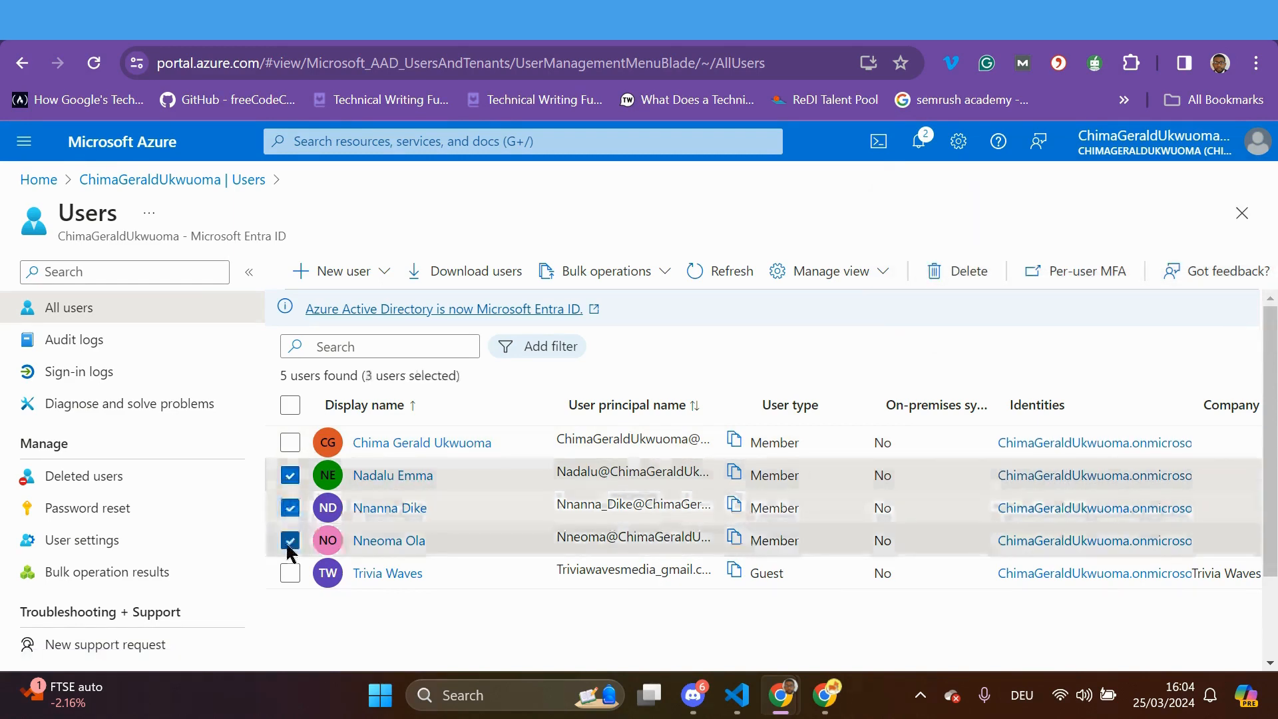
{"action": "left_click", "coordinate": [969, 274]}
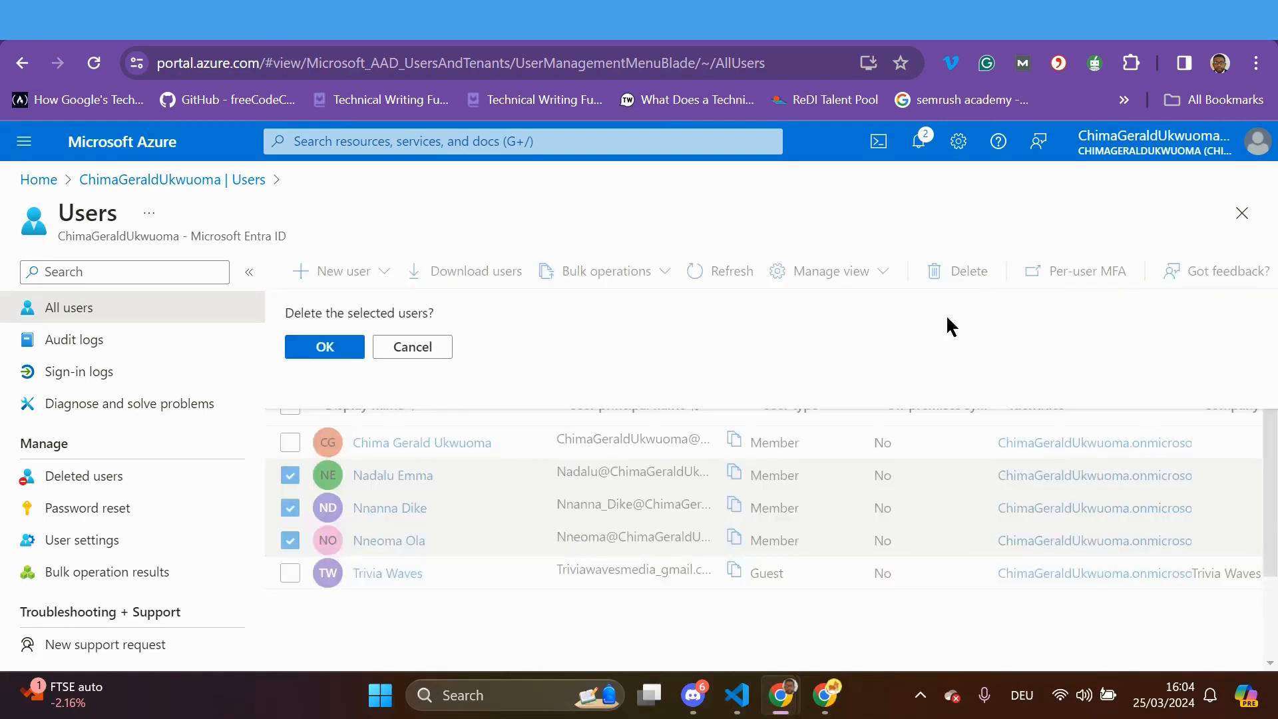
{"action": "left_click", "coordinate": [326, 348]}
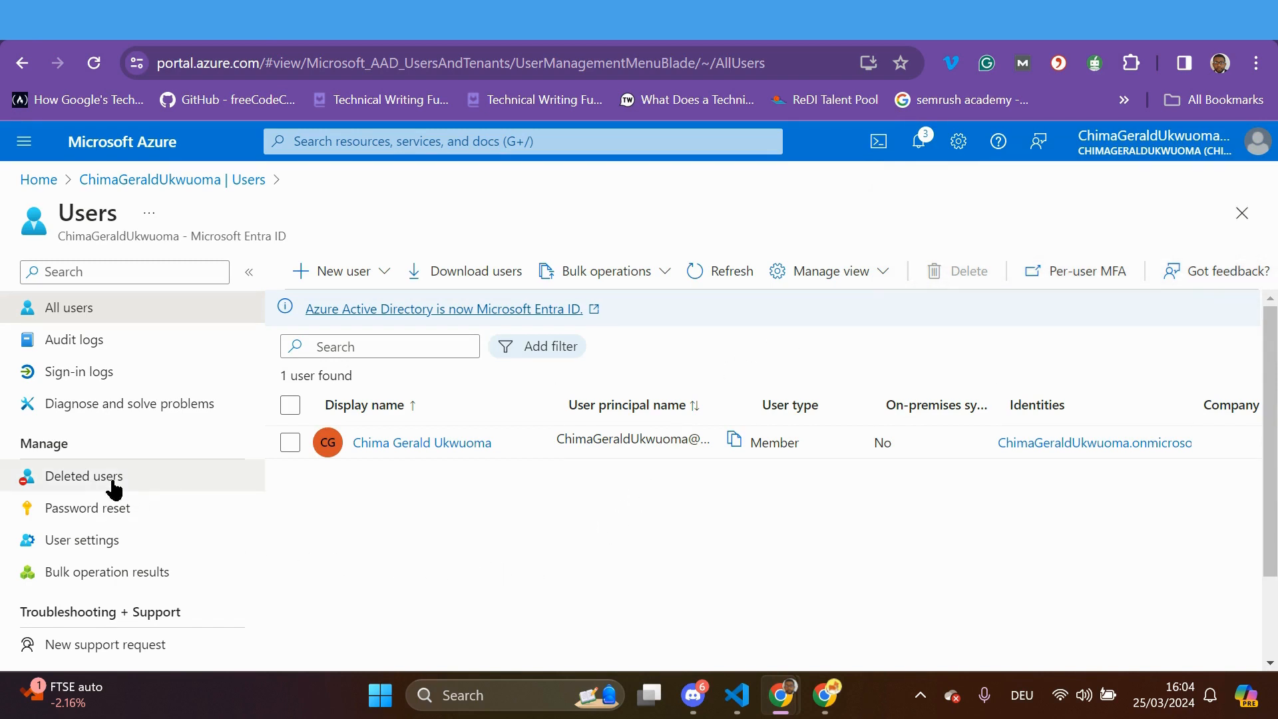
From Deleted users, restore one member and one guest user, then return to All users
{"action": "left_click", "coordinate": [90, 481]}
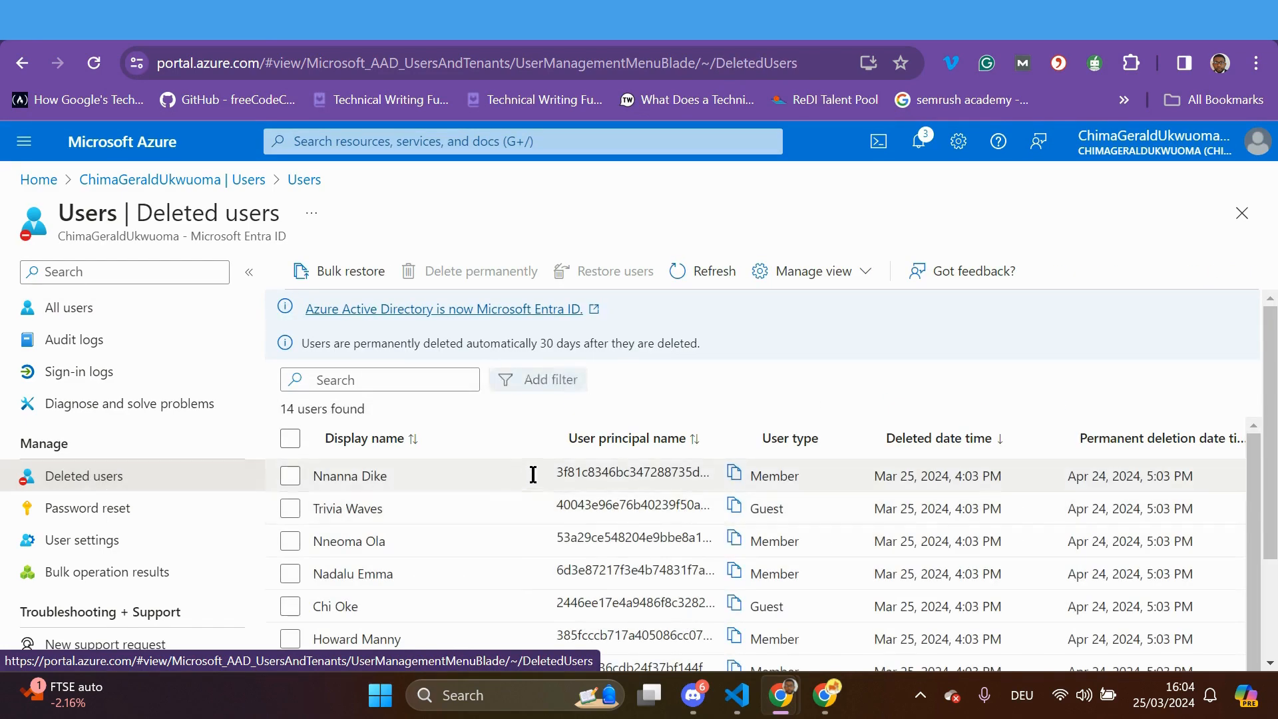
{"action": "scroll", "coordinate": [546, 522], "scroll_direction": "down", "scroll_amount": 2}
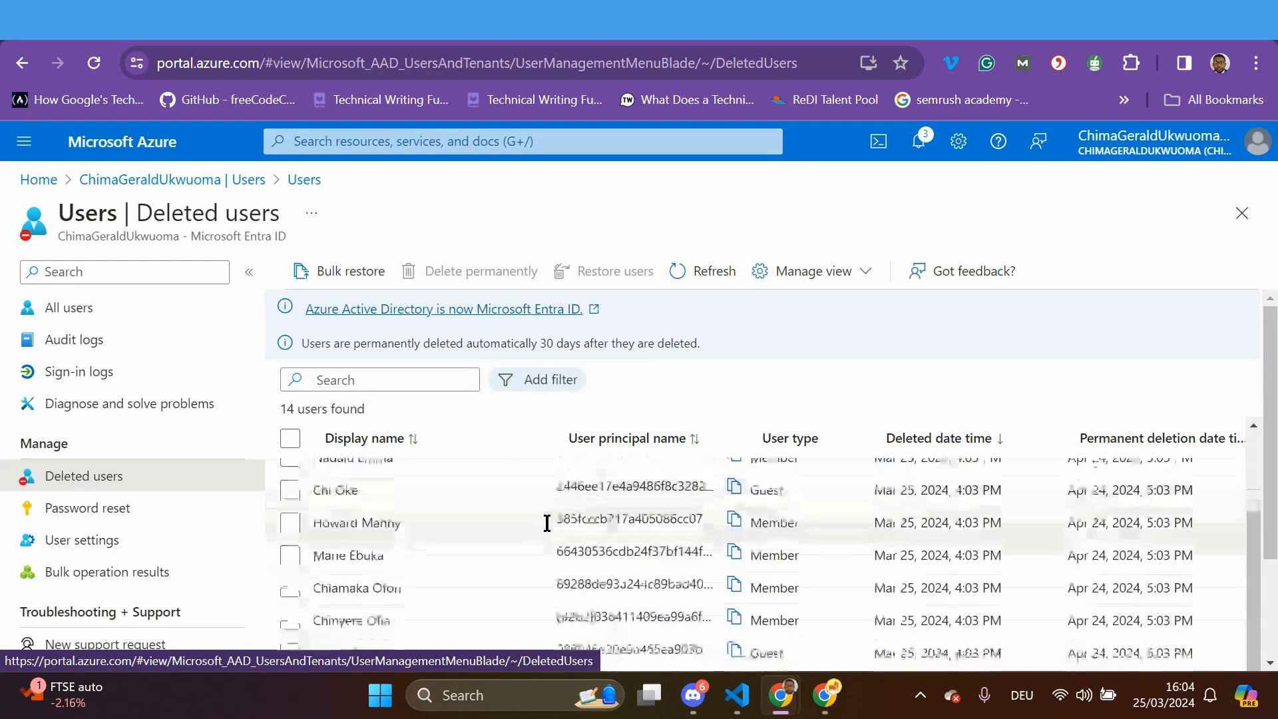
{"action": "scroll", "coordinate": [546, 523], "scroll_direction": "down", "scroll_amount": 2}
{"action": "scroll", "coordinate": [546, 525], "scroll_direction": "up", "scroll_amount": 2}
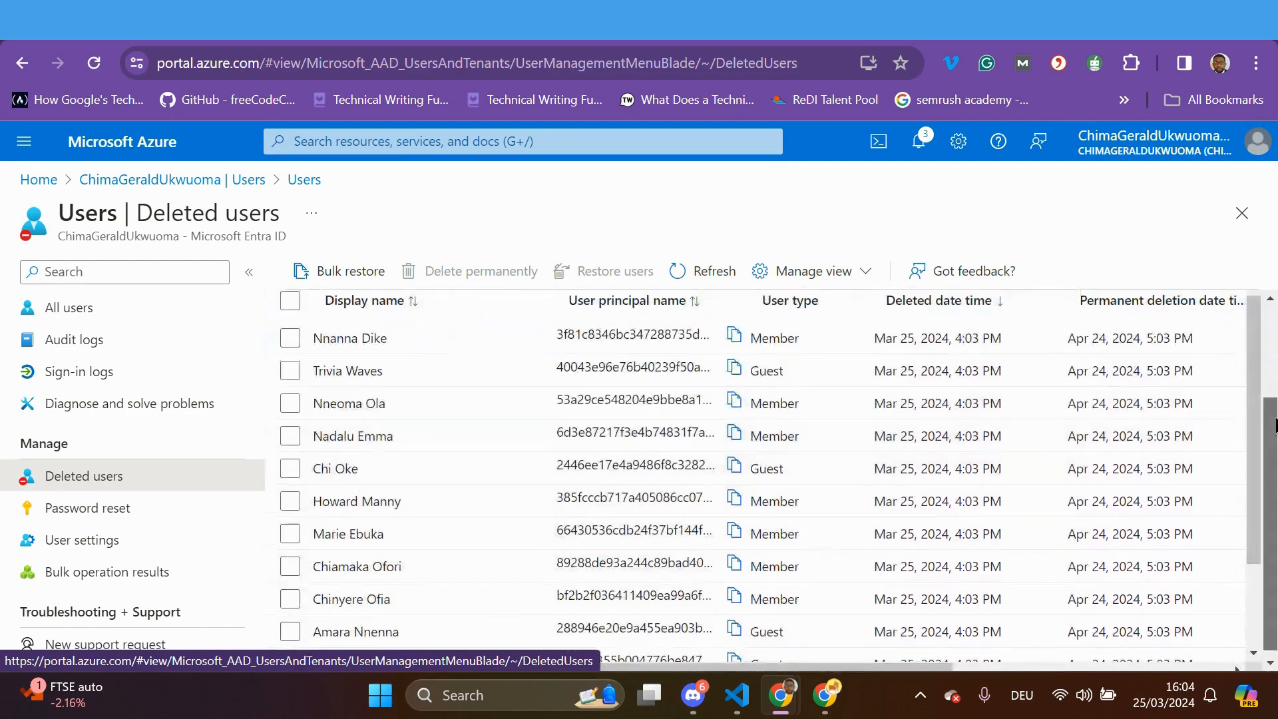
{"action": "scroll", "coordinate": [1274, 339], "scroll_direction": "up", "scroll_amount": 2}
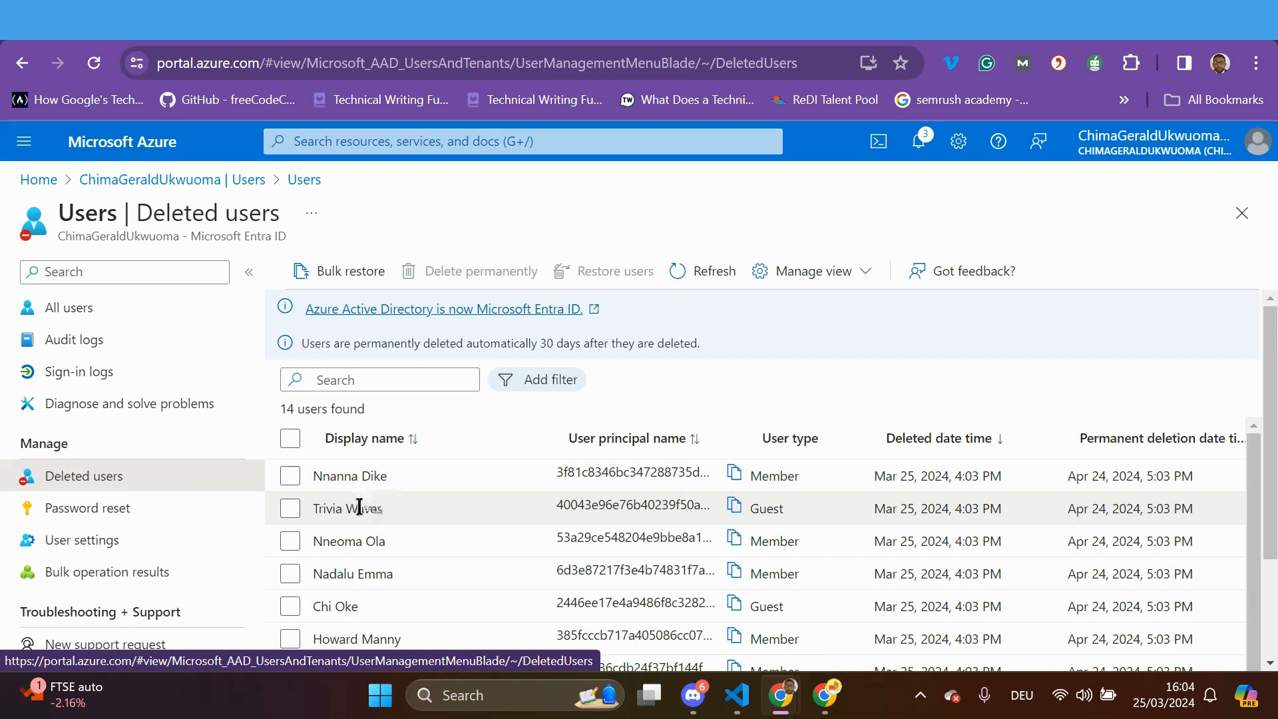
{"action": "left_click", "coordinate": [284, 478]}
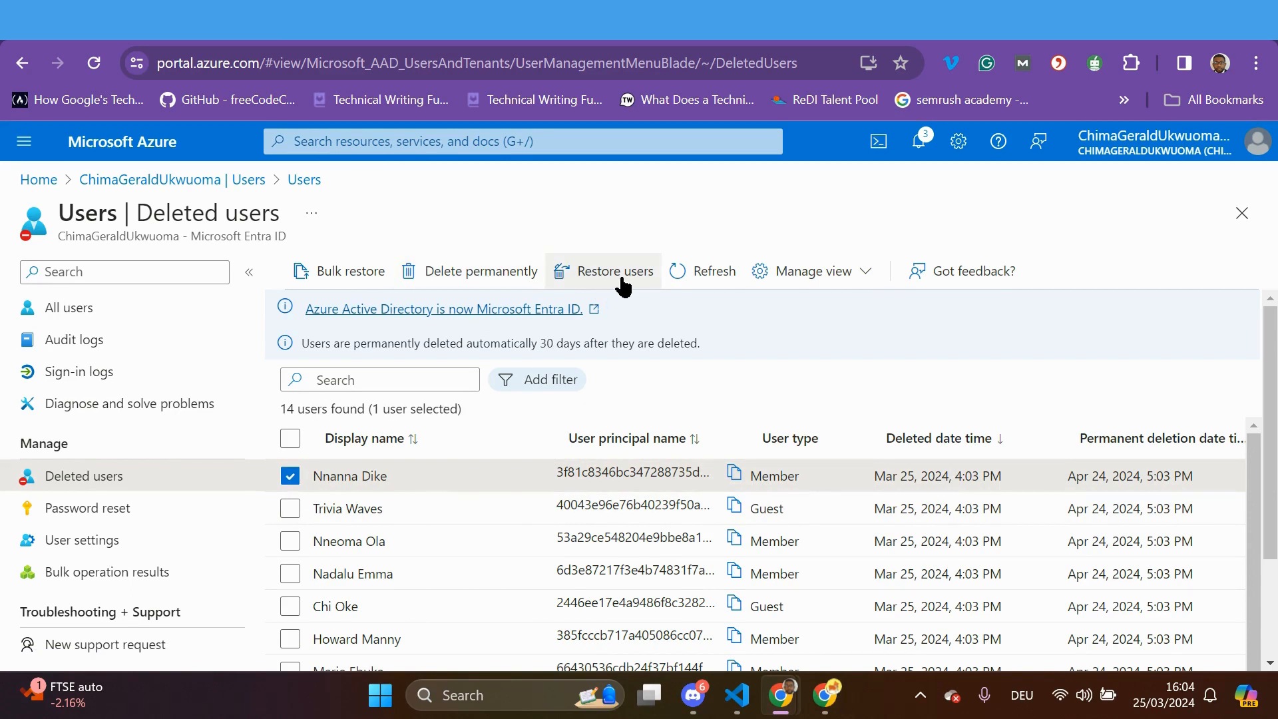
{"action": "left_click", "coordinate": [291, 509]}
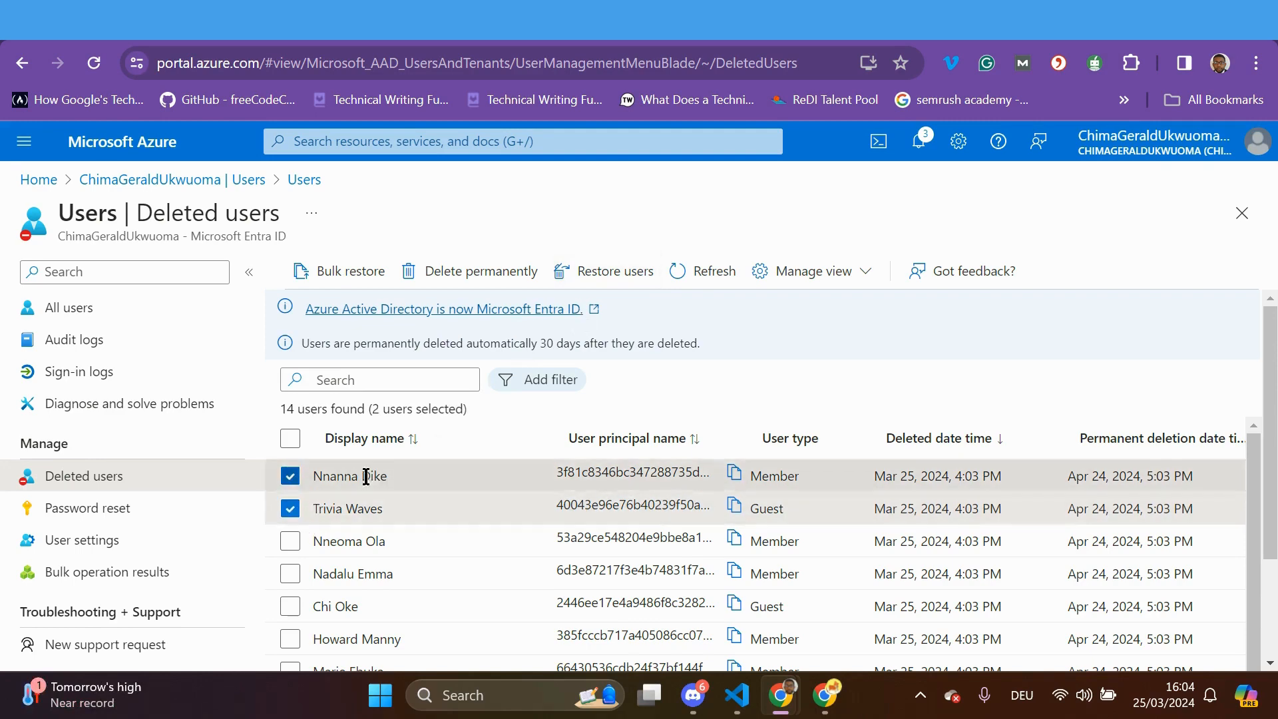
{"action": "left_click", "coordinate": [601, 276]}
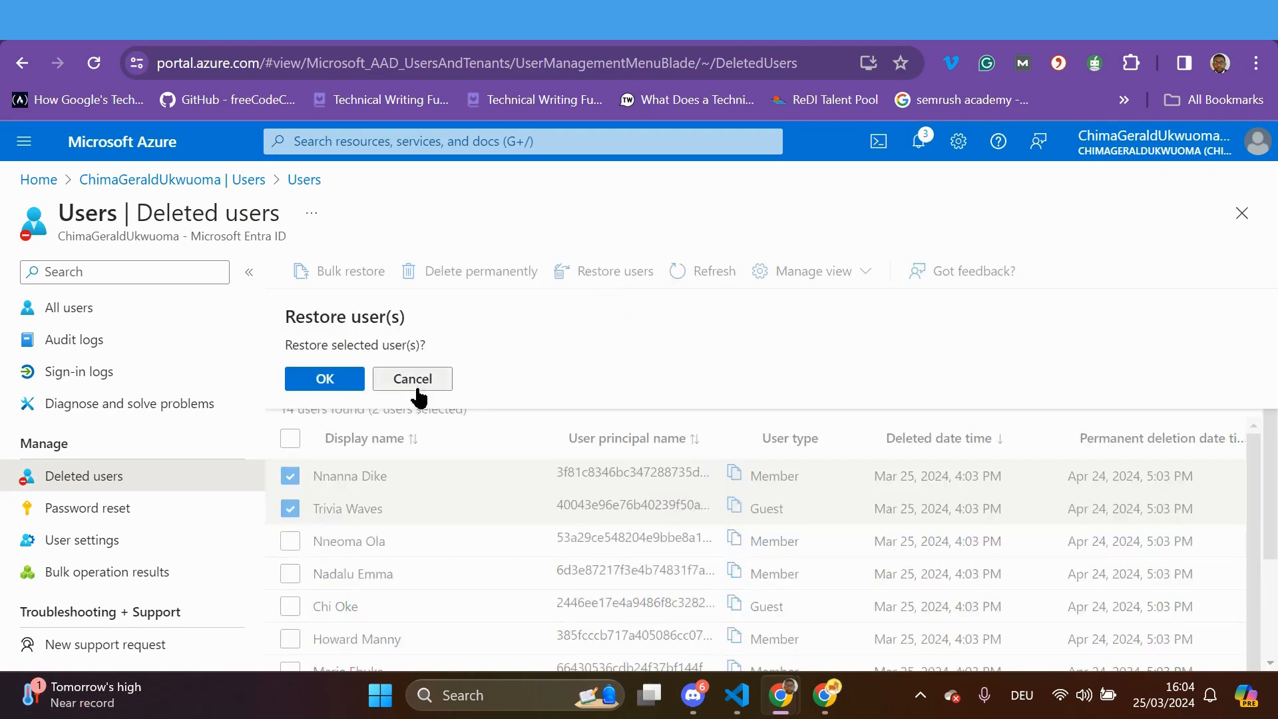
{"action": "left_click", "coordinate": [327, 379]}
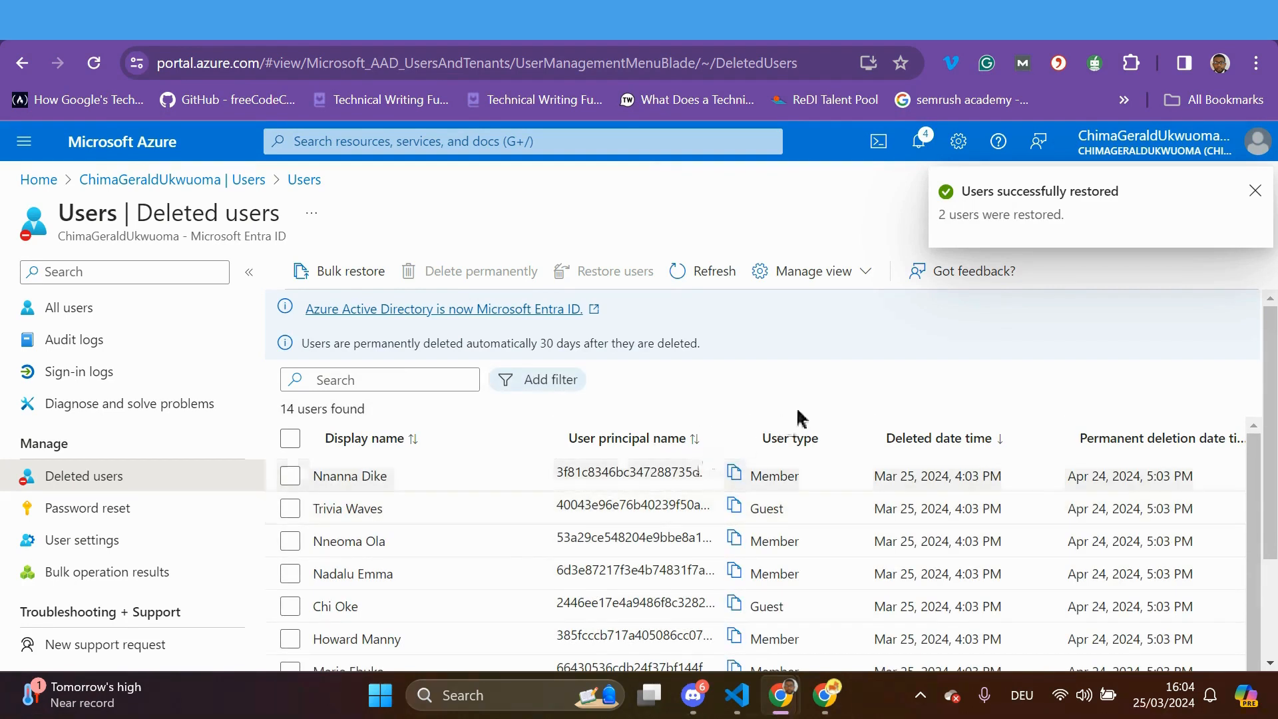
{"action": "left_click", "coordinate": [90, 316]}
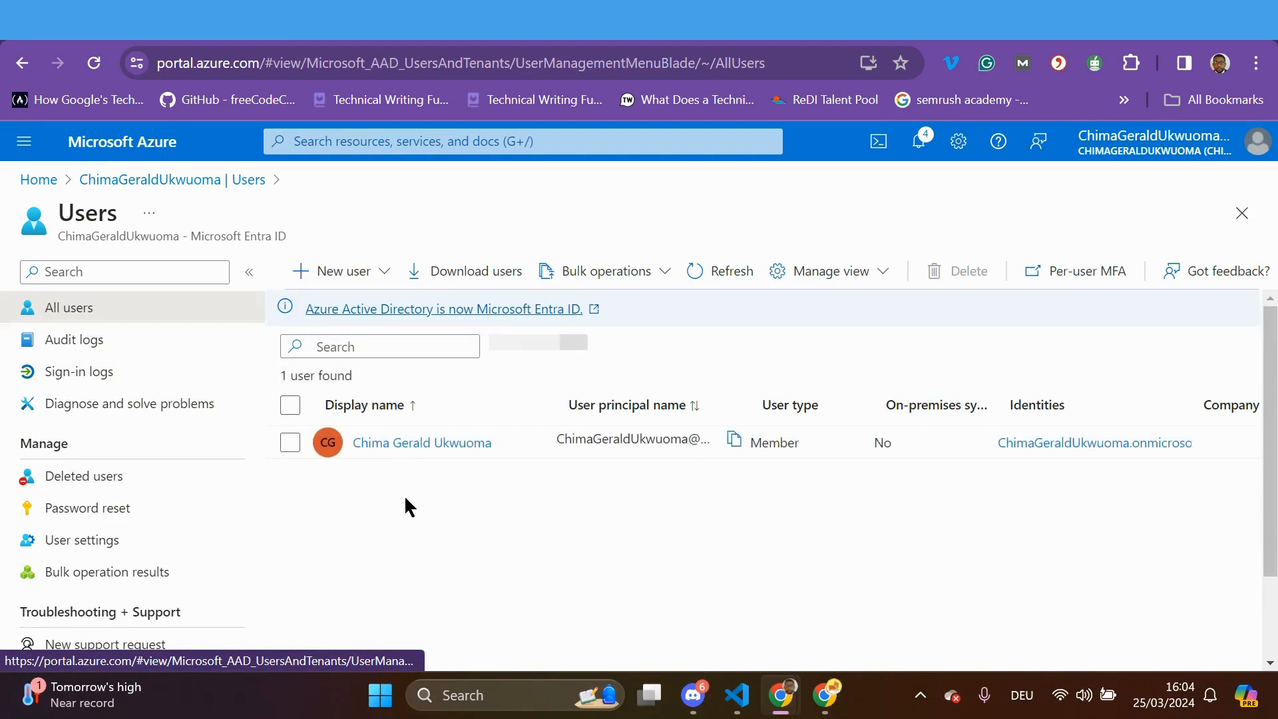
Refresh the Users list so it shows three users, including both restored accounts
{"action": "left_click", "coordinate": [714, 274]}
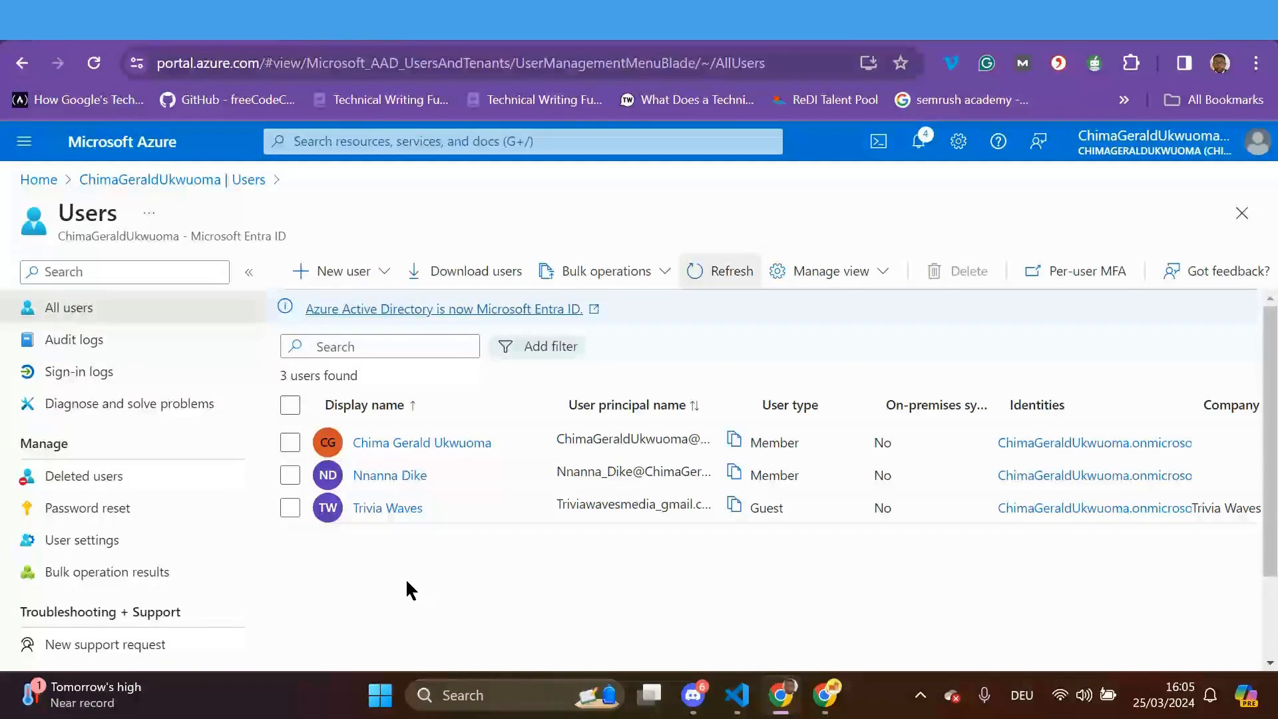
Delete the restored guest and member users, then refresh the Users list
{"action": "left_click", "coordinate": [289, 508]}
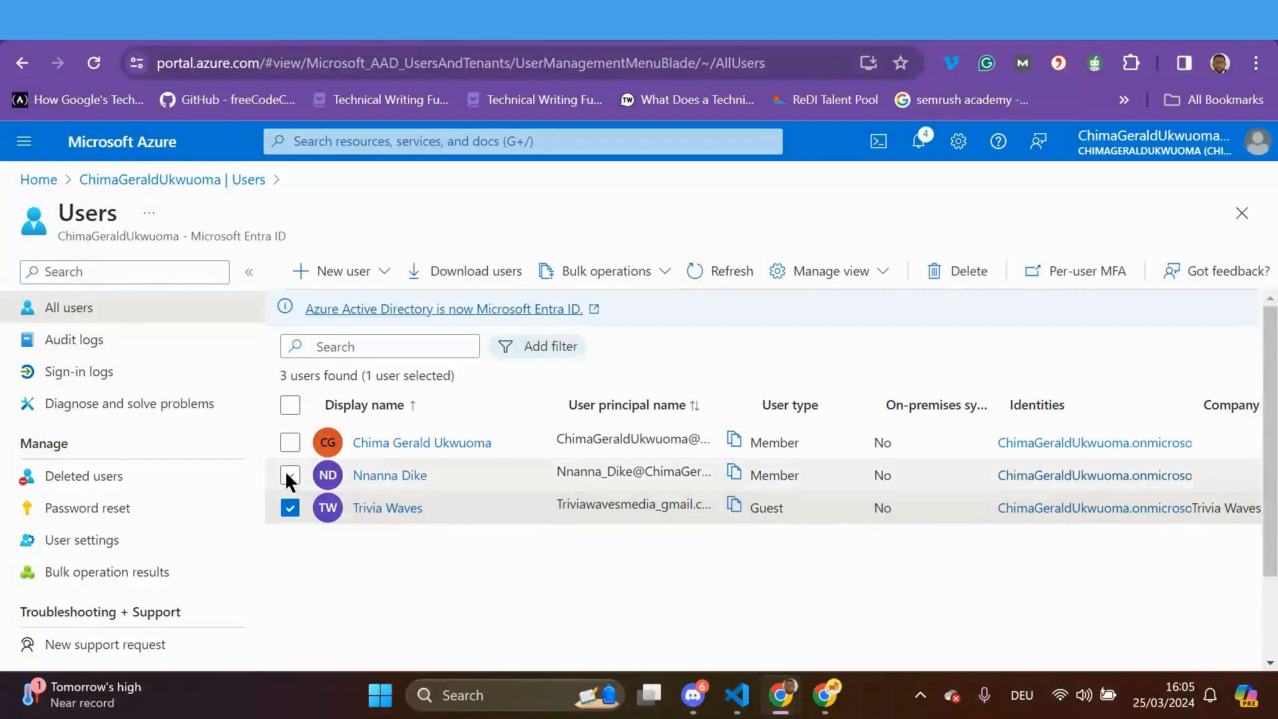
{"action": "left_click", "coordinate": [290, 475]}
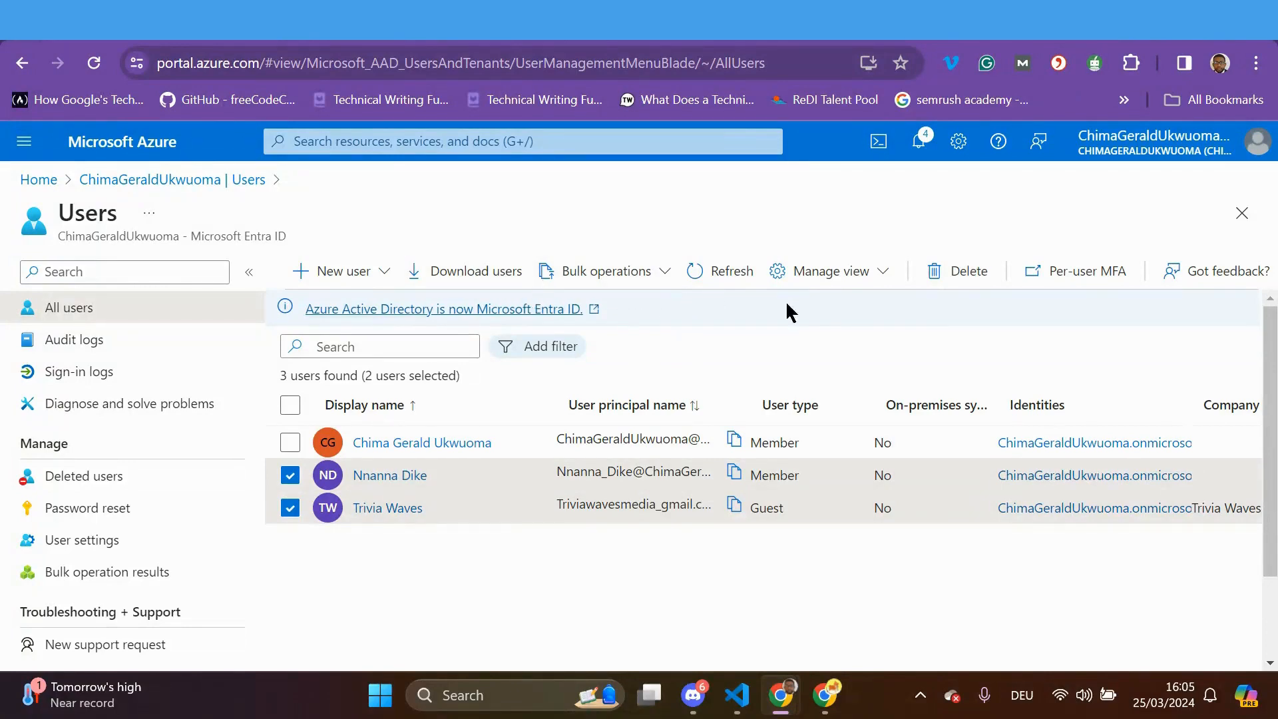
{"action": "left_click", "coordinate": [958, 273]}
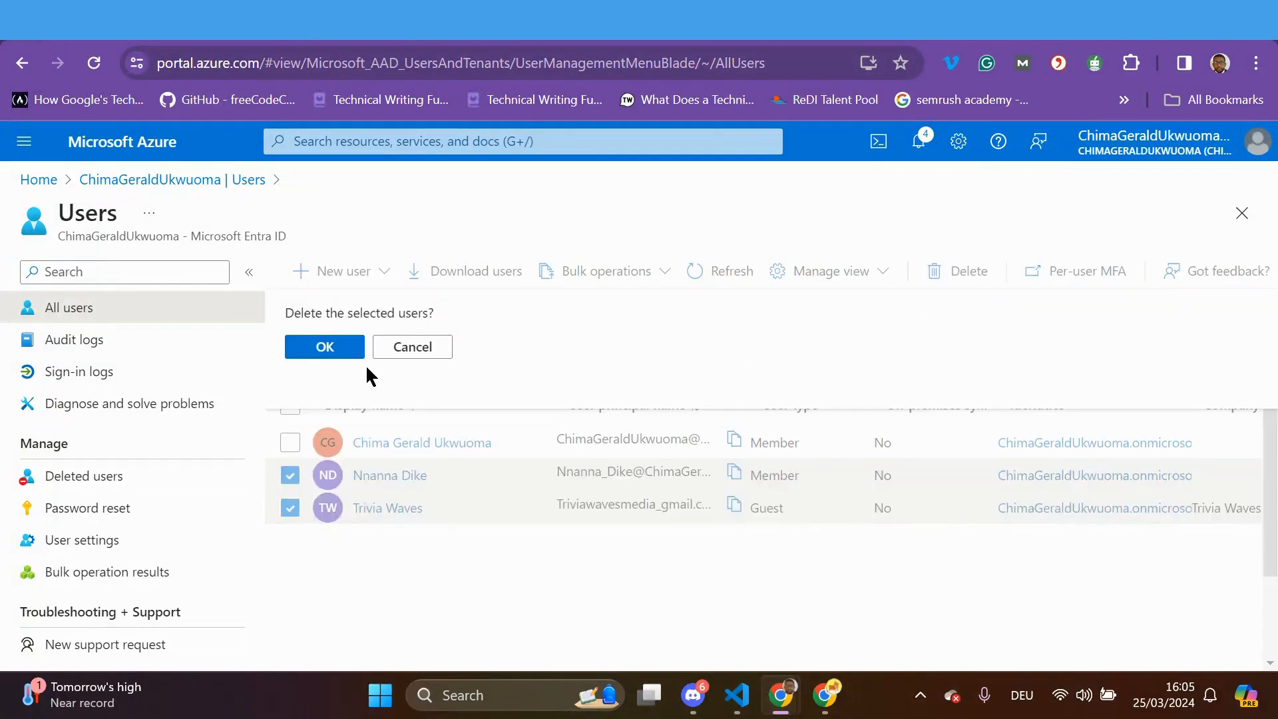
{"action": "left_click", "coordinate": [324, 346]}
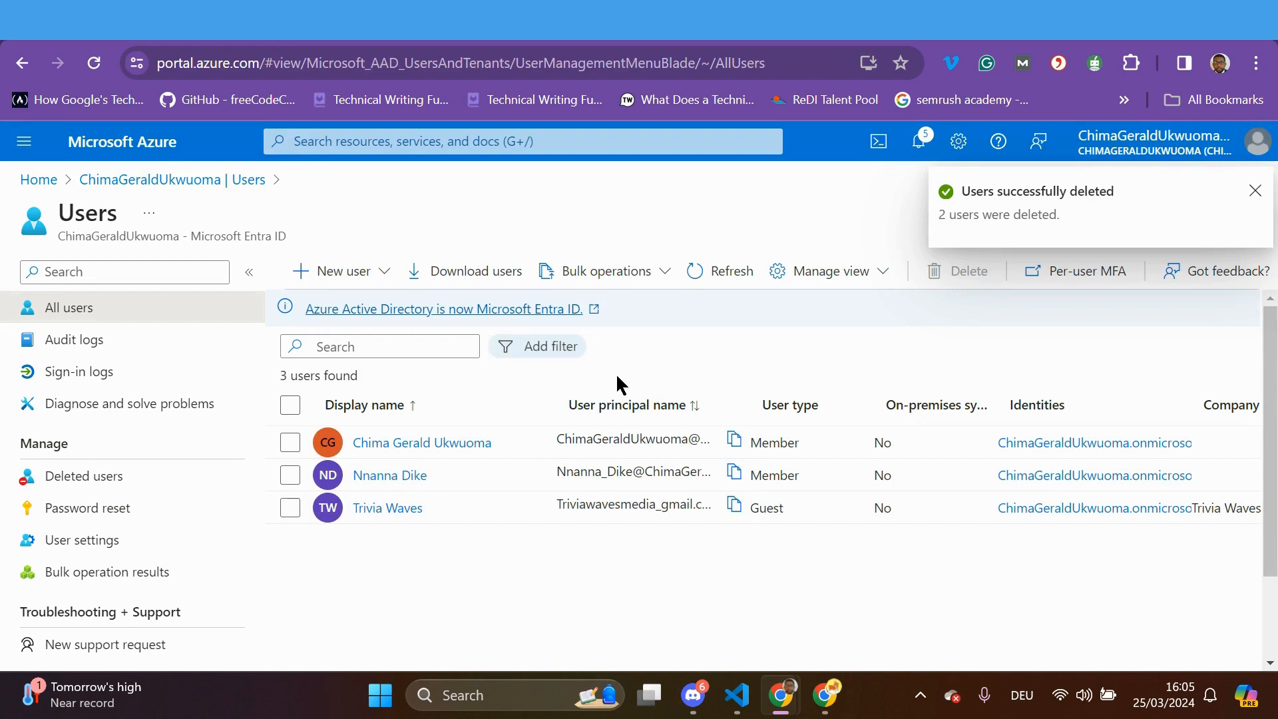
{"action": "left_click", "coordinate": [728, 274]}
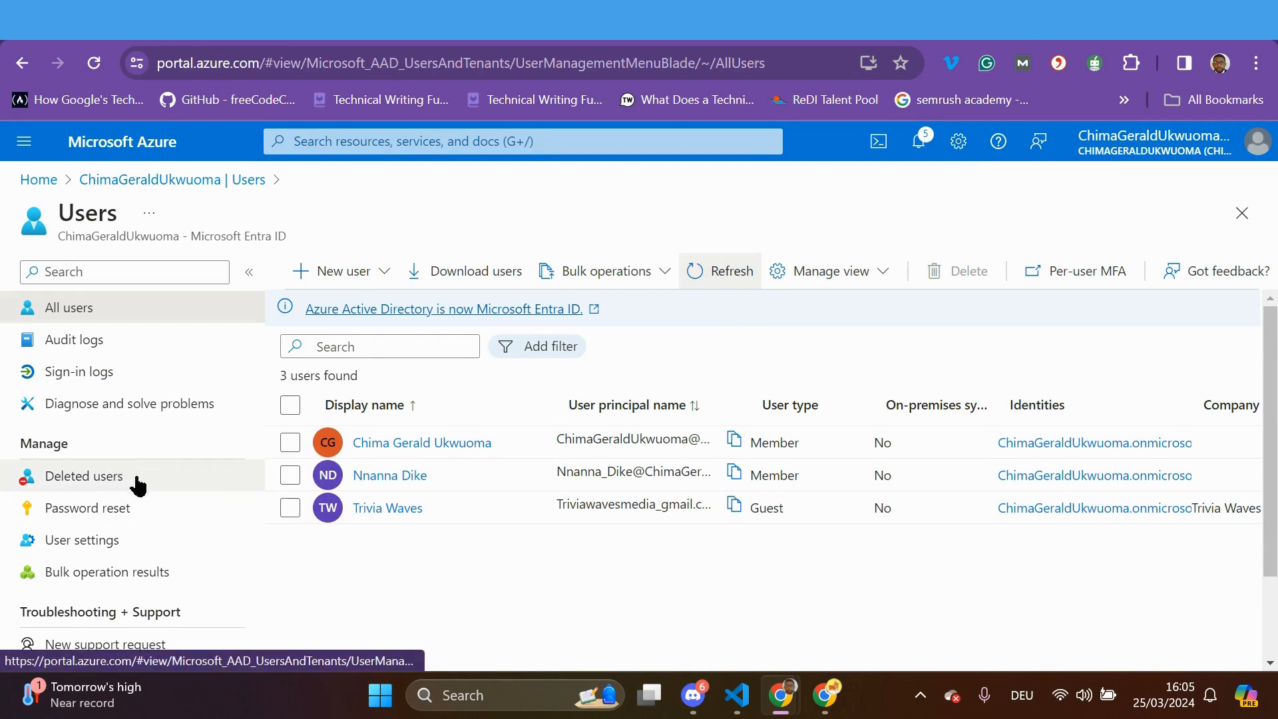
Delete both restored users again and go to the Deleted users page
{"action": "left_click", "coordinate": [290, 475]}
{"action": "left_click", "coordinate": [290, 475]}
{"action": "left_click", "coordinate": [290, 508]}
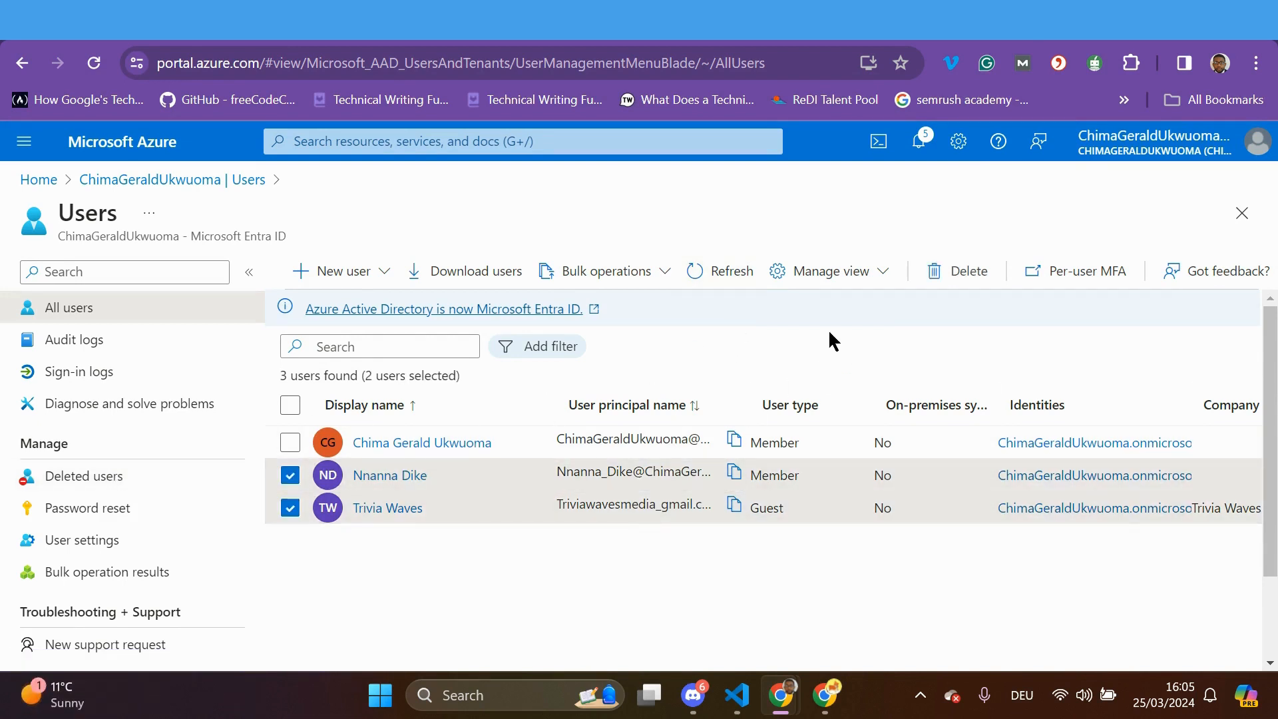
{"action": "left_click", "coordinate": [974, 280]}
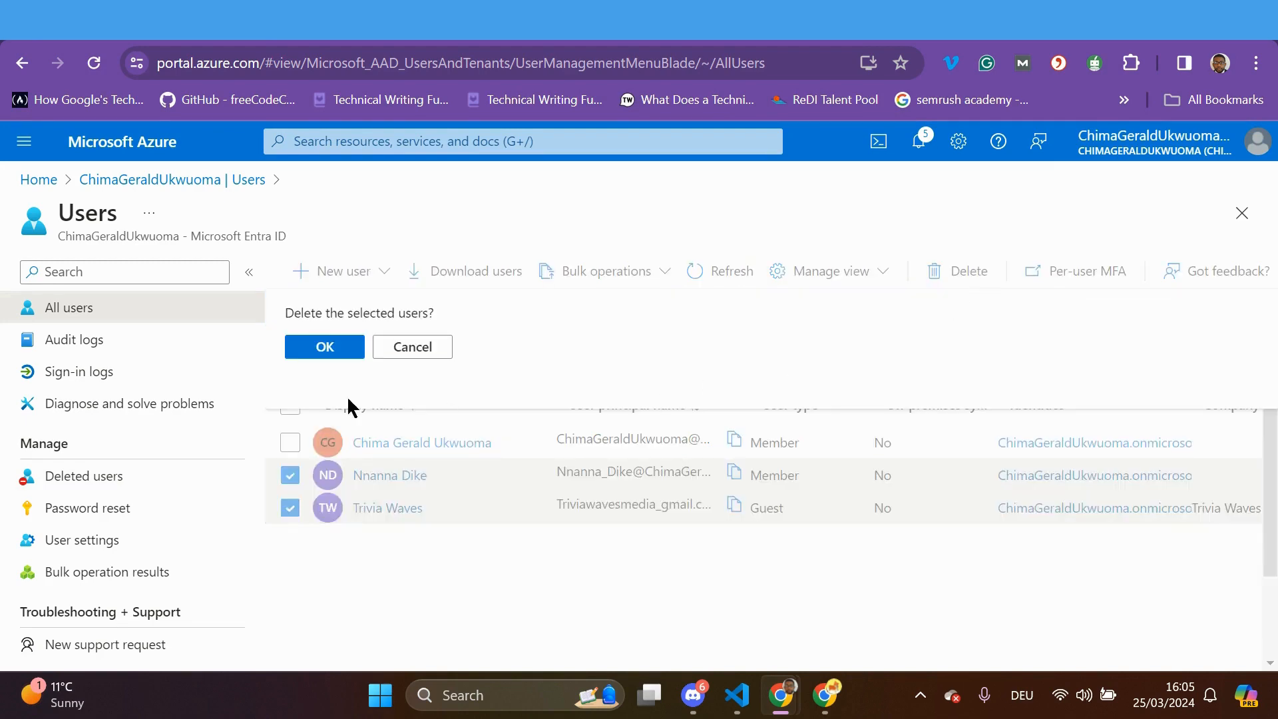
{"action": "left_click", "coordinate": [325, 347]}
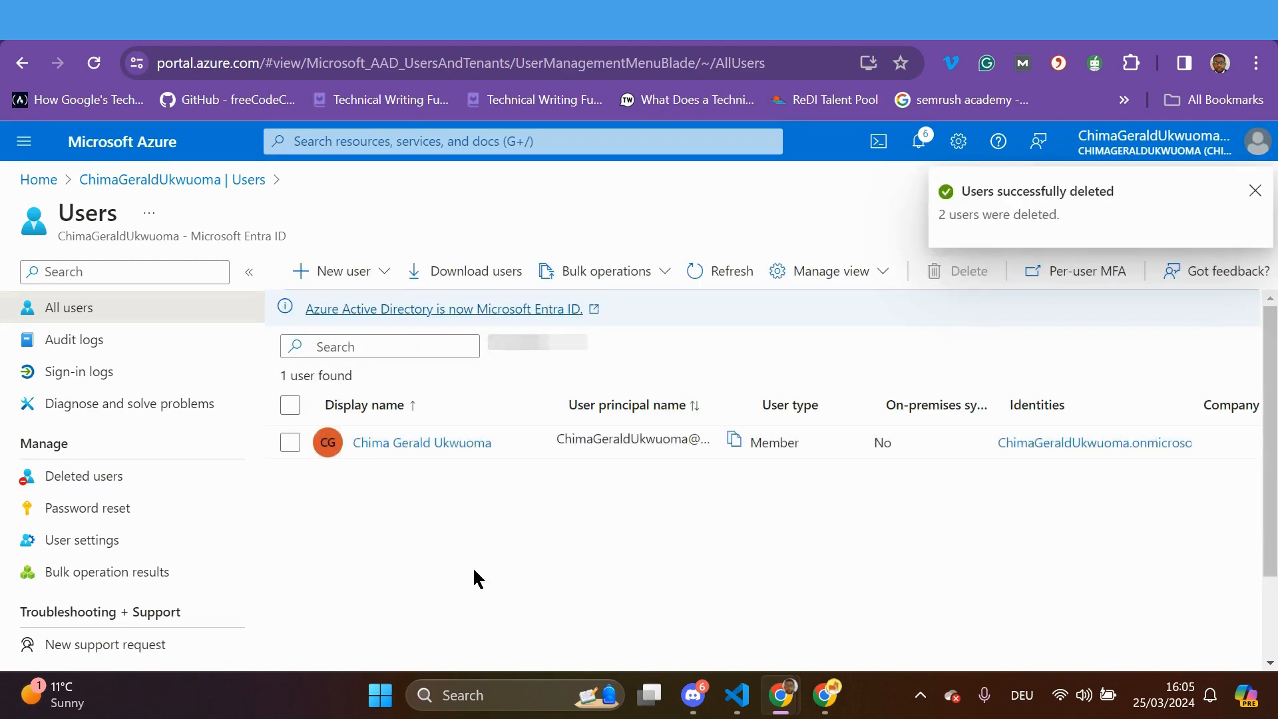
{"action": "left_click", "coordinate": [130, 480]}
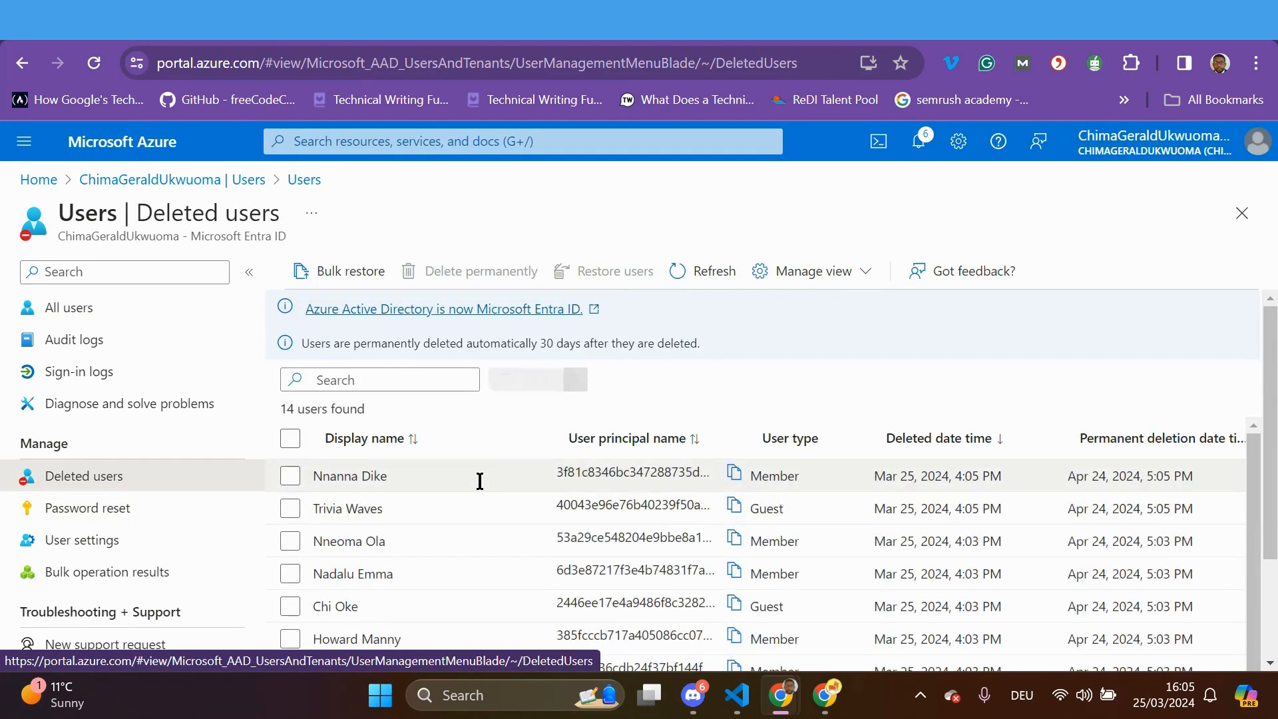
Select all 14 deleted users and permanently delete them, repeating once to empty the list
{"action": "left_click", "coordinate": [290, 438]}
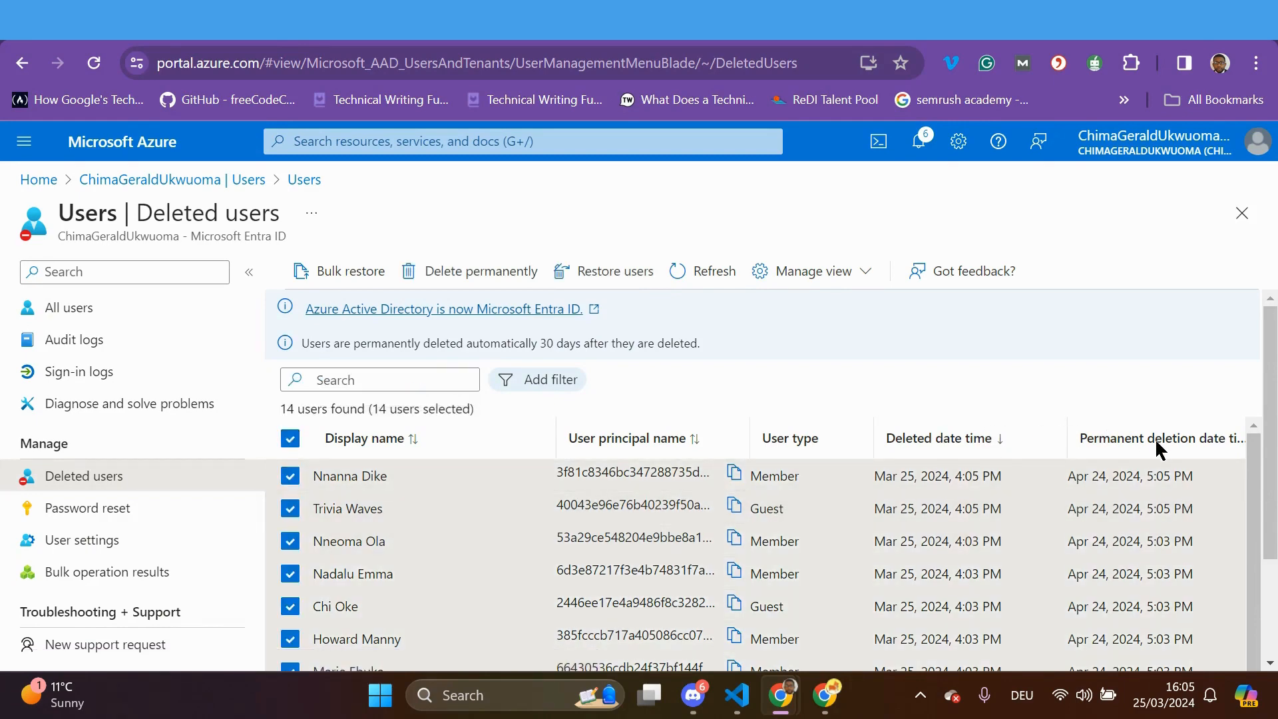
{"action": "left_click", "coordinate": [491, 282]}
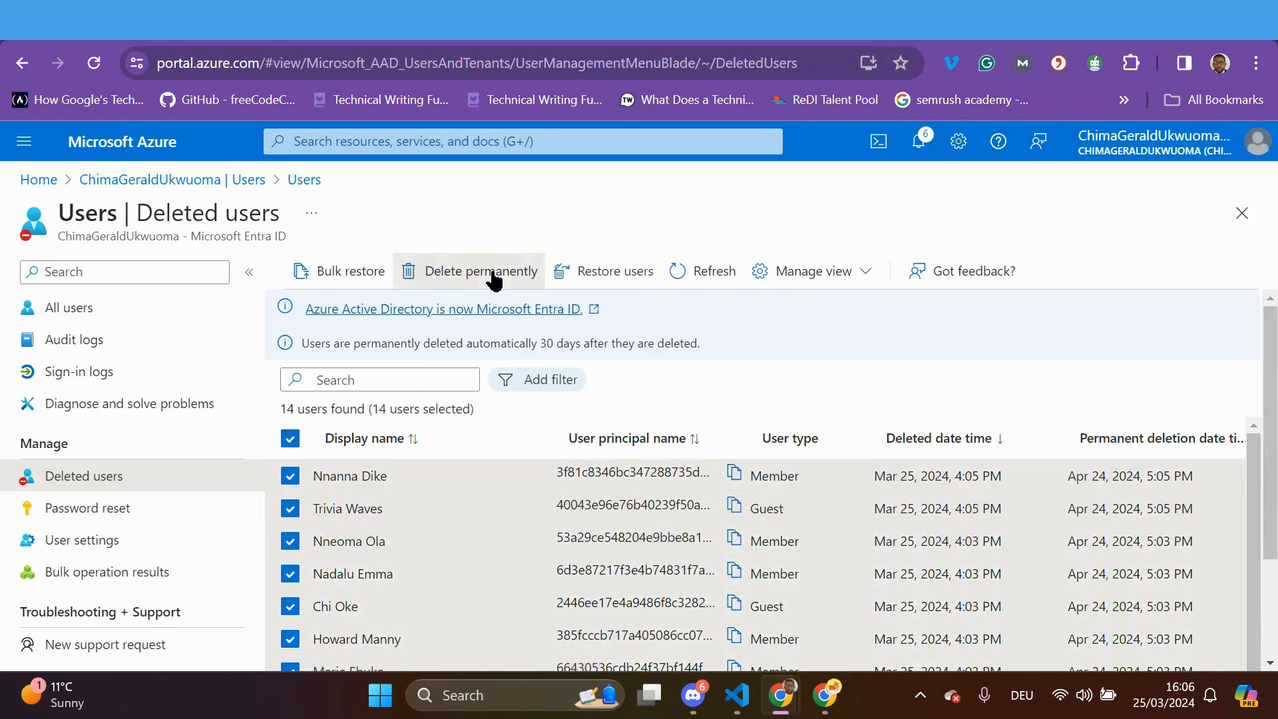
{"action": "left_click", "coordinate": [324, 378]}
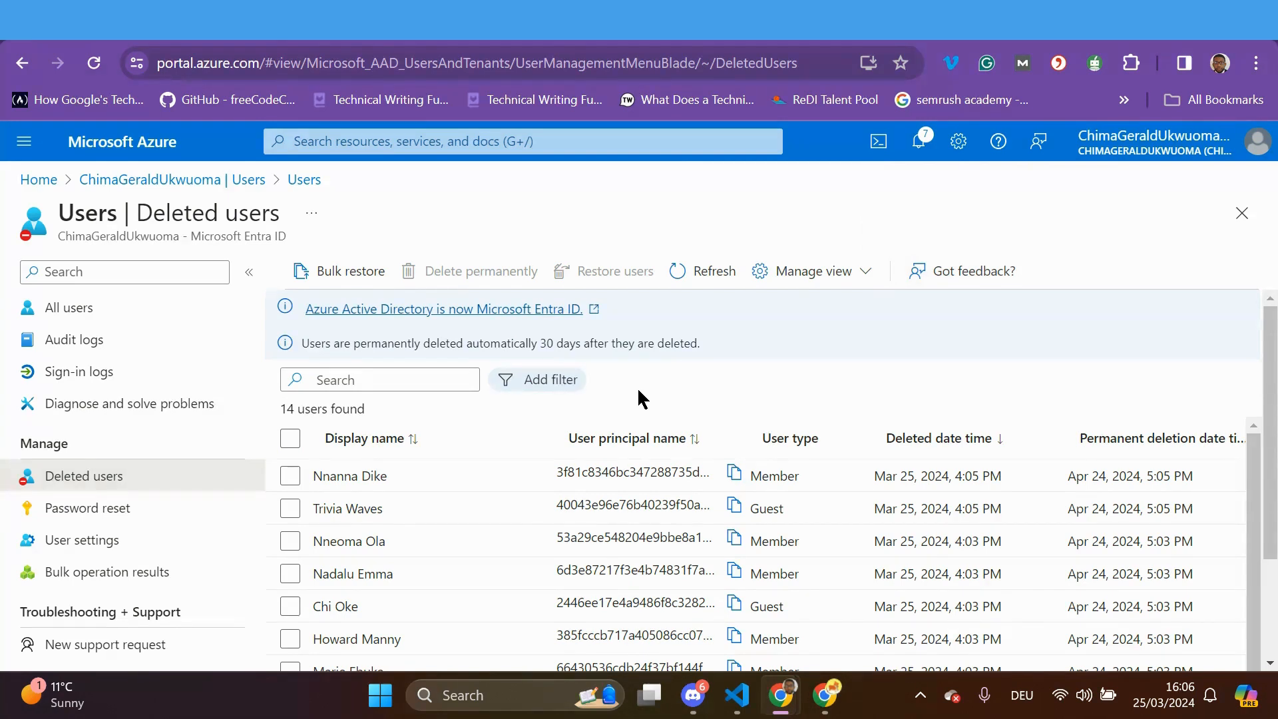
{"action": "scroll", "coordinate": [471, 485], "scroll_direction": "down", "scroll_amount": 2}
{"action": "scroll", "coordinate": [465, 485], "scroll_direction": "up", "scroll_amount": 2}
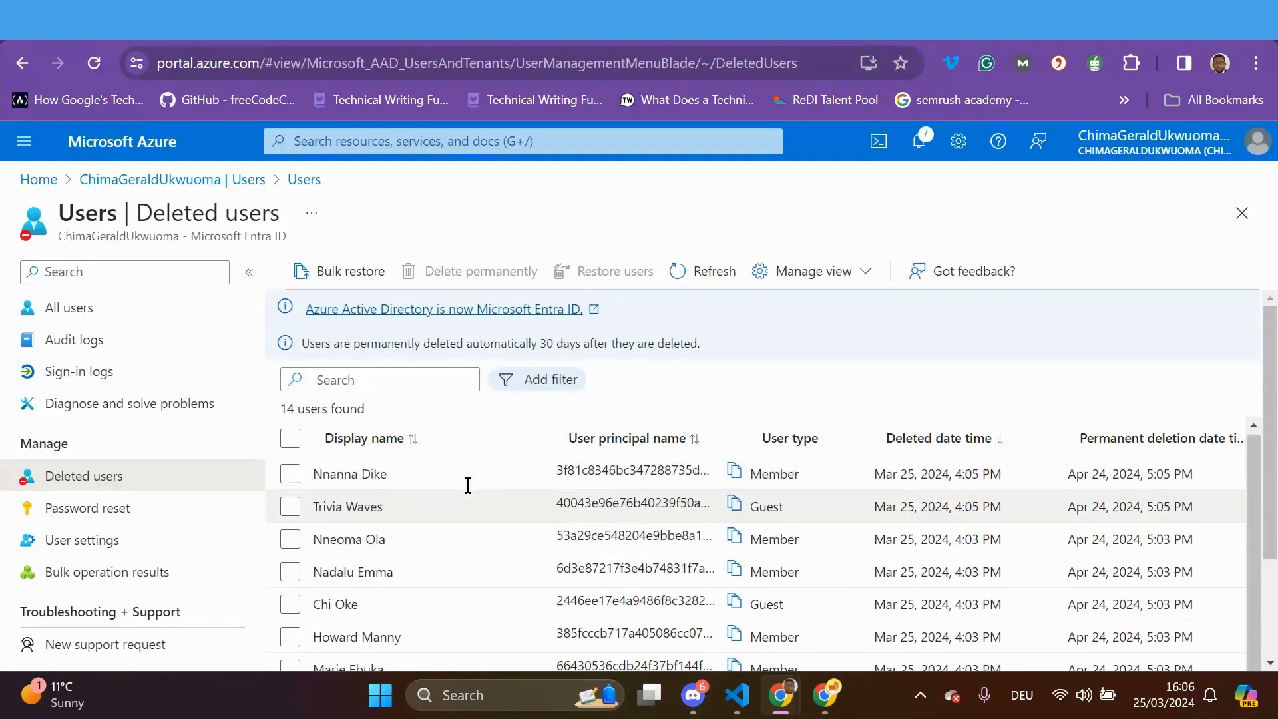
{"action": "left_click", "coordinate": [290, 438]}
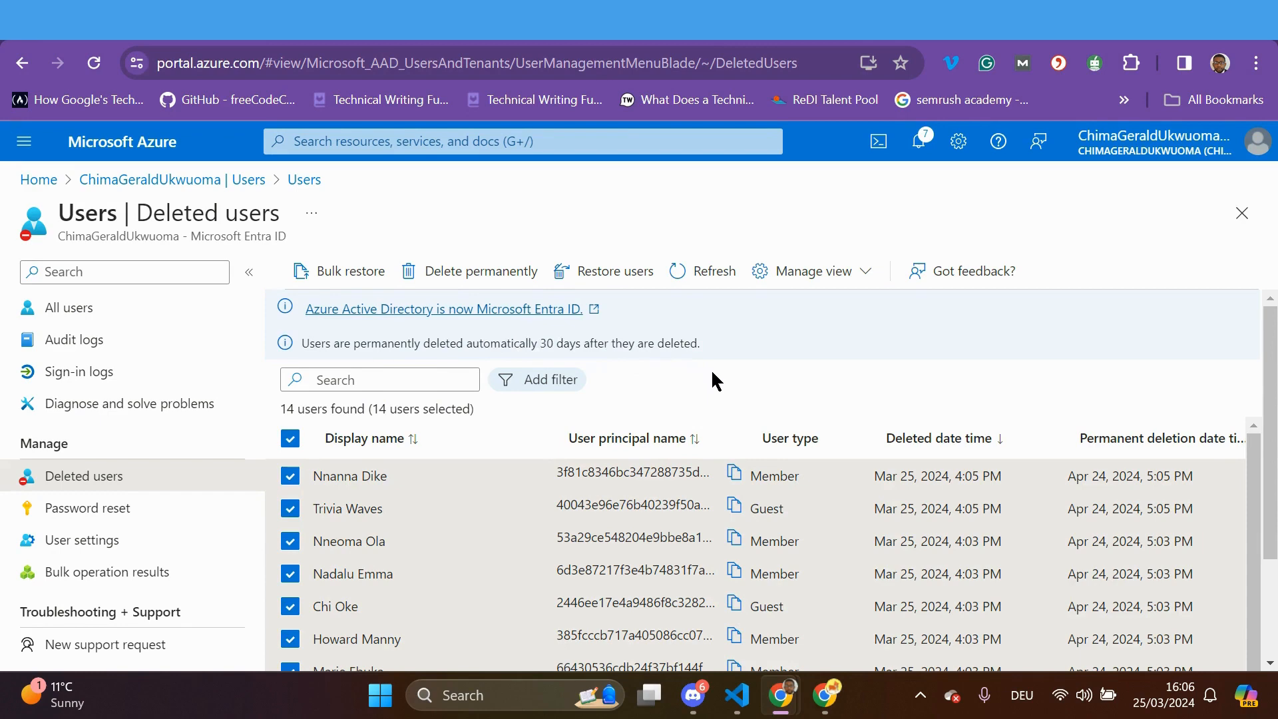
{"action": "left_click", "coordinate": [479, 271]}
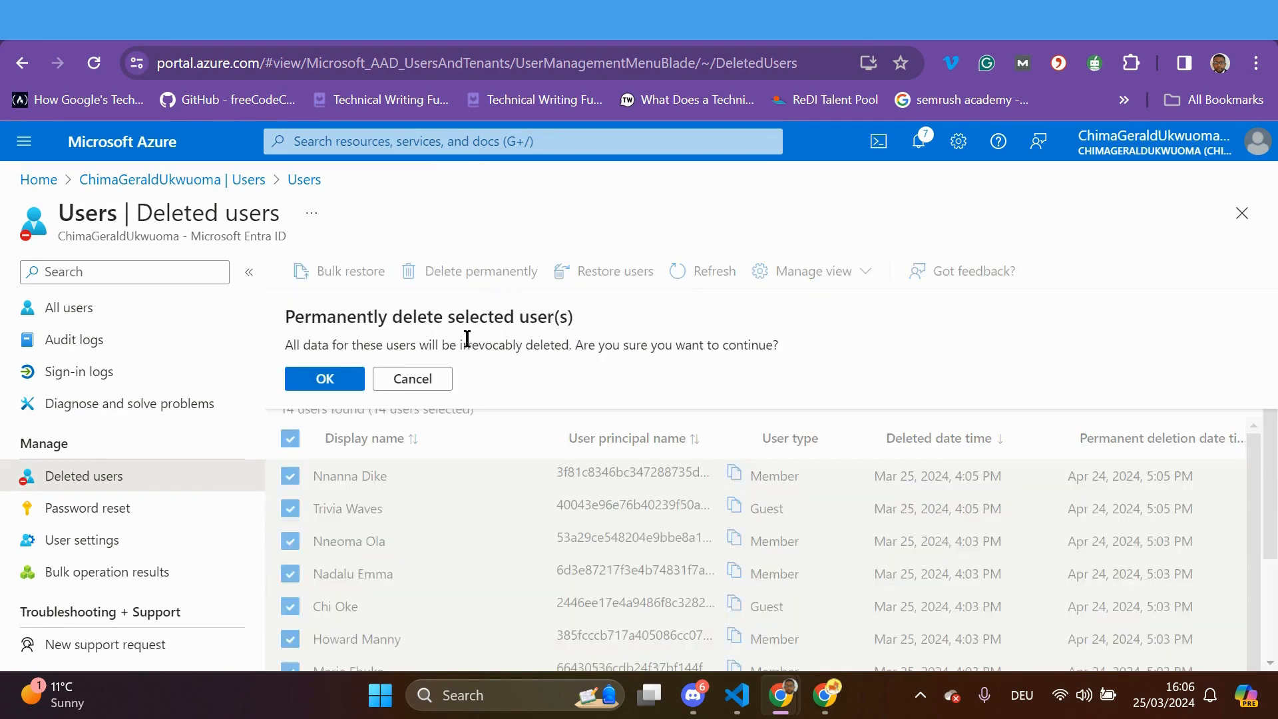
{"action": "left_click", "coordinate": [326, 374]}
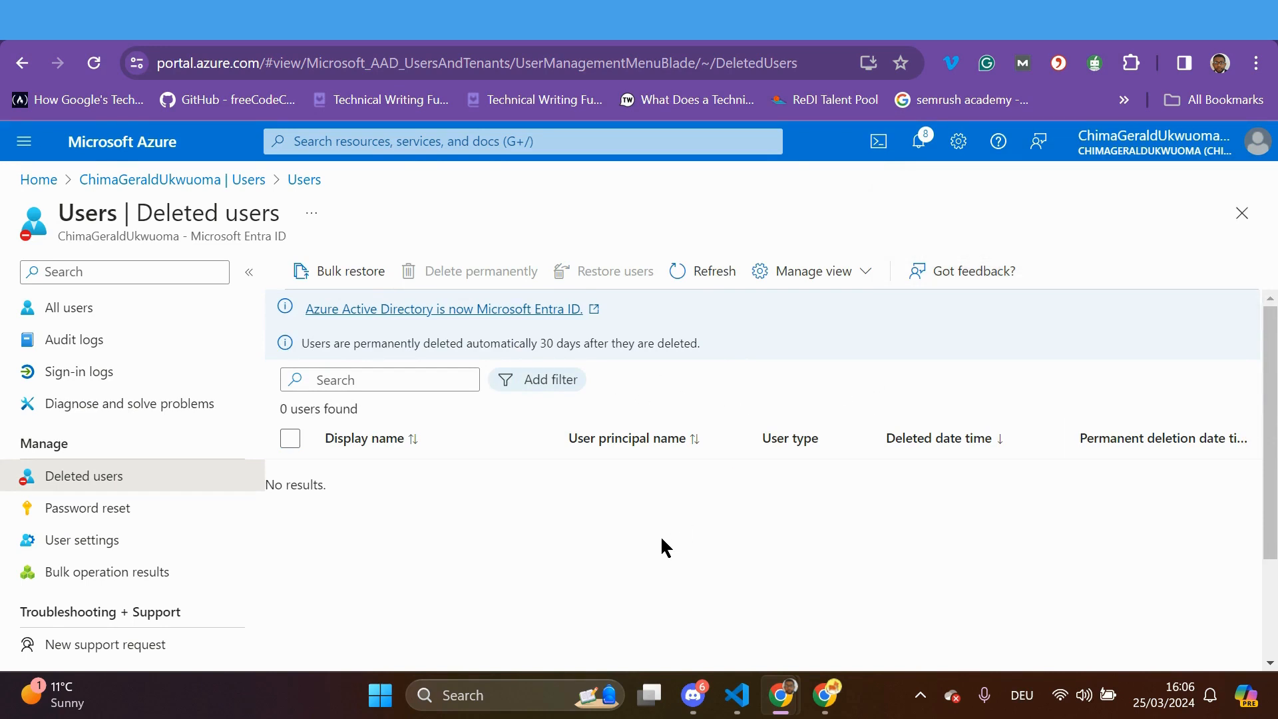
From All users, choose New user > Create new user to bring up a blank creation form
{"action": "left_click", "coordinate": [84, 310]}
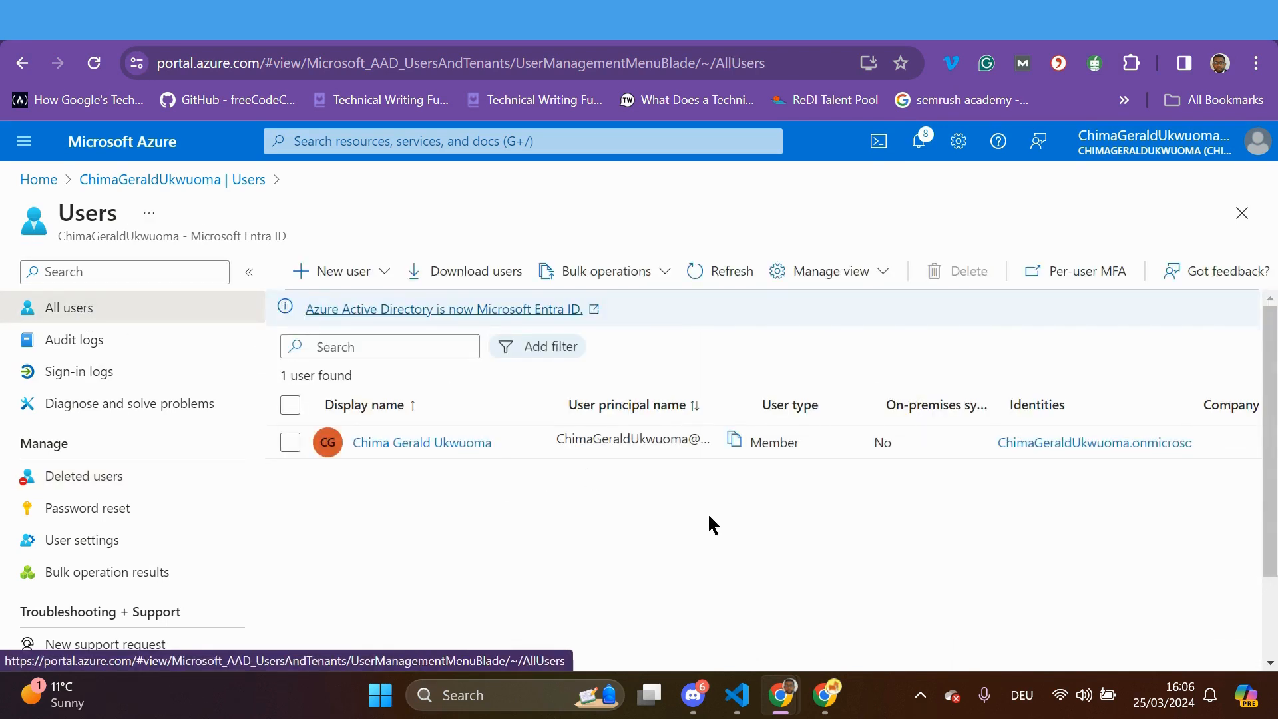
{"action": "left_click", "coordinate": [380, 275]}
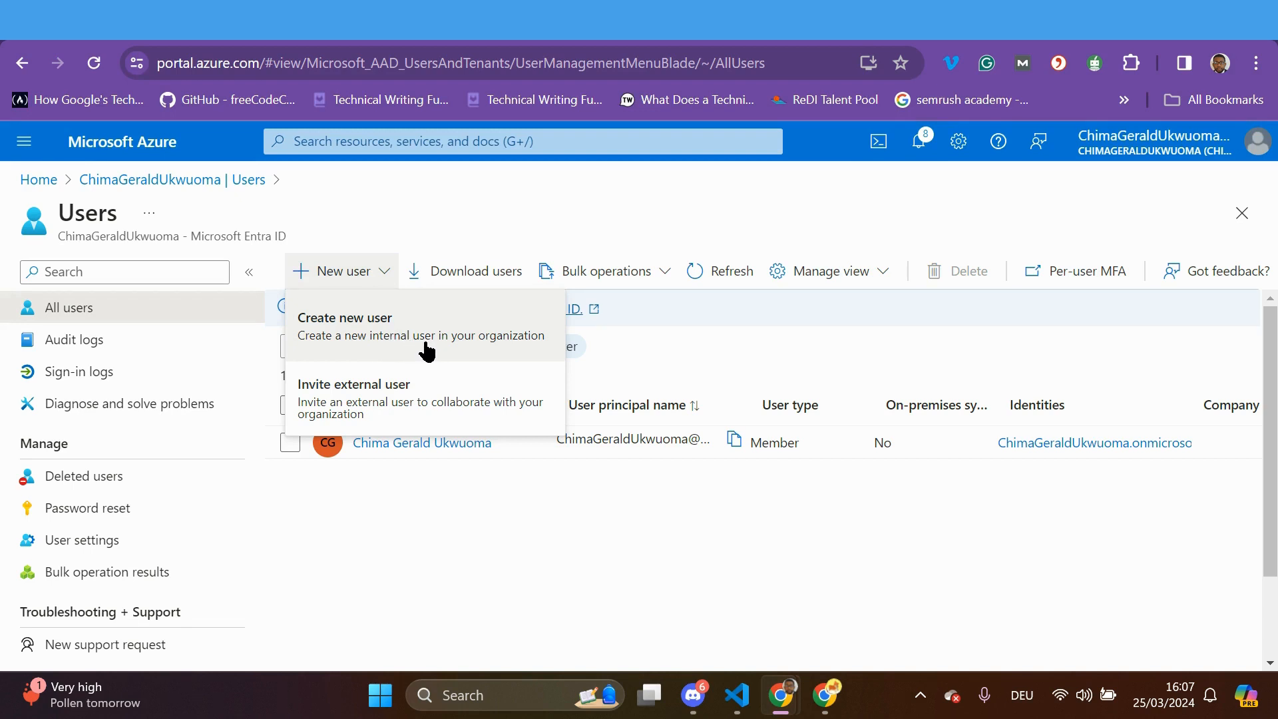
{"action": "left_click", "coordinate": [399, 342]}
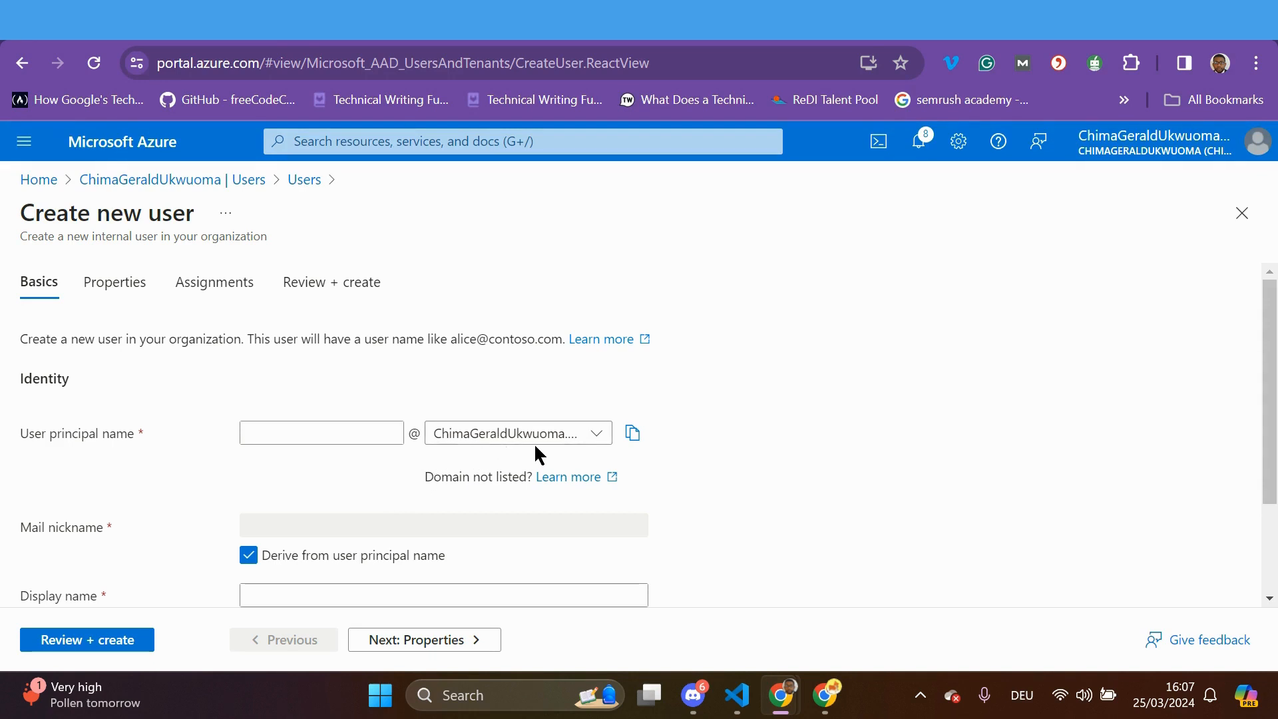
Keep the only available domain and enter the user's principal name and display name
{"action": "left_click", "coordinate": [597, 434]}
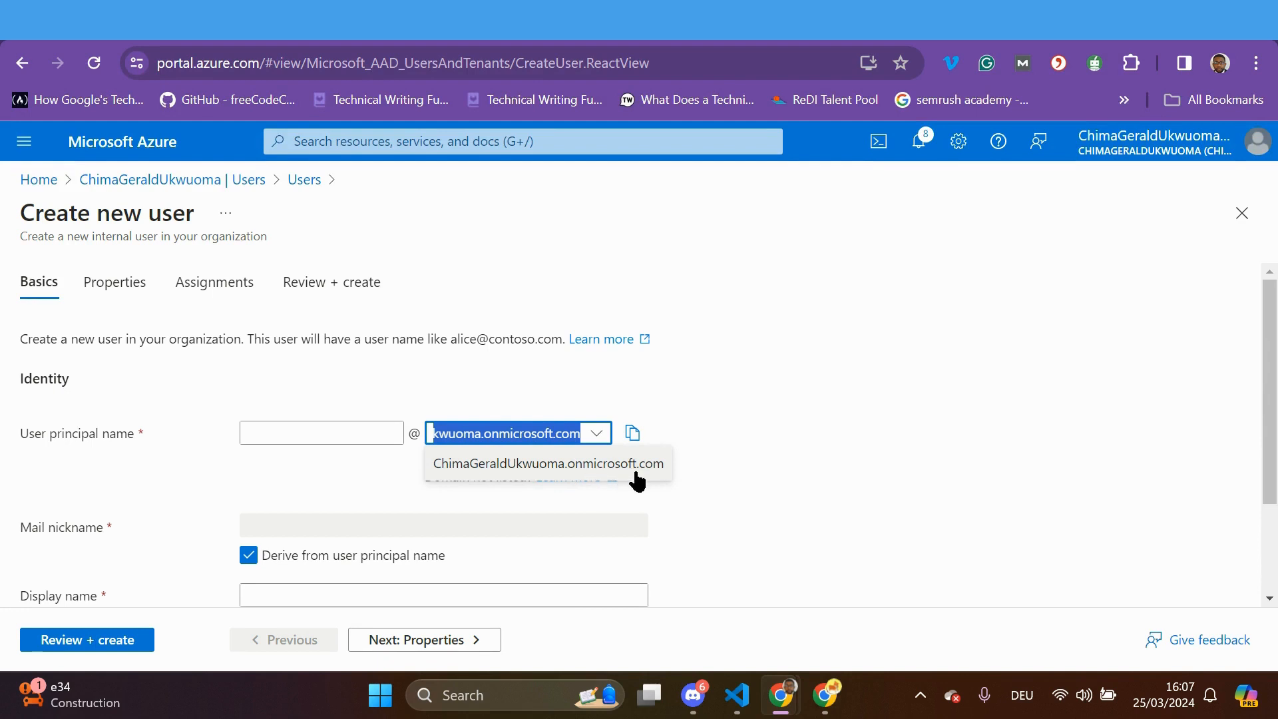
{"action": "left_click", "coordinate": [768, 510]}
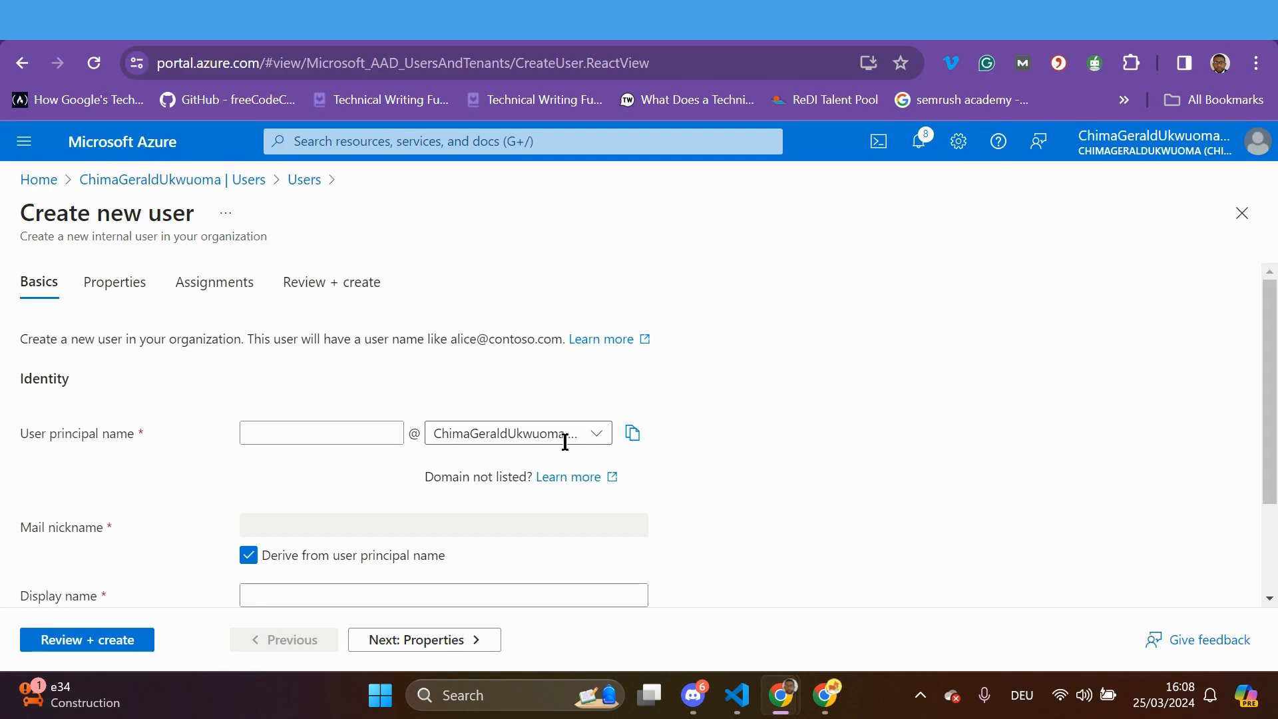
{"action": "left_click", "coordinate": [357, 435]}
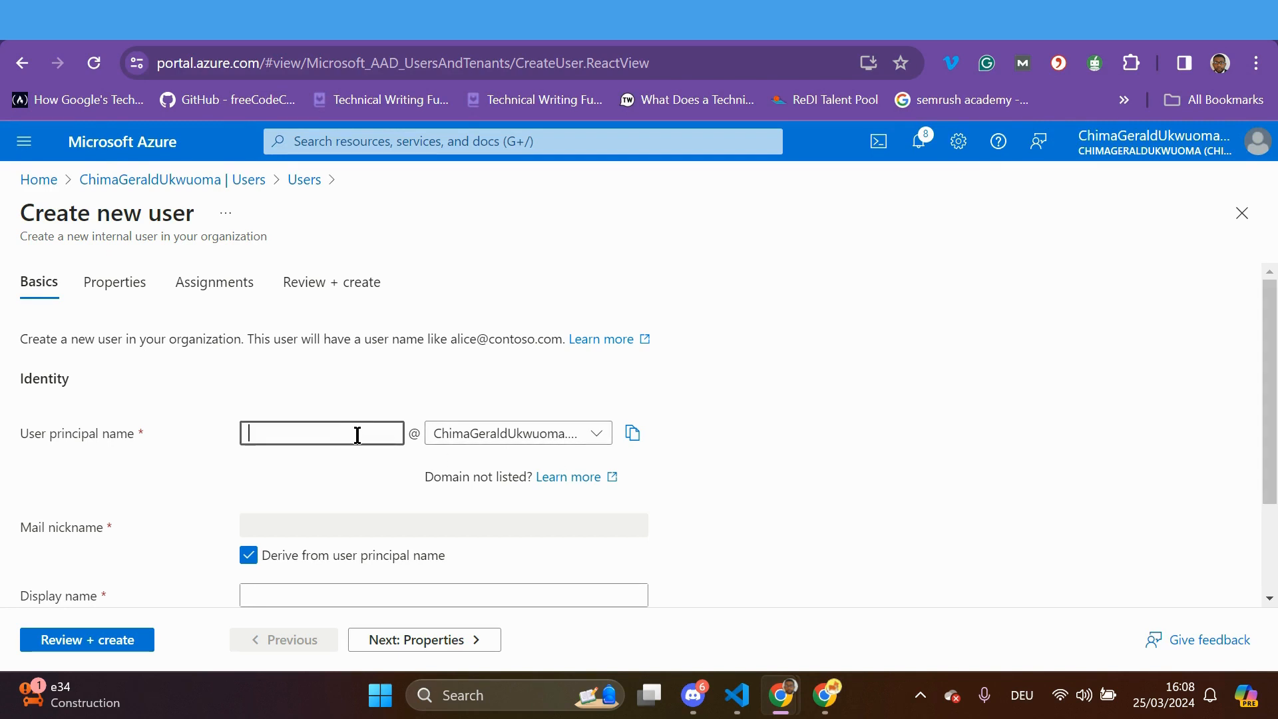
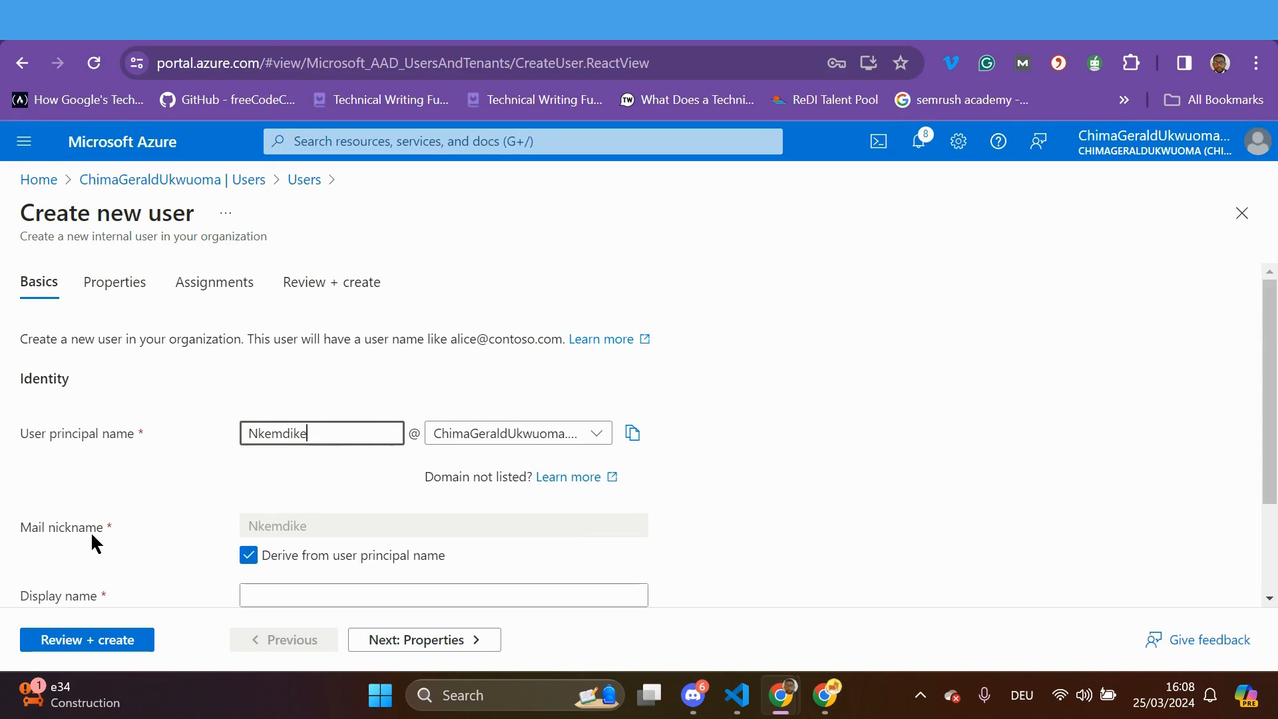
{"action": "scroll", "coordinate": [469, 582], "scroll_direction": "down", "scroll_amount": 2}
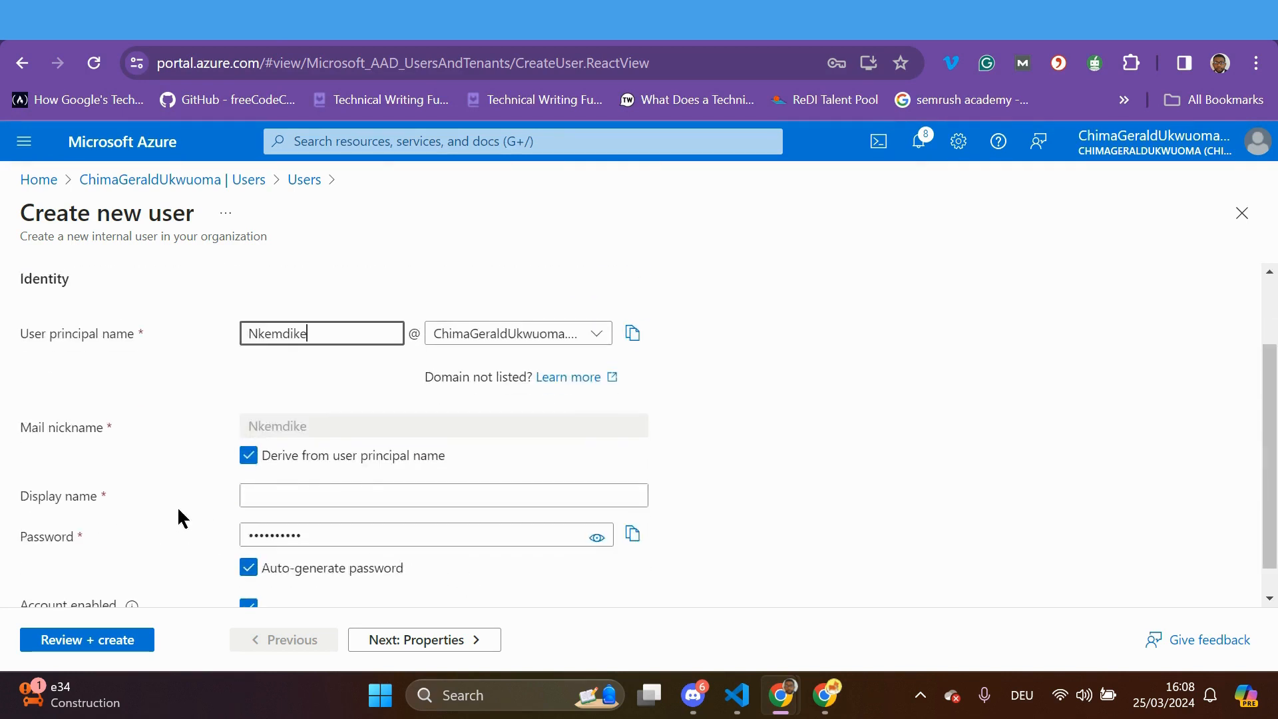
{"action": "left_click", "coordinate": [258, 496]}
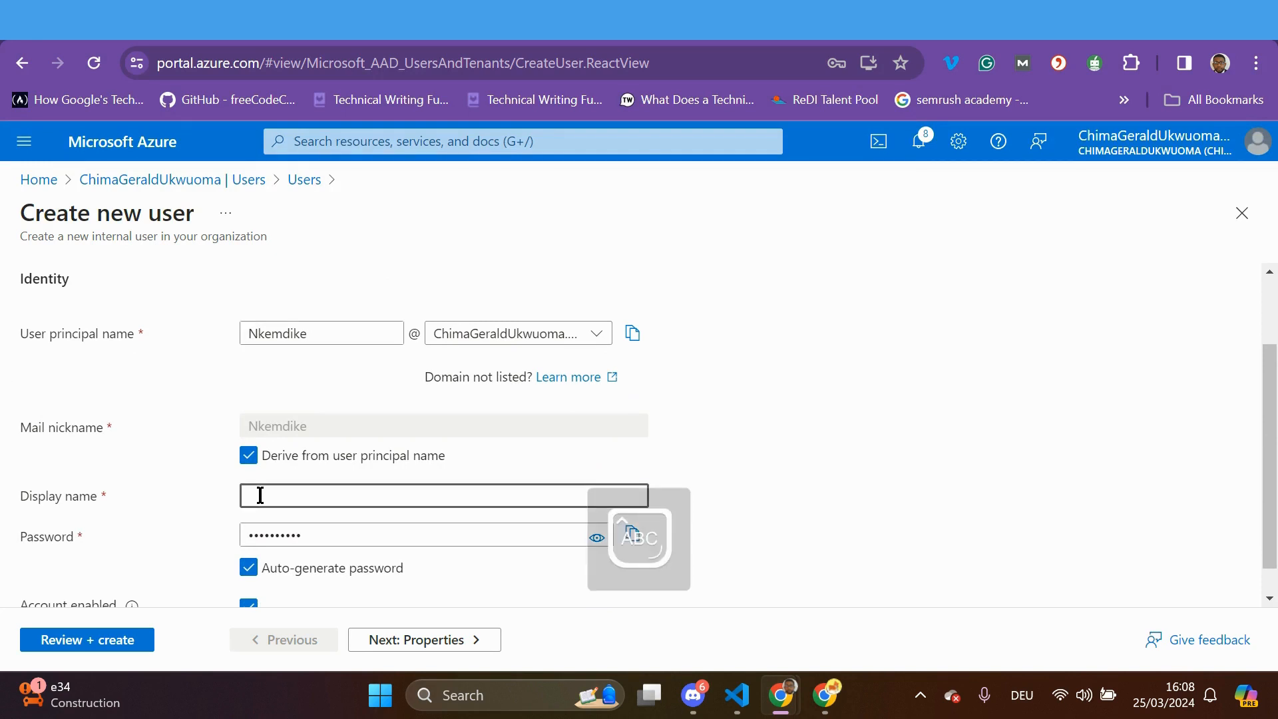
{"action": "scroll", "coordinate": [711, 494], "scroll_direction": "down", "scroll_amount": 1}
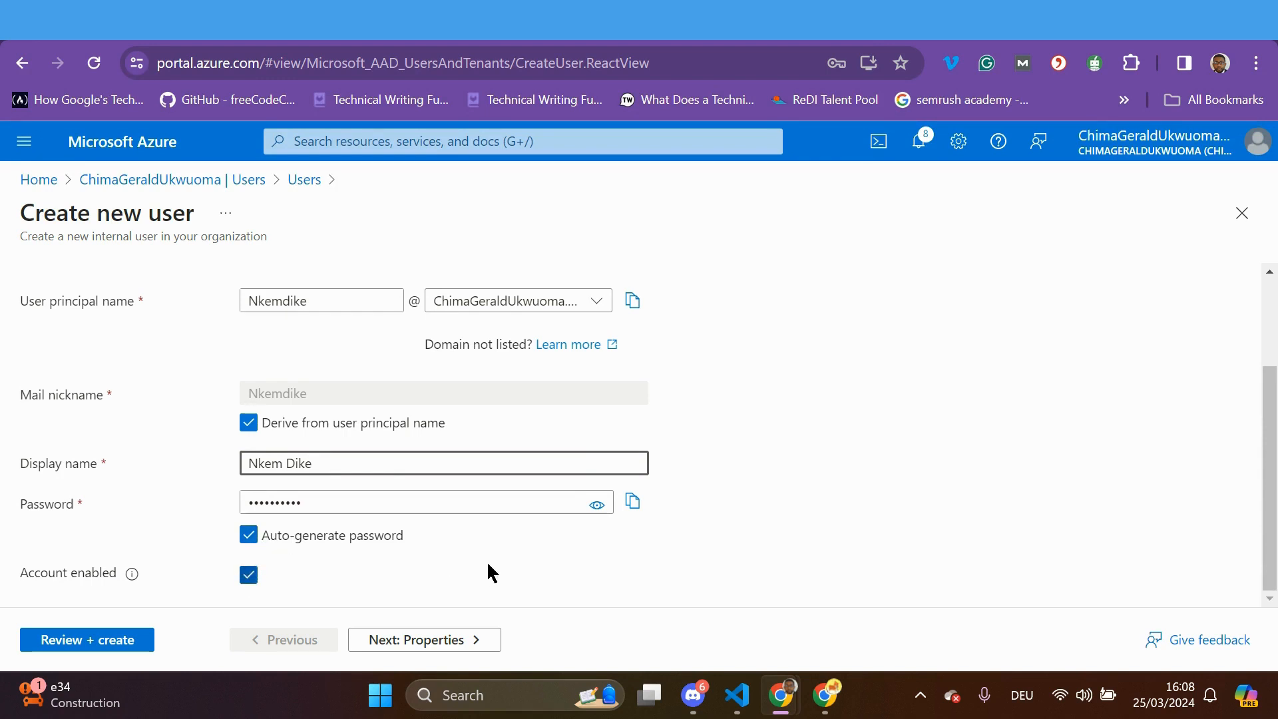
{"action": "scroll", "coordinate": [555, 571], "scroll_direction": "up", "scroll_amount": 2}
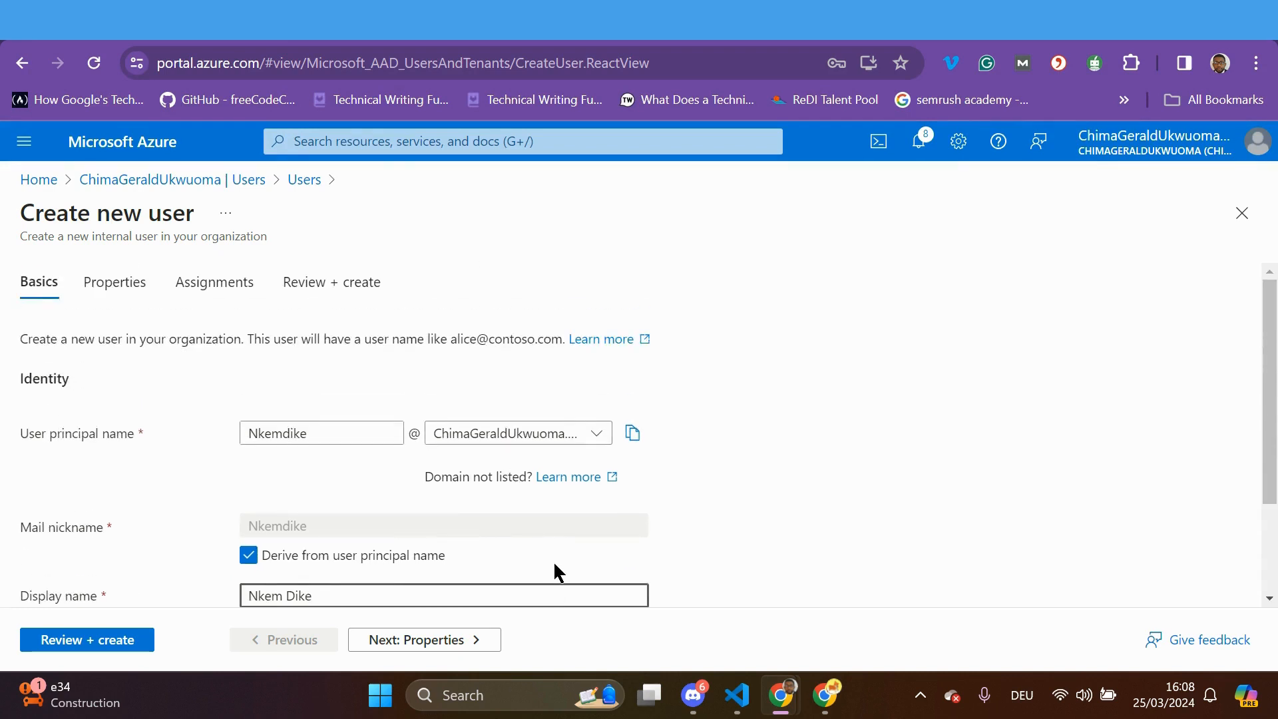
{"action": "scroll", "coordinate": [552, 570], "scroll_direction": "down", "scroll_amount": 2}
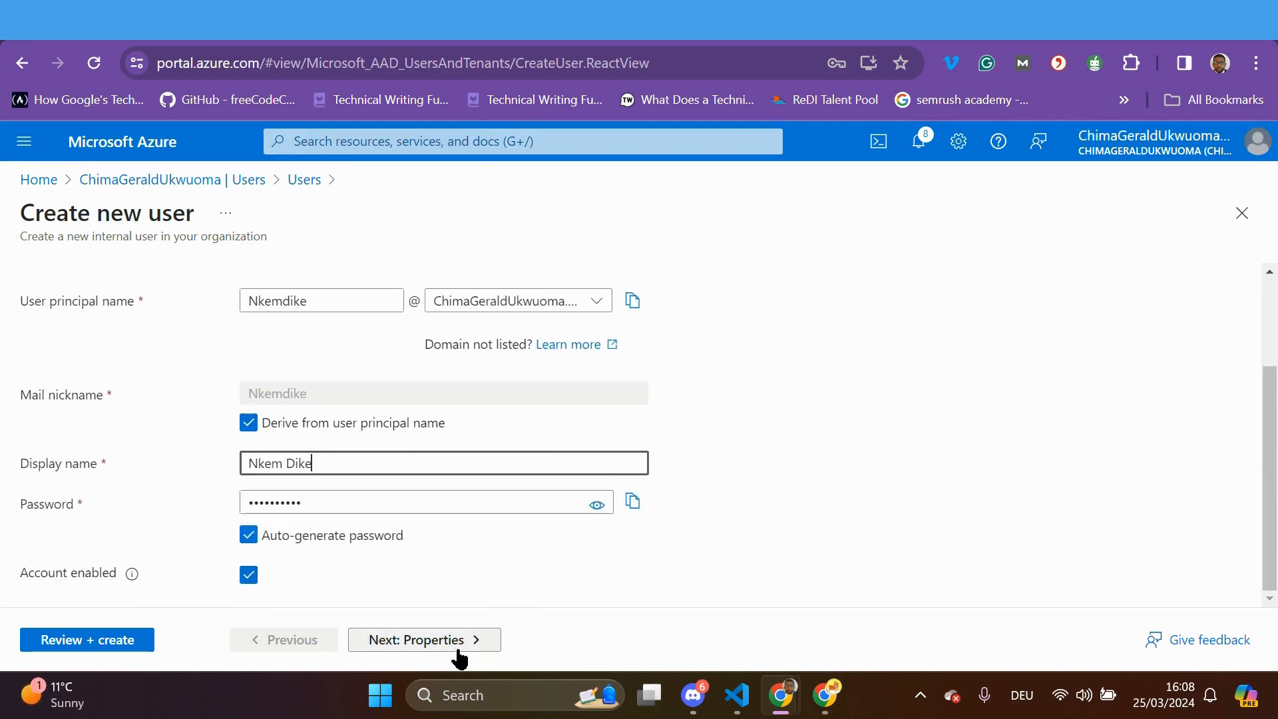
On Properties, enter the user's last name and keep the user type as Member
{"action": "left_click", "coordinate": [468, 641]}
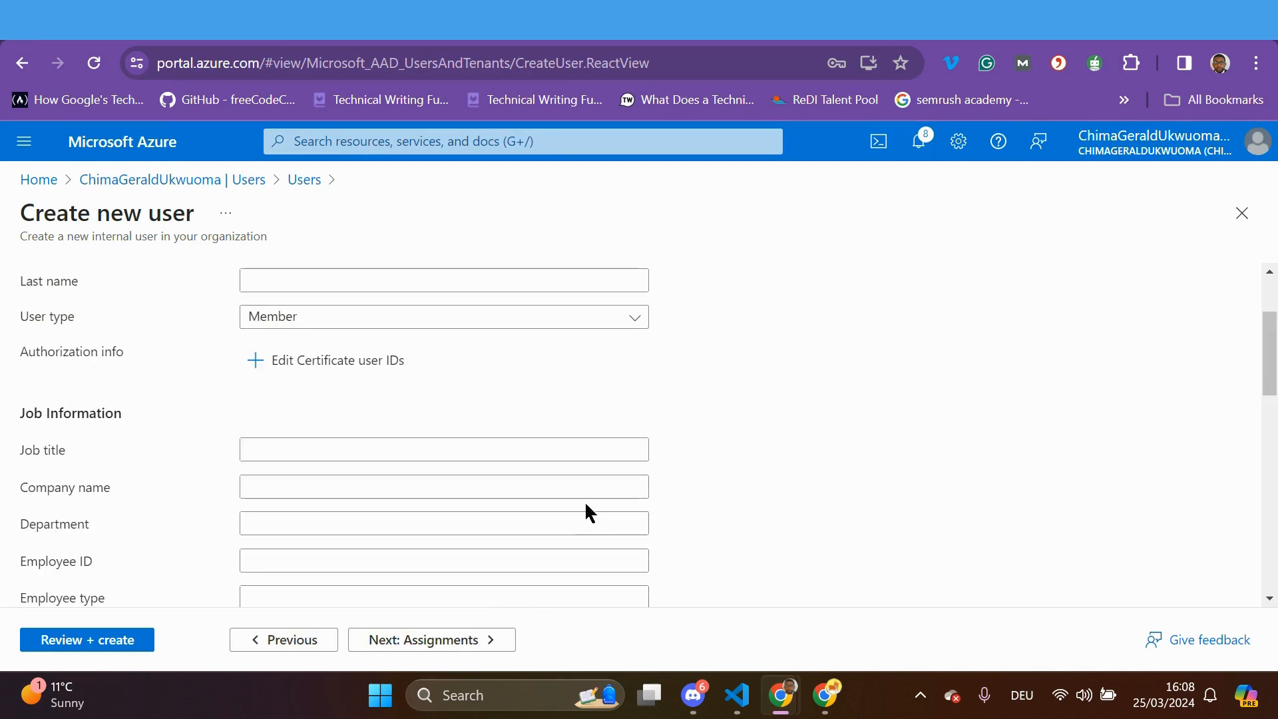
{"action": "left_click", "coordinate": [335, 285]}
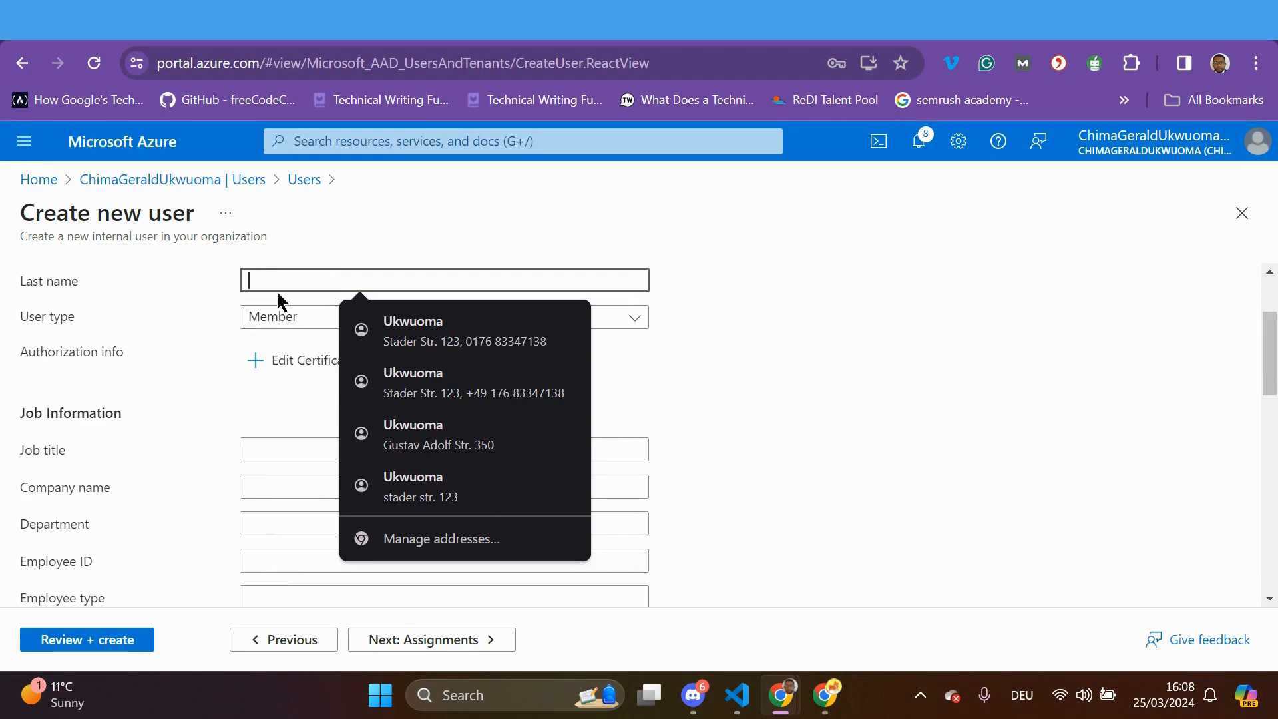
{"action": "key", "text": "Caps_Lock"}
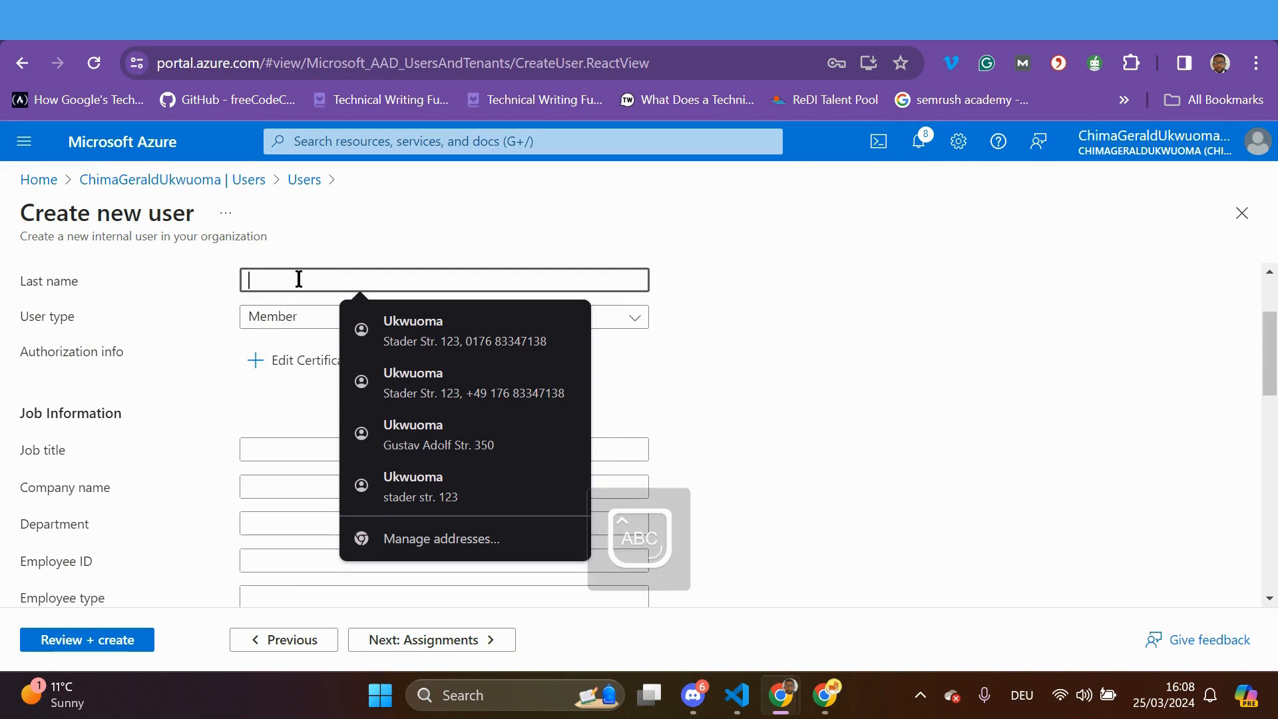
{"action": "type", "text": "D"}
{"action": "key", "text": "Caps_Lock"}
{"action": "type", "text": "ike"}
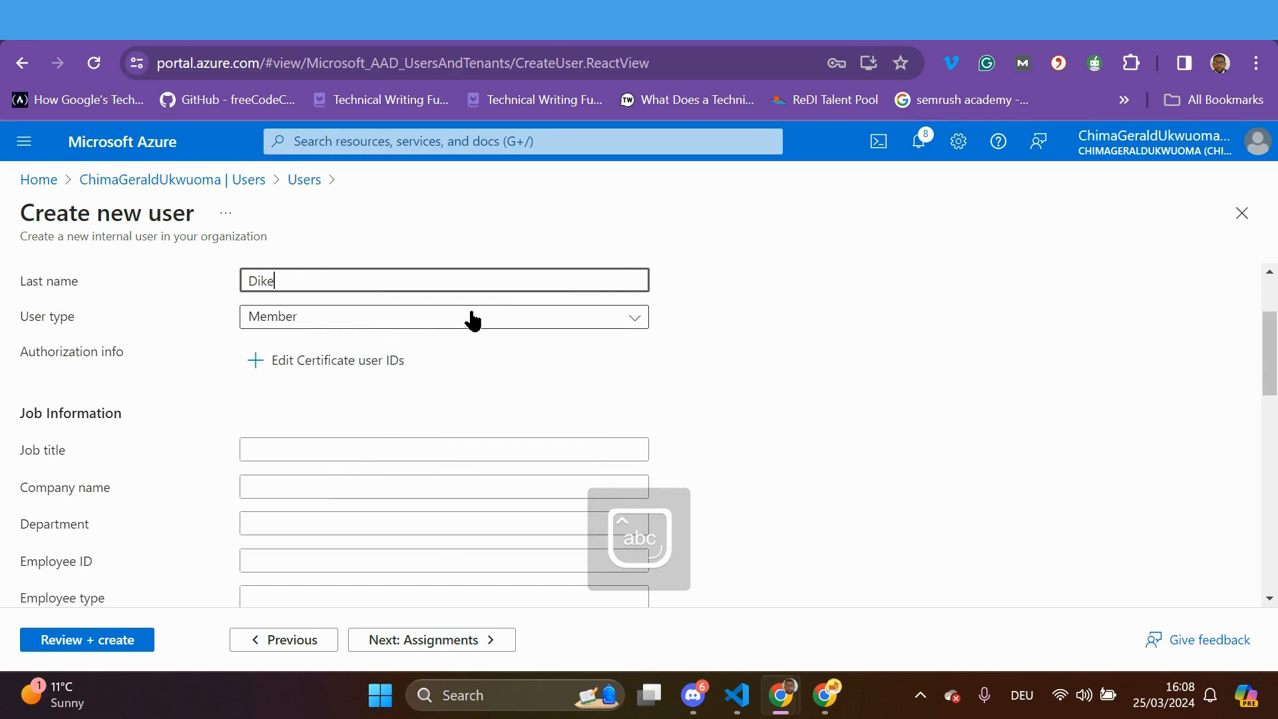
{"action": "left_click", "coordinate": [636, 324]}
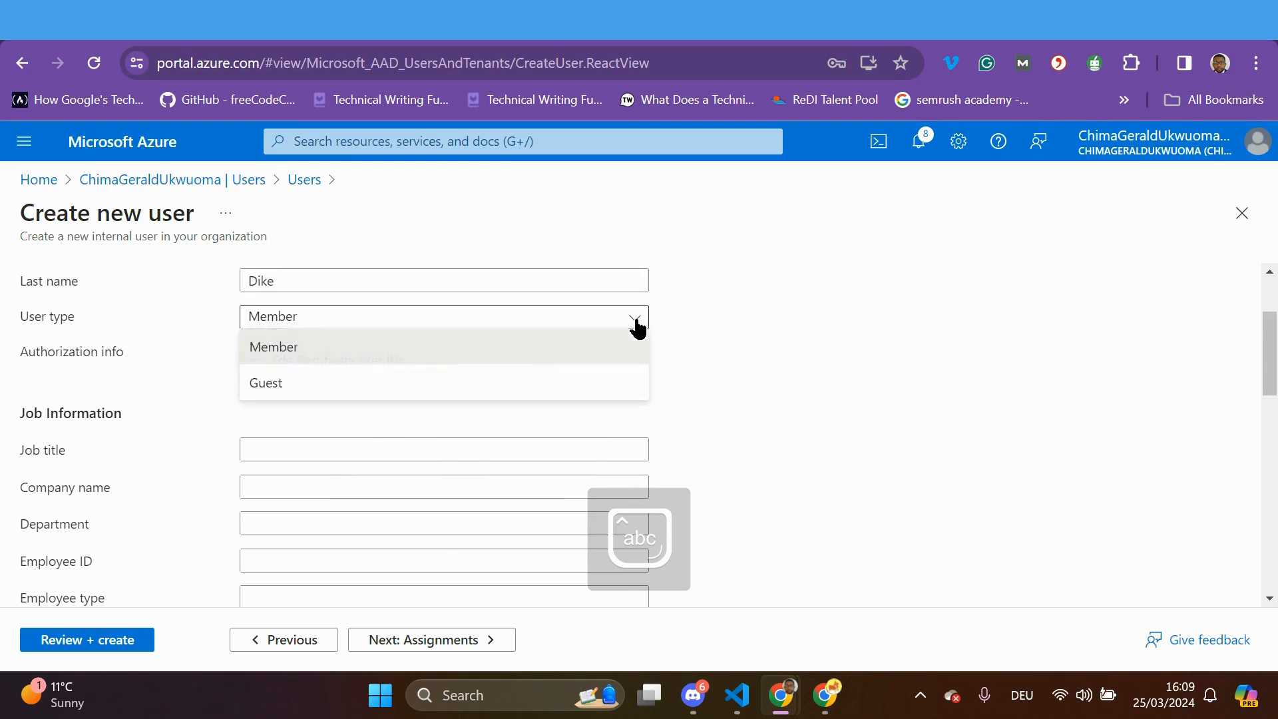
{"action": "left_click", "coordinate": [563, 358]}
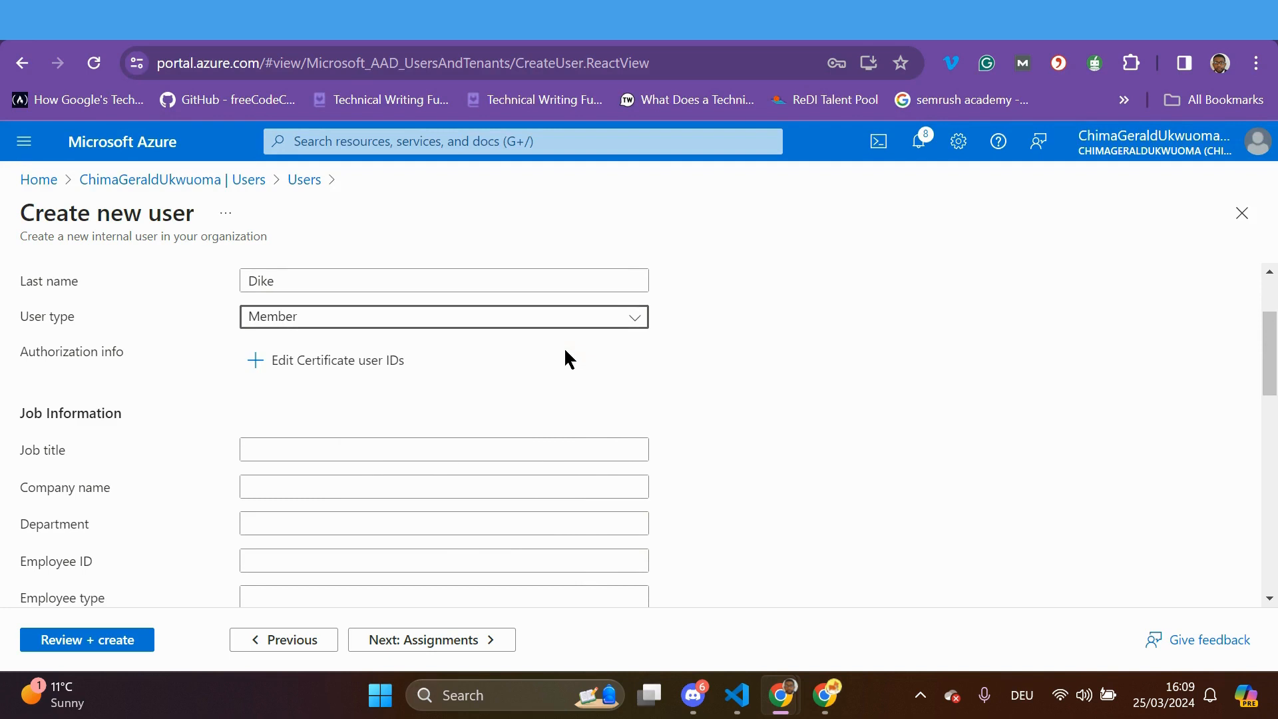
Enter job title 'Software Develope' and trim 'IIDM' from the autofilled company name
{"action": "left_click", "coordinate": [311, 448]}
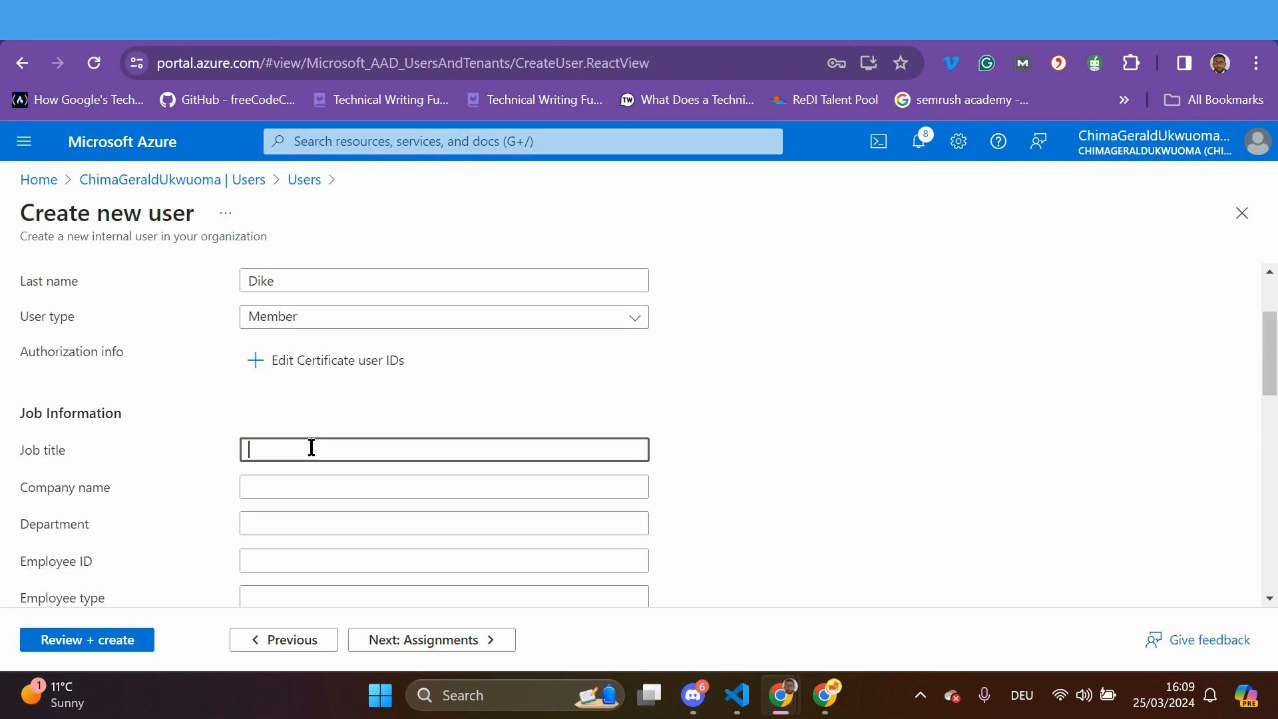
{"action": "type", "text": "So"}
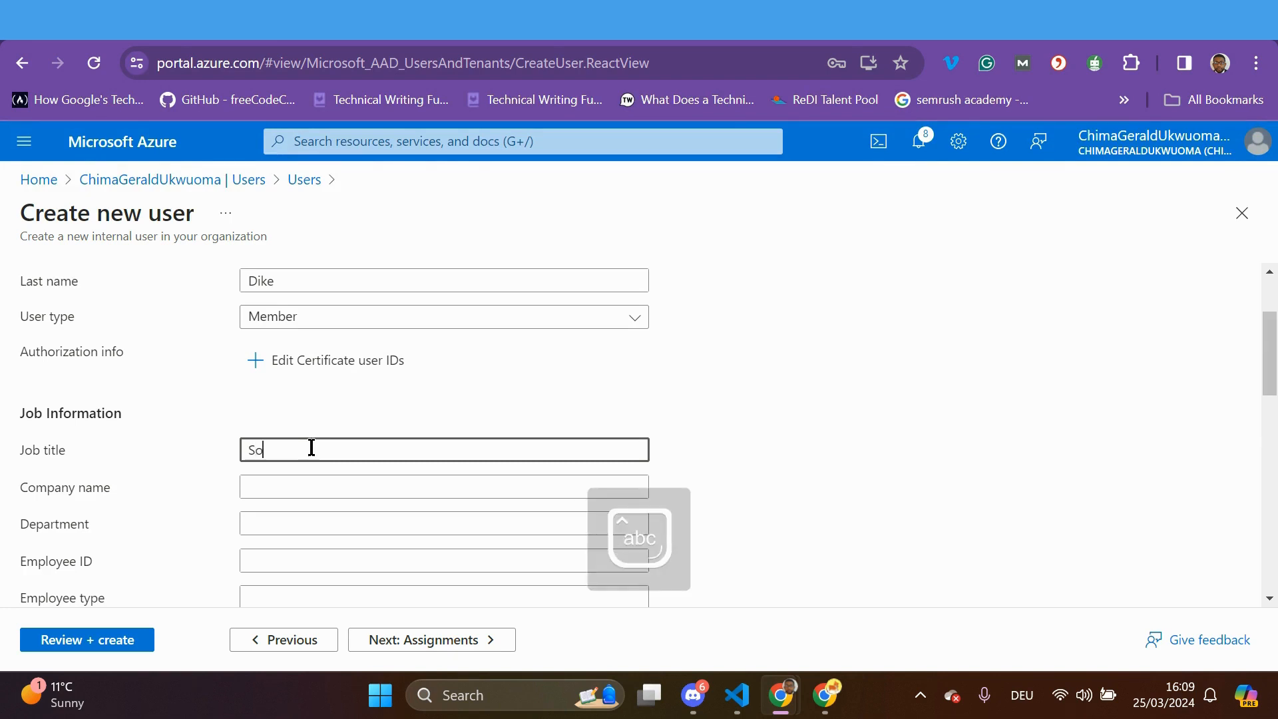
{"action": "type", "text": "ftware "}
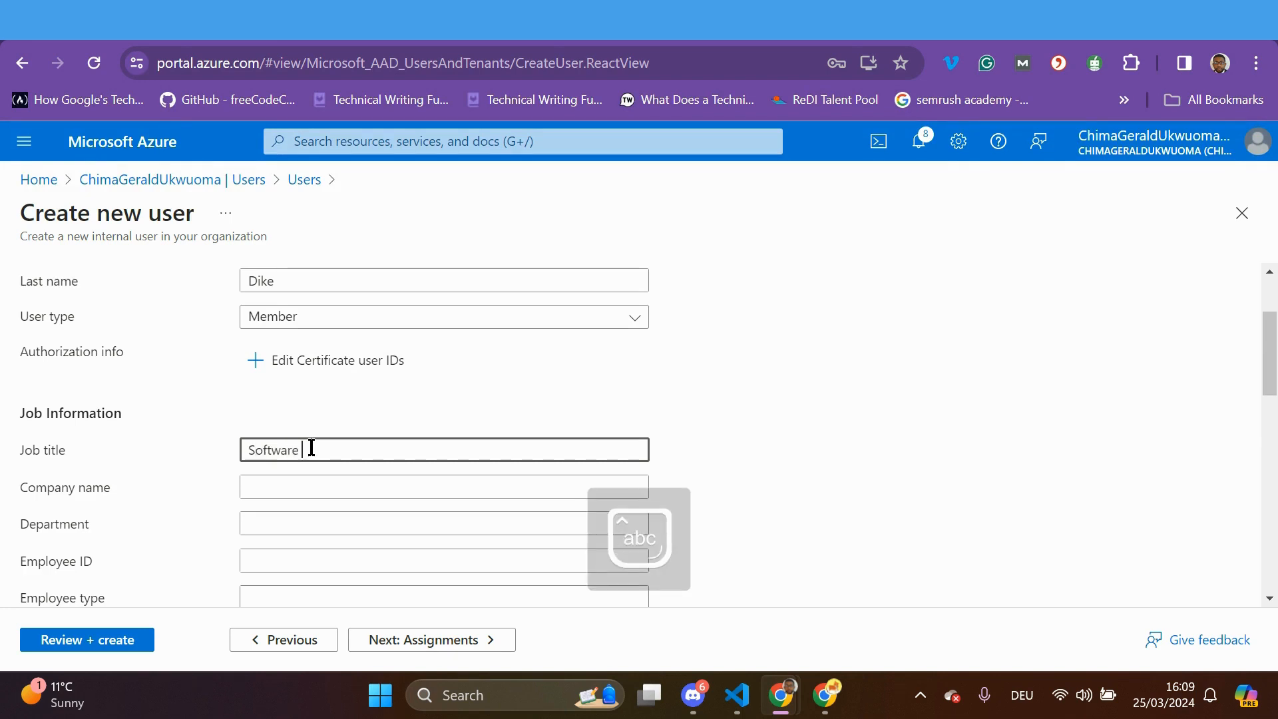
{"action": "type", "text": "Developer"}
{"action": "left_click", "coordinate": [290, 487]}
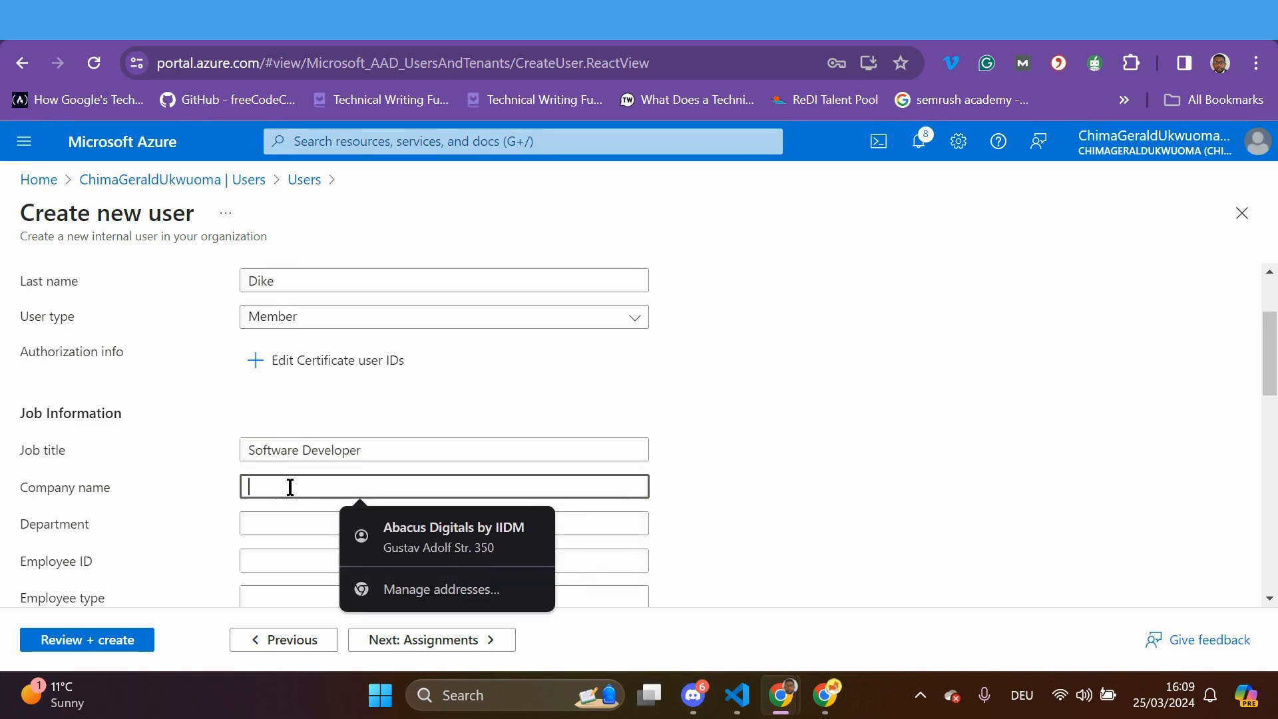
{"action": "left_click", "coordinate": [411, 529]}
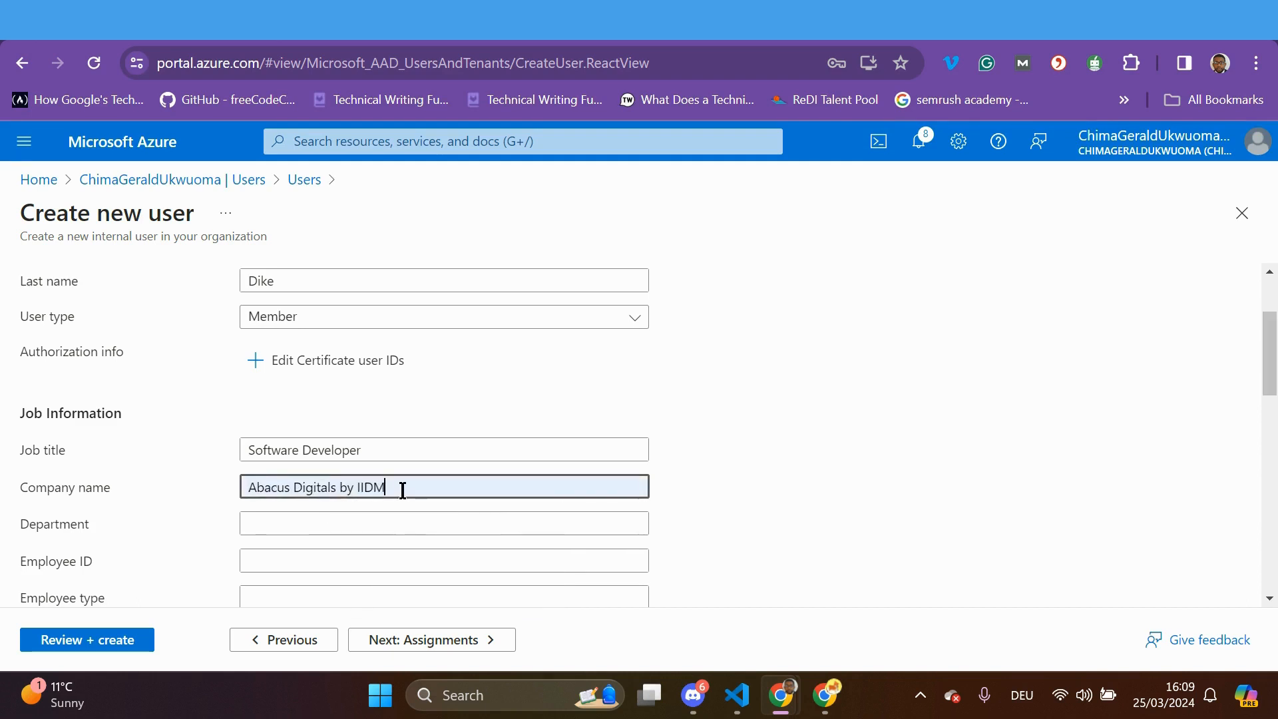
{"action": "left_click", "coordinate": [402, 487]}
{"action": "key", "text": "BackSpace"}
{"action": "key", "text": "BackSpace"}
{"action": "key", "text": "BackSpace"}
{"action": "key", "text": "BackSpace"}
{"action": "key", "text": "BackSpace"}
{"action": "key", "text": "BackSpace"}
{"action": "key", "text": "BackSpace"}
{"action": "key", "text": "BackSpace"}
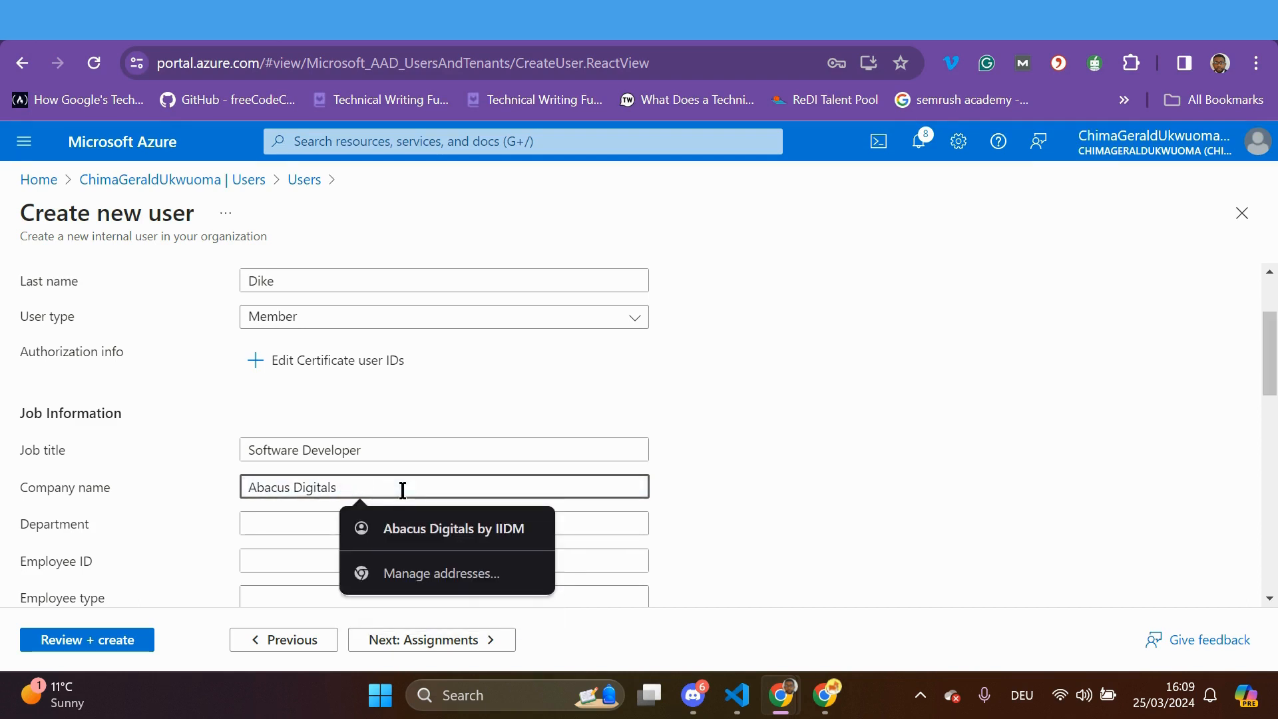
{"action": "left_click", "coordinate": [940, 525]}
{"action": "left_click", "coordinate": [511, 532]}
{"action": "scroll", "coordinate": [665, 549], "scroll_direction": "down", "scroll_amount": 5}
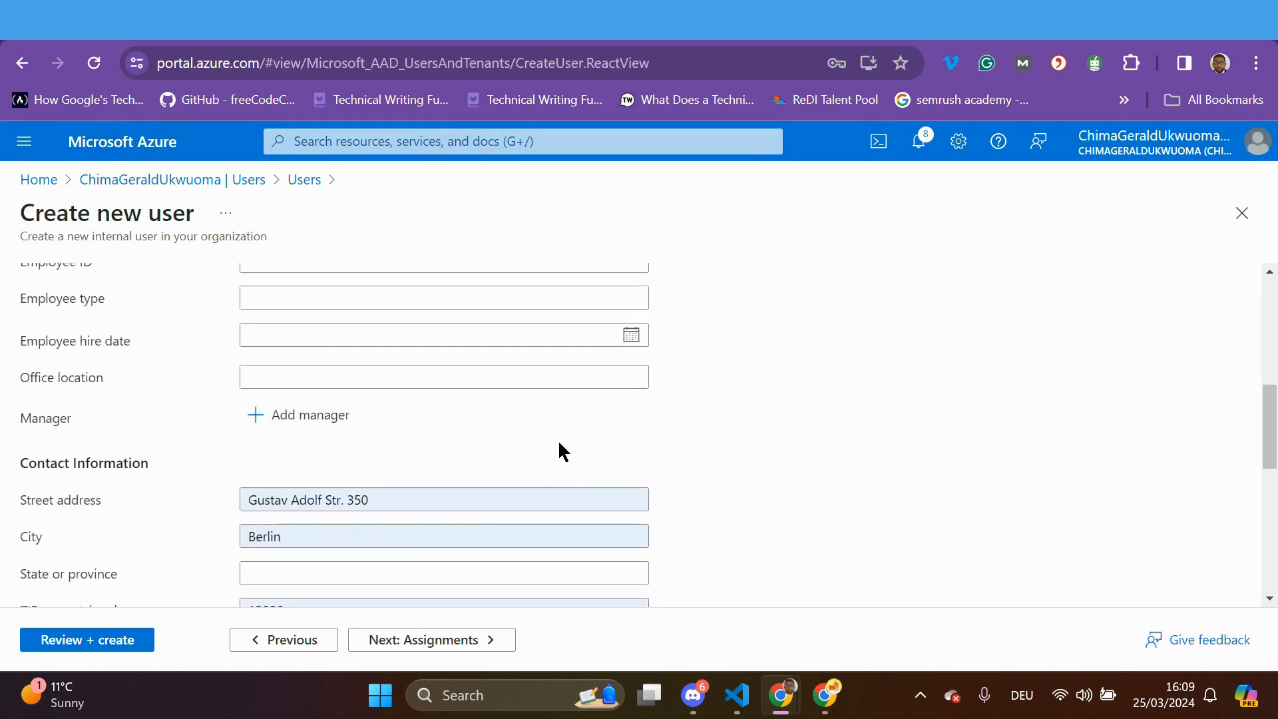
{"action": "scroll", "coordinate": [557, 441], "scroll_direction": "down", "scroll_amount": 3}
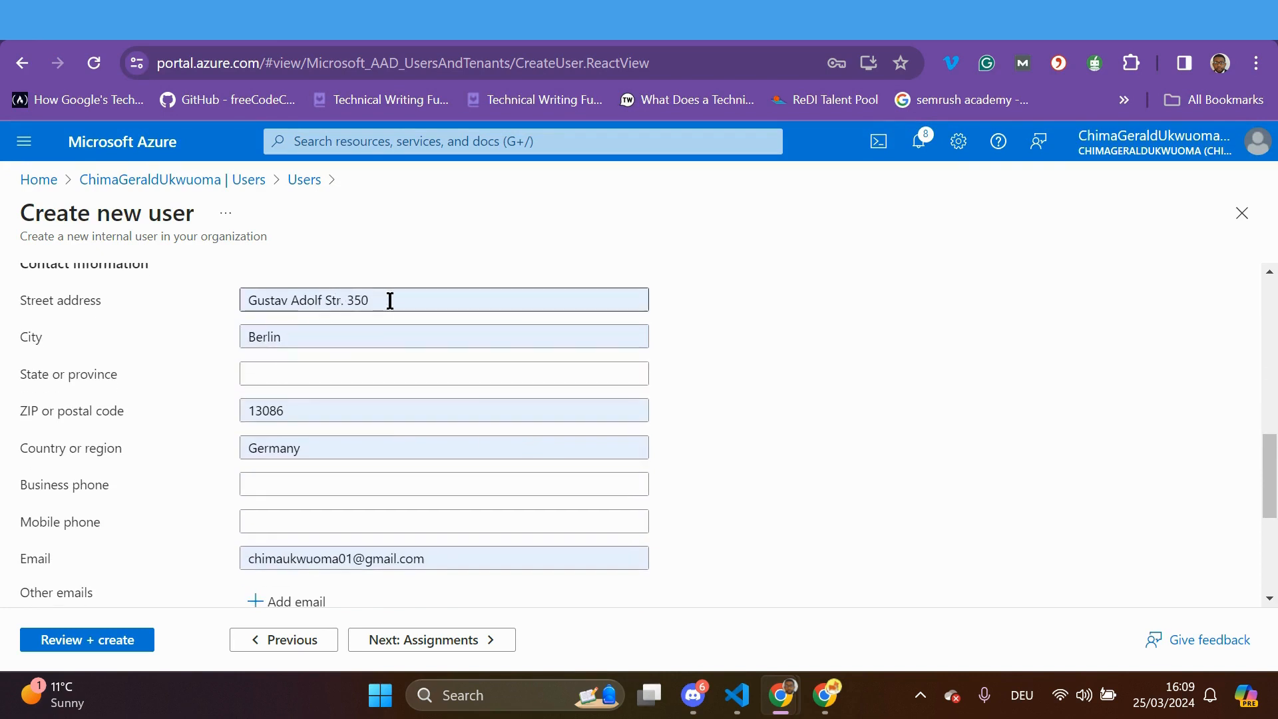
{"action": "scroll", "coordinate": [405, 446], "scroll_direction": "down", "scroll_amount": 2}
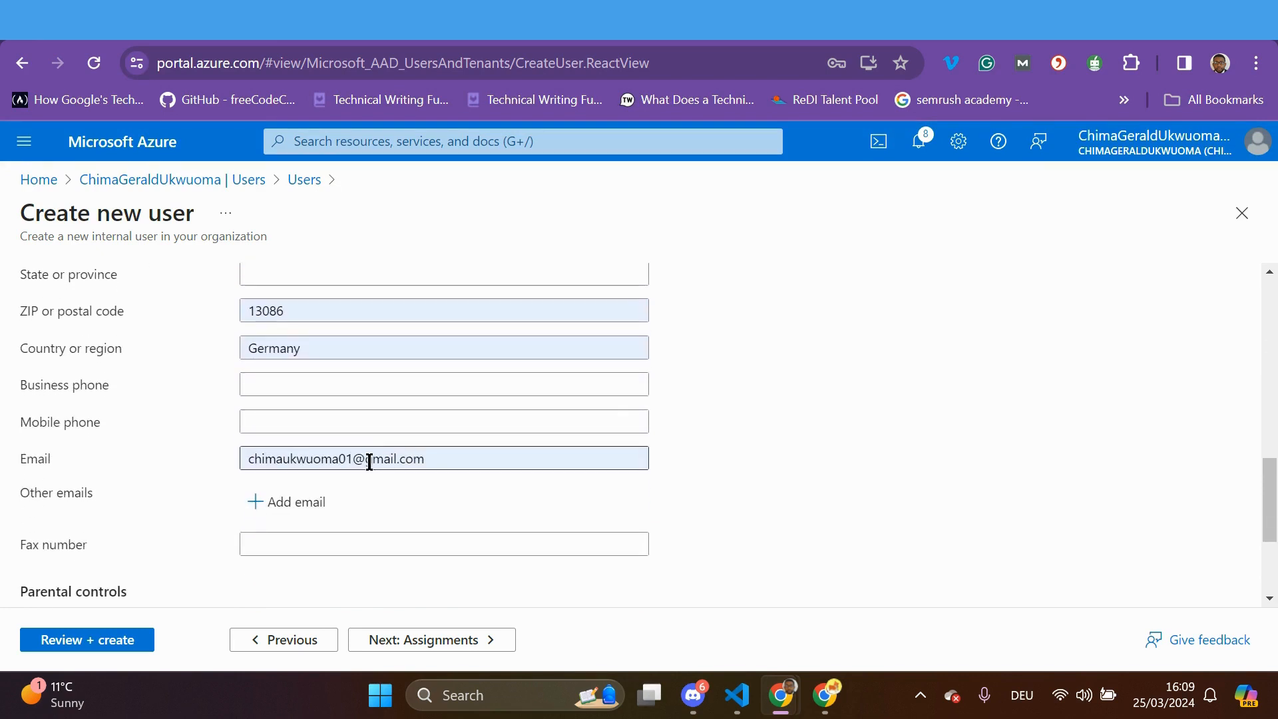
{"action": "scroll", "coordinate": [413, 469], "scroll_direction": "down", "scroll_amount": 3}
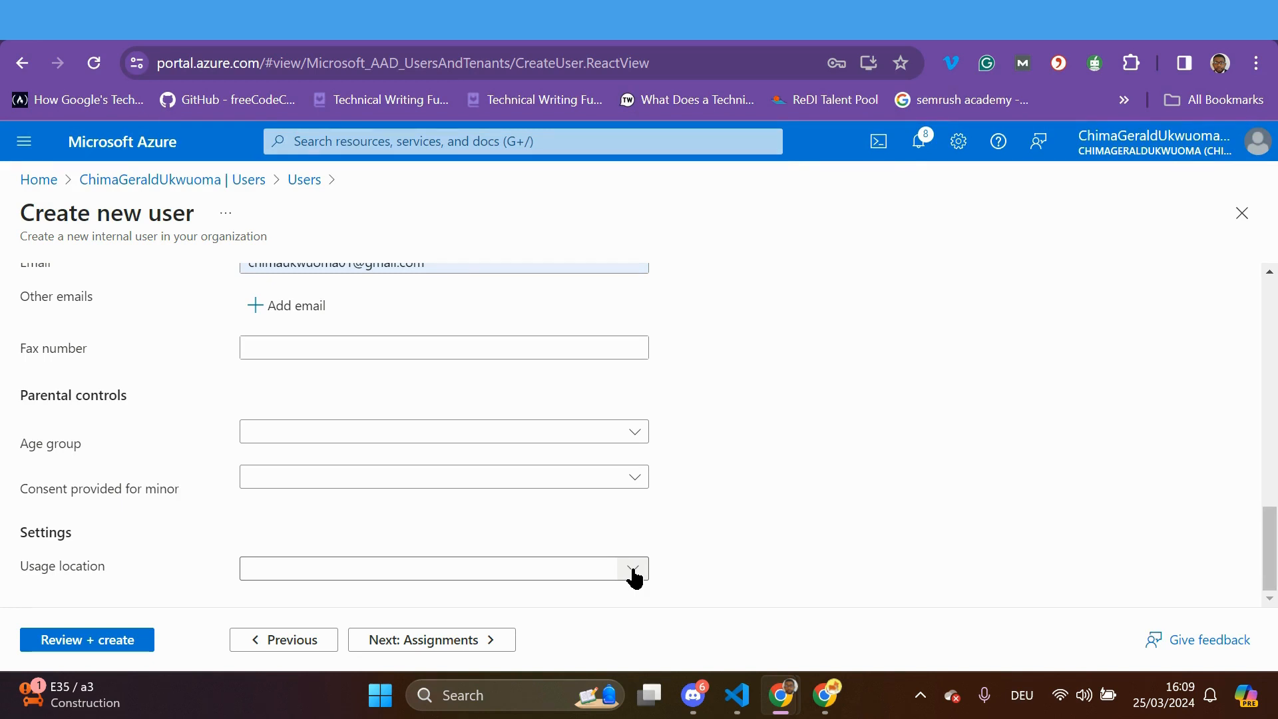
Choose Andorra as the usage location and advance to Assignments
{"action": "left_click", "coordinate": [632, 571]}
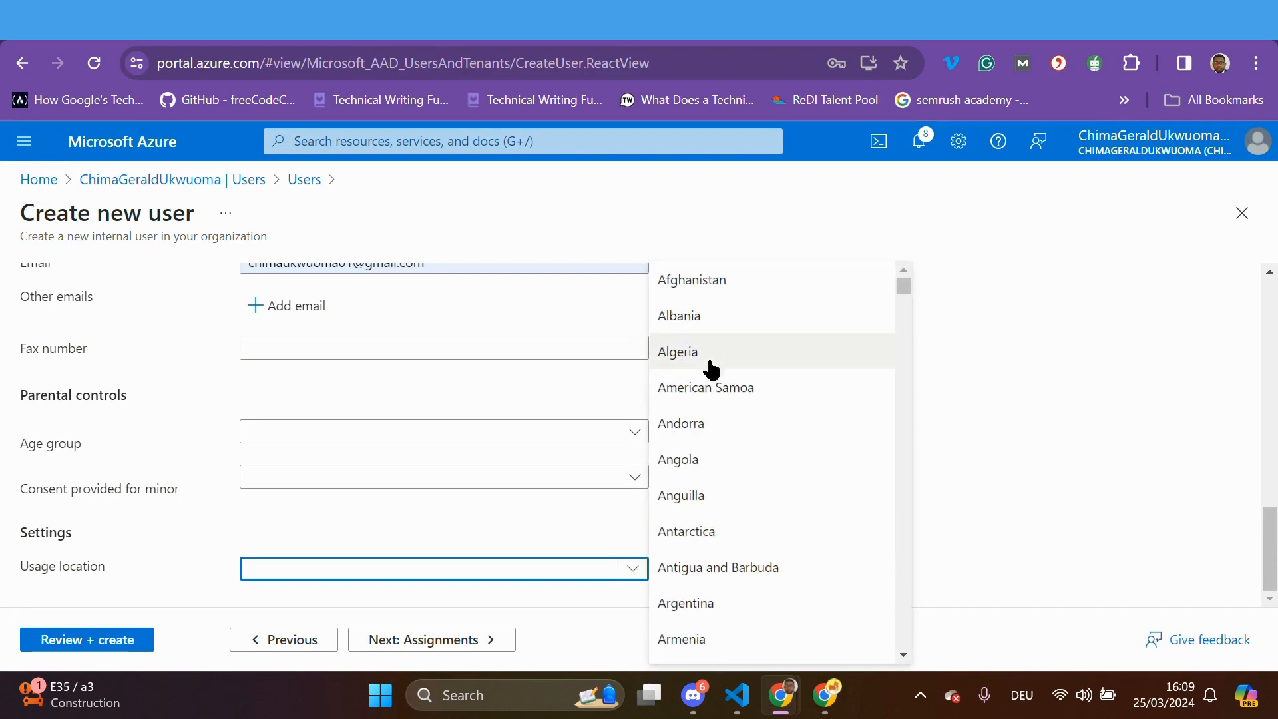
{"action": "left_click", "coordinate": [694, 429]}
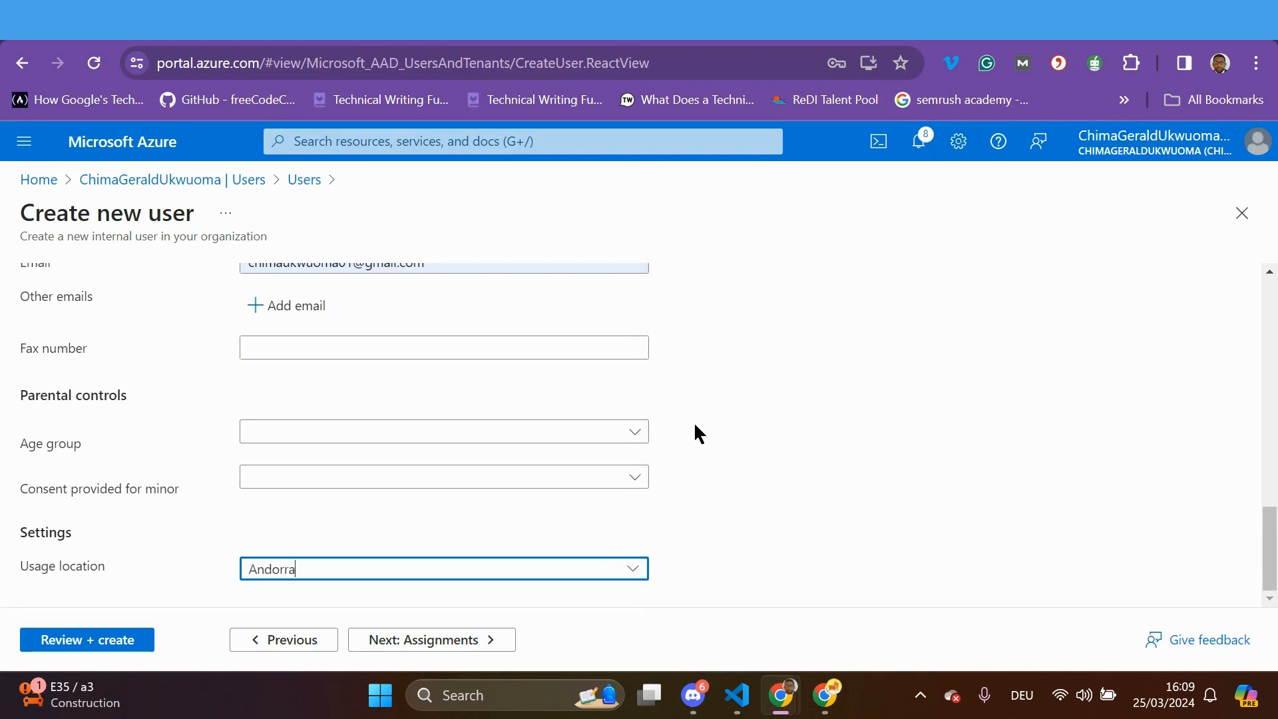
{"action": "left_click", "coordinate": [455, 640]}
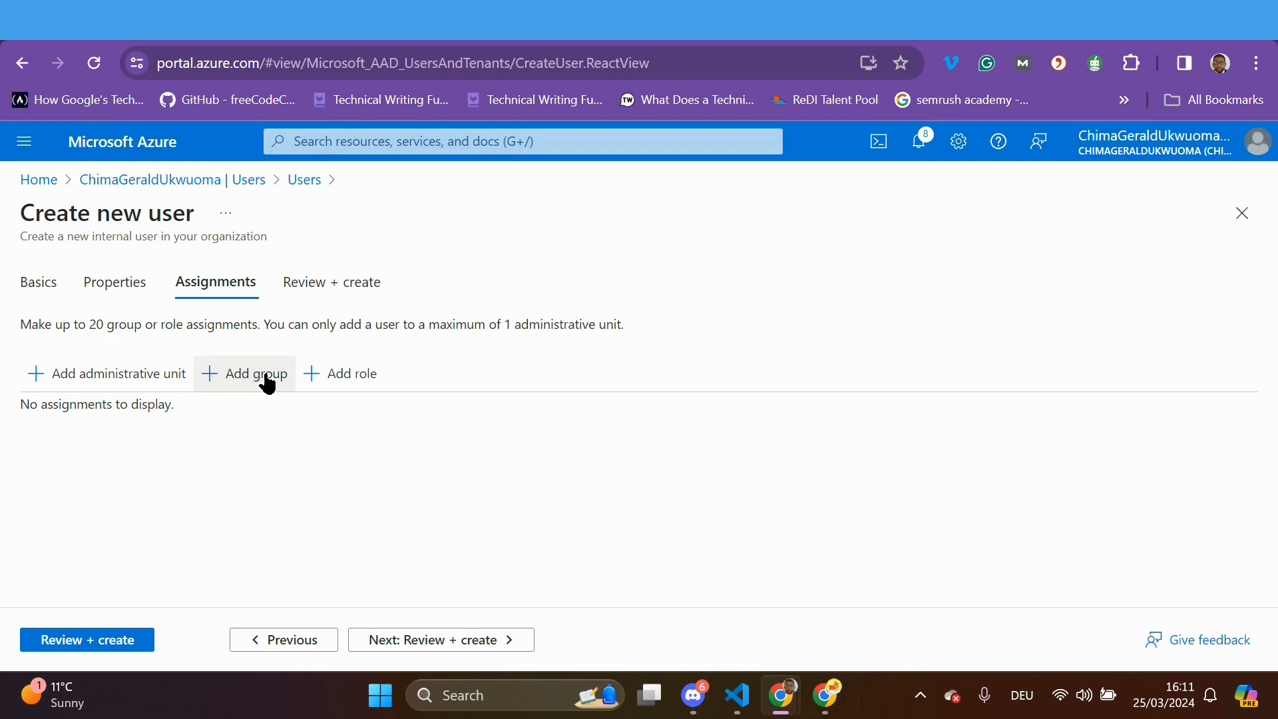
Use Add role on the Assignments tab to bring up the Directory roles list
{"action": "left_click", "coordinate": [355, 381]}
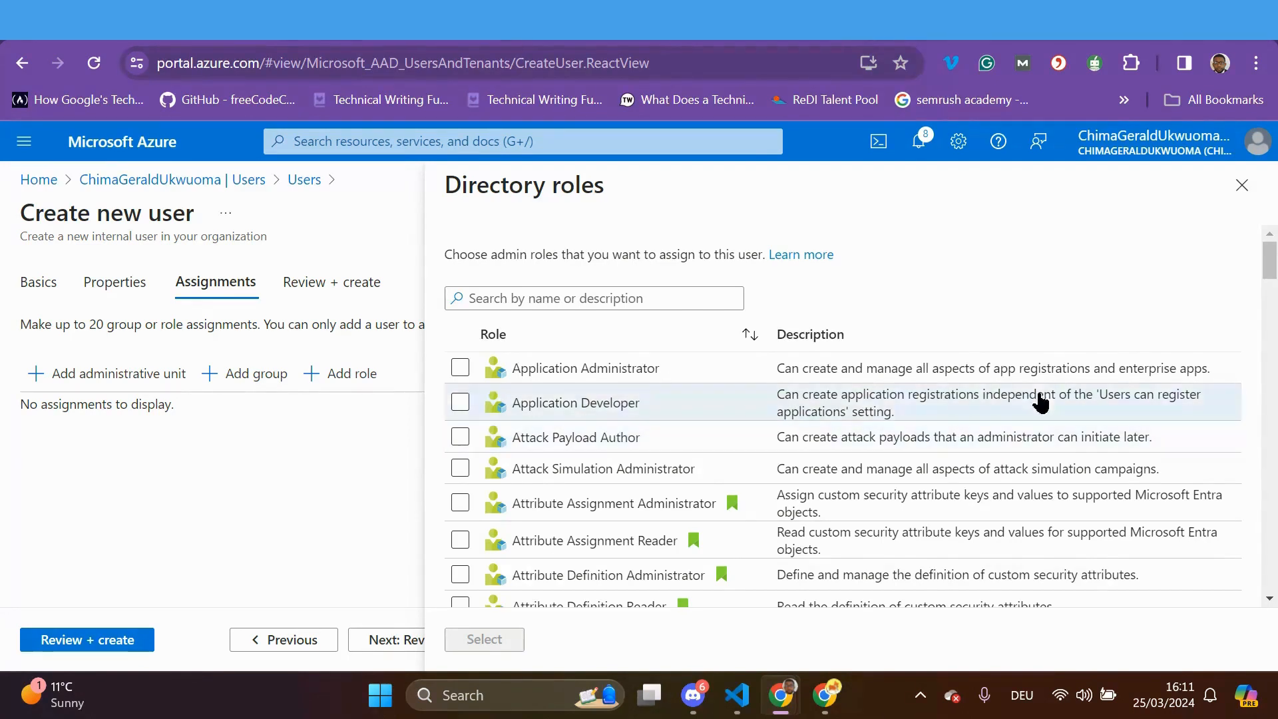
Scroll the Directory roles list and tick User Administrator
{"action": "left_click_drag", "start_coordinate": [1267, 271], "coordinate": [1270, 586]}
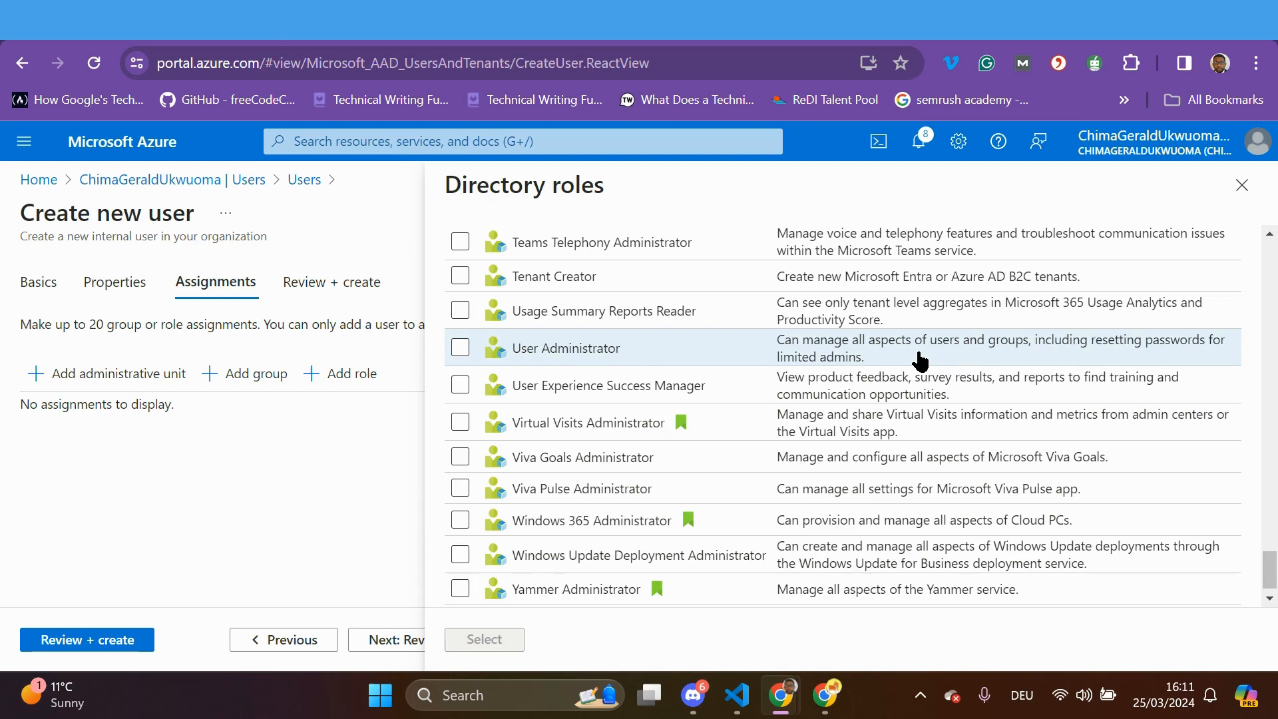
{"action": "left_click", "coordinate": [460, 347]}
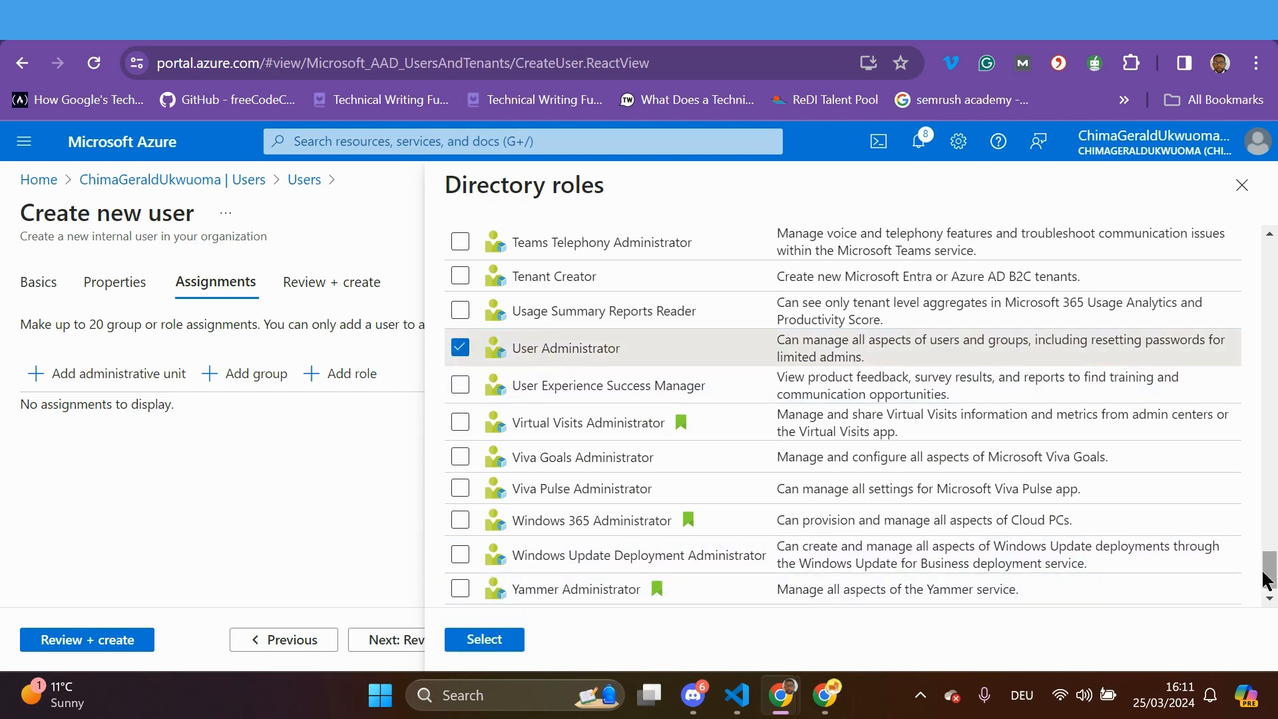
{"action": "left_click_drag", "start_coordinate": [1269, 585], "coordinate": [1271, 525]}
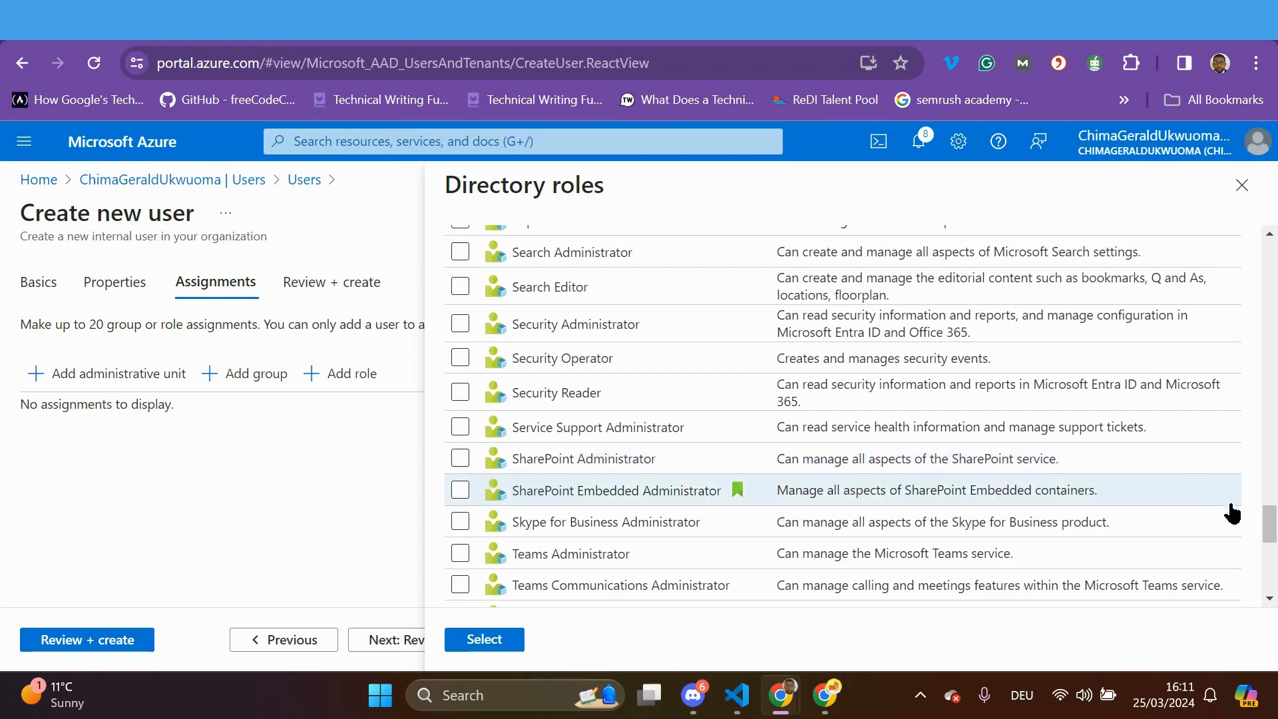
{"action": "left_click_drag", "start_coordinate": [1269, 522], "coordinate": [1273, 402]}
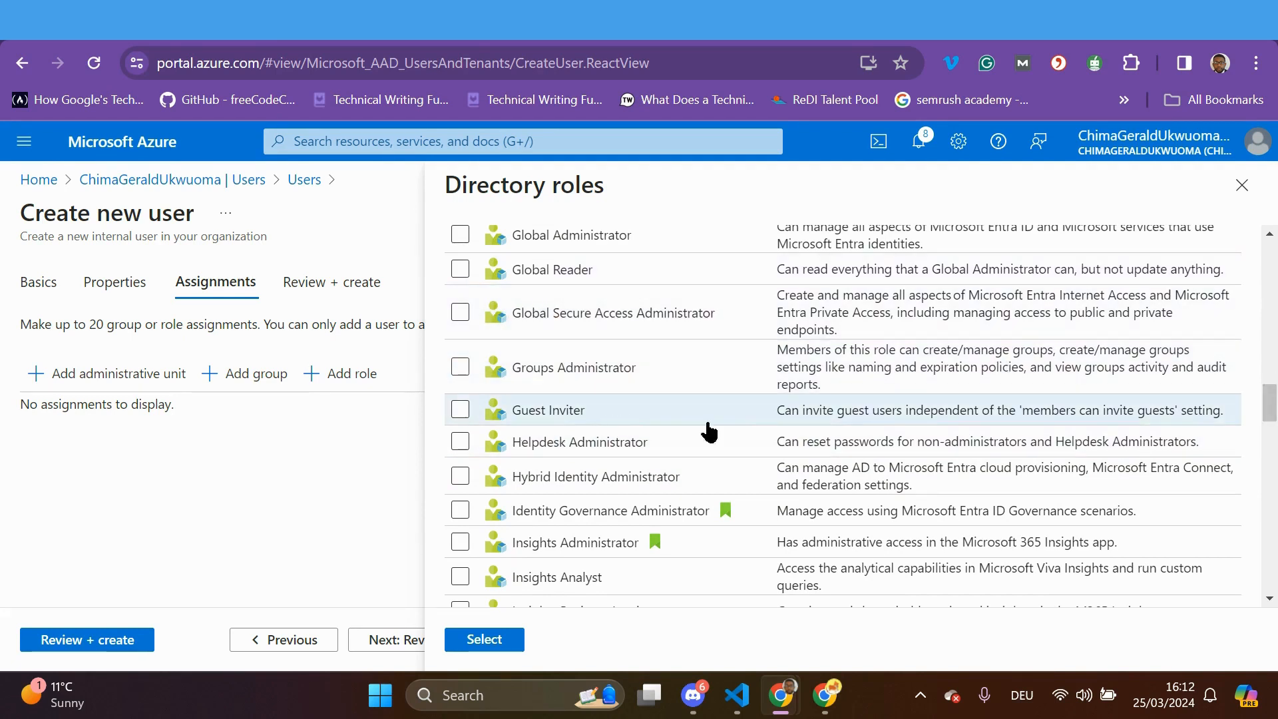
Tick Global Reader too and confirm both roles with Select
{"action": "left_click", "coordinate": [465, 275]}
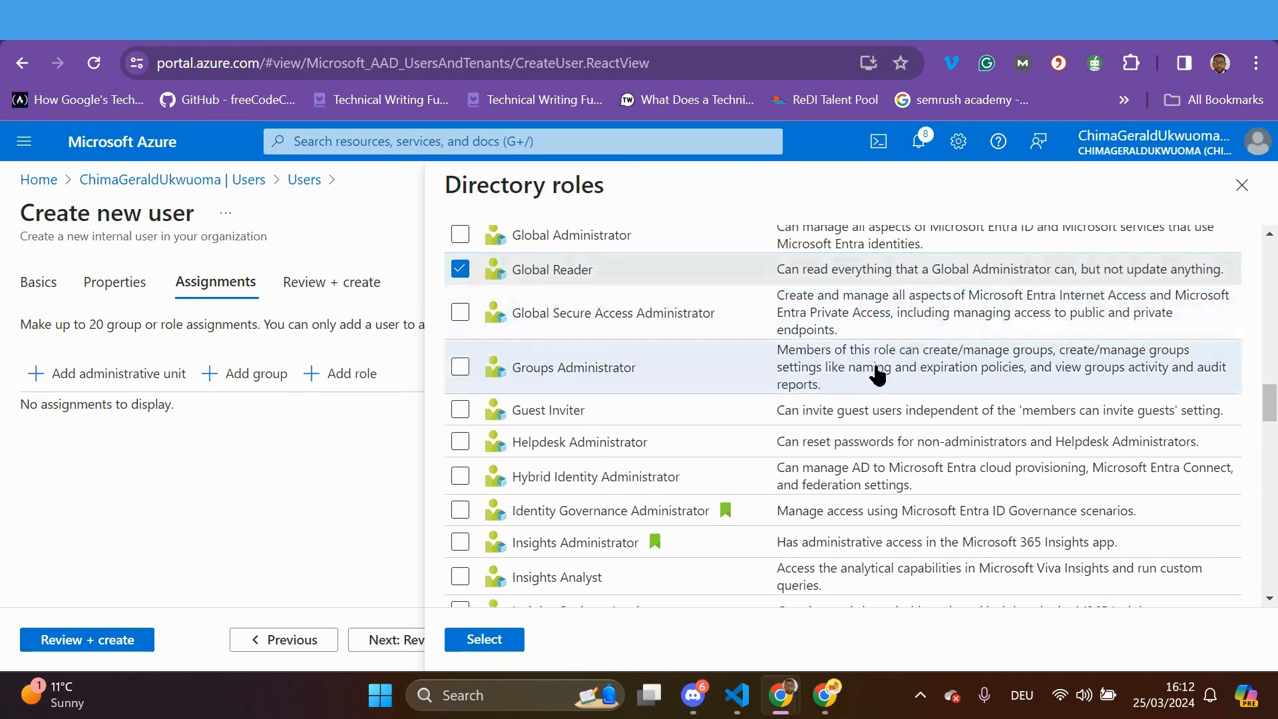
{"action": "scroll", "coordinate": [879, 375], "scroll_direction": "up", "scroll_amount": 3}
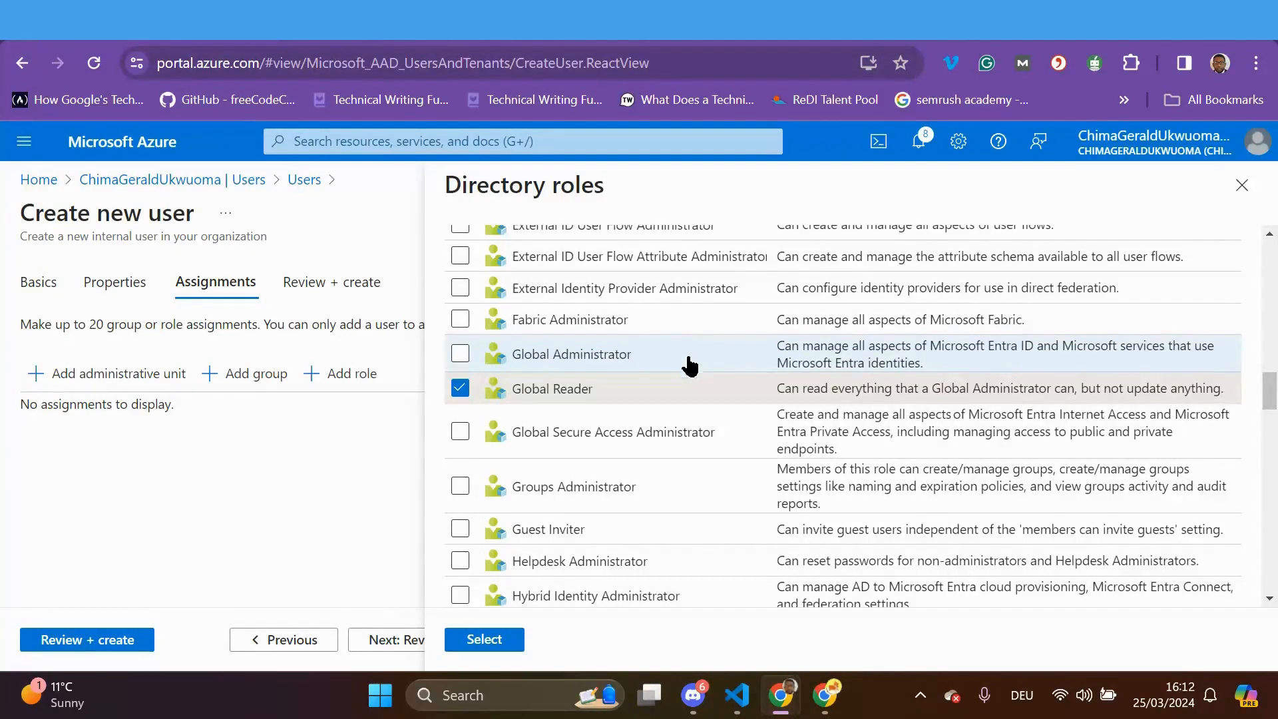
{"action": "left_click", "coordinate": [484, 639]}
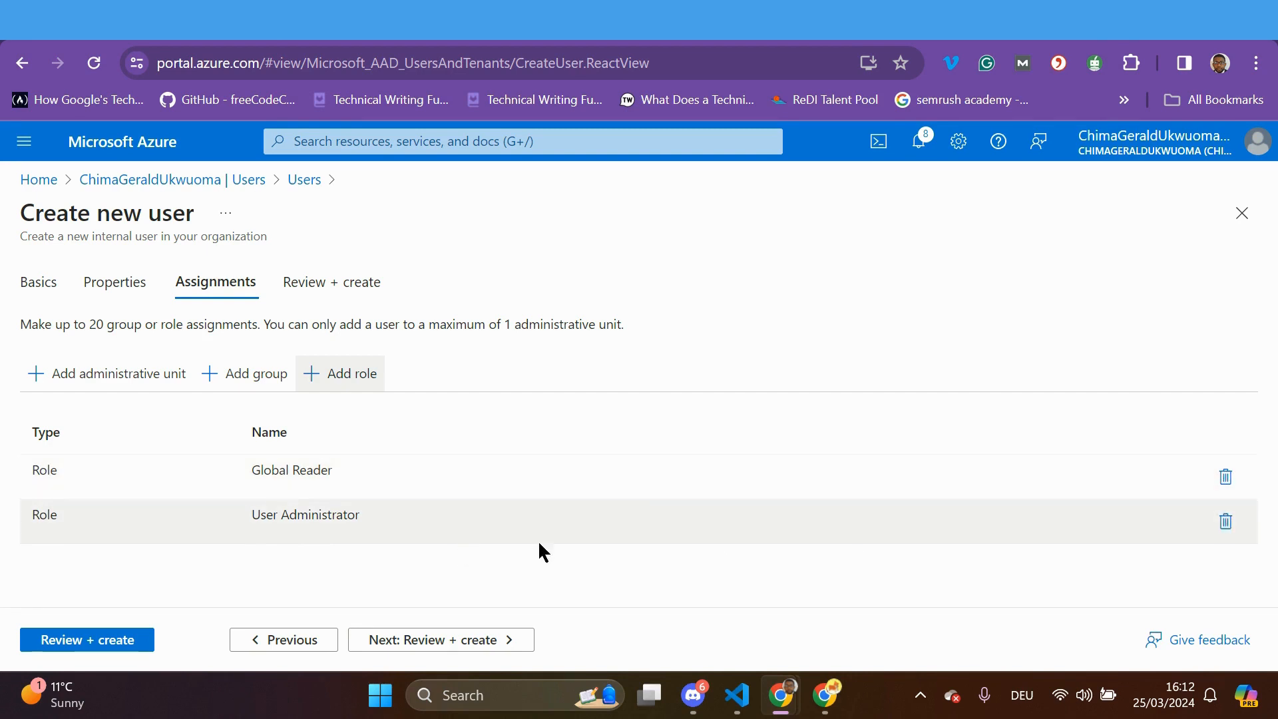
Review the new user's summary, copy the principal name, and create the user
{"action": "left_click", "coordinate": [495, 642]}
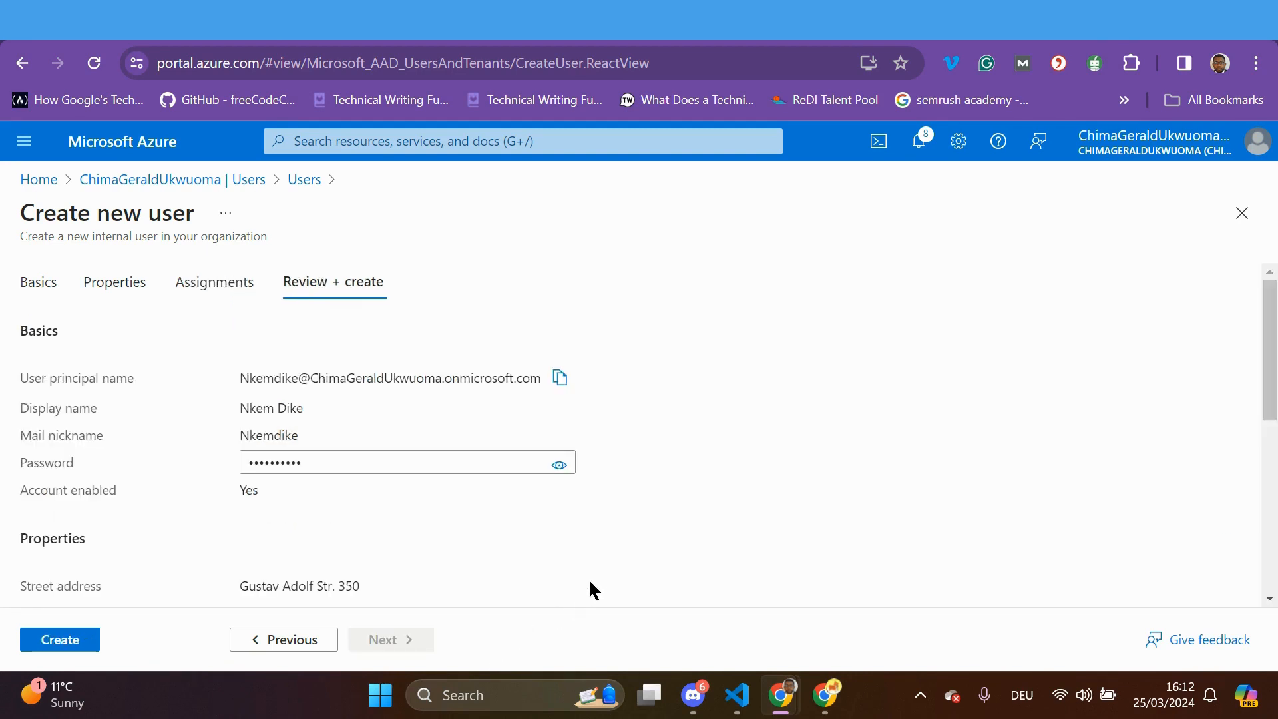
{"action": "scroll", "coordinate": [599, 572], "scroll_direction": "down", "scroll_amount": 3}
{"action": "scroll", "coordinate": [248, 382], "scroll_direction": "up", "scroll_amount": 1}
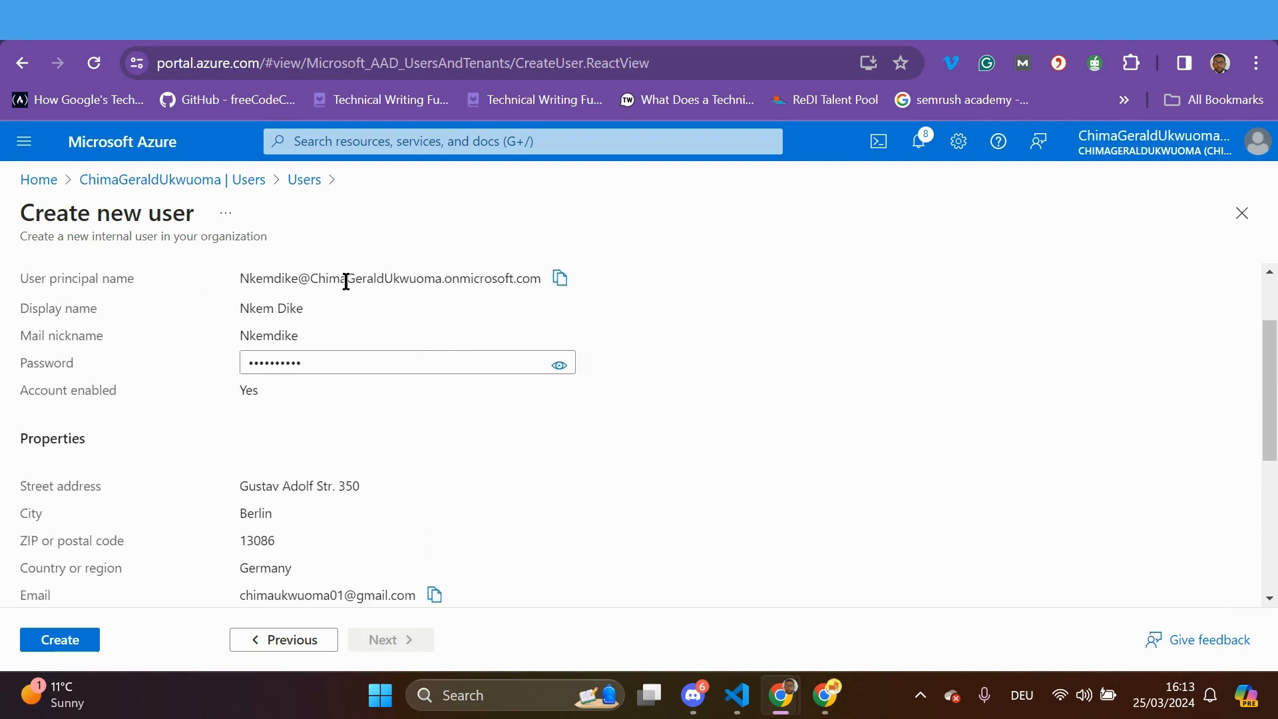
{"action": "left_click", "coordinate": [563, 285]}
{"action": "scroll", "coordinate": [316, 531], "scroll_direction": "down", "scroll_amount": 5}
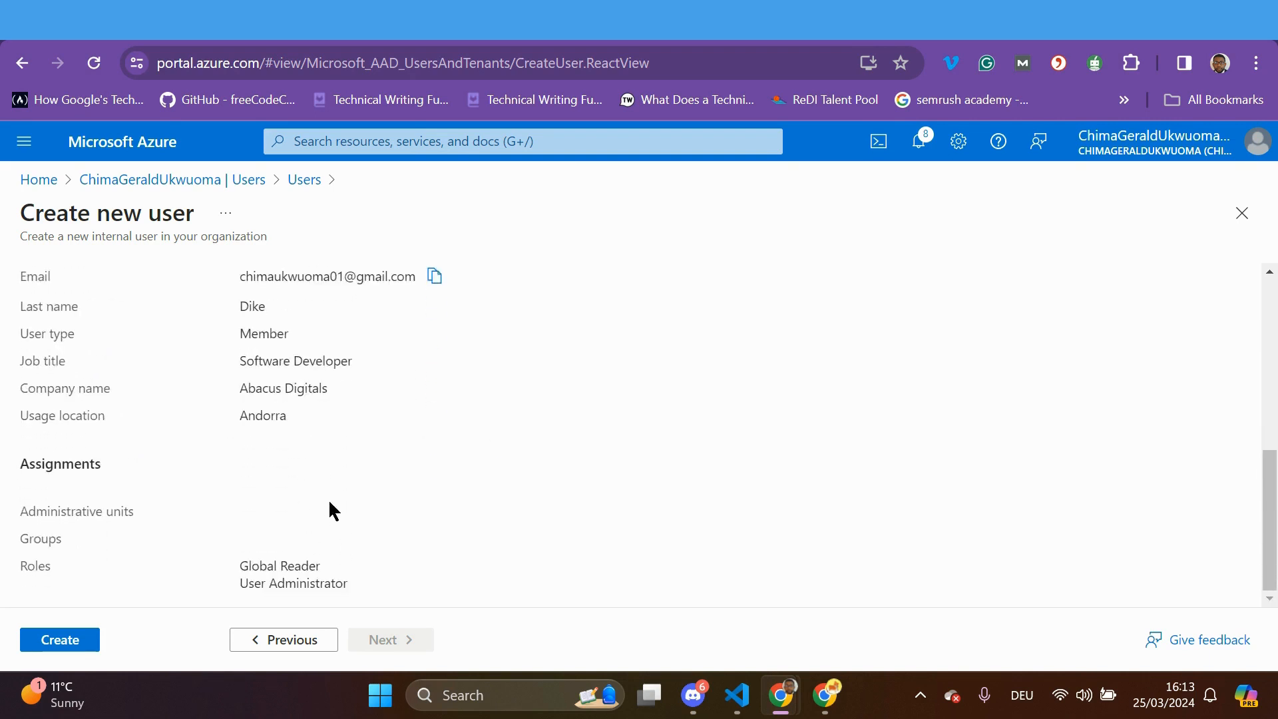
{"action": "left_click", "coordinate": [62, 640]}
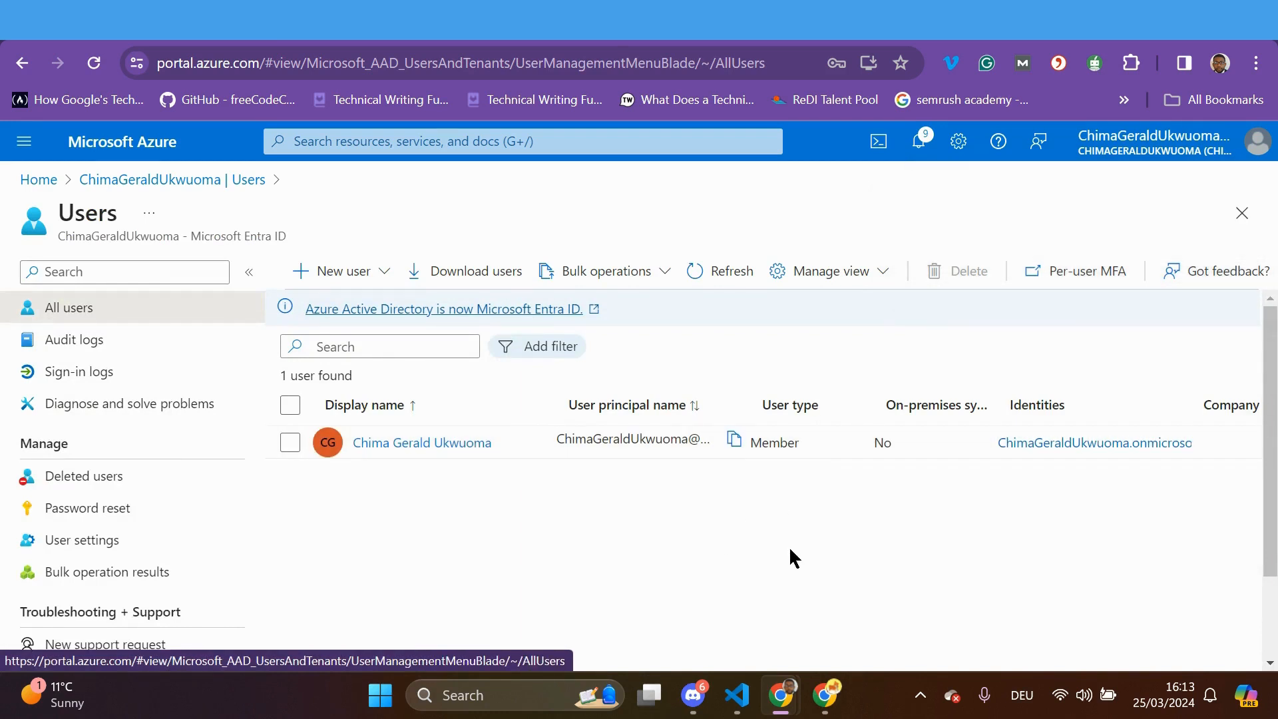
Refresh the Users list to show 2 users, then open the New user options
{"action": "left_click", "coordinate": [717, 274]}
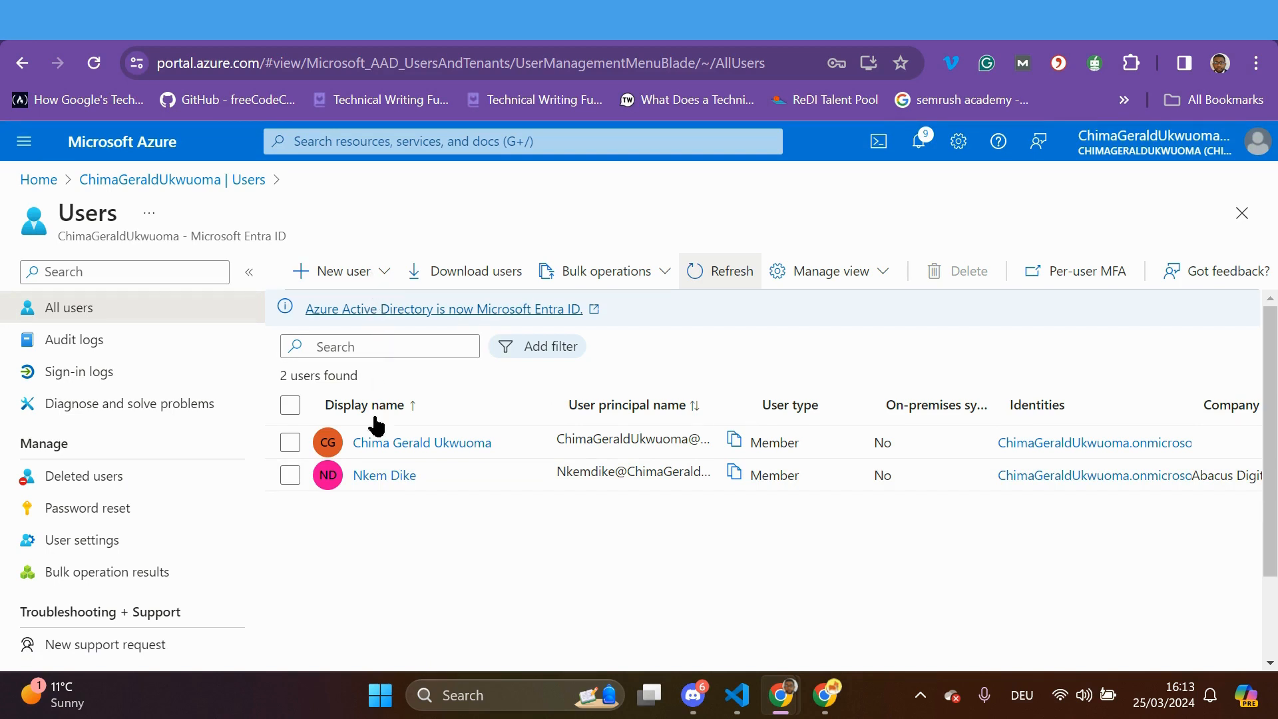
{"action": "left_click", "coordinate": [374, 275]}
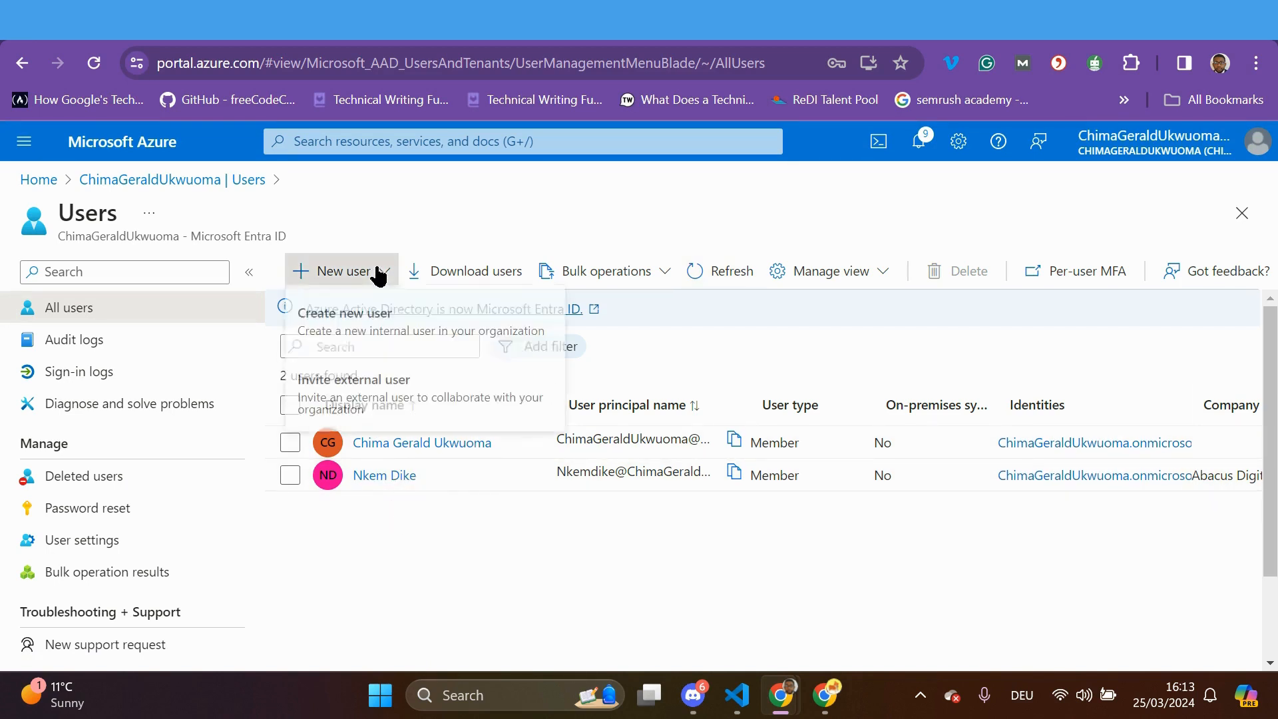
Start another internal user and type its user principal name
{"action": "left_click", "coordinate": [360, 331]}
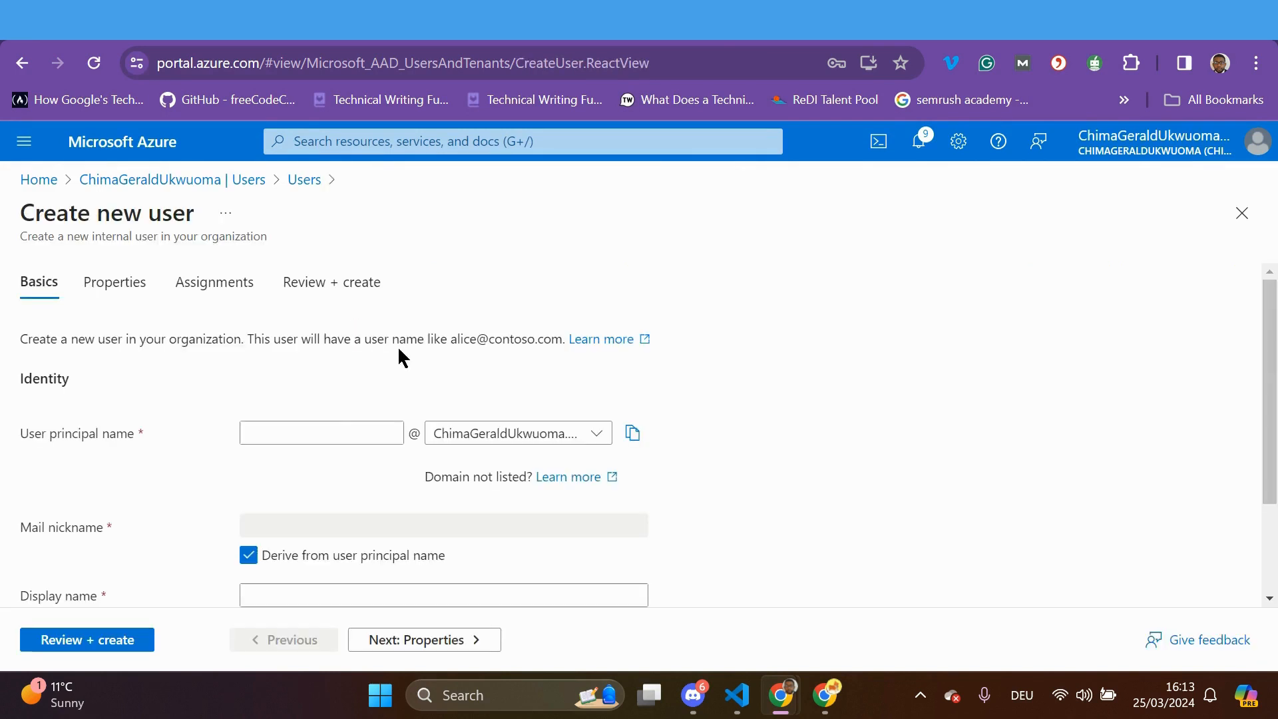
{"action": "left_click", "coordinate": [328, 427]}
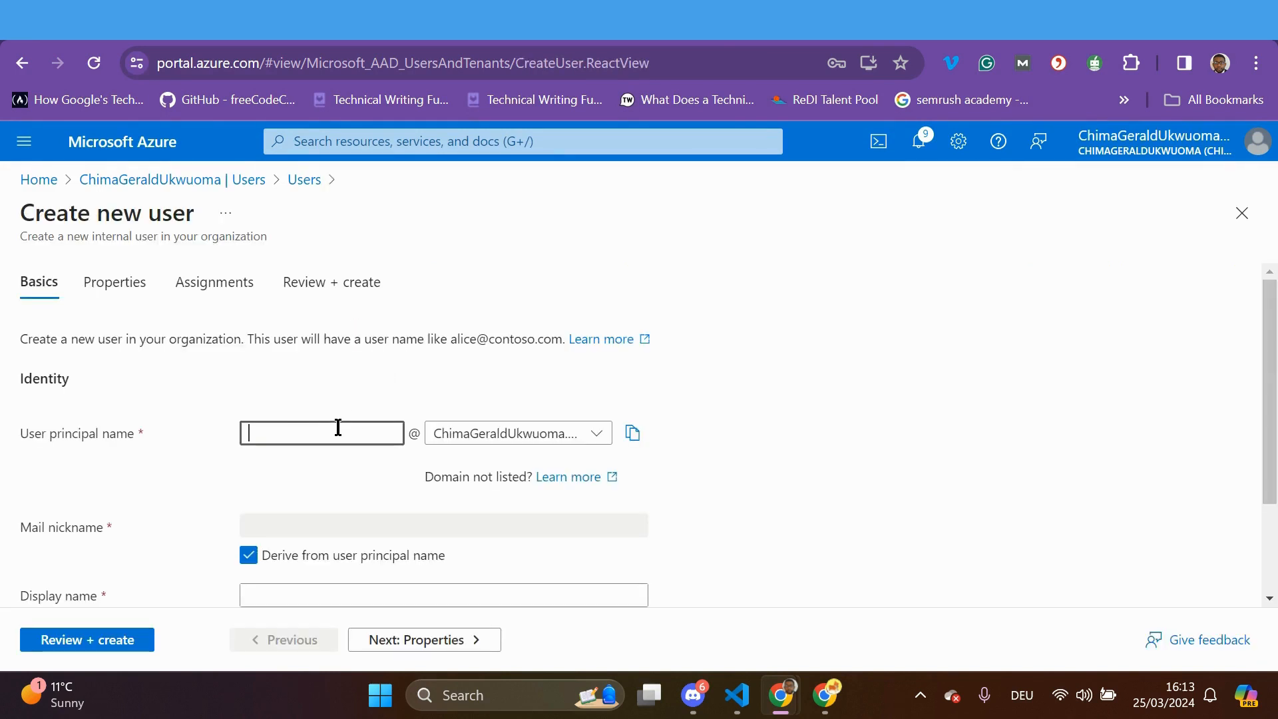
{"action": "key", "text": "Caps_Lock"}
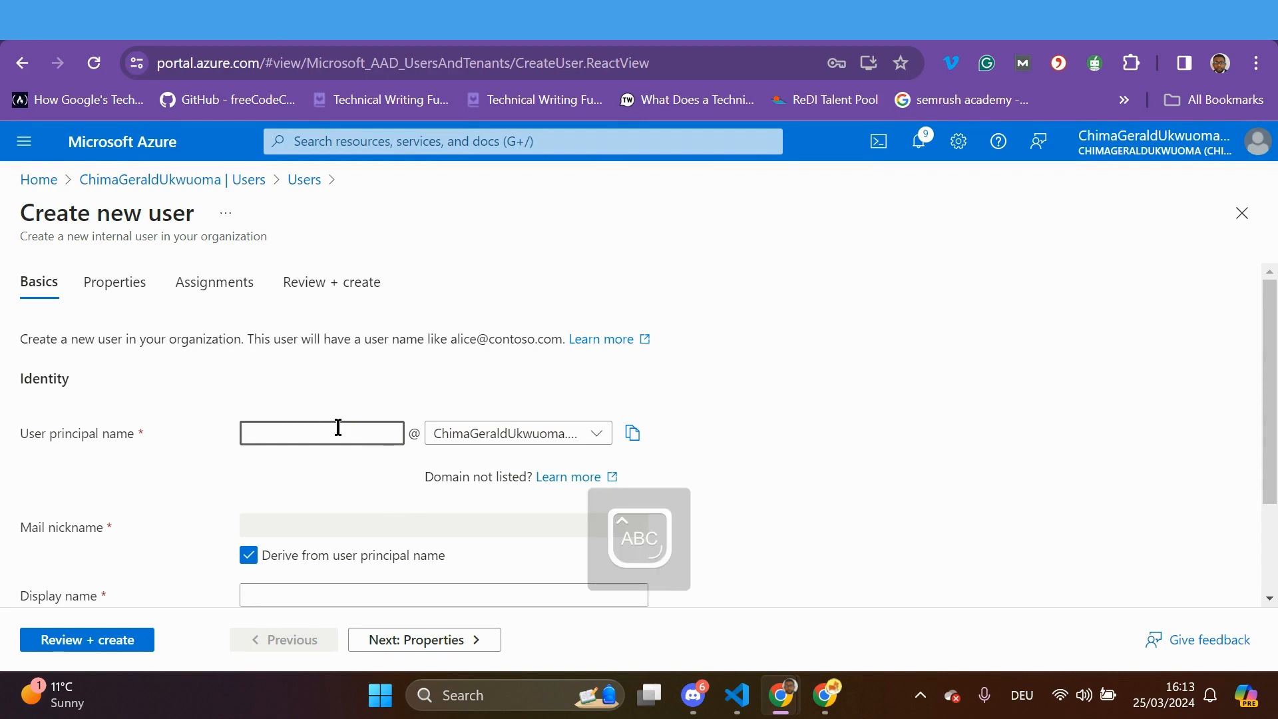
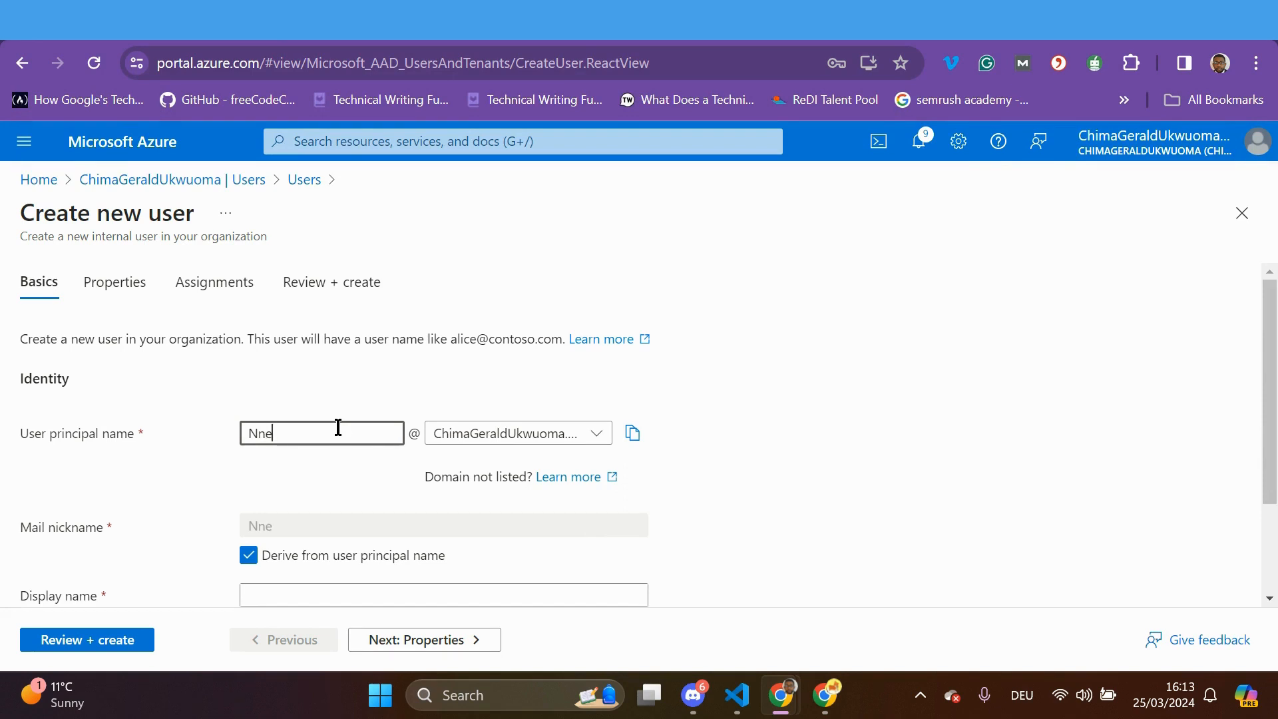
{"action": "key", "text": "Caps_Lock"}
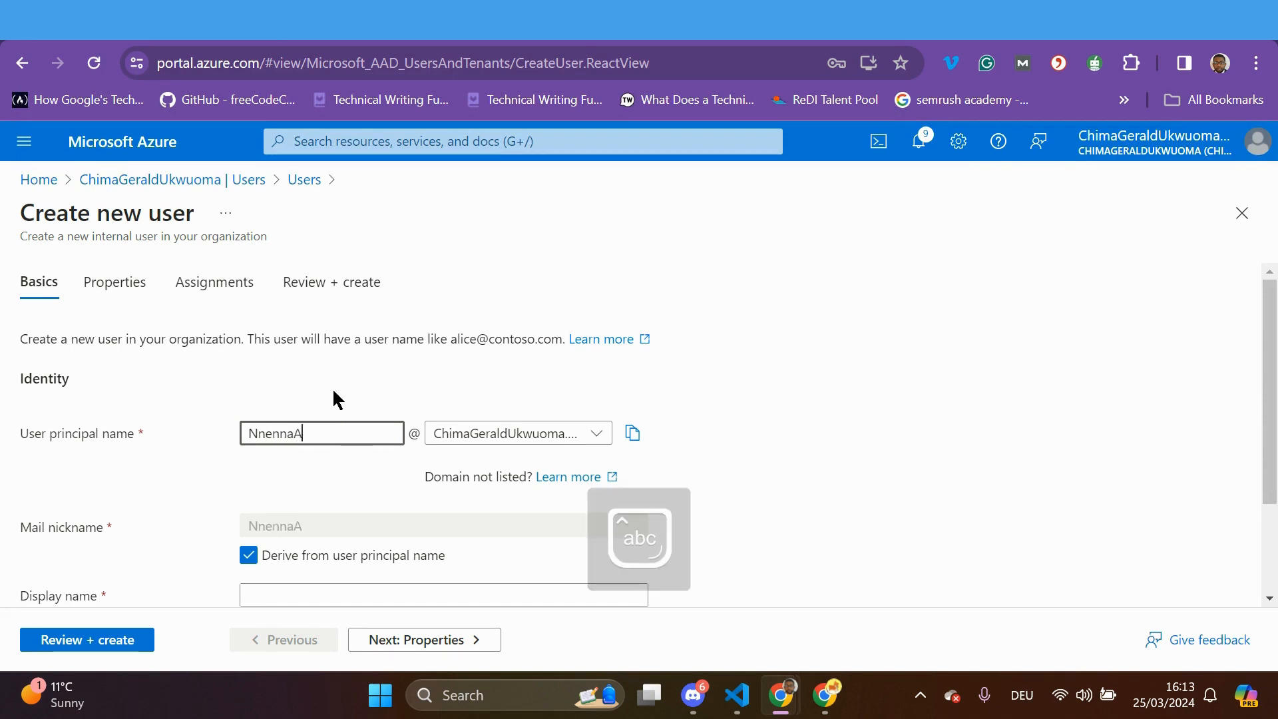
{"action": "key", "text": "Caps_Lock"}
{"action": "type", "text": "afio"}
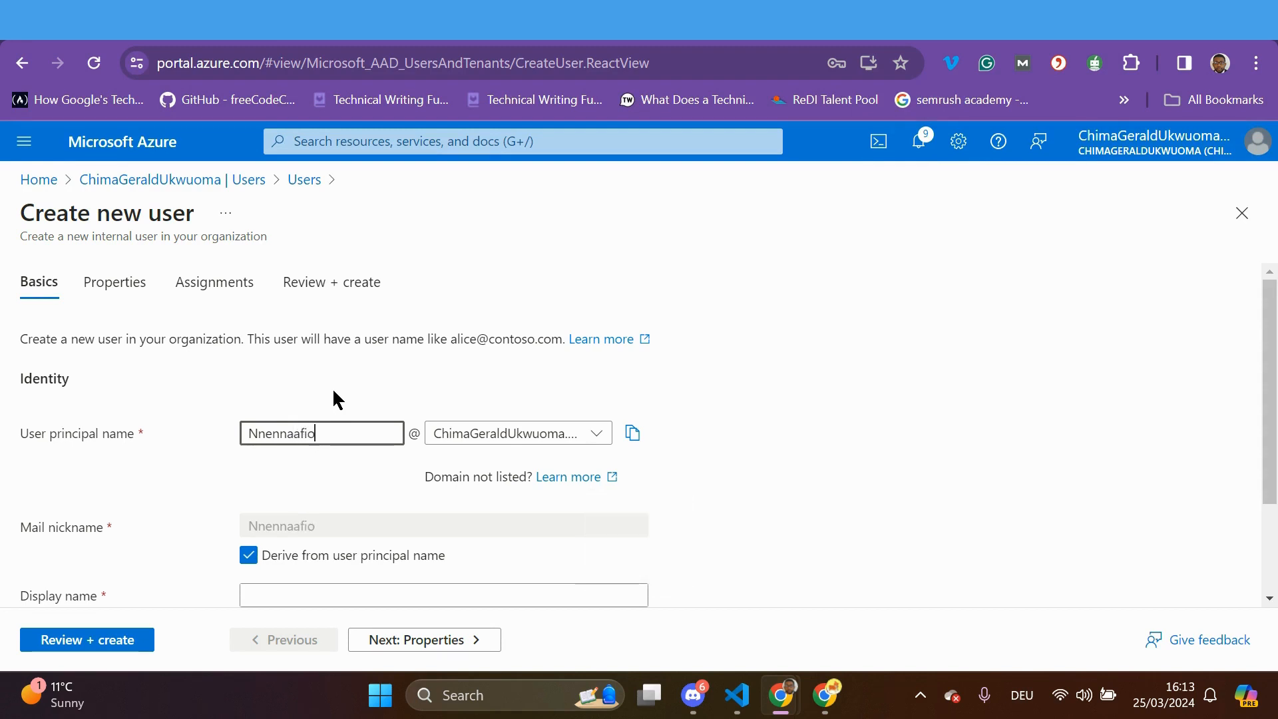
{"action": "scroll", "coordinate": [399, 513], "scroll_direction": "down", "scroll_amount": 1}
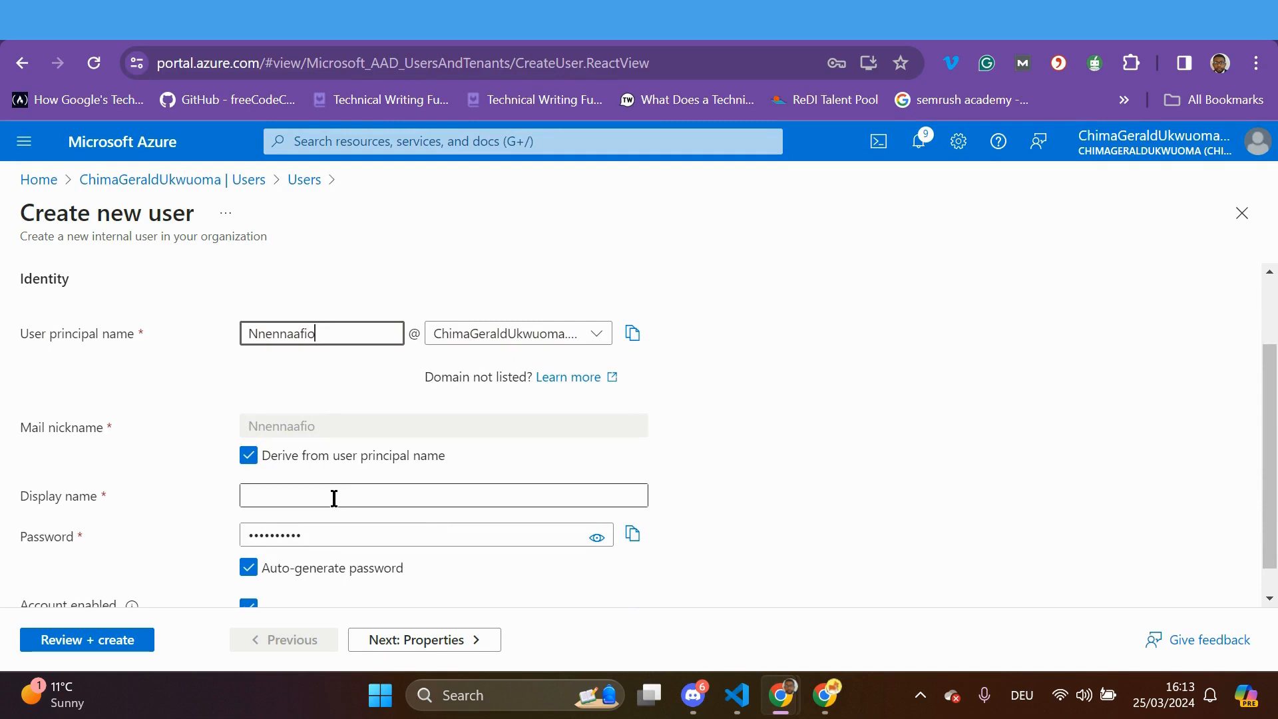
Type the user's full display name and continue to the Properties step
{"action": "left_click", "coordinate": [333, 497]}
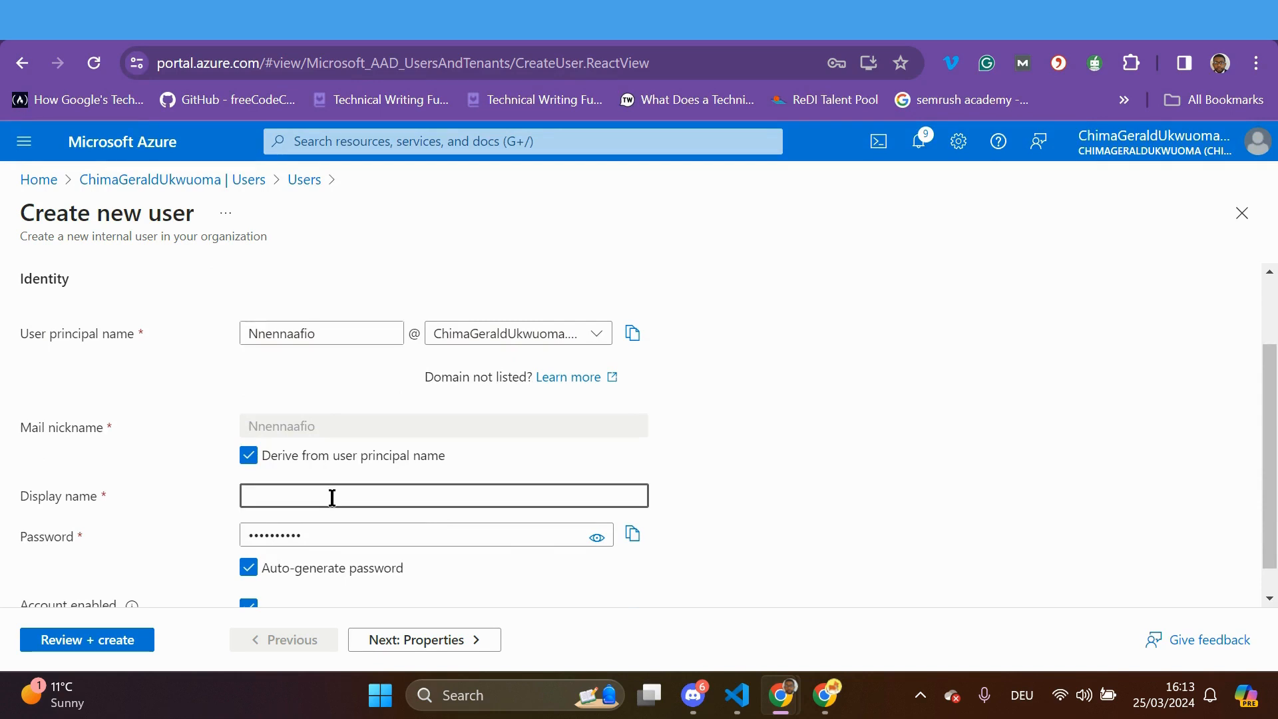
{"action": "key", "text": "Caps_Lock"}
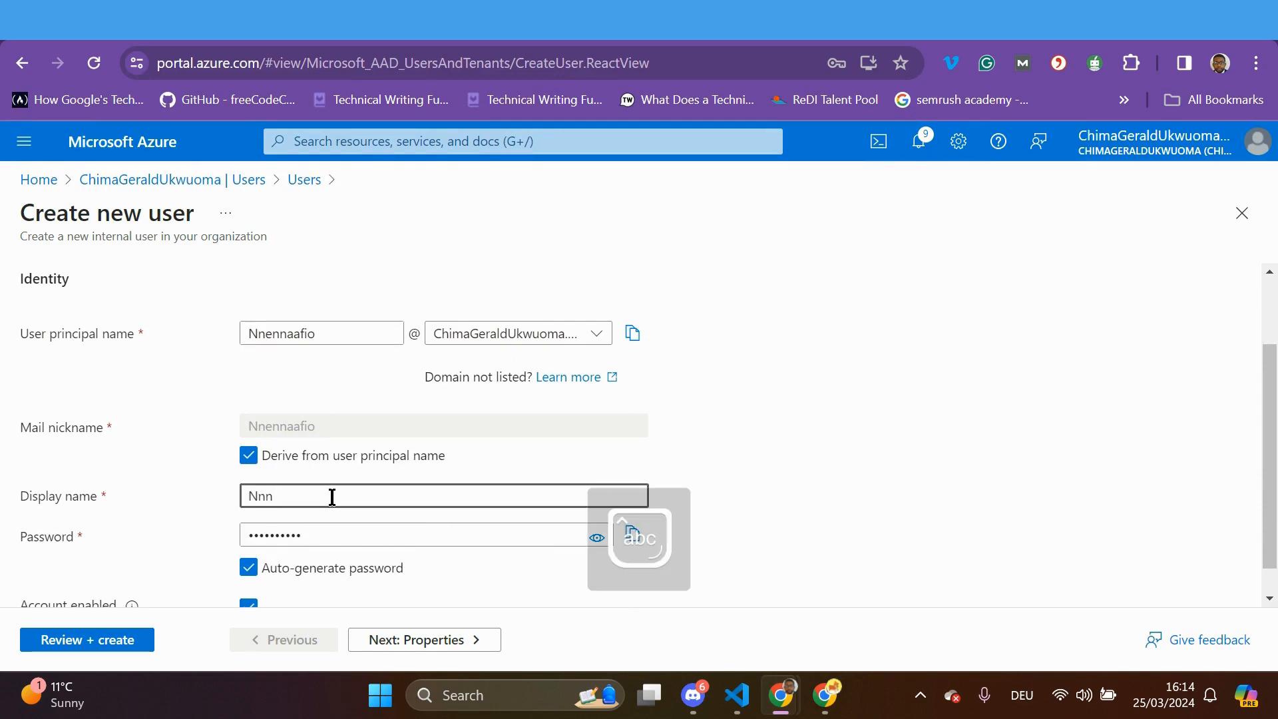
{"action": "key", "text": "Caps_Lock"}
{"action": "key", "text": "Caps_Lock"}
{"action": "key", "text": "Caps_Lock"}
{"action": "key", "text": "Caps_Lock"}
{"action": "scroll", "coordinate": [355, 511], "scroll_direction": "down", "scroll_amount": 1}
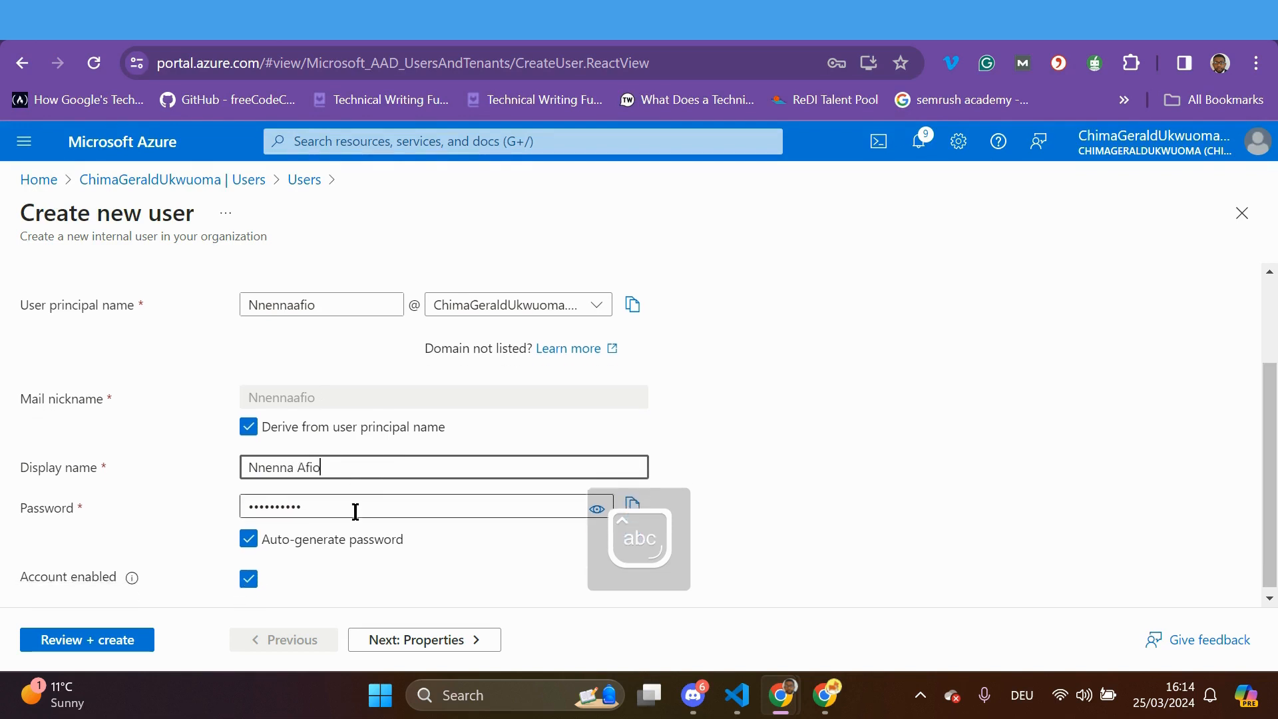
{"action": "left_click", "coordinate": [451, 639]}
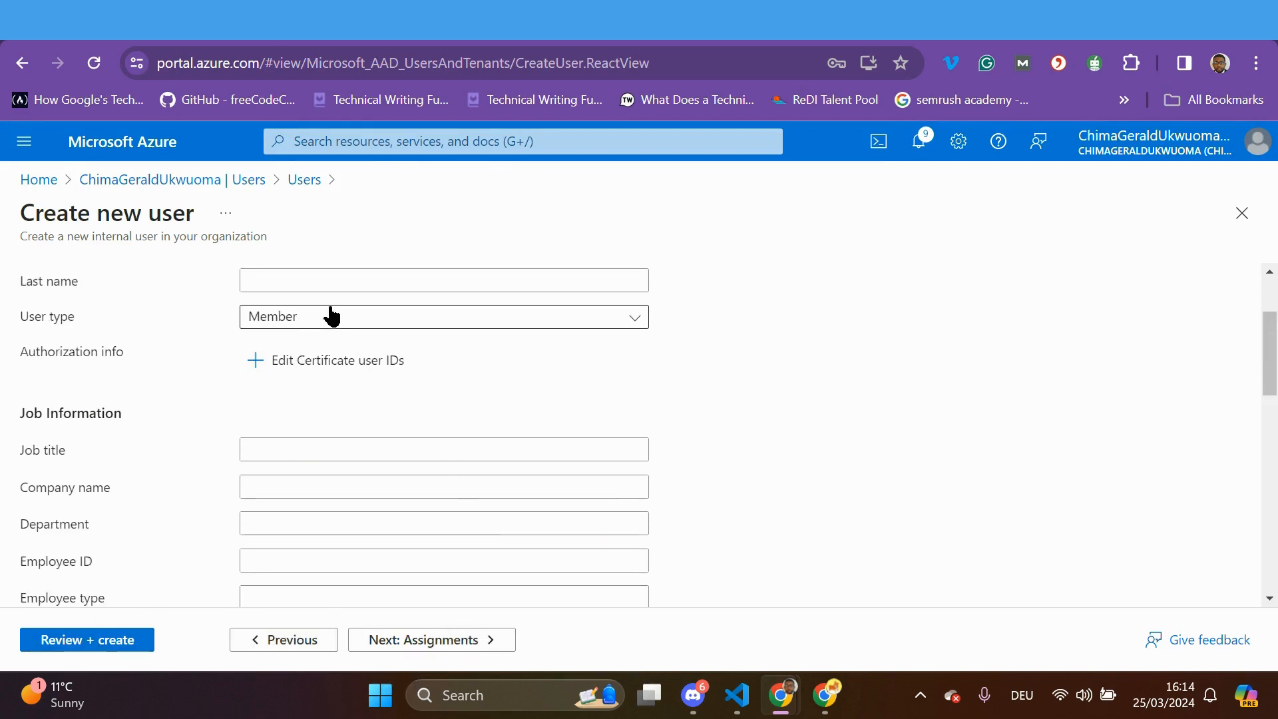
Enter the user's last name and the job title 'Software Developer'
{"action": "left_click", "coordinate": [339, 280]}
{"action": "type", "text": "A"}
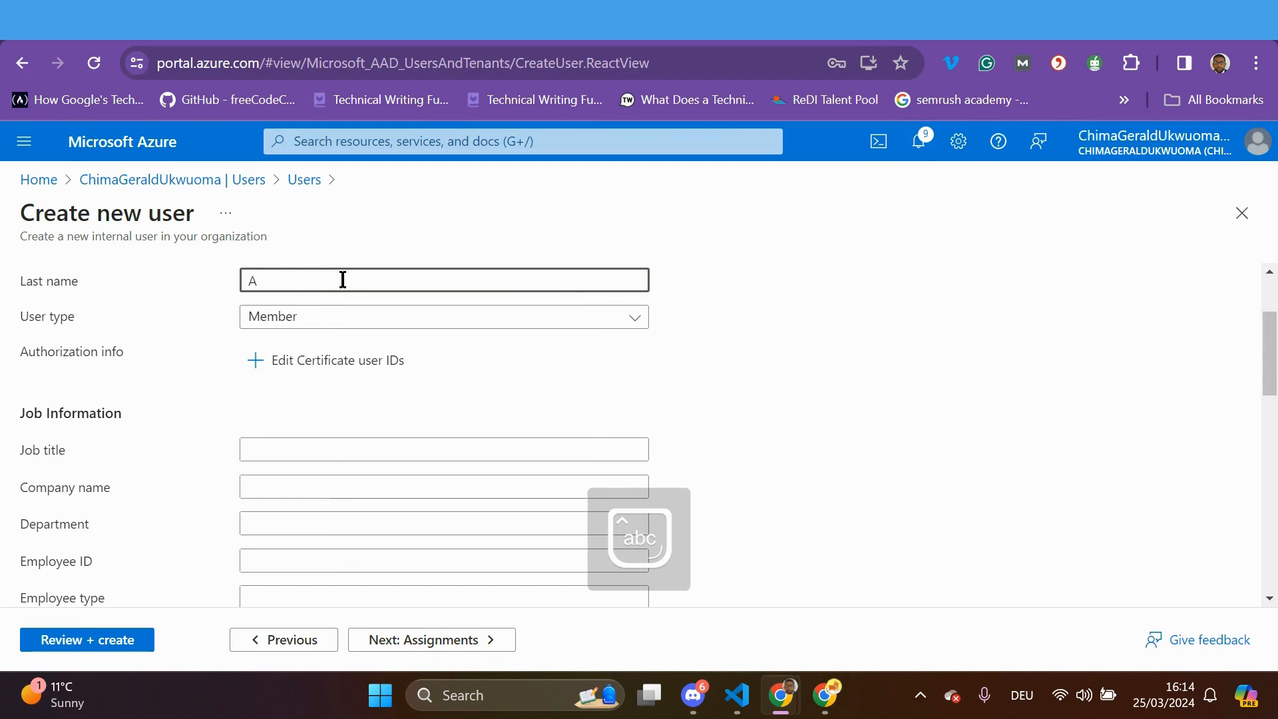
{"action": "type", "text": "fio"}
{"action": "left_click", "coordinate": [334, 451]}
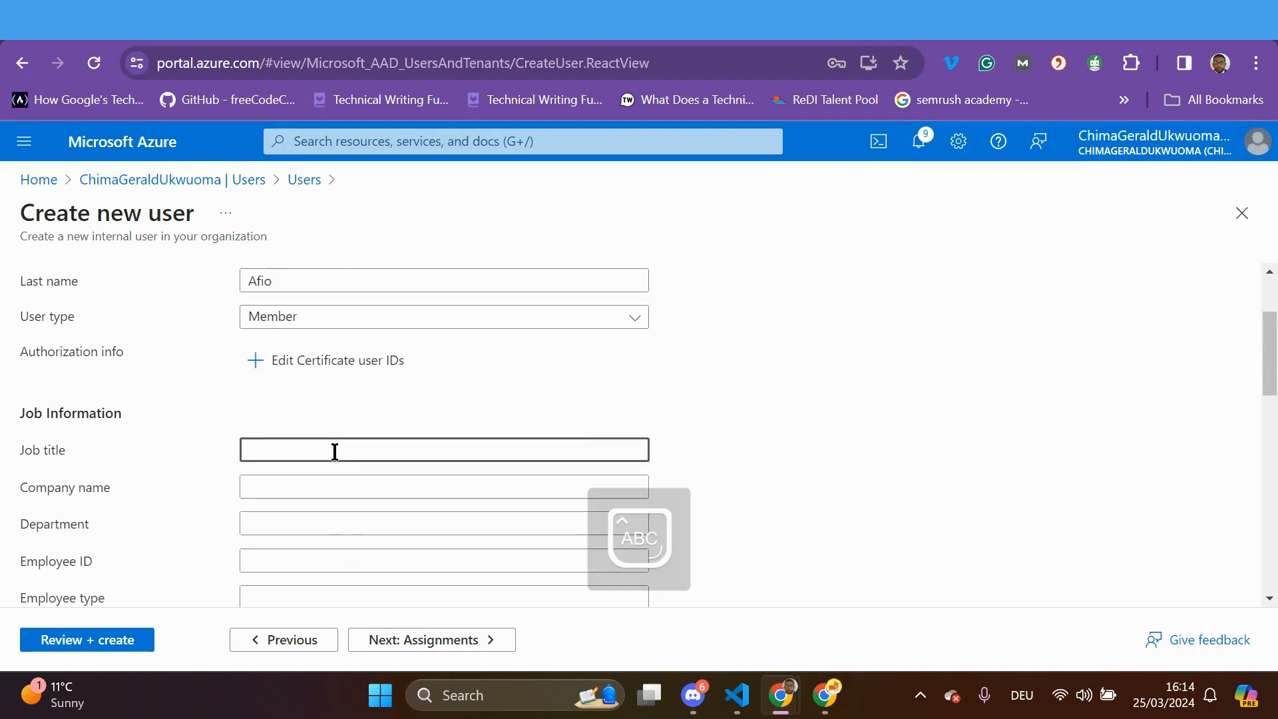
{"action": "type", "text": "Softa"}
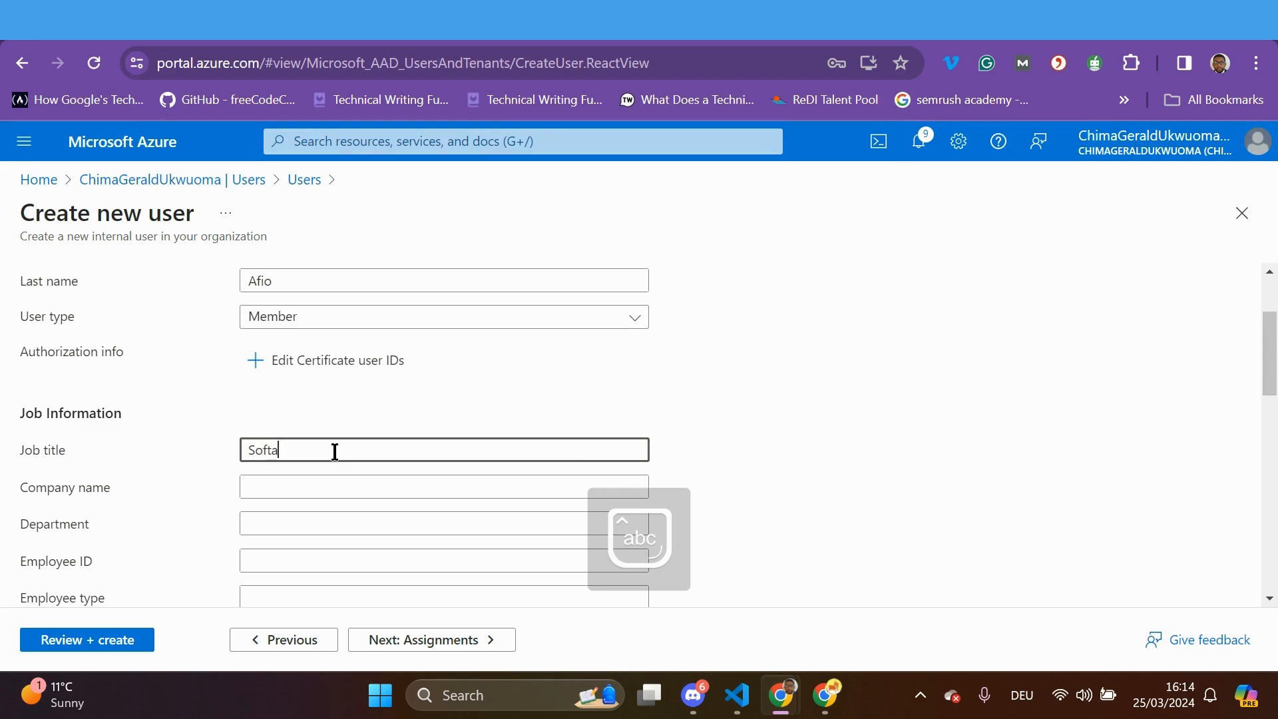
{"action": "key", "text": "BackSpace"}
{"action": "type", "text": "ware"}
{"action": "key", "text": "Caps_Lock"}
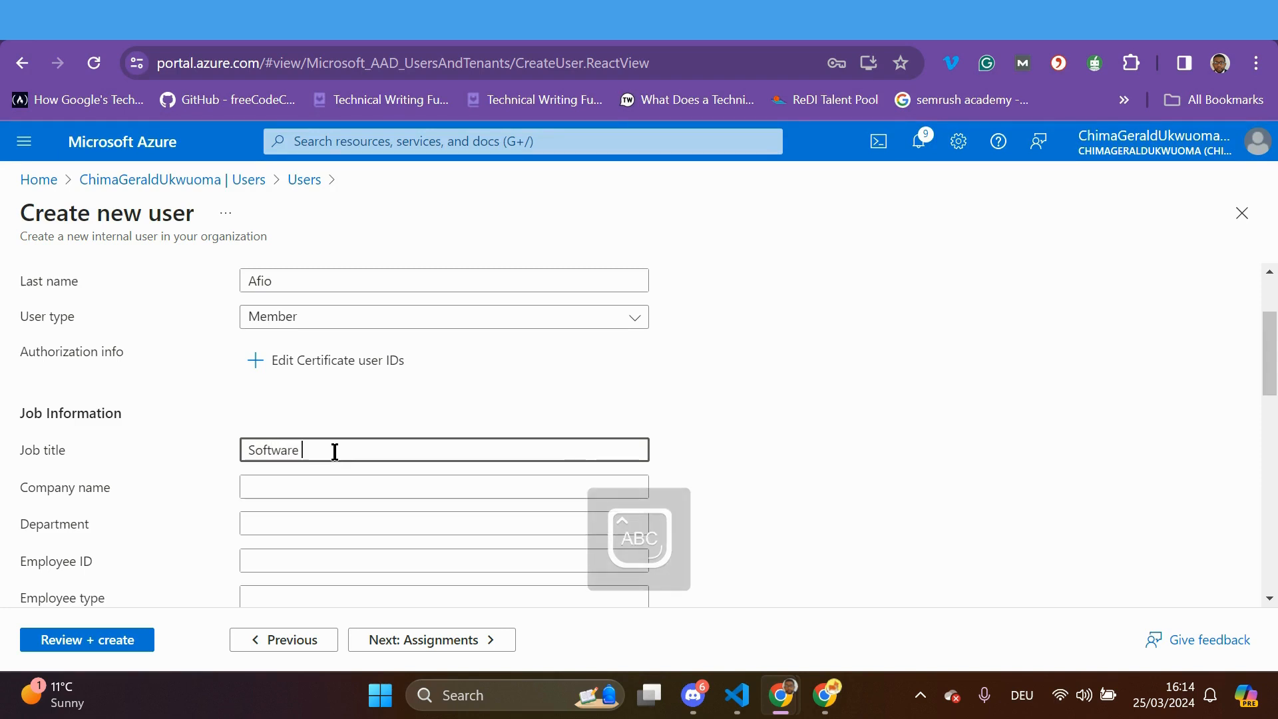
{"action": "key", "text": "Caps_Lock"}
{"action": "type", "text": "Deeveloper"}
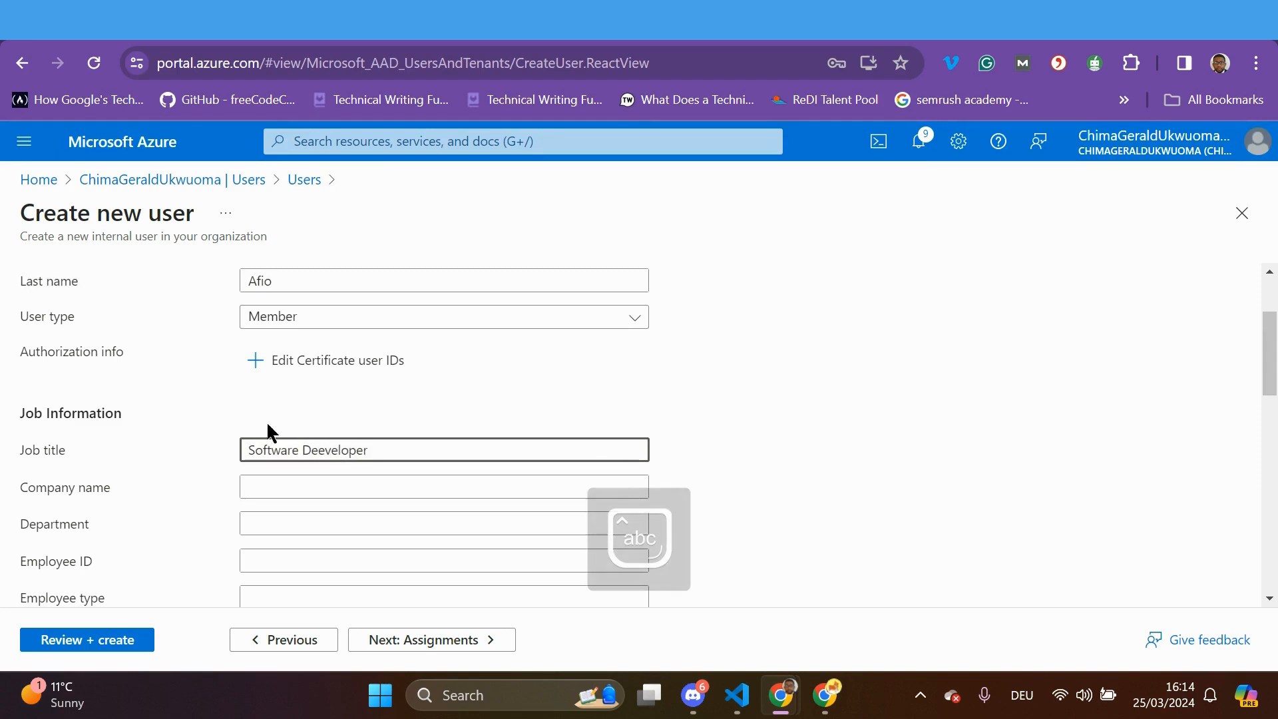
{"action": "left_click", "coordinate": [321, 450]}
{"action": "key", "text": "BackSpace"}
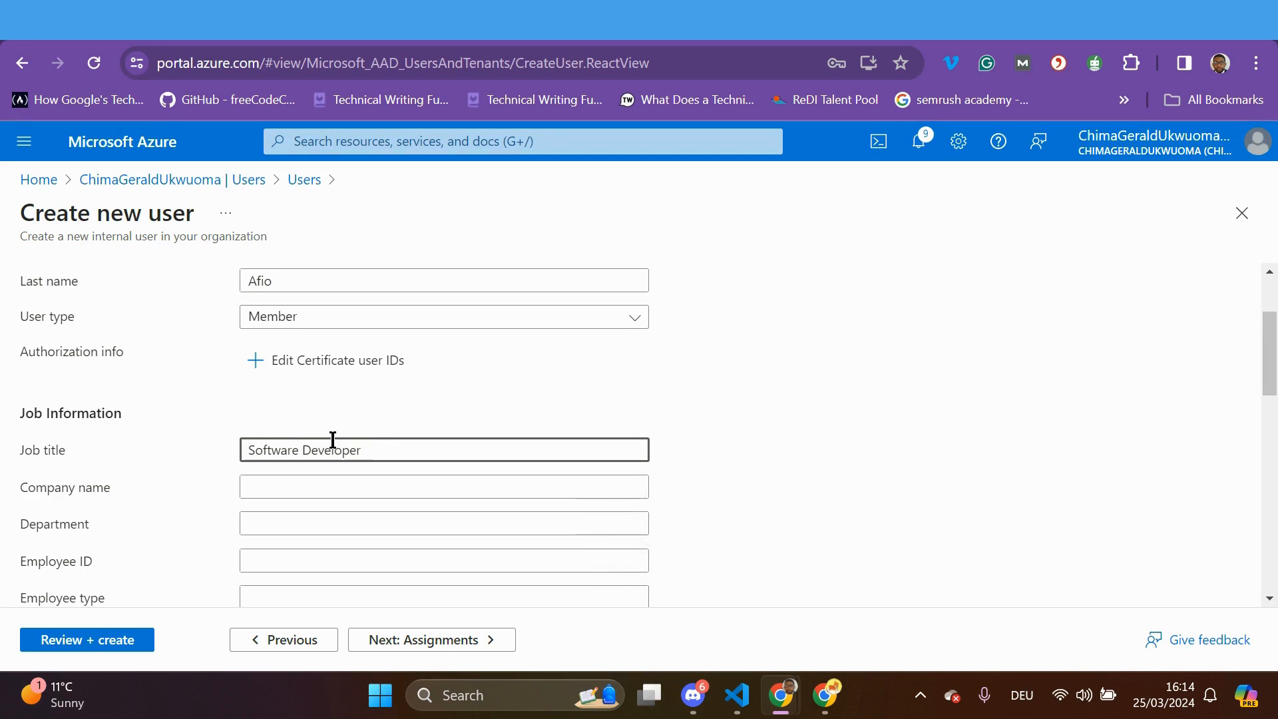
Set the usage location to Andorra
{"action": "scroll", "coordinate": [371, 456], "scroll_direction": "down", "scroll_amount": 5}
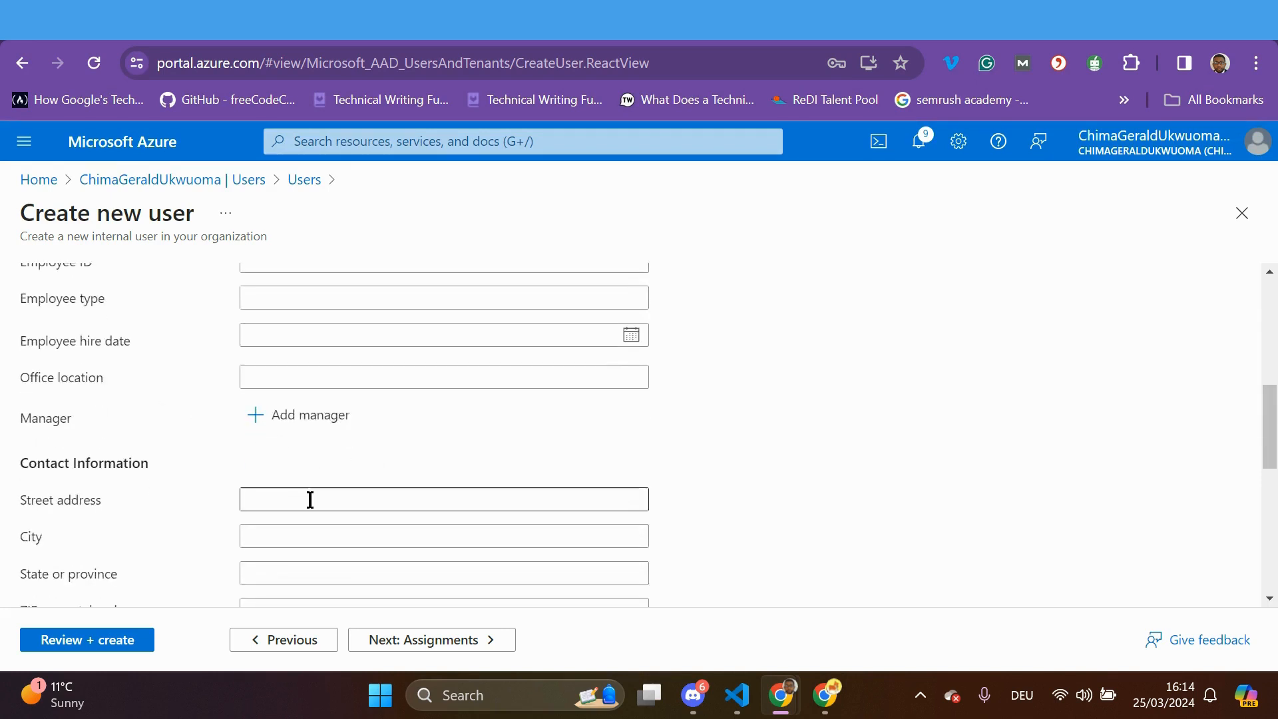
{"action": "scroll", "coordinate": [311, 503], "scroll_direction": "down", "scroll_amount": 5}
{"action": "scroll", "coordinate": [311, 502], "scroll_direction": "down", "scroll_amount": 3}
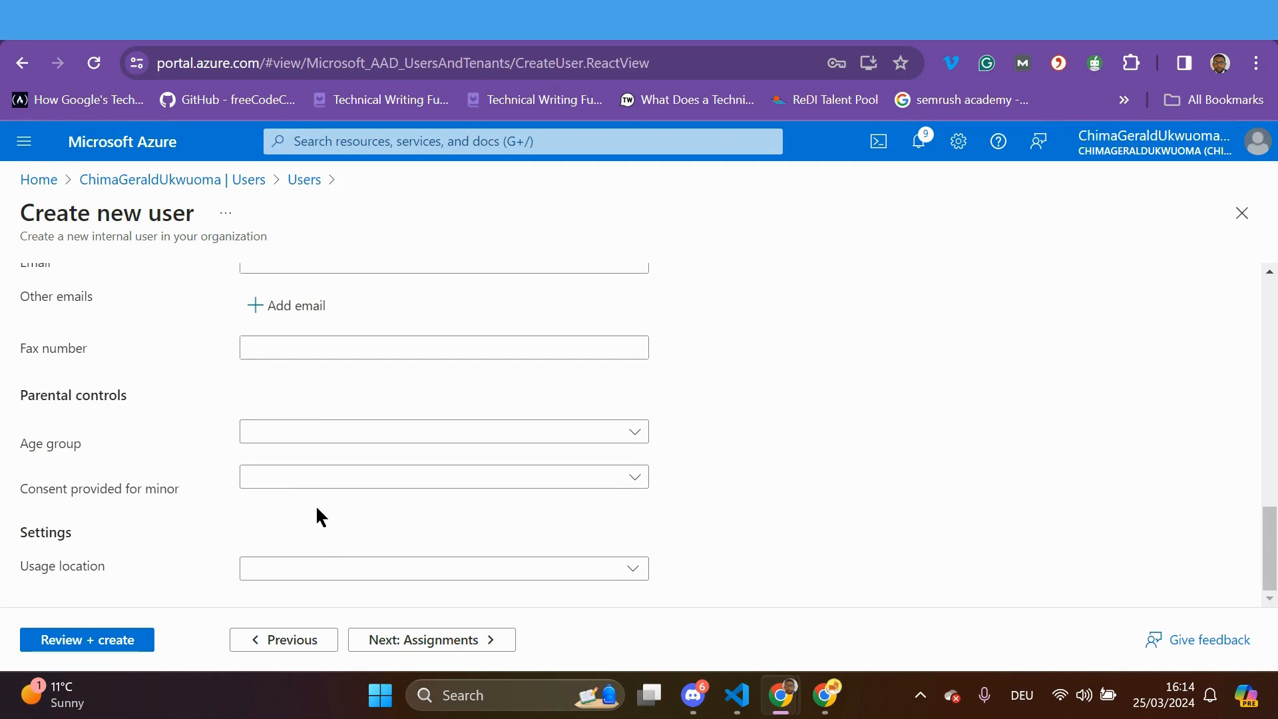
{"action": "scroll", "coordinate": [350, 505], "scroll_direction": "up", "scroll_amount": 4}
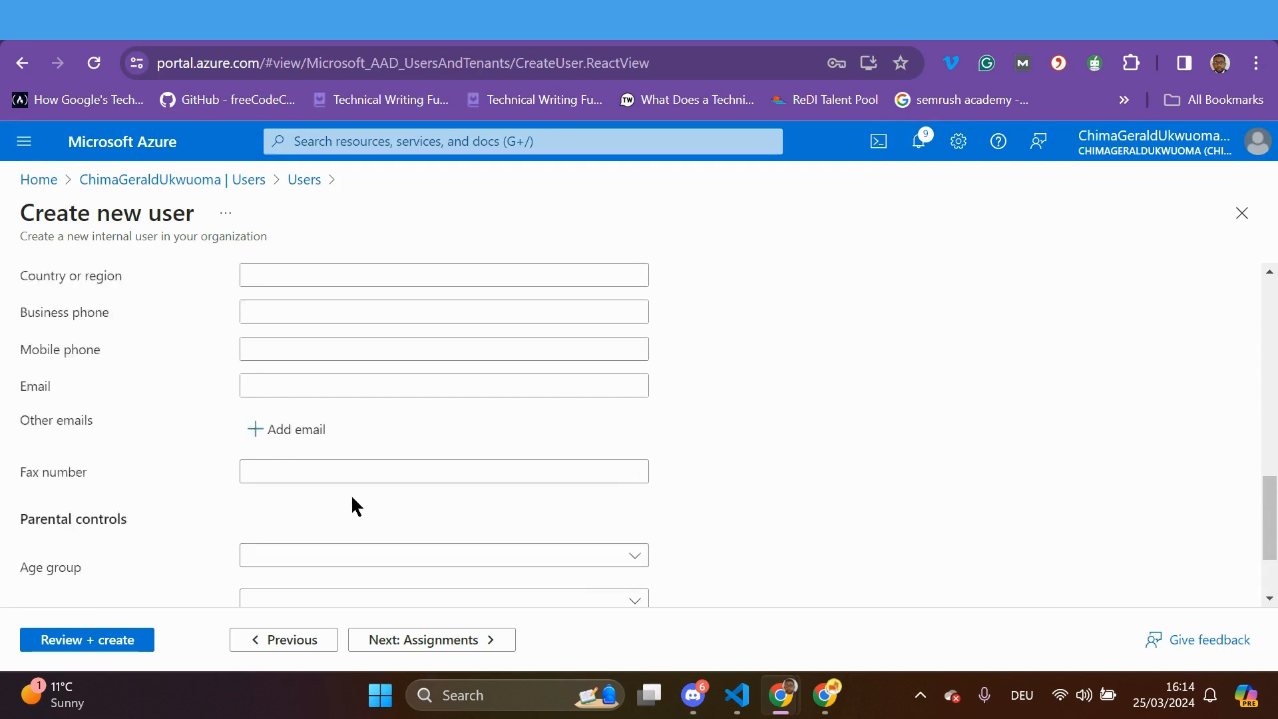
{"action": "scroll", "coordinate": [350, 509], "scroll_direction": "down", "scroll_amount": 4}
{"action": "scroll", "coordinate": [349, 513], "scroll_direction": "up", "scroll_amount": 7}
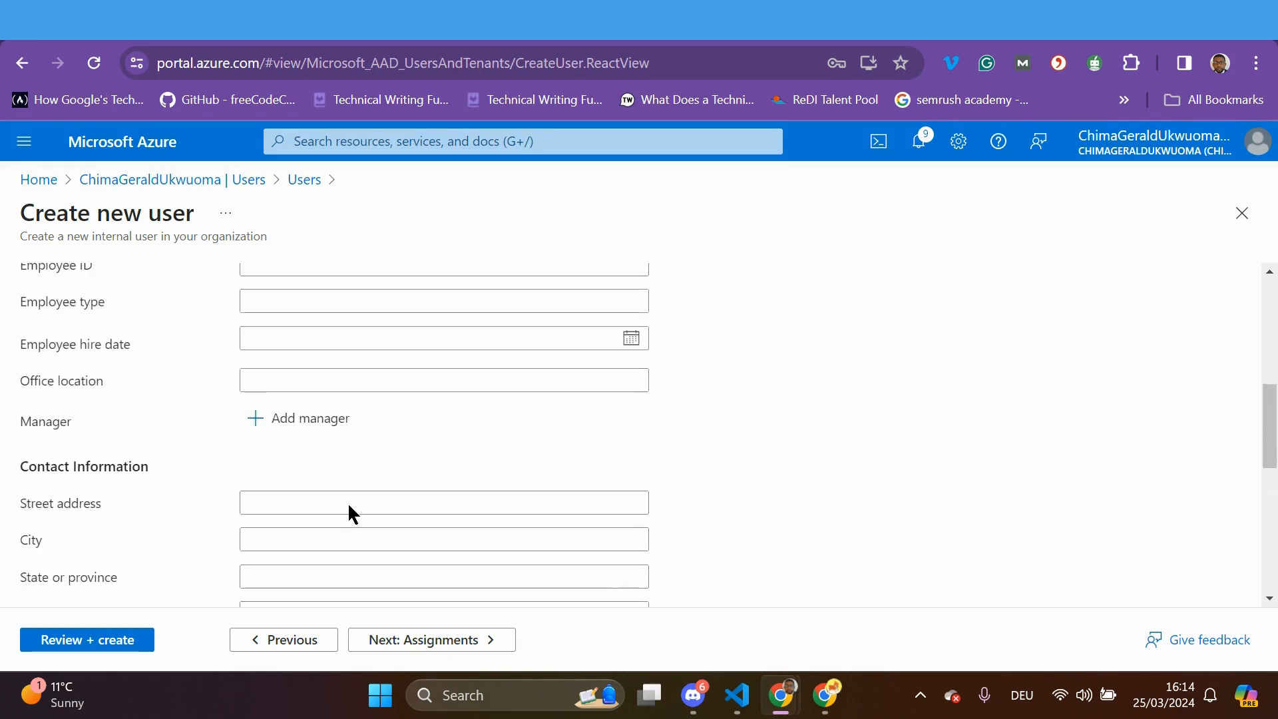
{"action": "scroll", "coordinate": [347, 502], "scroll_direction": "up", "scroll_amount": 5}
{"action": "scroll", "coordinate": [347, 502], "scroll_direction": "down", "scroll_amount": 2}
{"action": "scroll", "coordinate": [347, 506], "scroll_direction": "down", "scroll_amount": 6}
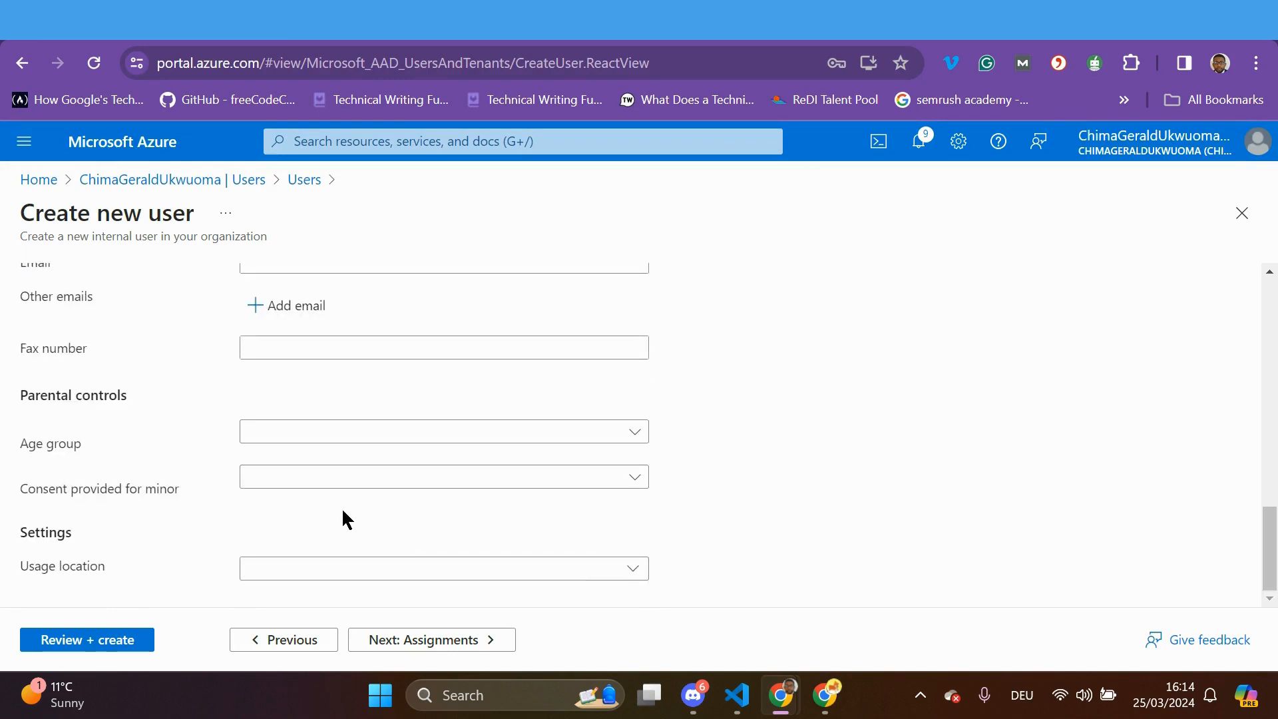
{"action": "left_click", "coordinate": [633, 568]}
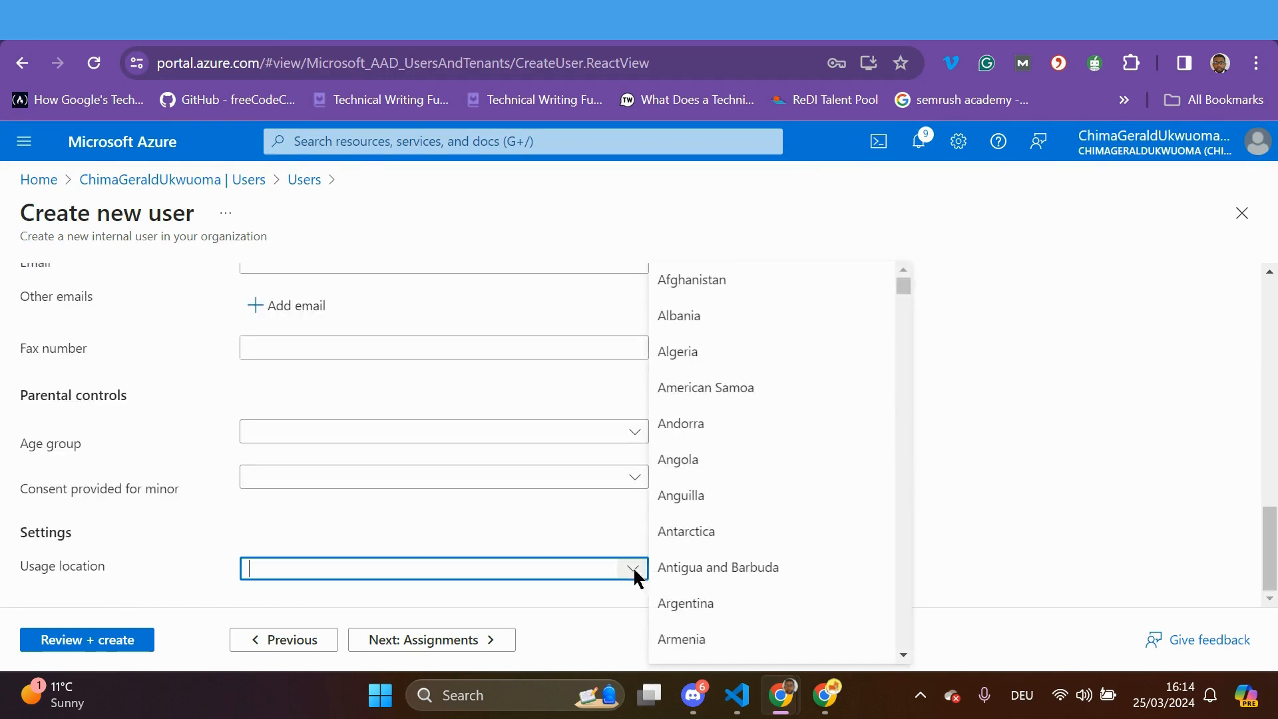
{"action": "left_click", "coordinate": [690, 433]}
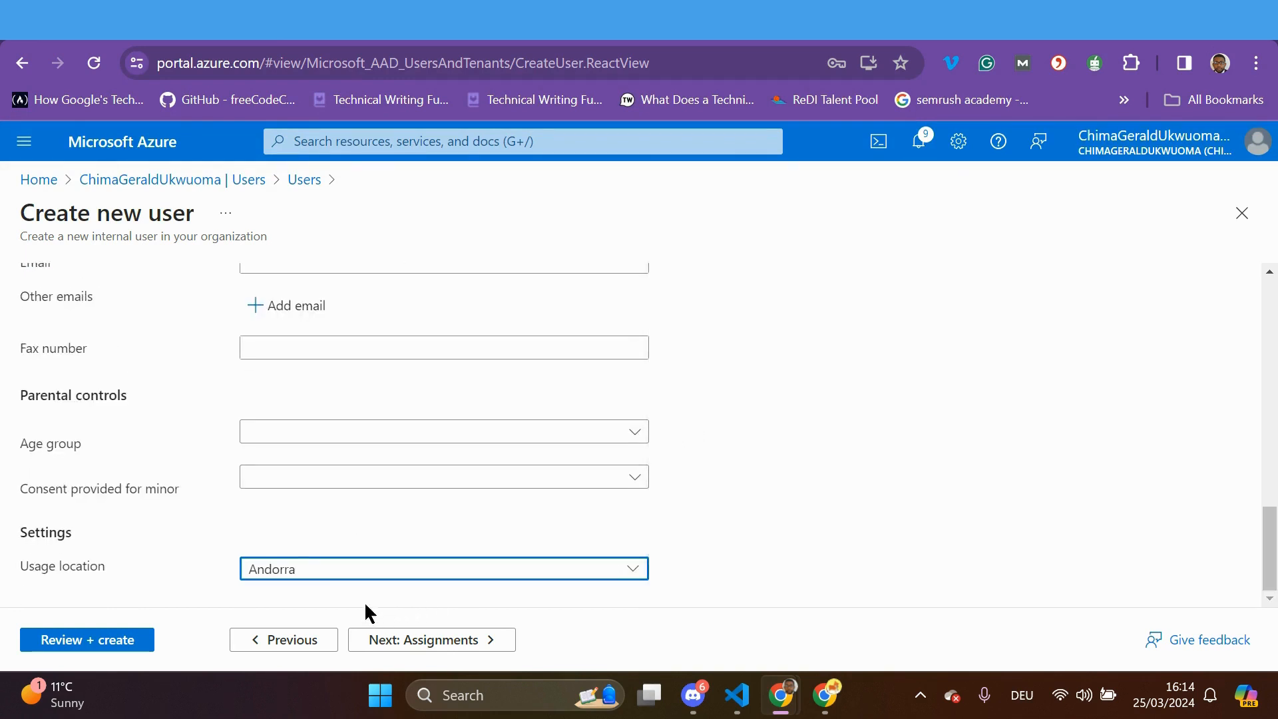
Assign Application Administrator and Application Developer roles, then proceed to Review + create
{"action": "left_click", "coordinate": [471, 641]}
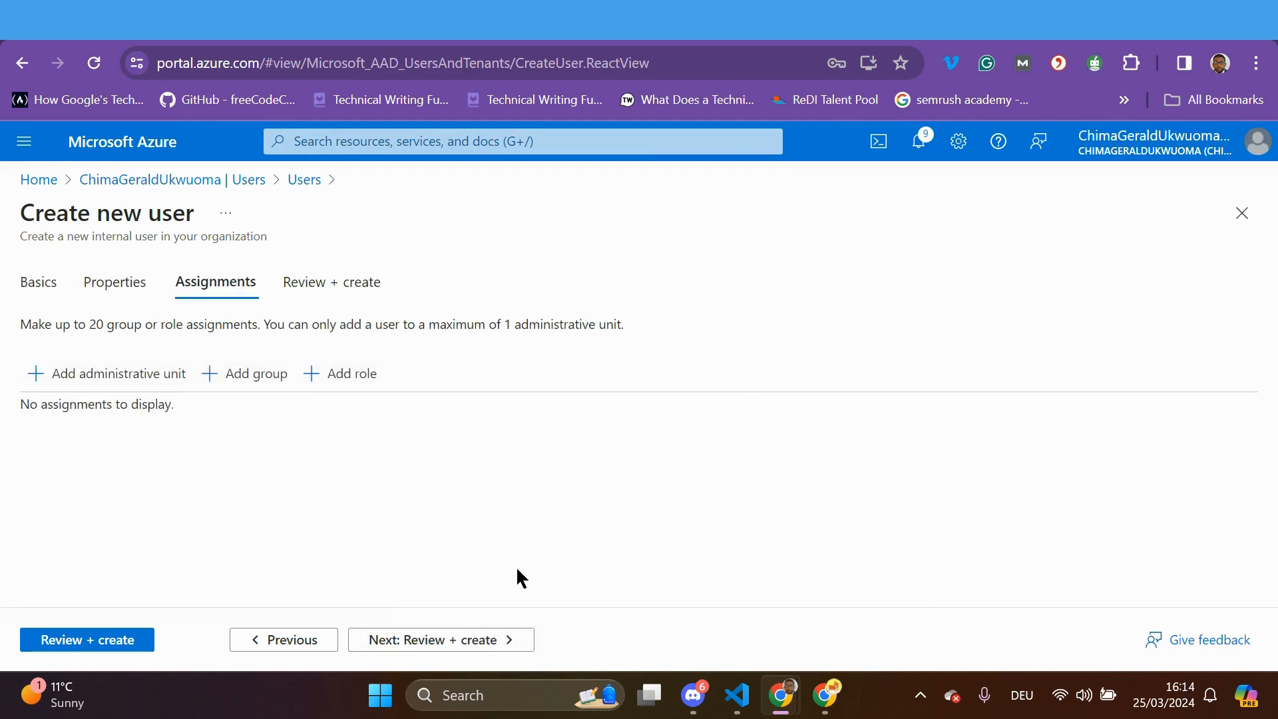
{"action": "left_click", "coordinate": [326, 378]}
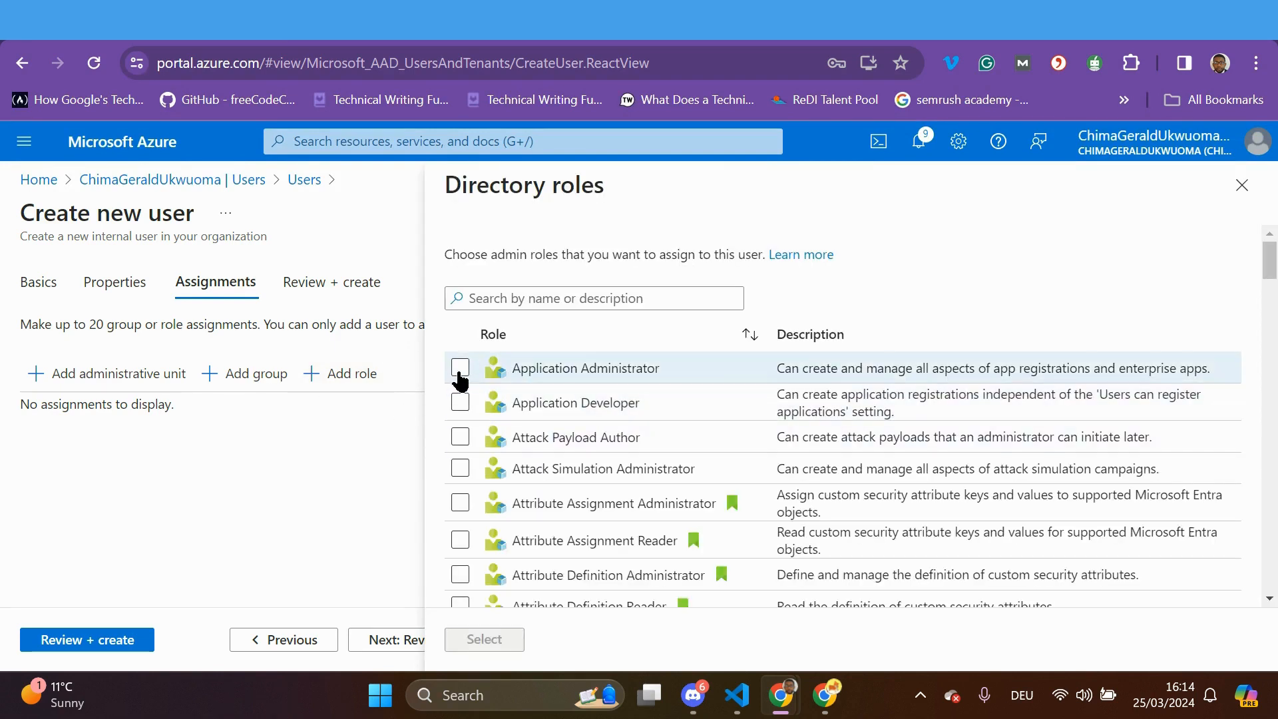
{"action": "left_click", "coordinate": [460, 369]}
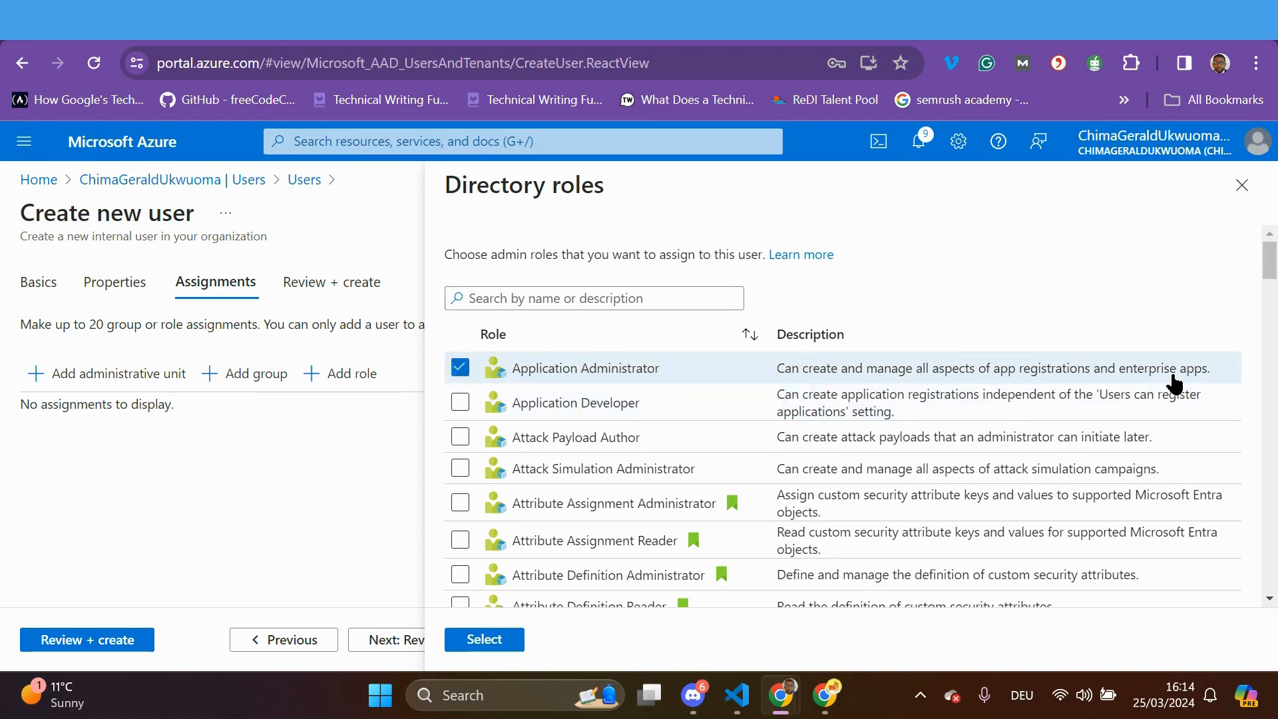
{"action": "left_click", "coordinate": [459, 402]}
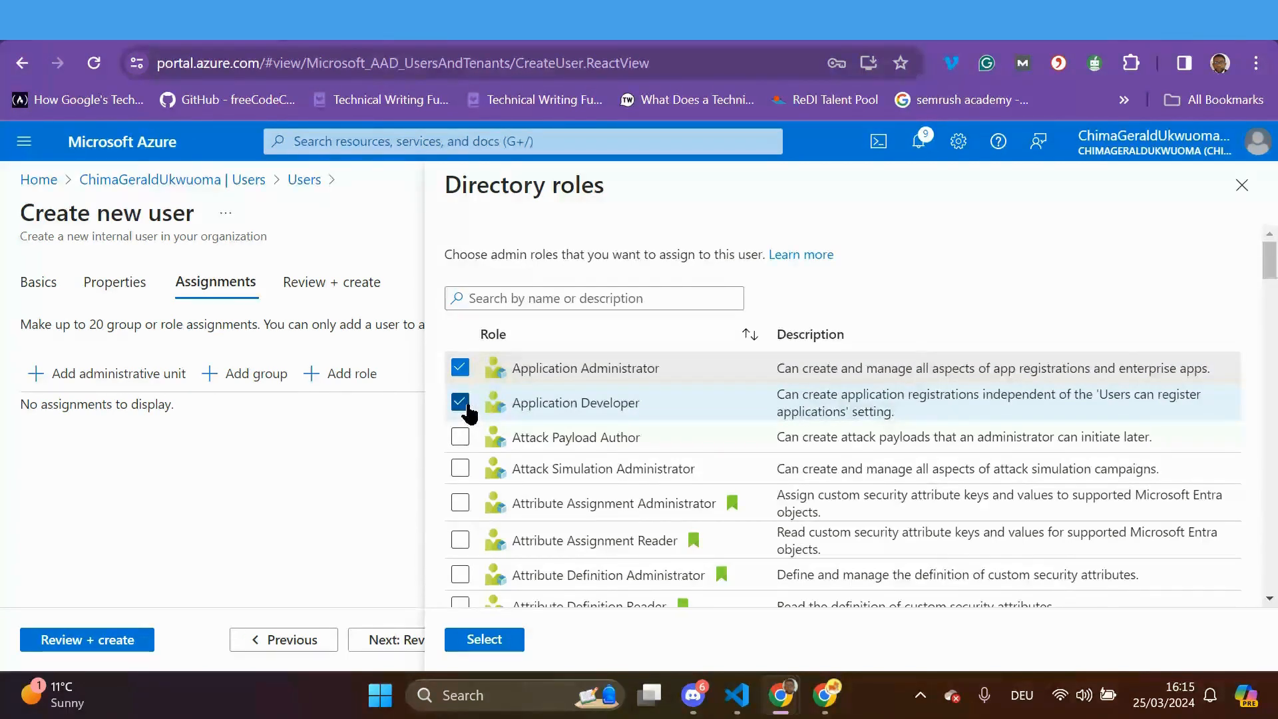
{"action": "left_click", "coordinate": [485, 640]}
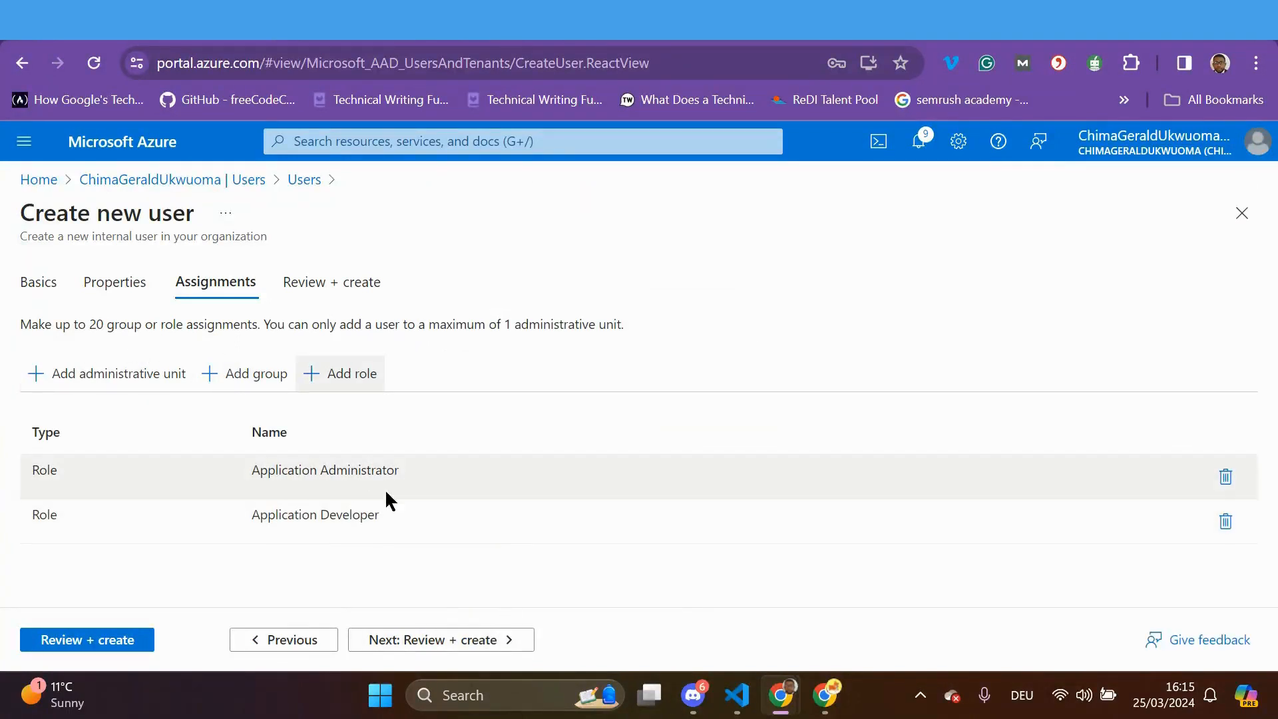
{"action": "left_click", "coordinate": [483, 639]}
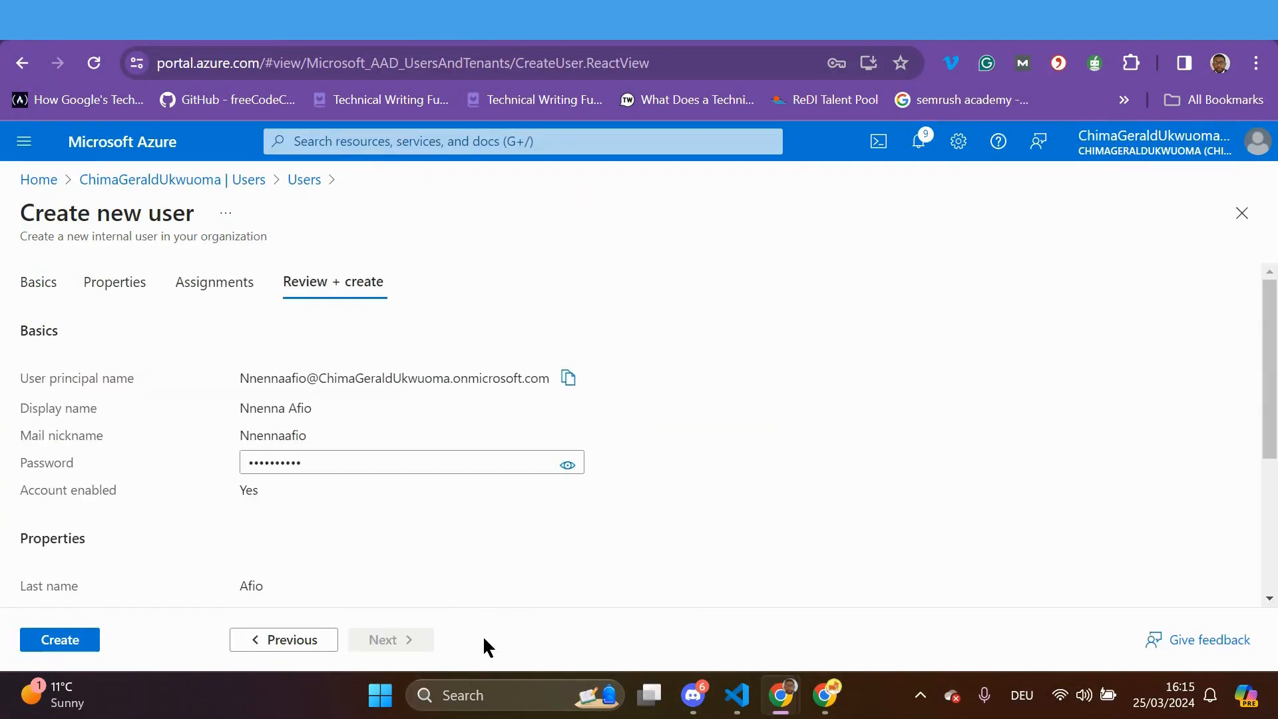
Check the new member user's review summary and create the account
{"action": "scroll", "coordinate": [476, 550], "scroll_direction": "down", "scroll_amount": 4}
{"action": "scroll", "coordinate": [477, 550], "scroll_direction": "up", "scroll_amount": 4}
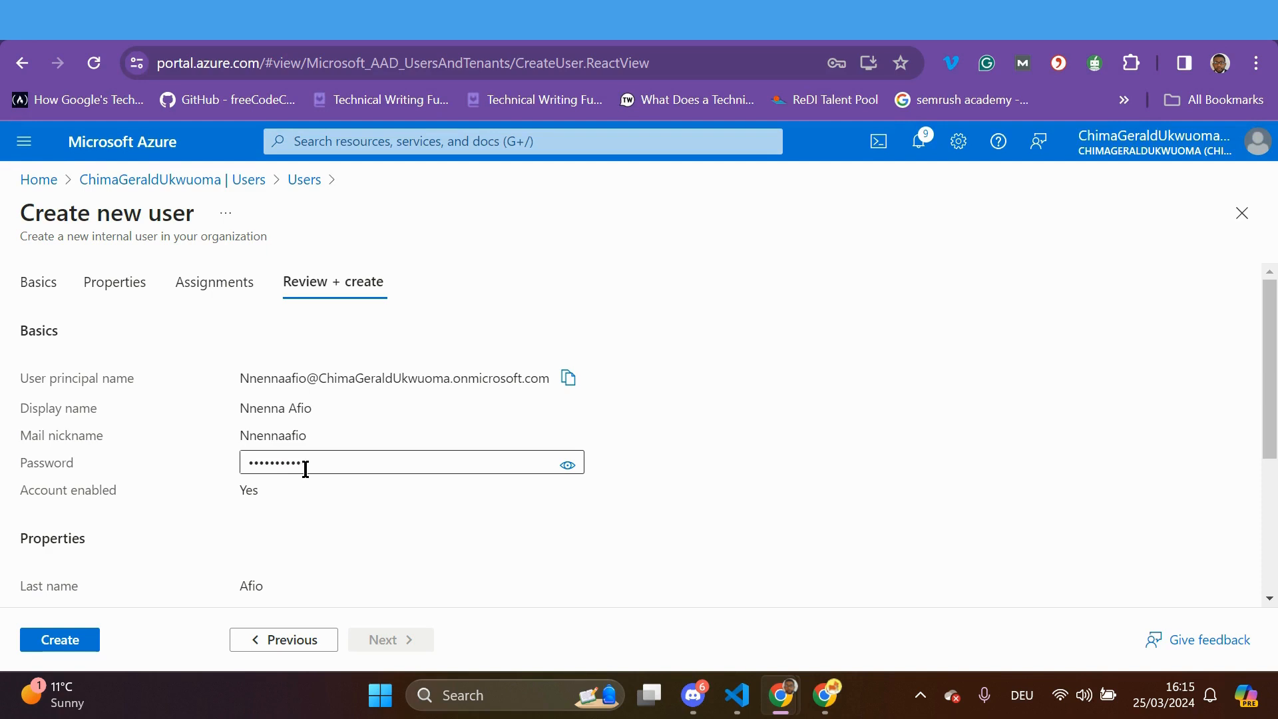
{"action": "scroll", "coordinate": [340, 512], "scroll_direction": "down", "scroll_amount": 4}
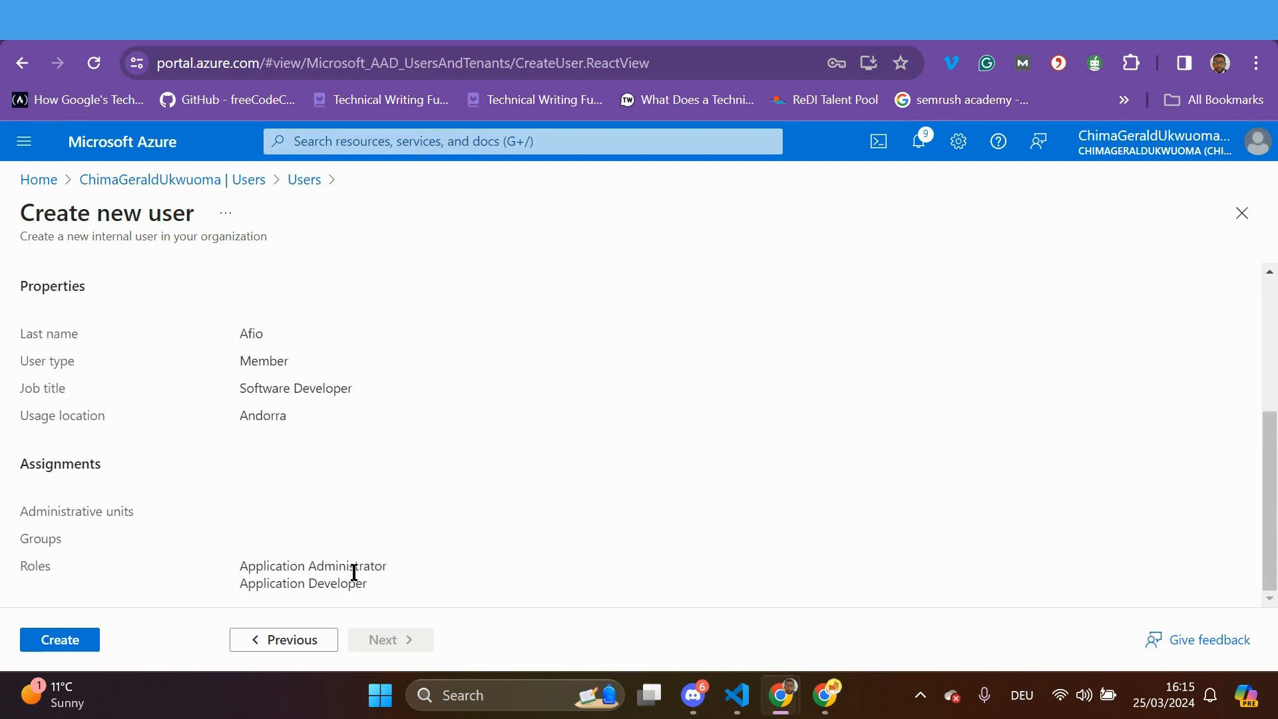
{"action": "left_click", "coordinate": [67, 640]}
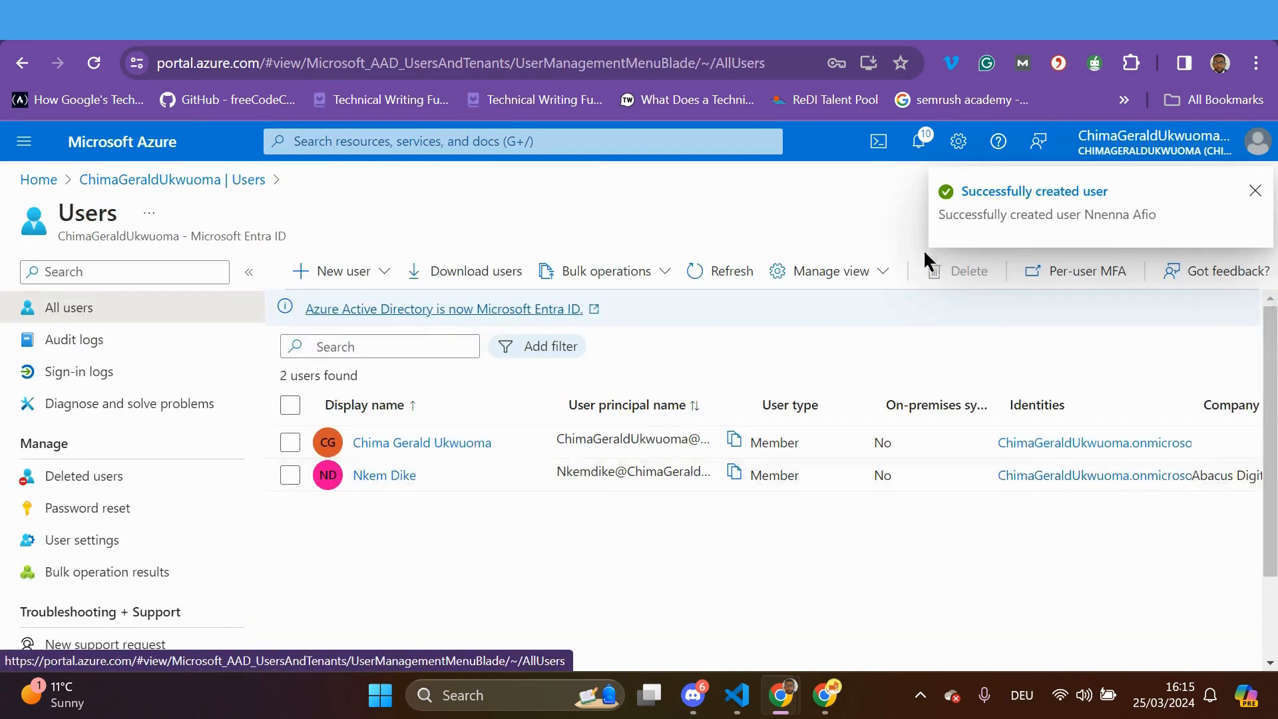
Refresh the Users list until the new user appears, giving three users in total
{"action": "left_click", "coordinate": [721, 280]}
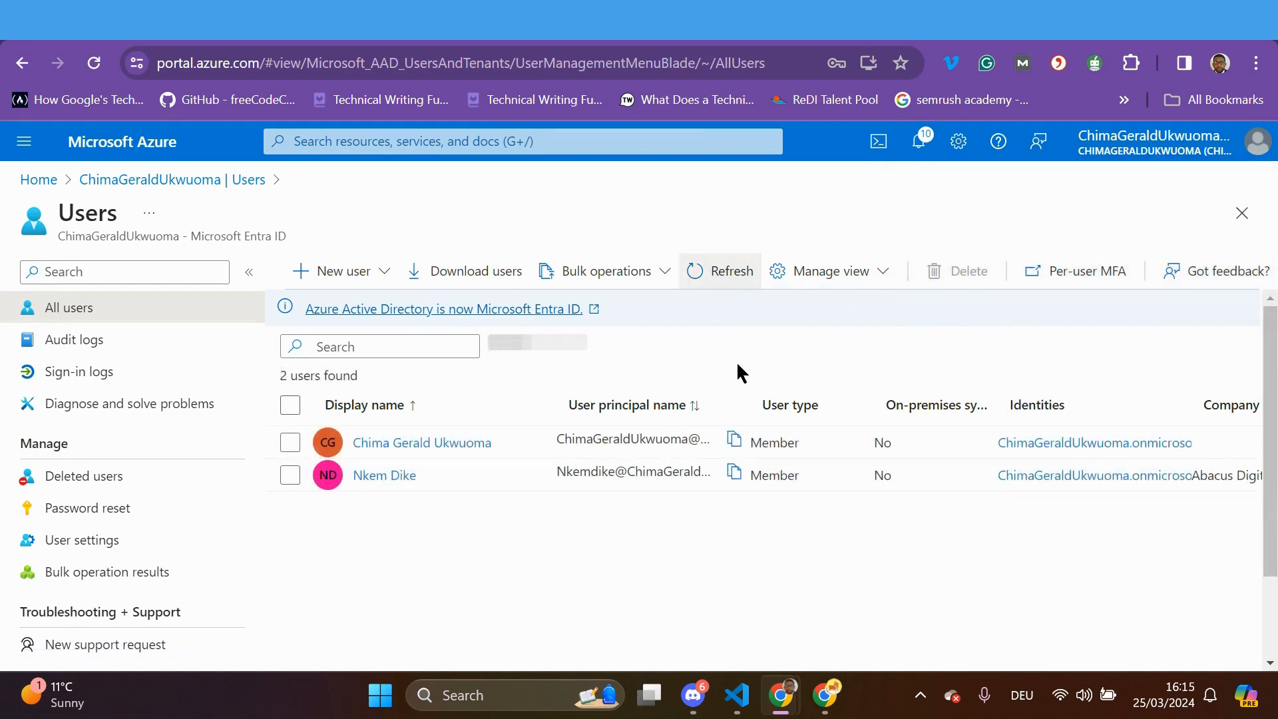
{"action": "left_click", "coordinate": [720, 278]}
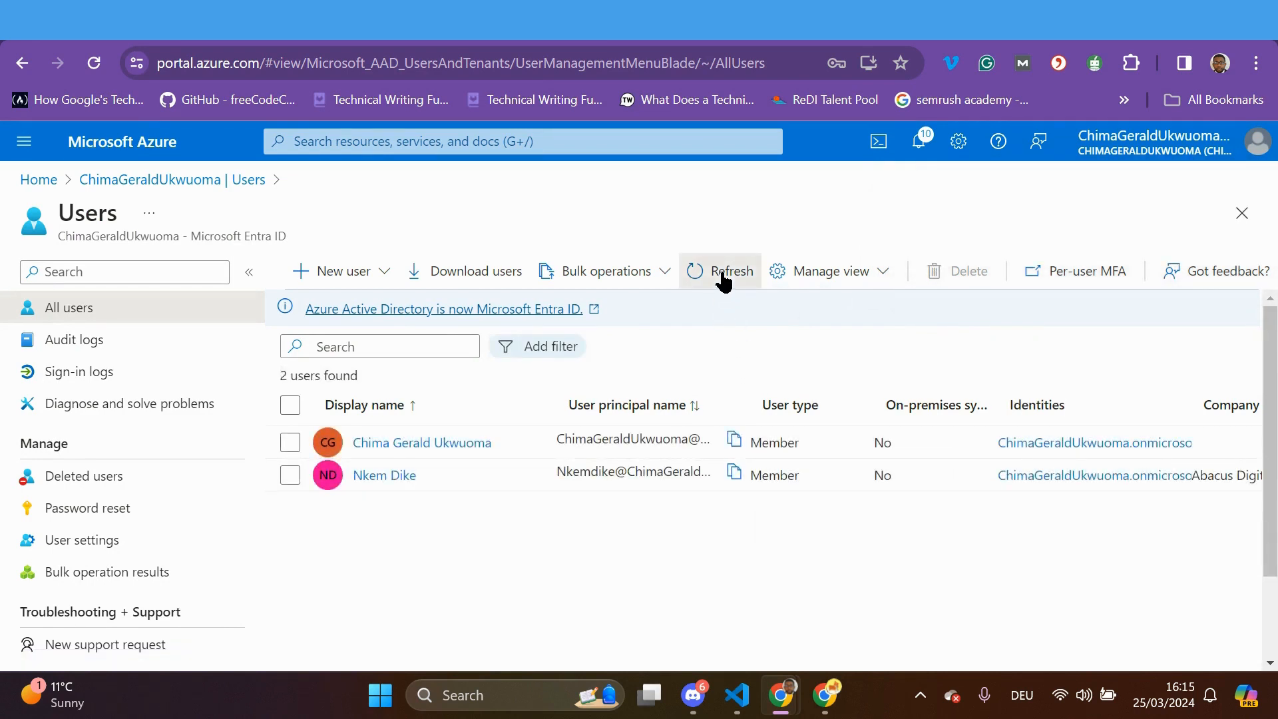
{"action": "left_click", "coordinate": [715, 282]}
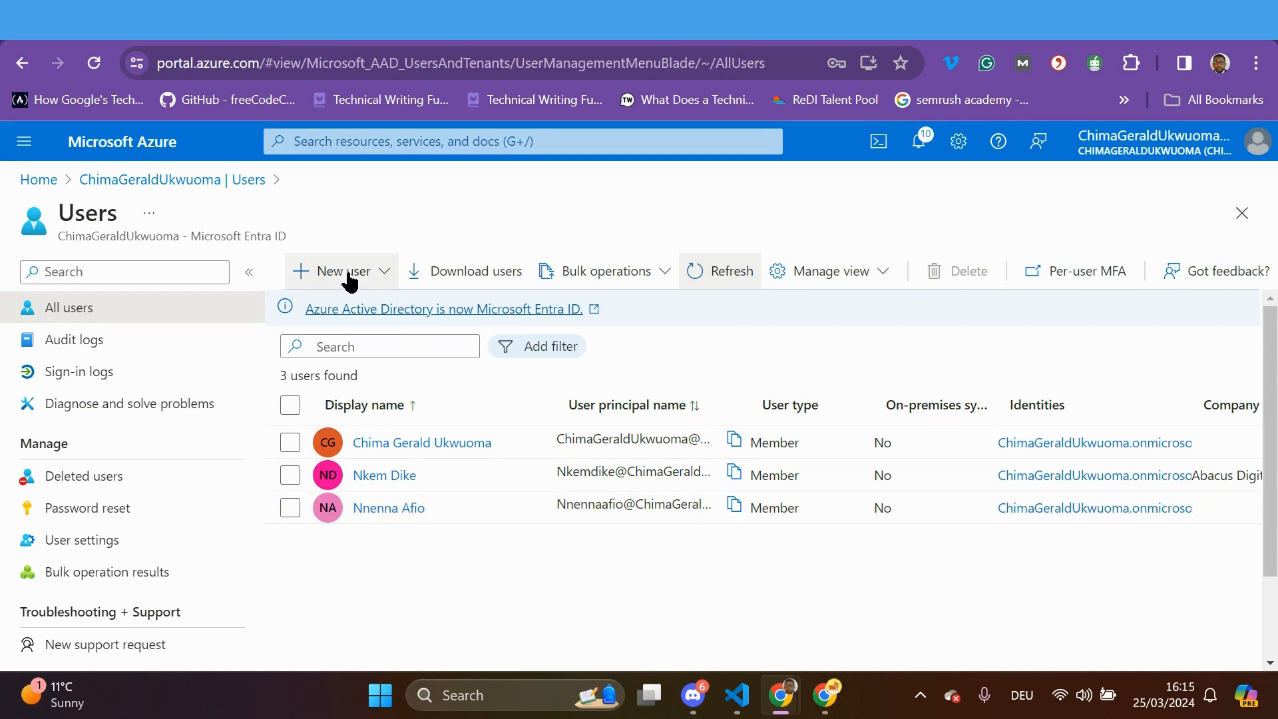
{"action": "left_click", "coordinate": [380, 278]}
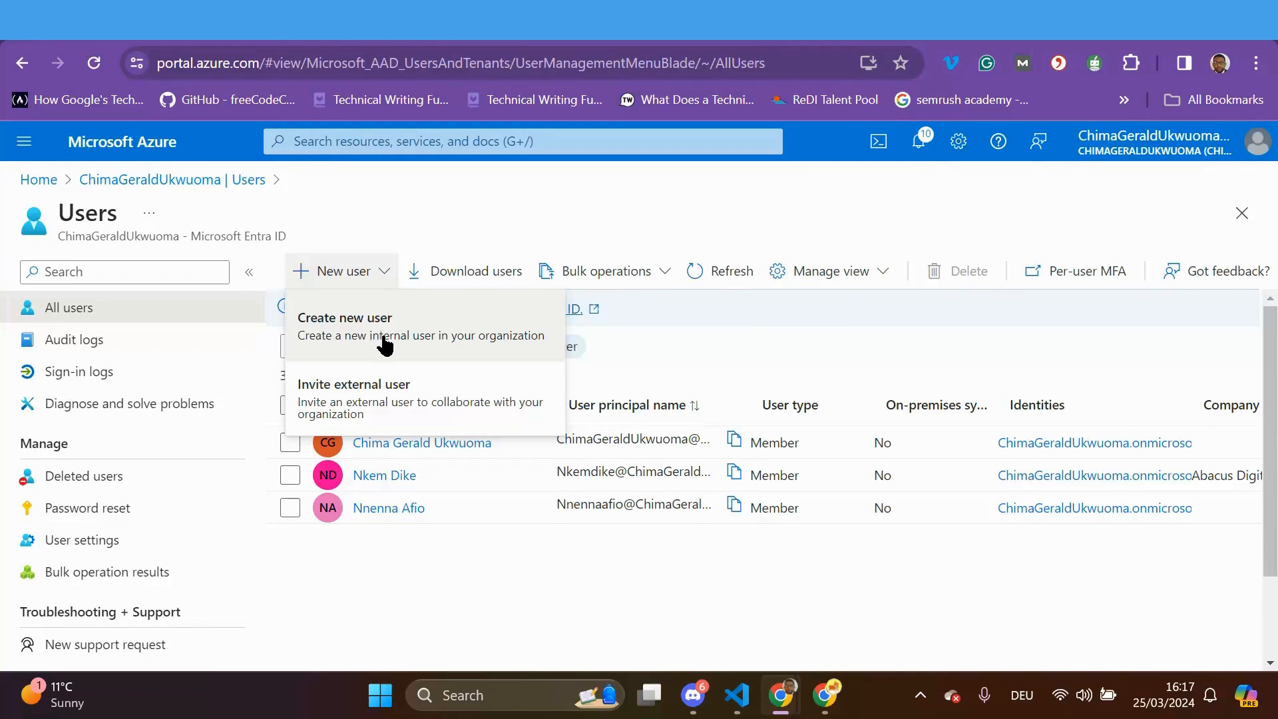
Start an external-user invitation and enter the guest's e-mail address and full display name
{"action": "left_click", "coordinate": [356, 408]}
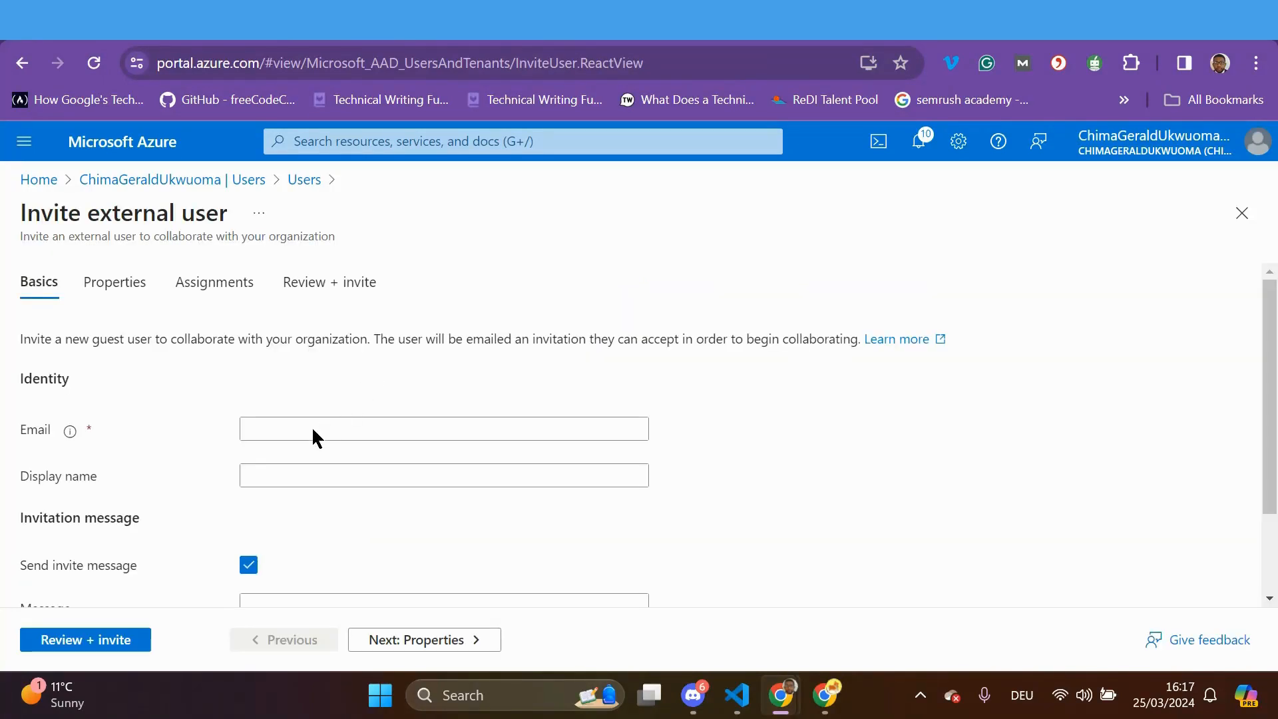
{"action": "left_click", "coordinate": [279, 433]}
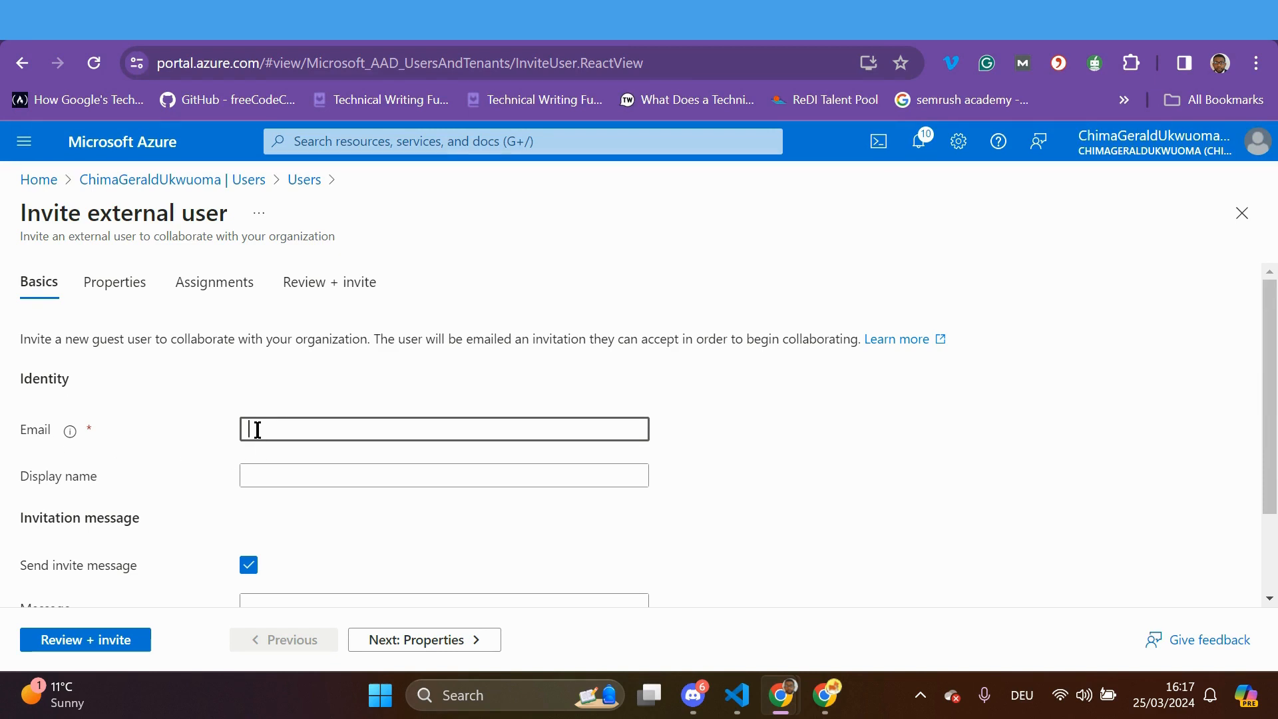
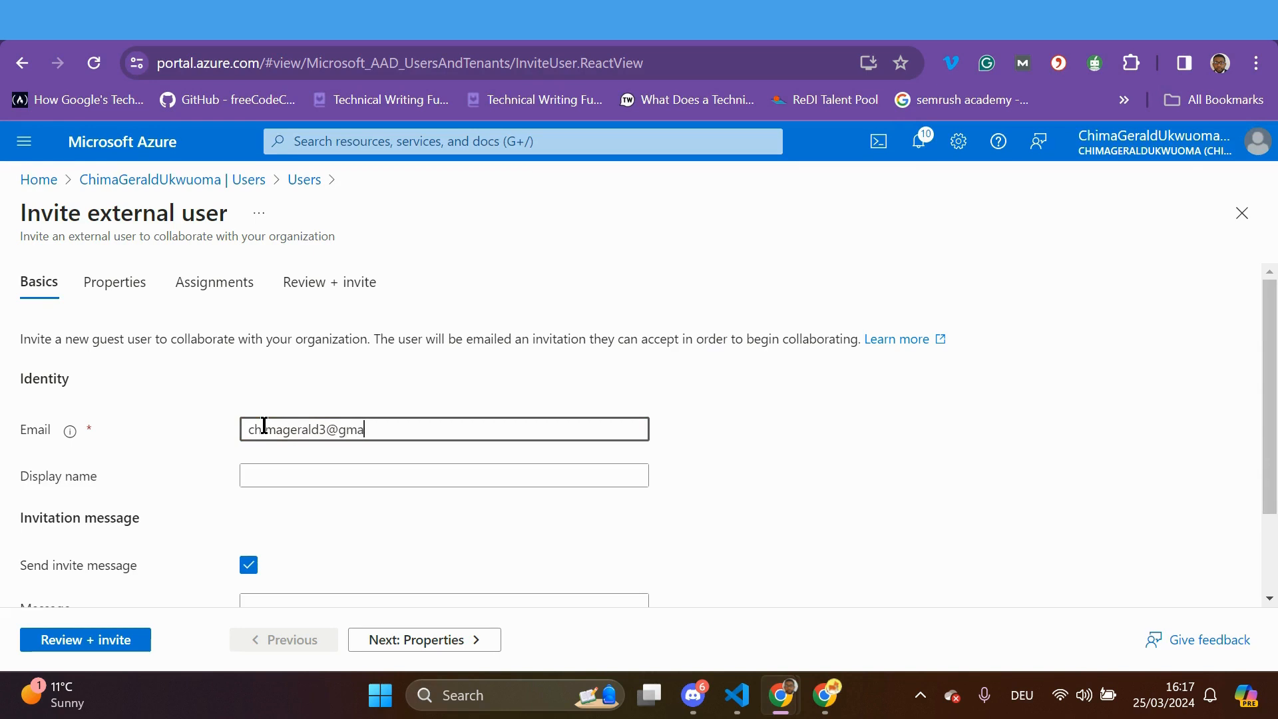
{"action": "left_click", "coordinate": [283, 478]}
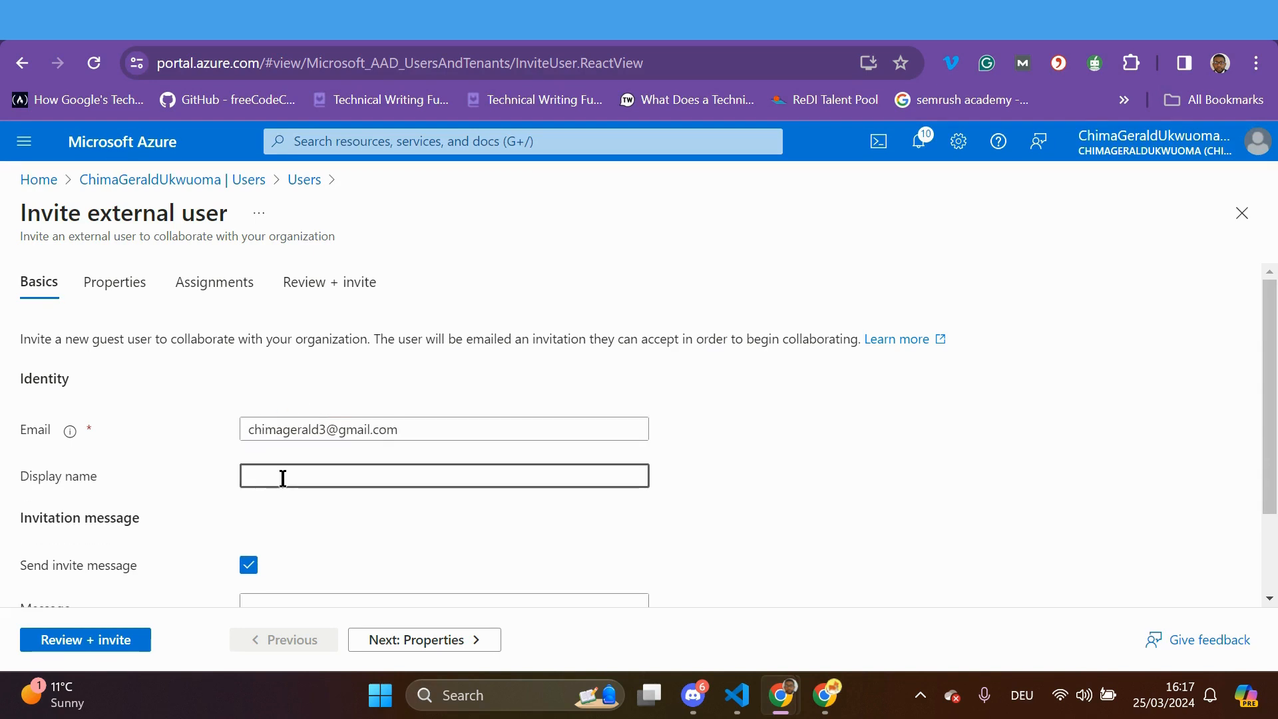
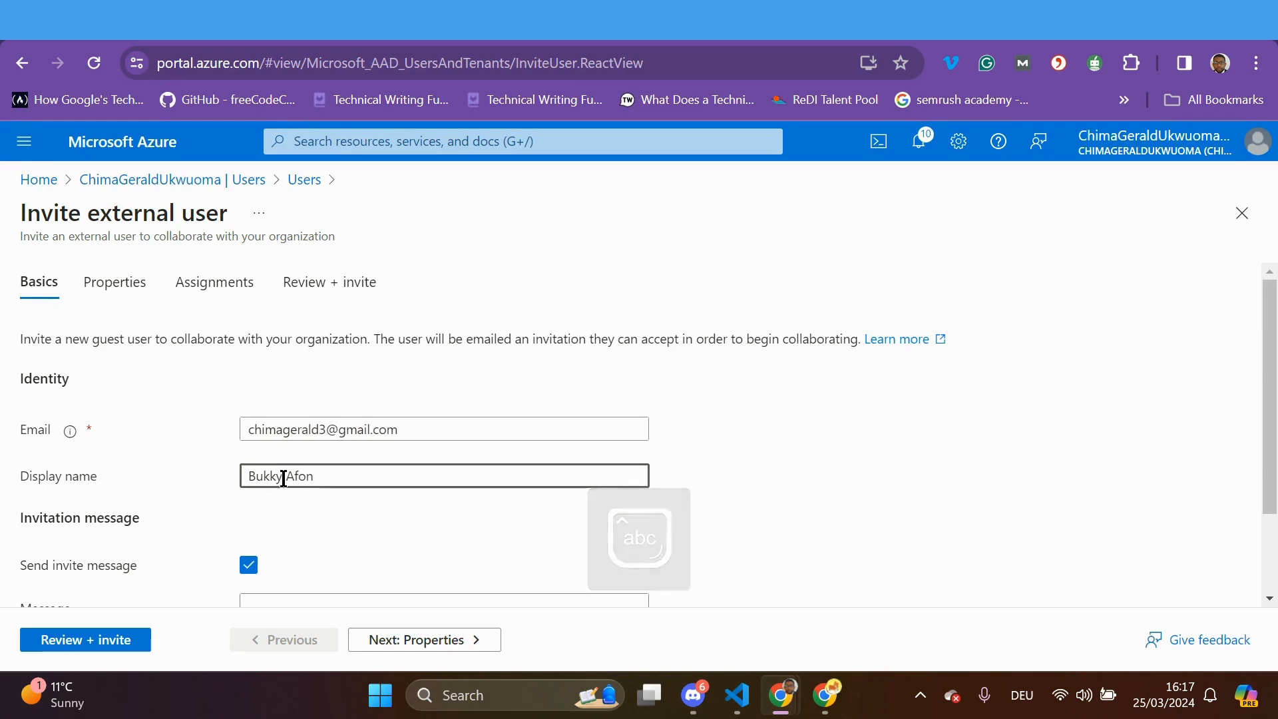
{"action": "scroll", "coordinate": [313, 499], "scroll_direction": "down", "scroll_amount": 2}
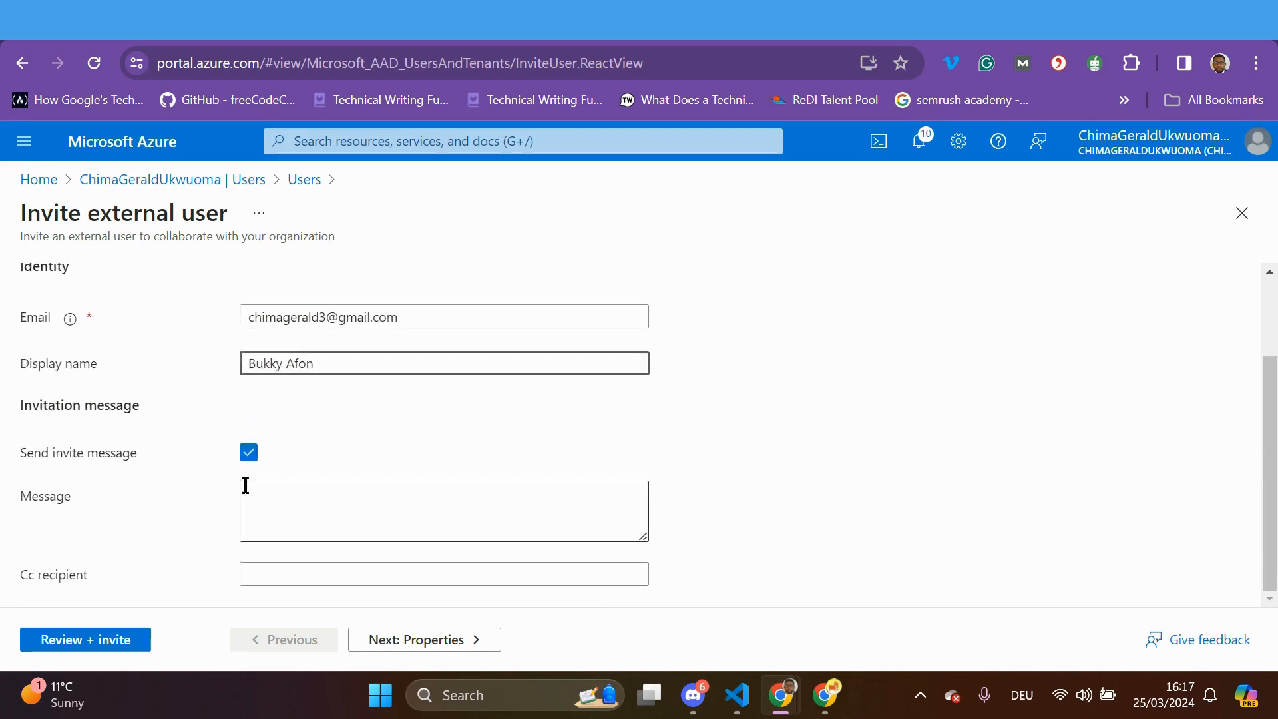
Start the invitation message with a greeting and 'We have accepted the contract with your company.'
{"action": "left_click", "coordinate": [253, 493]}
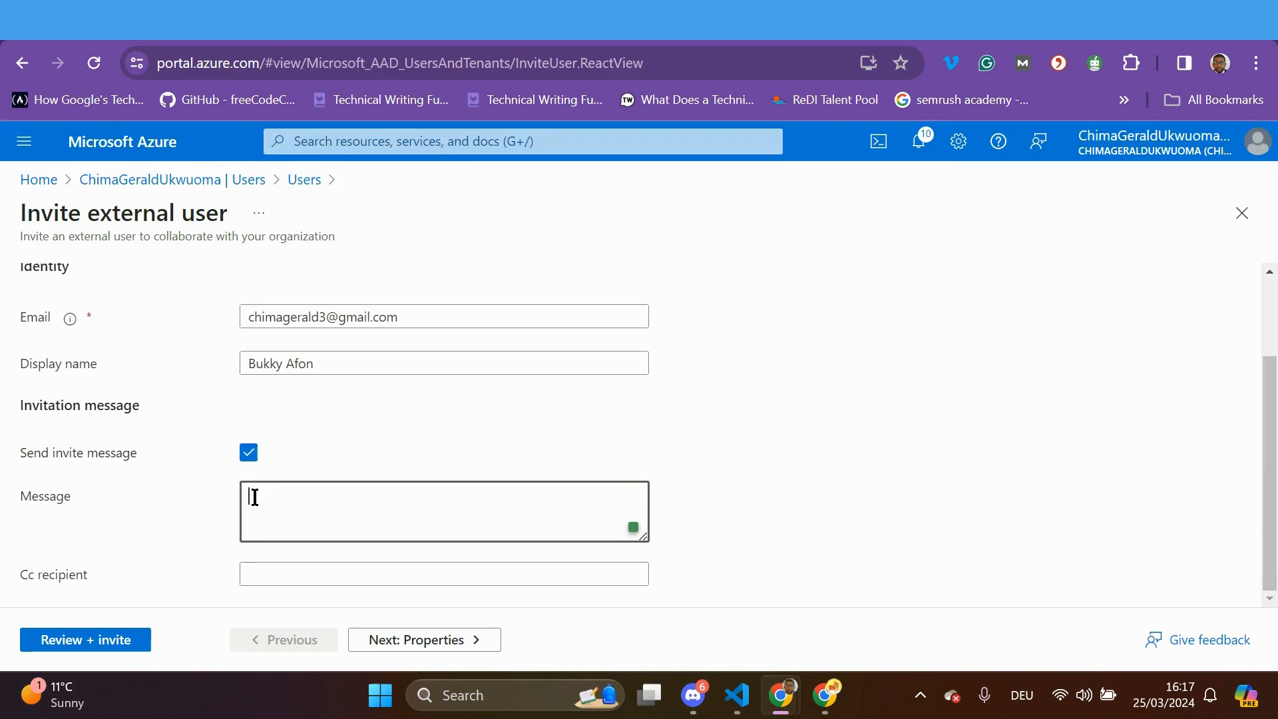
{"action": "type", "text": "HDear"}
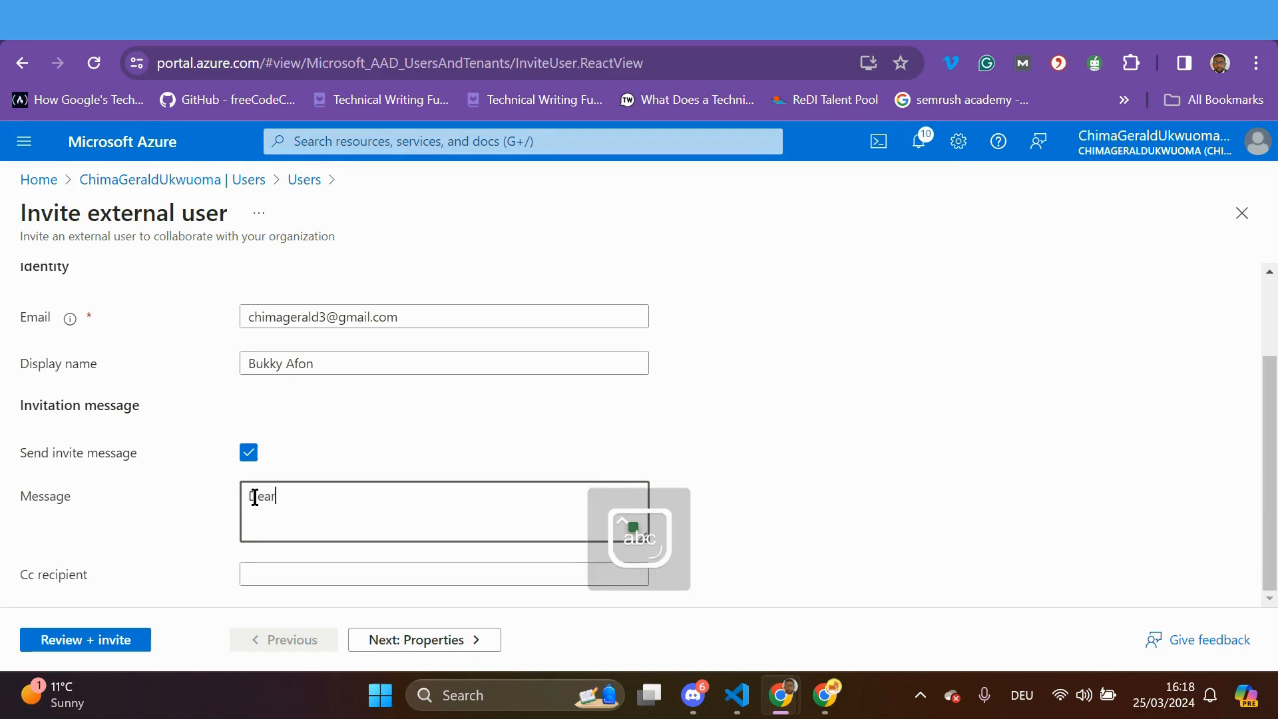
{"action": "type", "text": " Bukky,"}
{"action": "key", "text": "Return"}
{"action": "type", "text": "Y"}
{"action": "key", "text": "Caps_Lock"}
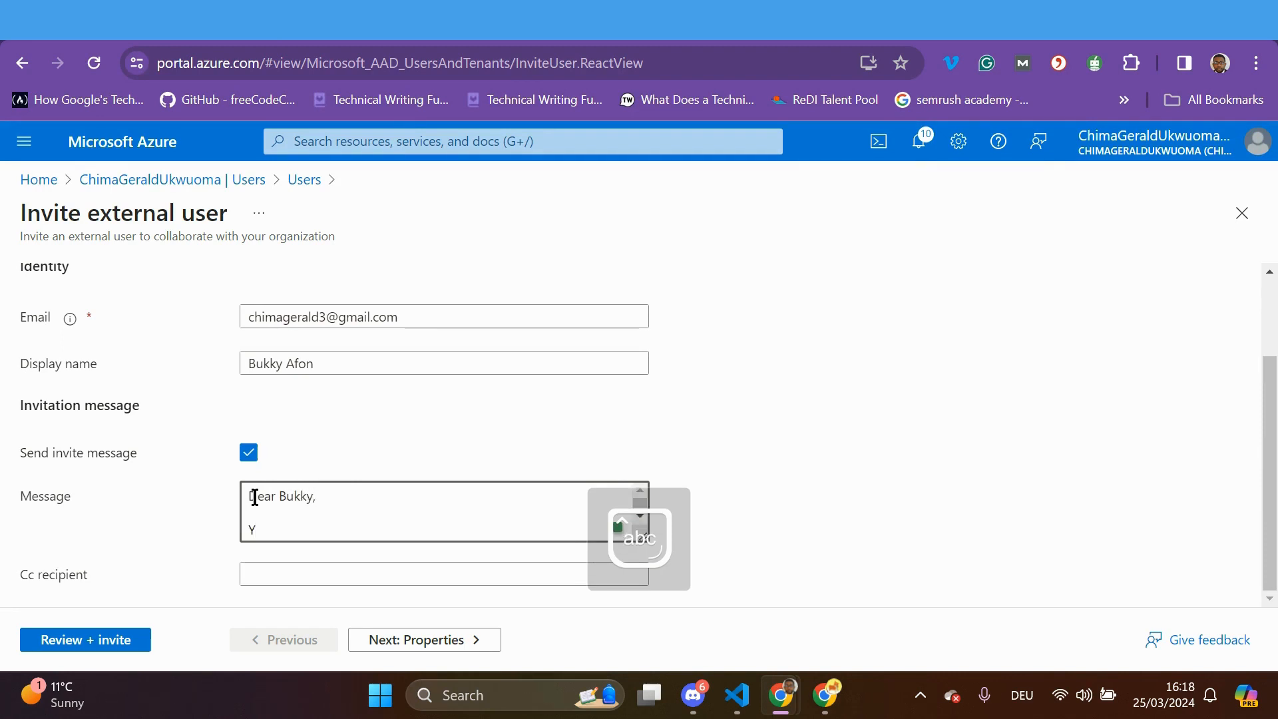
{"action": "key", "text": "BackSpace"}
{"action": "key", "text": "Caps_Lock"}
{"action": "type", "text": "Y"}
{"action": "key", "text": "Caps_Lock"}
{"action": "type", "text": "our contract "}
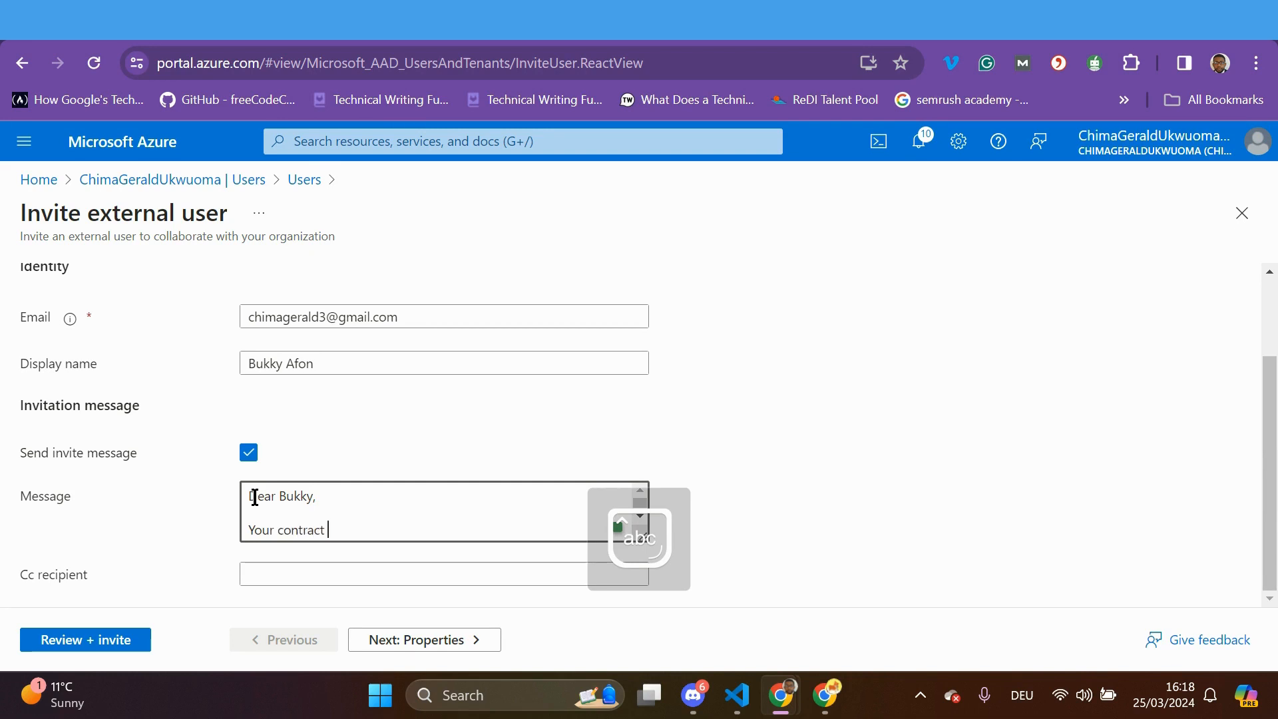
{"action": "type", "text": "y´with"}
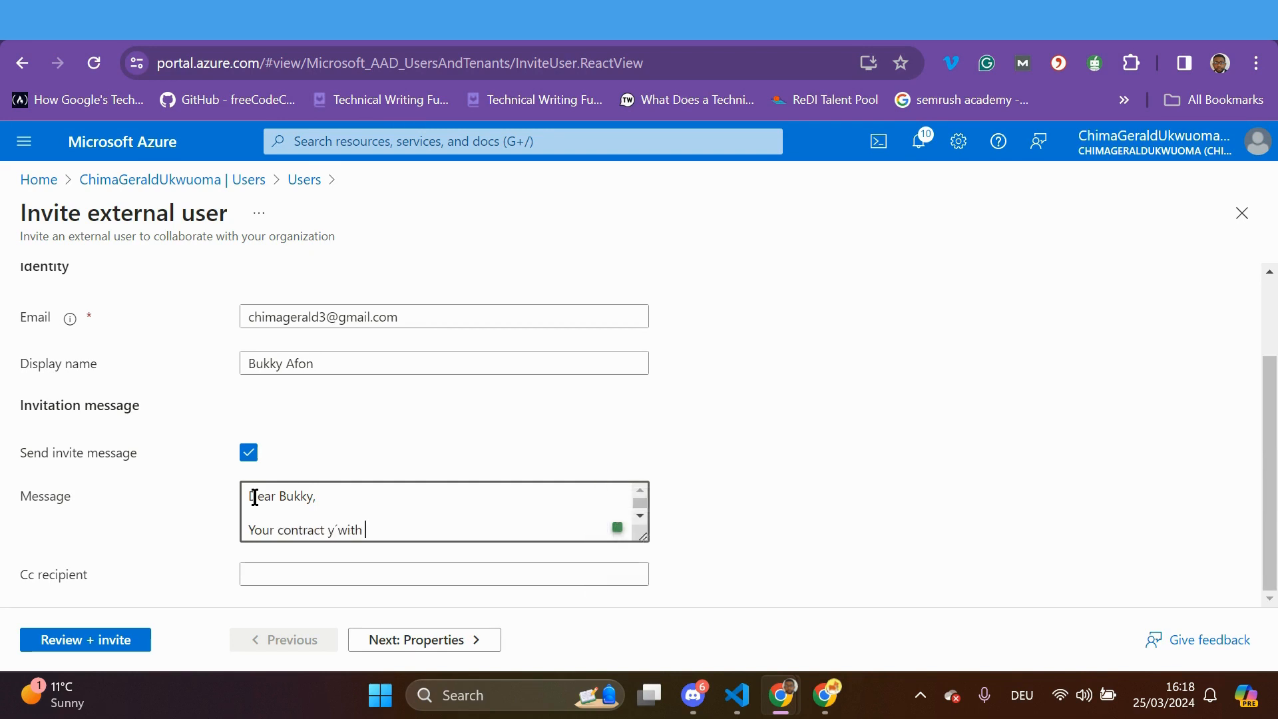
{"action": "key", "text": "BackSpace"}
{"action": "key", "text": "BackSpace"}
{"action": "key", "text": "BackSpace"}
{"action": "key", "text": "BackSpace"}
{"action": "key", "text": "BackSpace"}
{"action": "key", "text": "BackSpace"}
{"action": "key", "text": "BackSpace"}
{"action": "type", "text": "wi"}
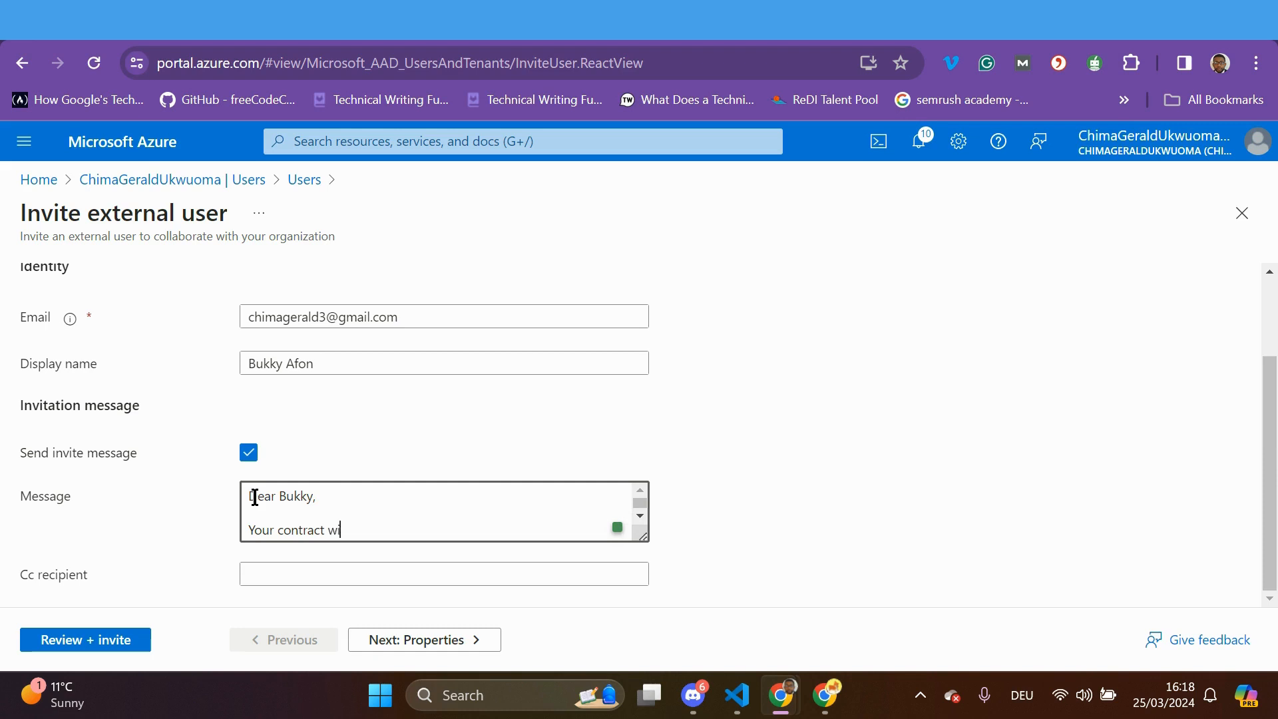
{"action": "type", "text": "th your company is "}
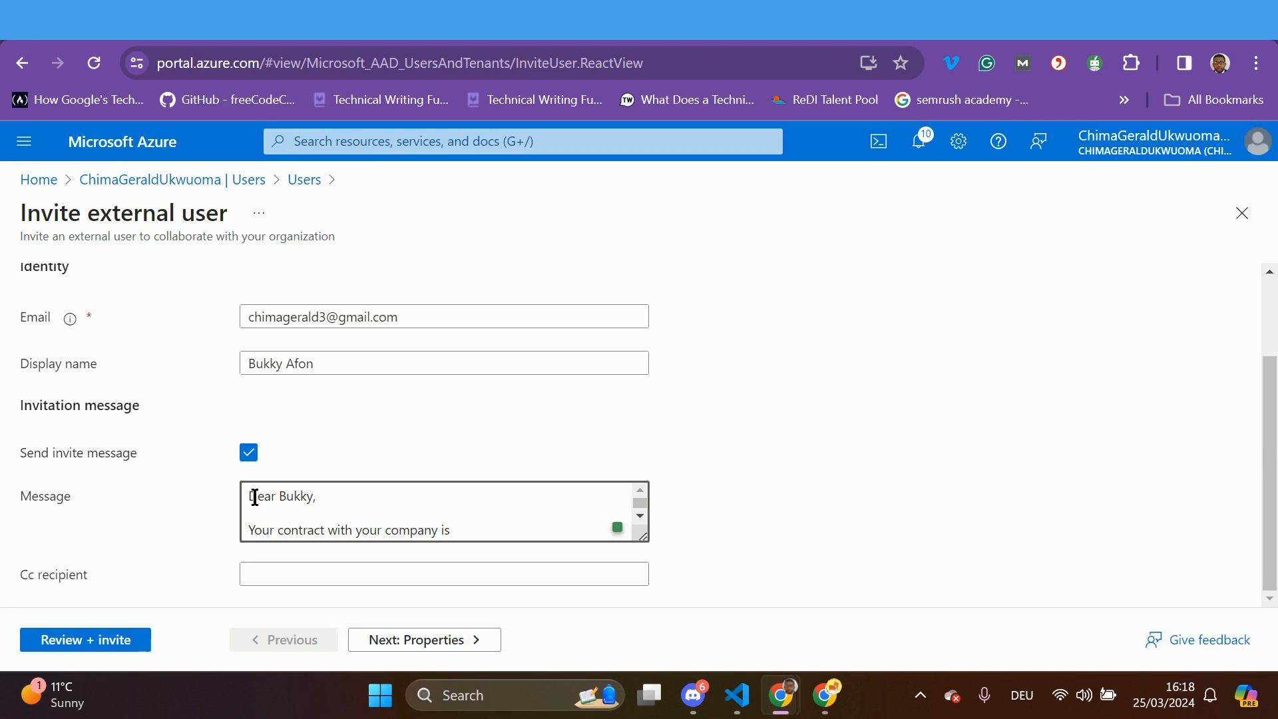
{"action": "type", "text": "granted"}
{"action": "key", "text": "BackSpace"}
{"action": "key", "text": "BackSpace"}
{"action": "key", "text": "BackSpace"}
{"action": "key", "text": "BackSpace"}
{"action": "key", "text": "BackSpace"}
{"action": "key", "text": "BackSpace"}
{"action": "key", "text": "BackSpace"}
{"action": "key", "text": "BackSpace"}
{"action": "key", "text": "BackSpace"}
{"action": "key", "text": "BackSpace"}
{"action": "key", "text": "BackSpace"}
{"action": "key", "text": "BackSpace"}
{"action": "key", "text": "BackSpace"}
{"action": "key", "text": "BackSpace"}
{"action": "key", "text": "BackSpace"}
{"action": "key", "text": "BackSpace"}
{"action": "key", "text": "BackSpace"}
{"action": "key", "text": "BackSpace"}
{"action": "key", "text": "BackSpace"}
{"action": "key", "text": "BackSpace"}
{"action": "key", "text": "BackSpace"}
{"action": "key", "text": "BackSpace"}
{"action": "key", "text": "BackSpace"}
{"action": "key", "text": "BackSpace"}
{"action": "key", "text": "BackSpace"}
{"action": "key", "text": "BackSpace"}
{"action": "key", "text": "BackSpace"}
{"action": "key", "text": "BackSpace"}
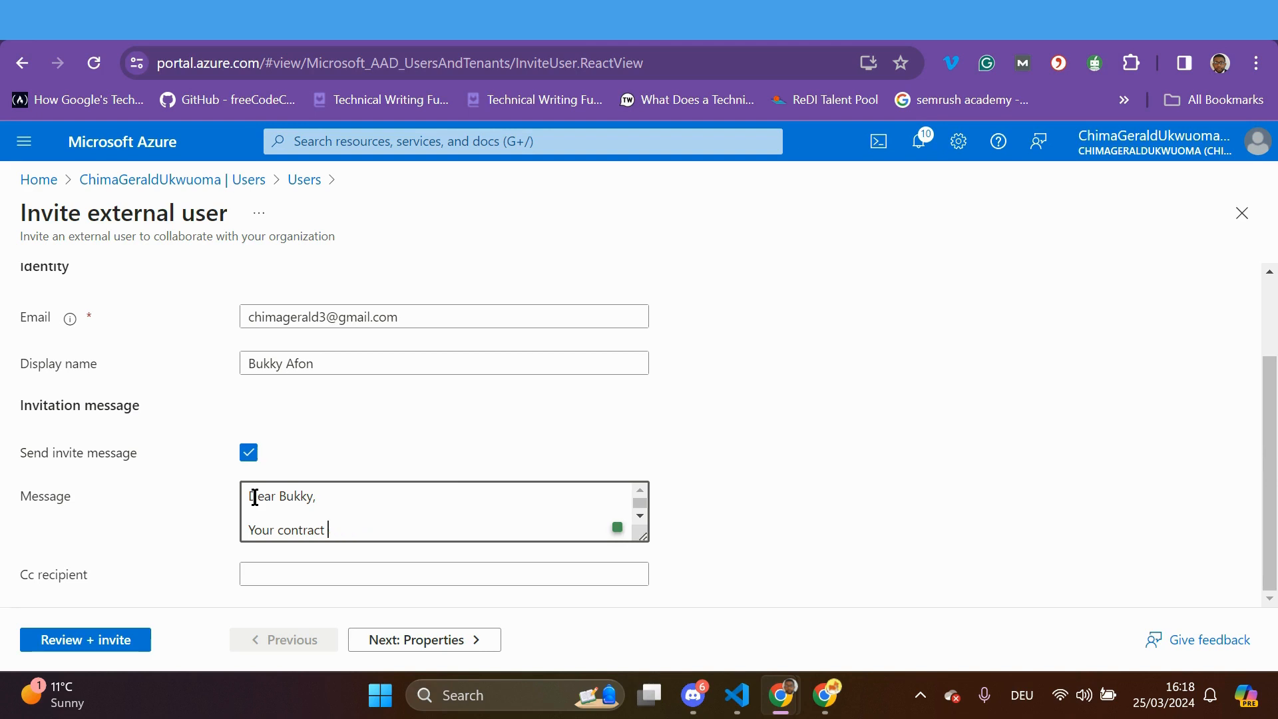
{"action": "key", "text": "BackSpace"}
{"action": "key", "text": "BackSpace"}
{"action": "key", "text": "BackSpace"}
{"action": "key", "text": "BackSpace"}
{"action": "key", "text": "BackSpace"}
{"action": "key", "text": "BackSpace"}
{"action": "key", "text": "BackSpace"}
{"action": "key", "text": "BackSpace"}
{"action": "key", "text": "Caps_Lock"}
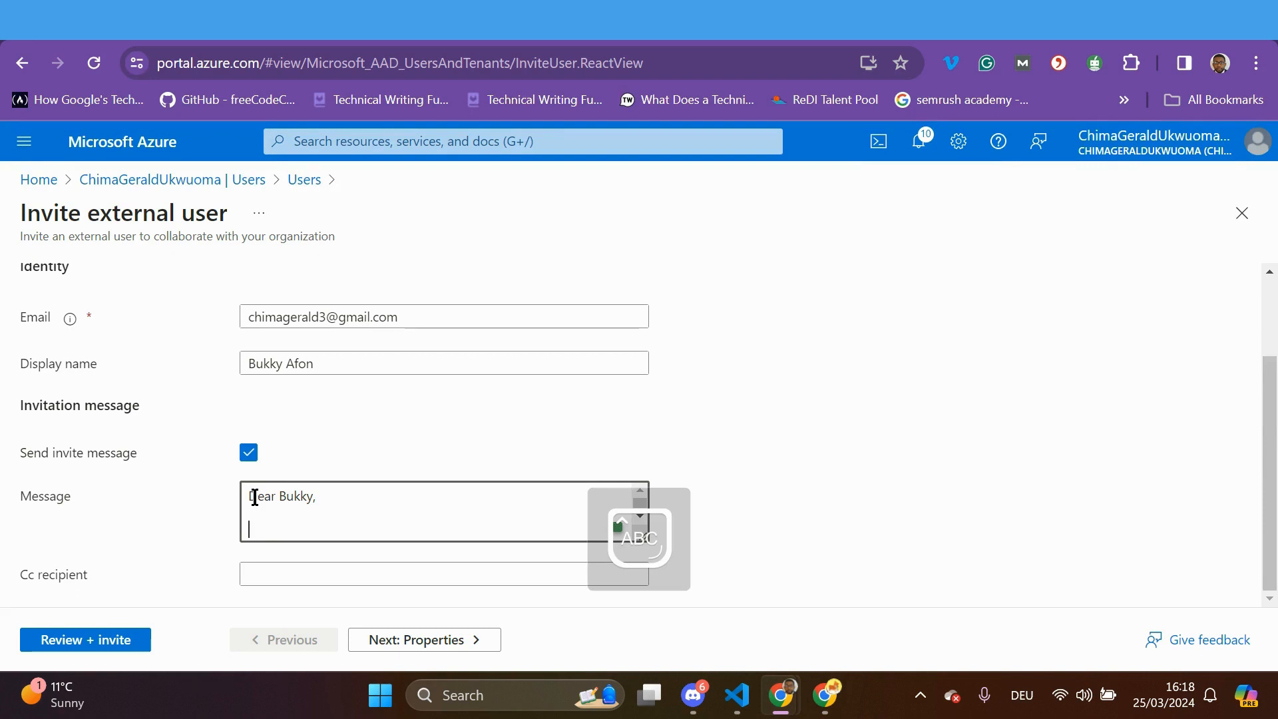
{"action": "key", "text": "Caps_Lock"}
{"action": "type", "text": "We have accepted the"}
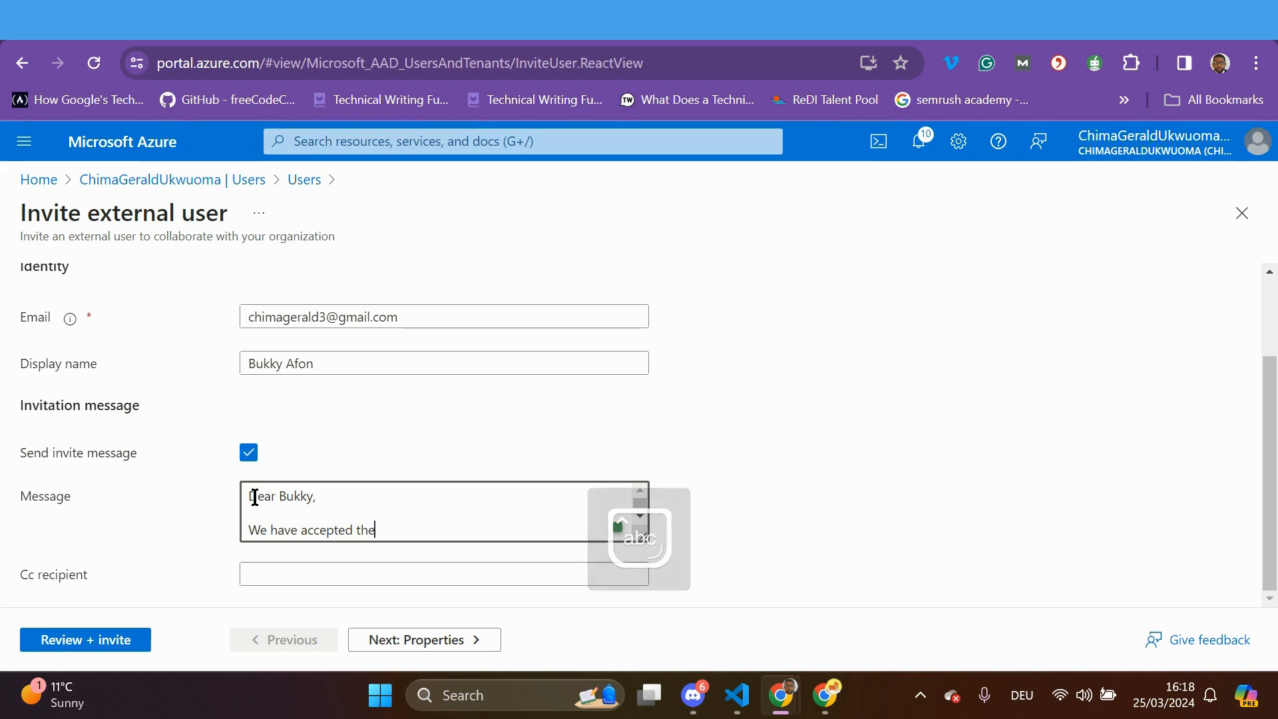
{"action": "type", "text": " contract "}
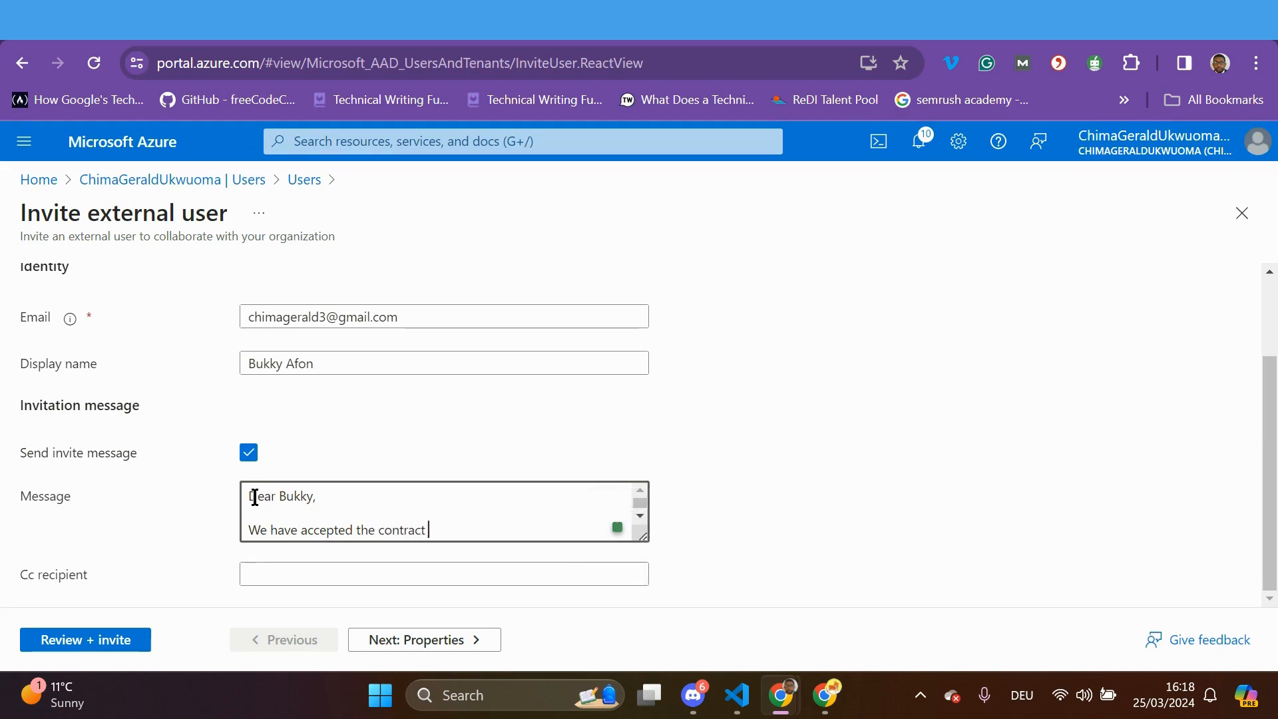
{"action": "type", "text": "with your company"}
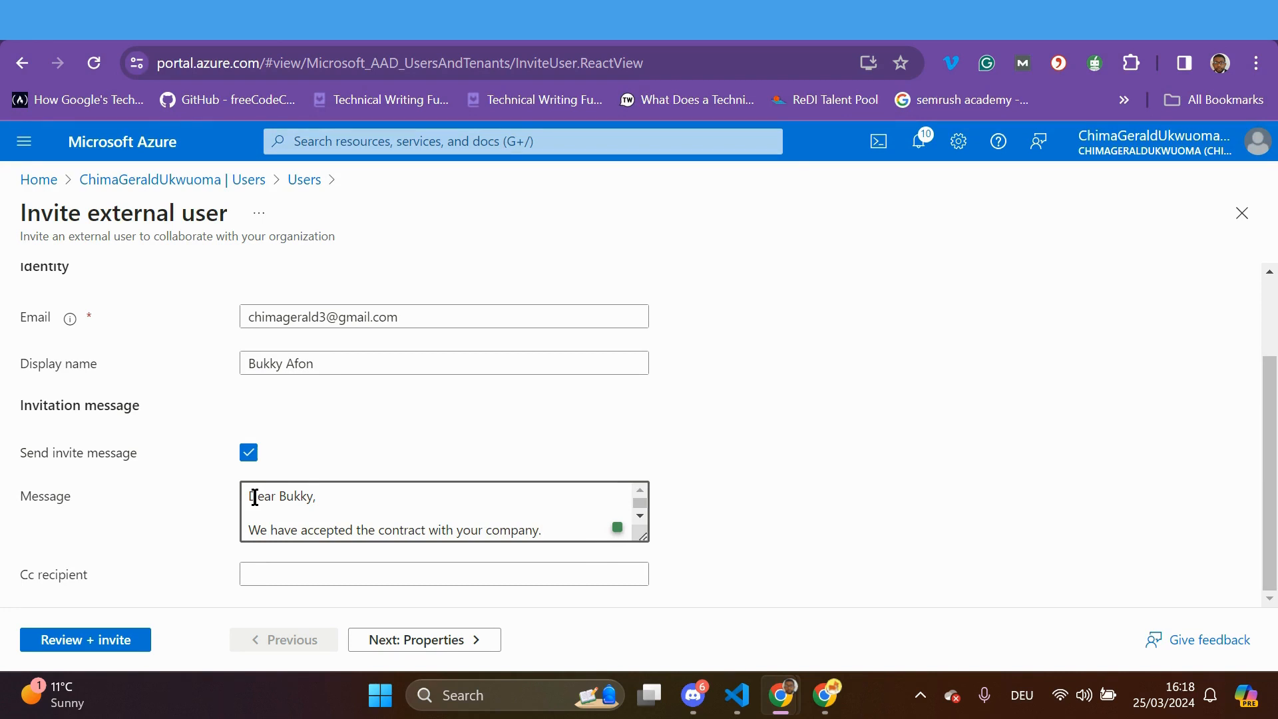
{"action": "type", "text": "."}
Sign off the message with 'Kind regards,' and 'Trivia waves' on separate lines
{"action": "key", "text": "Return"}
{"action": "key", "text": "Return"}
{"action": "key", "text": "Caps_Lock"}
{"action": "type", "text": "K"}
{"action": "key", "text": "Caps_Lock"}
{"action": "type", "text": "in"}
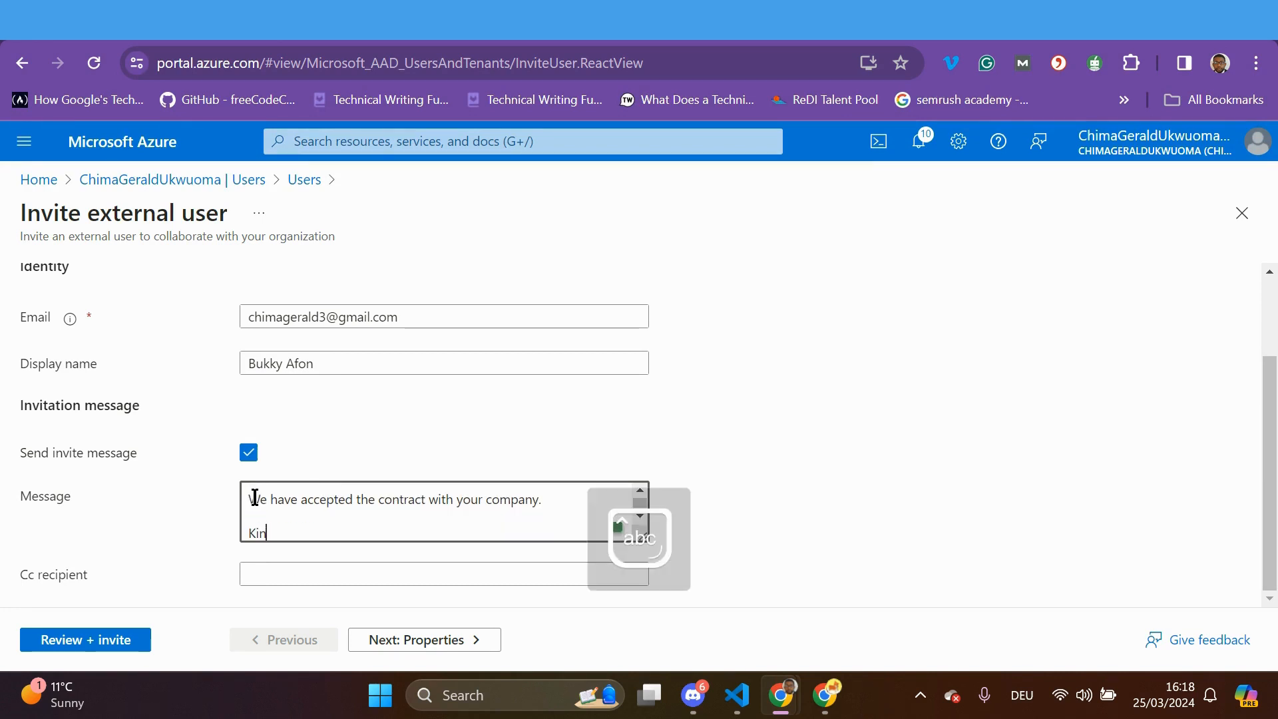
{"action": "type", "text": "d regards,"}
{"action": "key", "text": "Return"}
{"action": "key", "text": "Caps_Lock"}
{"action": "type", "text": "T"}
{"action": "key", "text": "Caps_Lock"}
{"action": "type", "text": "ri"}
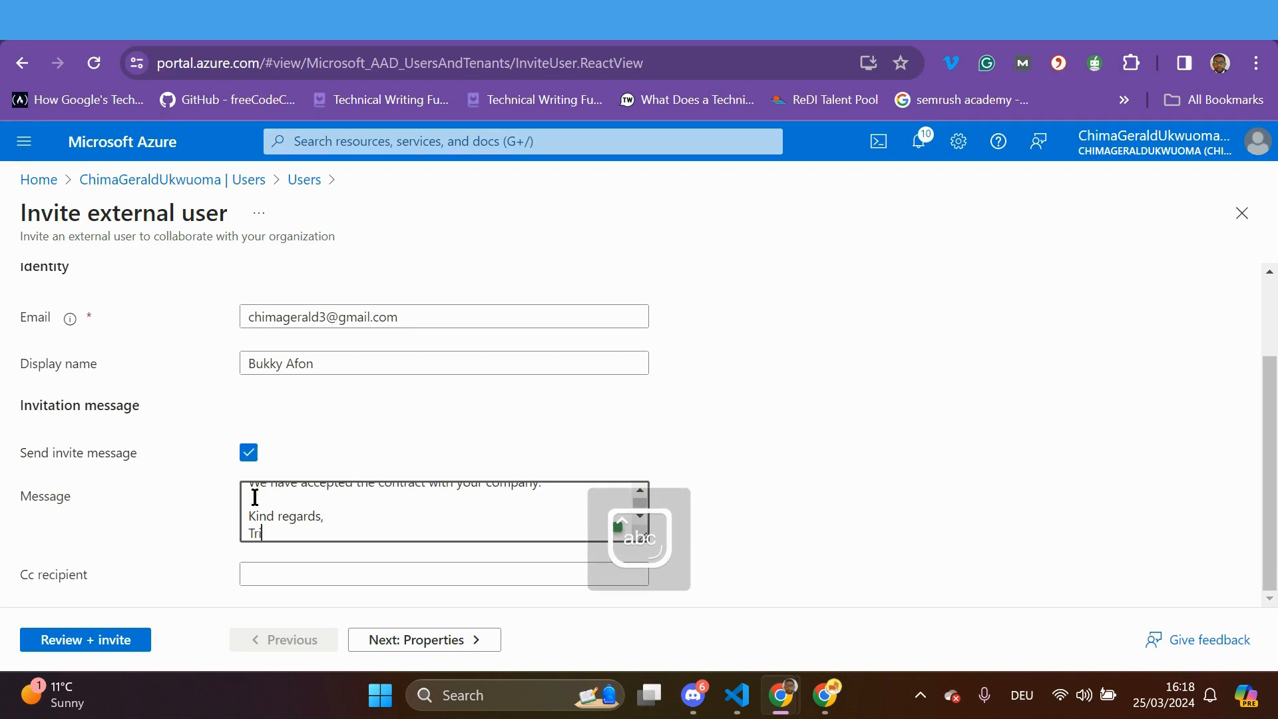
{"action": "type", "text": "via waves"}
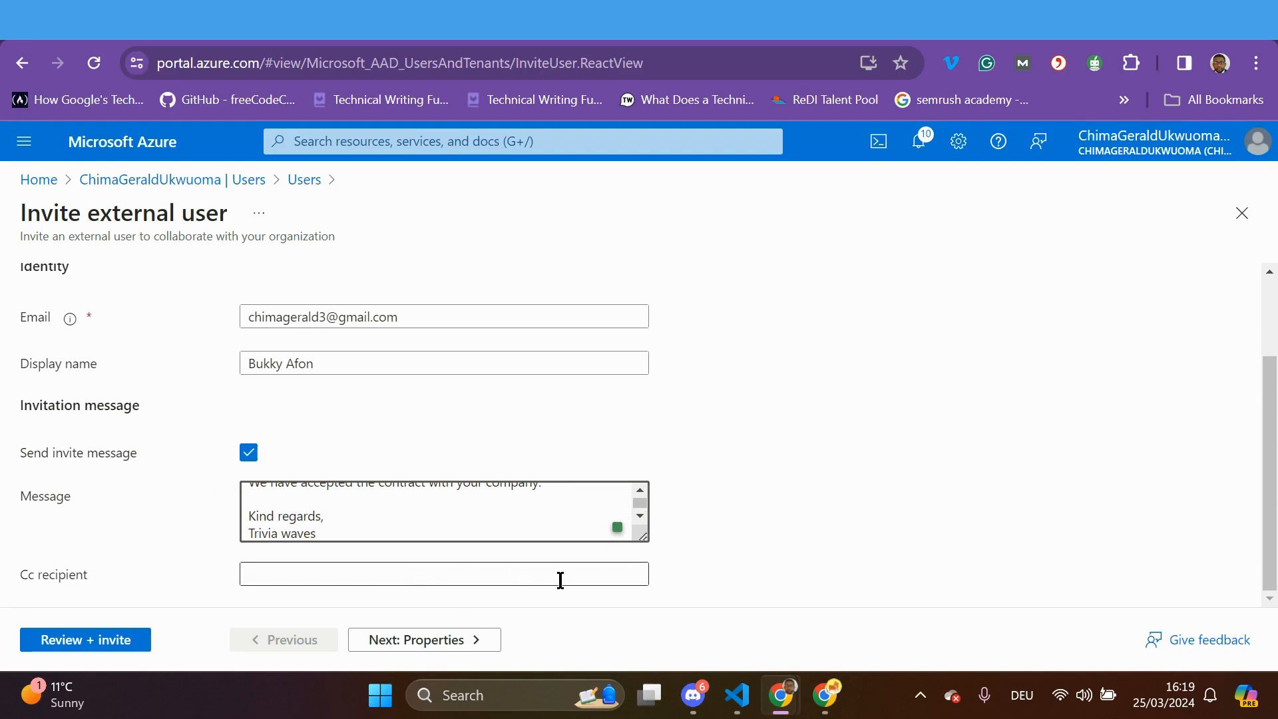
{"action": "scroll", "coordinate": [770, 507], "scroll_direction": "up", "scroll_amount": 1}
{"action": "scroll", "coordinate": [769, 500], "scroll_direction": "up", "scroll_amount": 2}
{"action": "scroll", "coordinate": [769, 500], "scroll_direction": "down", "scroll_amount": 3}
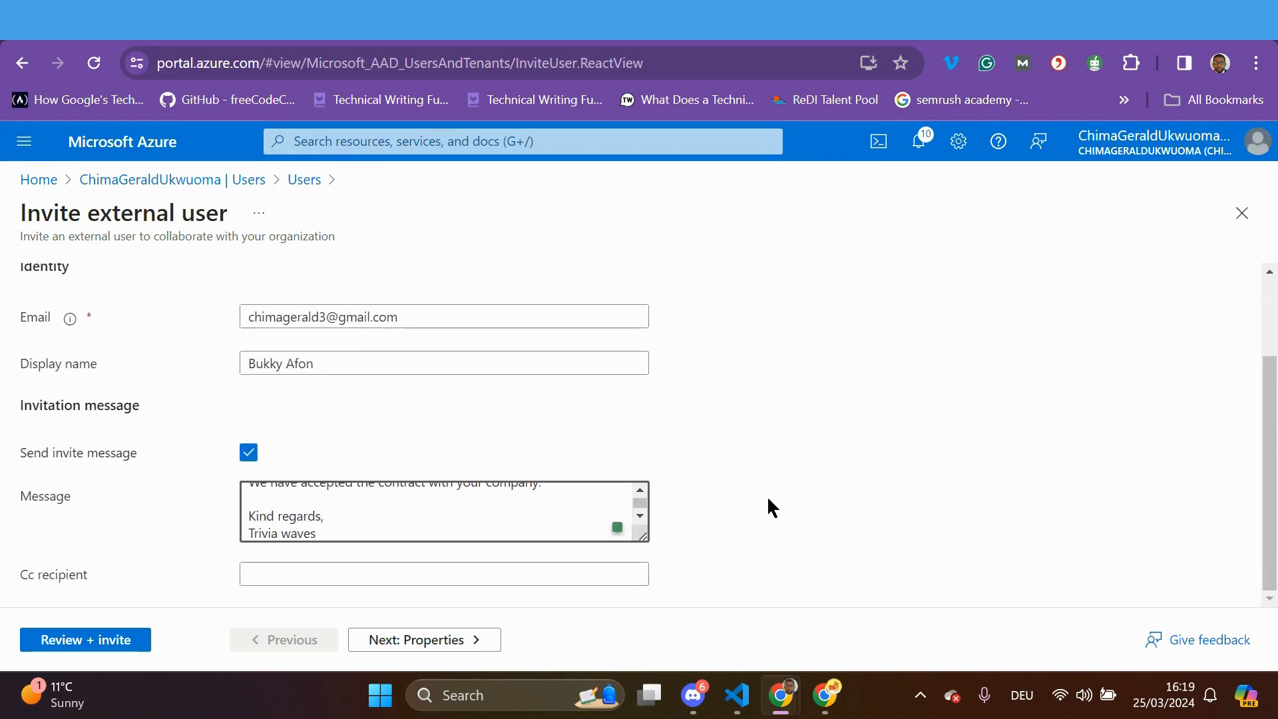
Enter the guest's first and last name and keep the user type as Guest
{"action": "left_click", "coordinate": [476, 639]}
{"action": "scroll", "coordinate": [614, 465], "scroll_direction": "up", "scroll_amount": 3}
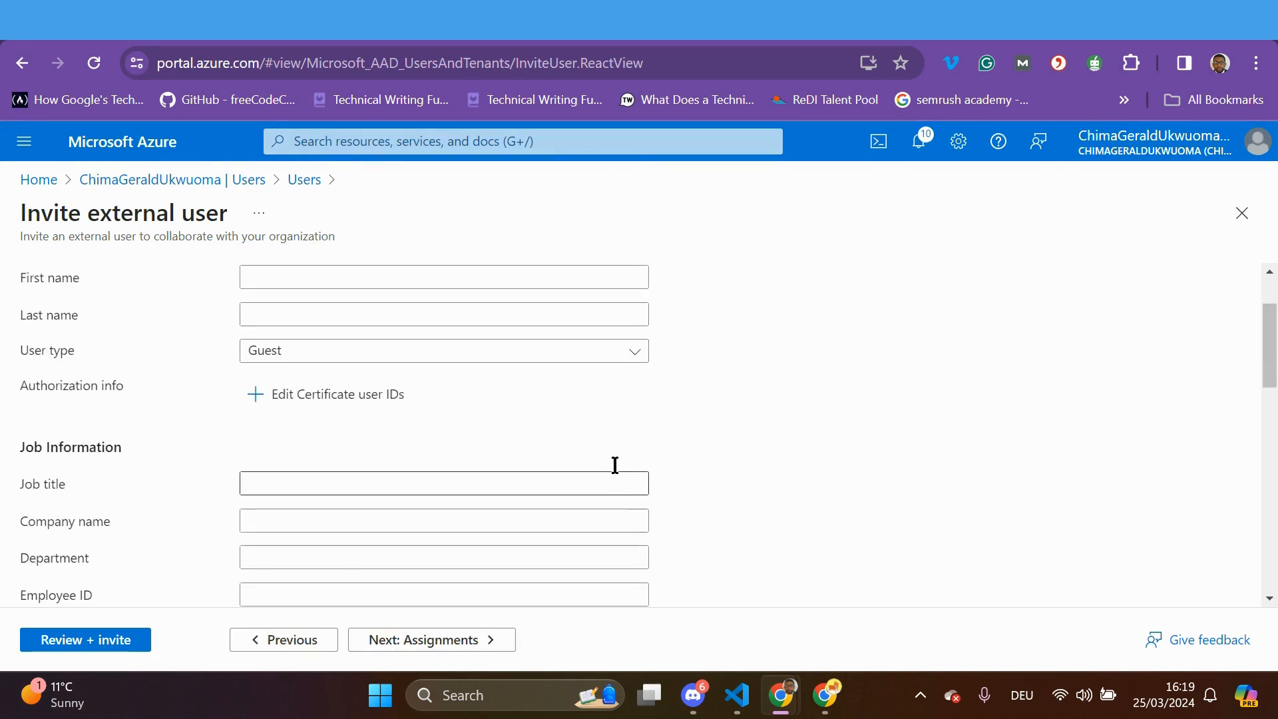
{"action": "left_click", "coordinate": [356, 379]}
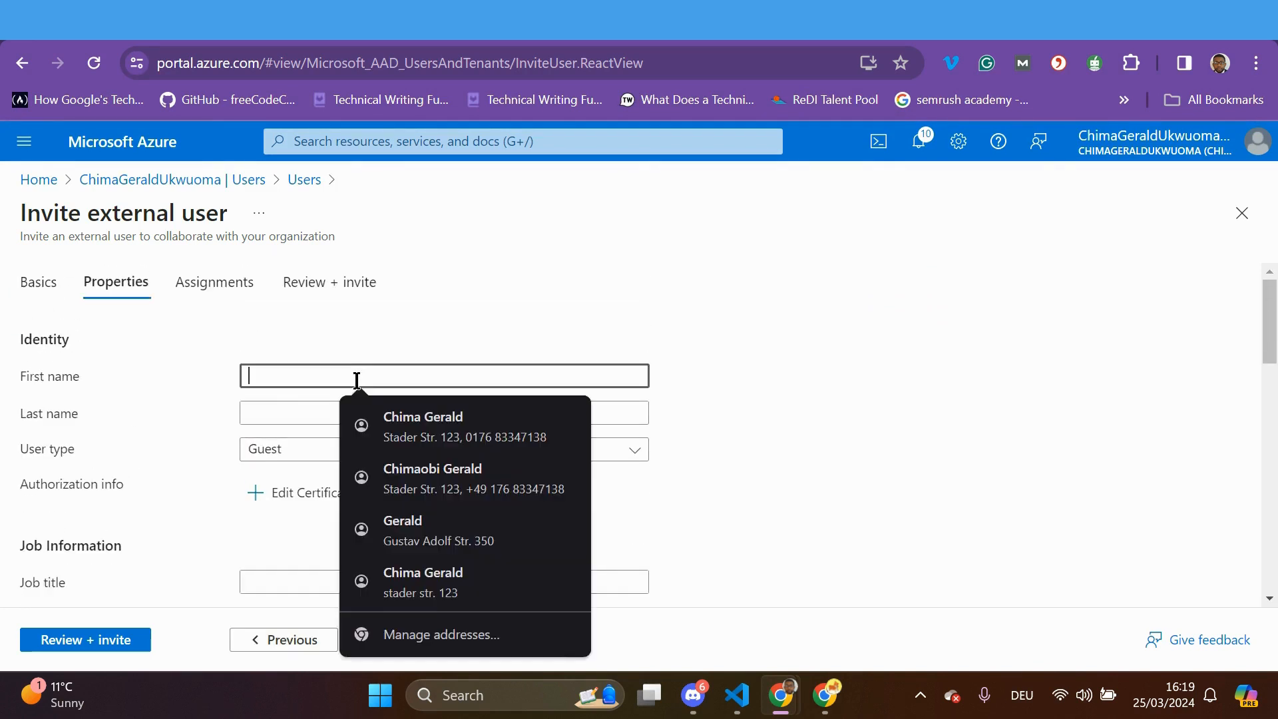
{"action": "key", "text": "Caps_Lock"}
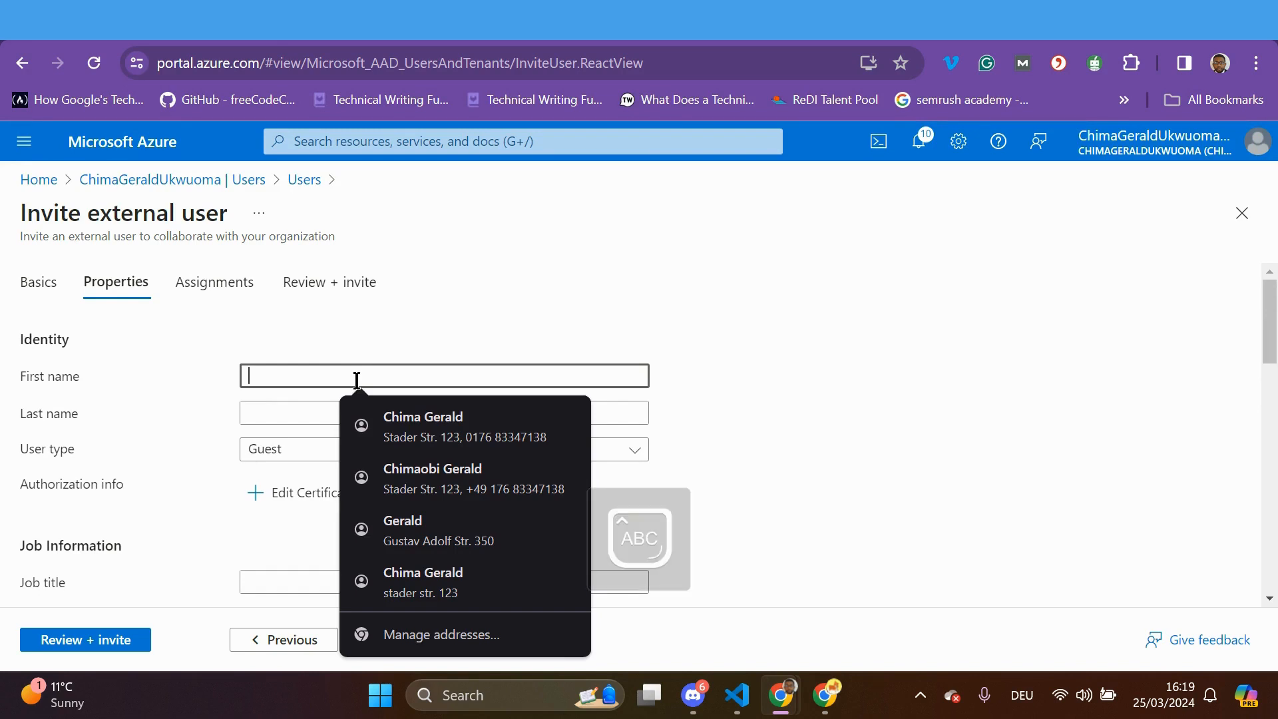
{"action": "key", "text": "Caps_Lock"}
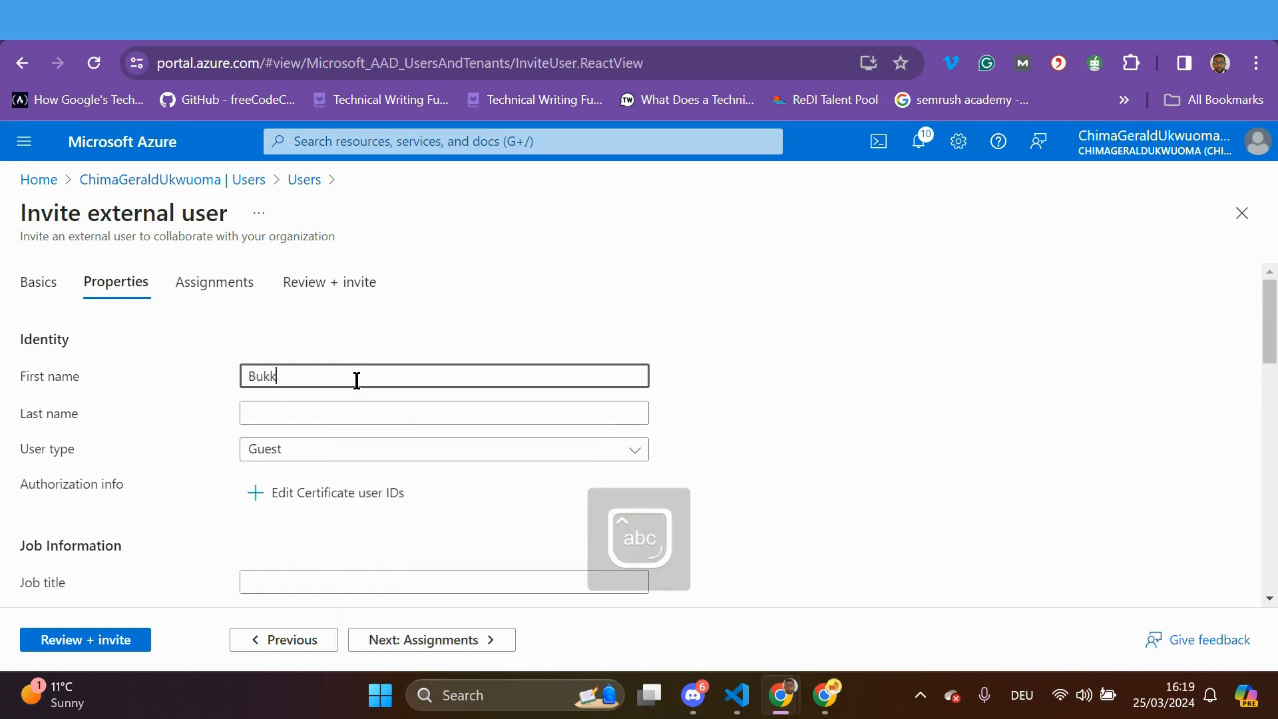
{"action": "left_click", "coordinate": [339, 411]}
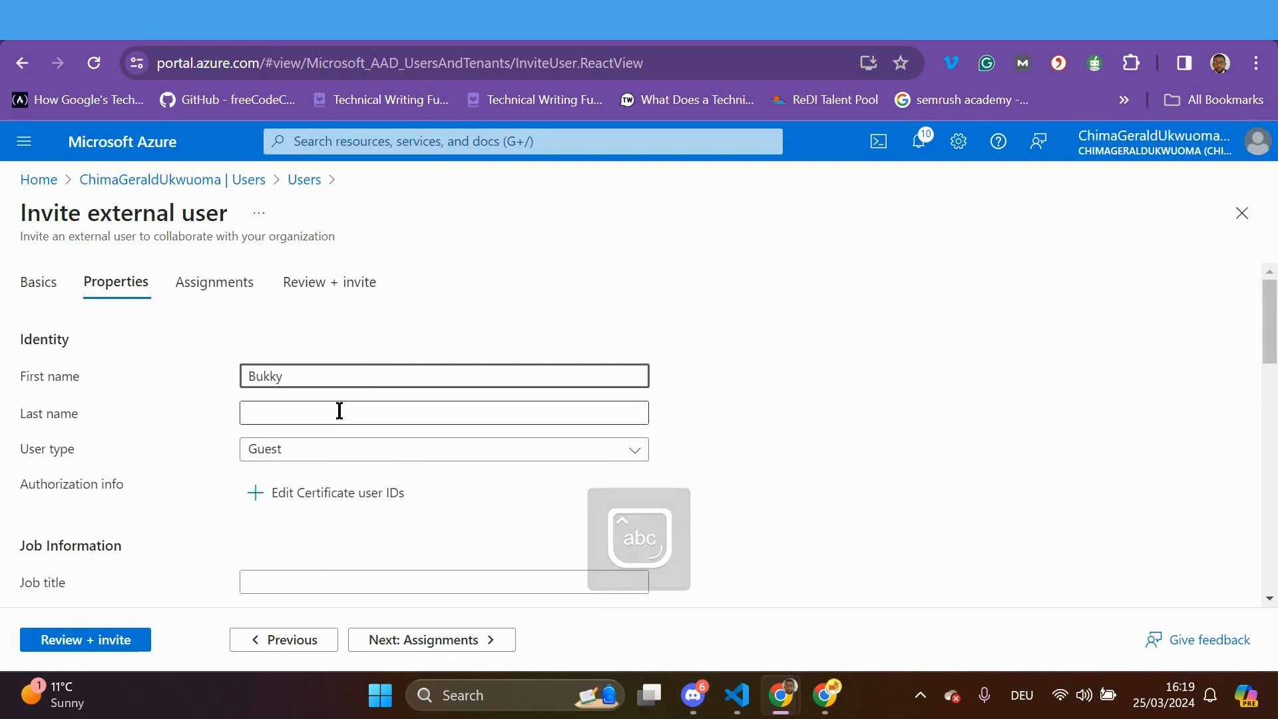
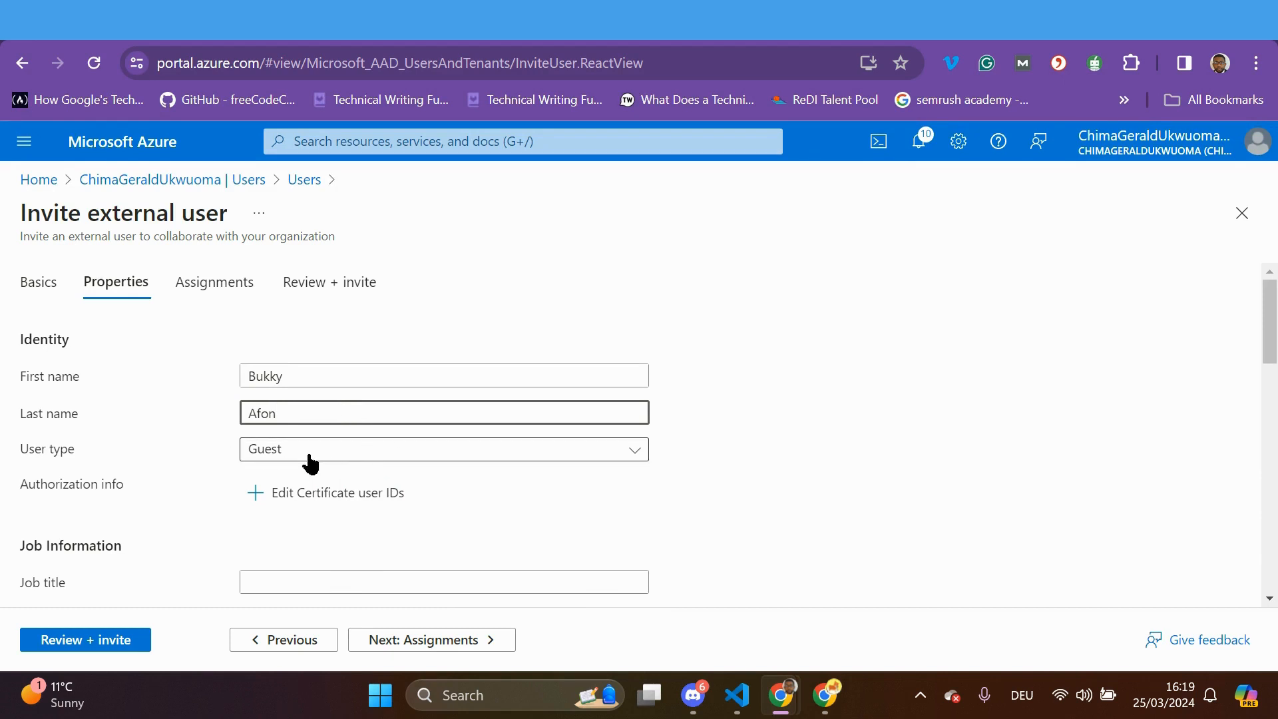
{"action": "left_click", "coordinate": [525, 462]}
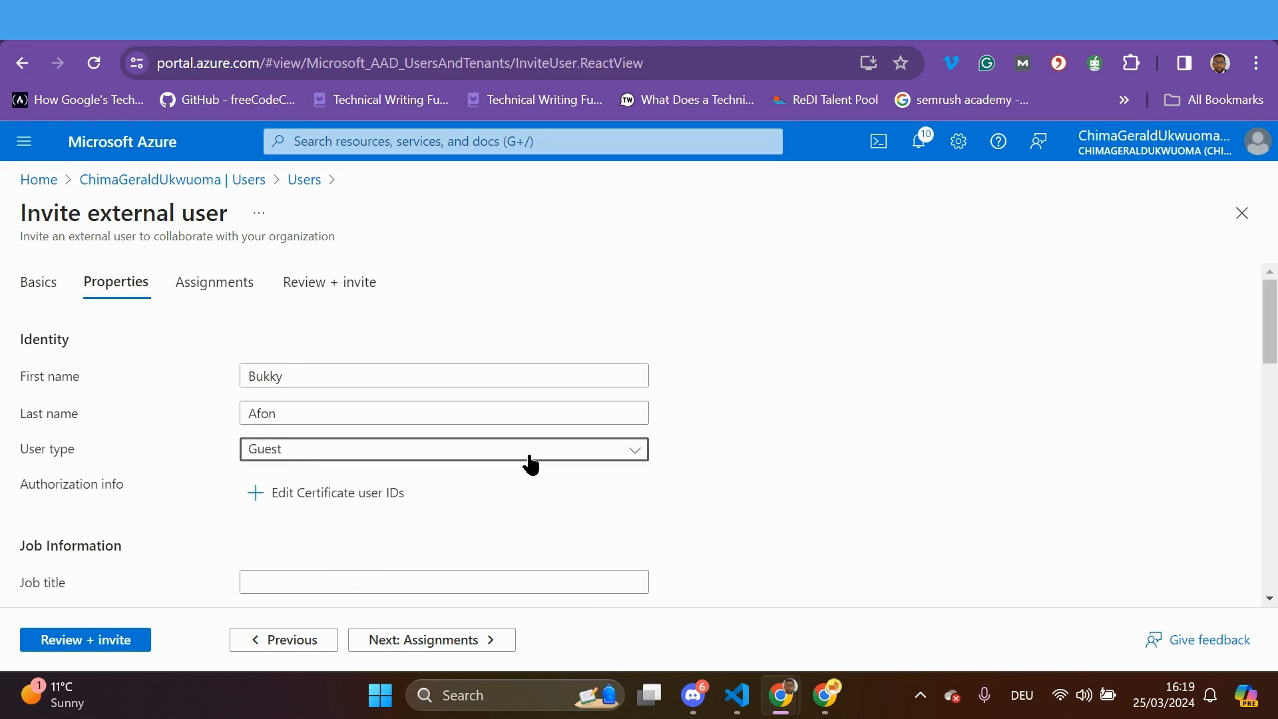
{"action": "left_click", "coordinate": [293, 519]}
{"action": "scroll", "coordinate": [486, 541], "scroll_direction": "down", "scroll_amount": 5}
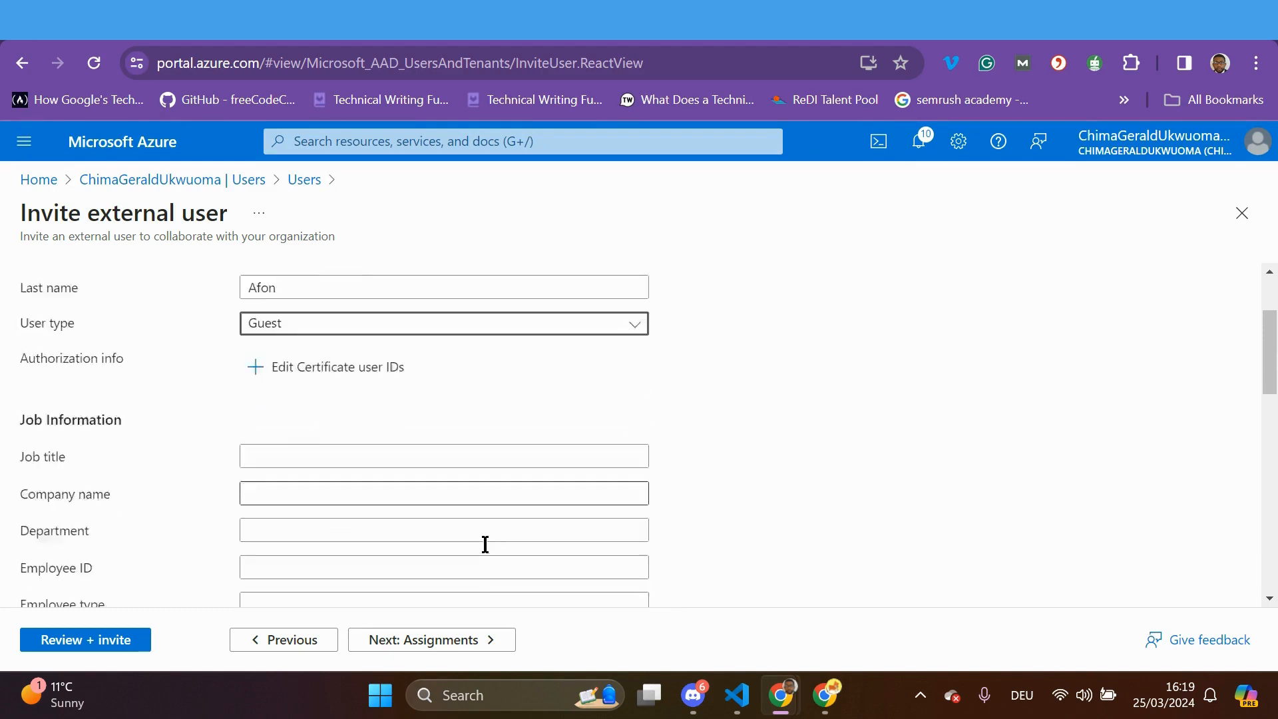
Set job title Software Developer, company Ninja and usage location Andorra
{"action": "left_click", "coordinate": [276, 288]}
{"action": "type", "text": "S"}
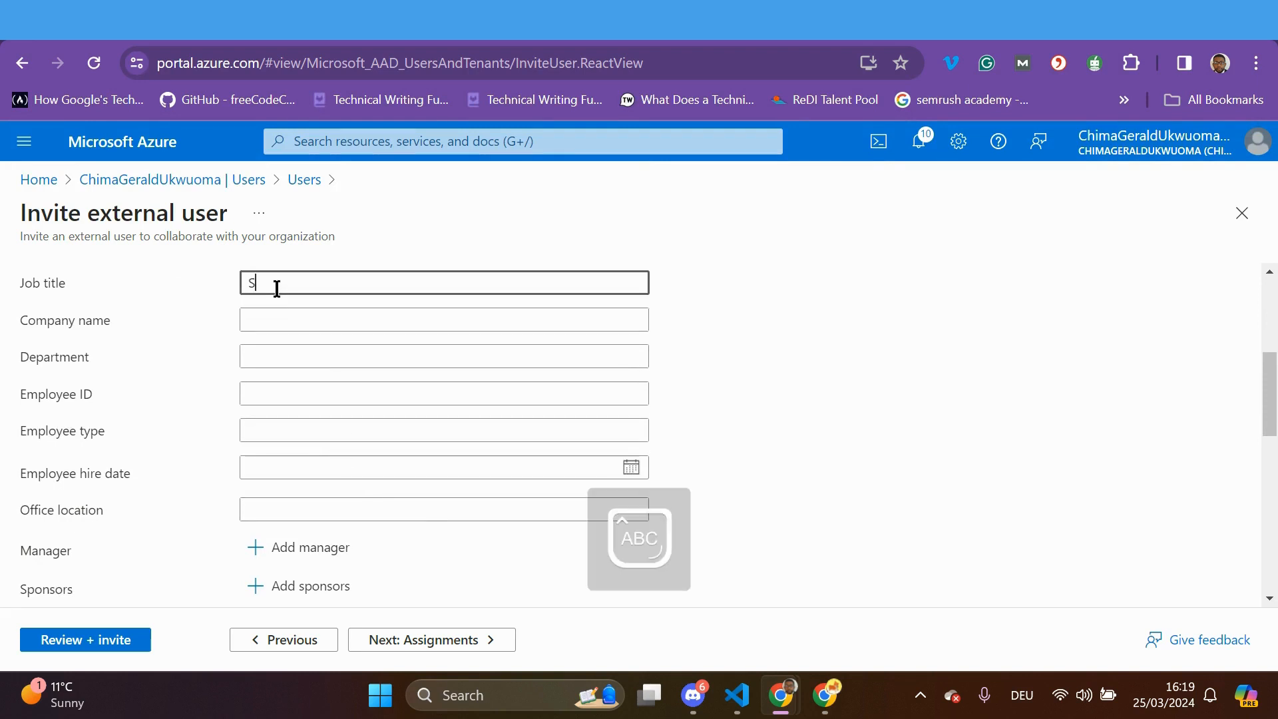
{"action": "type", "text": "oftware Developer"}
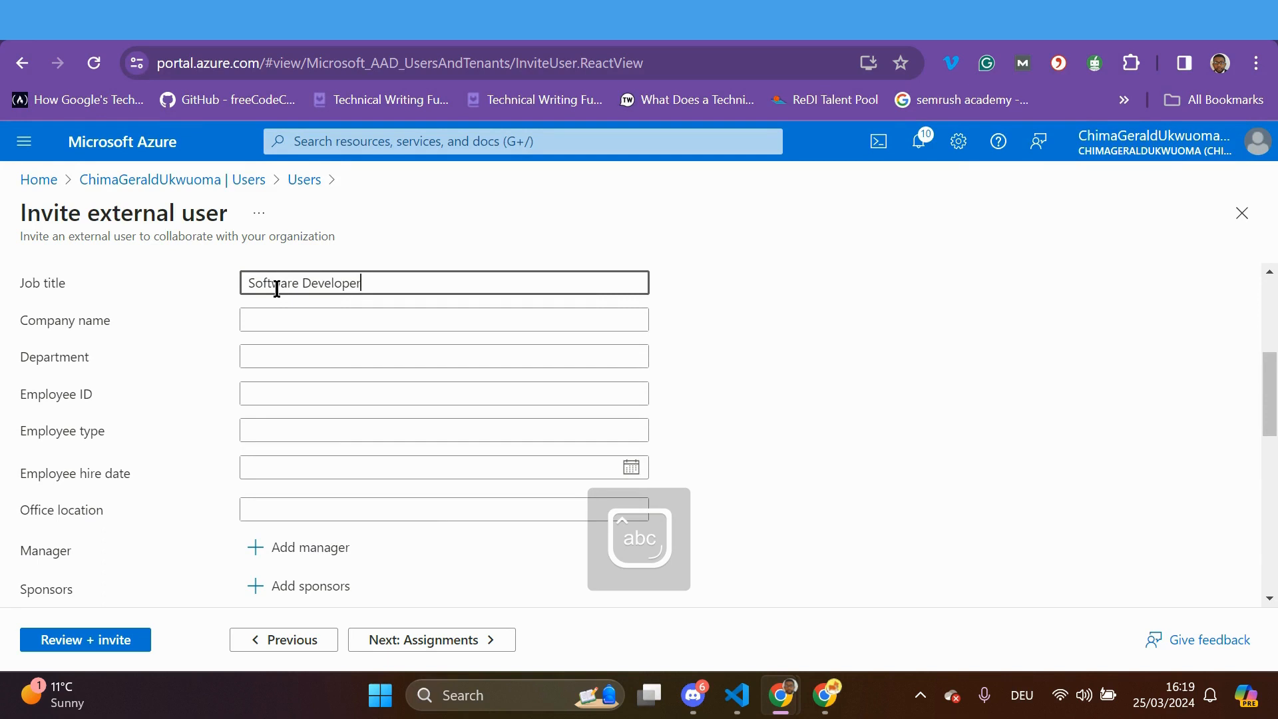
{"action": "left_click", "coordinate": [294, 321]}
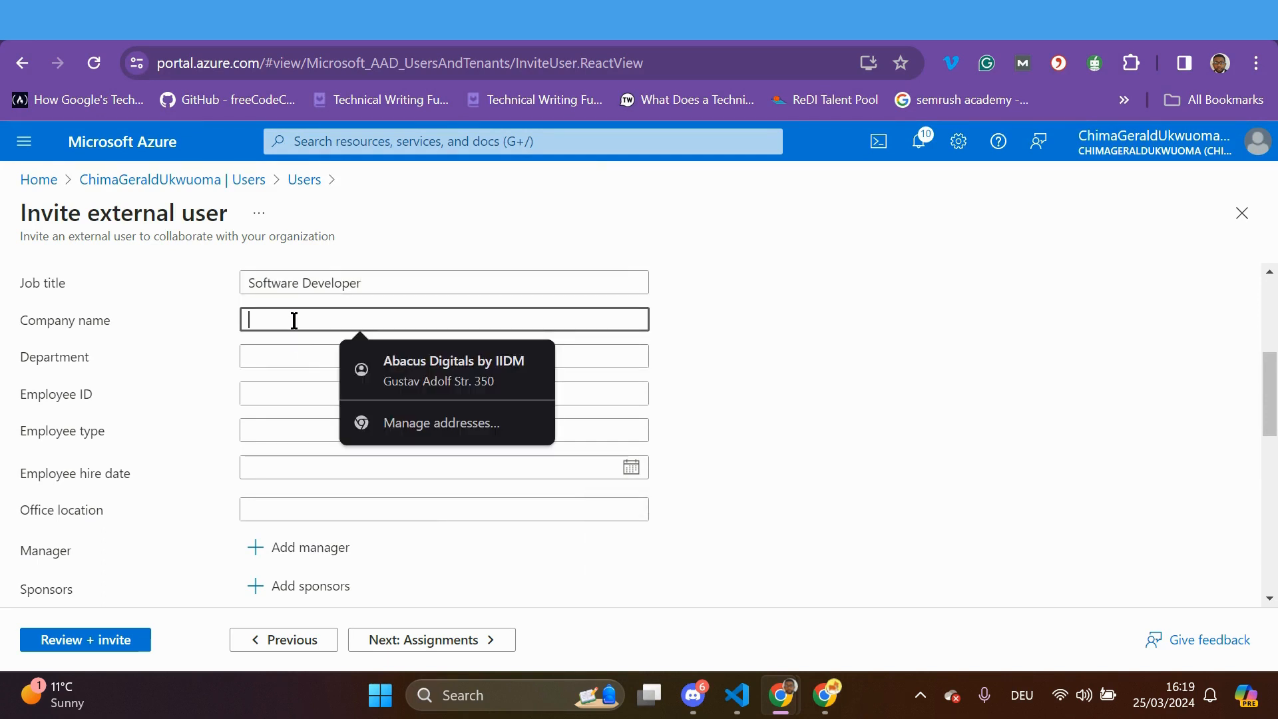
{"action": "type", "text": "Ninja"}
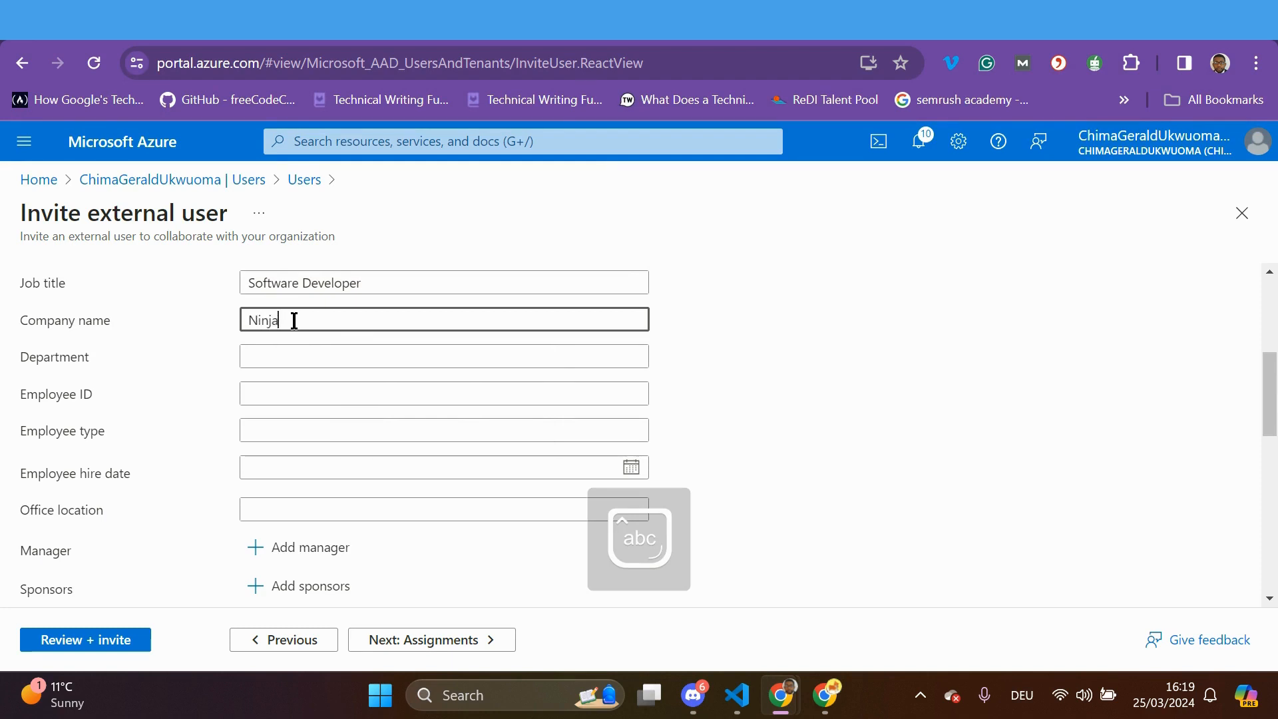
{"action": "scroll", "coordinate": [348, 400], "scroll_direction": "down", "scroll_amount": 5}
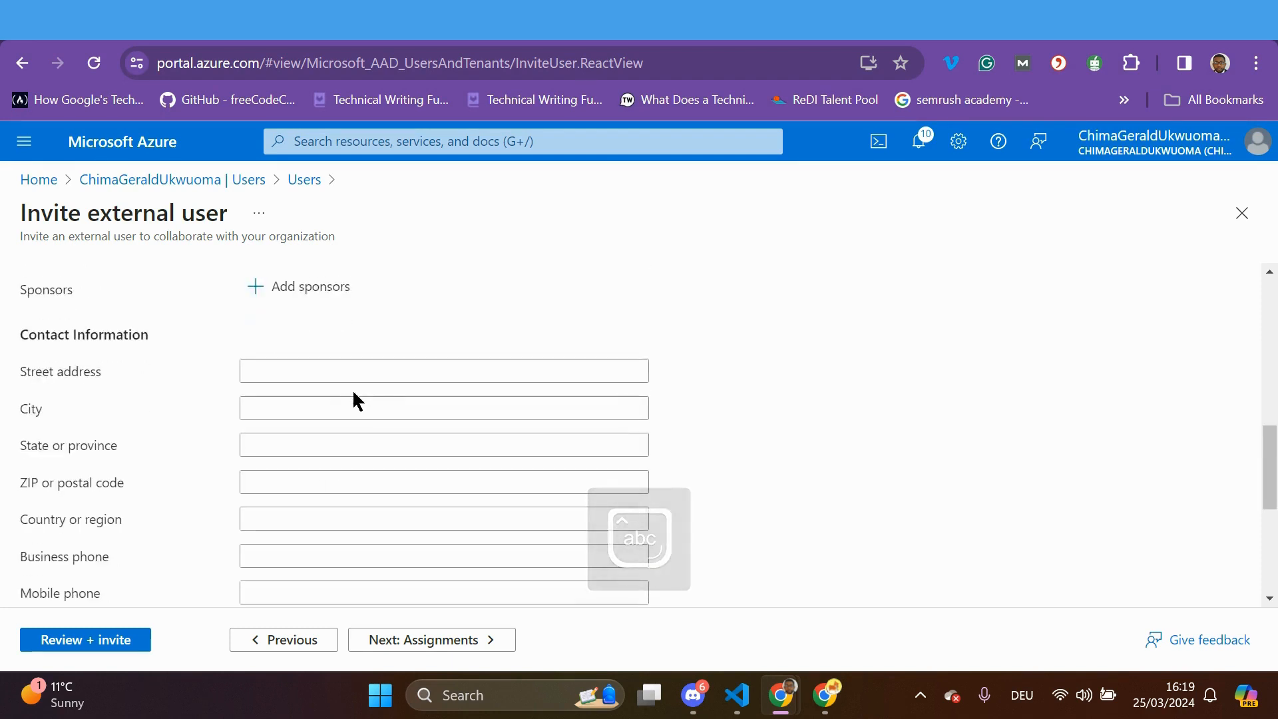
{"action": "scroll", "coordinate": [358, 379], "scroll_direction": "up", "scroll_amount": 3}
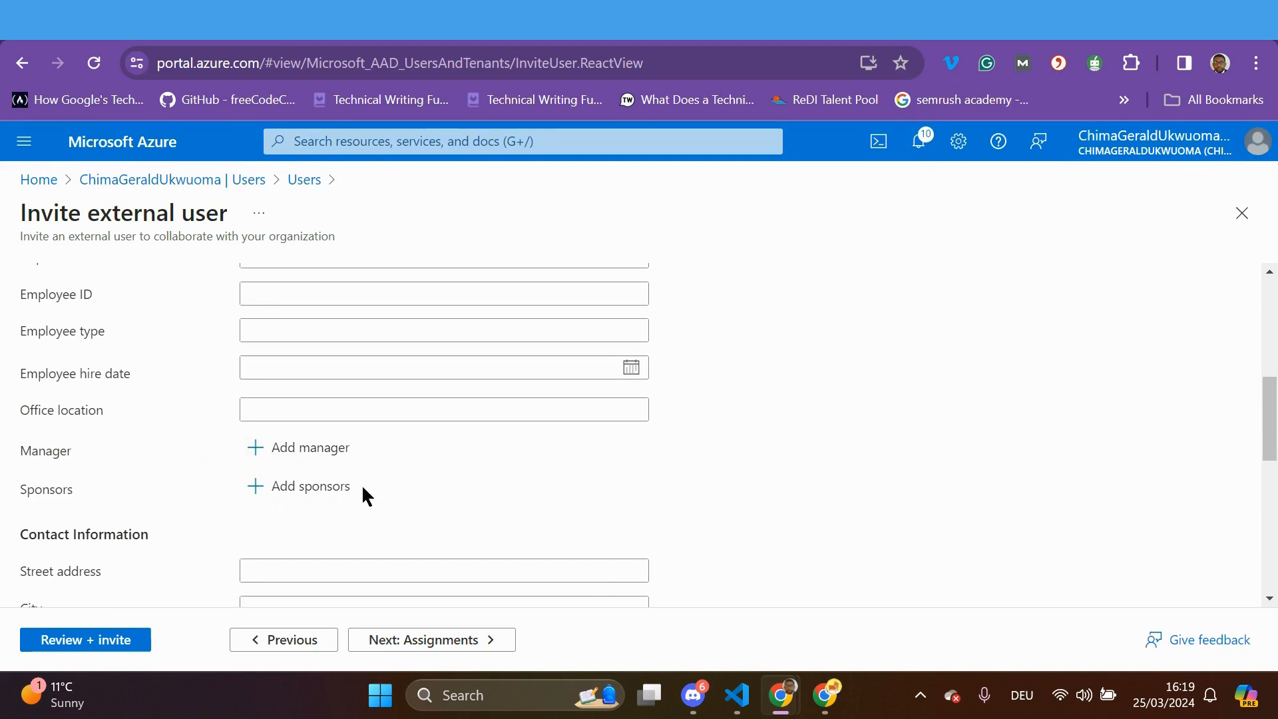
{"action": "scroll", "coordinate": [405, 538], "scroll_direction": "down", "scroll_amount": 3}
{"action": "scroll", "coordinate": [304, 477], "scroll_direction": "down", "scroll_amount": 5}
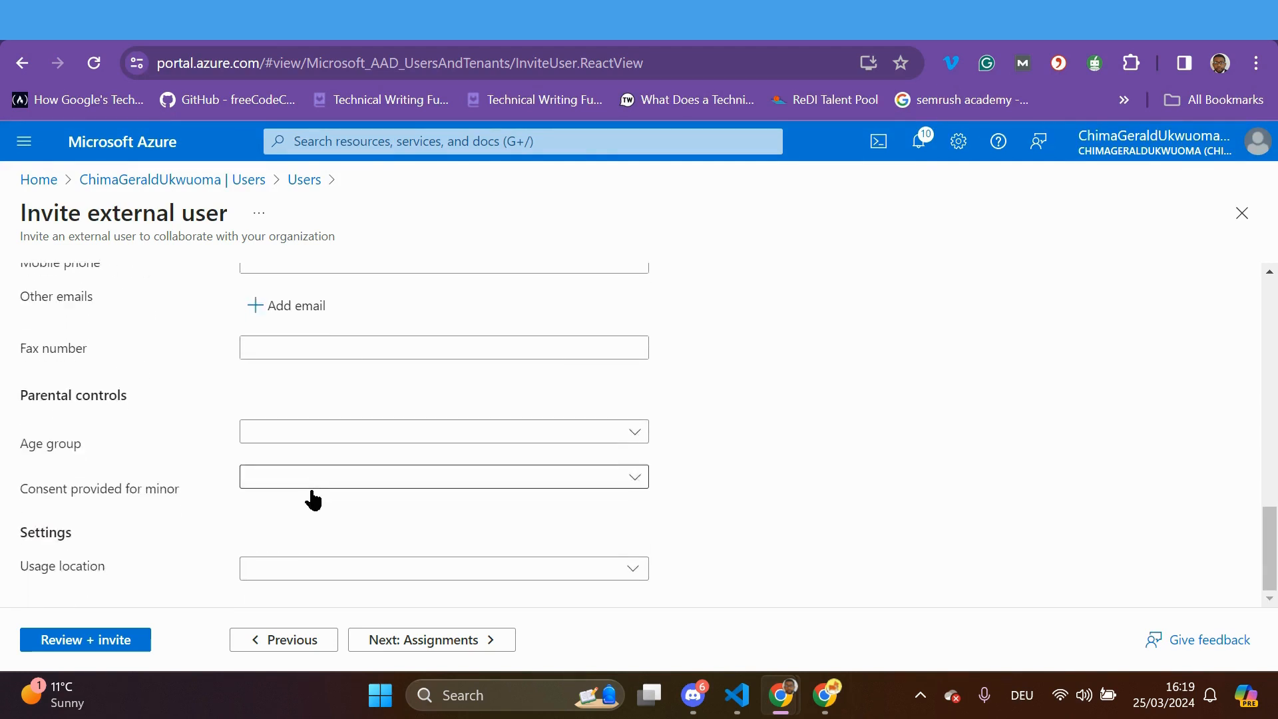
{"action": "left_click", "coordinate": [636, 571]}
{"action": "left_click", "coordinate": [693, 439]}
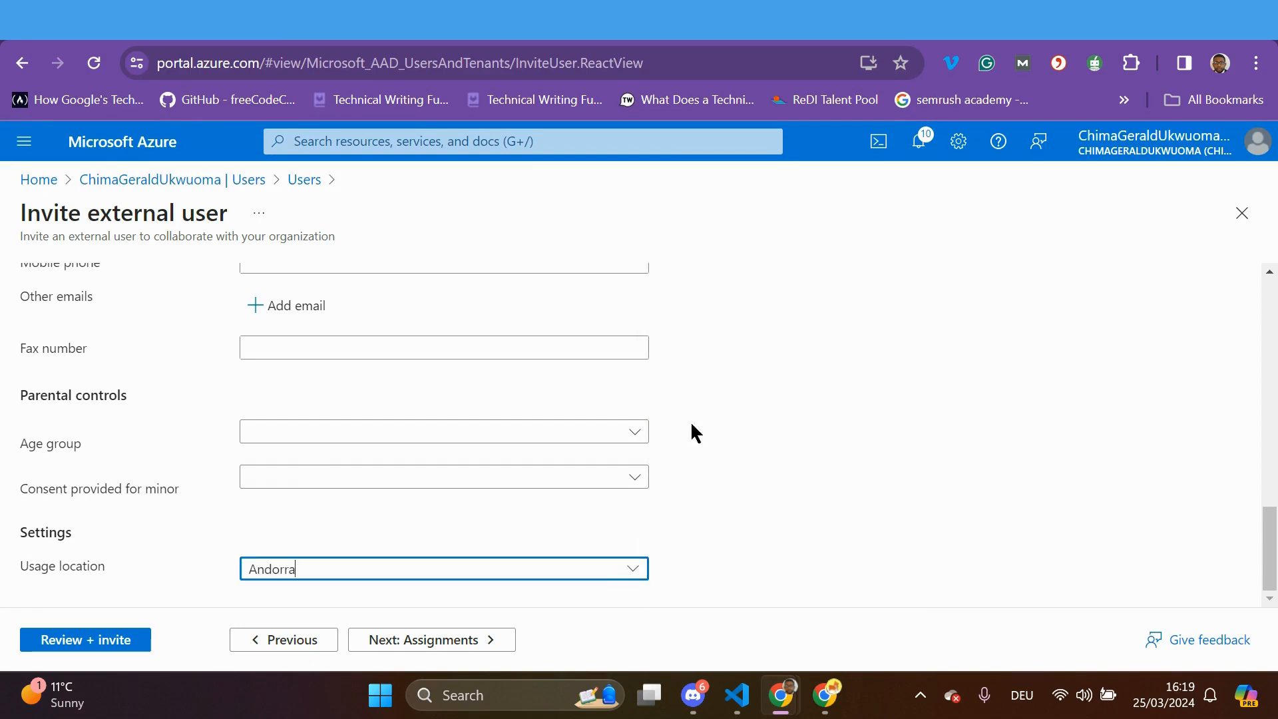
{"action": "left_click", "coordinate": [462, 642]}
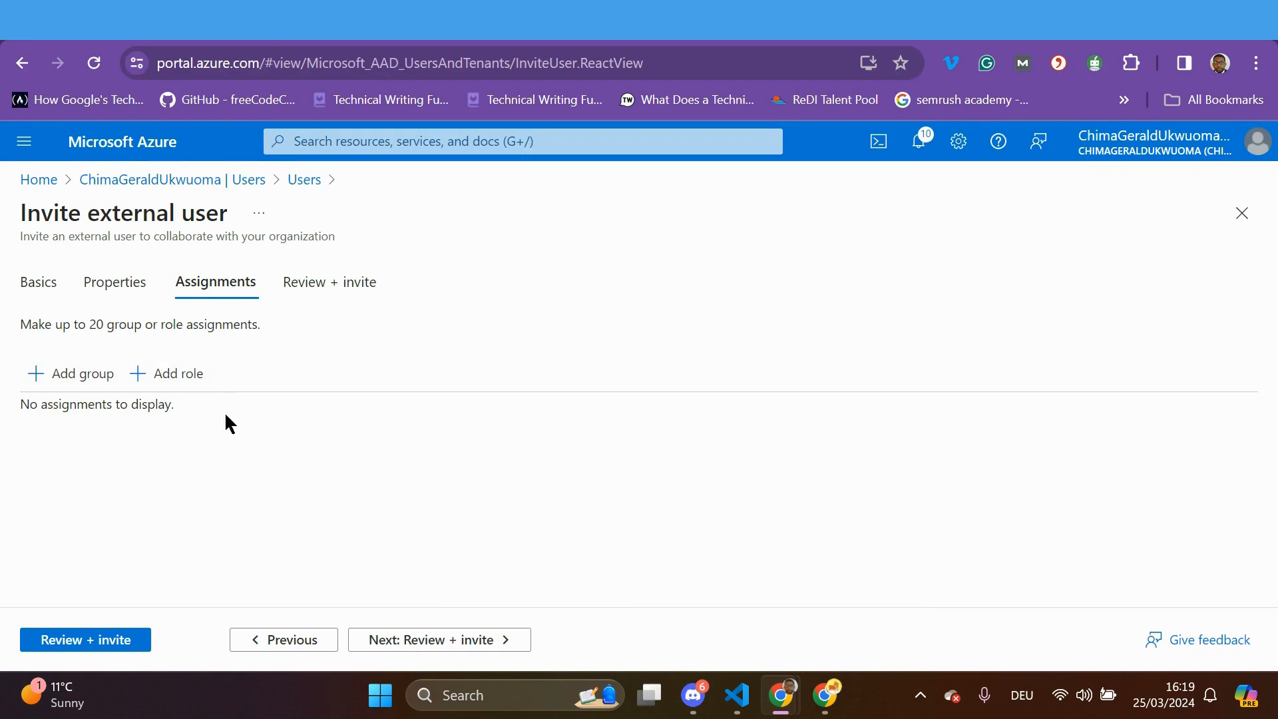
Add the Cloud Application Administrator and Dynamics 365 Administrator directory roles to the invitation
{"action": "left_click", "coordinate": [177, 374]}
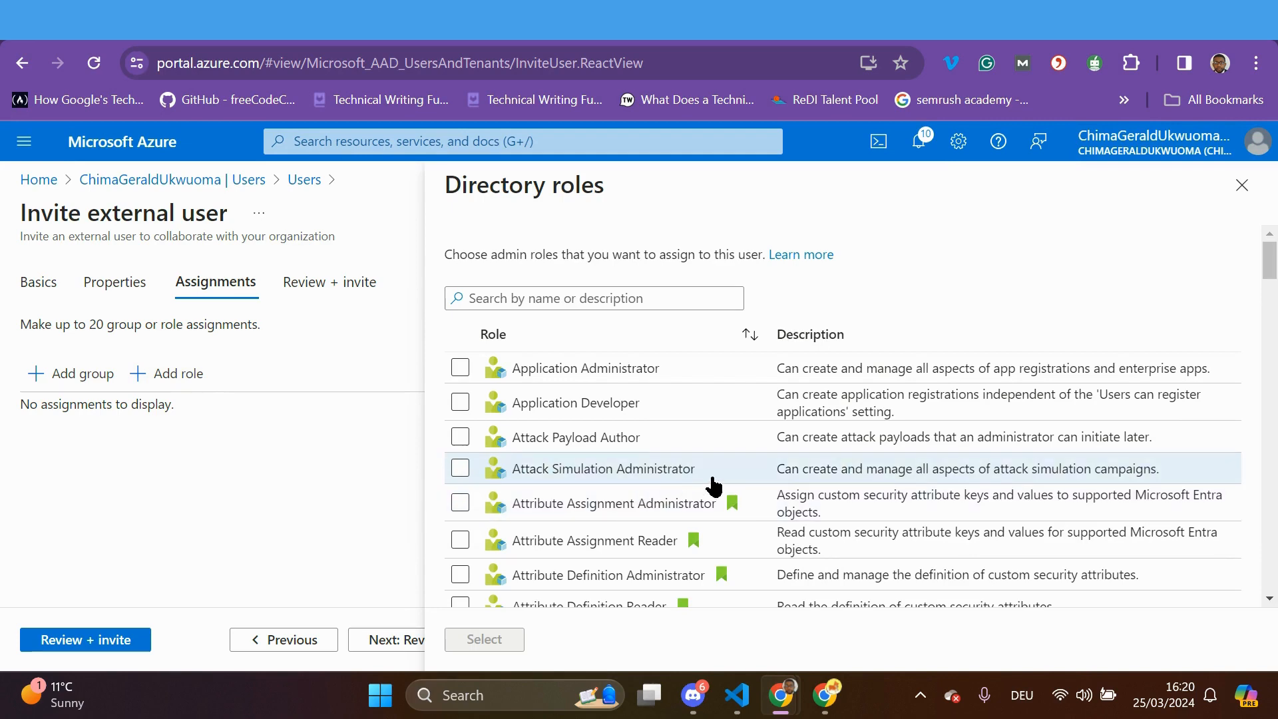
{"action": "scroll", "coordinate": [714, 486], "scroll_direction": "down", "scroll_amount": 5}
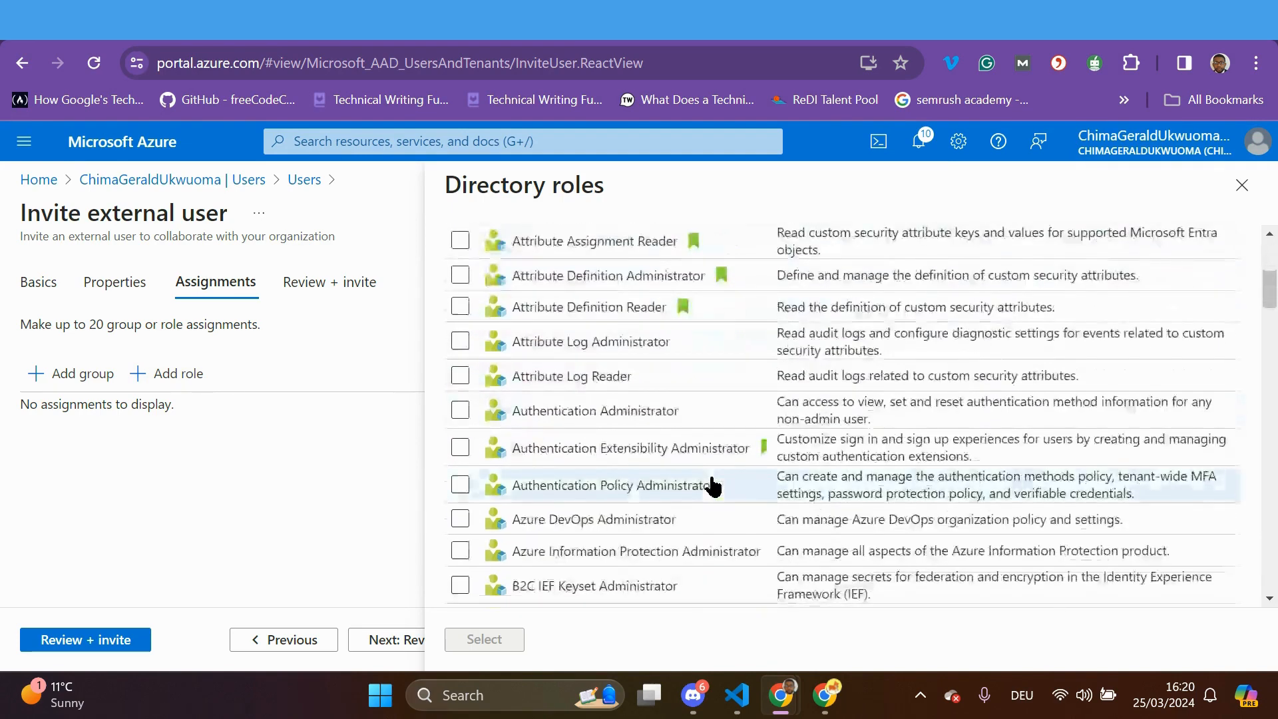
{"action": "scroll", "coordinate": [713, 486], "scroll_direction": "down", "scroll_amount": 3}
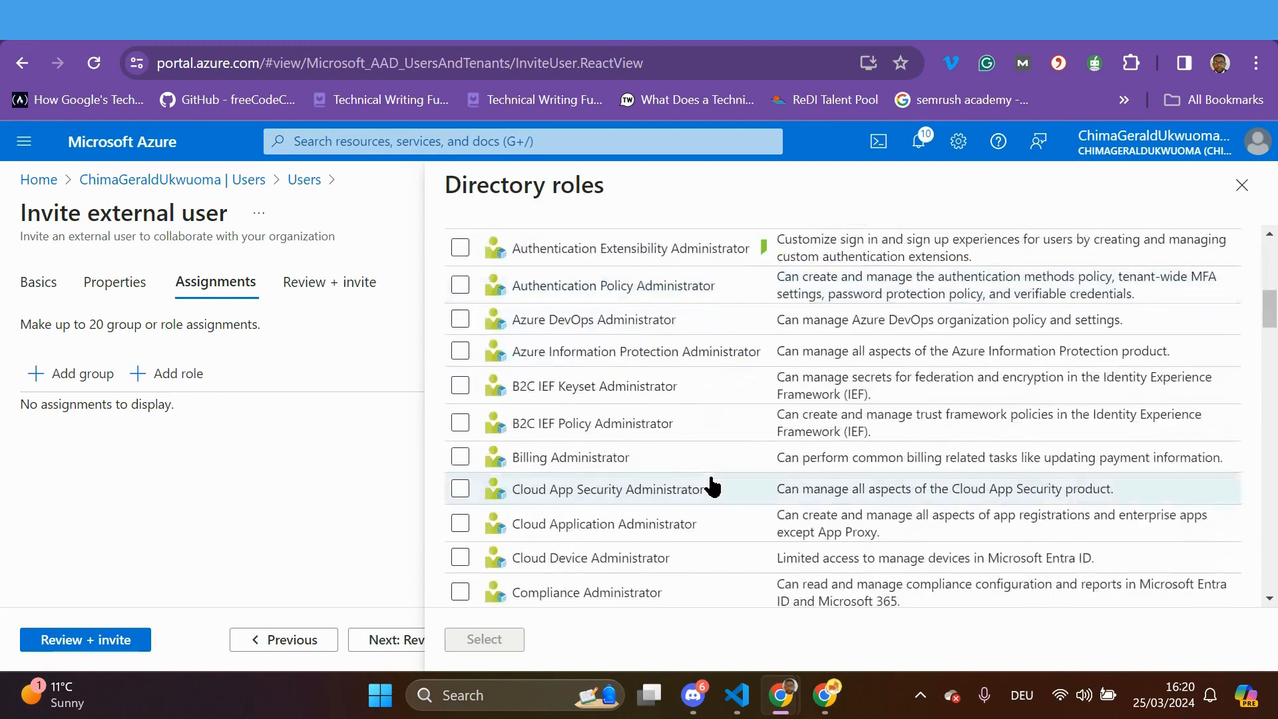
{"action": "scroll", "coordinate": [712, 487], "scroll_direction": "up", "scroll_amount": 3}
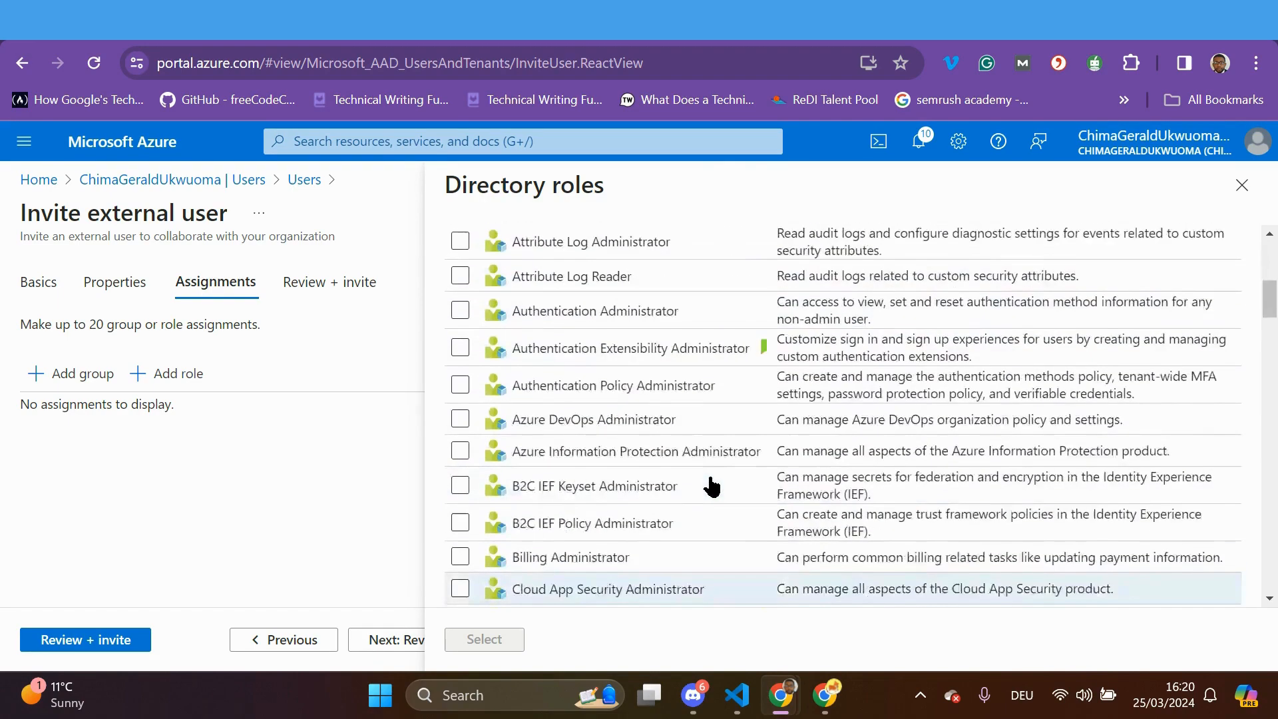
{"action": "scroll", "coordinate": [712, 487], "scroll_direction": "down", "scroll_amount": 5}
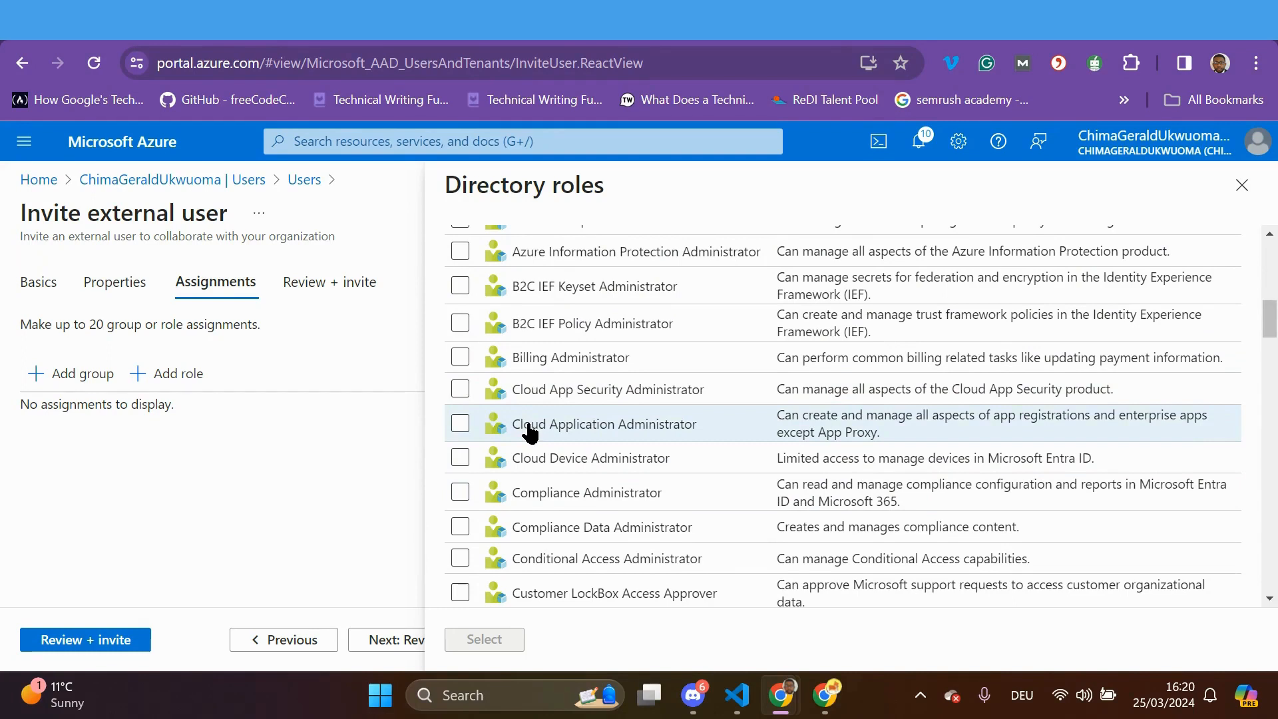
{"action": "left_click", "coordinate": [469, 427]}
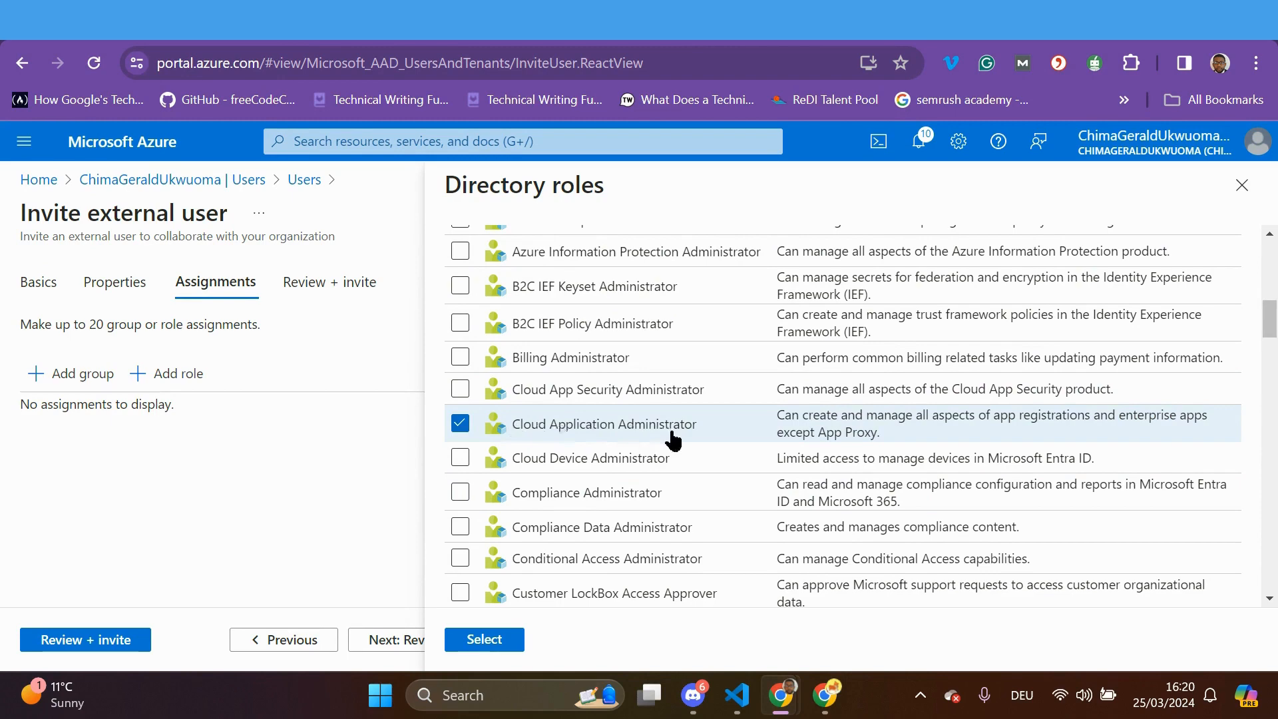
{"action": "scroll", "coordinate": [673, 441], "scroll_direction": "down", "scroll_amount": 3}
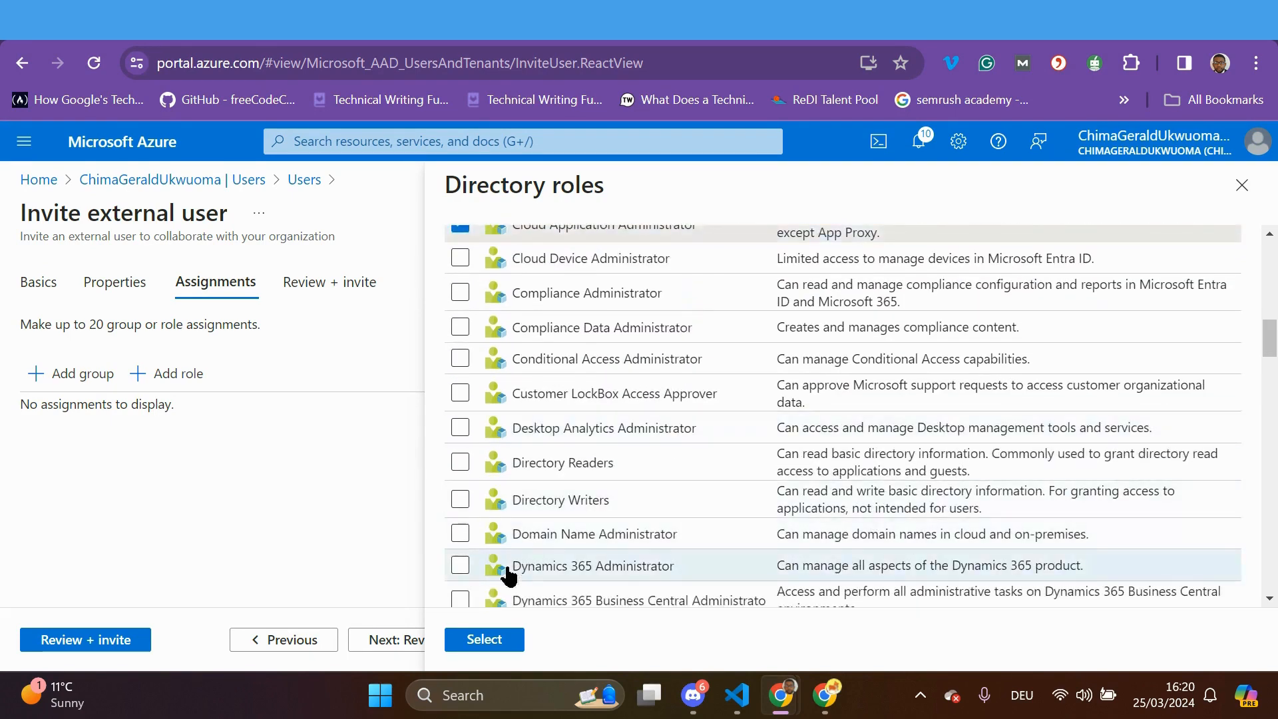
{"action": "left_click", "coordinate": [460, 565]}
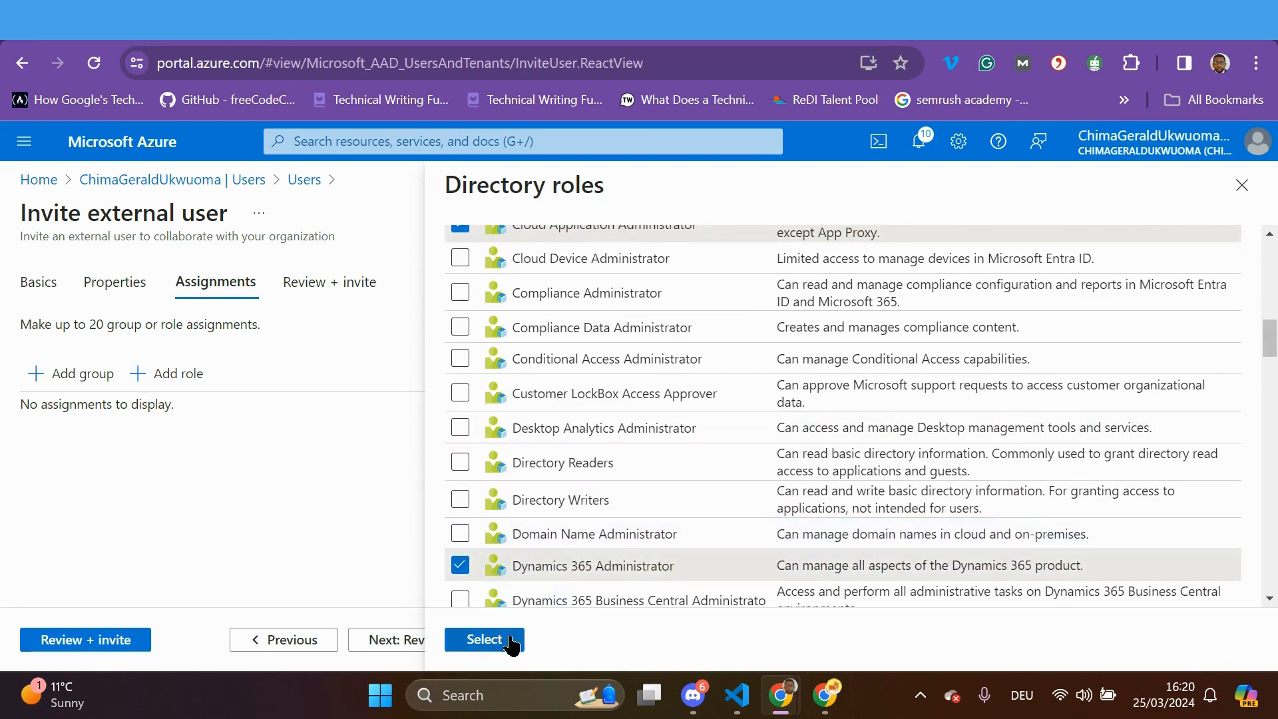
{"action": "left_click", "coordinate": [488, 640]}
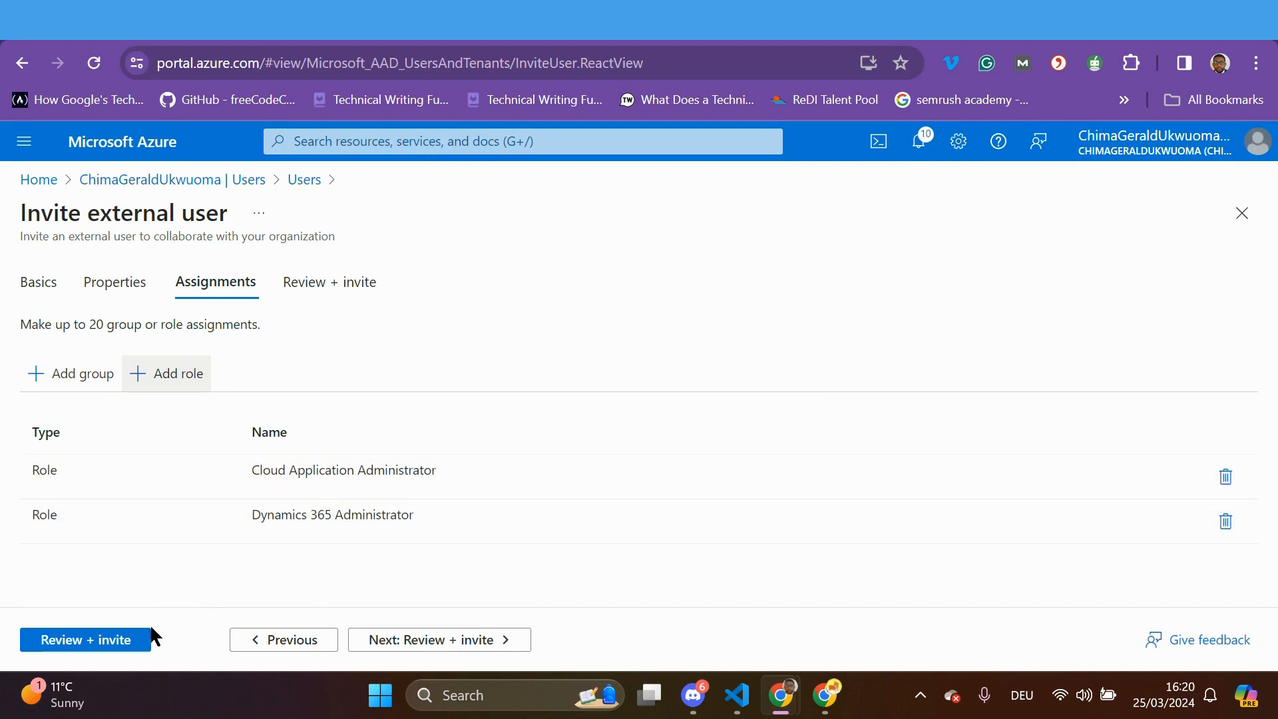
{"action": "left_click", "coordinate": [120, 641]}
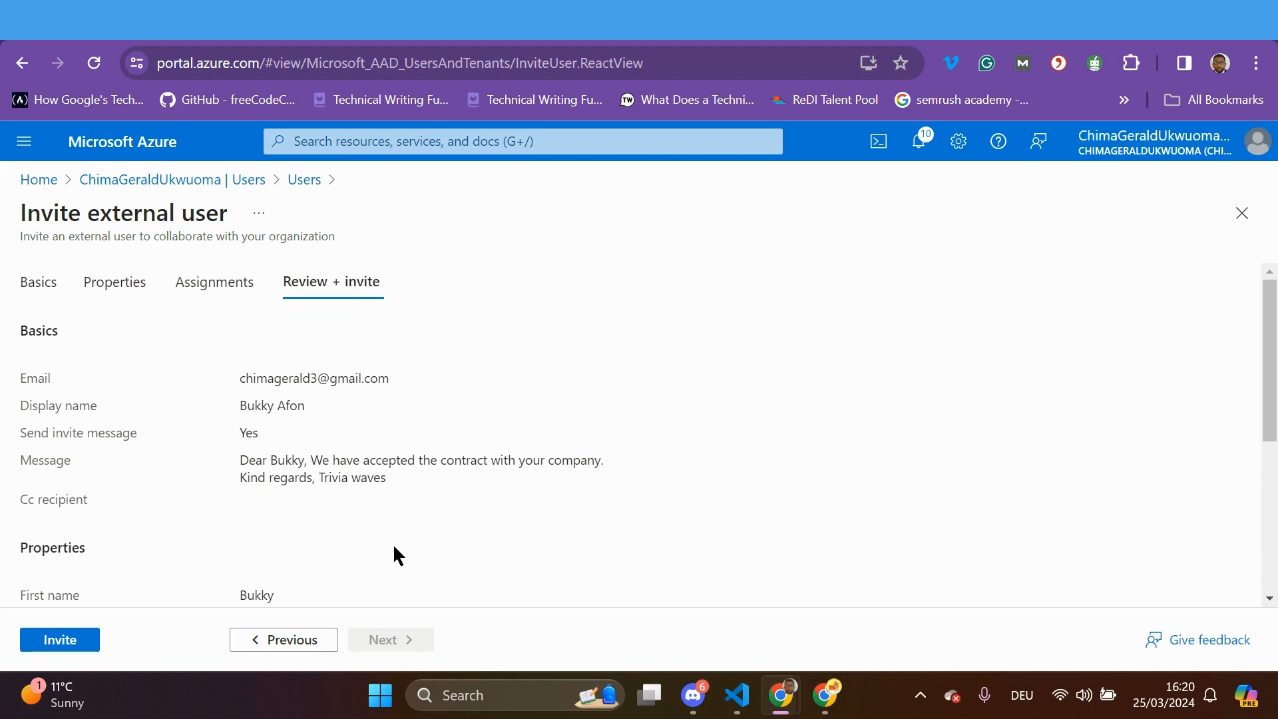
Send the guest invitation and refresh the Users list to show four users
{"action": "left_click", "coordinate": [68, 644]}
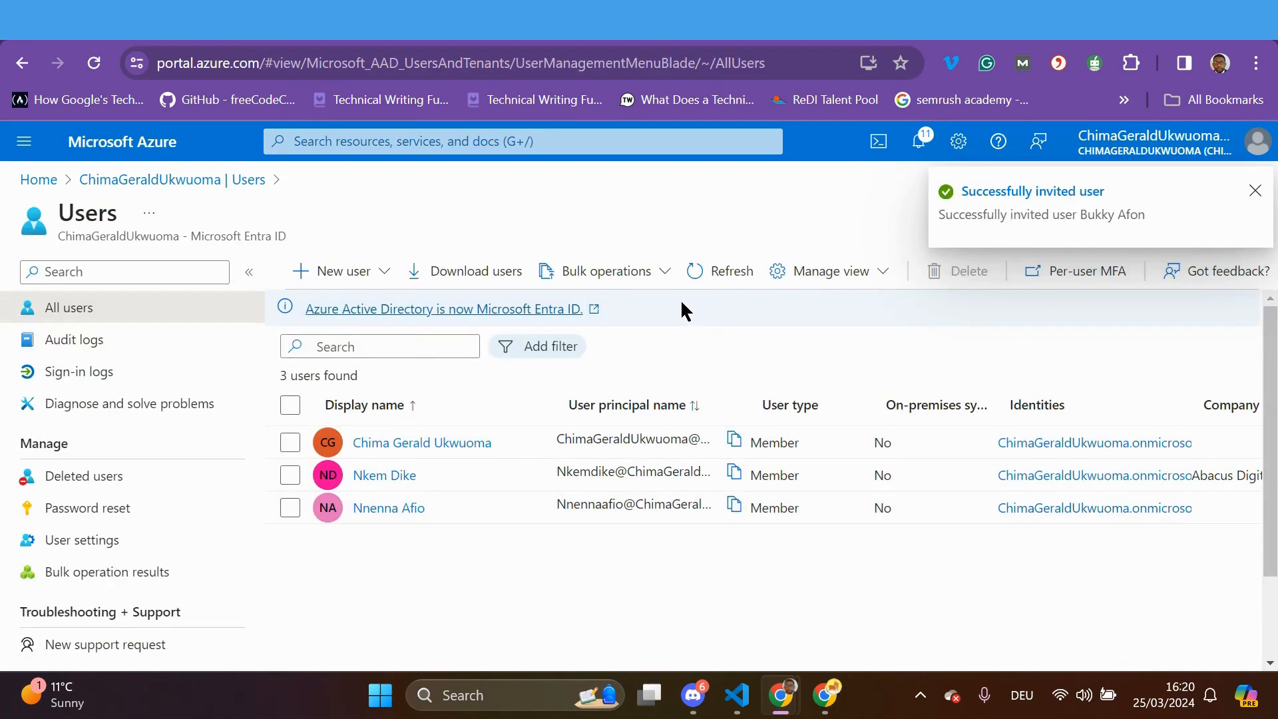
{"action": "left_click", "coordinate": [716, 272]}
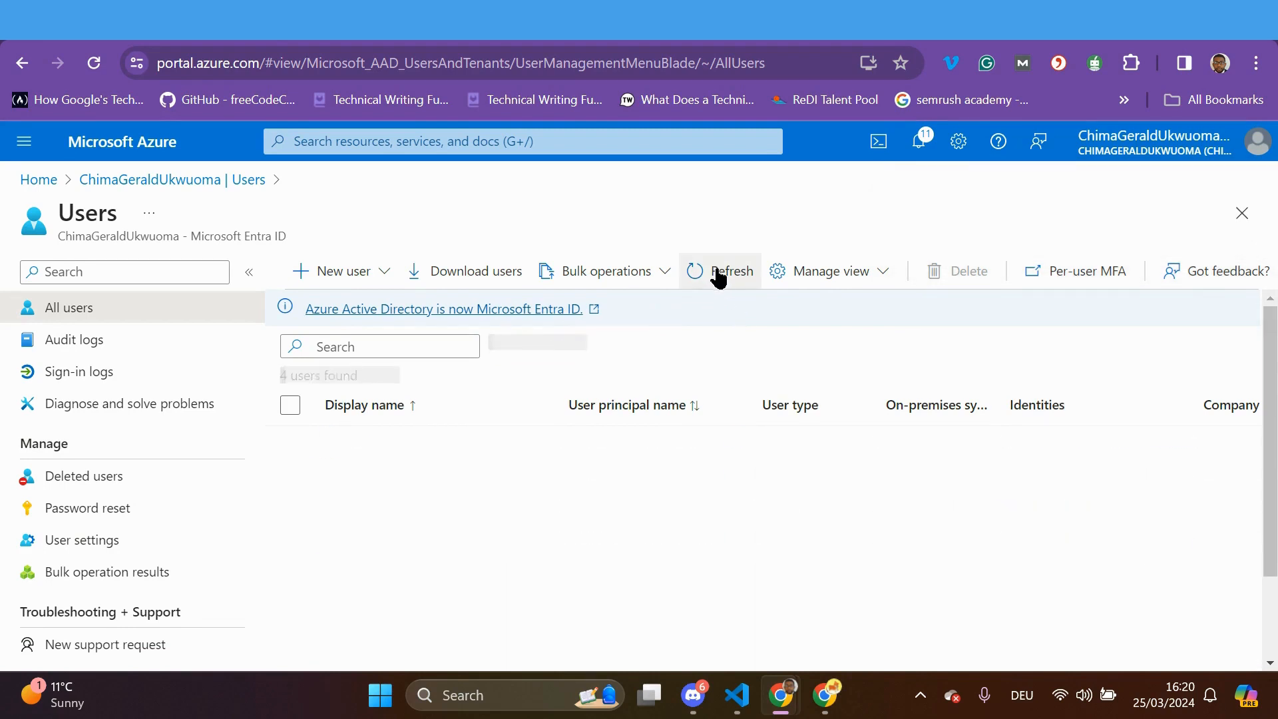
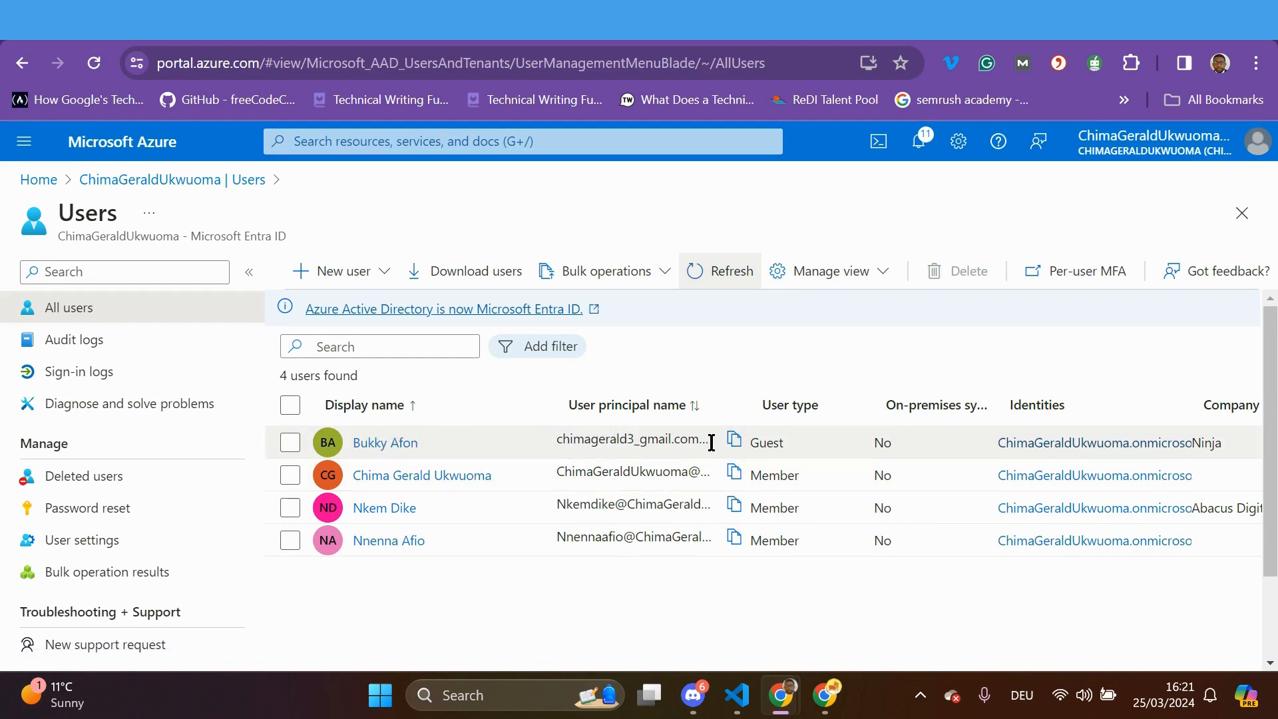
Open the guest user's profile from the All users list
{"action": "left_click", "coordinate": [391, 443]}
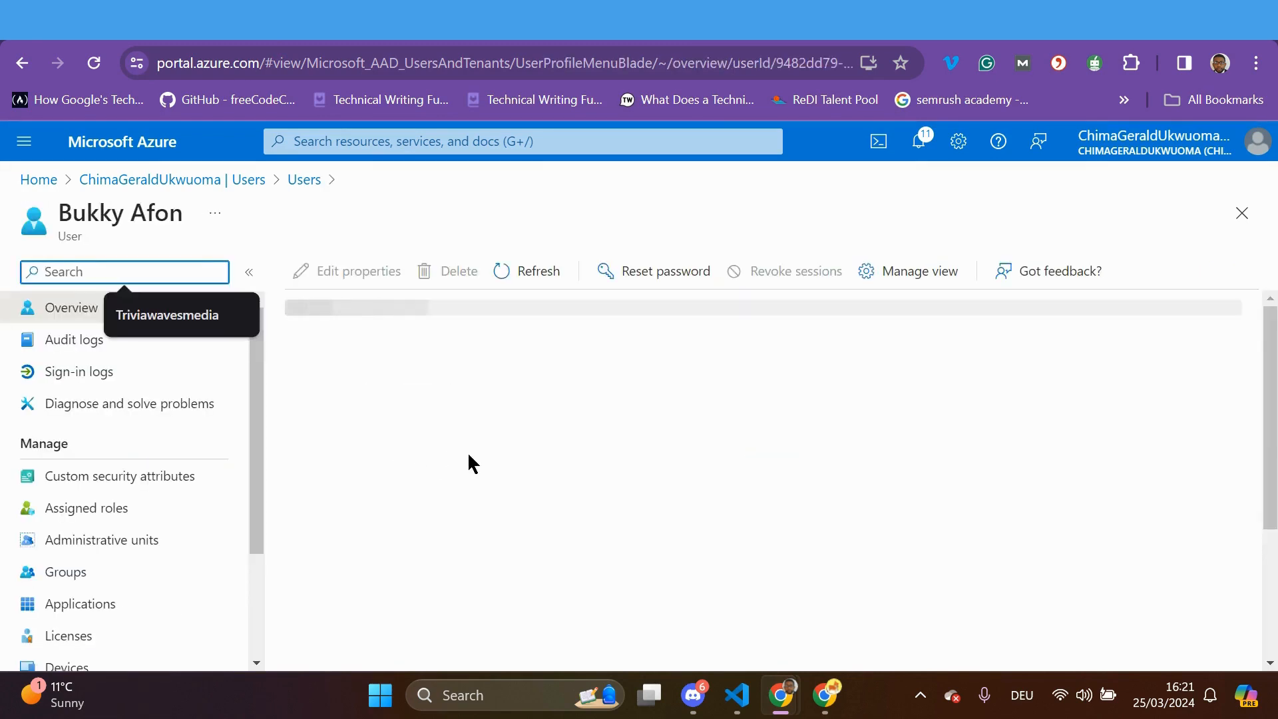
{"action": "scroll", "coordinate": [468, 459], "scroll_direction": "down", "scroll_amount": 3}
{"action": "scroll", "coordinate": [468, 457], "scroll_direction": "down", "scroll_amount": 4}
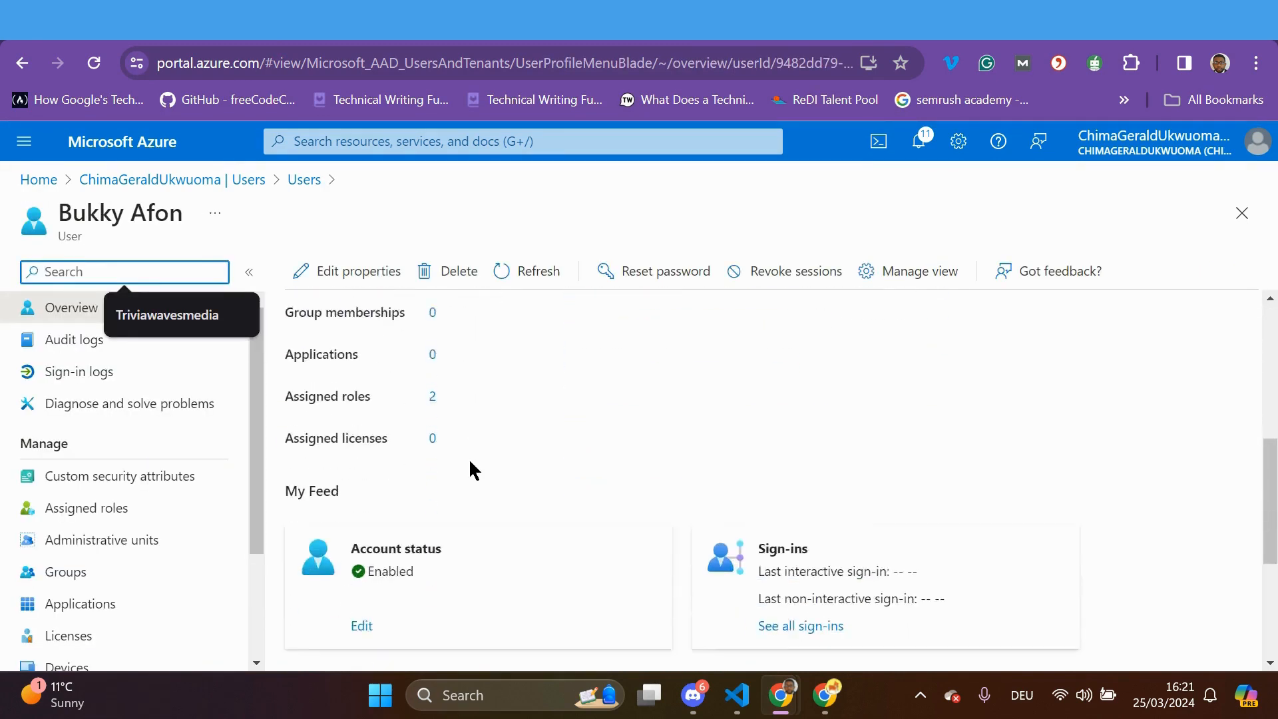
{"action": "scroll", "coordinate": [469, 457], "scroll_direction": "up", "scroll_amount": 5}
{"action": "scroll", "coordinate": [469, 463], "scroll_direction": "up", "scroll_amount": 3}
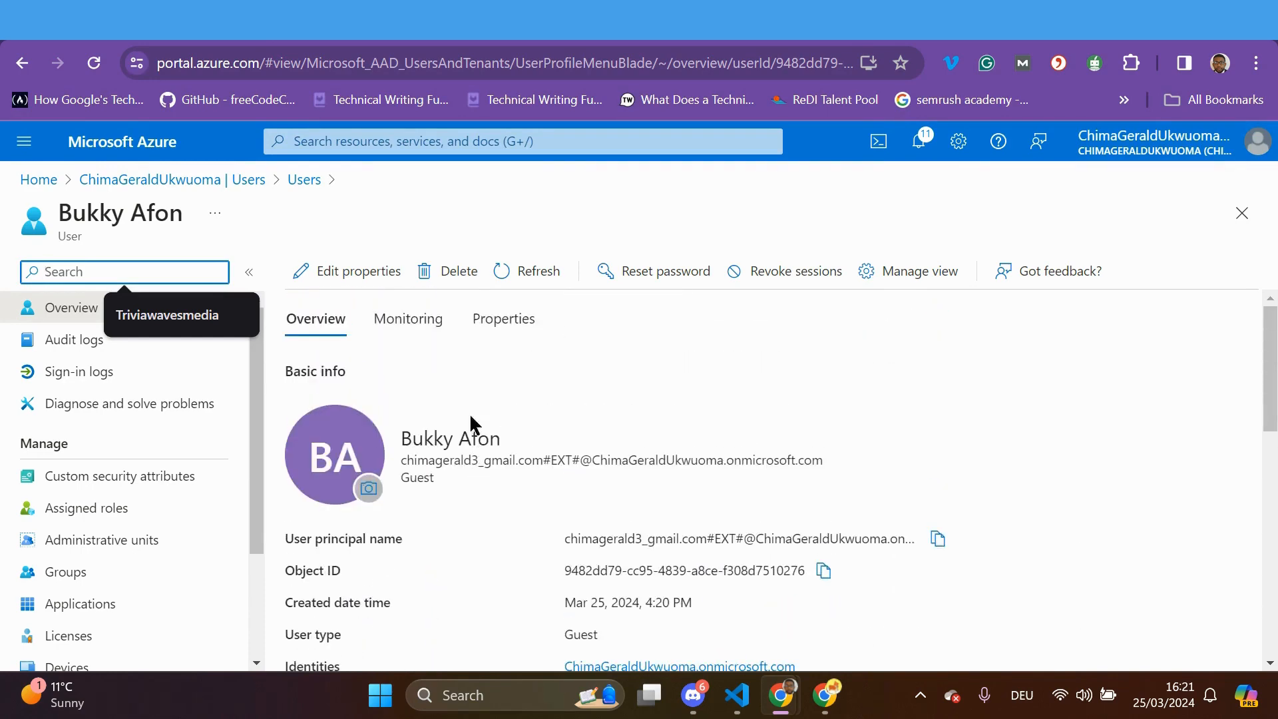
Review the guest's full property list and open the Contact Information editor
{"action": "left_click", "coordinate": [508, 328]}
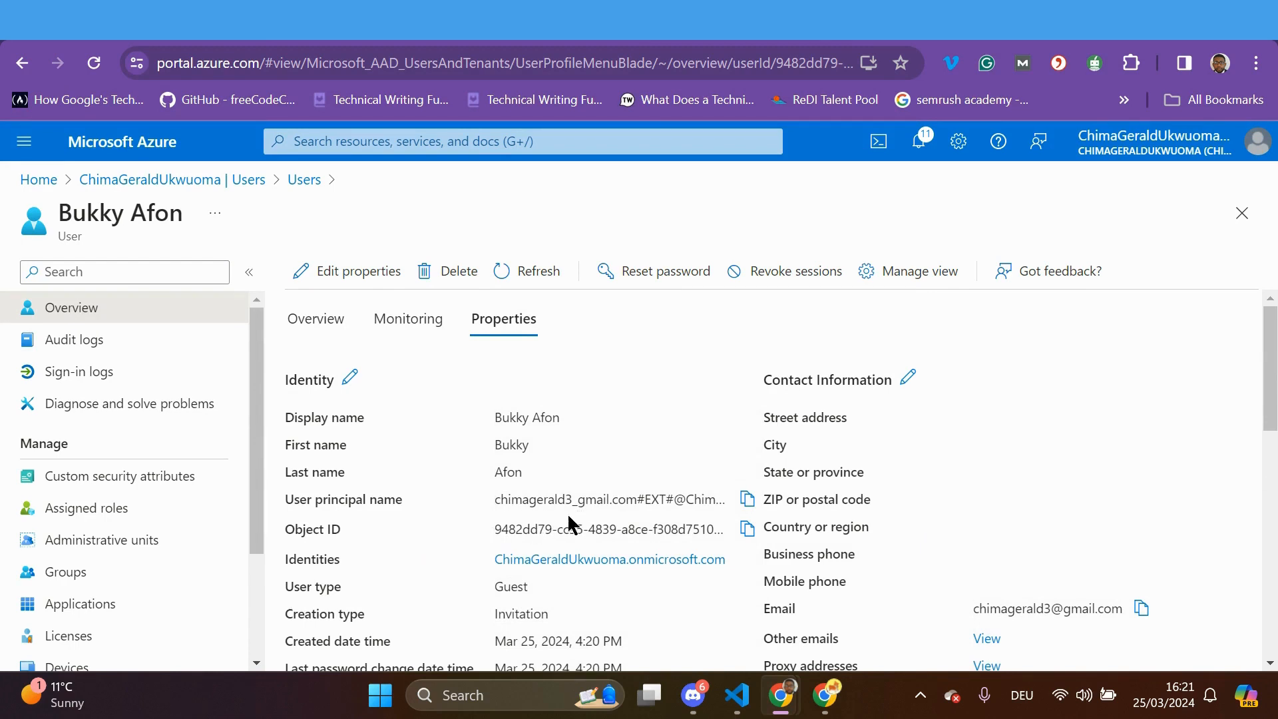
{"action": "scroll", "coordinate": [632, 515], "scroll_direction": "down", "scroll_amount": 2}
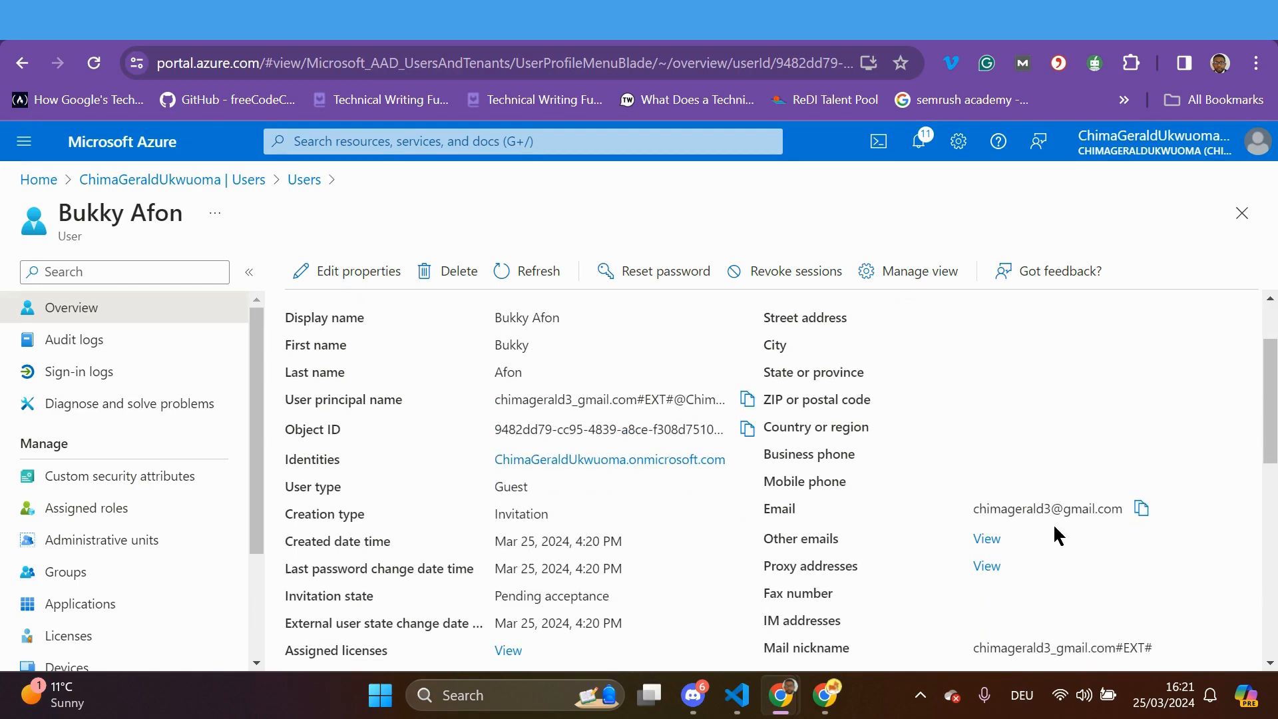
{"action": "scroll", "coordinate": [1038, 536], "scroll_direction": "down", "scroll_amount": 6}
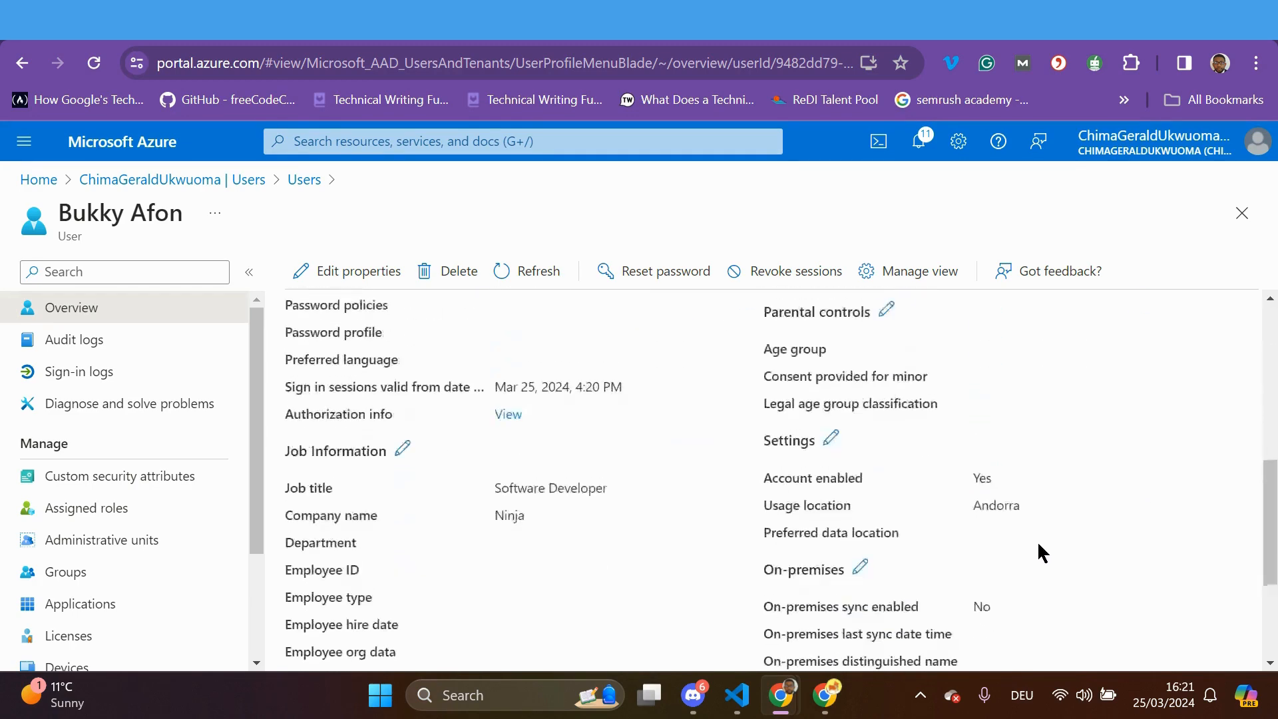
{"action": "scroll", "coordinate": [1037, 539], "scroll_direction": "up", "scroll_amount": 8}
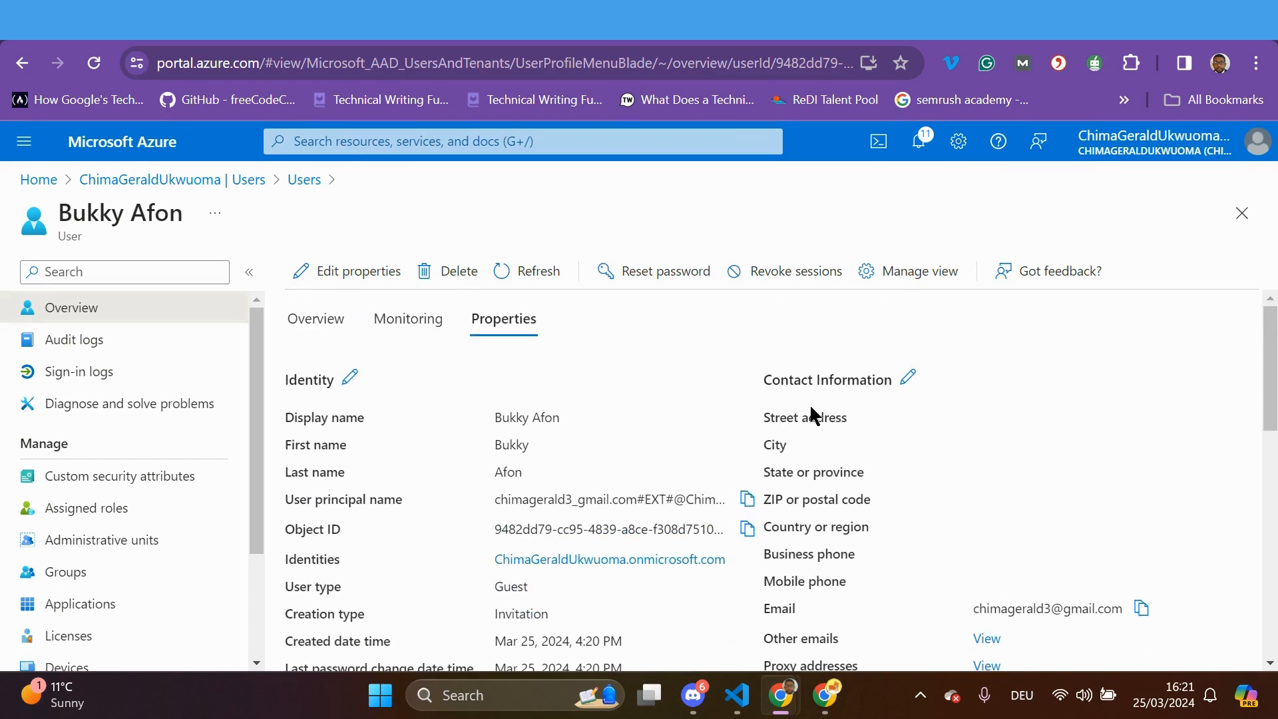
{"action": "left_click", "coordinate": [909, 382]}
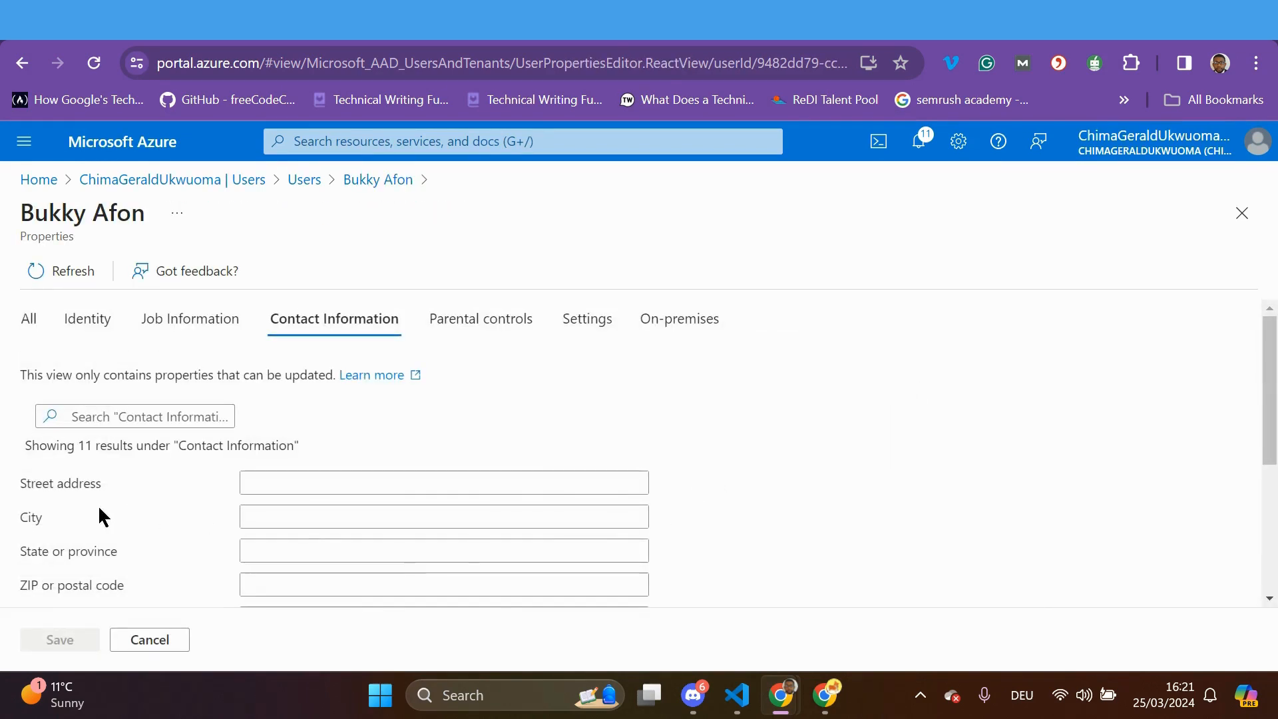
Fill the street address, city, state and postal code from a saved address and save
{"action": "left_click", "coordinate": [266, 484]}
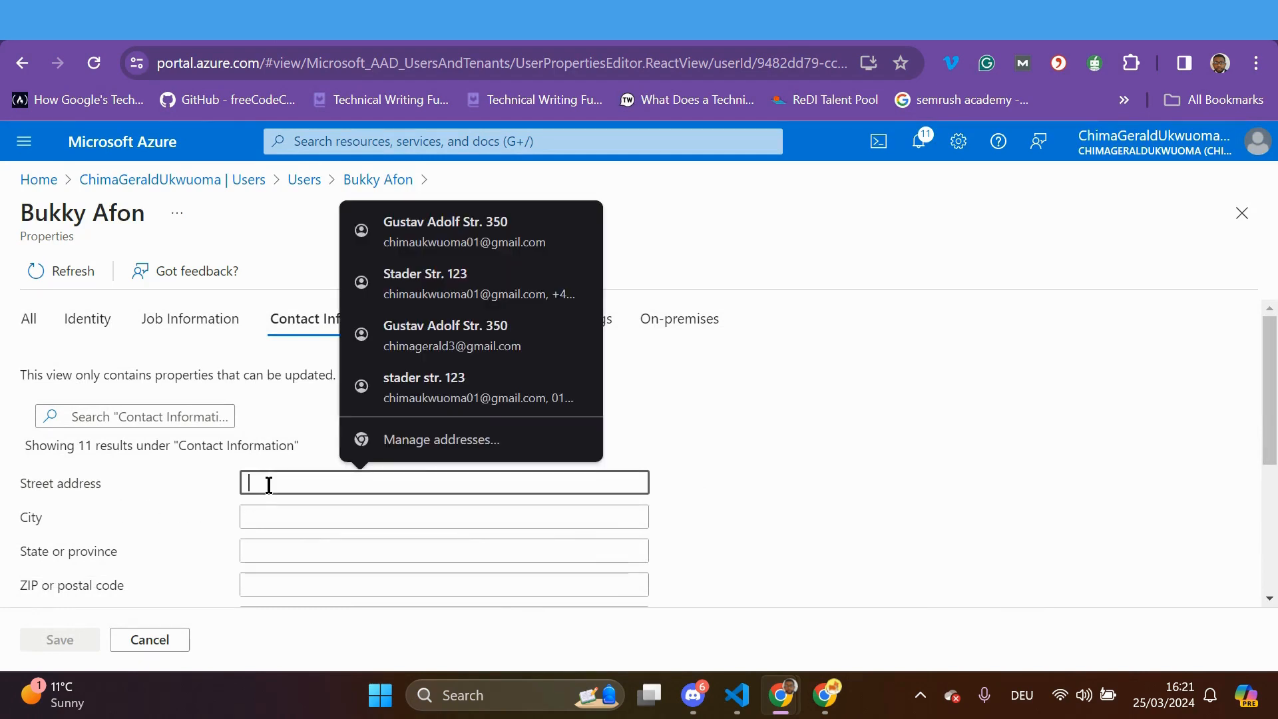
{"action": "left_click", "coordinate": [429, 286]}
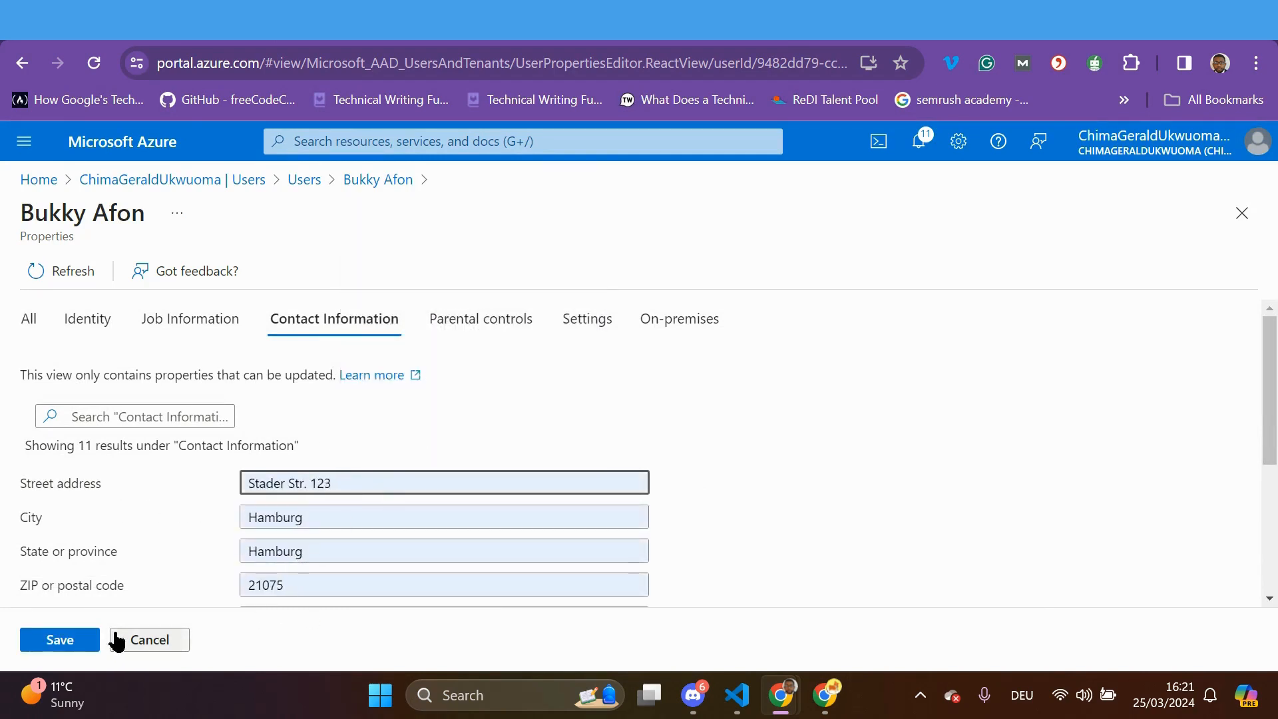
{"action": "left_click", "coordinate": [59, 642]}
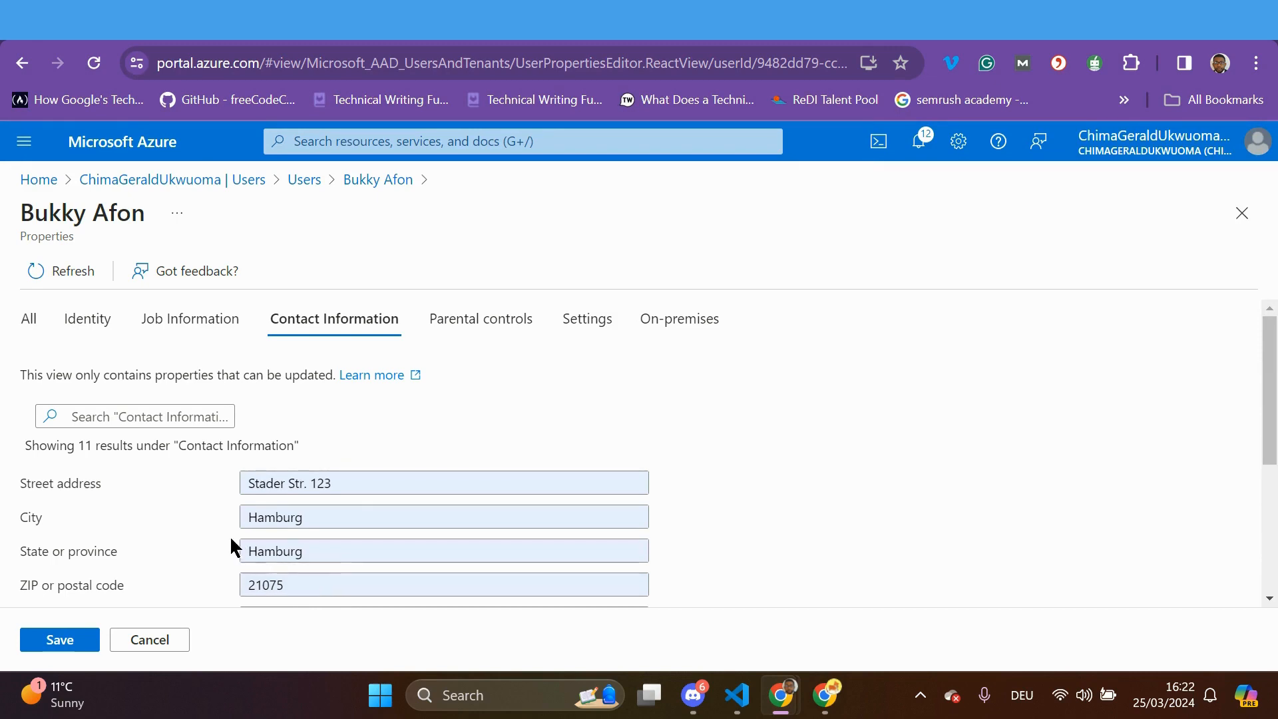
Retry saving the guest's contact details after the first attempt fails
{"action": "scroll", "coordinate": [229, 535], "scroll_direction": "down", "scroll_amount": 3}
{"action": "scroll", "coordinate": [219, 559], "scroll_direction": "up", "scroll_amount": 3}
{"action": "scroll", "coordinate": [220, 560], "scroll_direction": "down", "scroll_amount": 4}
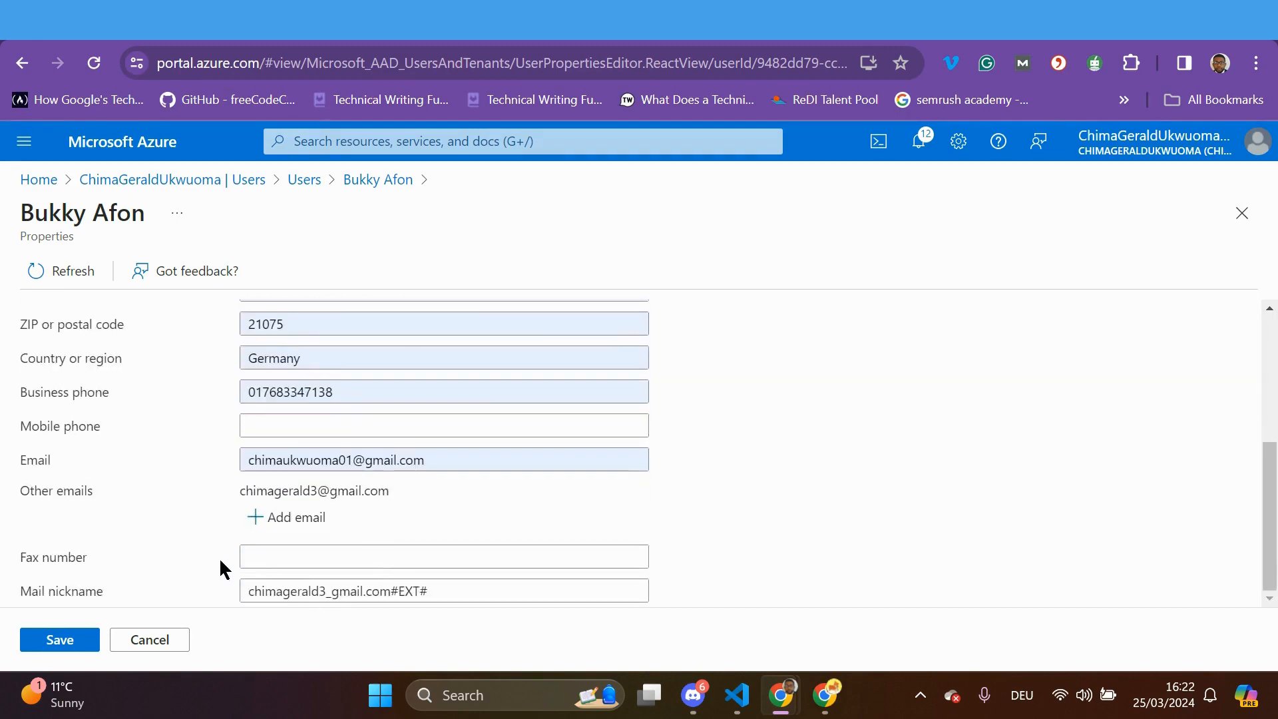
{"action": "scroll", "coordinate": [221, 561], "scroll_direction": "up", "scroll_amount": 3}
{"action": "scroll", "coordinate": [220, 561], "scroll_direction": "down", "scroll_amount": 1}
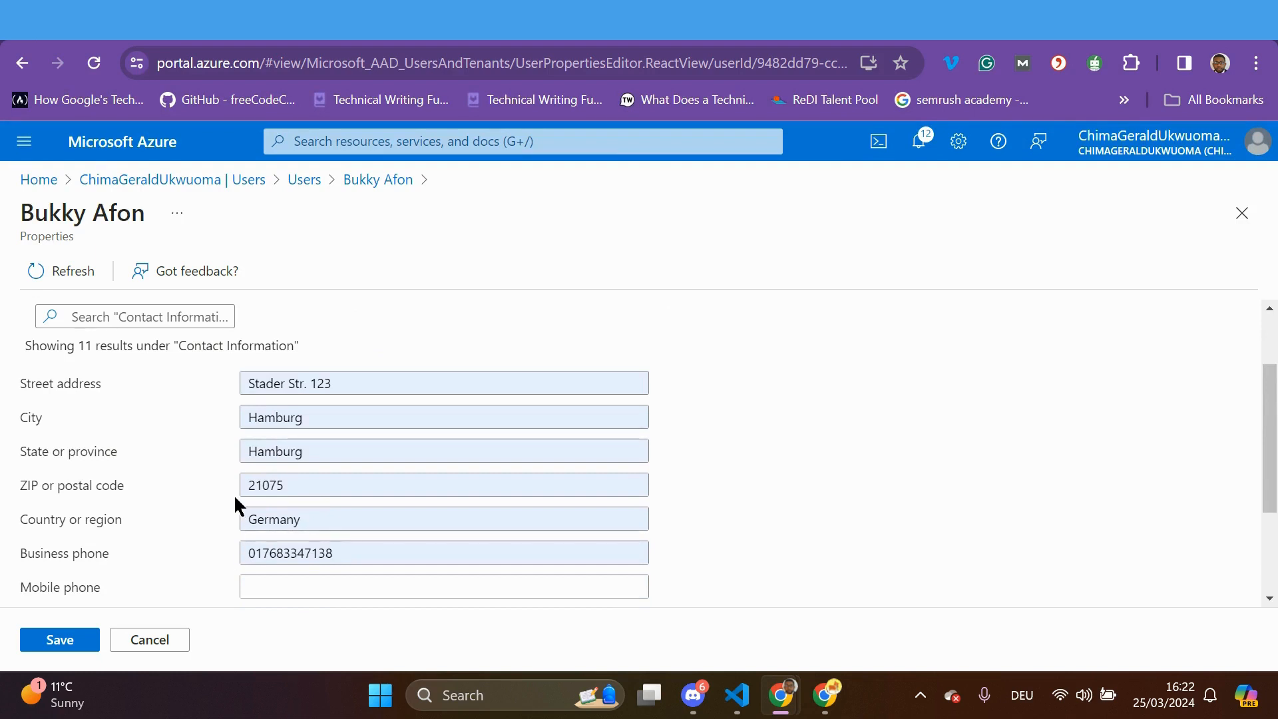
{"action": "scroll", "coordinate": [233, 494], "scroll_direction": "up", "scroll_amount": 2}
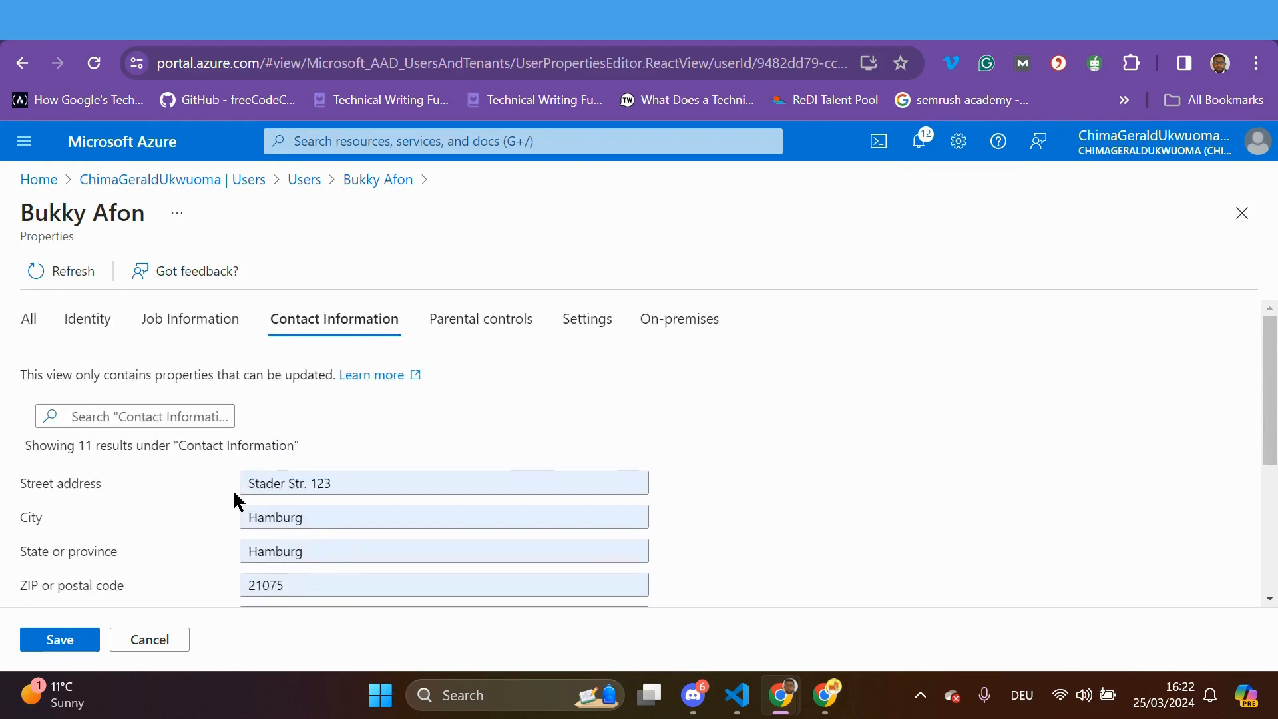
{"action": "scroll", "coordinate": [233, 496], "scroll_direction": "down", "scroll_amount": 3}
{"action": "left_click", "coordinate": [58, 638]}
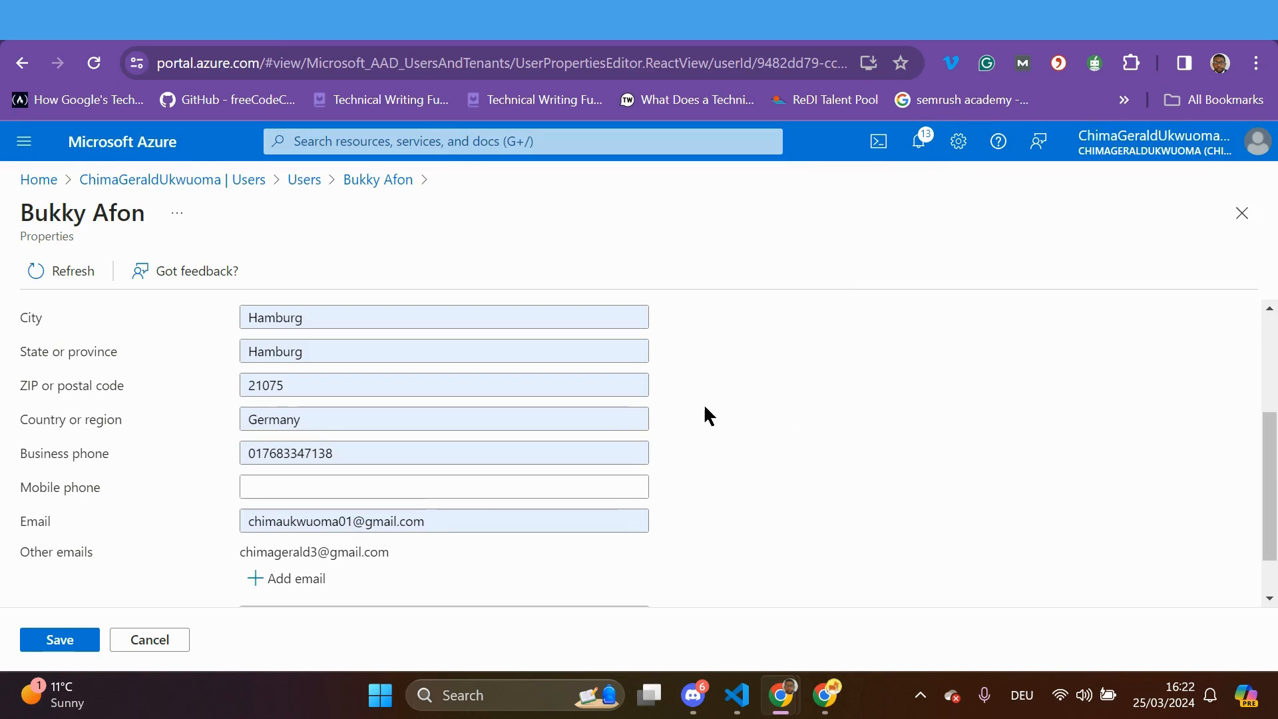
{"action": "scroll", "coordinate": [696, 414], "scroll_direction": "up", "scroll_amount": 3}
{"action": "scroll", "coordinate": [691, 412], "scroll_direction": "up", "scroll_amount": 1}
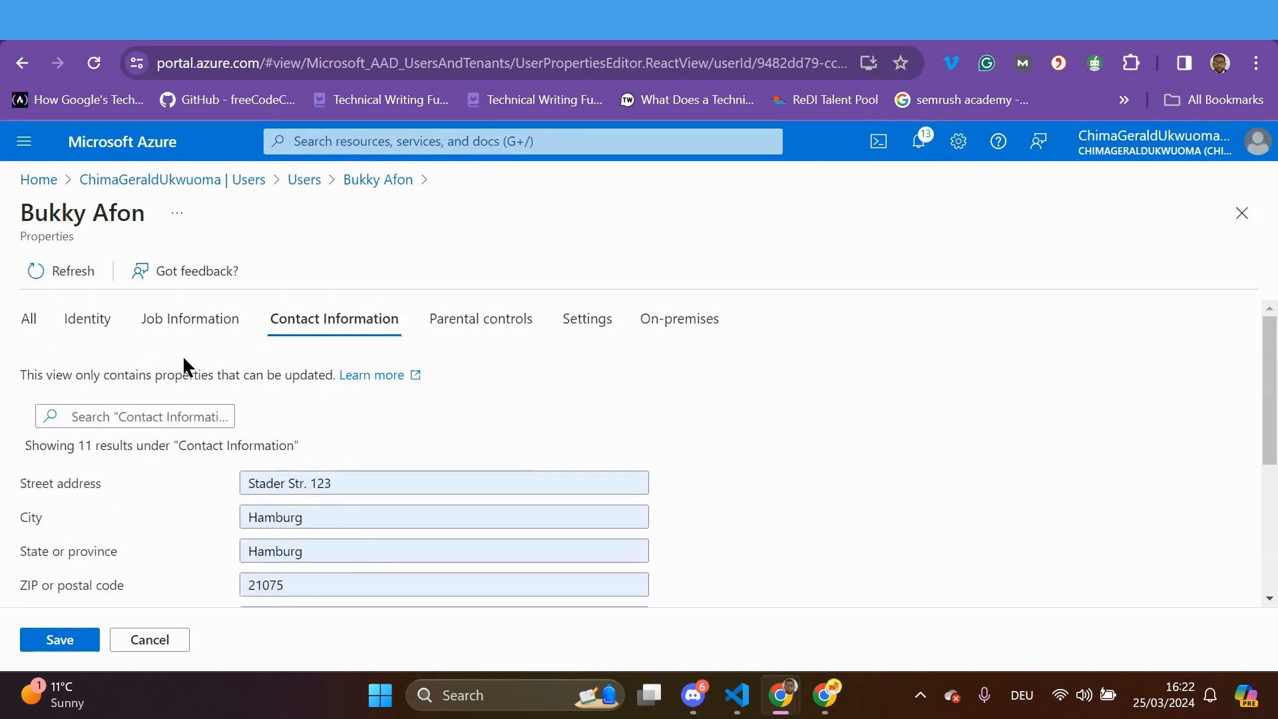
Enter employee ID 2345 and employee type Contract in Job Information
{"action": "left_click", "coordinate": [189, 322]}
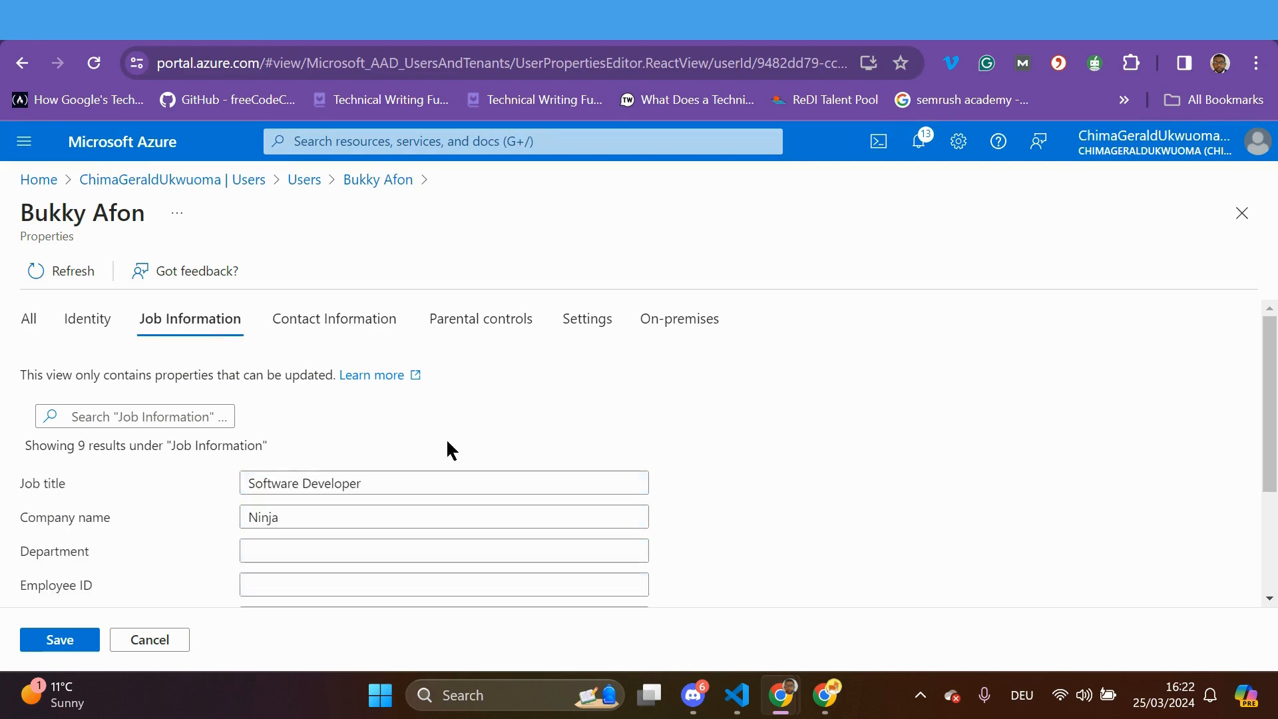
{"action": "scroll", "coordinate": [311, 513], "scroll_direction": "down", "scroll_amount": 2}
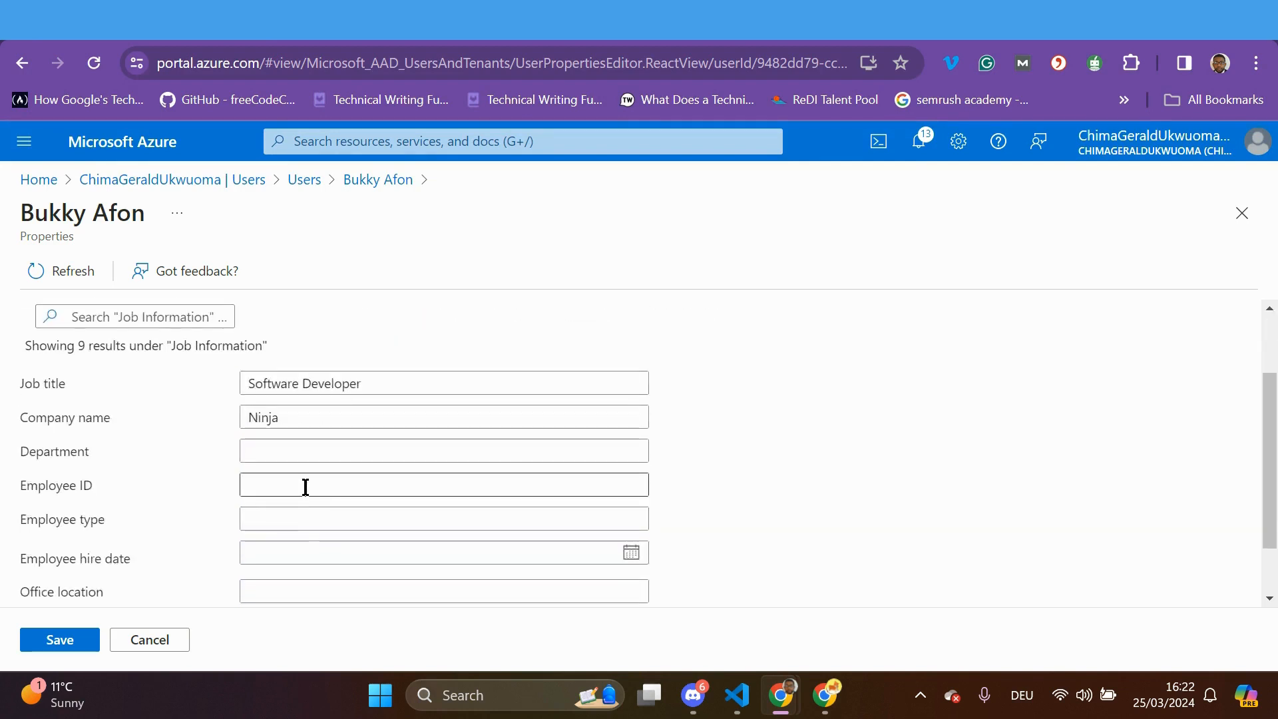
{"action": "scroll", "coordinate": [305, 485], "scroll_direction": "up", "scroll_amount": 2}
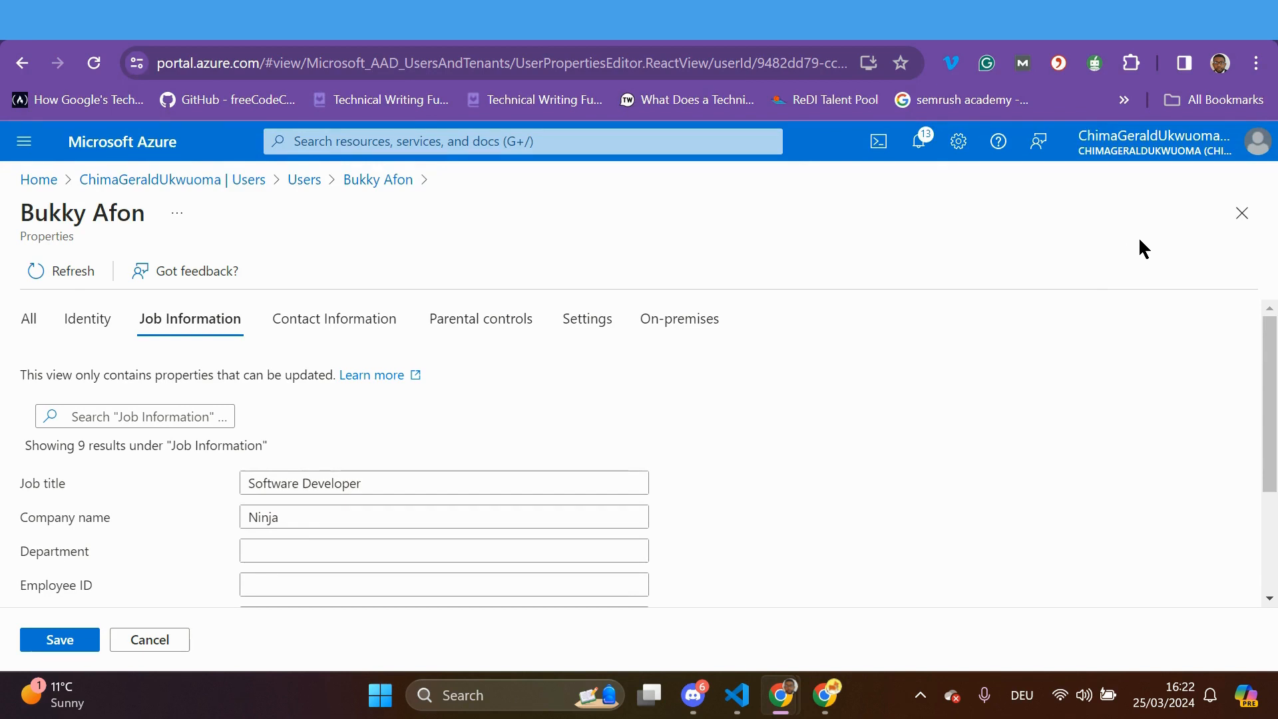
{"action": "scroll", "coordinate": [1015, 360], "scroll_direction": "down", "scroll_amount": 3}
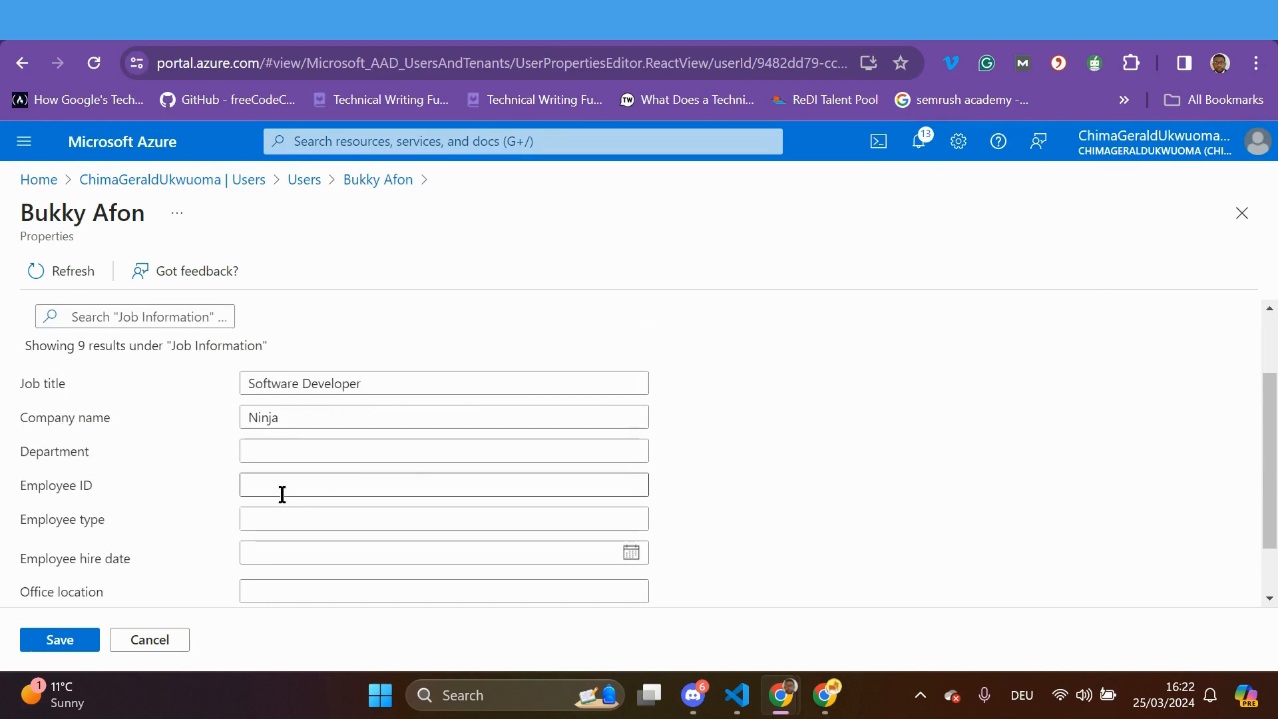
{"action": "left_click", "coordinate": [283, 491]}
{"action": "type", "text": "234567"}
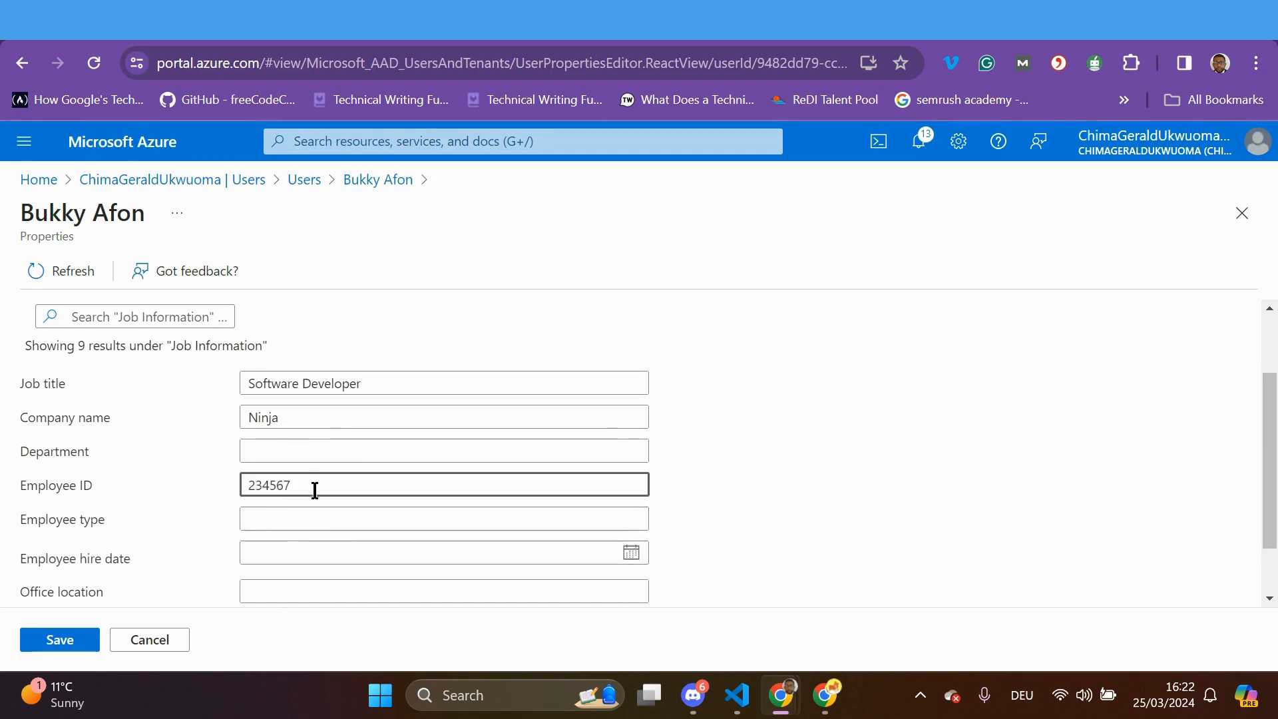
{"action": "left_click", "coordinate": [273, 517]}
{"action": "type", "text": "Con"}
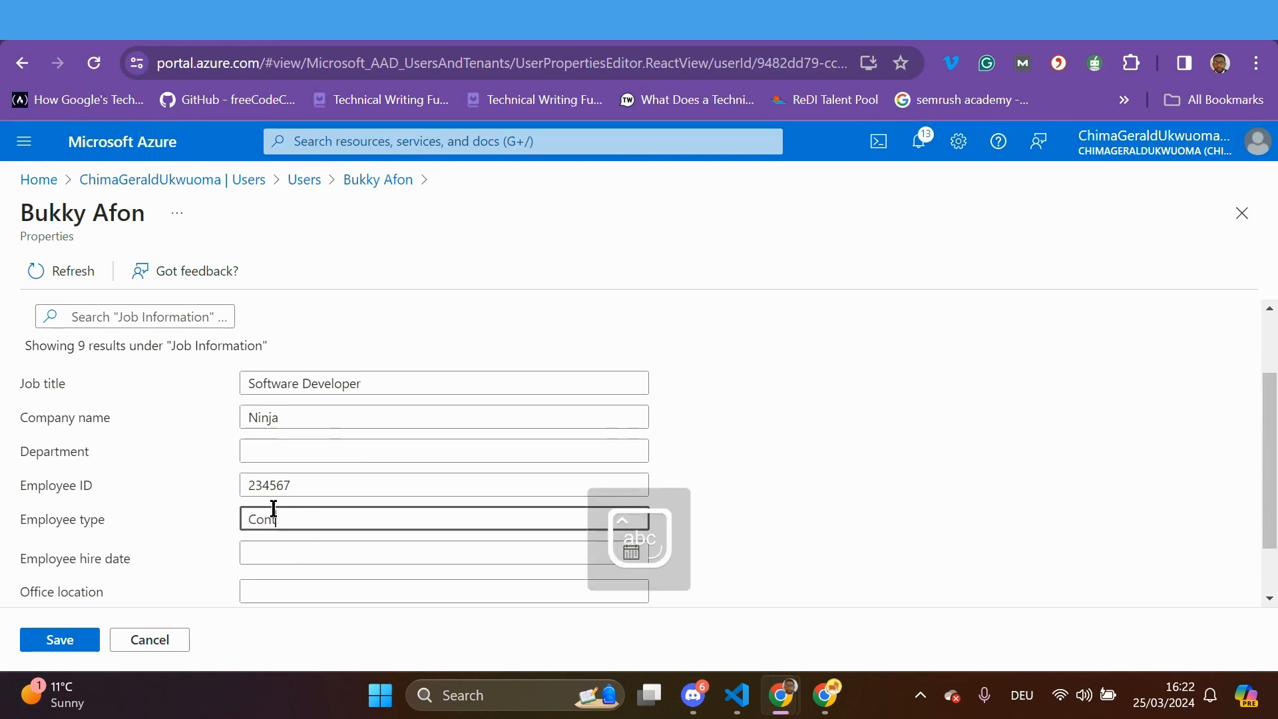
{"action": "type", "text": "tract"}
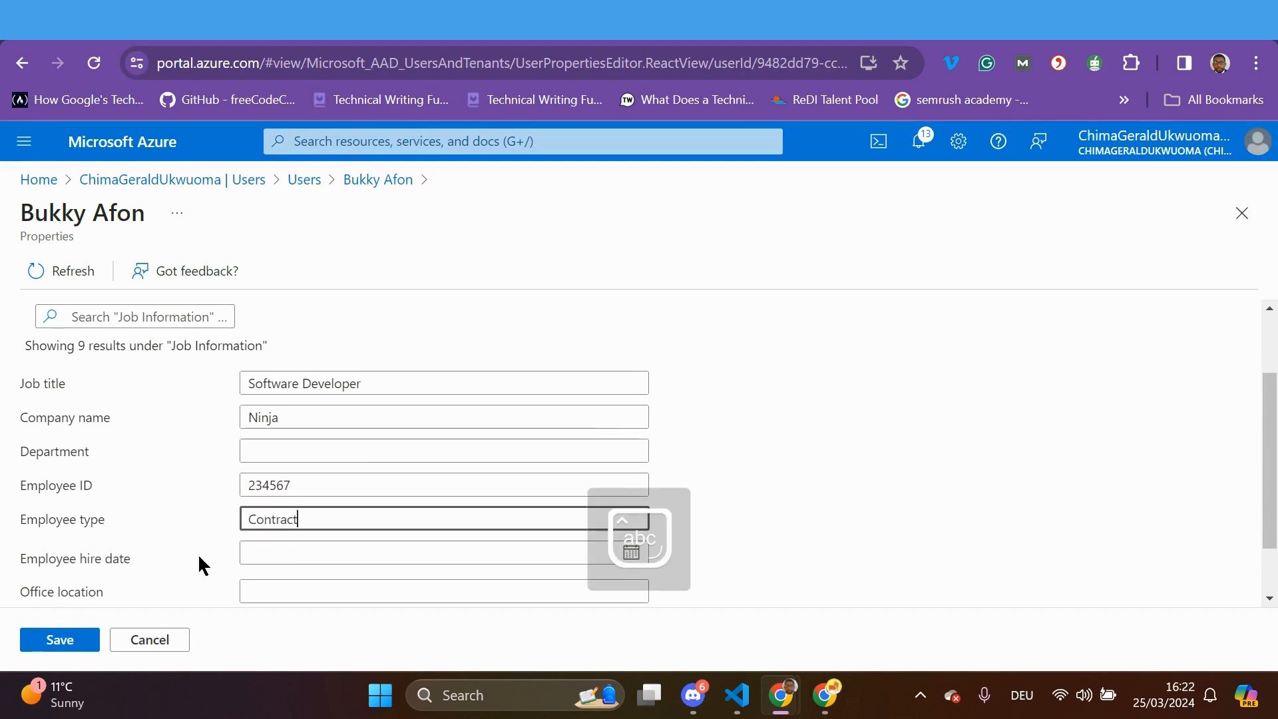
Set the hire date to Sat Mar 30 2024 and attempt to save
{"action": "scroll", "coordinate": [198, 552], "scroll_direction": "down", "scroll_amount": 1}
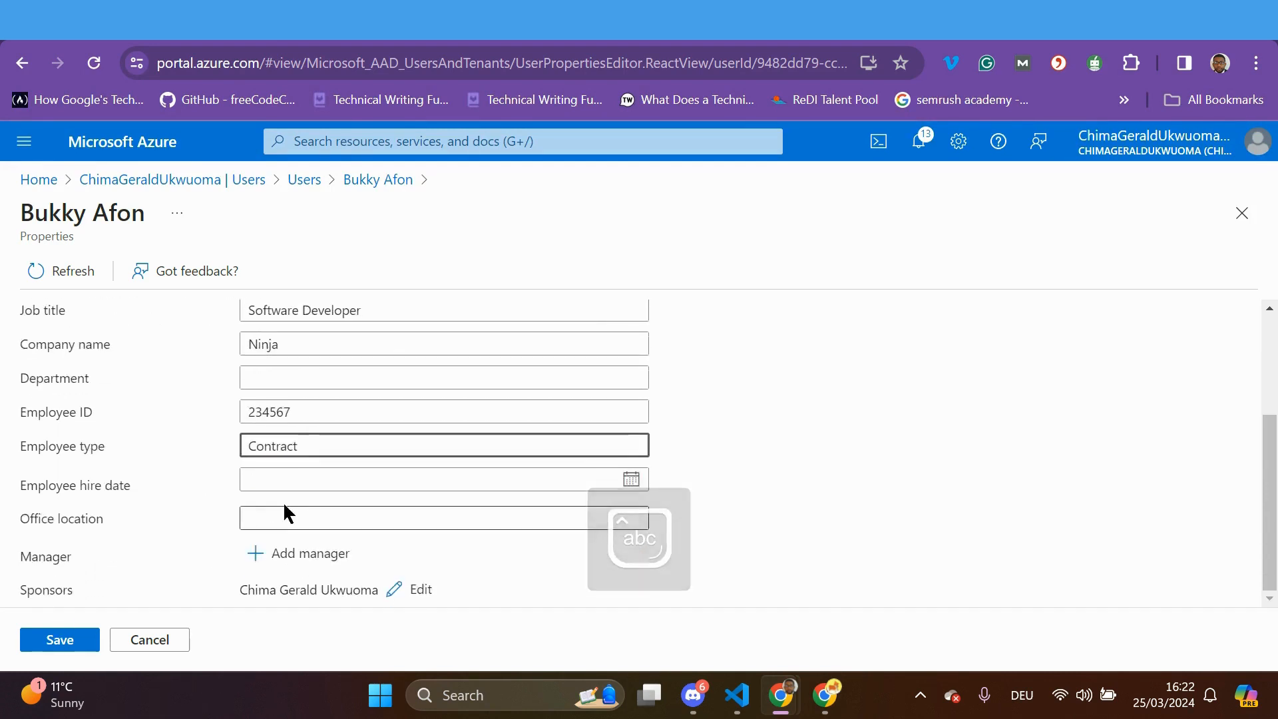
{"action": "left_click", "coordinate": [630, 480]}
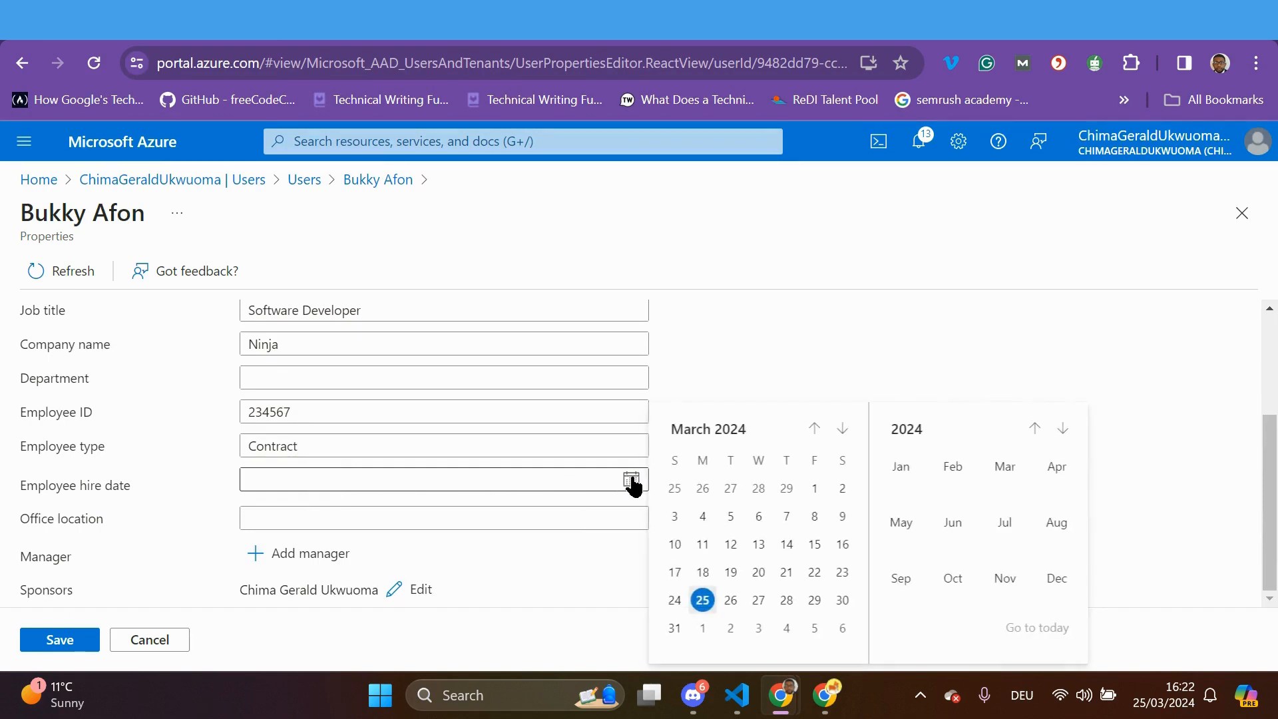
{"action": "left_click", "coordinate": [841, 601]}
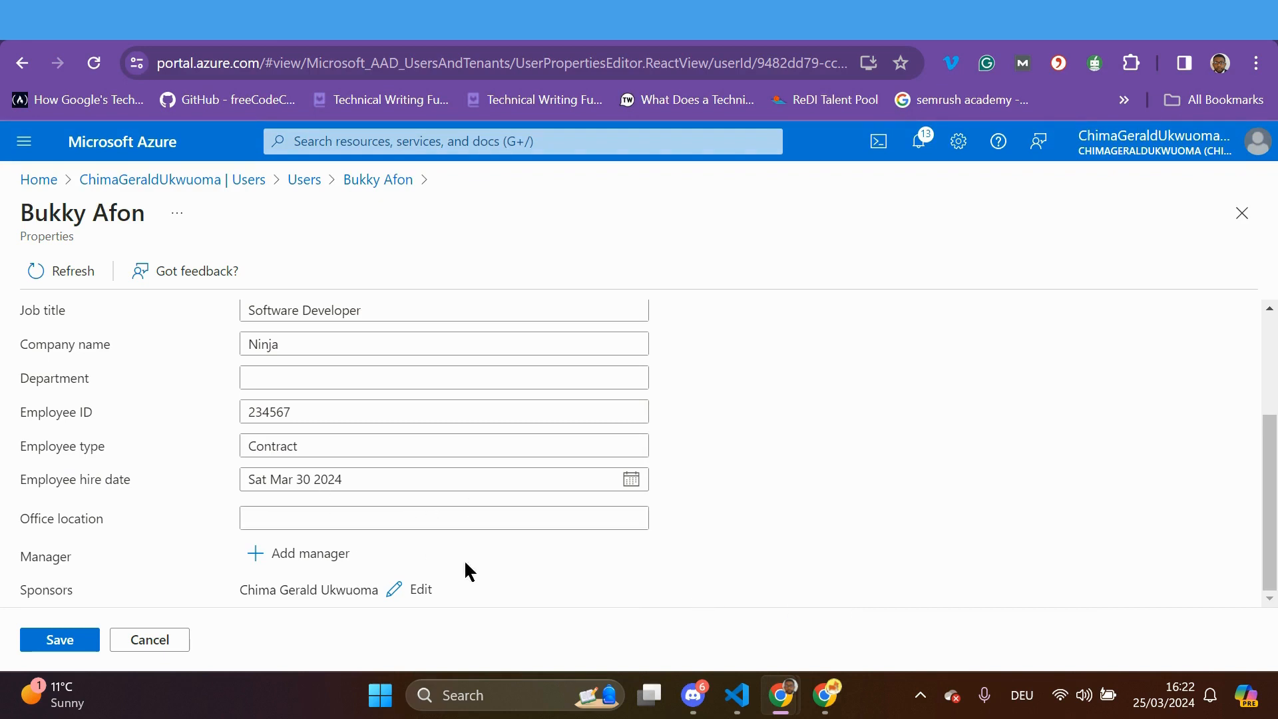
{"action": "left_click", "coordinate": [67, 639]}
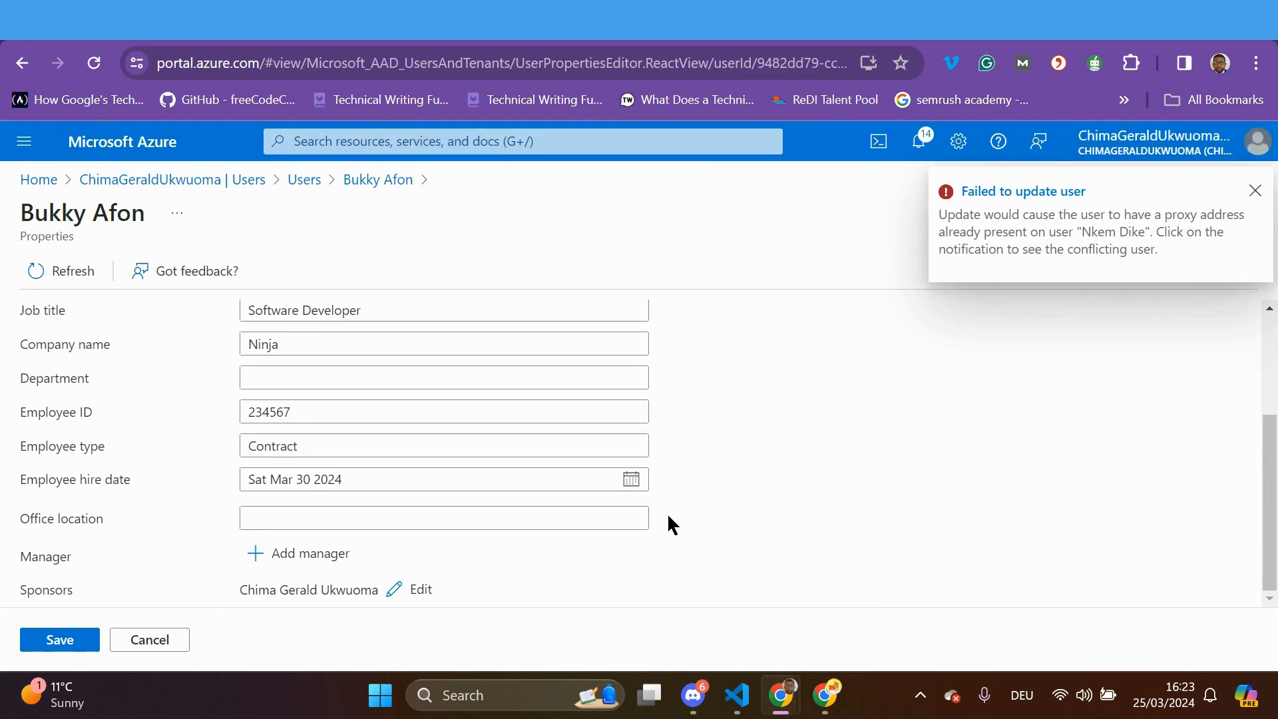
Dismiss the failed-update notice, discard the unsaved edits and return to Azure Home
{"action": "scroll", "coordinate": [668, 515], "scroll_direction": "up", "scroll_amount": 3}
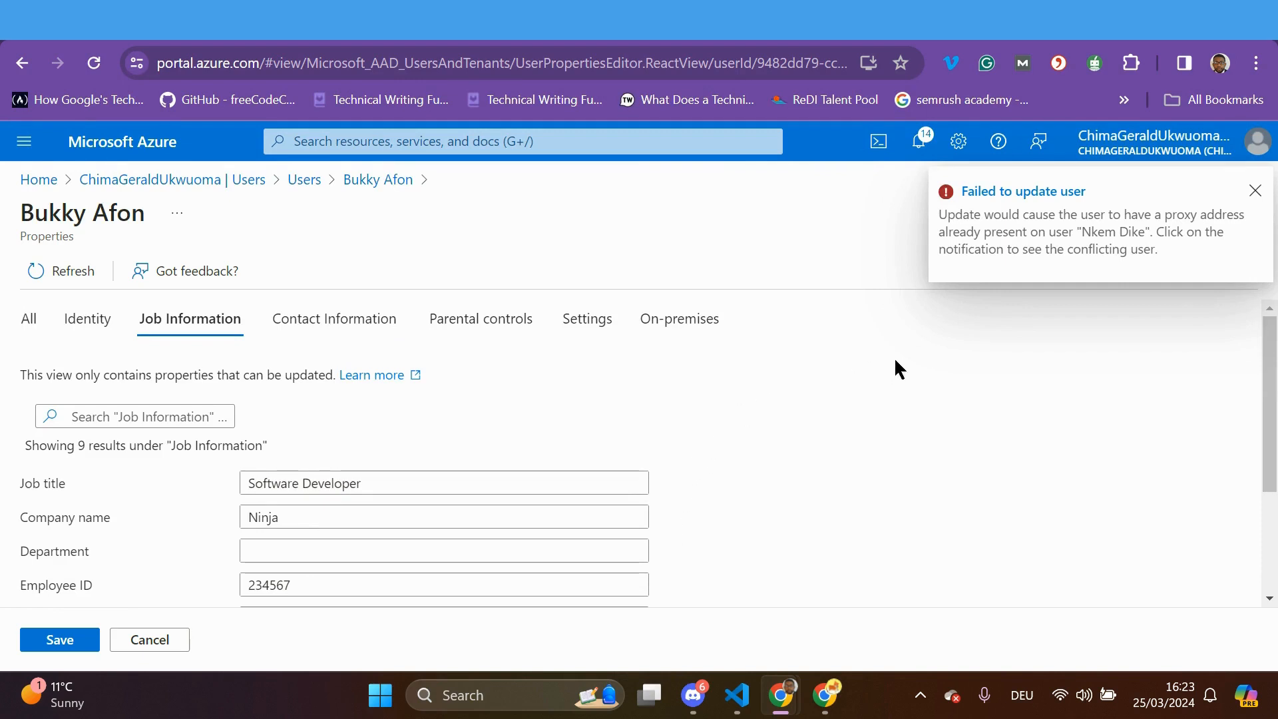
{"action": "left_click", "coordinate": [1041, 196]}
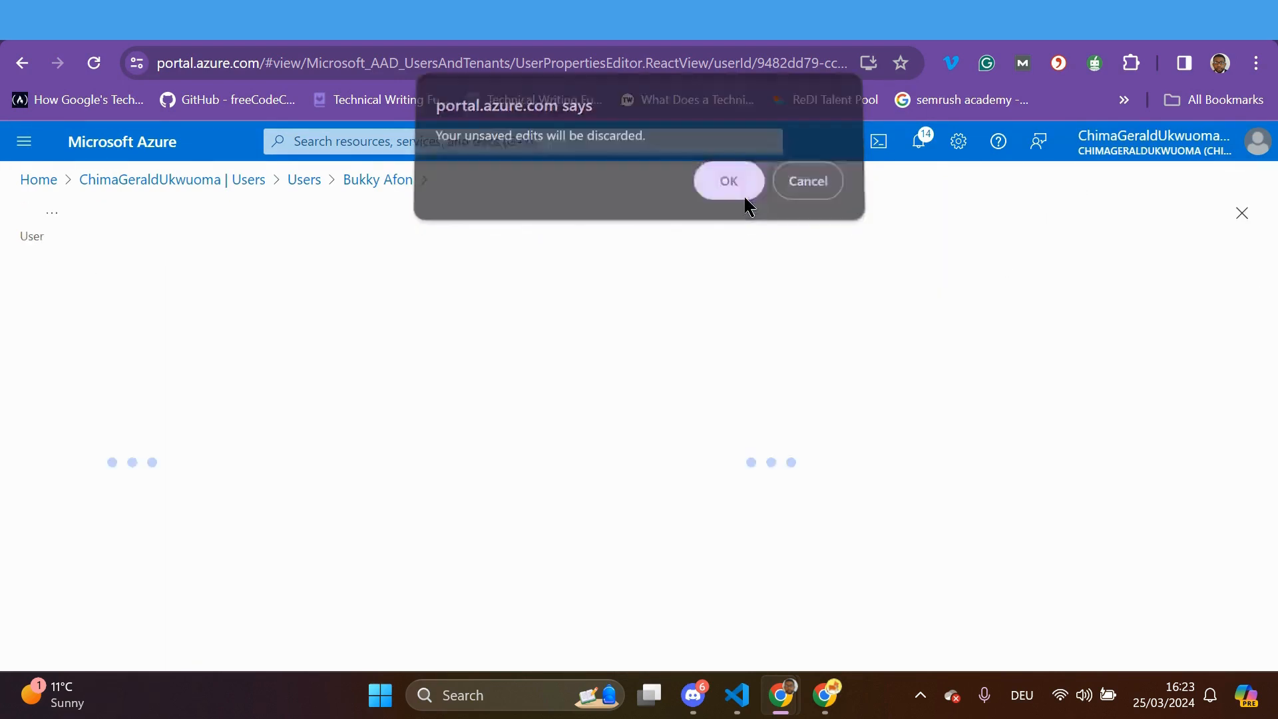
{"action": "left_click", "coordinate": [744, 200]}
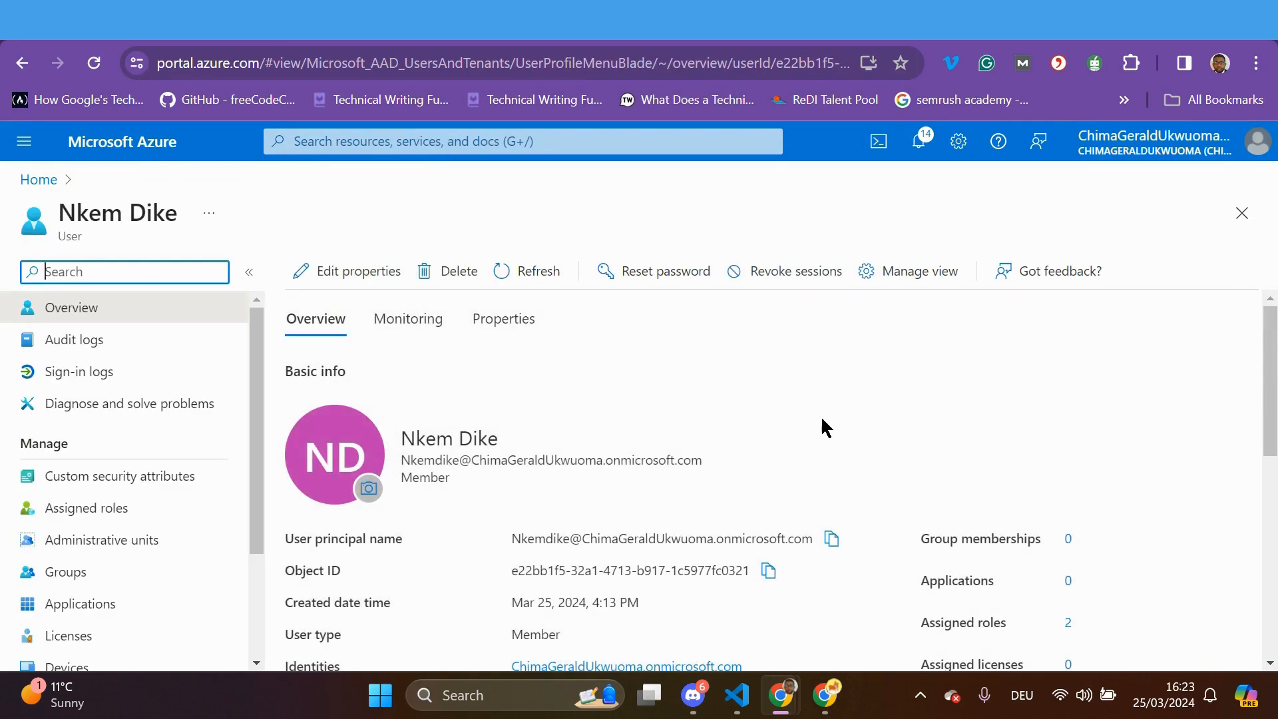
{"action": "scroll", "coordinate": [820, 427], "scroll_direction": "down", "scroll_amount": 5}
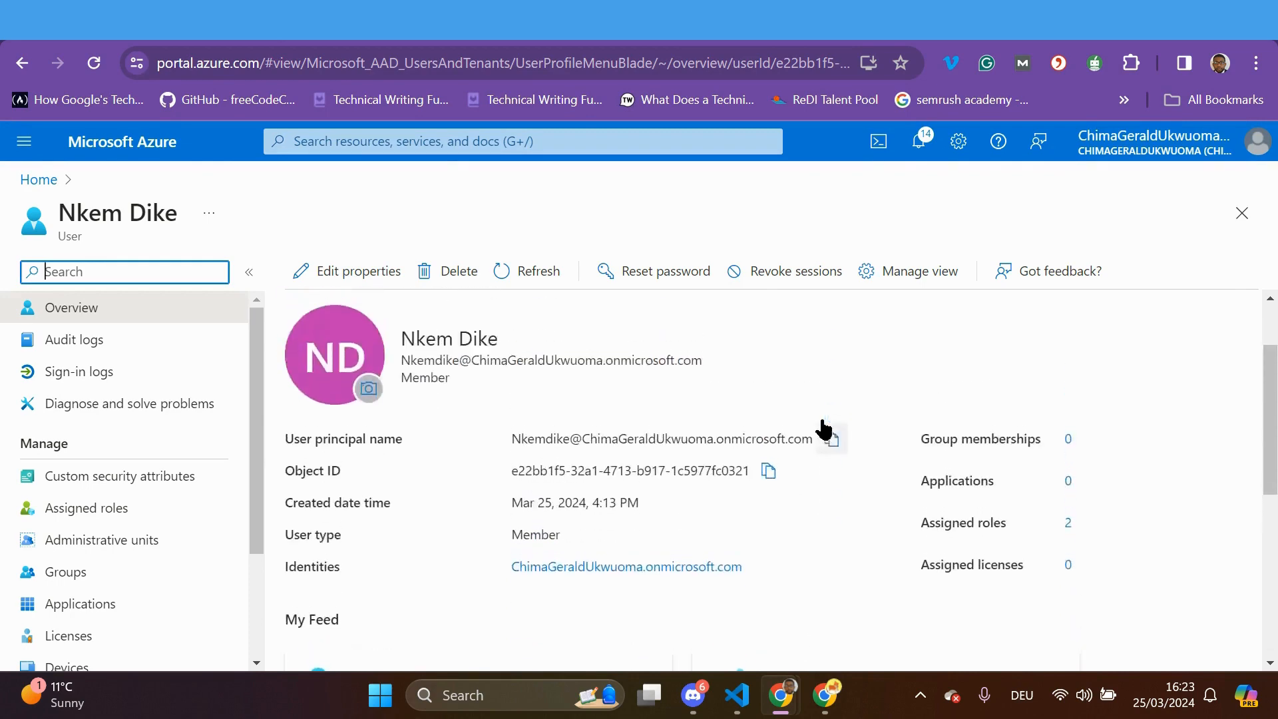
{"action": "scroll", "coordinate": [823, 427], "scroll_direction": "up", "scroll_amount": 5}
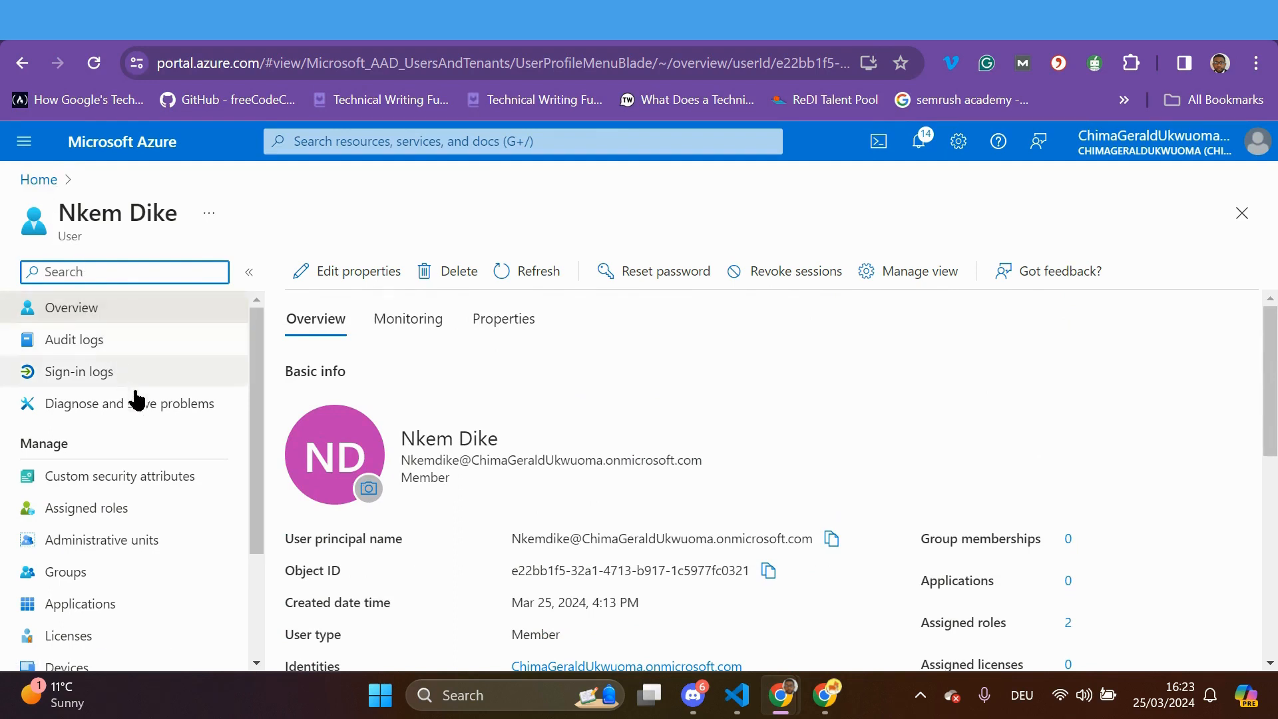
{"action": "left_click", "coordinate": [87, 312]}
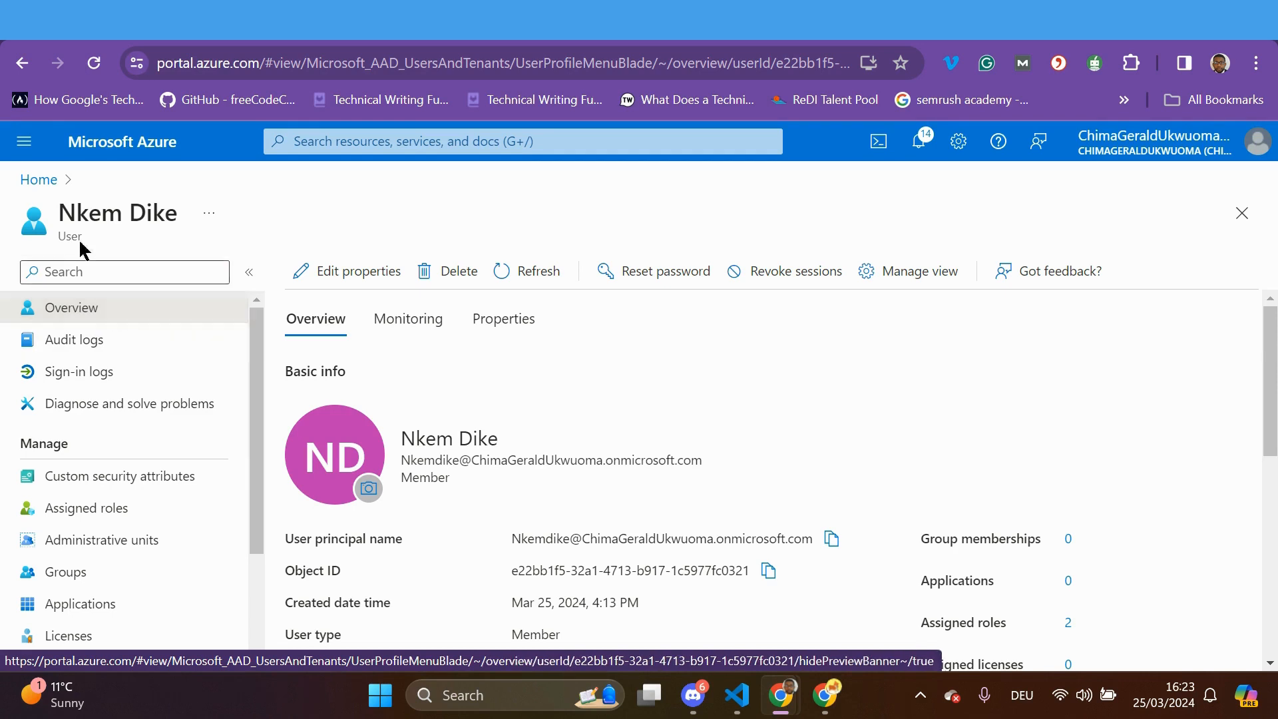
{"action": "left_click", "coordinate": [41, 179]}
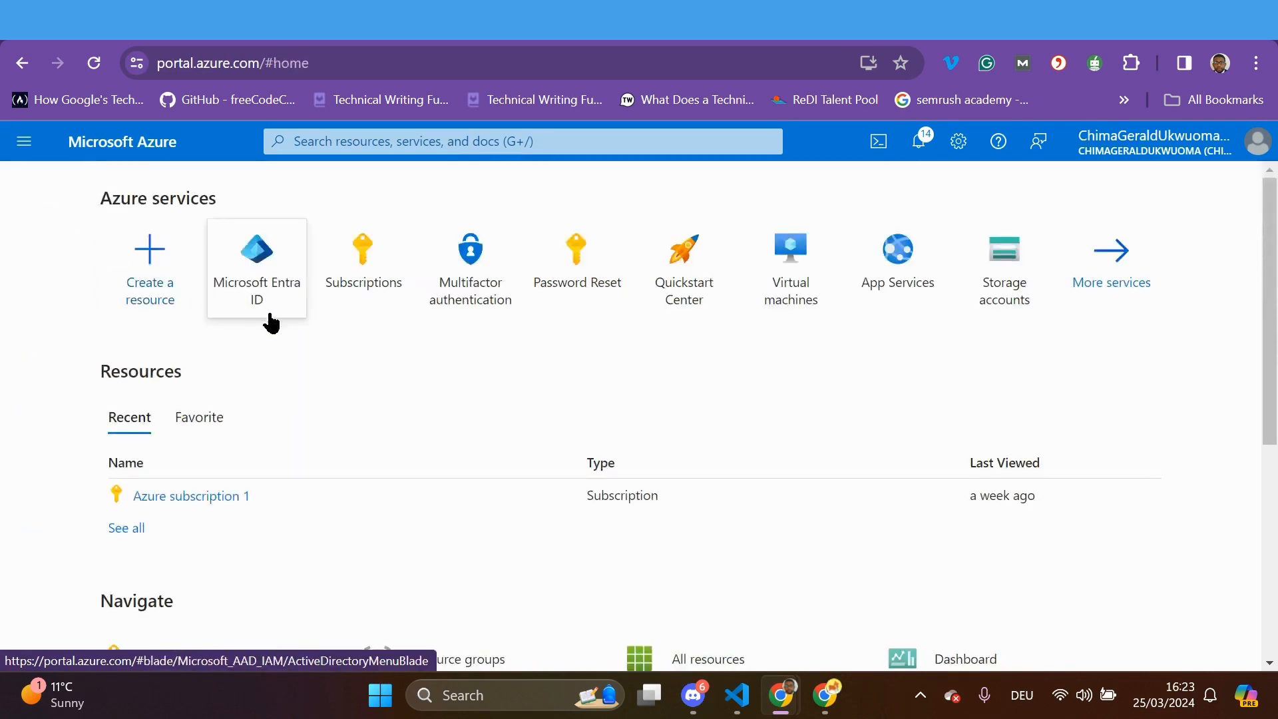
Open the Software Developer user's profile from Microsoft Entra ID Users
{"action": "left_click", "coordinate": [269, 265]}
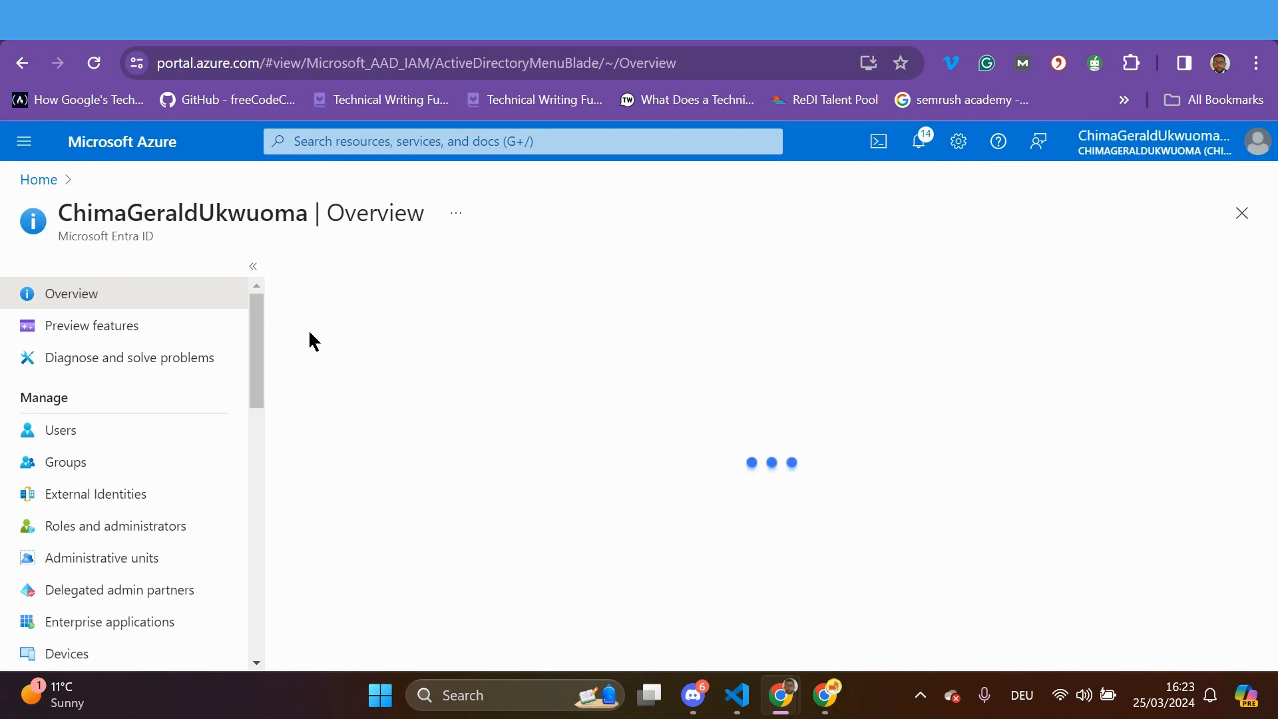
{"action": "left_click", "coordinate": [120, 434]}
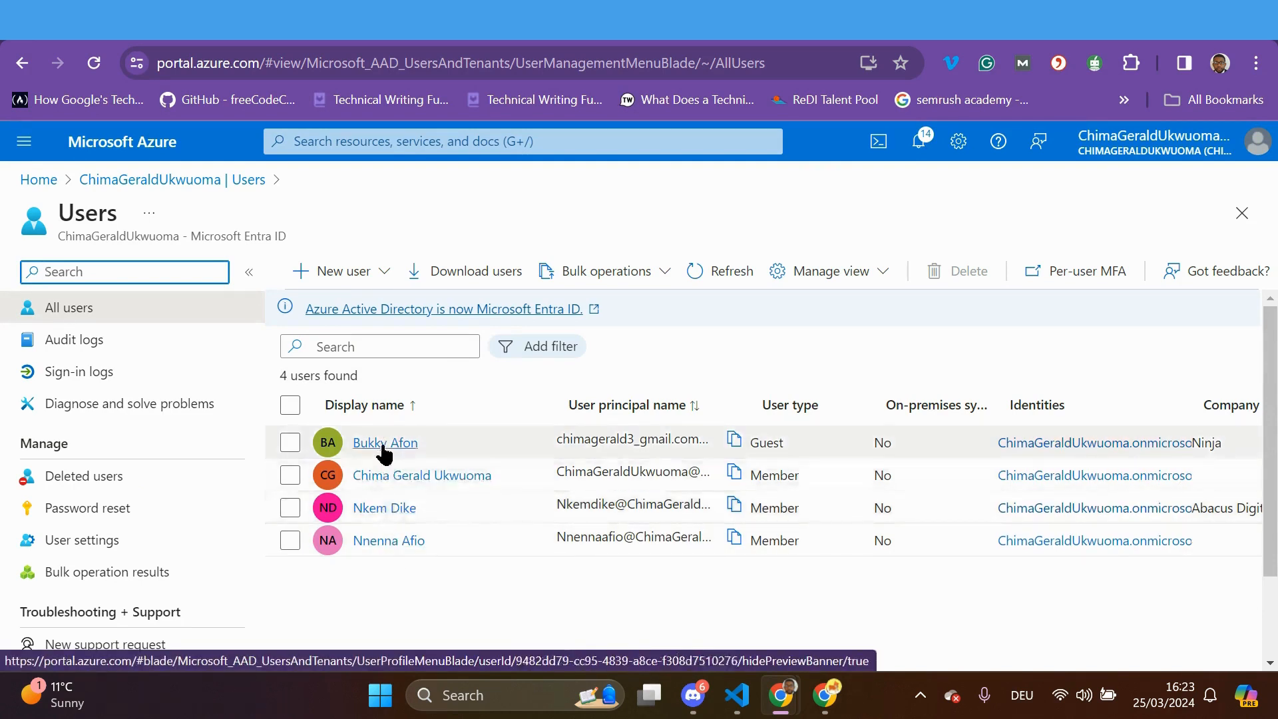
{"action": "left_click", "coordinate": [377, 509]}
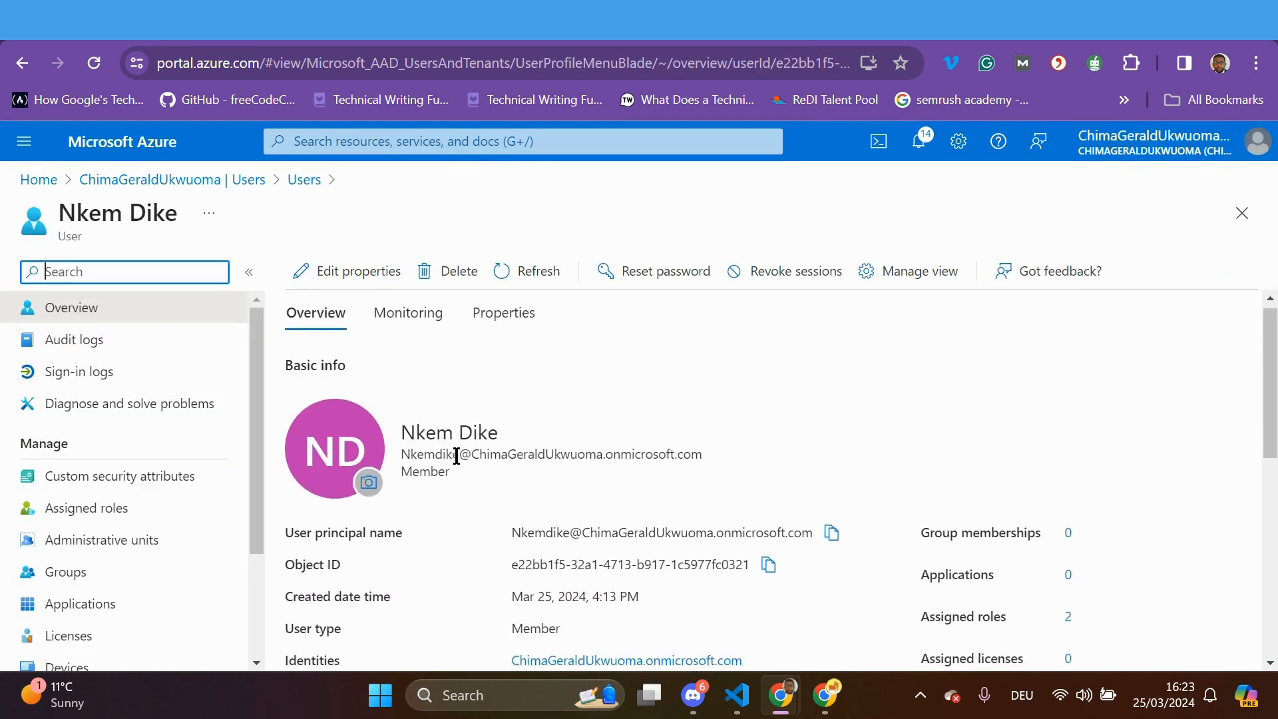
{"action": "scroll", "coordinate": [456, 465], "scroll_direction": "down", "scroll_amount": 5}
{"action": "scroll", "coordinate": [455, 456], "scroll_direction": "up", "scroll_amount": 5}
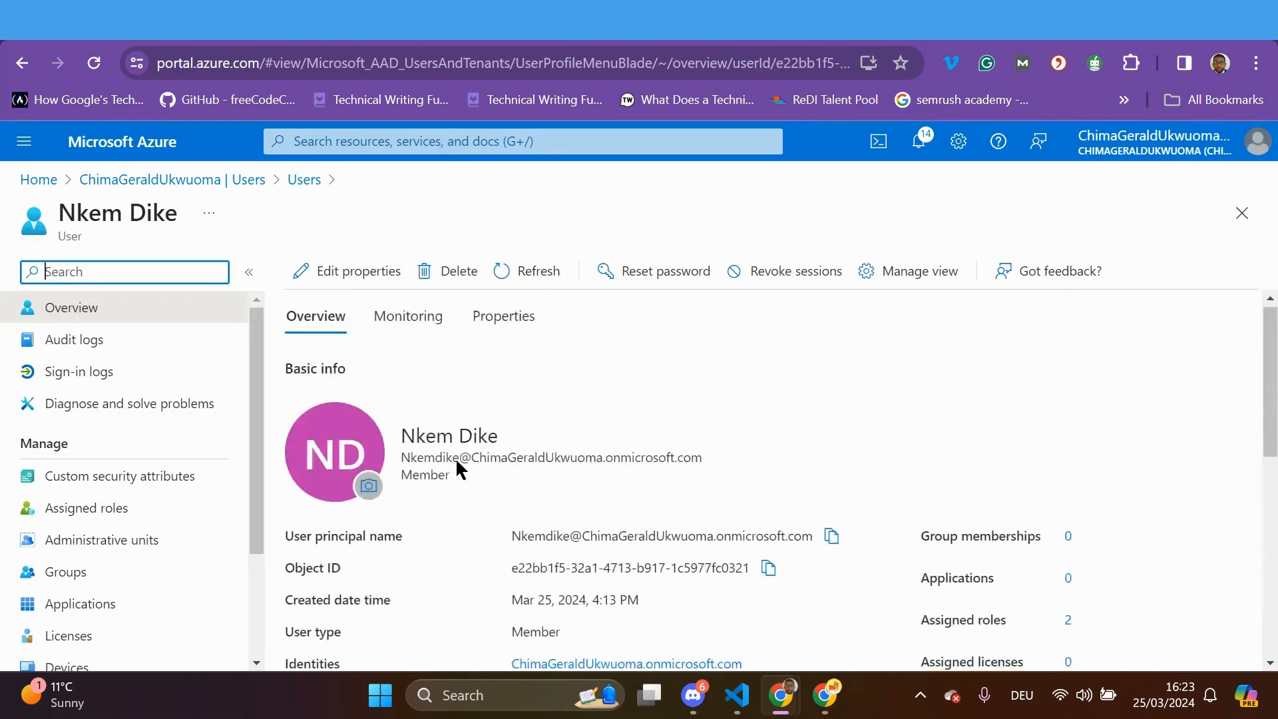
Review the user's properties down to the Job Information section
{"action": "left_click", "coordinate": [517, 333]}
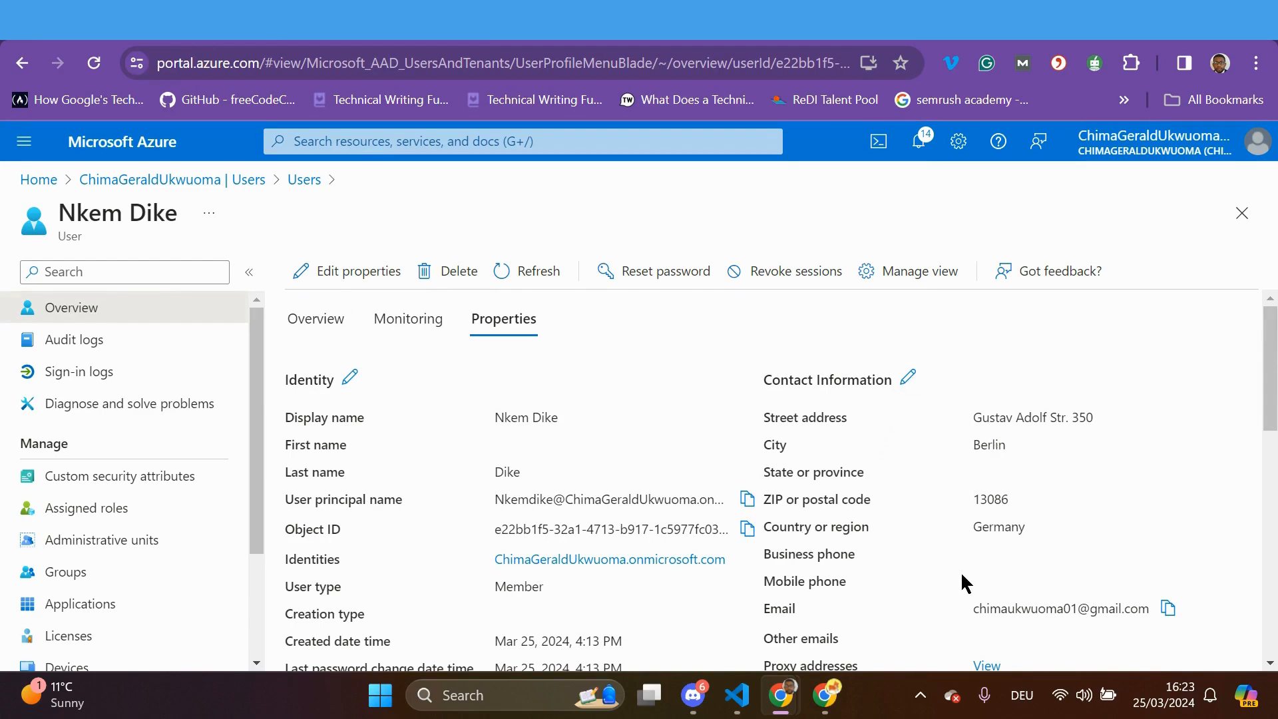
{"action": "scroll", "coordinate": [963, 582], "scroll_direction": "down", "scroll_amount": 2}
{"action": "scroll", "coordinate": [958, 573], "scroll_direction": "down", "scroll_amount": 1}
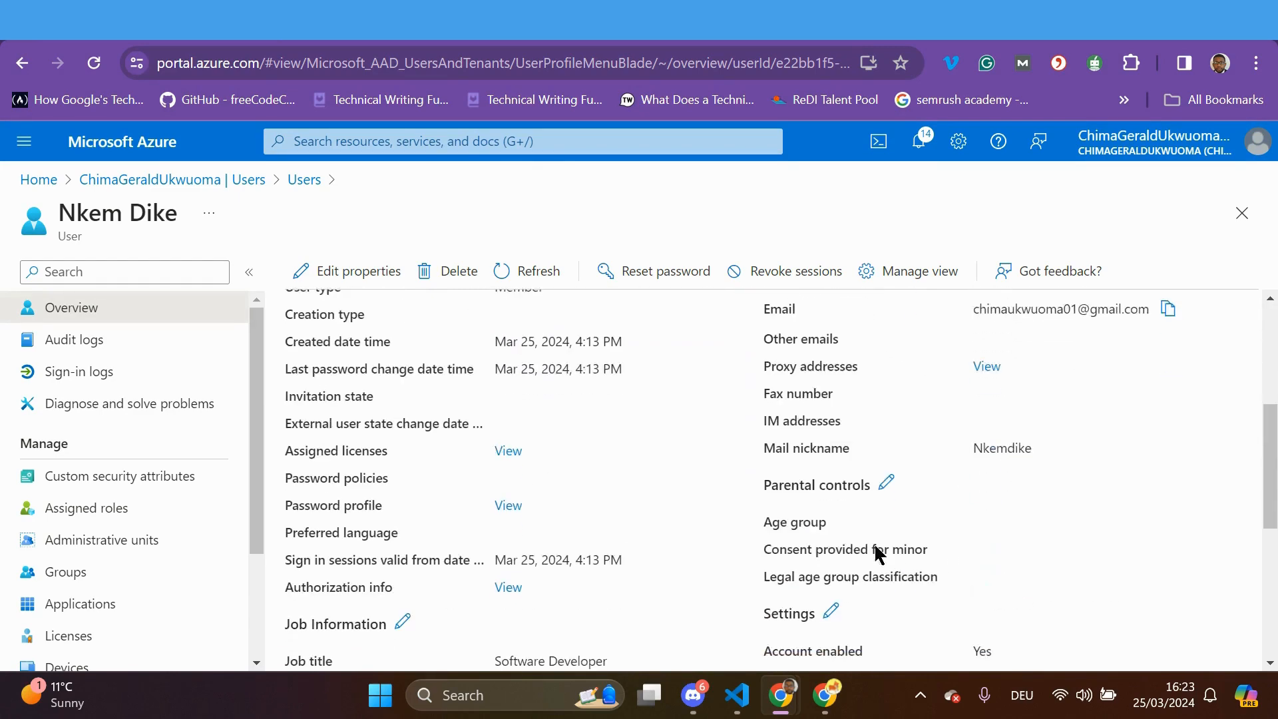
{"action": "scroll", "coordinate": [889, 492], "scroll_direction": "down", "scroll_amount": 2}
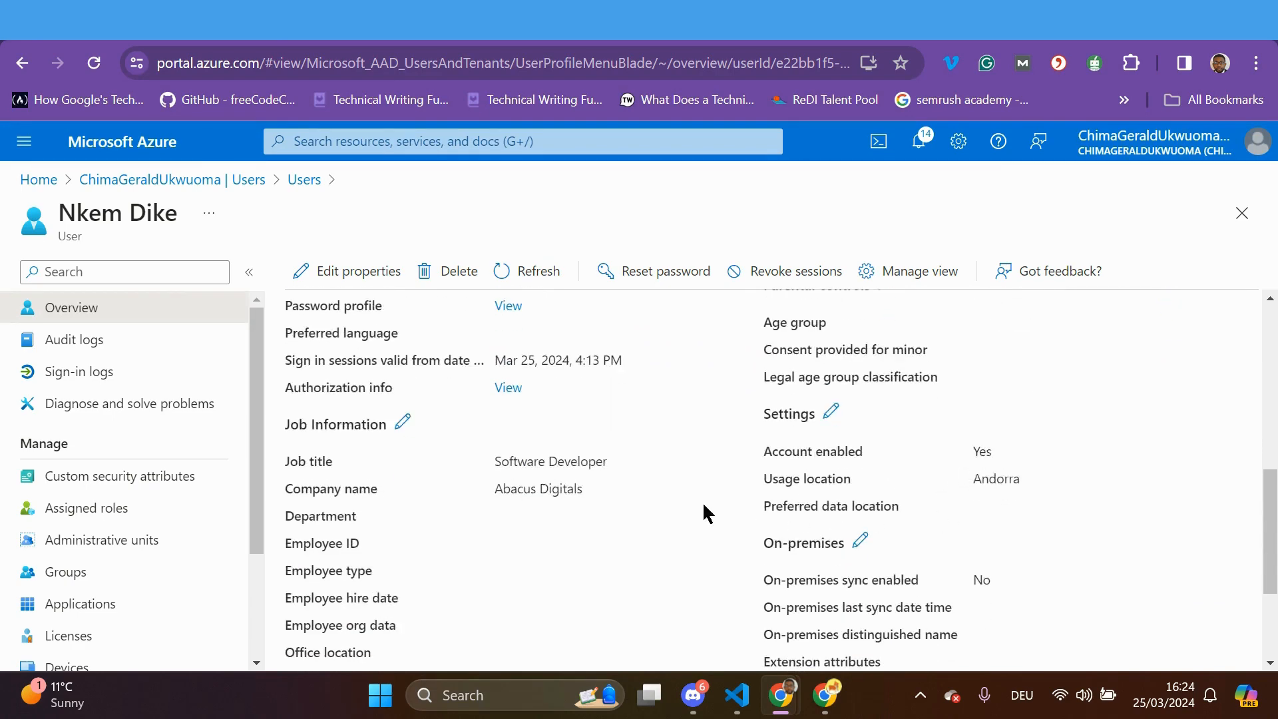
{"action": "scroll", "coordinate": [699, 509], "scroll_direction": "down", "scroll_amount": 1}
{"action": "scroll", "coordinate": [696, 512], "scroll_direction": "up", "scroll_amount": 1}
Edit the member user's Job Information and enter employee ID 2334
{"action": "left_click", "coordinate": [403, 426]}
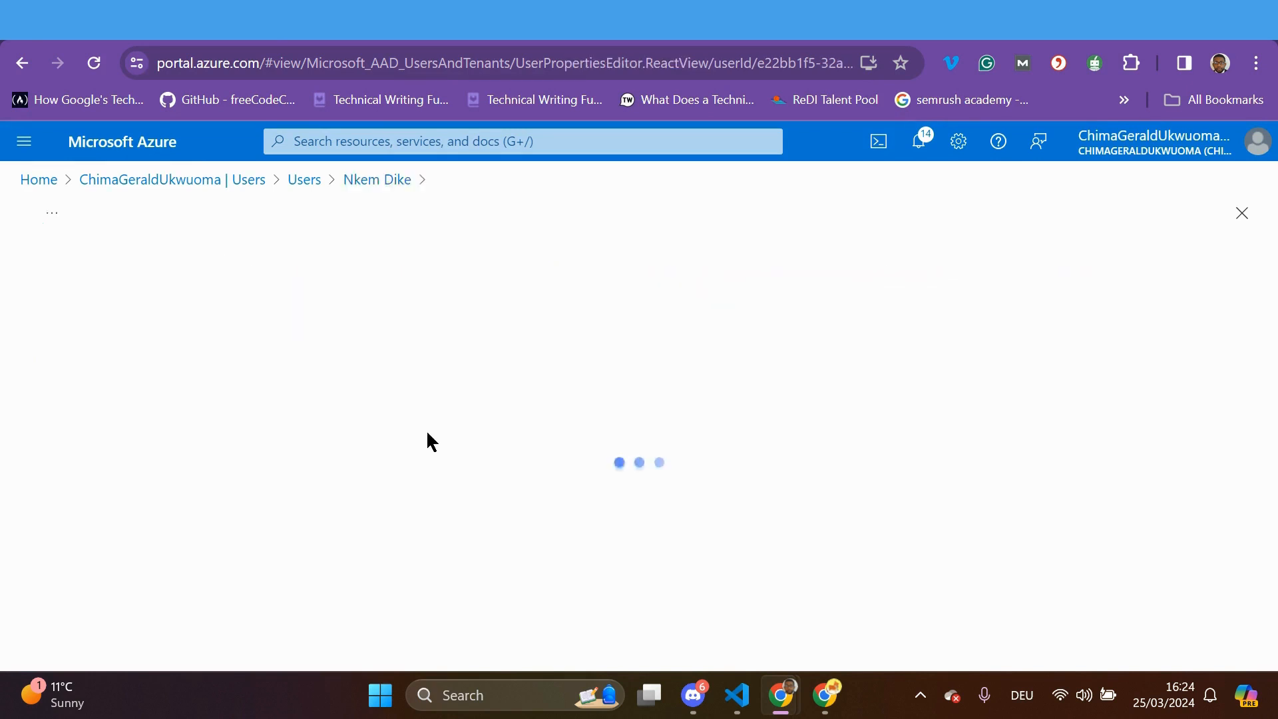
{"action": "scroll", "coordinate": [412, 547], "scroll_direction": "down", "scroll_amount": 1}
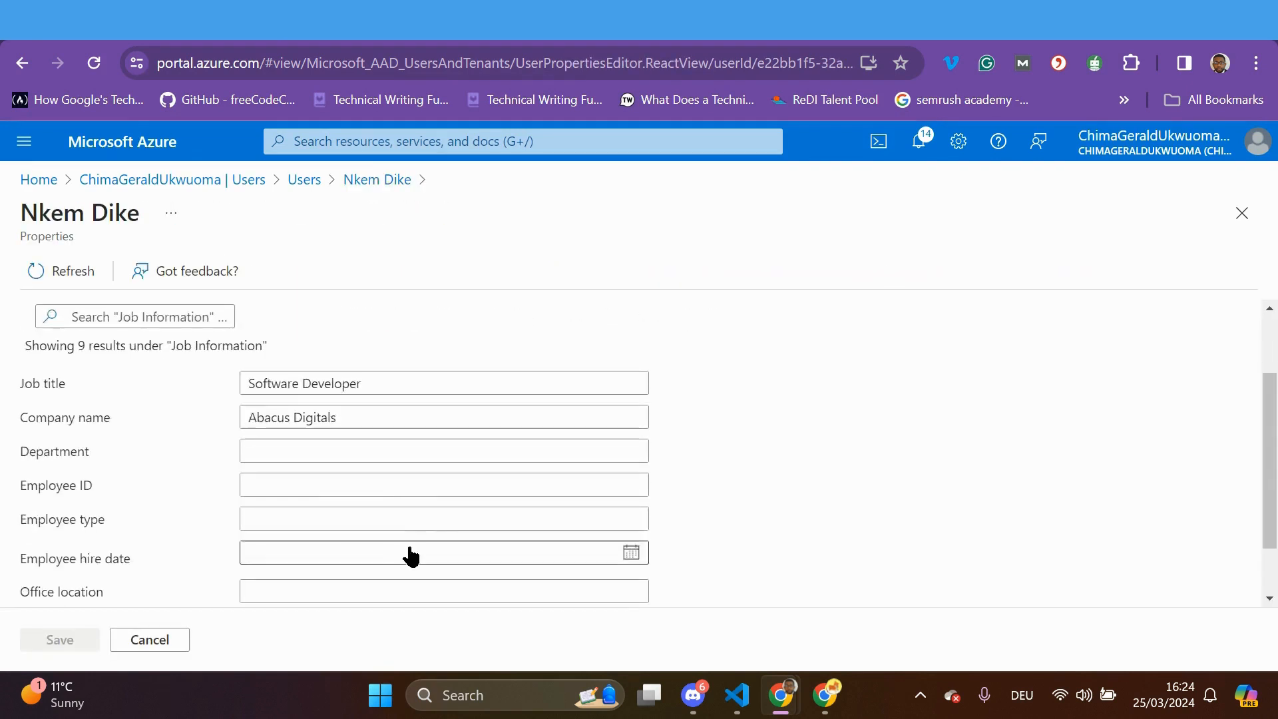
{"action": "left_click", "coordinate": [319, 483]}
{"action": "type", "text": "233455"}
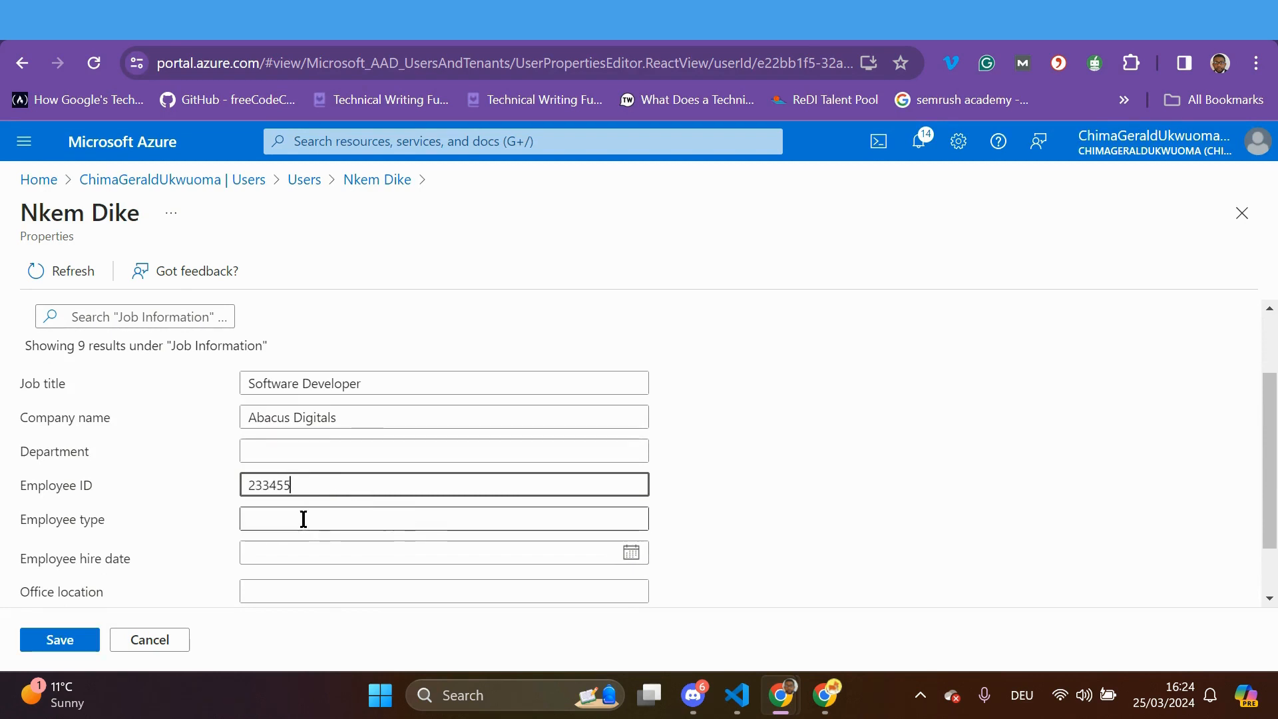
Set the Employee type to Full-Time
{"action": "left_click", "coordinate": [312, 520]}
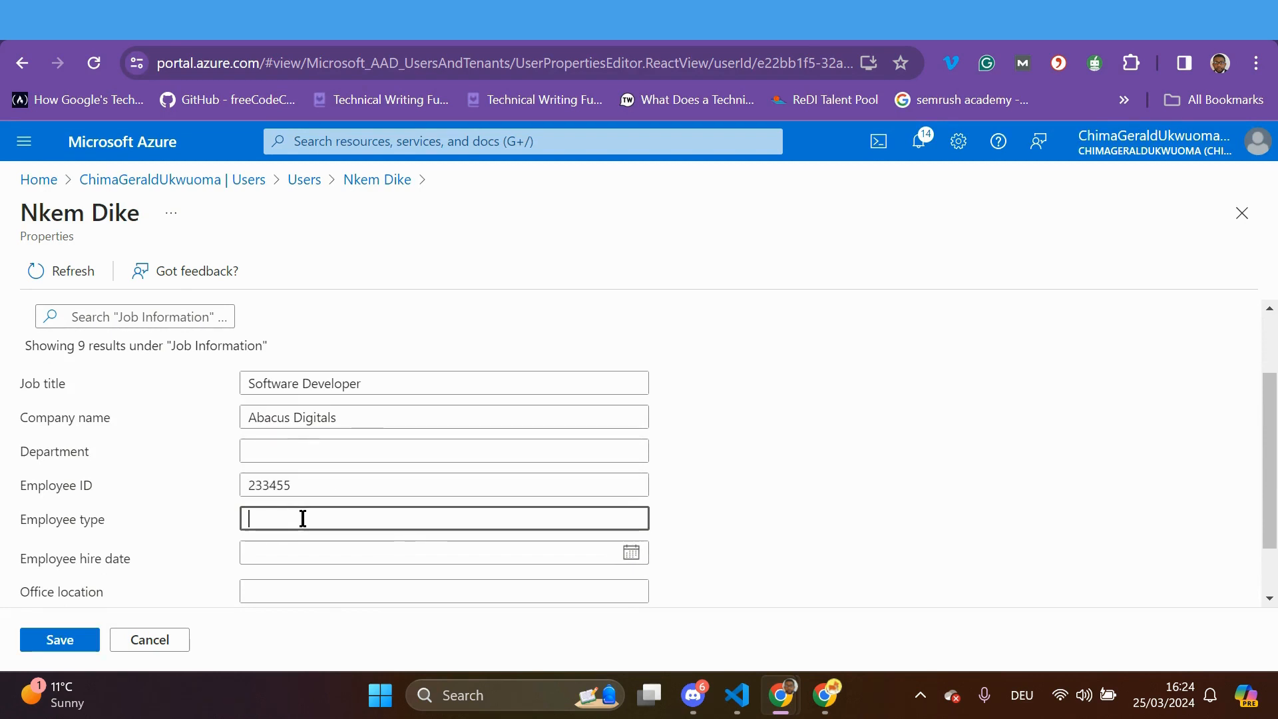
{"action": "key", "text": "Caps_Lock"}
{"action": "type", "text": "F"}
{"action": "key", "text": "Caps_Lock"}
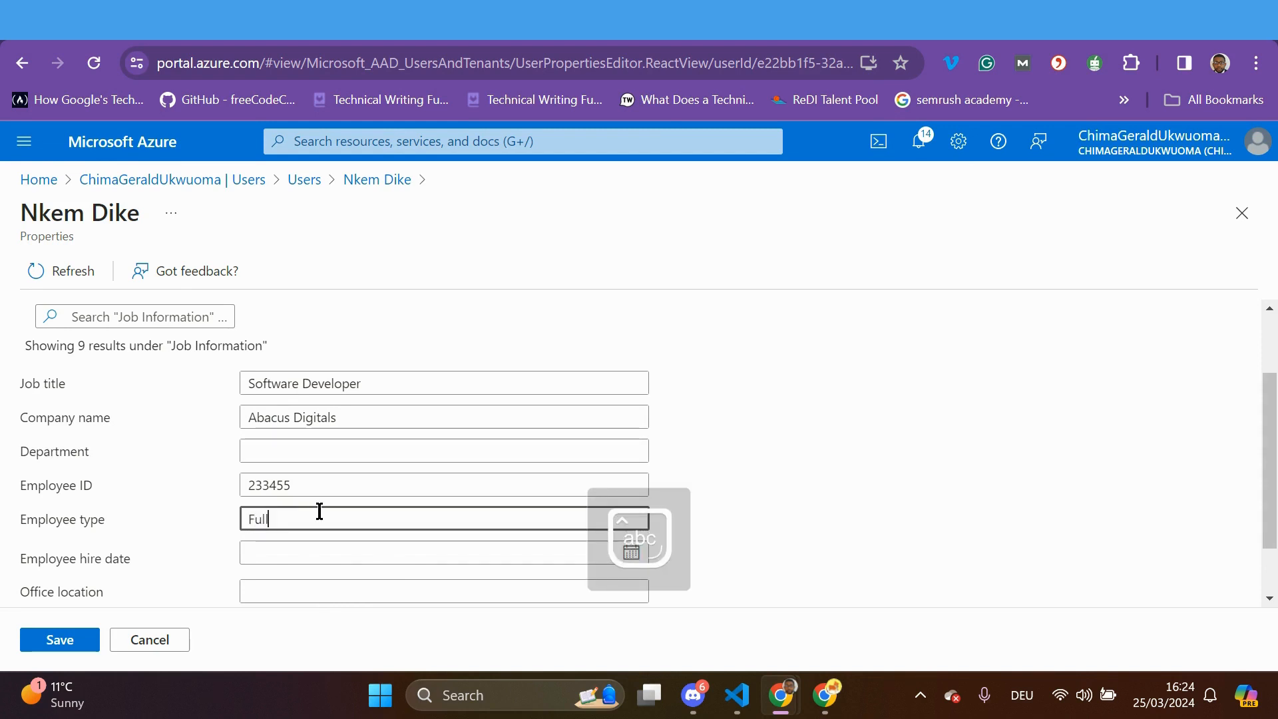
{"action": "type", "text": "ull-t"}
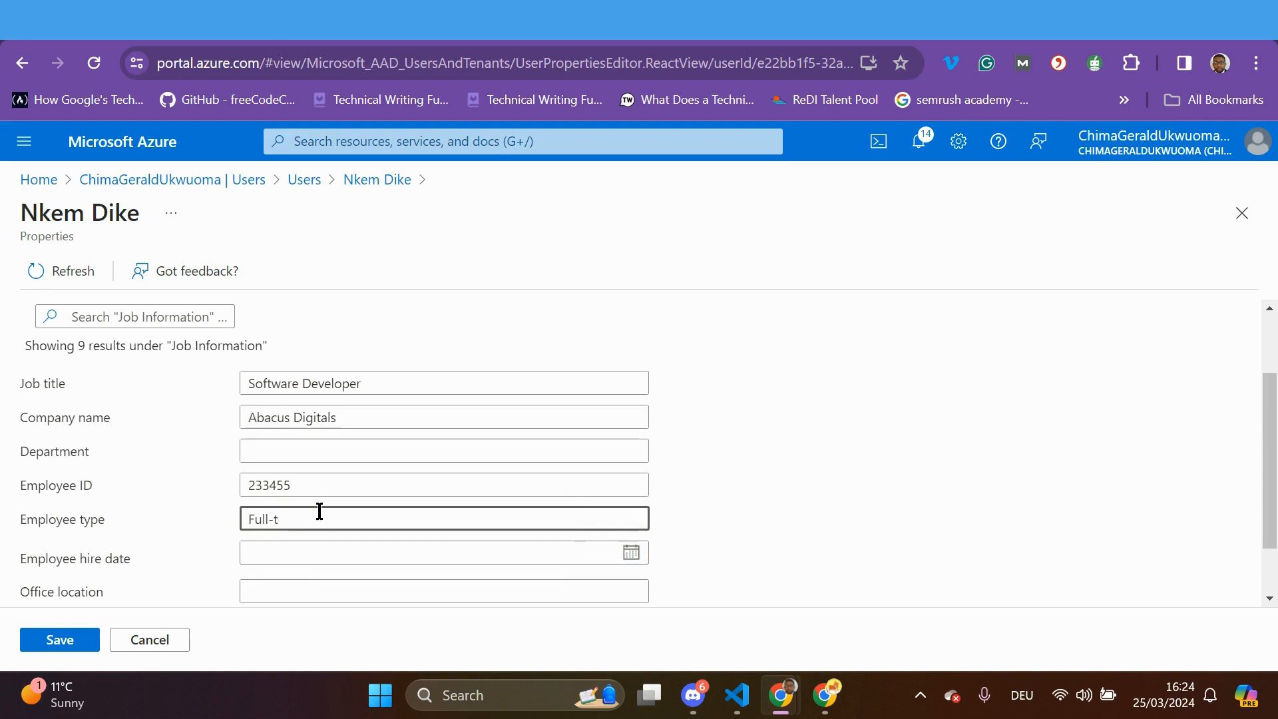
{"action": "key", "text": "Caps_Lock"}
{"action": "type", "text": "T"}
{"action": "key", "text": "BackSpace"}
{"action": "type", "text": "T"}
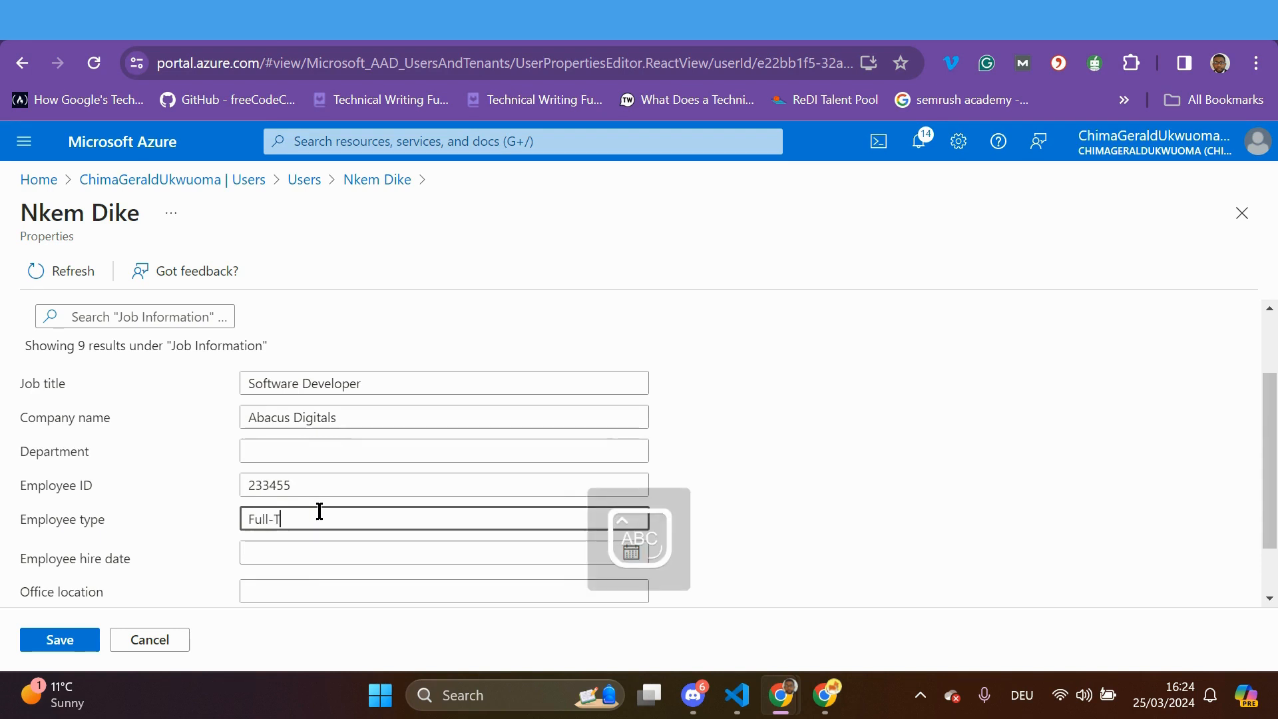
{"action": "key", "text": "Caps_Lock"}
{"action": "type", "text": "ime"}
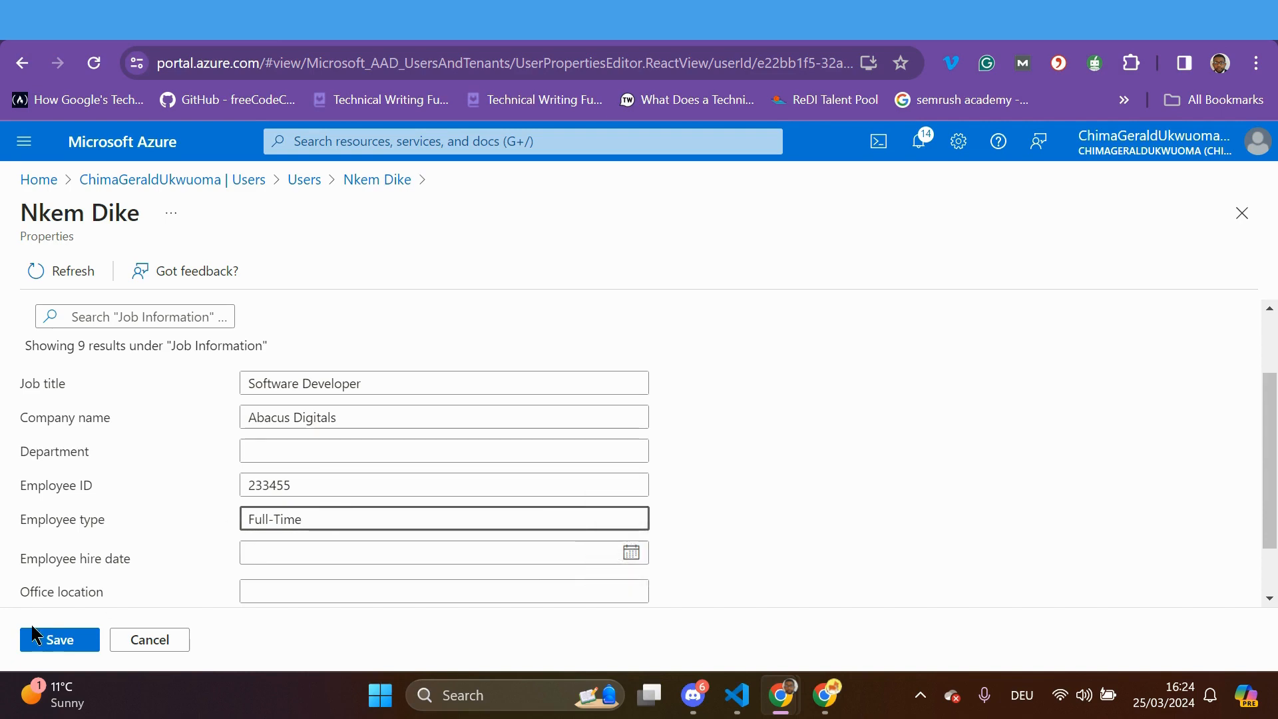
Save the job information changes and review the user's properties
{"action": "left_click", "coordinate": [50, 640]}
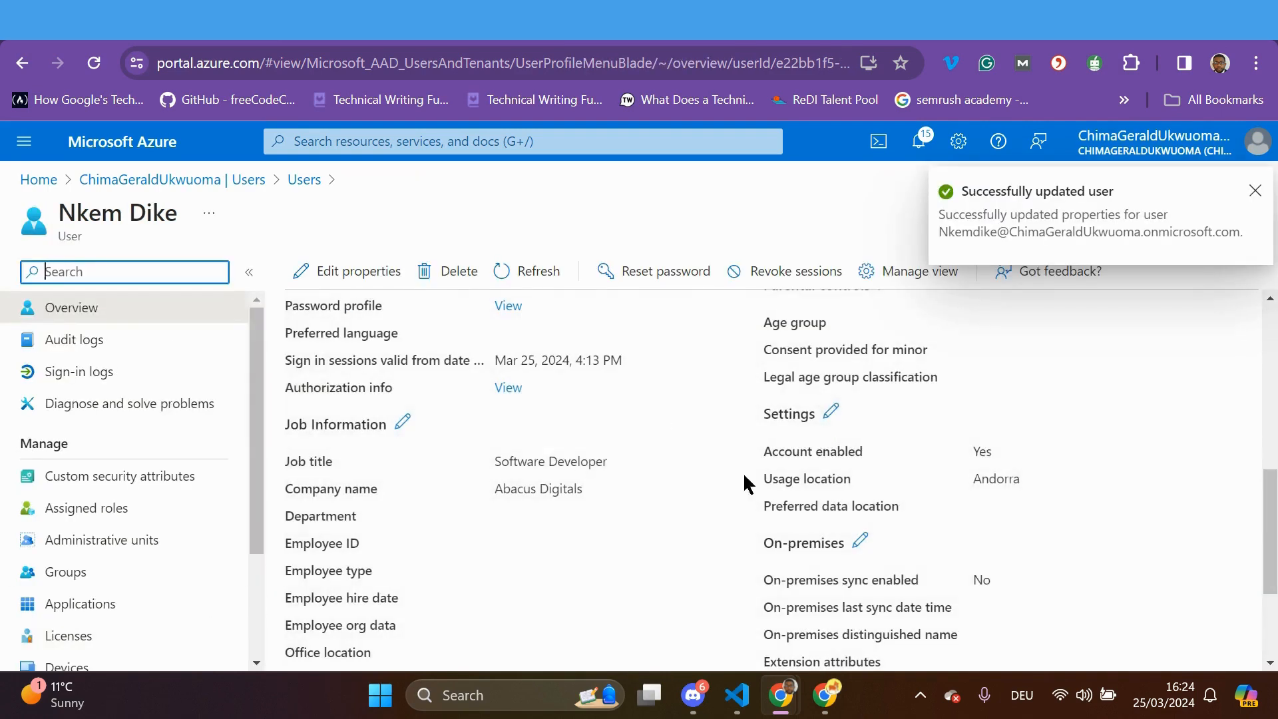
{"action": "scroll", "coordinate": [666, 493], "scroll_direction": "down", "scroll_amount": 2}
{"action": "scroll", "coordinate": [641, 527], "scroll_direction": "up", "scroll_amount": 4}
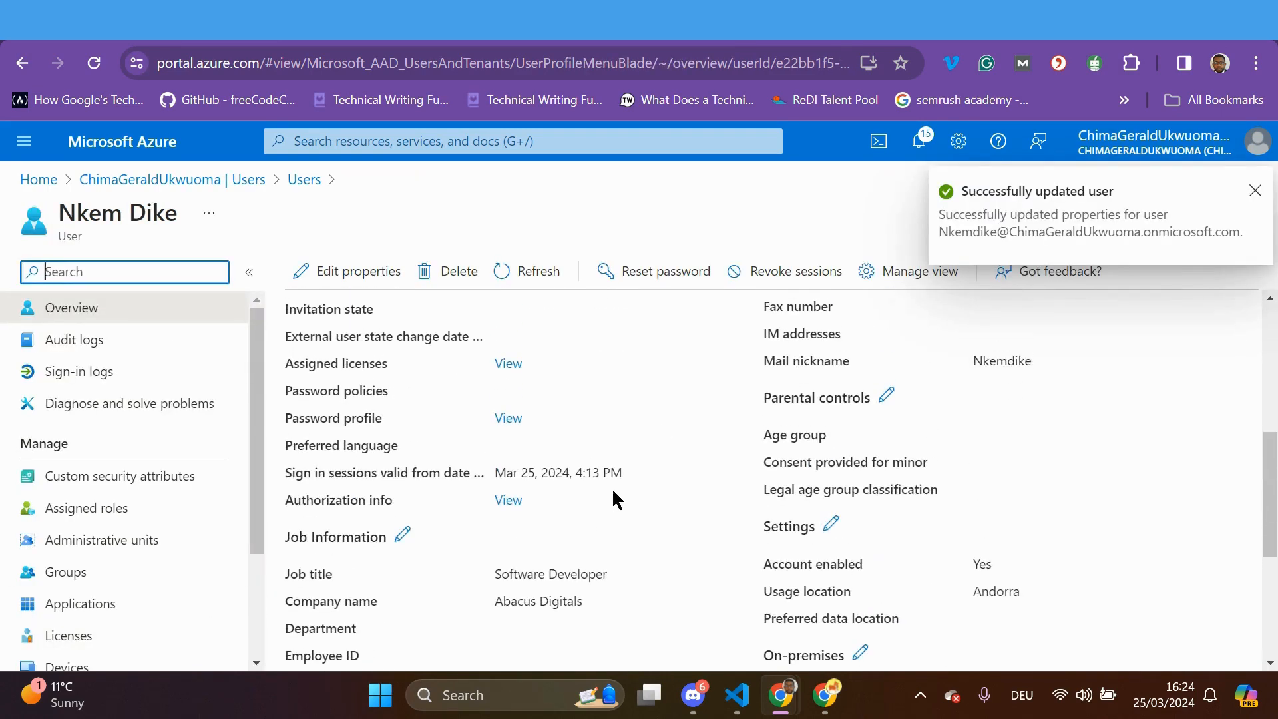
{"action": "scroll", "coordinate": [466, 443], "scroll_direction": "up", "scroll_amount": 2}
{"action": "scroll", "coordinate": [376, 399], "scroll_direction": "up", "scroll_amount": 4}
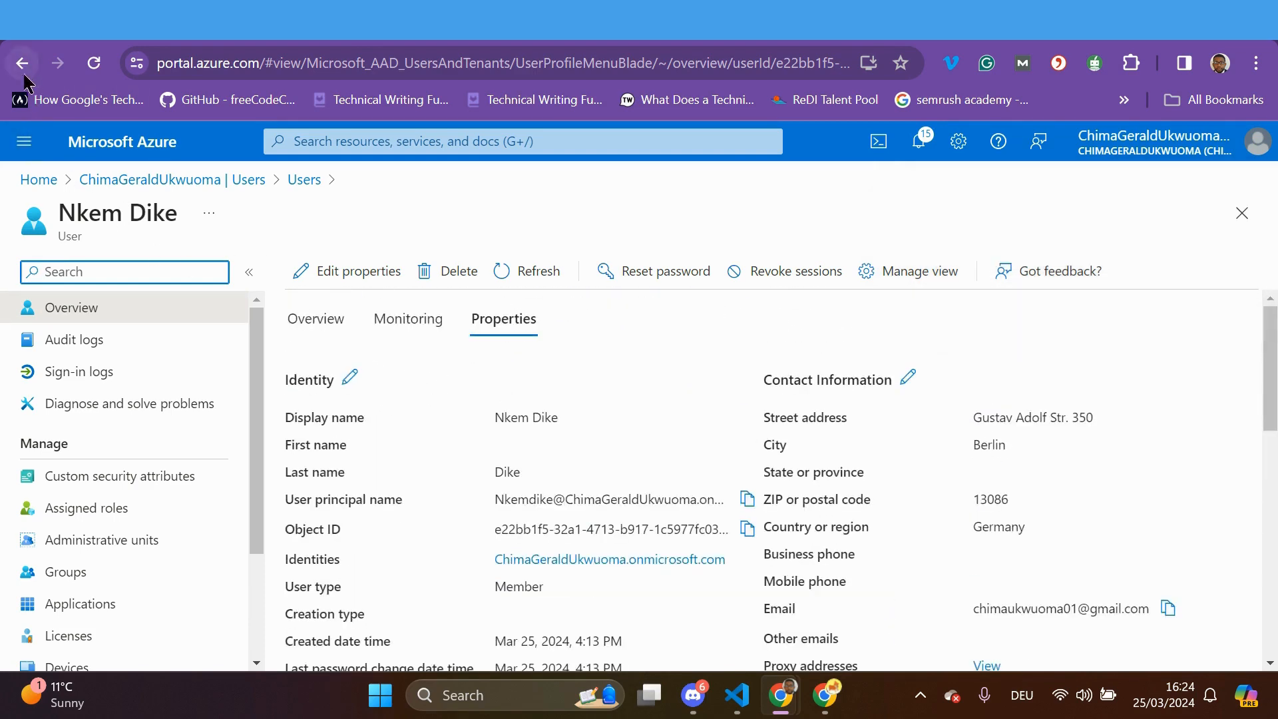
{"action": "scroll", "coordinate": [603, 528], "scroll_direction": "down", "scroll_amount": 6}
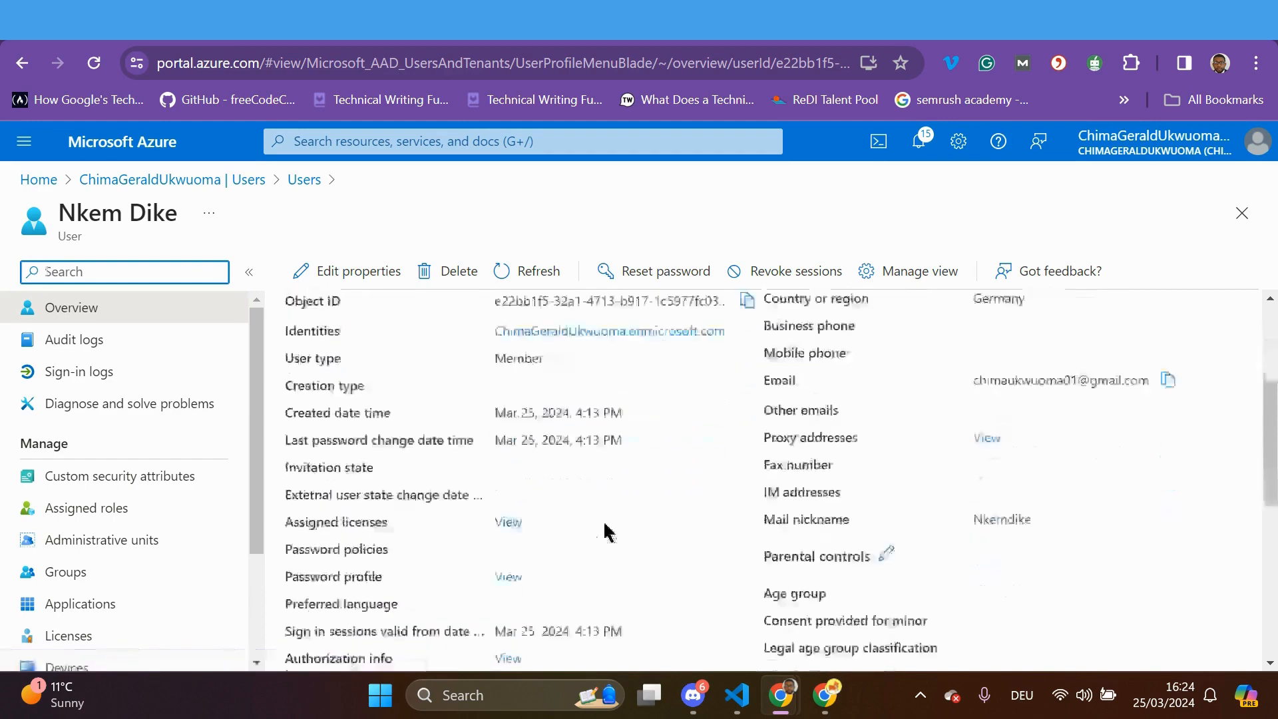
{"action": "scroll", "coordinate": [605, 529], "scroll_direction": "up", "scroll_amount": 6}
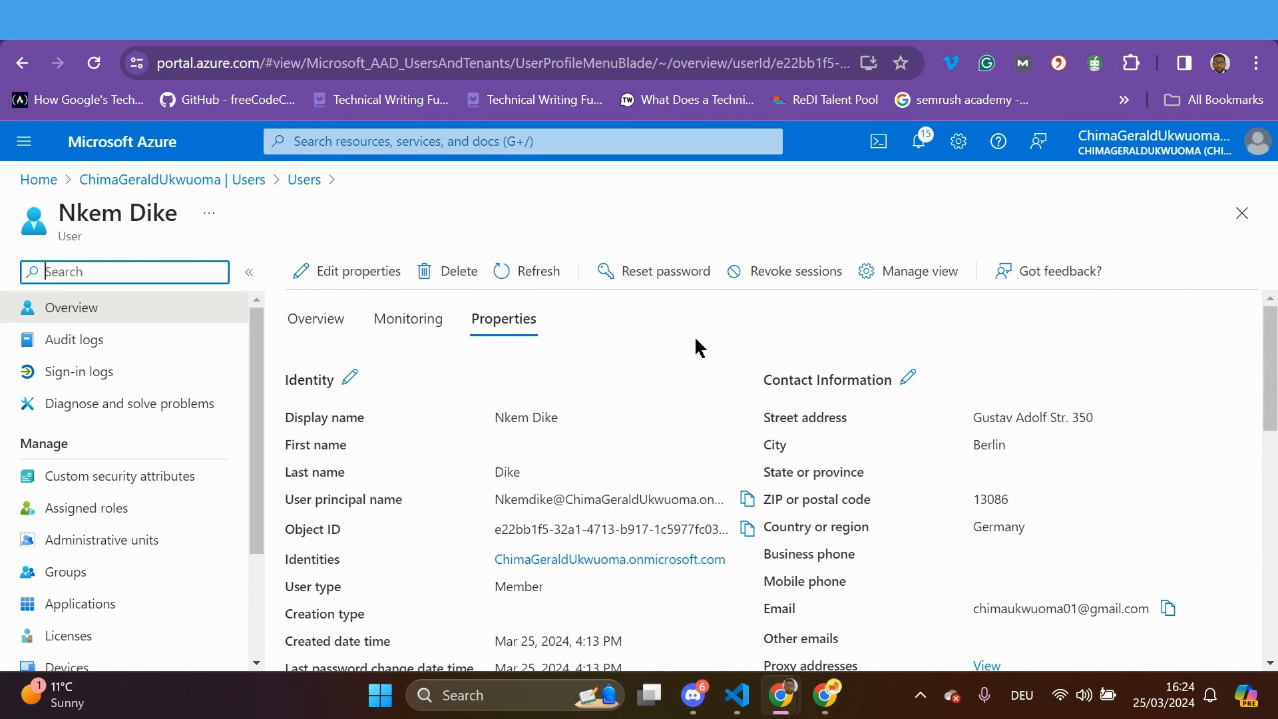
Open the password reset panel, then close it without resetting
{"action": "left_click", "coordinate": [669, 275]}
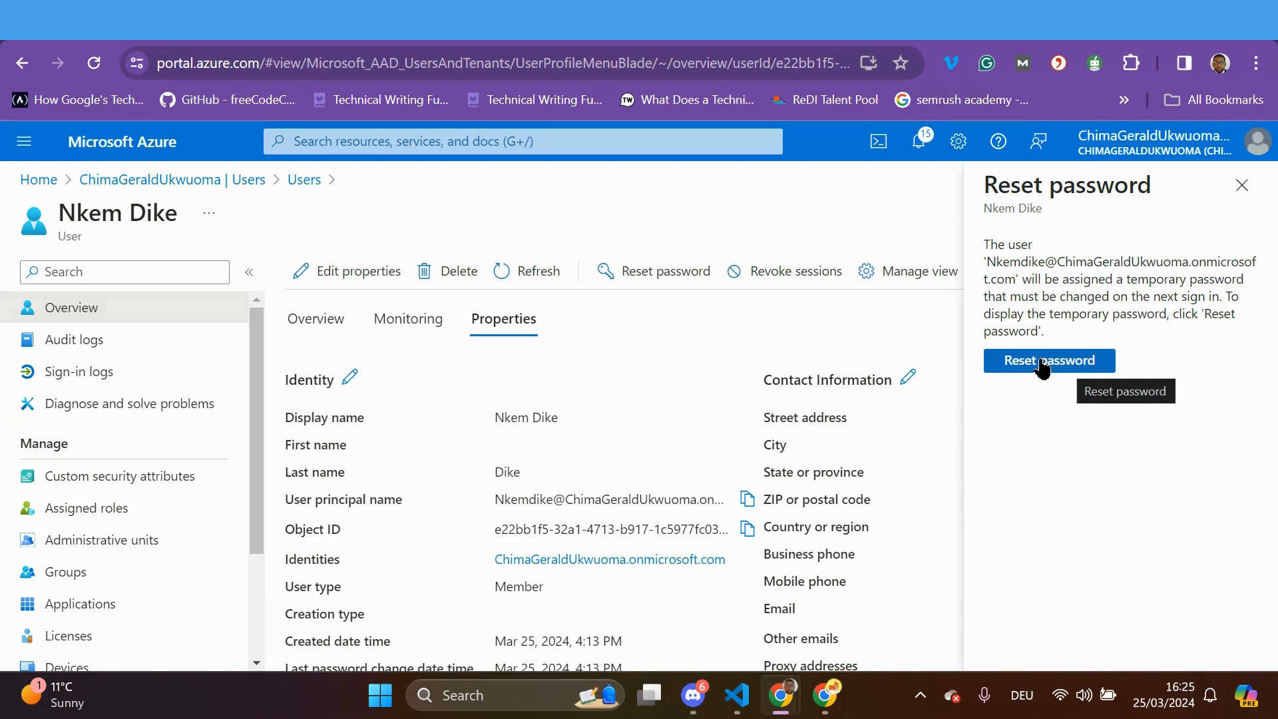
{"action": "left_click", "coordinate": [1239, 187]}
{"action": "scroll", "coordinate": [1028, 452], "scroll_direction": "down", "scroll_amount": 5}
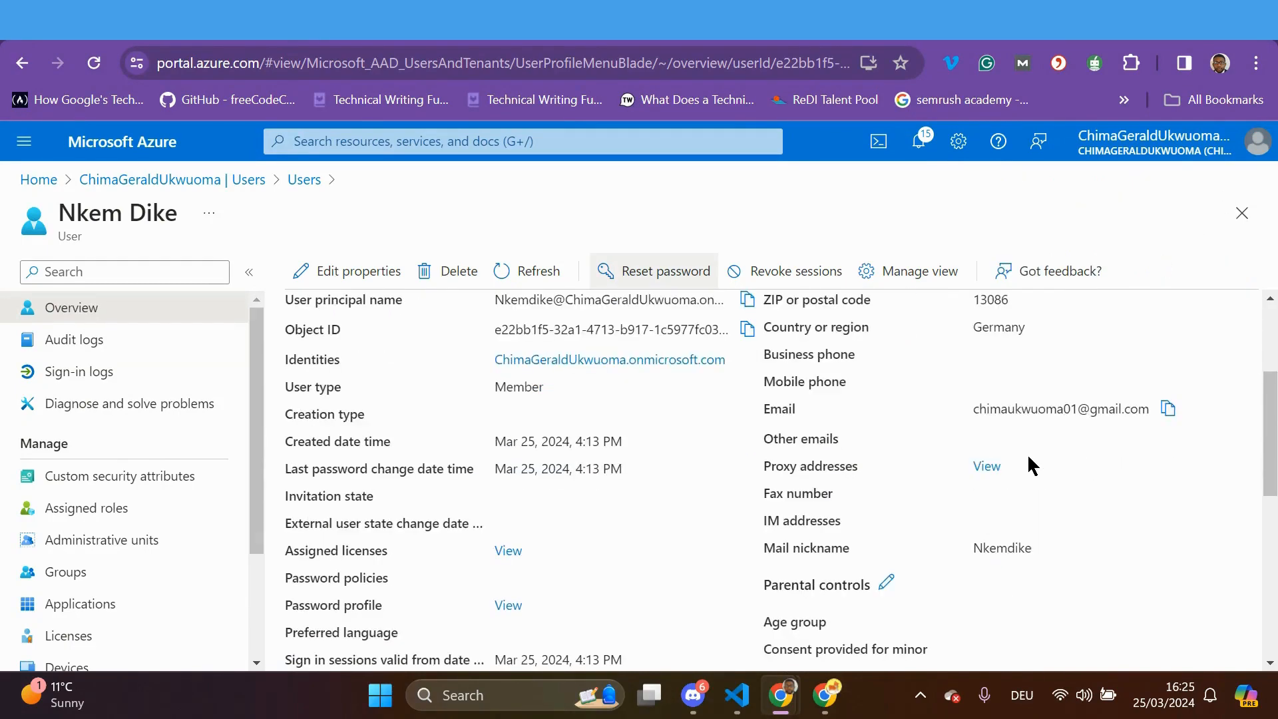
{"action": "scroll", "coordinate": [1028, 457], "scroll_direction": "up", "scroll_amount": 3}
{"action": "scroll", "coordinate": [1027, 453], "scroll_direction": "down", "scroll_amount": 4}
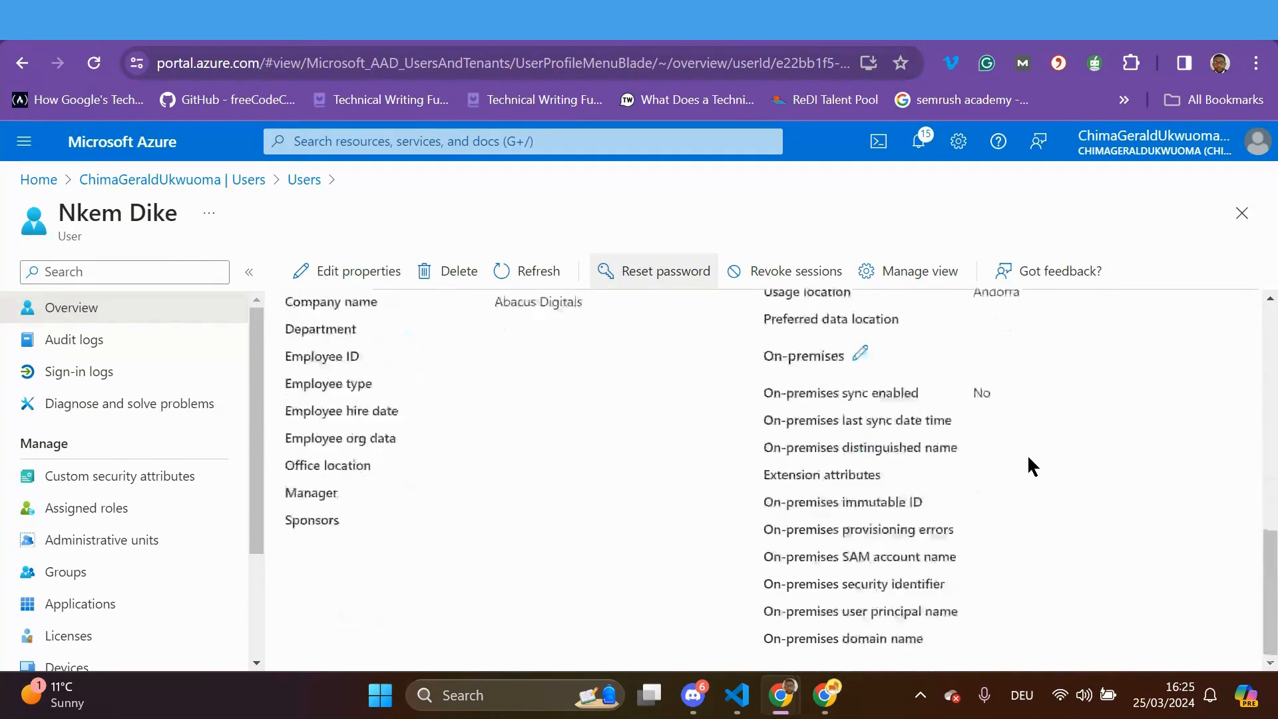
{"action": "scroll", "coordinate": [1027, 454], "scroll_direction": "up", "scroll_amount": 7}
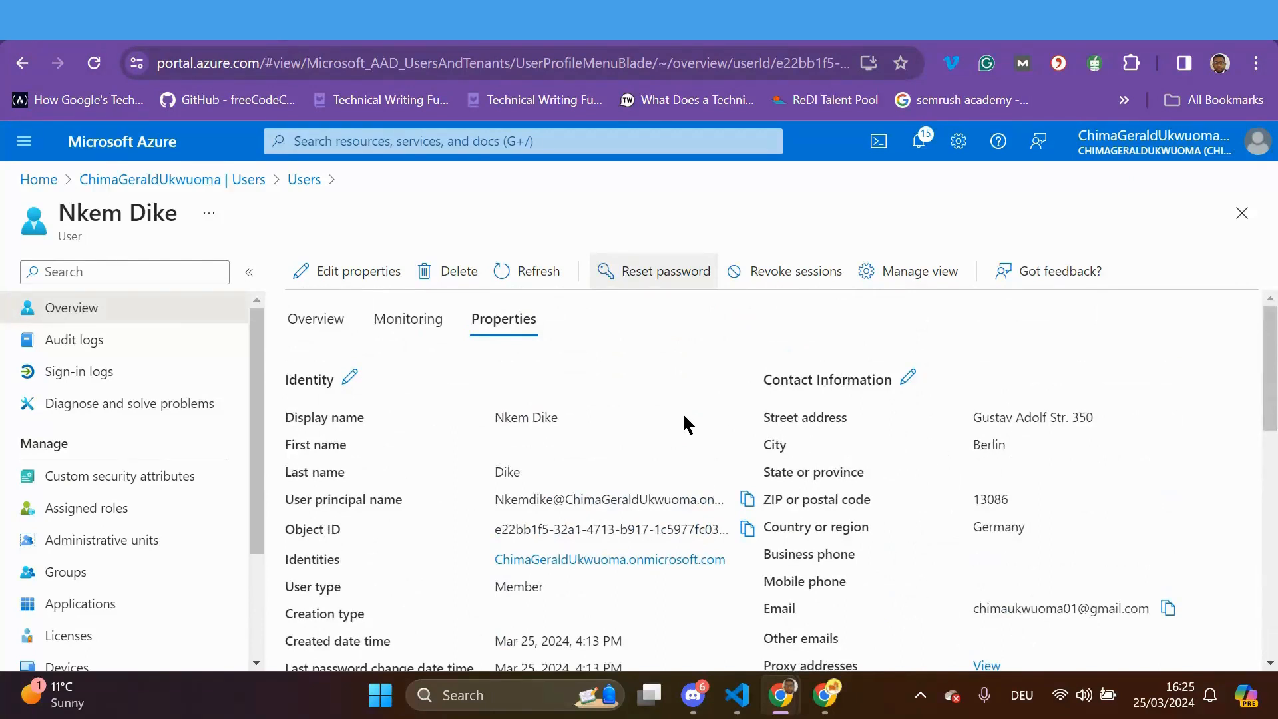
Review the member user's Overview: Member type, 0 licenses, 2 assigned roles, Enabled
{"action": "left_click", "coordinate": [306, 325]}
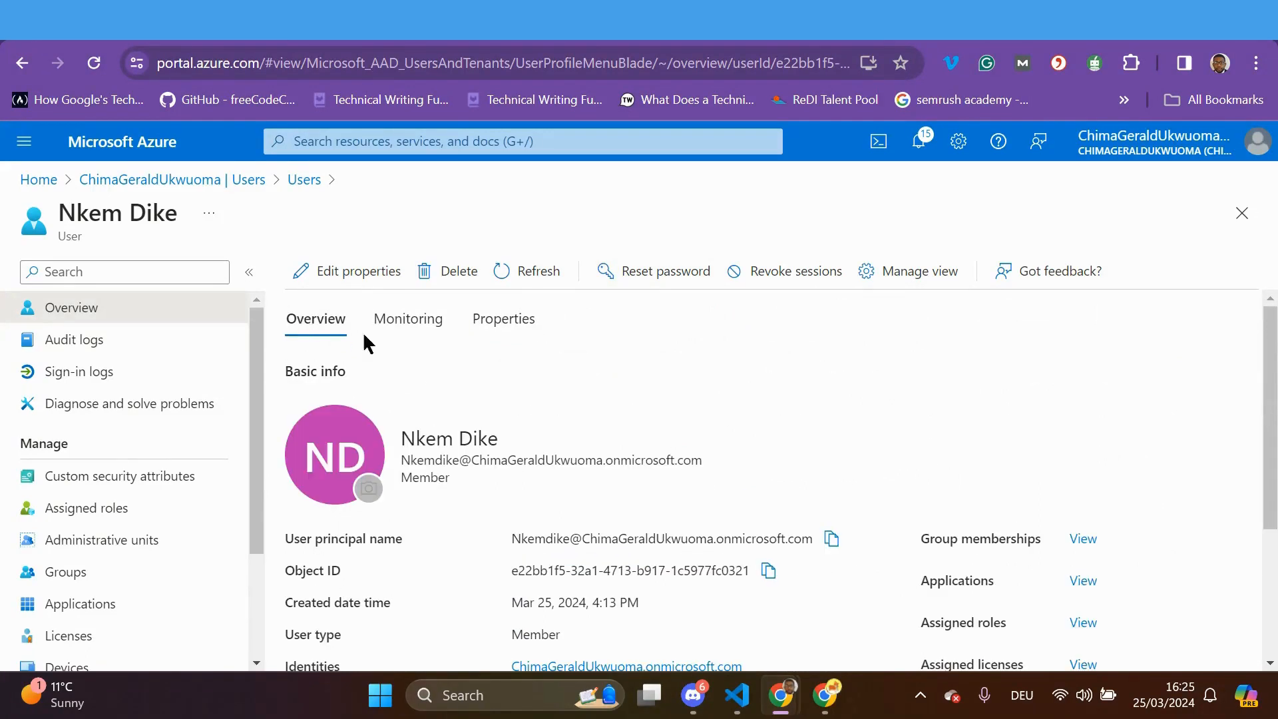
{"action": "scroll", "coordinate": [792, 452], "scroll_direction": "down", "scroll_amount": 2}
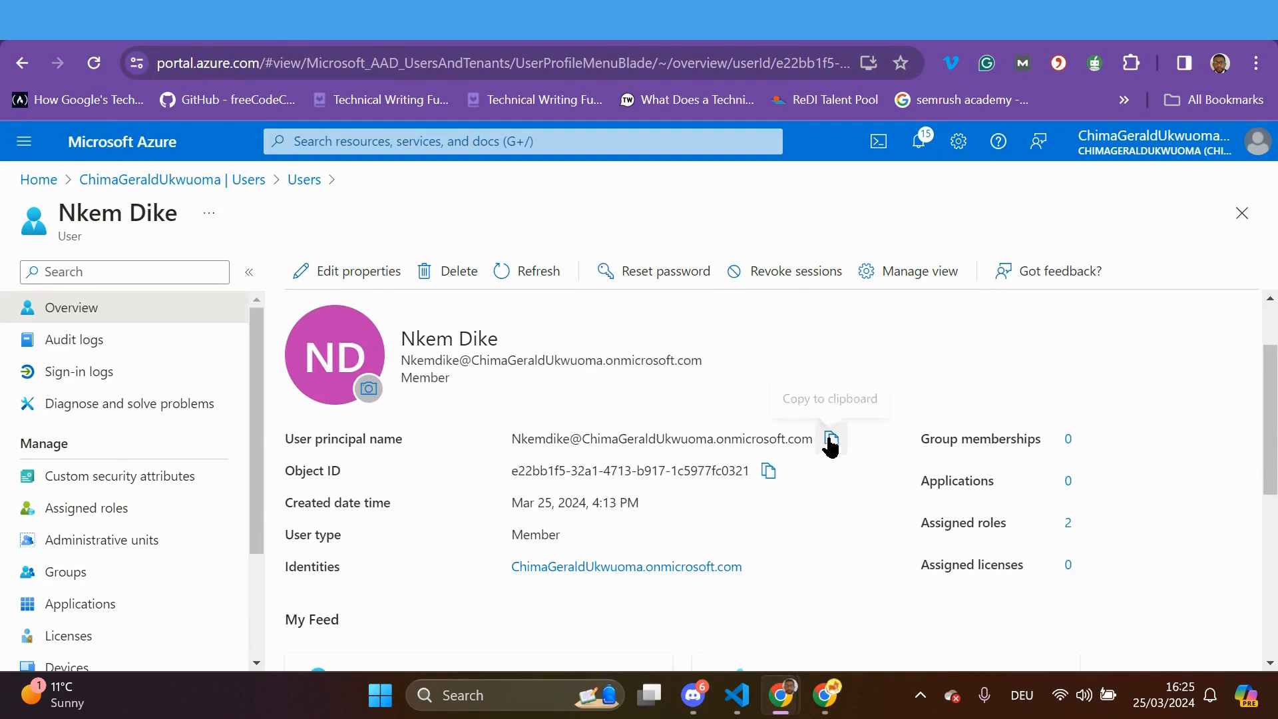
{"action": "scroll", "coordinate": [838, 537], "scroll_direction": "down", "scroll_amount": 2}
{"action": "scroll", "coordinate": [837, 534], "scroll_direction": "down", "scroll_amount": 5}
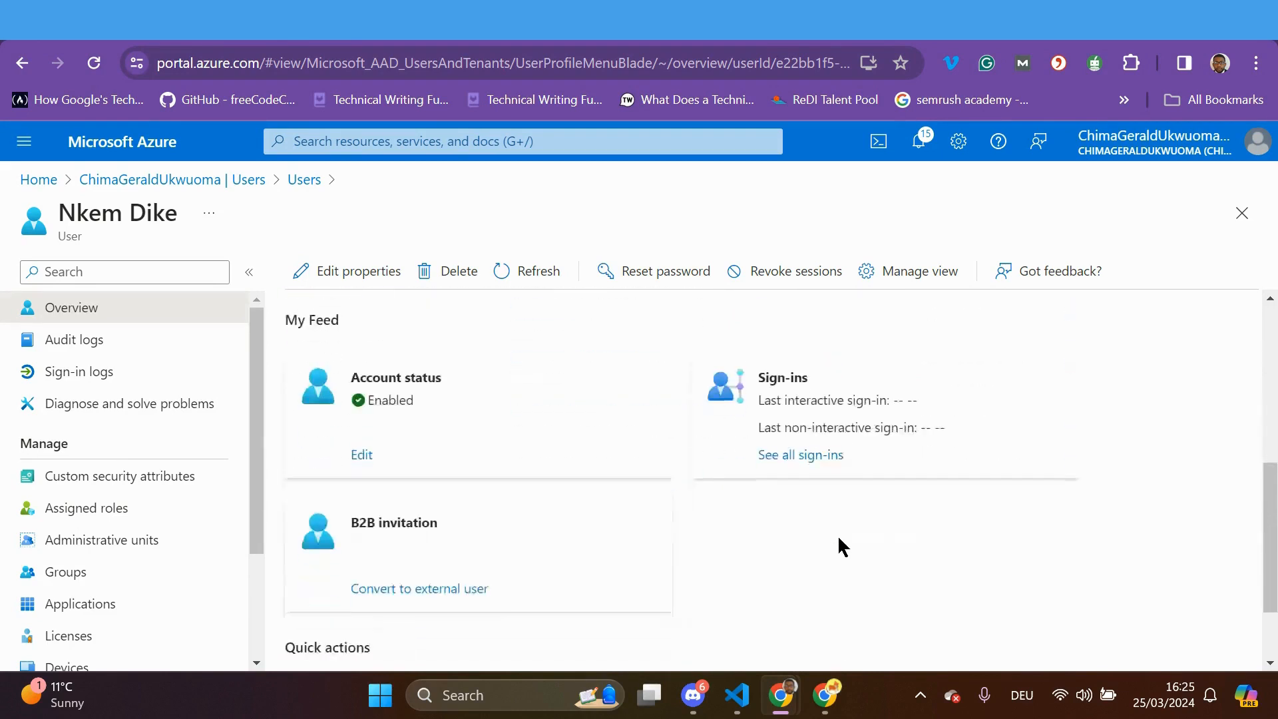
{"action": "scroll", "coordinate": [837, 535], "scroll_direction": "up", "scroll_amount": 2}
{"action": "scroll", "coordinate": [837, 535], "scroll_direction": "up", "scroll_amount": 5}
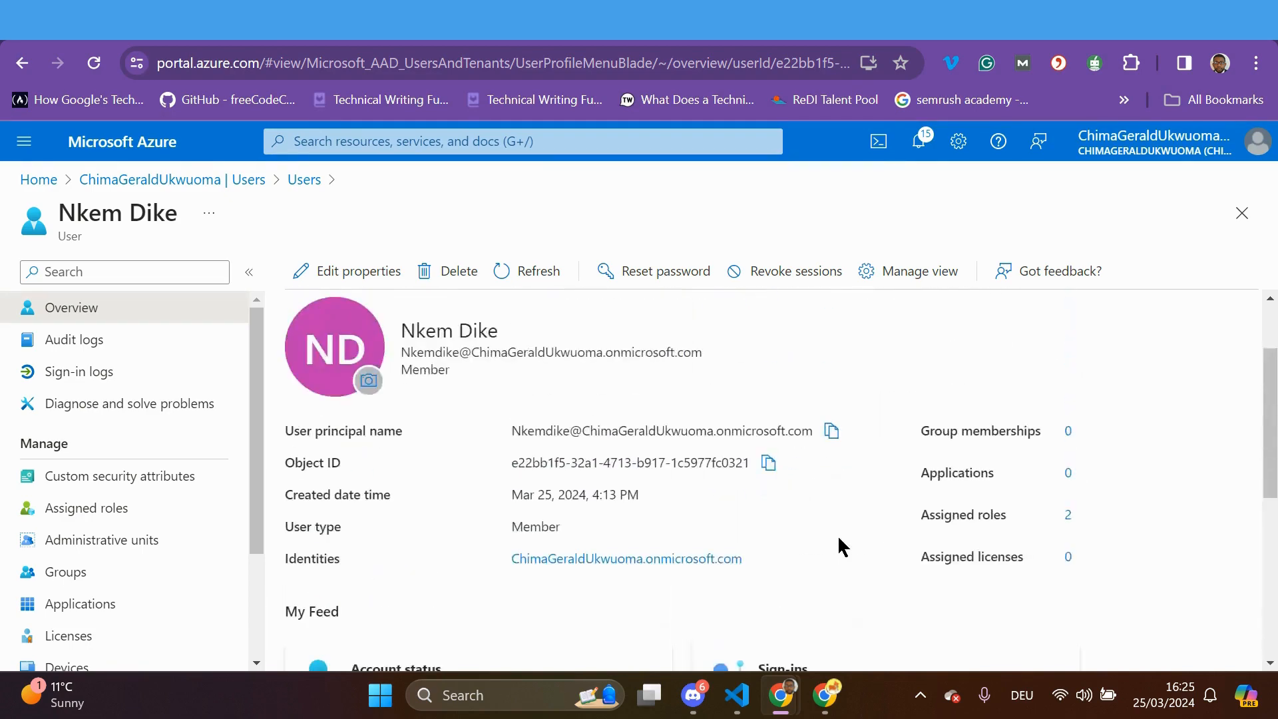
{"action": "scroll", "coordinate": [837, 534], "scroll_direction": "down", "scroll_amount": 6}
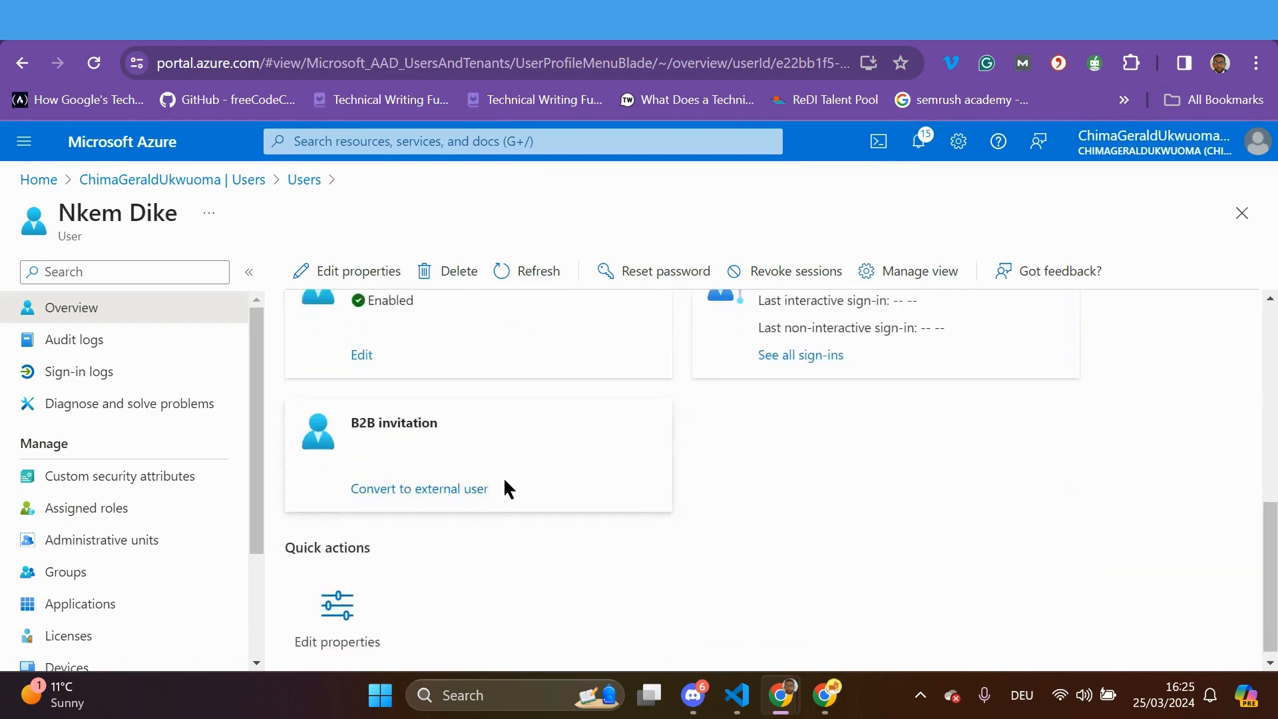
{"action": "scroll", "coordinate": [505, 470], "scroll_direction": "up", "scroll_amount": 2}
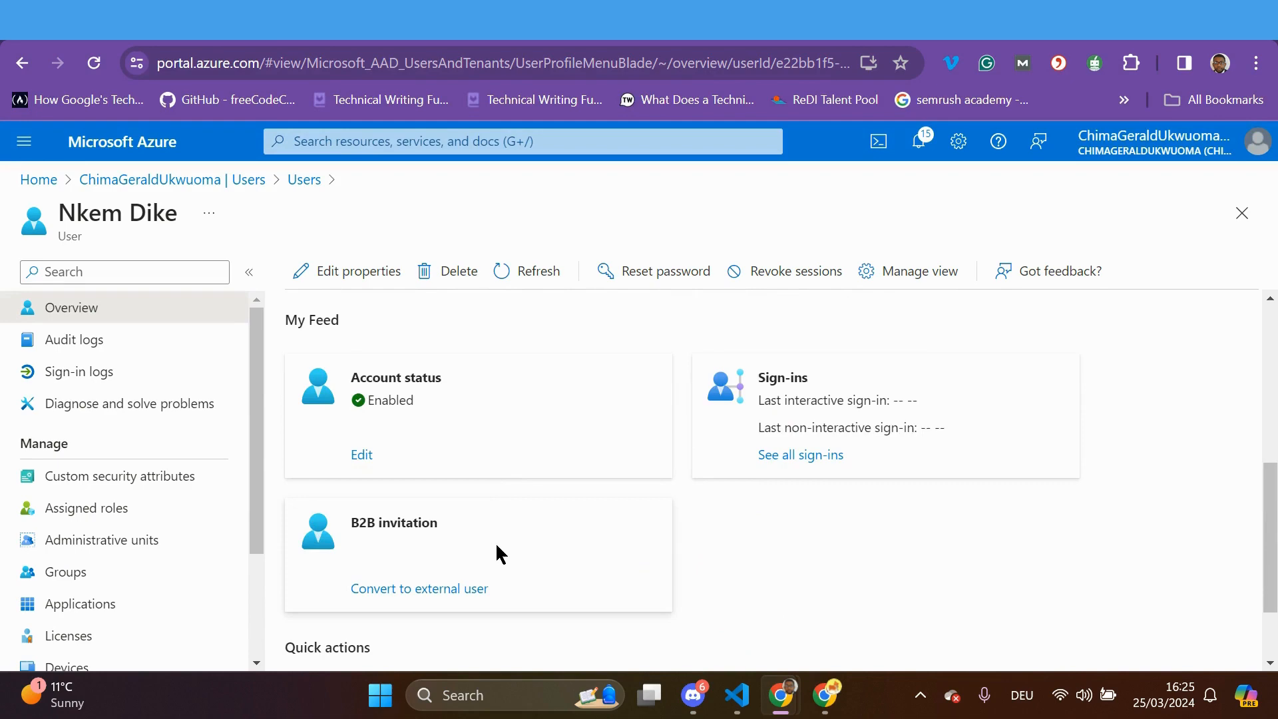
{"action": "scroll", "coordinate": [503, 552], "scroll_direction": "down", "scroll_amount": 2}
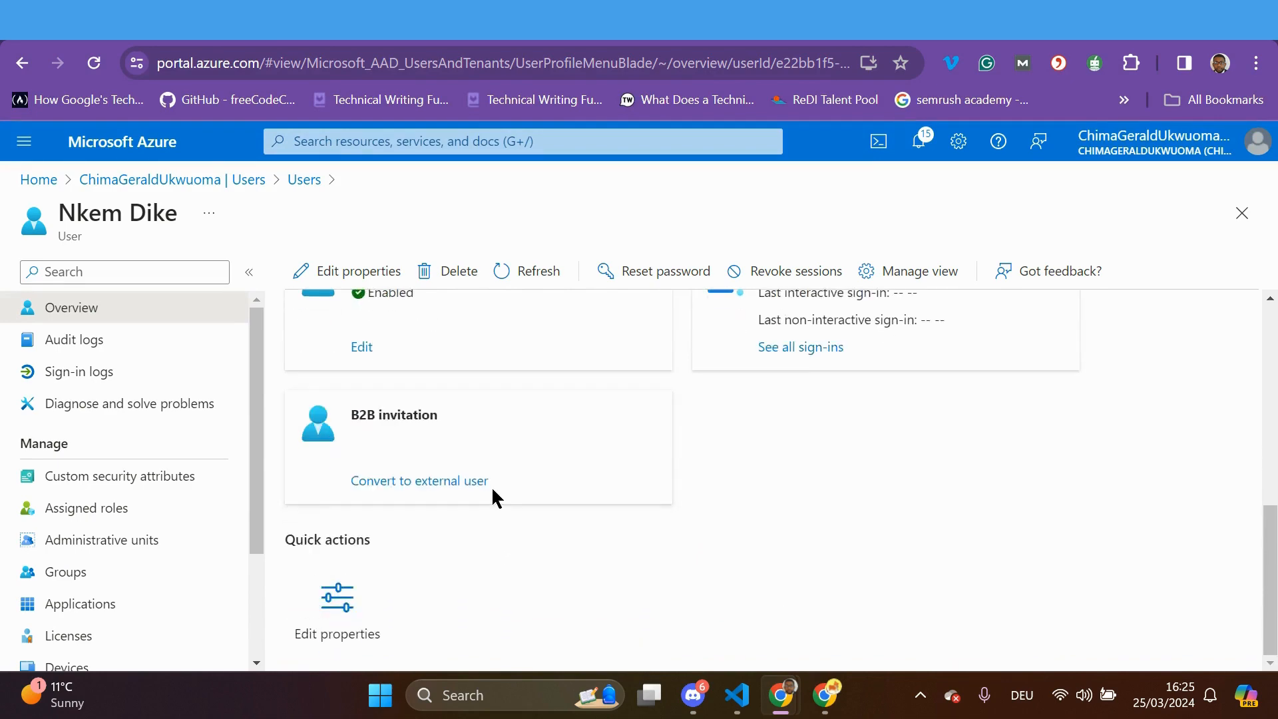
{"action": "scroll", "coordinate": [504, 444], "scroll_direction": "up", "scroll_amount": 8}
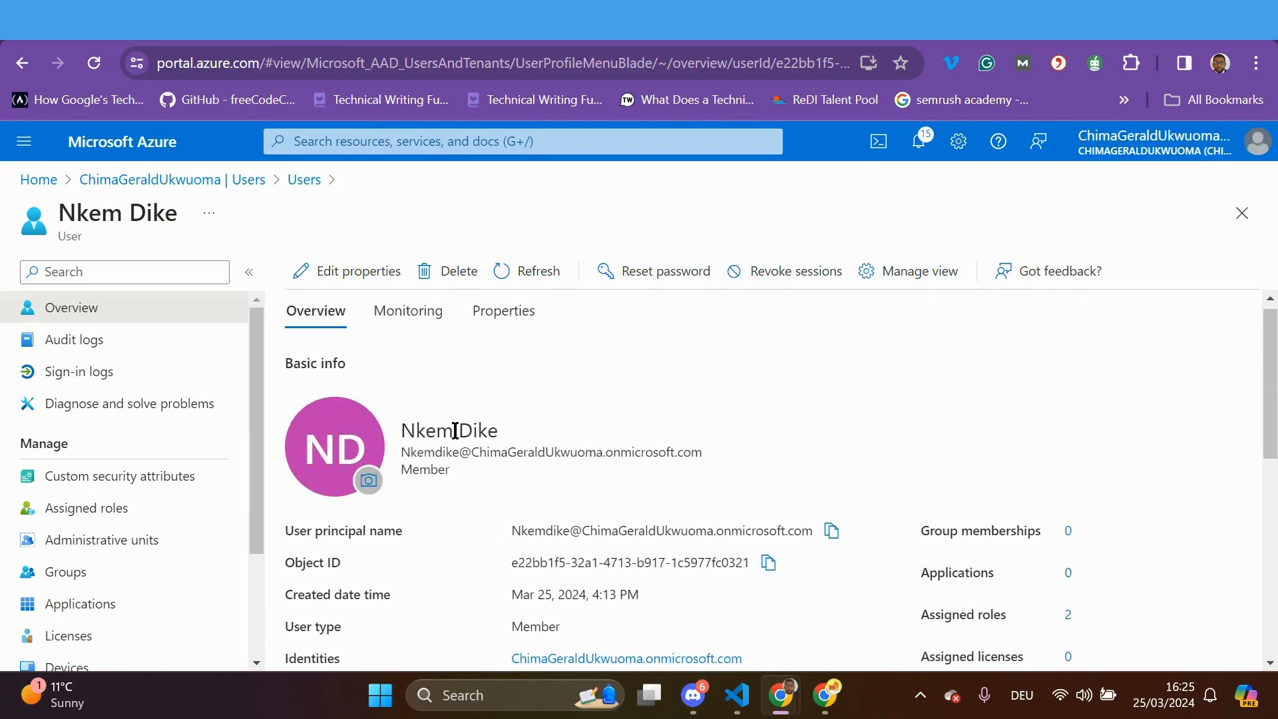
{"action": "scroll", "coordinate": [522, 519], "scroll_direction": "down", "scroll_amount": 2}
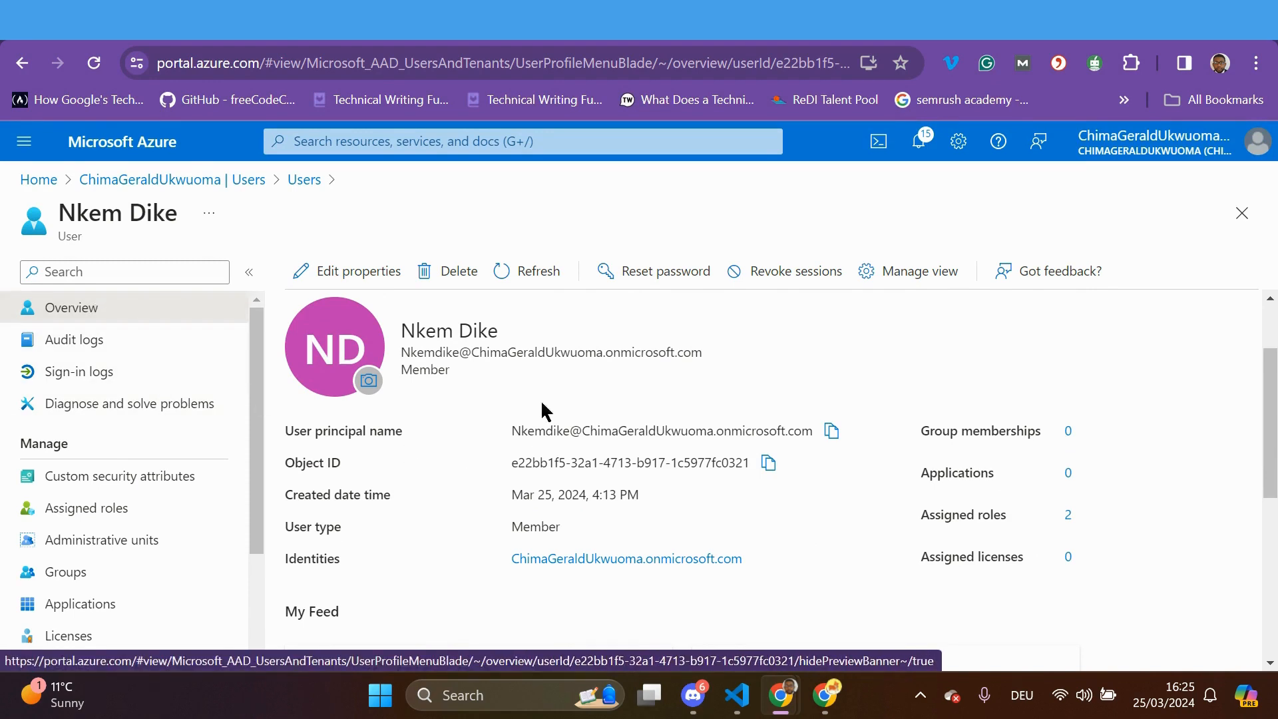
Reset the member user's password for a temporary password and copy their user principal name
{"action": "left_click", "coordinate": [662, 273]}
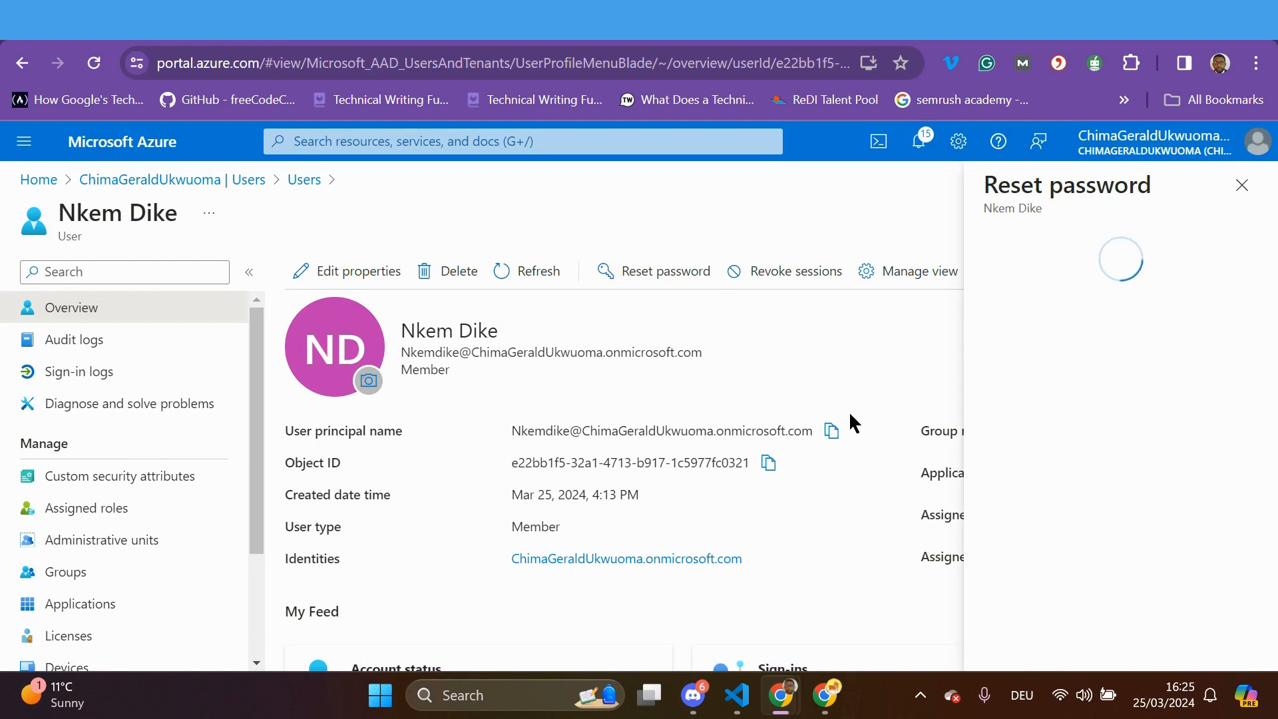
{"action": "left_click", "coordinate": [1057, 368]}
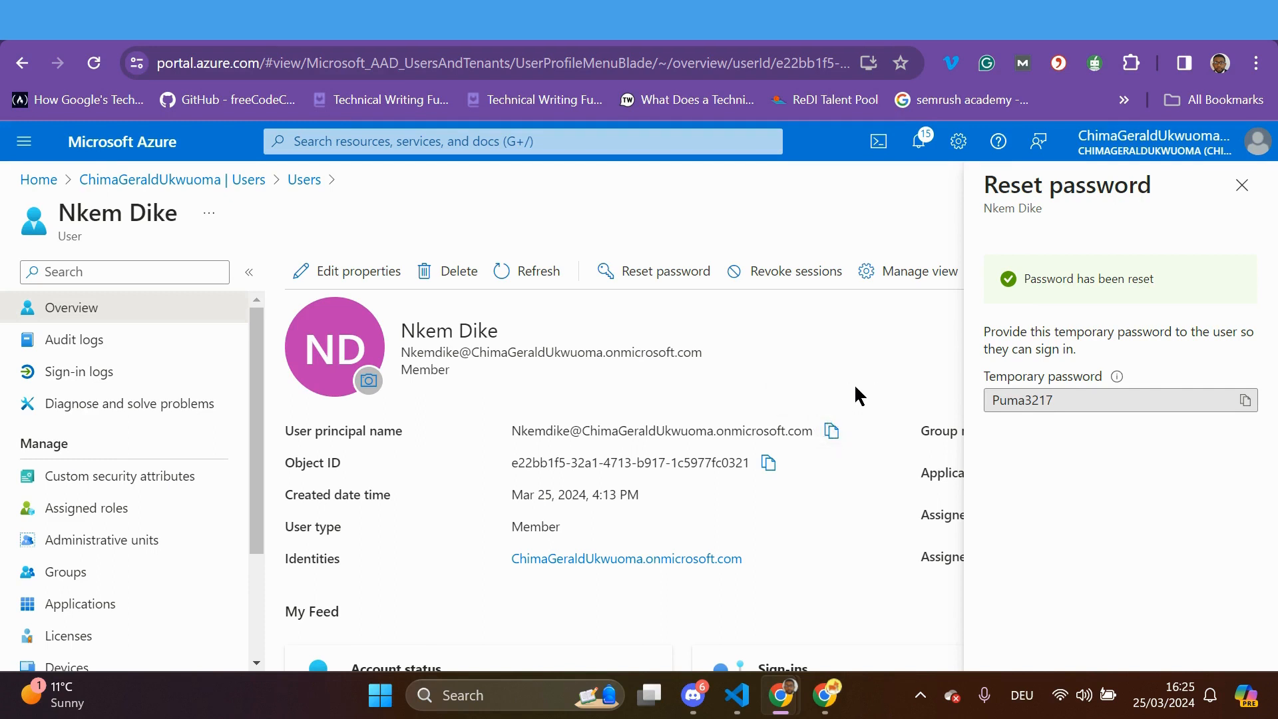
{"action": "left_click", "coordinate": [831, 430]}
Open a new Chrome tab and show the second Chrome profile's taskbar jump list
{"action": "key", "text": "ctrl+t"}
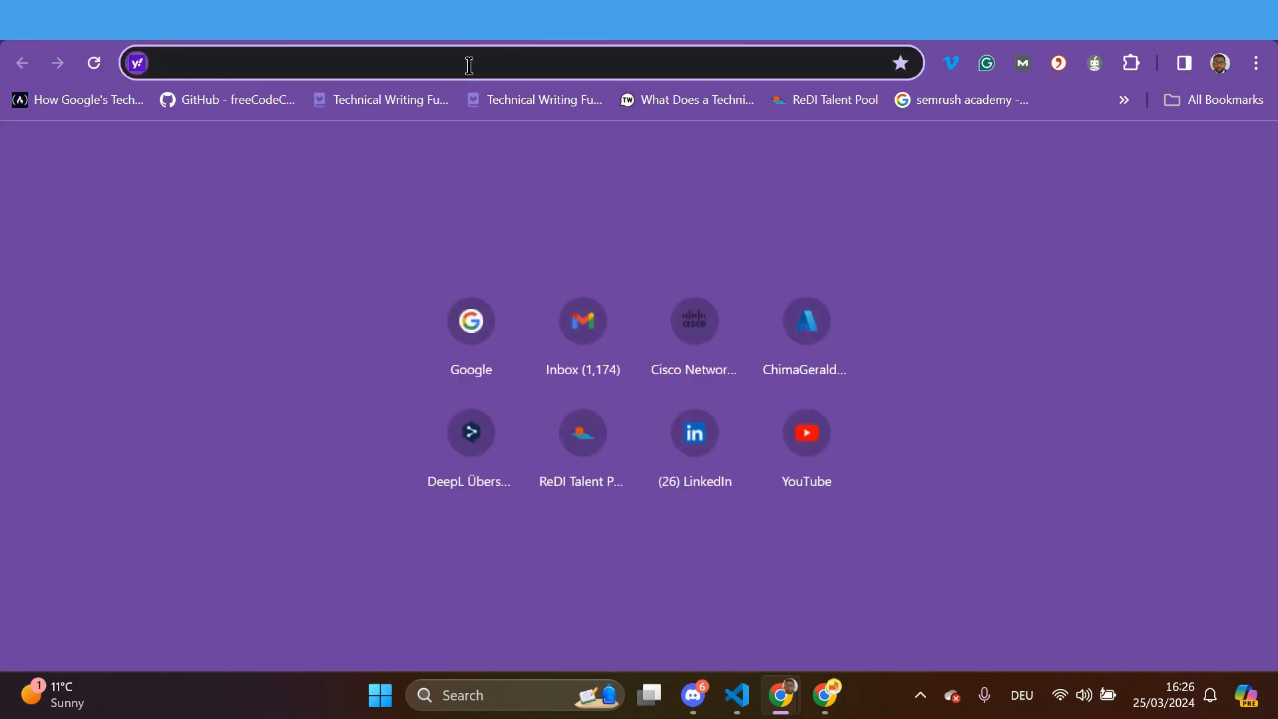
{"action": "type", "text": "a"}
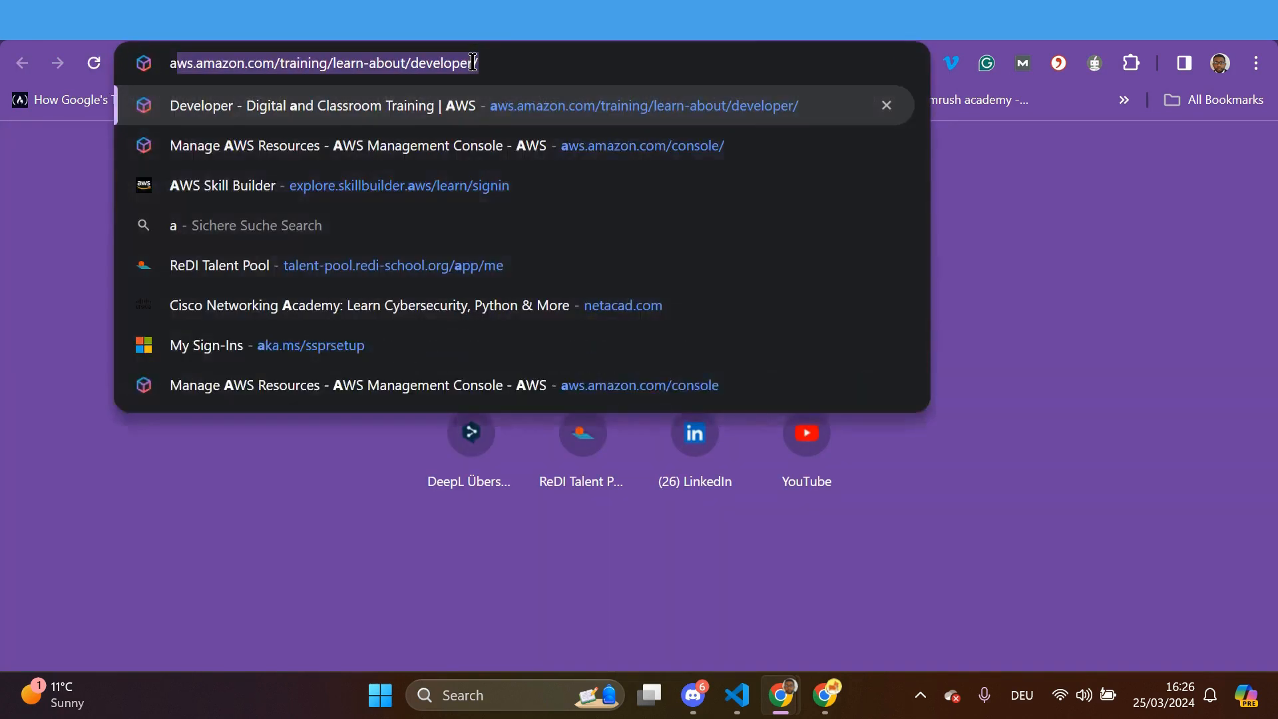
{"action": "type", "text": "z"}
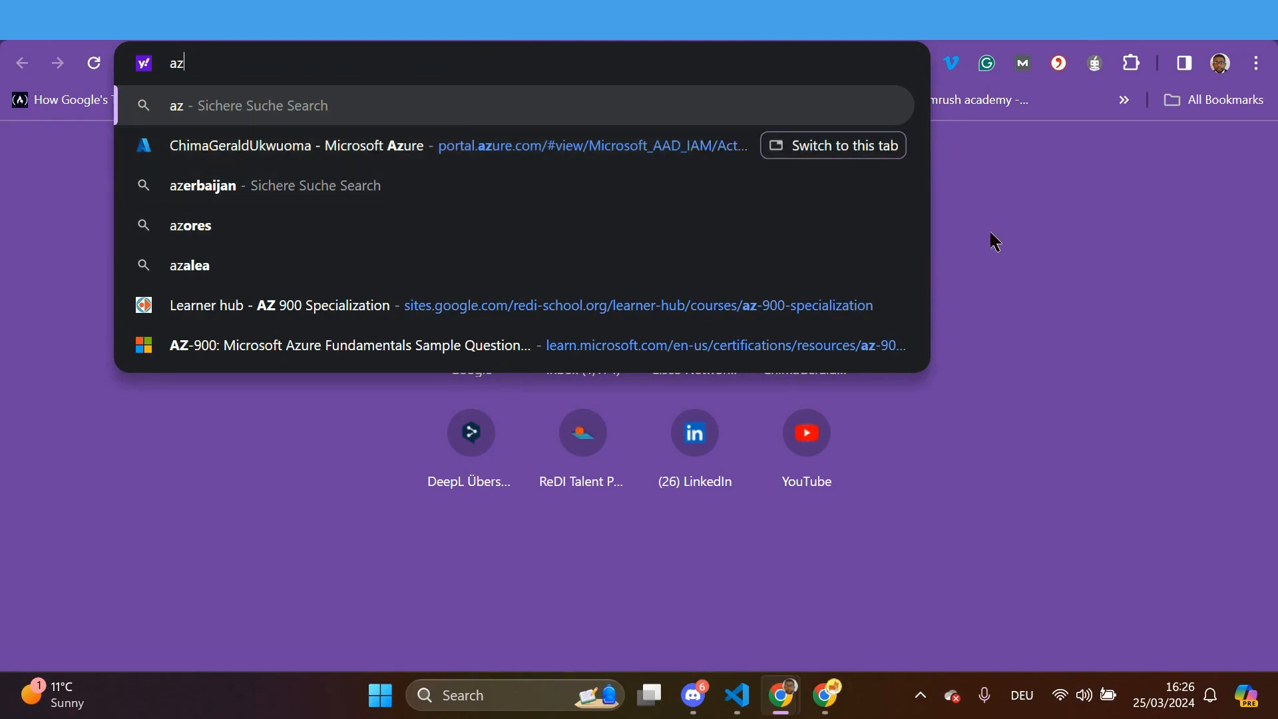
{"action": "key", "text": "BackSpace"}
{"action": "key", "text": "BackSpace"}
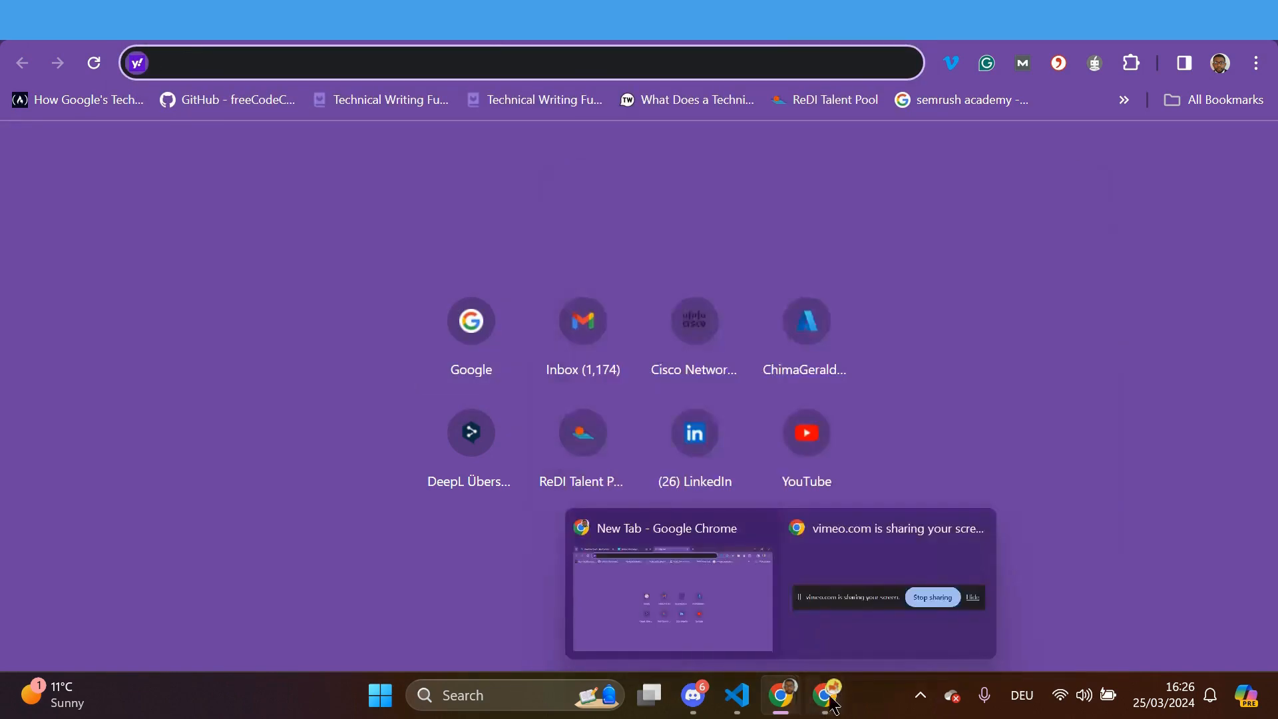
{"action": "mouse_move", "coordinate": [826, 704]}
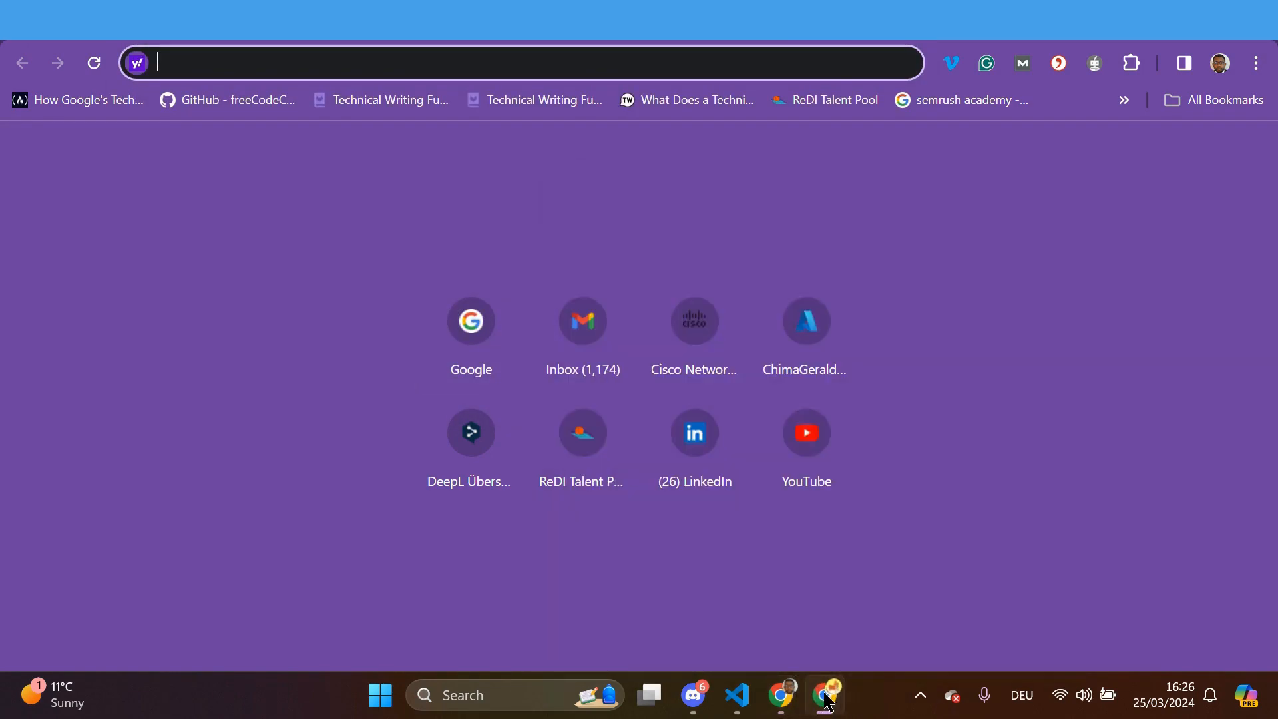
{"action": "right_click", "coordinate": [826, 703]}
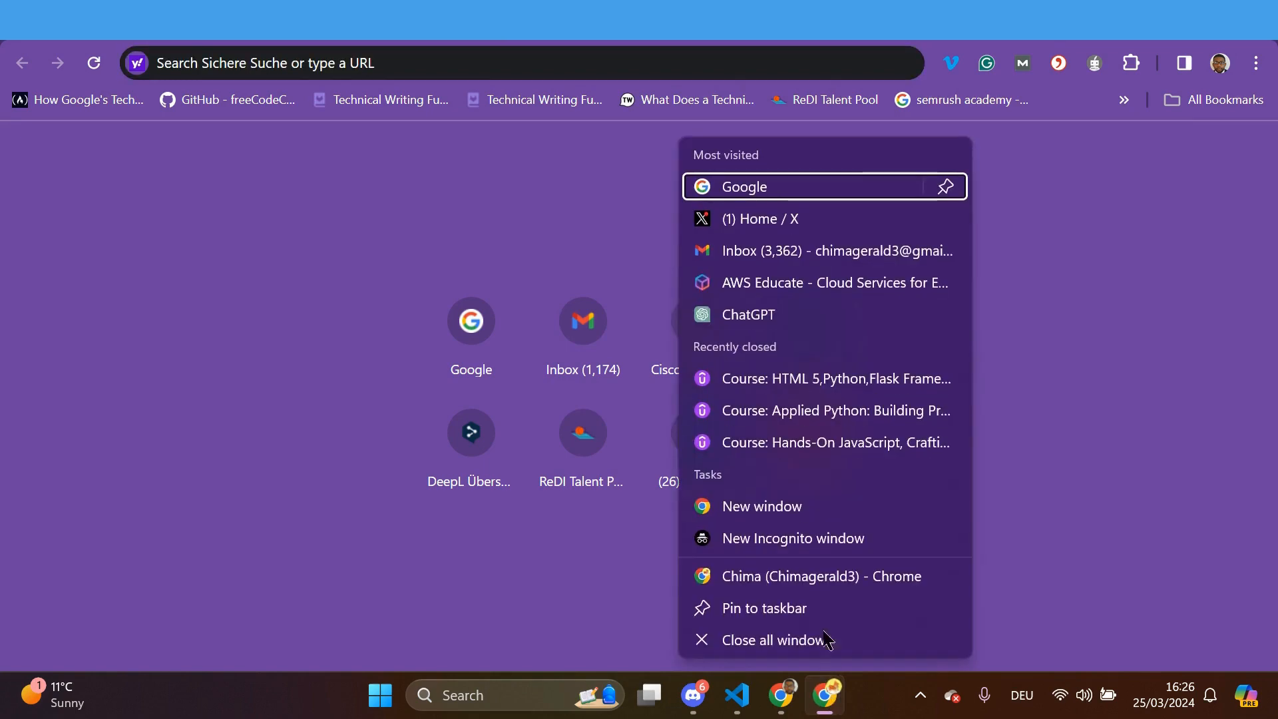
In a new browser window, search Google for 'azure portal login' and open the Azure portal page
{"action": "left_click", "coordinate": [766, 507]}
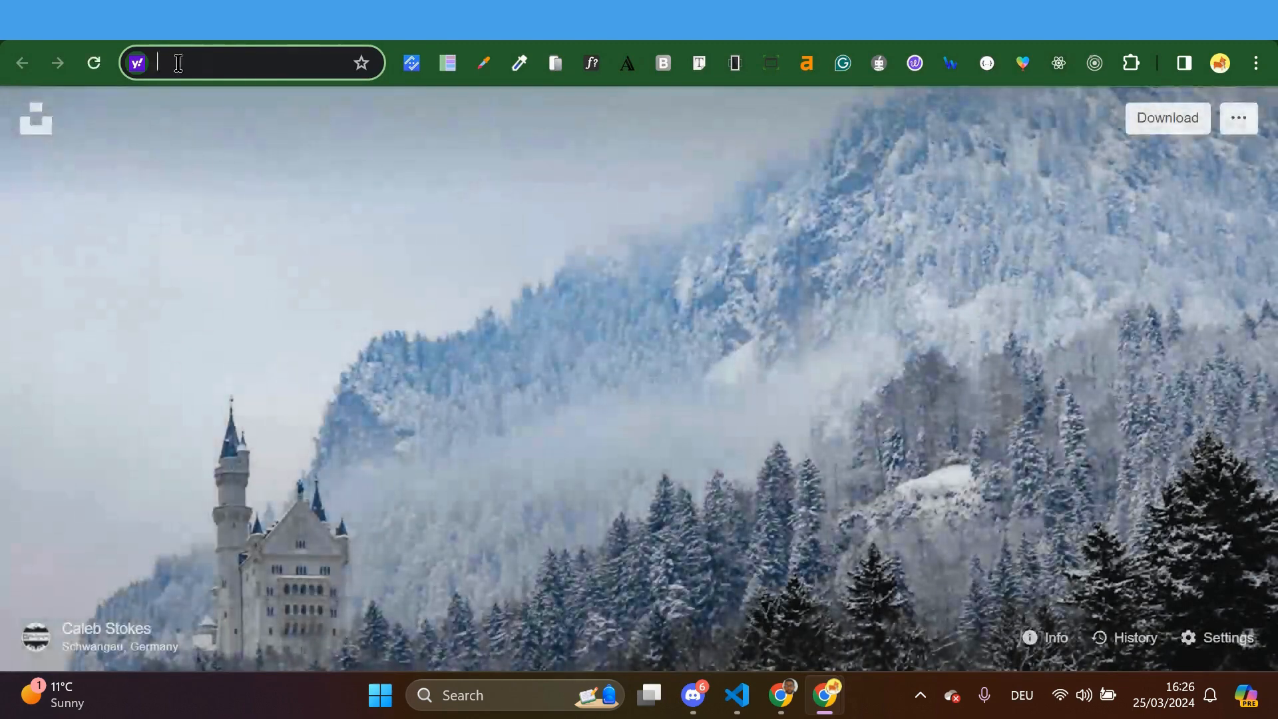
{"action": "type", "text": "az"}
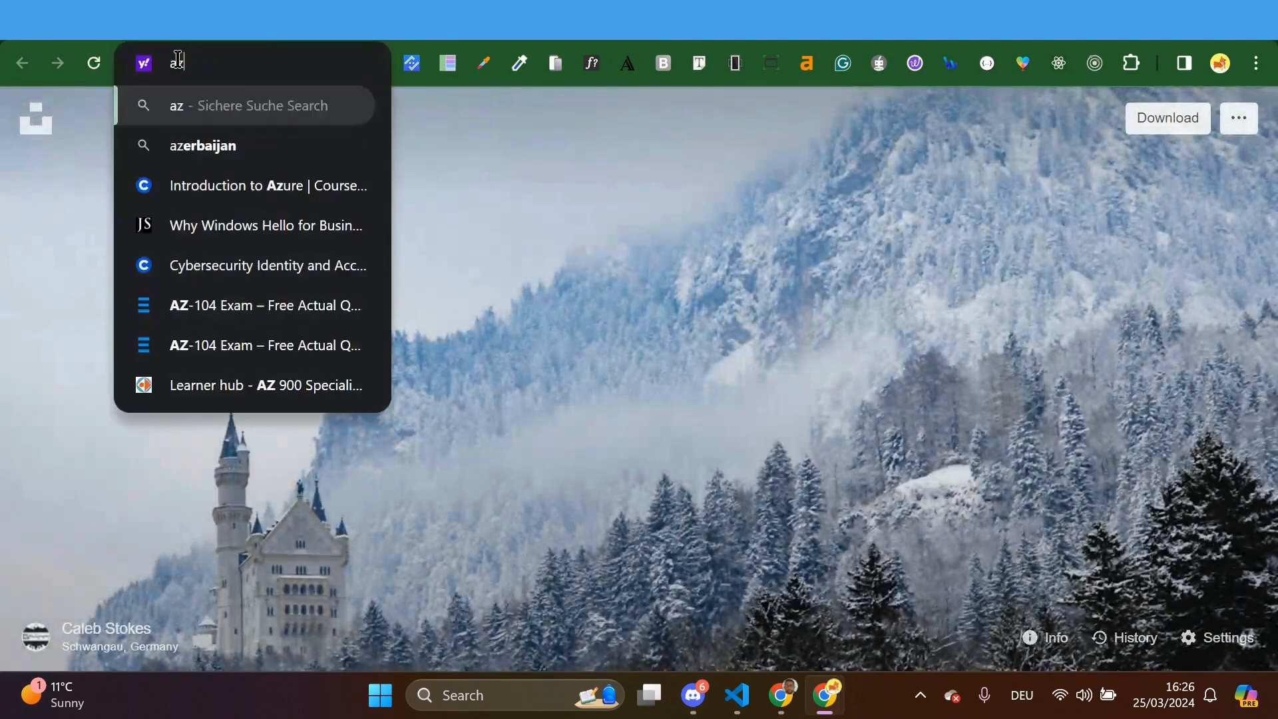
{"action": "type", "text": "u"}
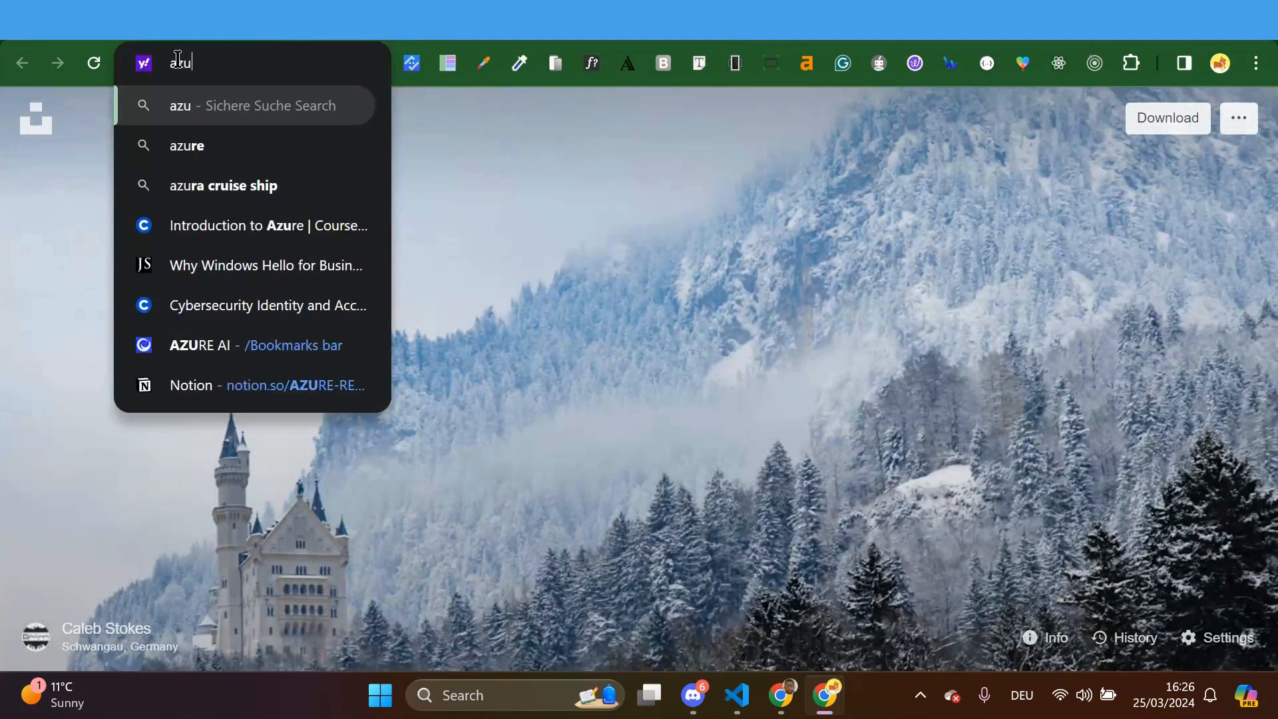
{"action": "type", "text": "r"}
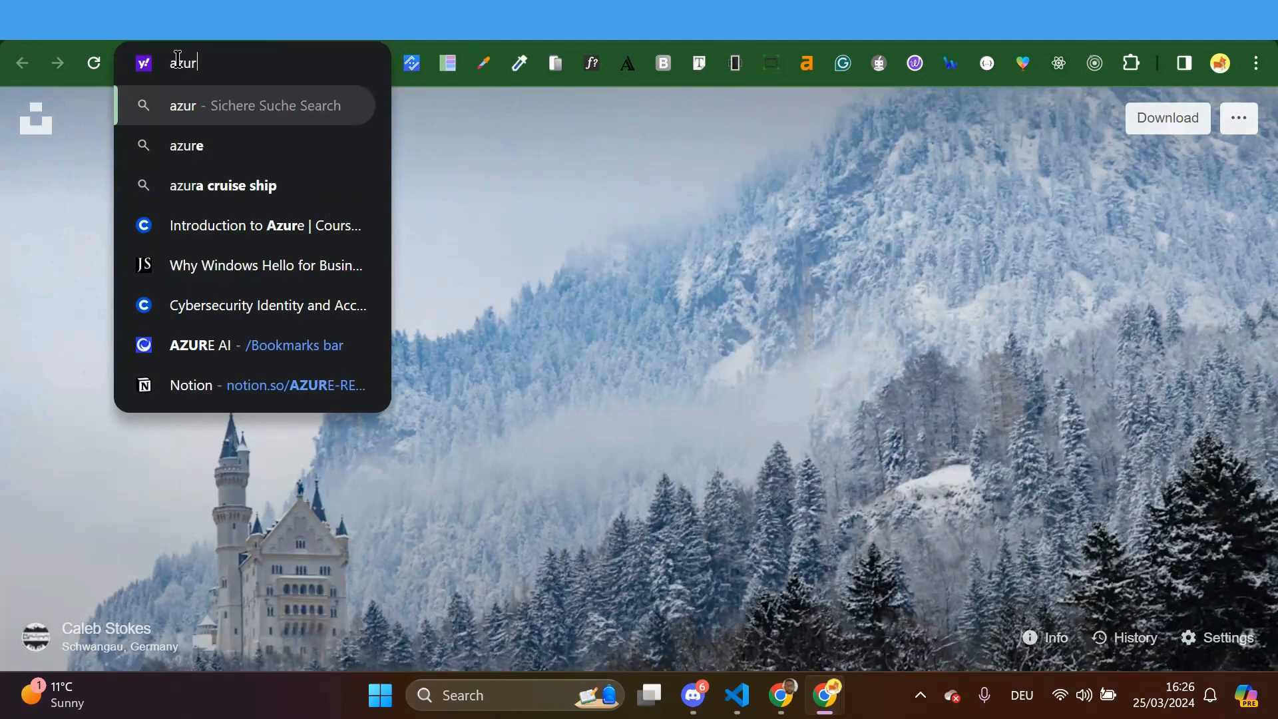
{"action": "type", "text": "e"}
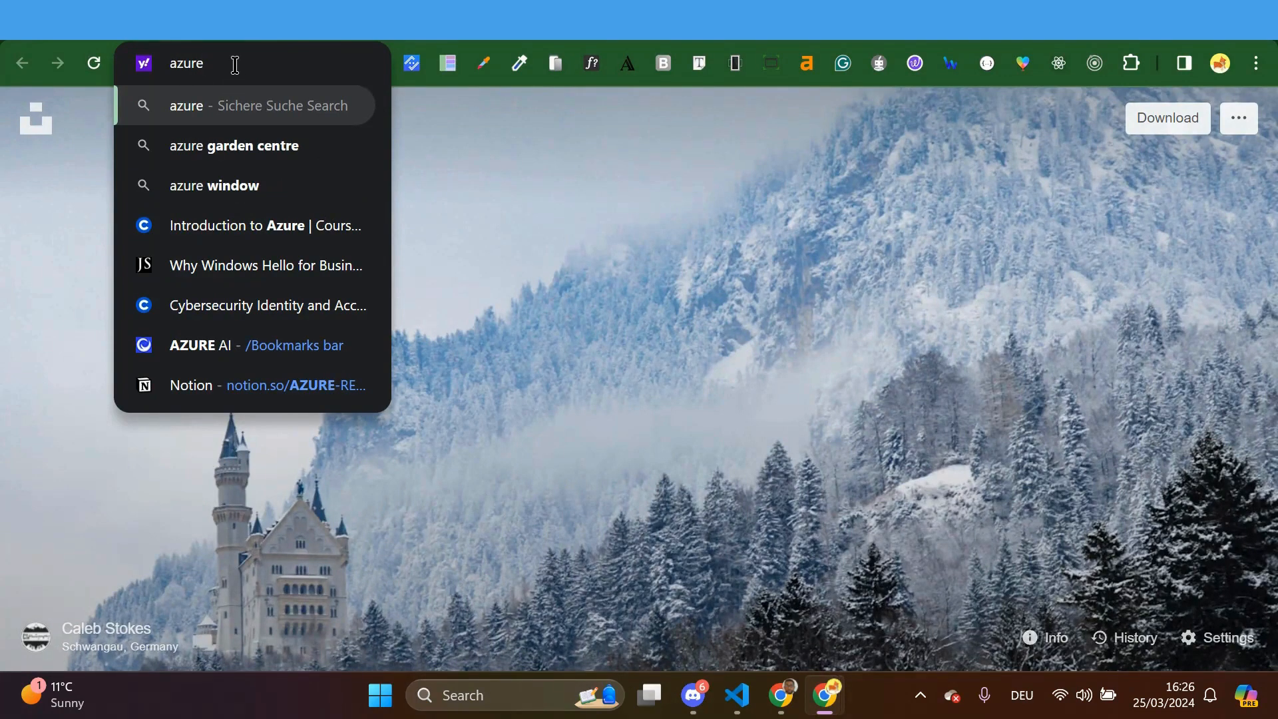
{"action": "key", "text": "BackSpace"}
{"action": "key", "text": "BackSpace"}
{"action": "key", "text": "BackSpace"}
{"action": "key", "text": "BackSpace"}
{"action": "key", "text": "BackSpace"}
{"action": "type", "text": "google.com"}
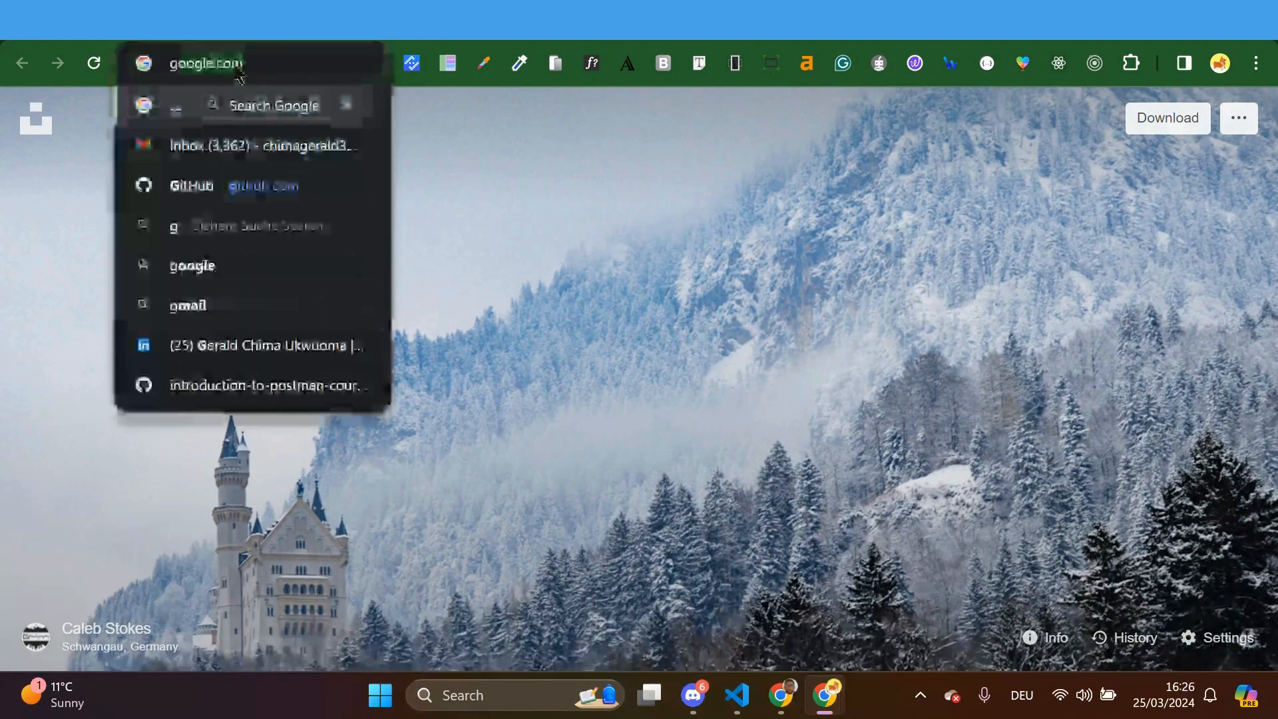
{"action": "key", "text": "Return"}
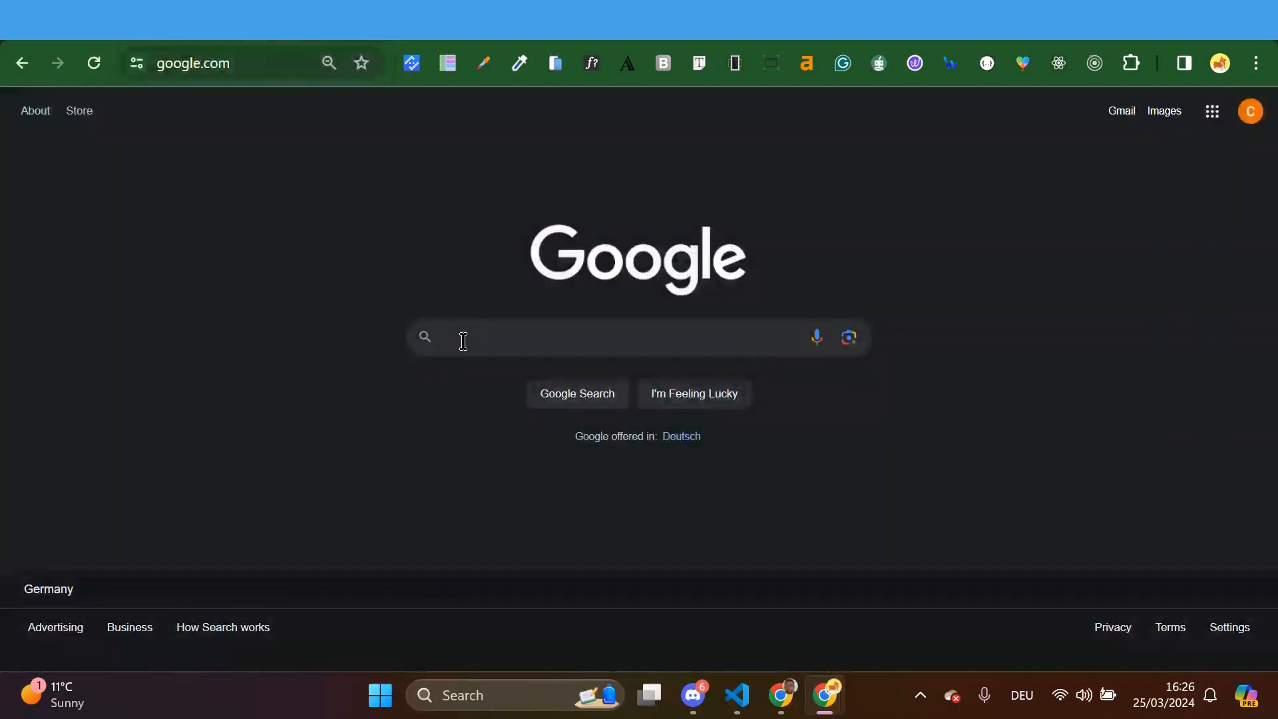
{"action": "type", "text": "azure p"}
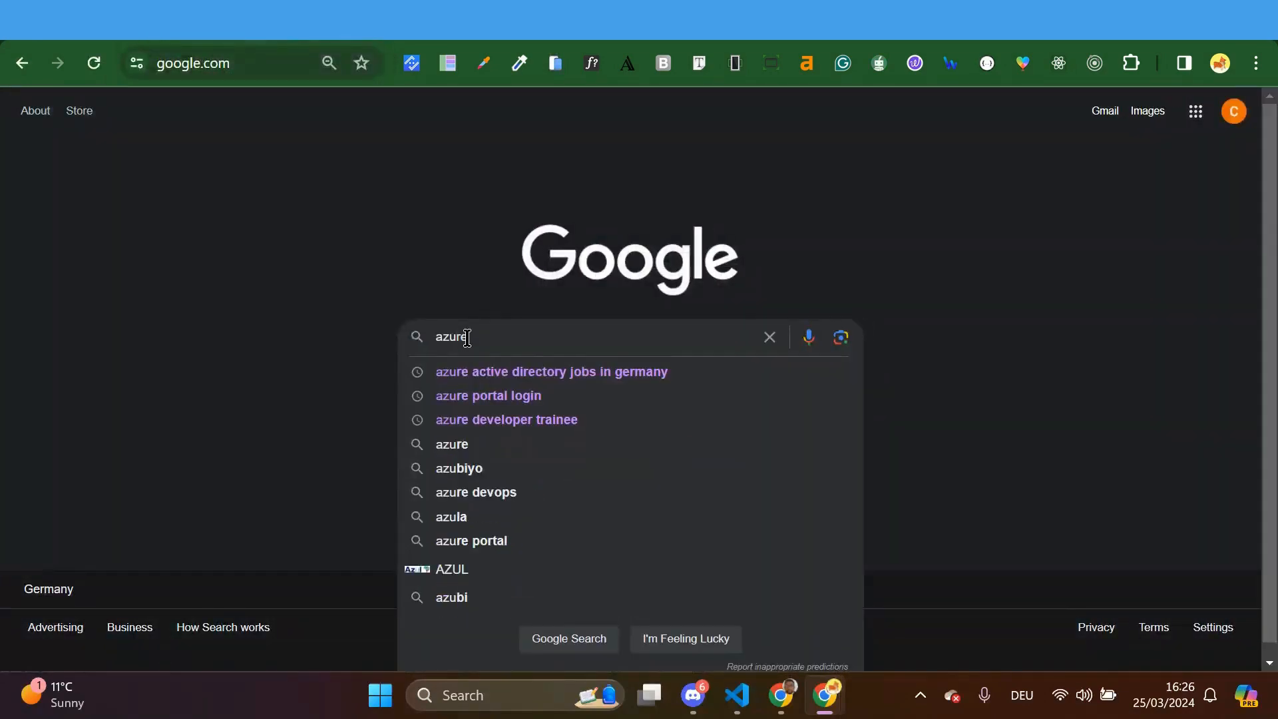
{"action": "type", "text": "ta"}
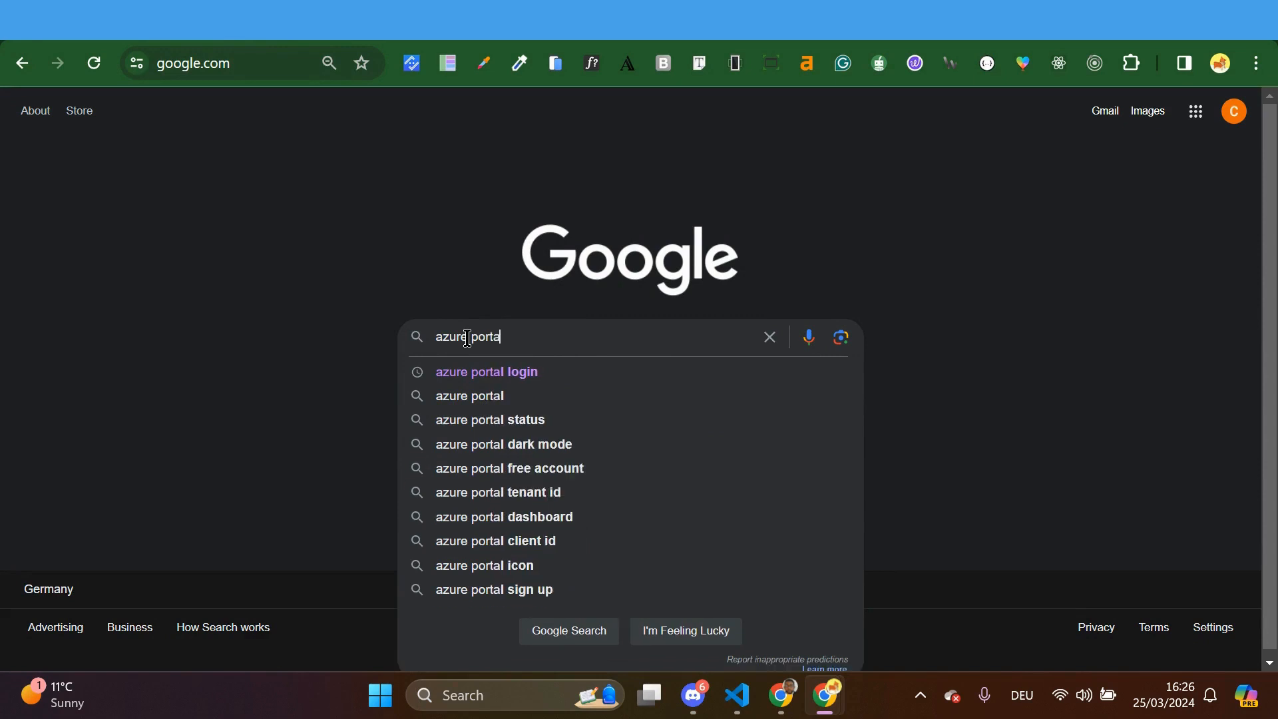
{"action": "left_click", "coordinate": [481, 376]}
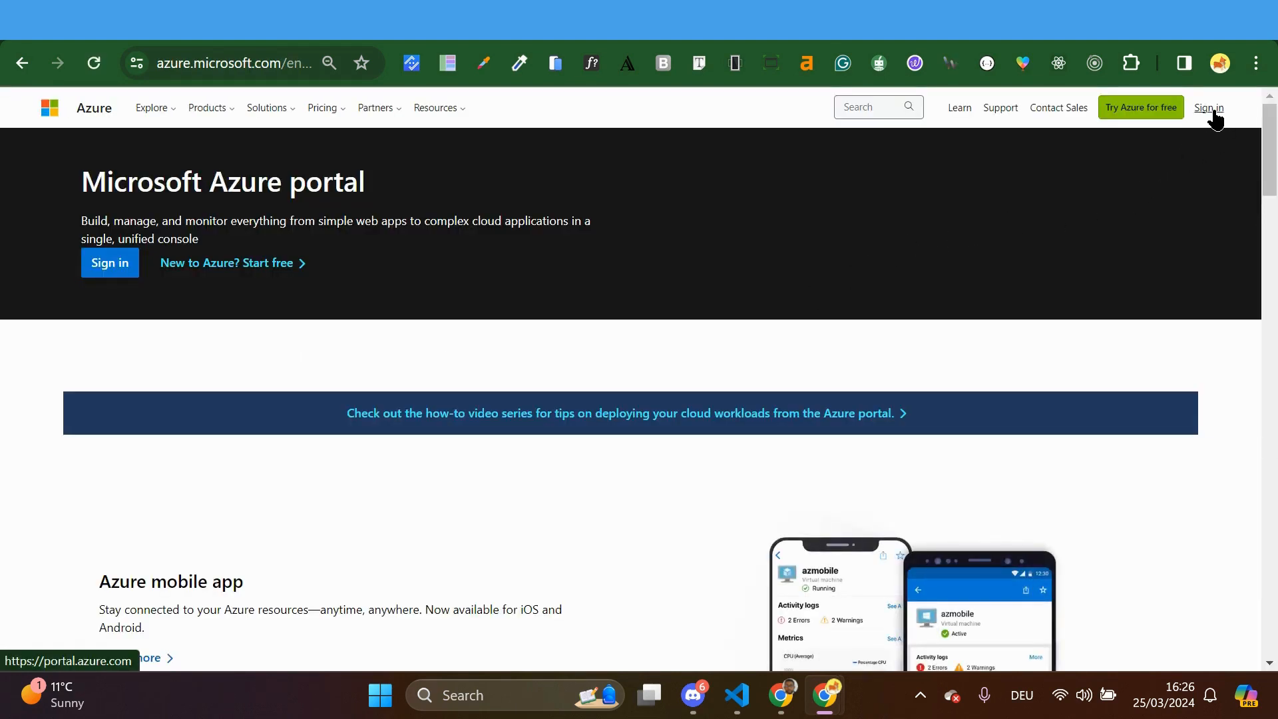
Sign in with another account, replacing the autofilled email with the new user's pasted sign-in address
{"action": "left_click", "coordinate": [1212, 112]}
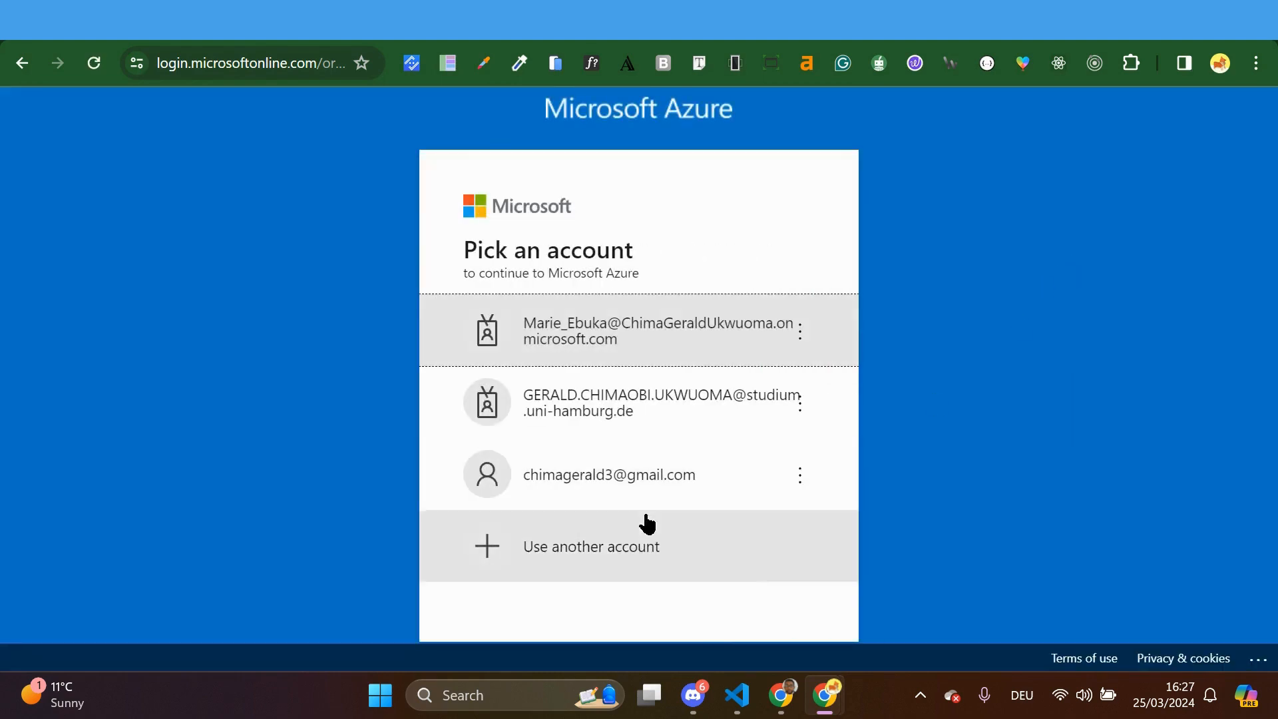
{"action": "left_click", "coordinate": [610, 552]}
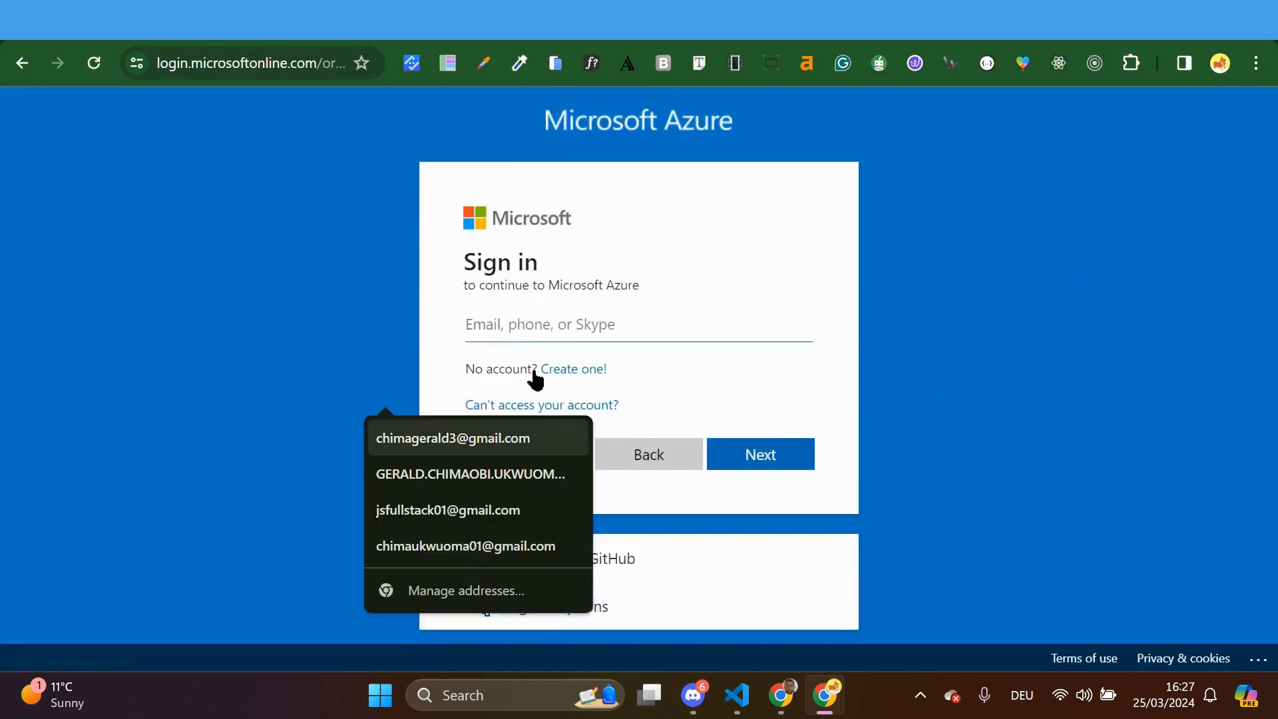
{"action": "left_click", "coordinate": [531, 402]}
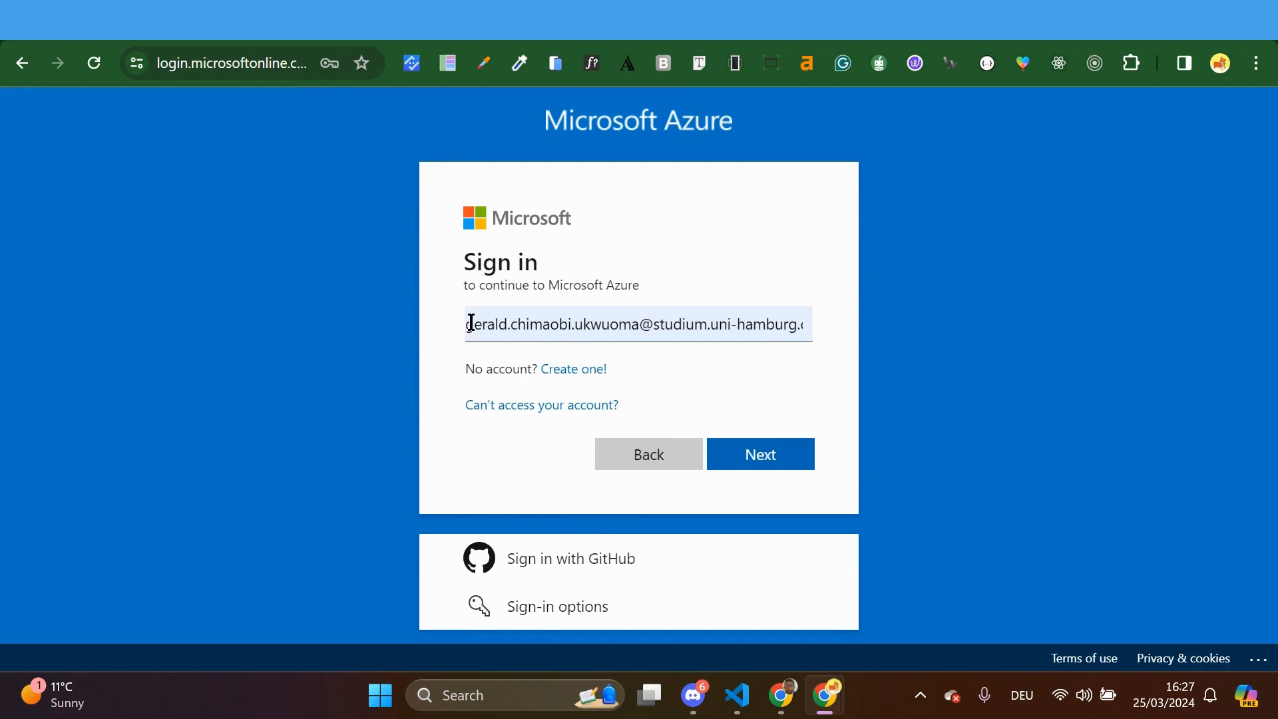
{"action": "left_click_drag", "start_coordinate": [470, 323], "coordinate": [827, 328]}
{"action": "key", "text": "BackSpace"}
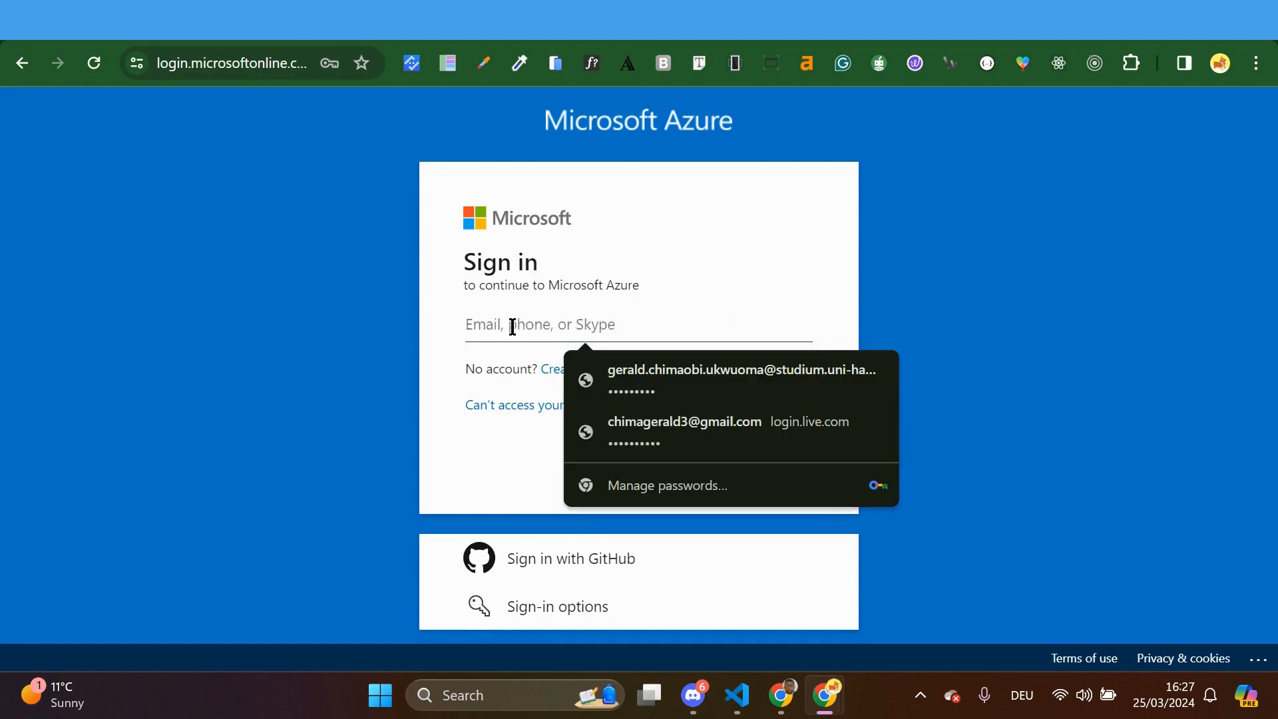
{"action": "key", "text": "ctrl+v"}
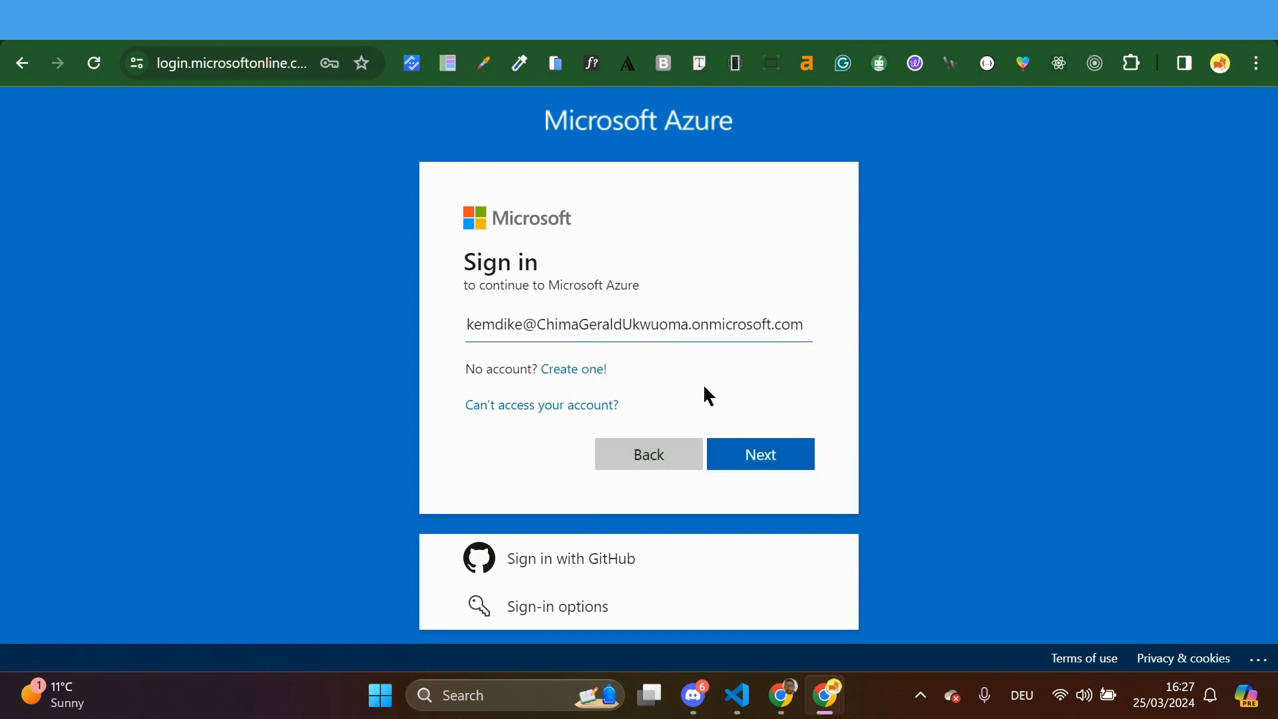
{"action": "left_click", "coordinate": [472, 326]}
{"action": "type", "text": "N"}
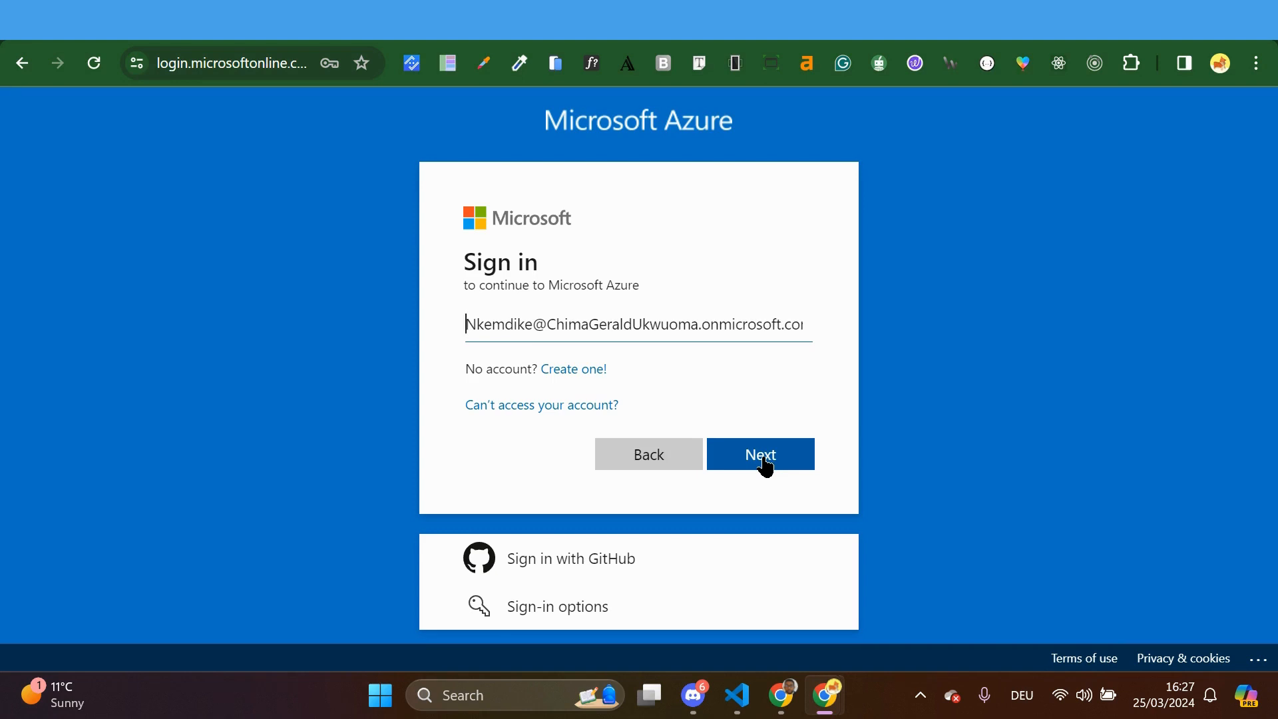
Enter the user's temporary password and sign in to reach the Update your password page
{"action": "left_click", "coordinate": [764, 459]}
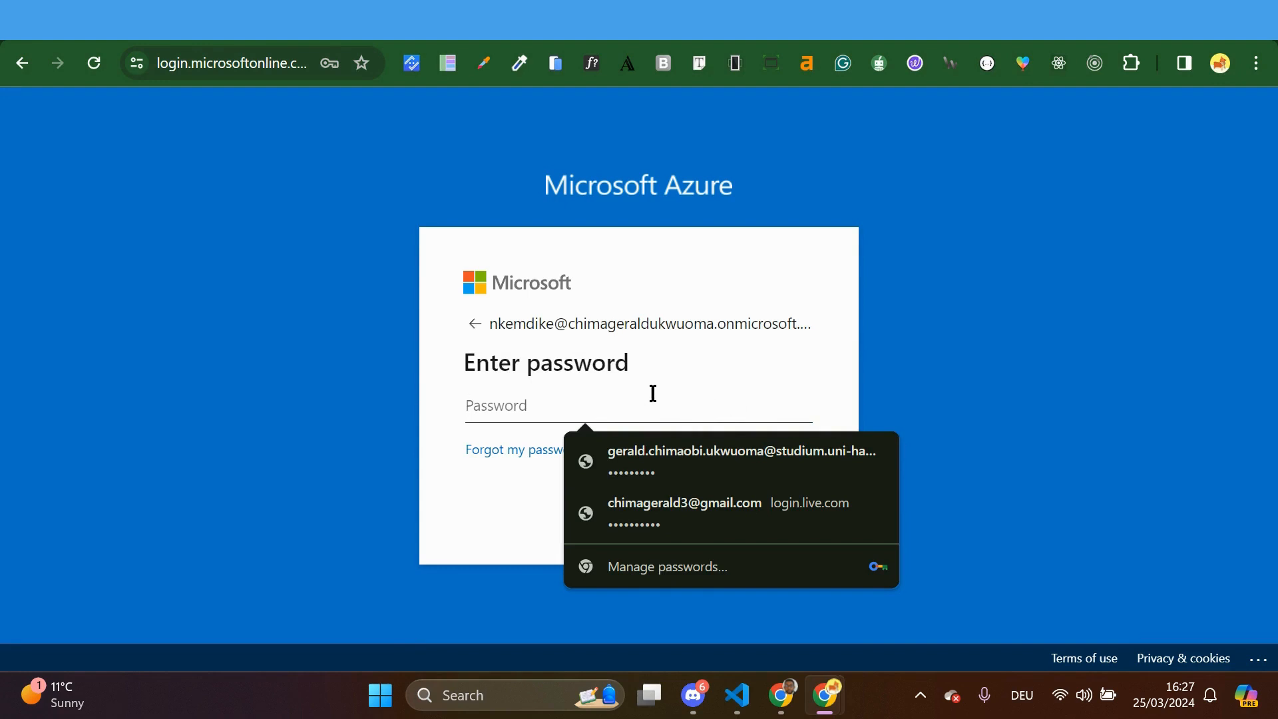
{"action": "type", "text": "•••"}
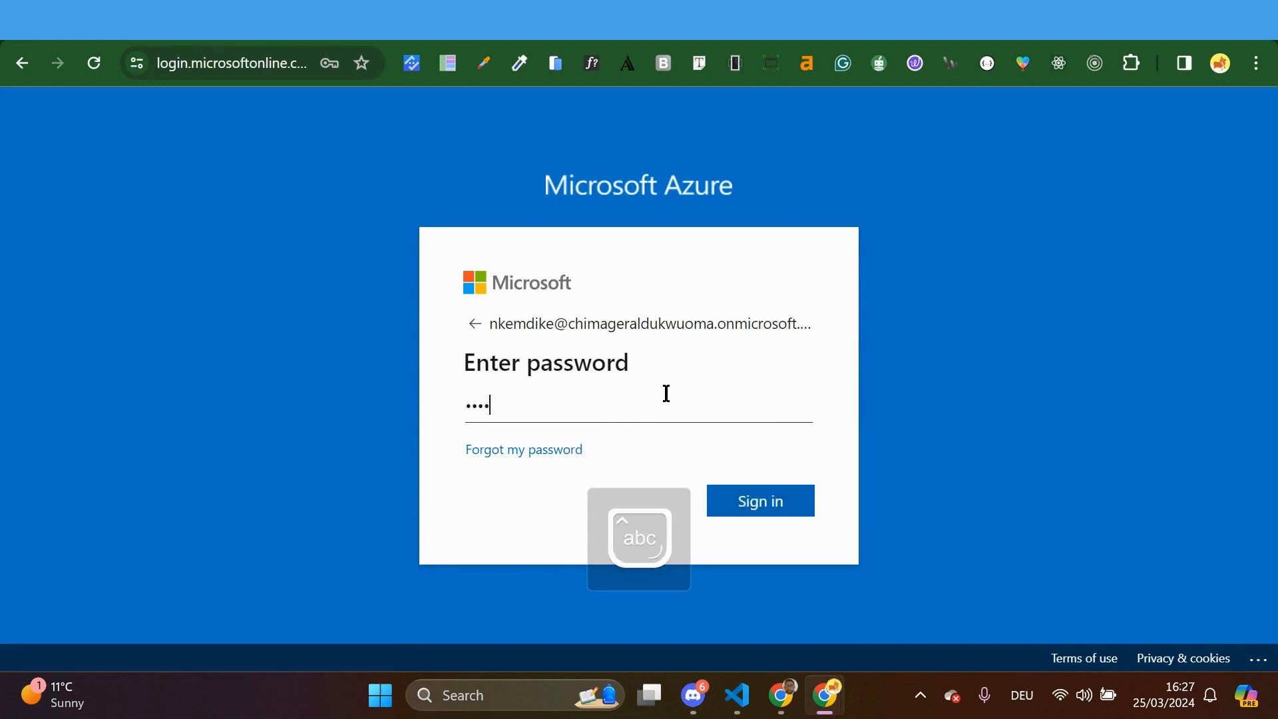
{"action": "type", "text": "•••"}
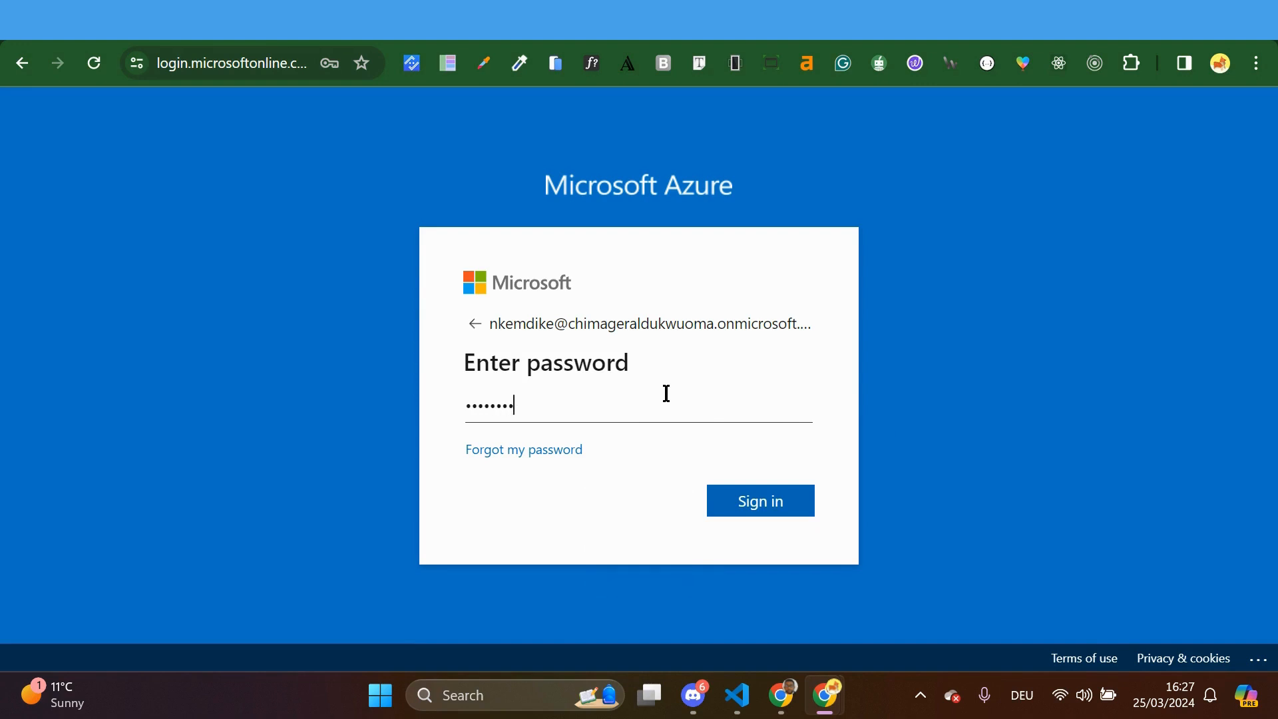
{"action": "left_click", "coordinate": [775, 510]}
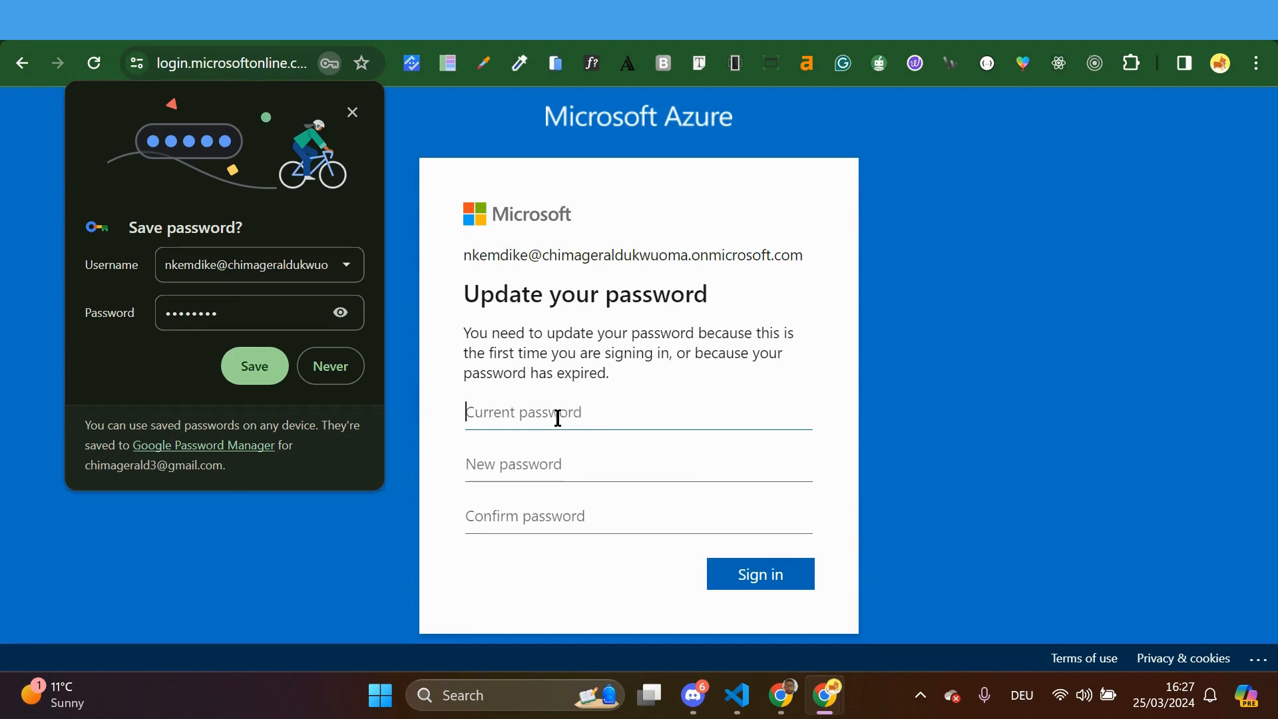
Enter the user's current temporary password in the Current password field
{"action": "type", "text": "••••"}
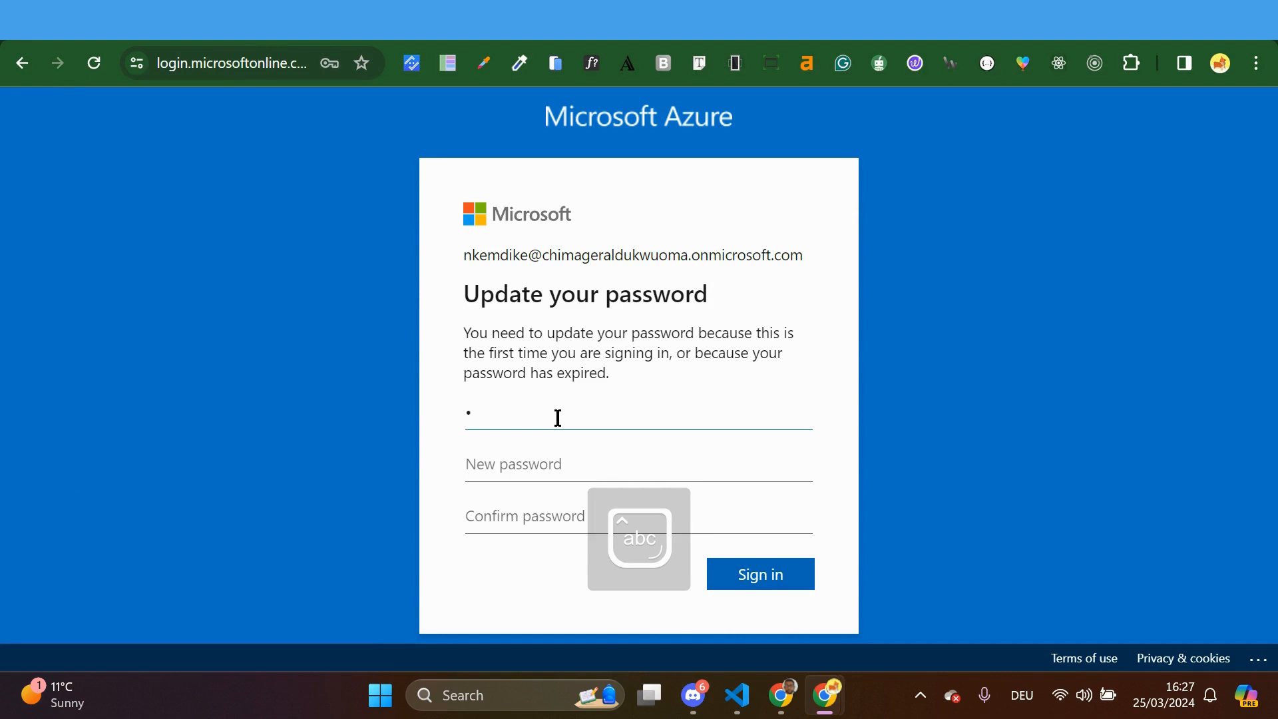
{"action": "key", "text": "BackSpace"}
{"action": "key", "text": "Caps_Lock"}
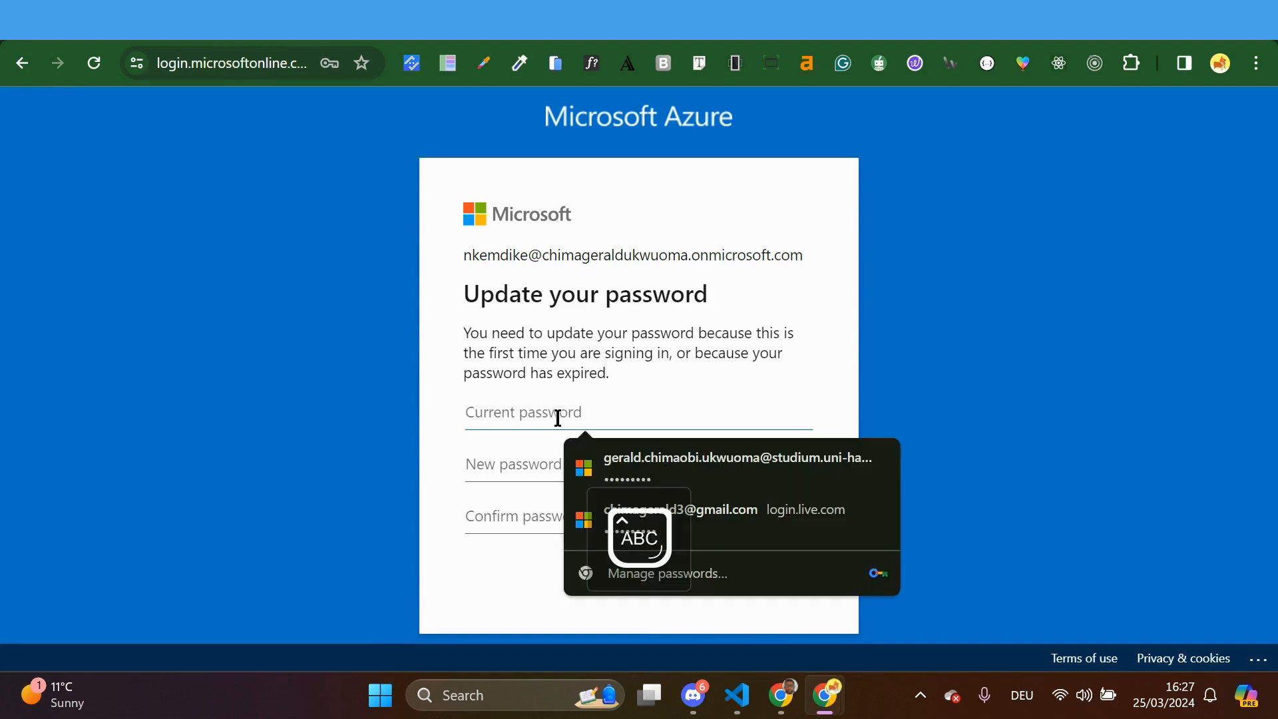
{"action": "key", "text": "Caps_Lock"}
{"action": "type", "text": "••"}
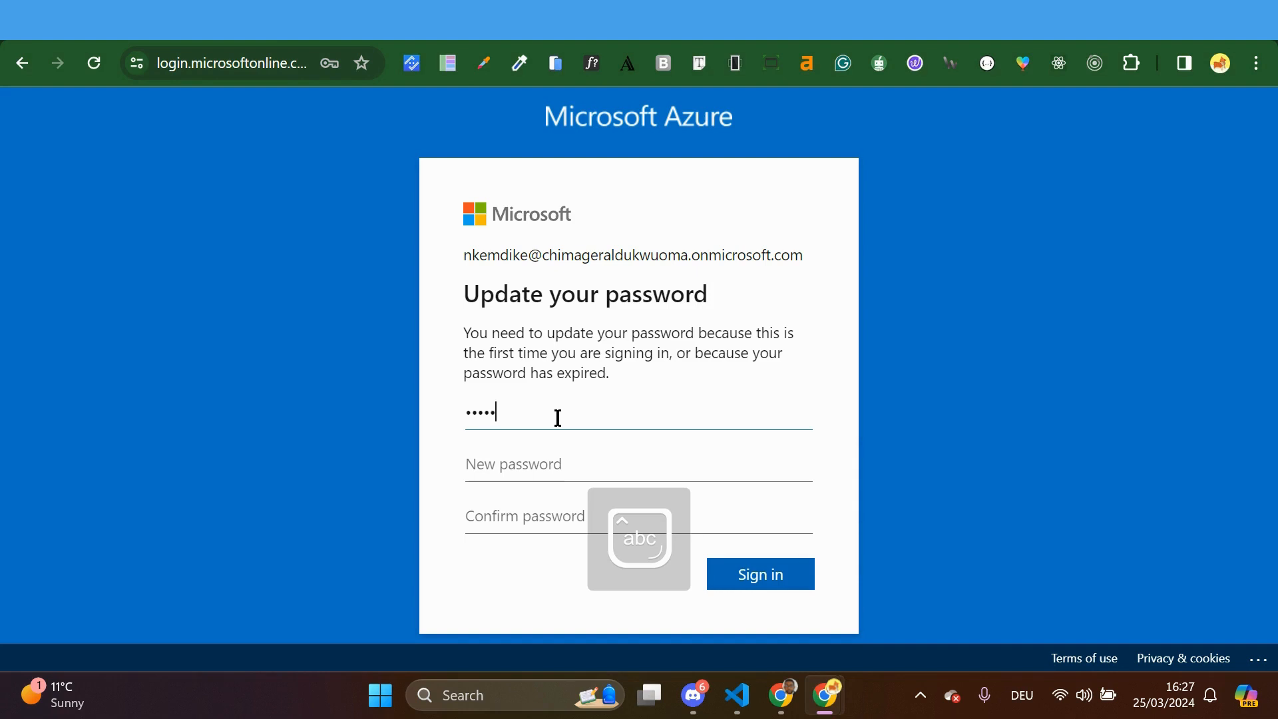
{"action": "type", "text": "•••"}
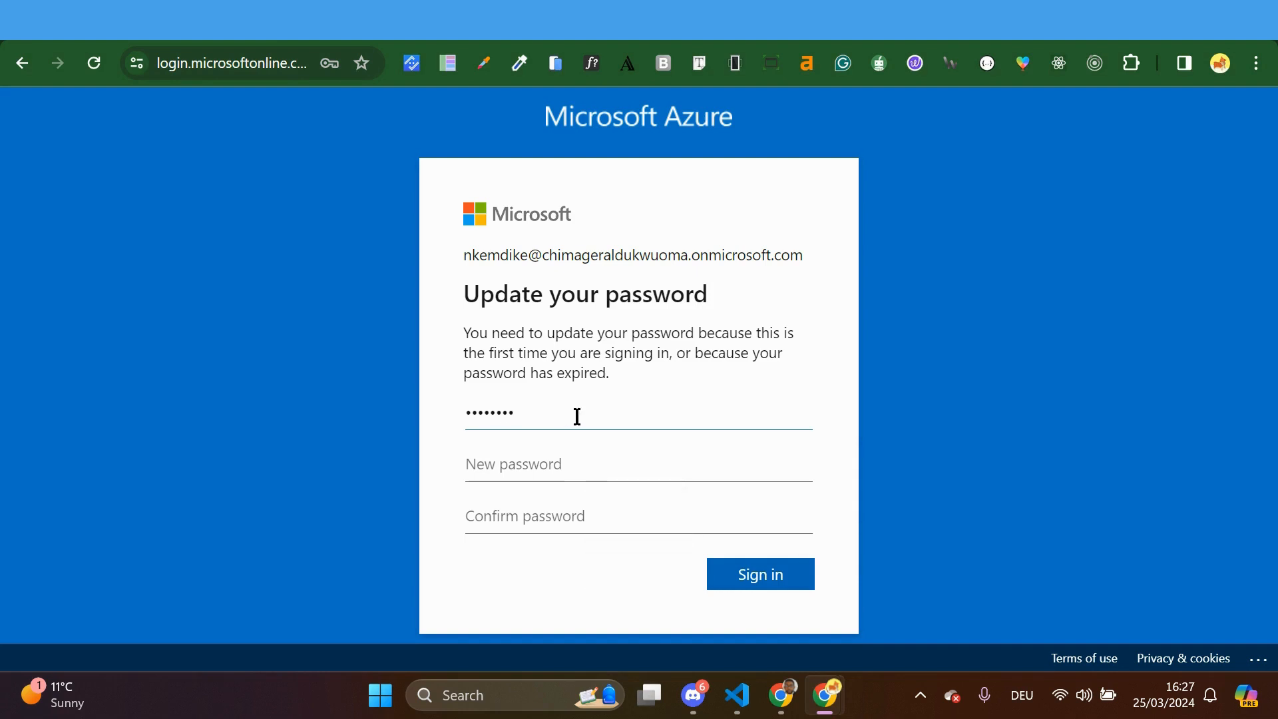
Enter and confirm the new password, then submit the password change
{"action": "left_click", "coordinate": [549, 471]}
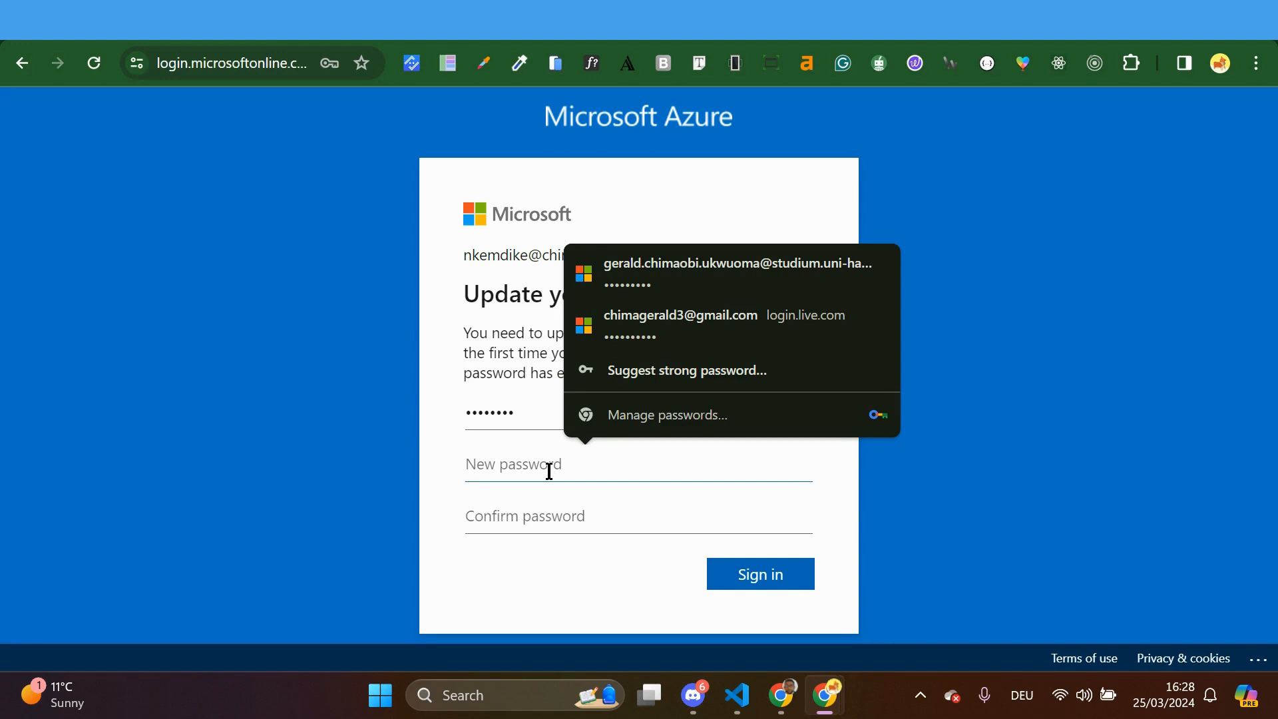
{"action": "key", "text": "Caps_Lock"}
{"action": "type", "text": "•"}
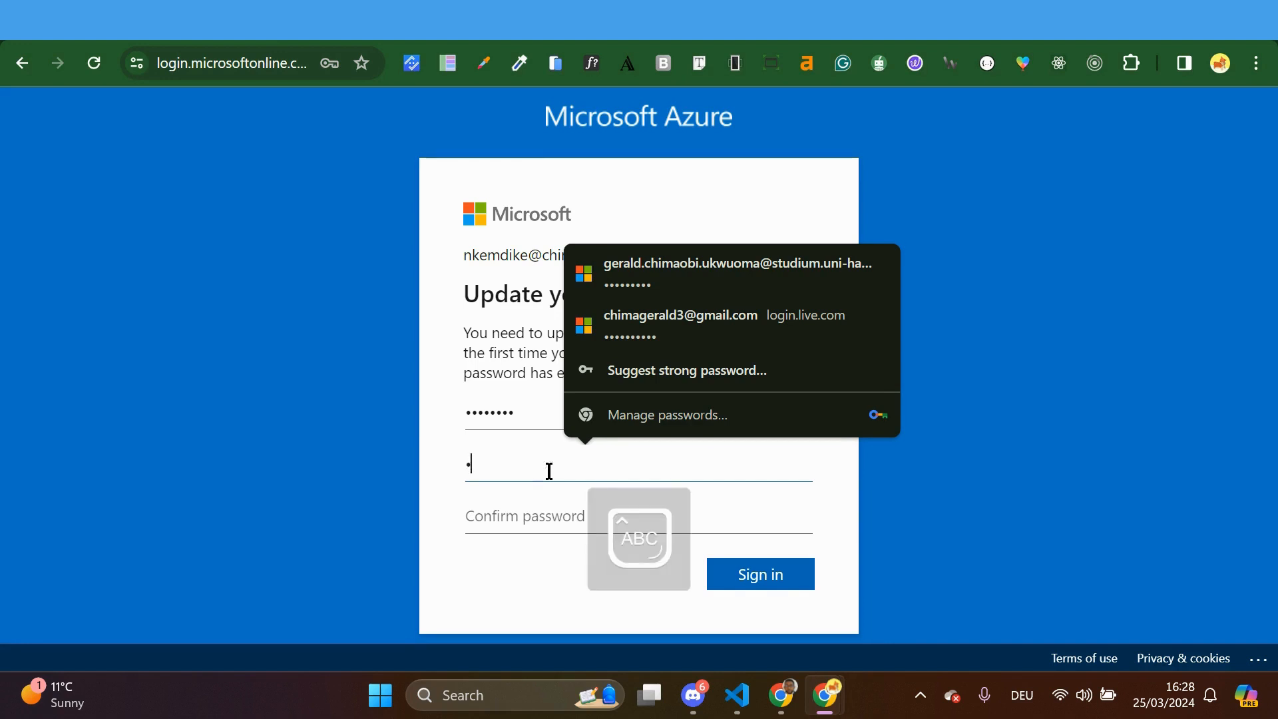
{"action": "key", "text": "Caps_Lock"}
{"action": "type", "text": "••"}
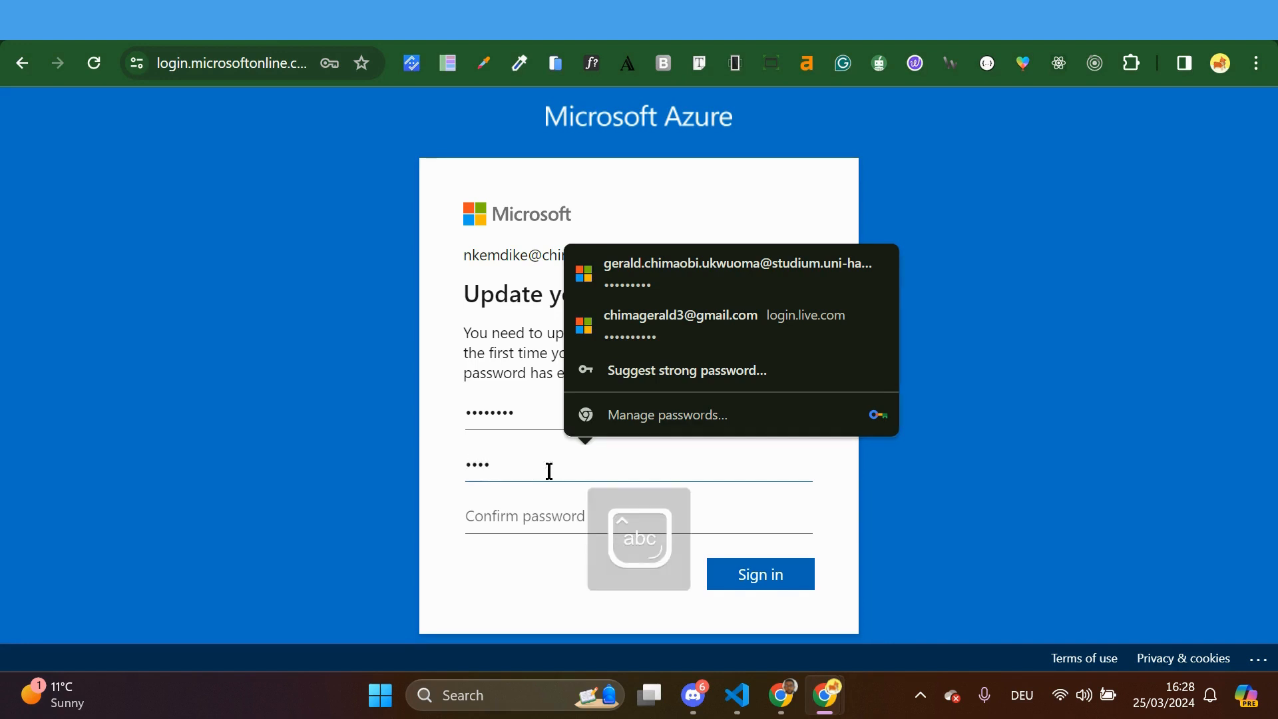
{"action": "type", "text": "••••"}
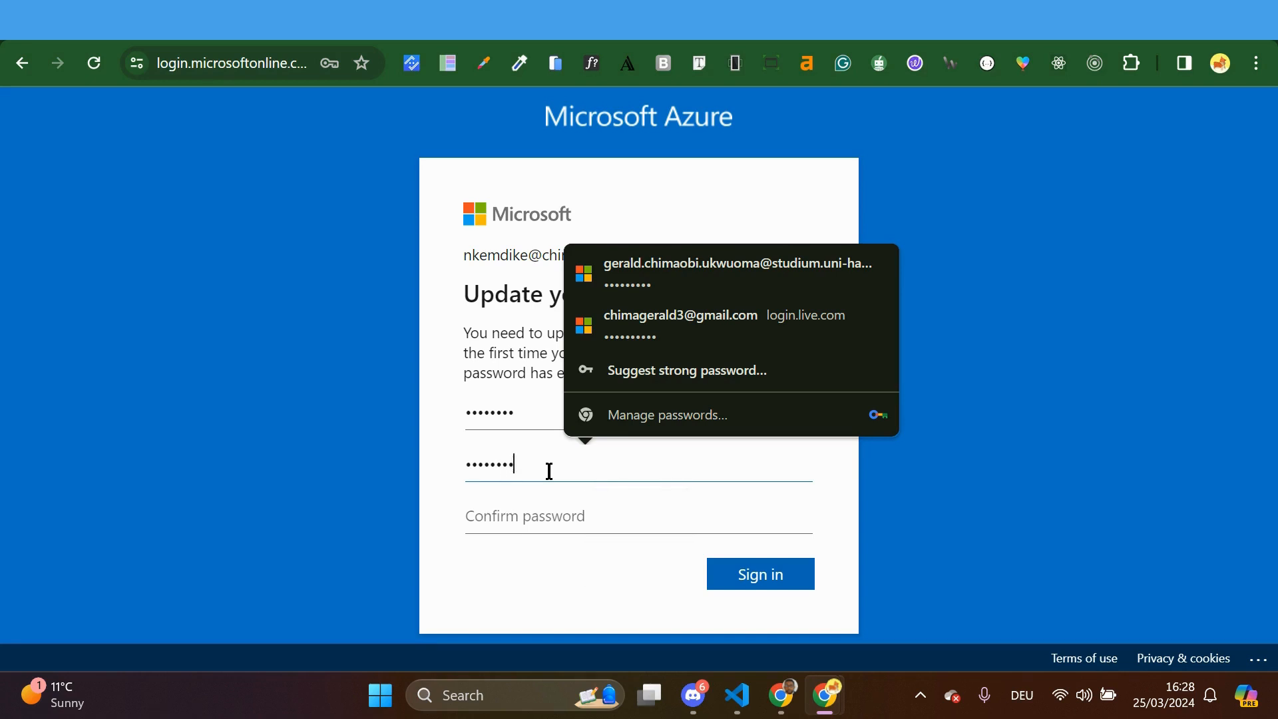
{"action": "left_click", "coordinate": [533, 513]}
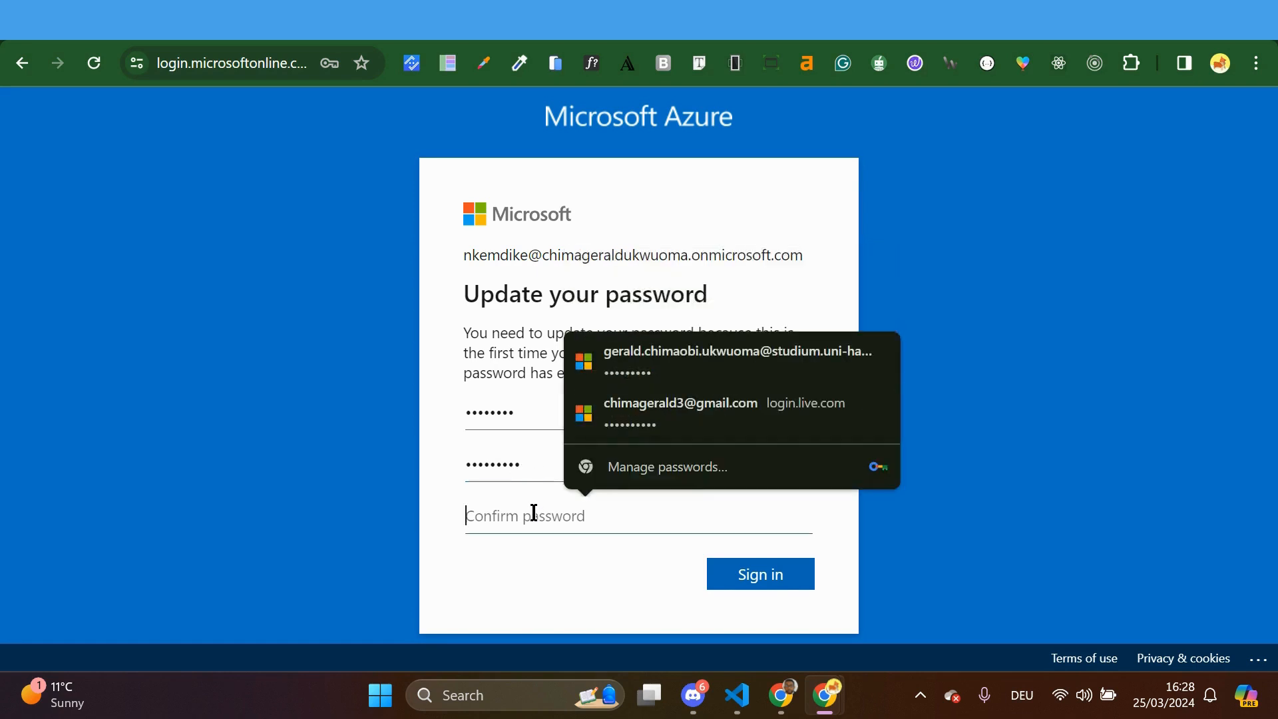
{"action": "key", "text": "Caps_Lock"}
{"action": "type", "text": "•"}
{"action": "key", "text": "Caps_Lock"}
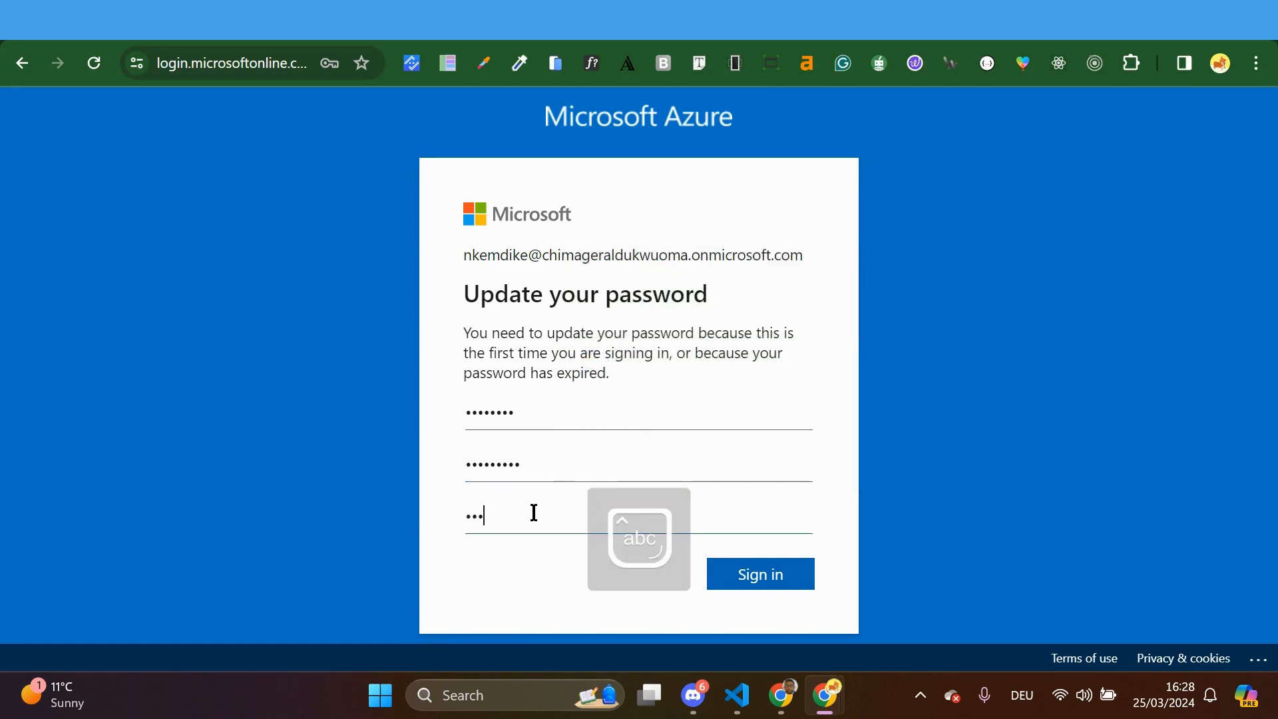
{"action": "type", "text": "••••••••"}
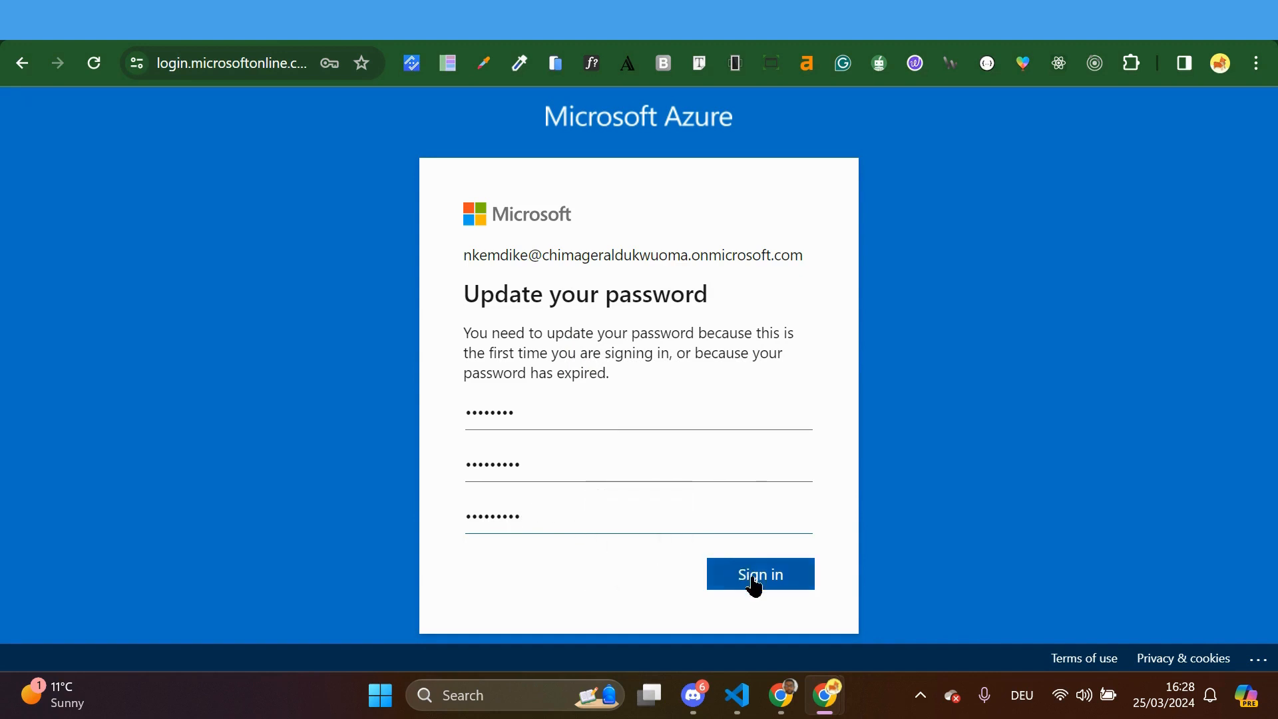
{"action": "left_click", "coordinate": [753, 578]}
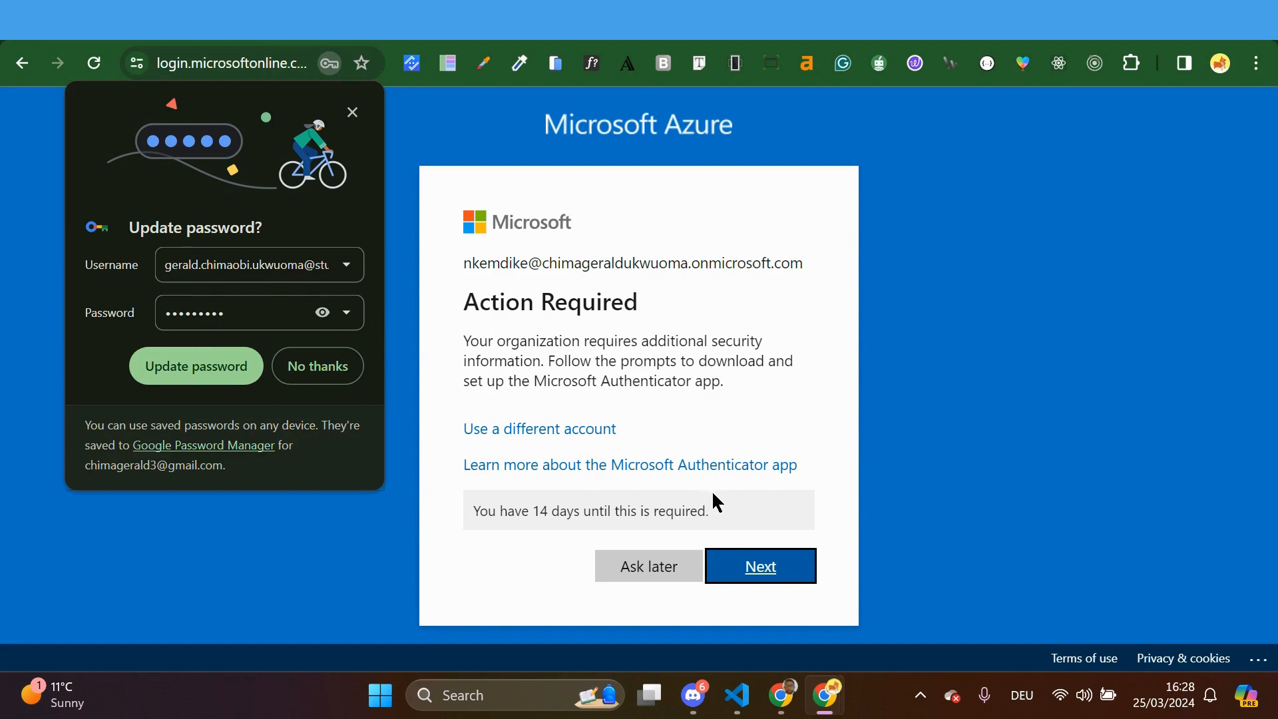
Postpone security setup, dismiss Chrome's password bubble and skip the Azure welcome introduction
{"action": "left_click", "coordinate": [646, 573]}
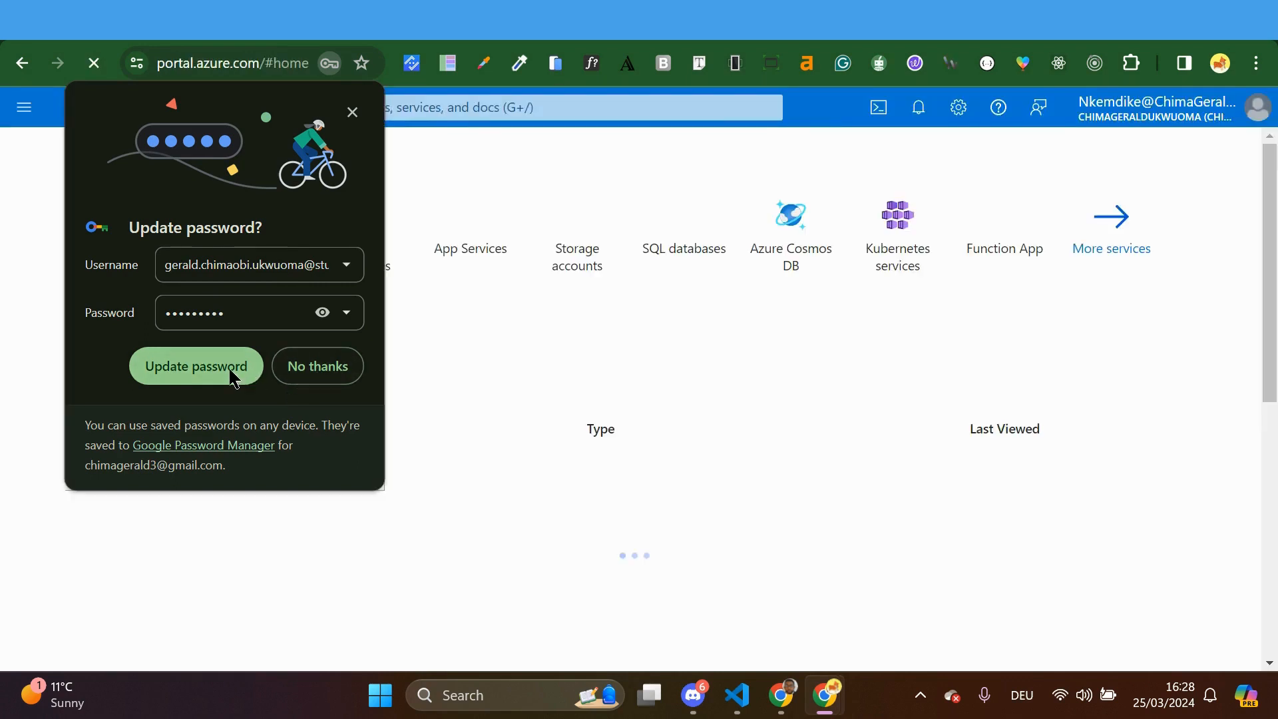
{"action": "left_click", "coordinate": [233, 374]}
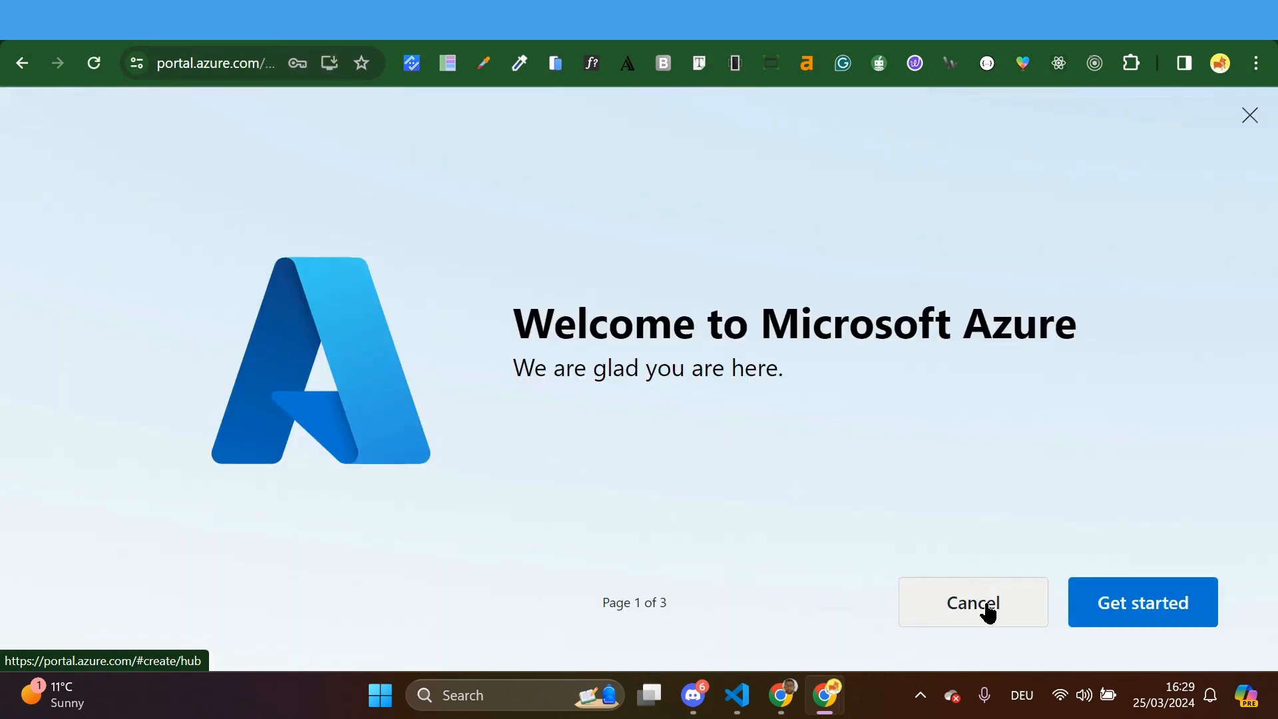
{"action": "left_click", "coordinate": [1117, 604]}
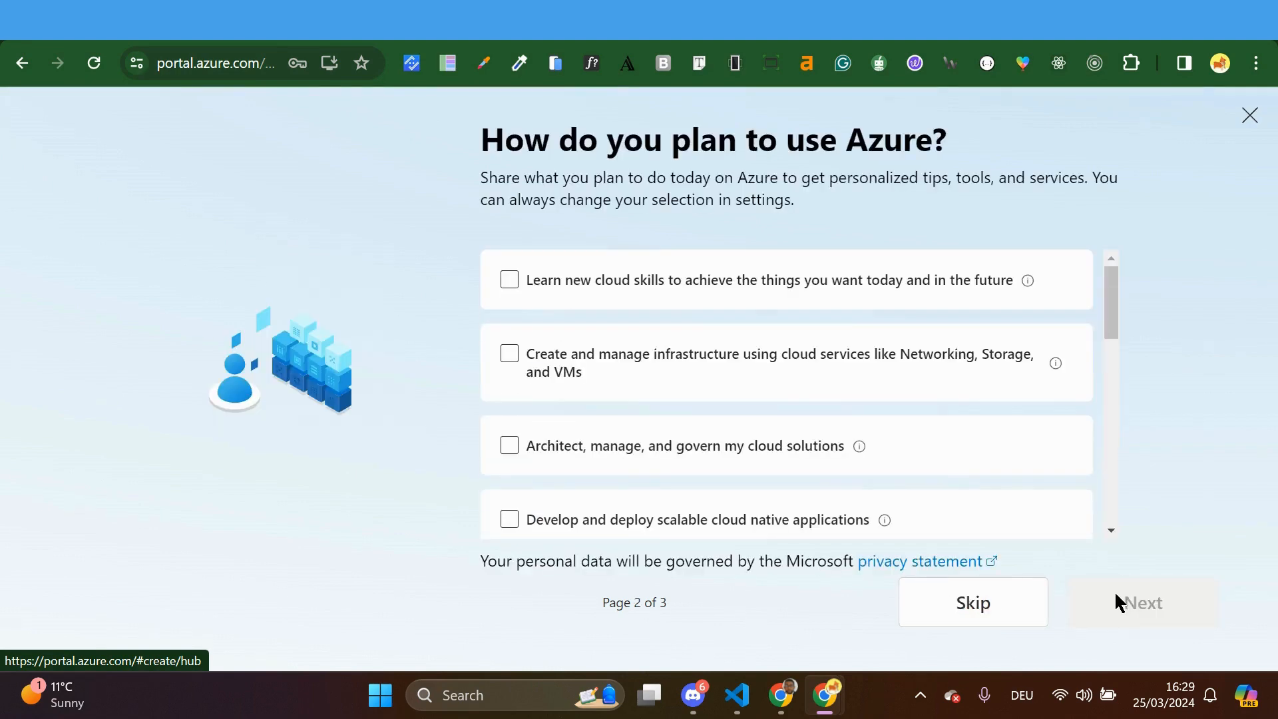
{"action": "left_click", "coordinate": [973, 603]}
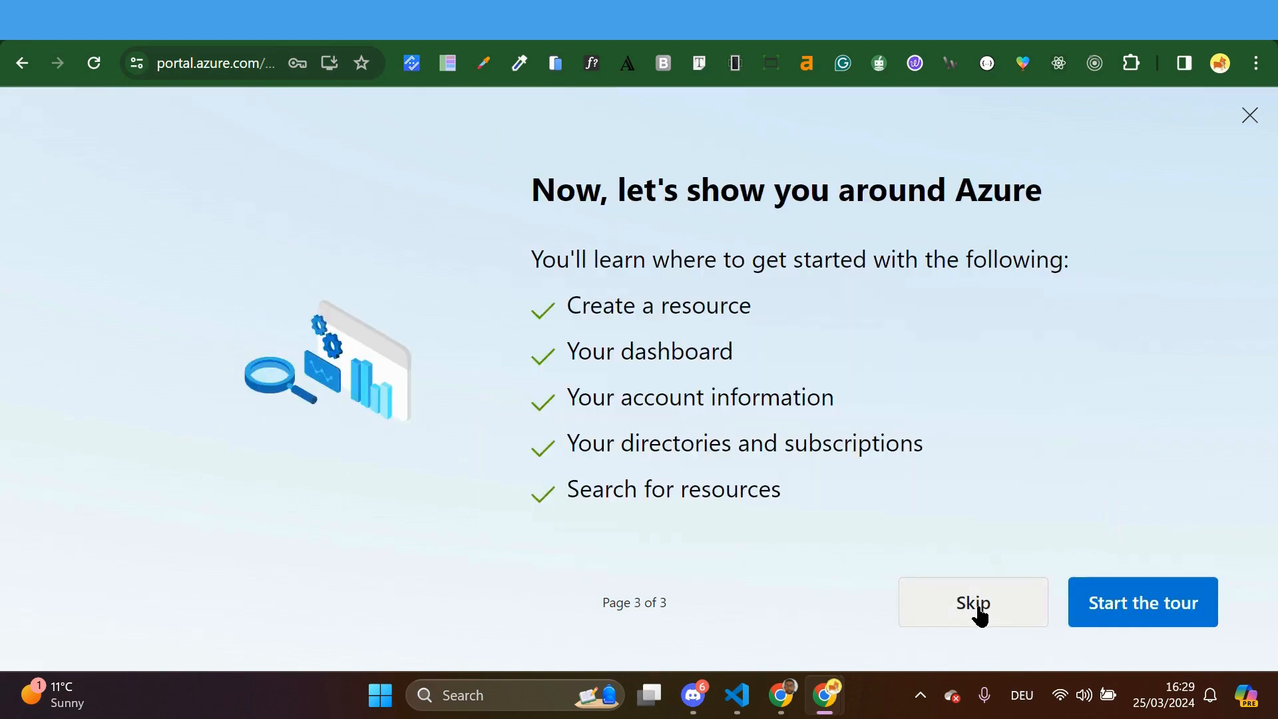
{"action": "left_click", "coordinate": [974, 609]}
{"action": "left_click", "coordinate": [512, 186]}
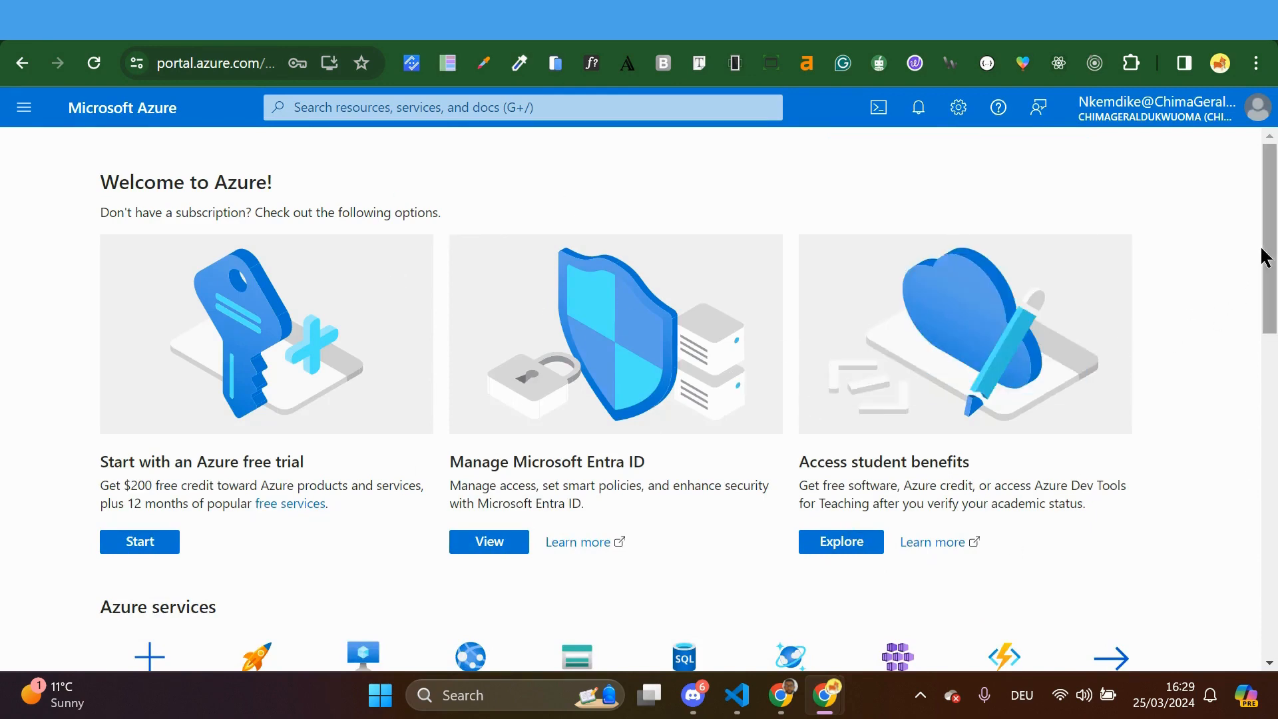
Check the signed-in account's details, then bring the other Chrome window's New Tab forward
{"action": "mouse_move", "coordinate": [1270, 246]}
{"action": "left_mouse_down"}
{"action": "mouse_move", "coordinate": [1265, 539]}
{"action": "mouse_move", "coordinate": [1272, 244]}
{"action": "left_mouse_up"}
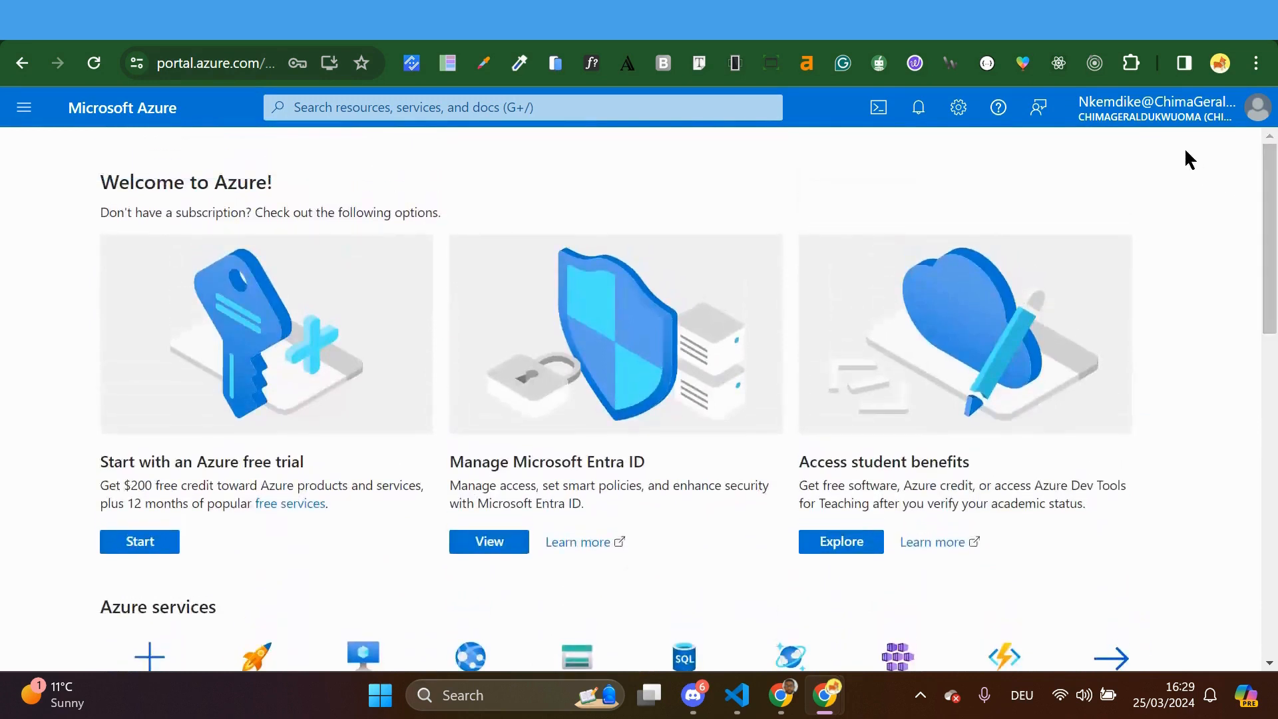
{"action": "left_click", "coordinate": [1173, 125]}
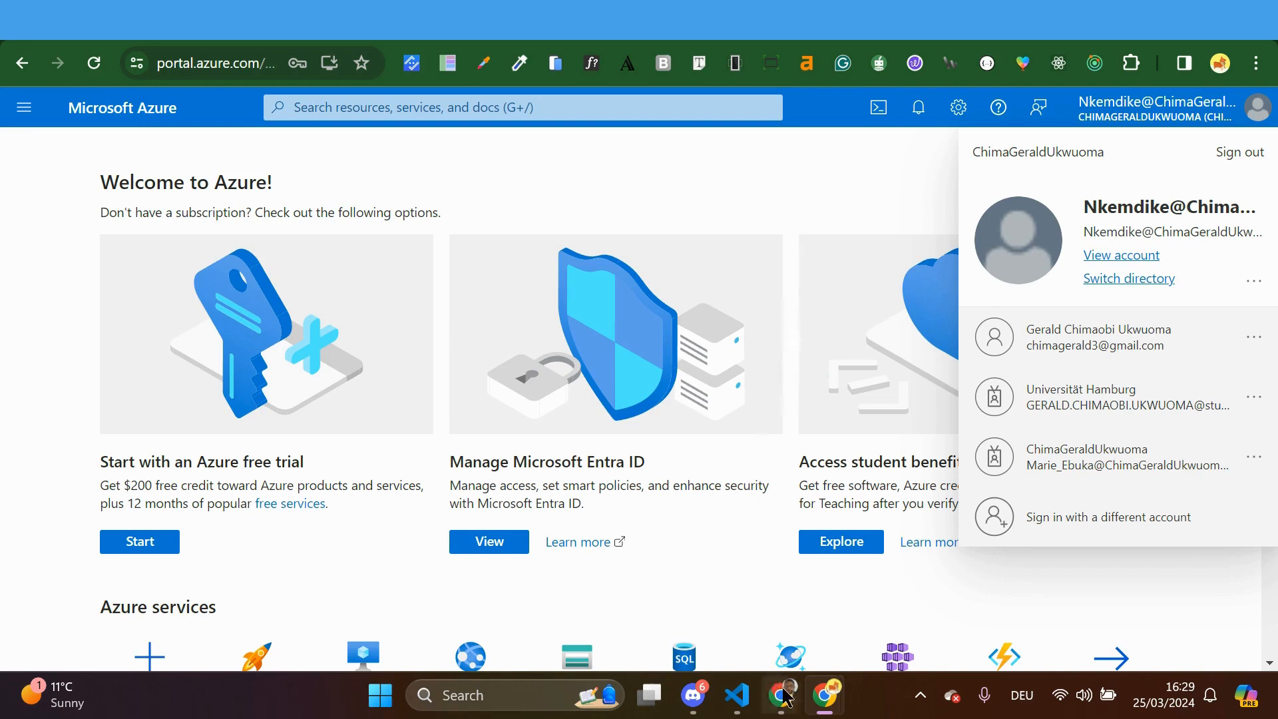
{"action": "mouse_move", "coordinate": [787, 698]}
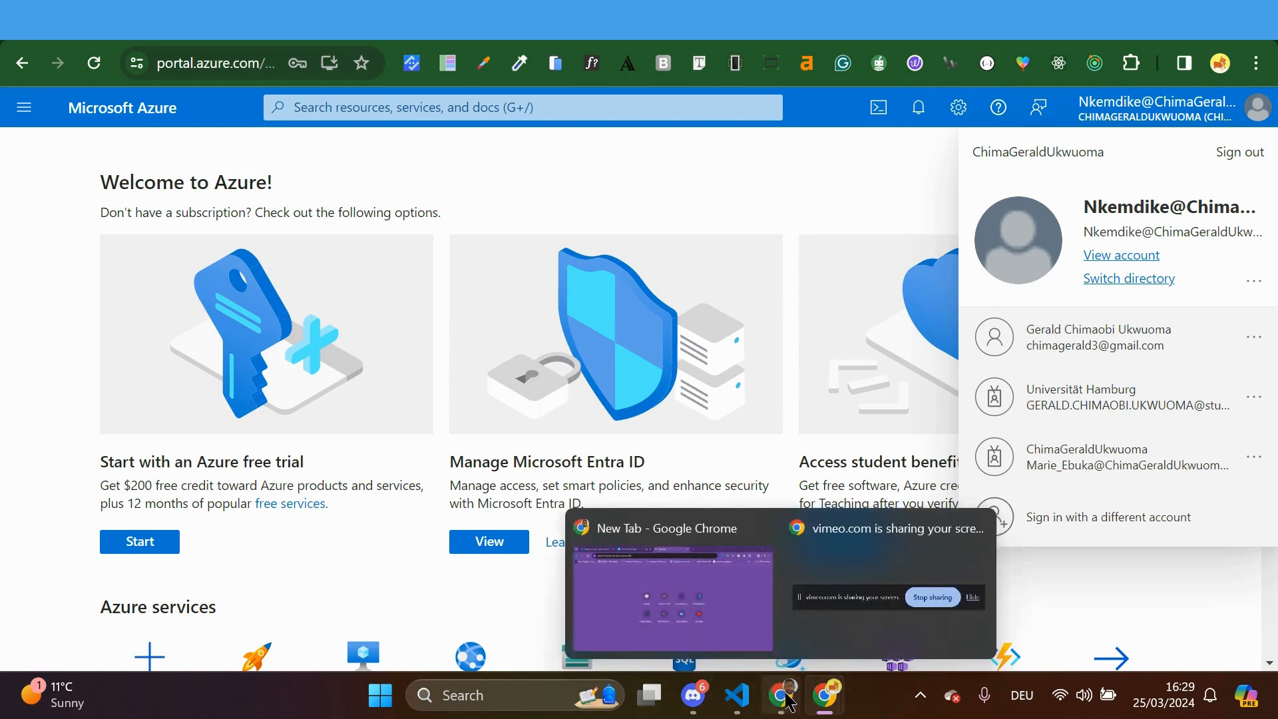
{"action": "left_click", "coordinate": [745, 600]}
{"action": "left_click", "coordinate": [173, 48]}
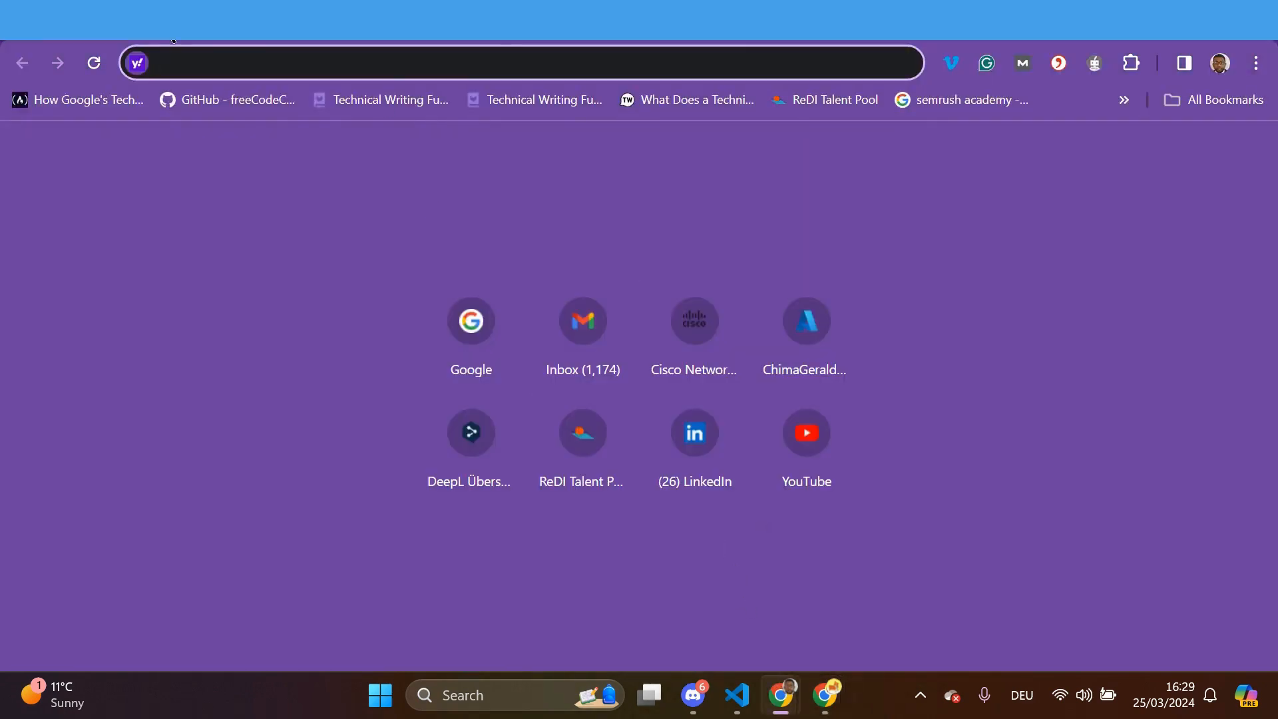
Close the reset-password confirmation and open the tenant's Users list showing all 4 users
{"action": "left_click", "coordinate": [167, 25]}
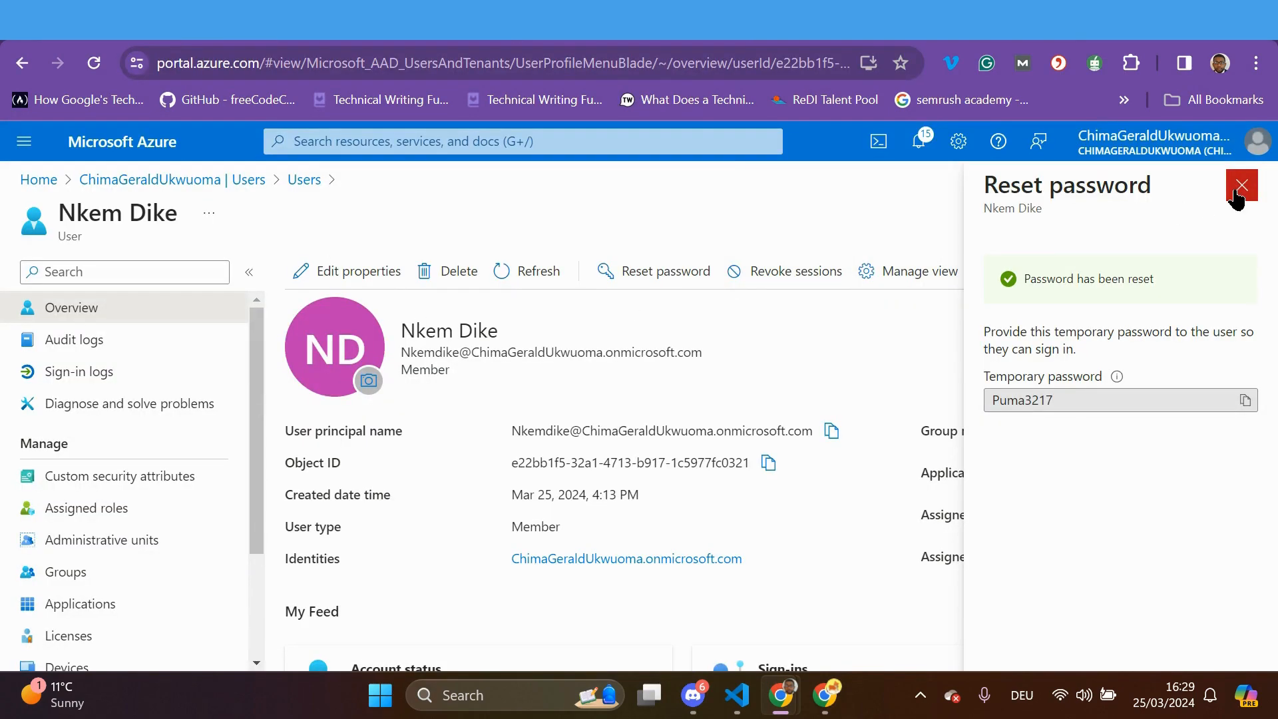
{"action": "left_click", "coordinate": [1235, 195]}
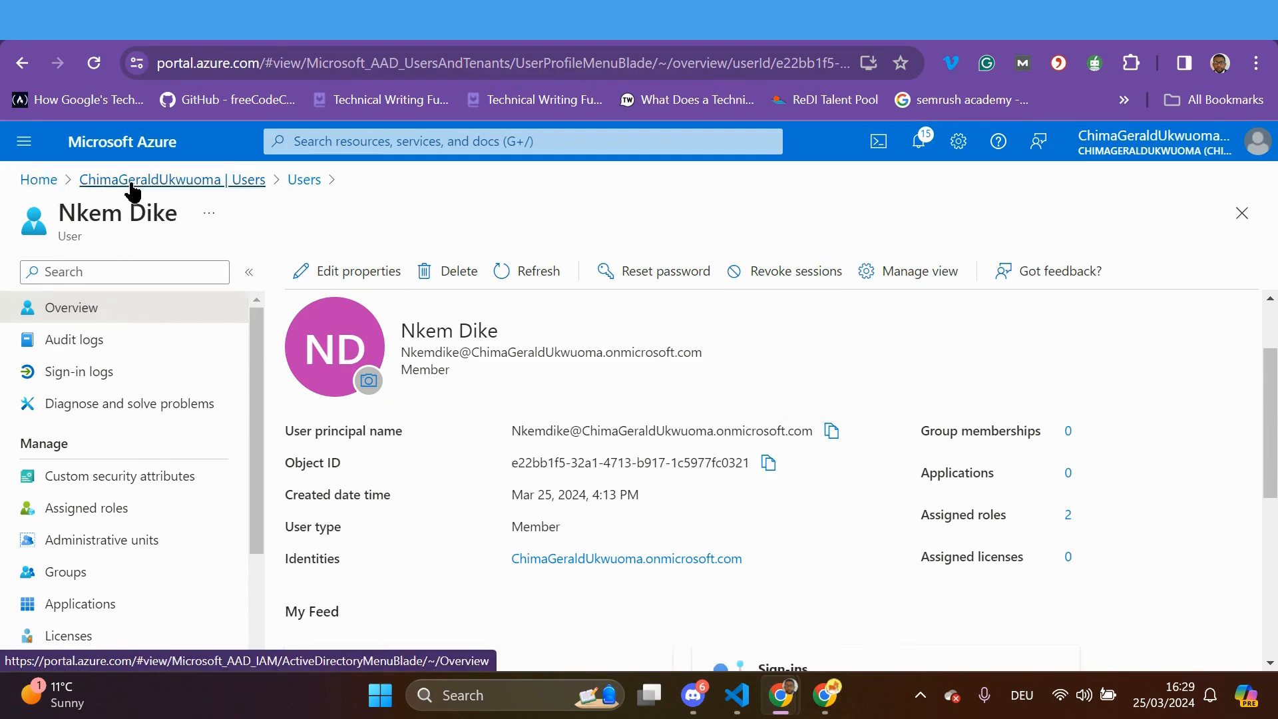
{"action": "left_click", "coordinate": [133, 180]}
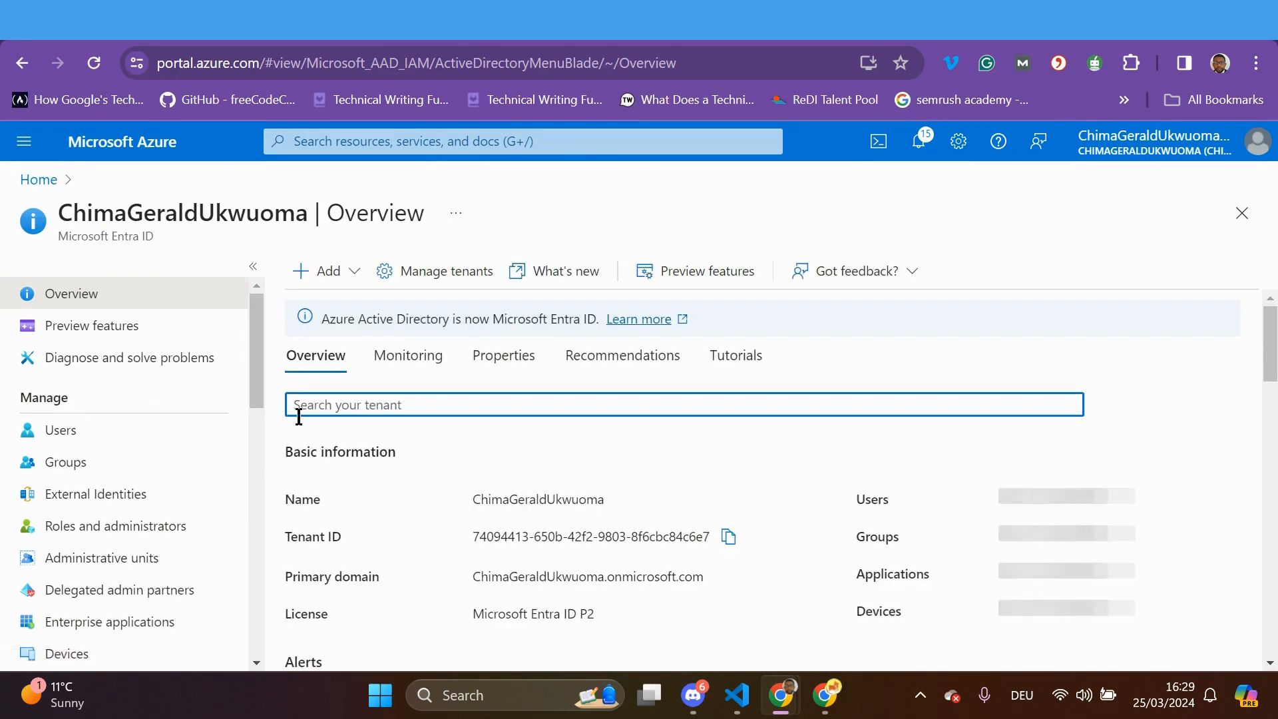
{"action": "left_click", "coordinate": [112, 444]}
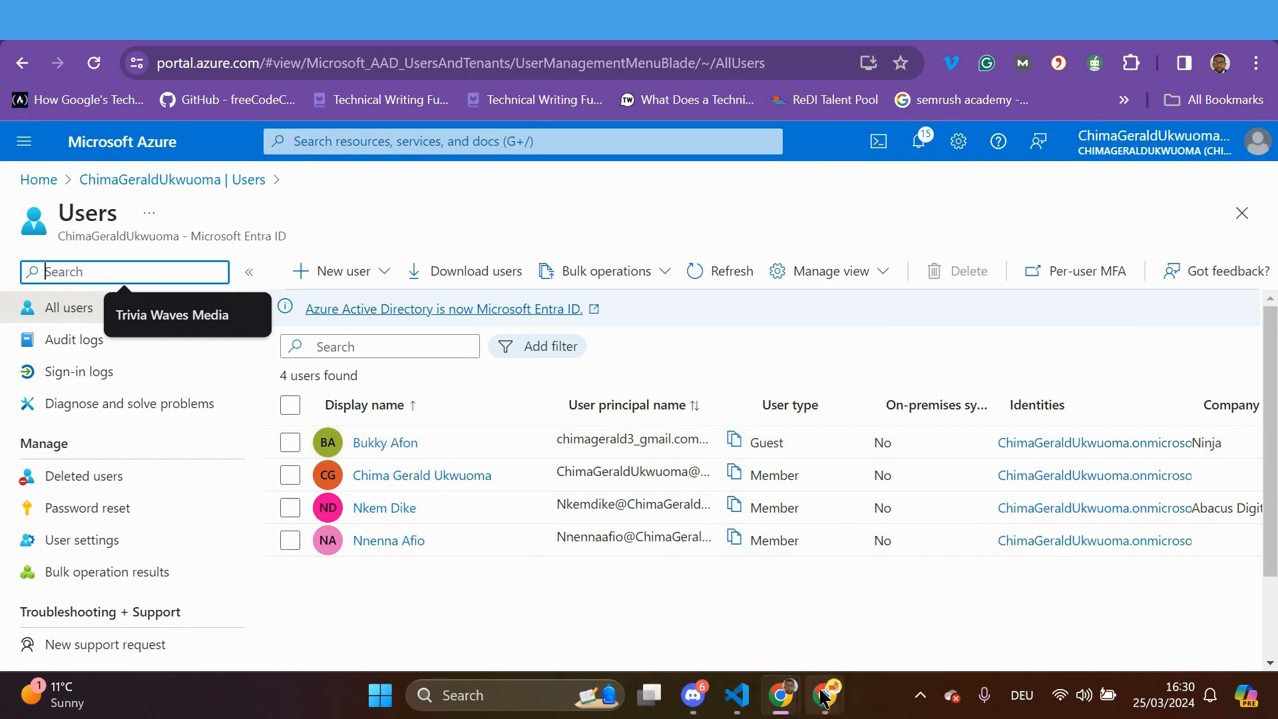
{"action": "mouse_move", "coordinate": [819, 700]}
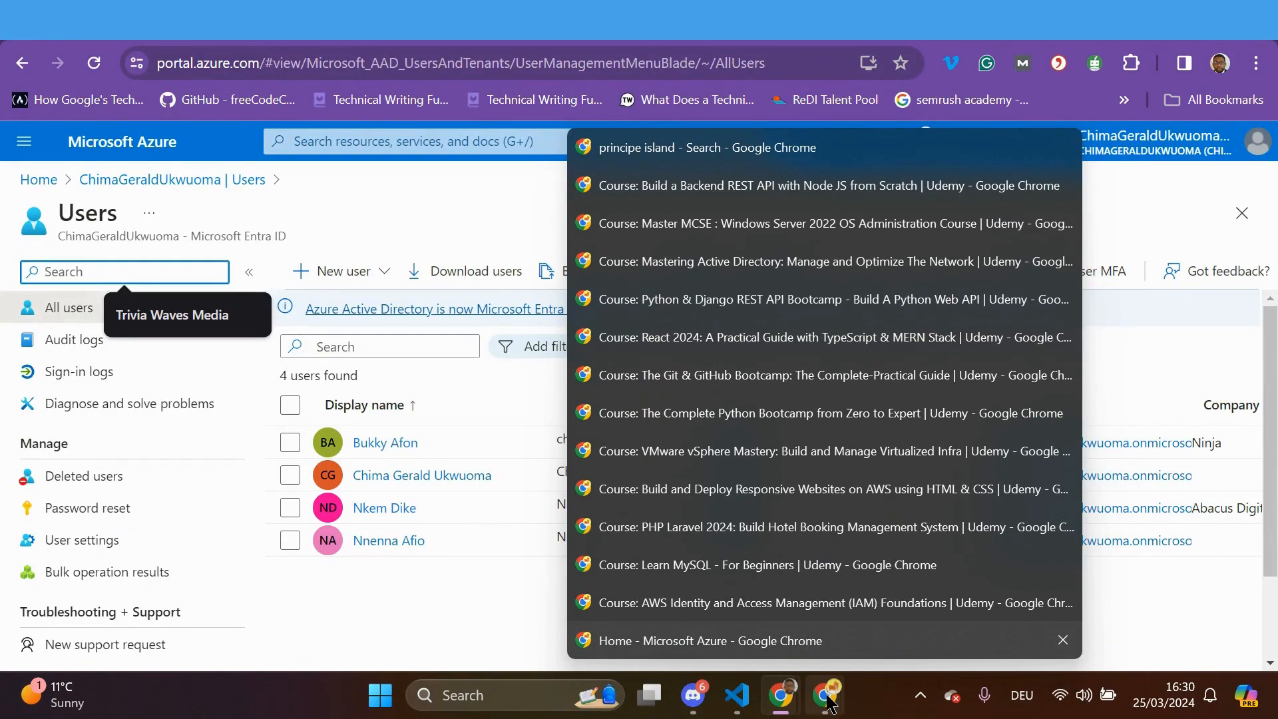
Open Gmail in a new tab and read the tenant's Microsoft invitation email down to its link
{"action": "left_click", "coordinate": [742, 647]}
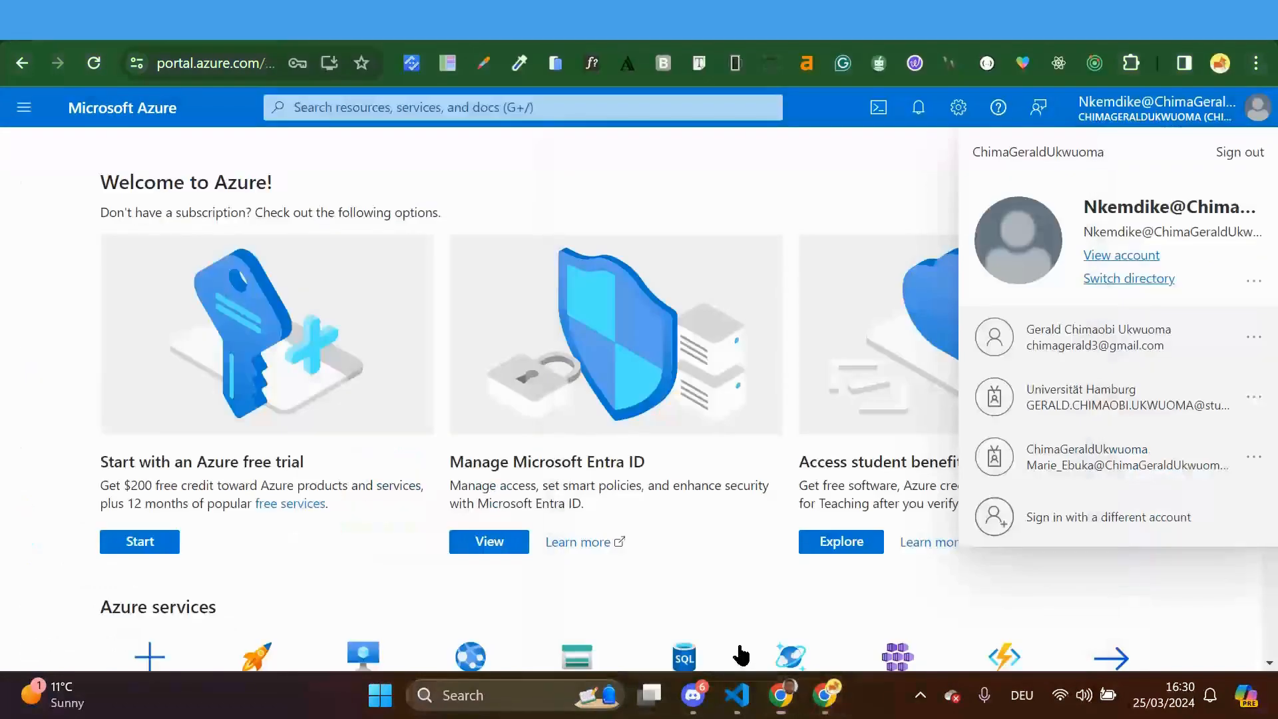
{"action": "left_click", "coordinate": [299, 40]}
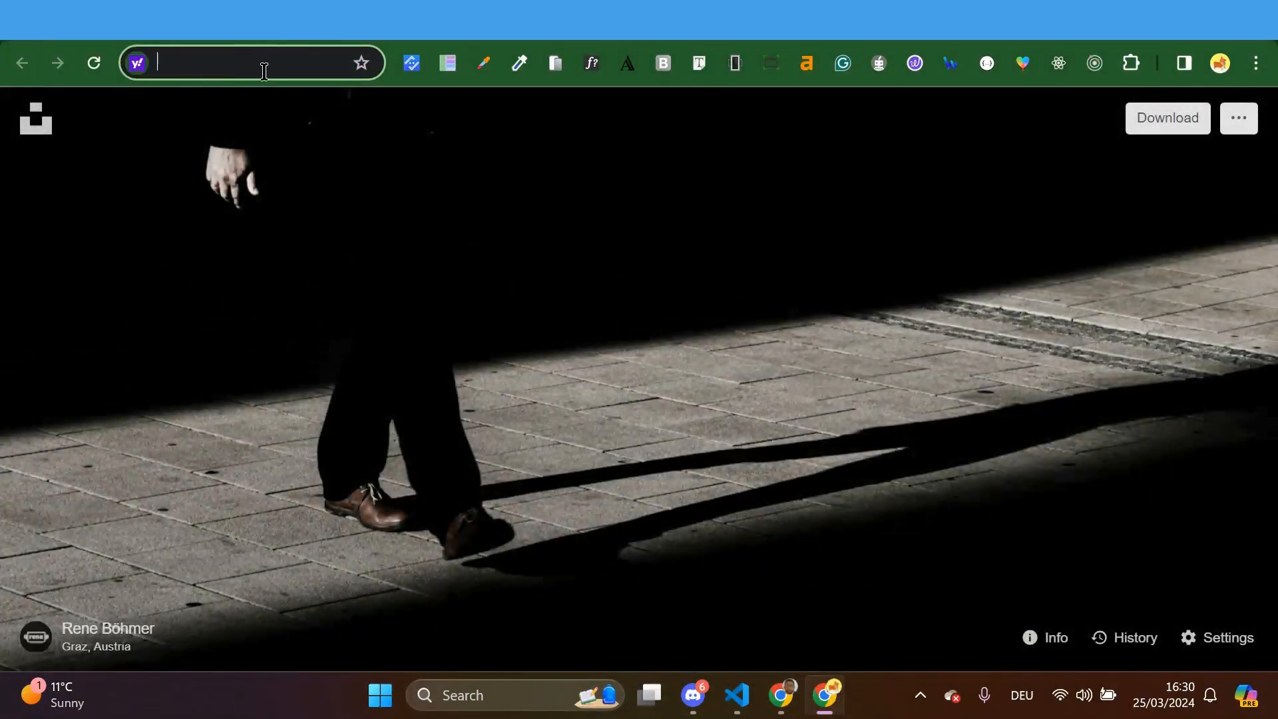
{"action": "type", "text": "gm"}
{"action": "key", "text": "Return"}
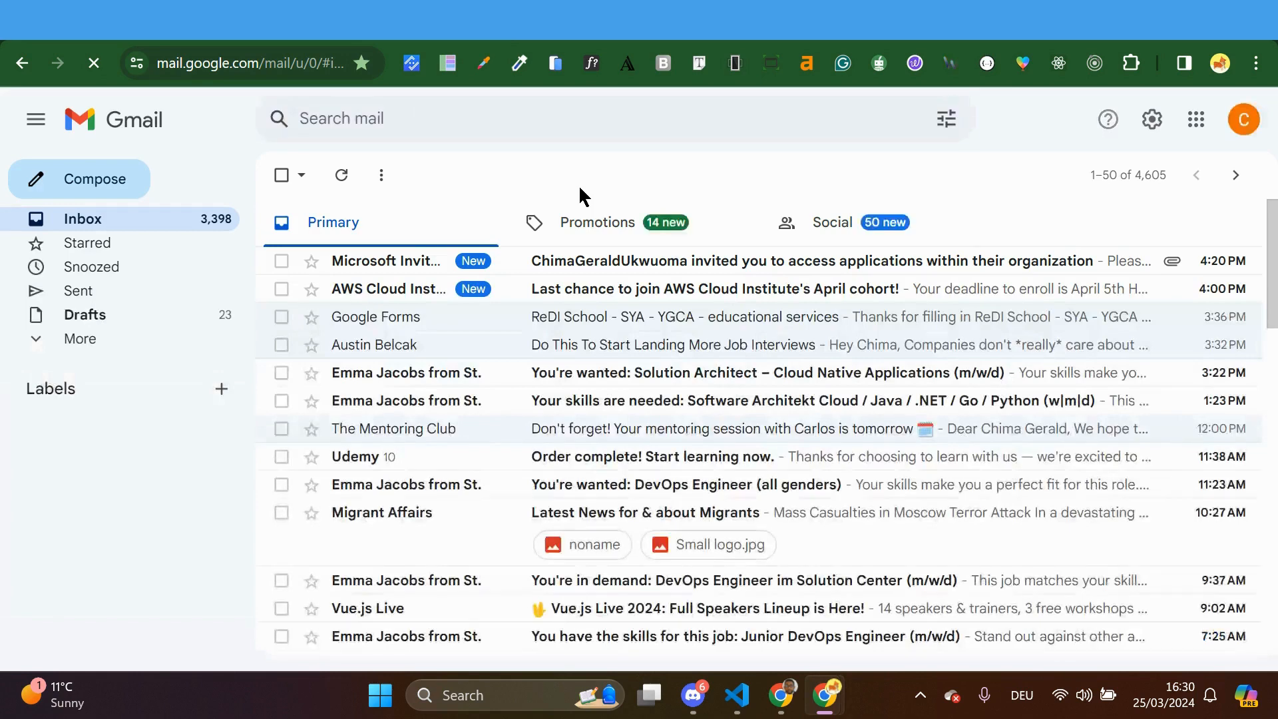
{"action": "left_click", "coordinate": [614, 263]}
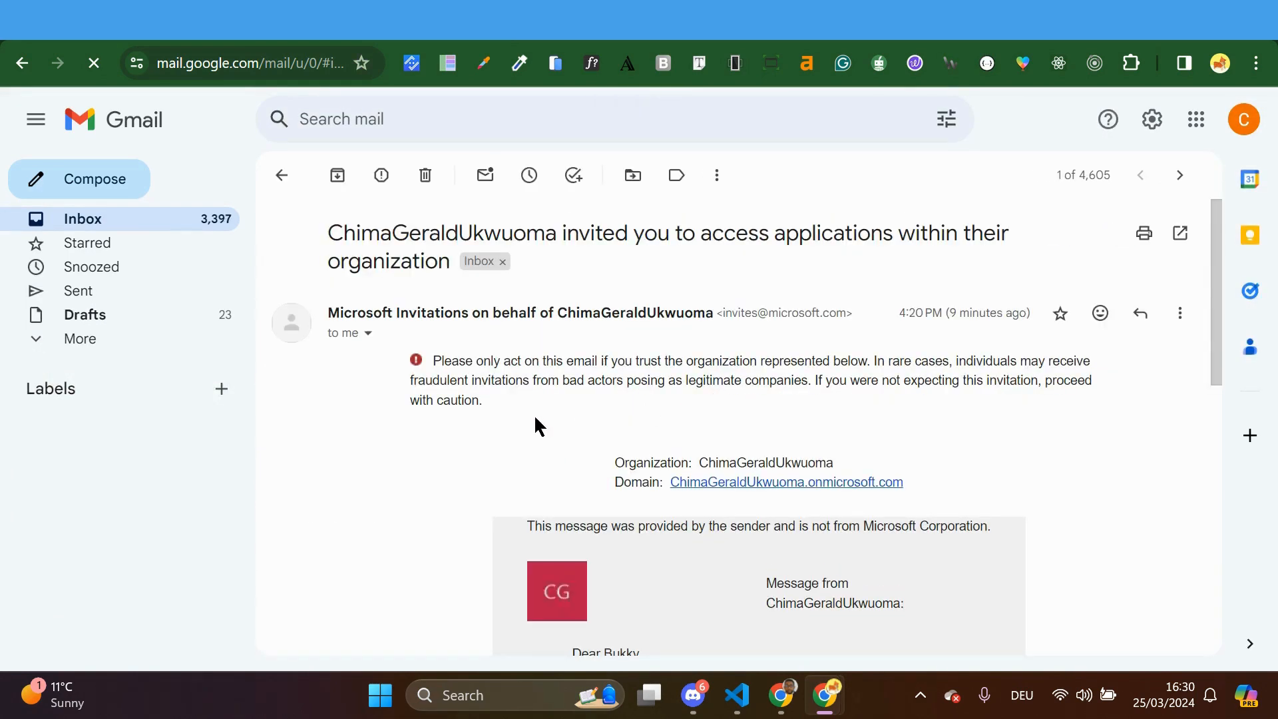
{"action": "scroll", "coordinate": [538, 424], "scroll_direction": "down", "scroll_amount": 1}
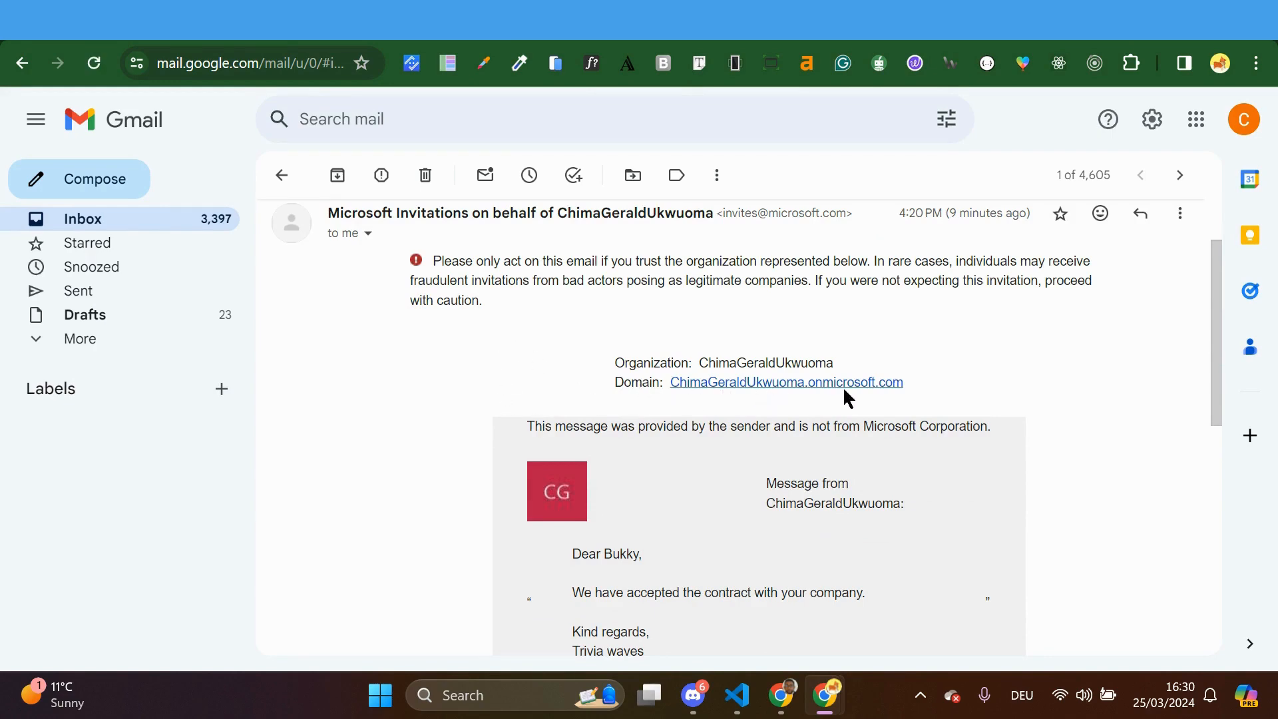
{"action": "scroll", "coordinate": [842, 386], "scroll_direction": "down", "scroll_amount": 3}
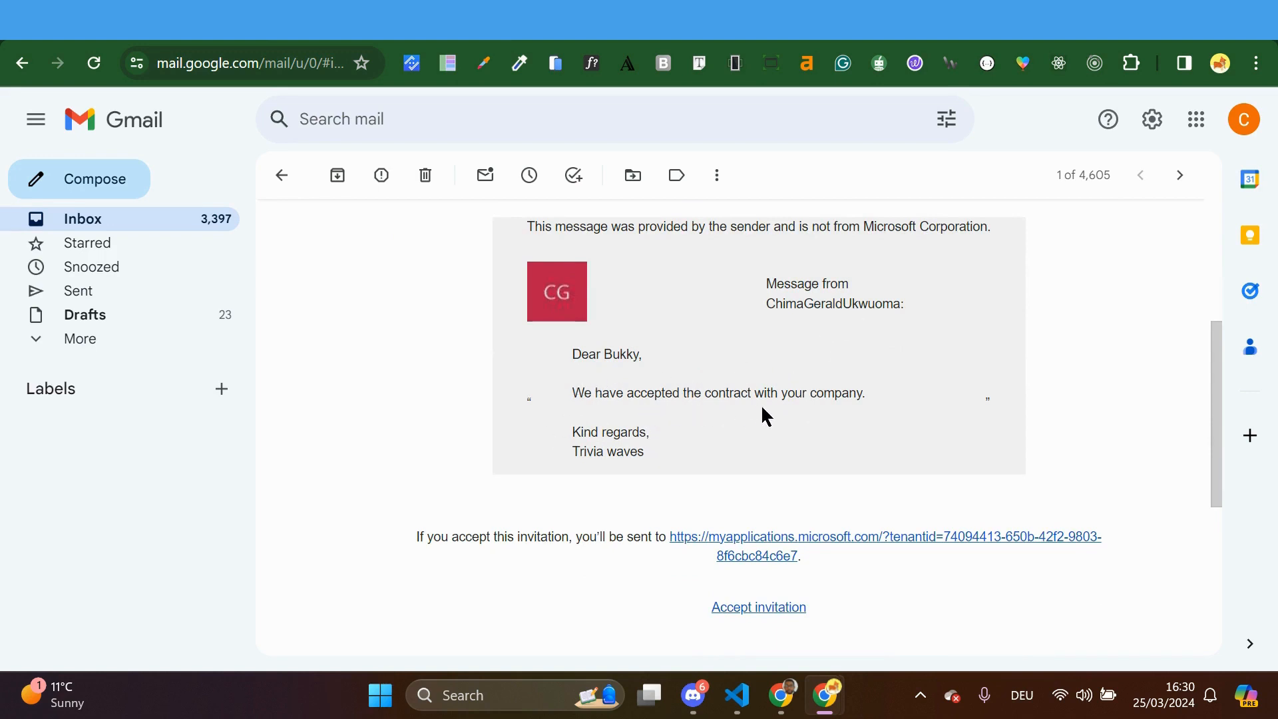
{"action": "scroll", "coordinate": [598, 458], "scroll_direction": "down", "scroll_amount": 3}
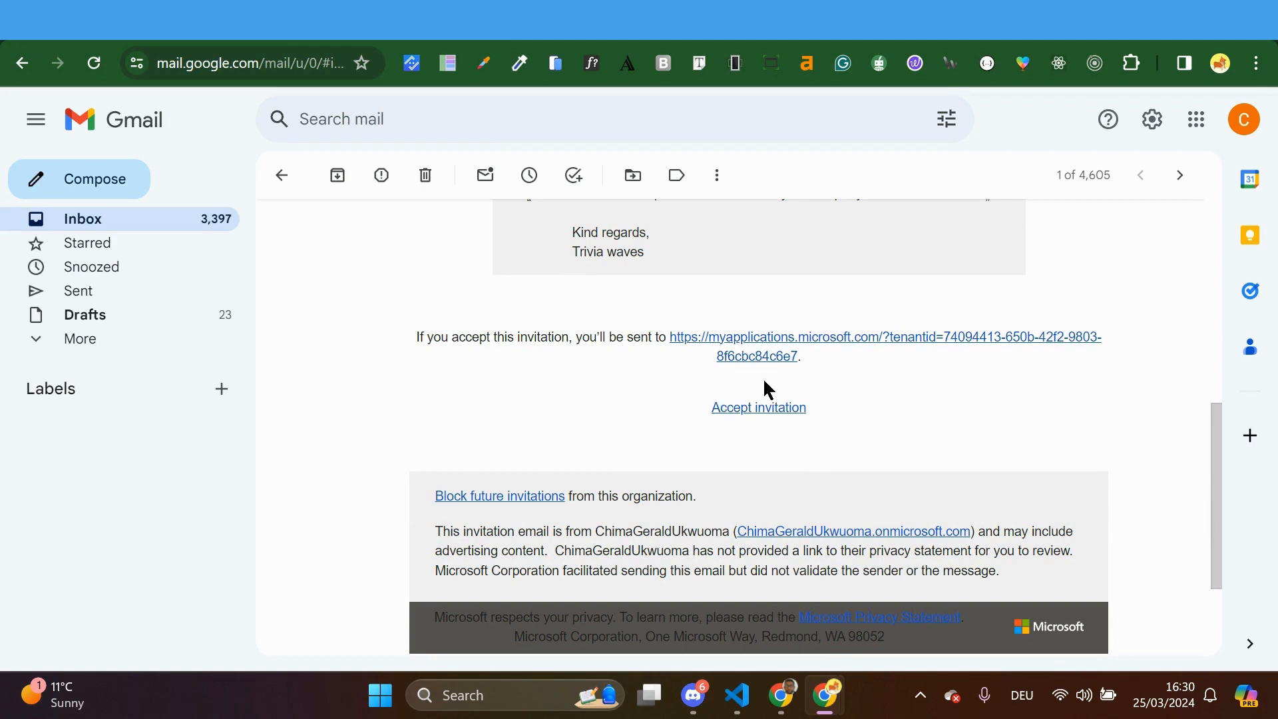
Follow the invitation link to My Apps and reopen the app launcher listing Security, Compliance, Add-Ins, Admin
{"action": "left_click", "coordinate": [789, 351]}
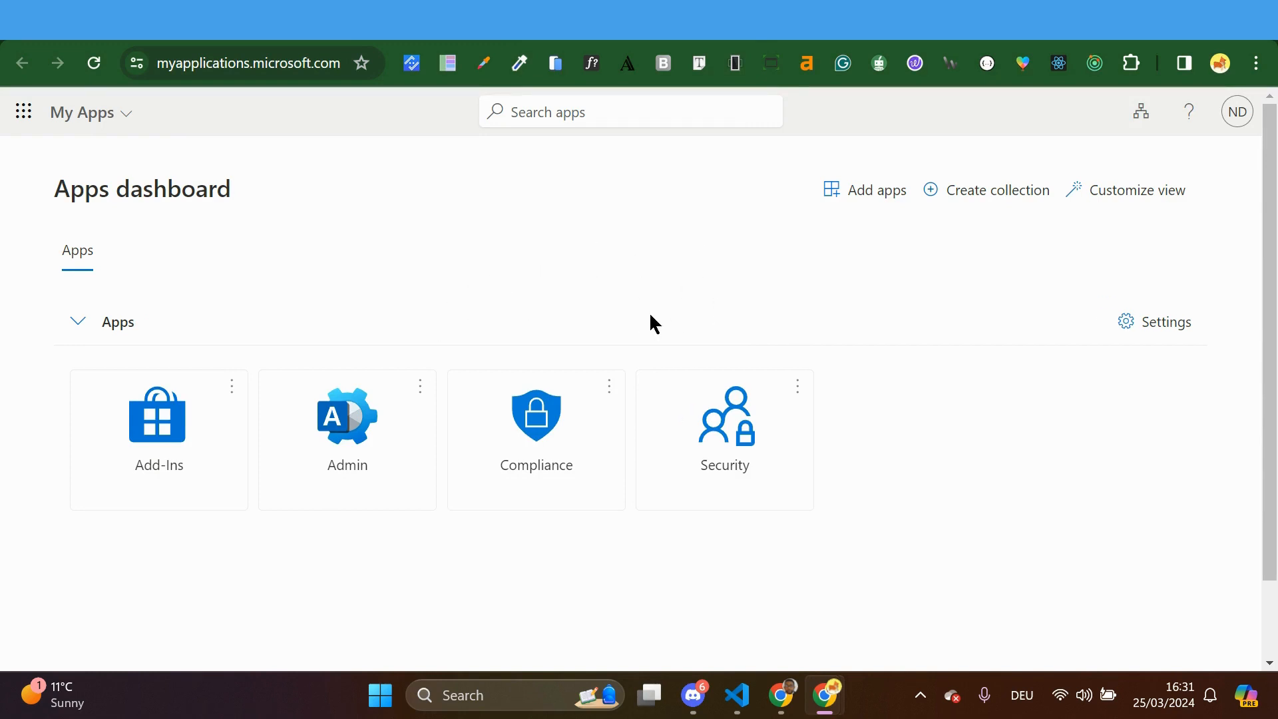
{"action": "left_click", "coordinate": [24, 113]}
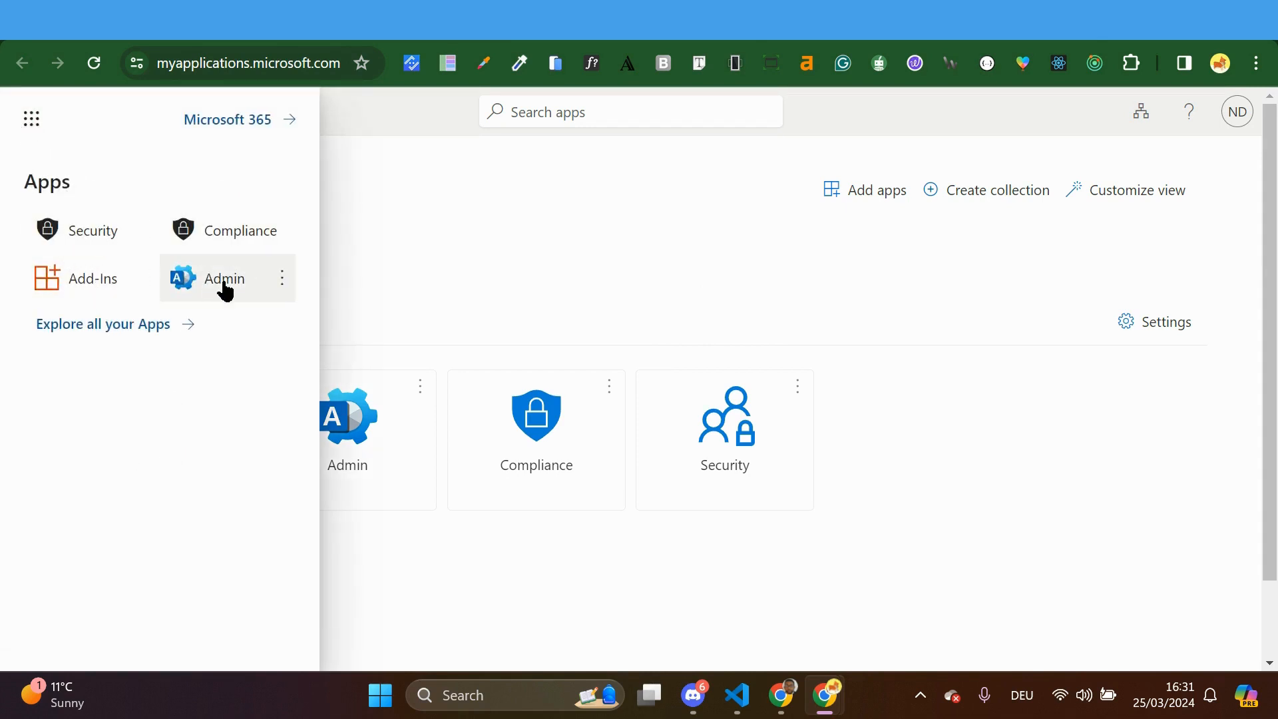
{"action": "left_click", "coordinate": [426, 285]}
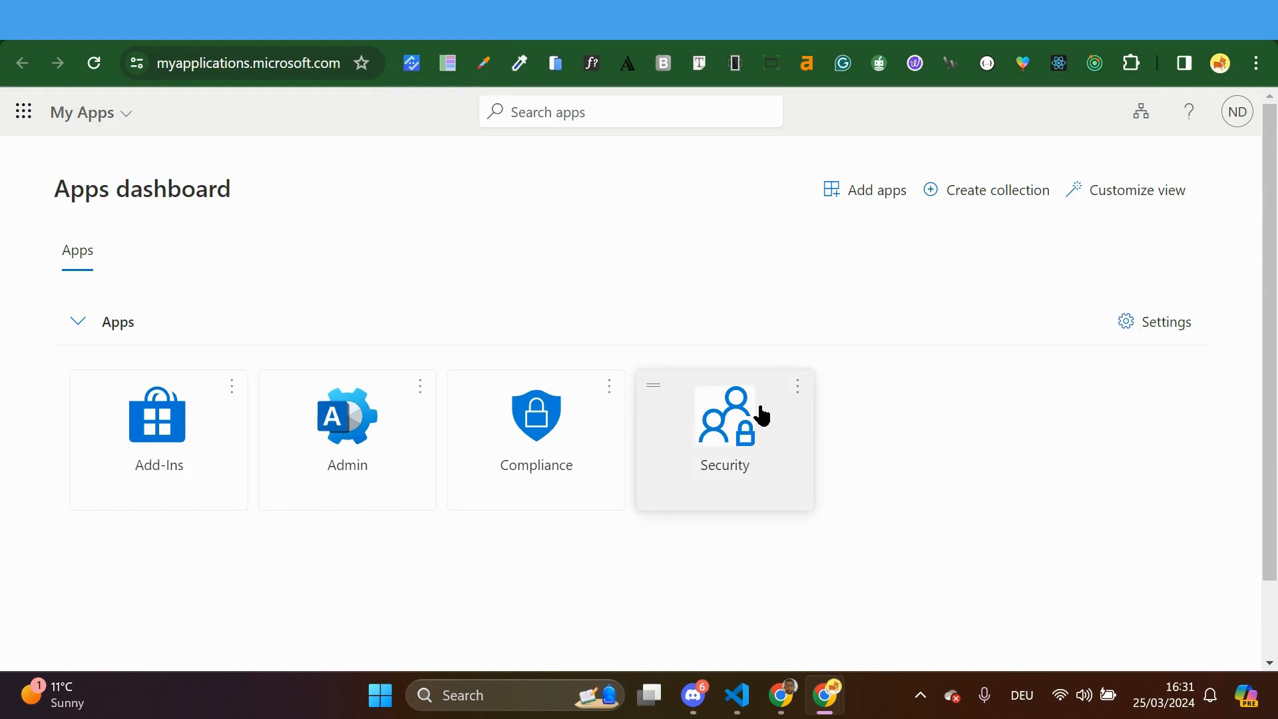
{"action": "left_click", "coordinate": [1234, 117]}
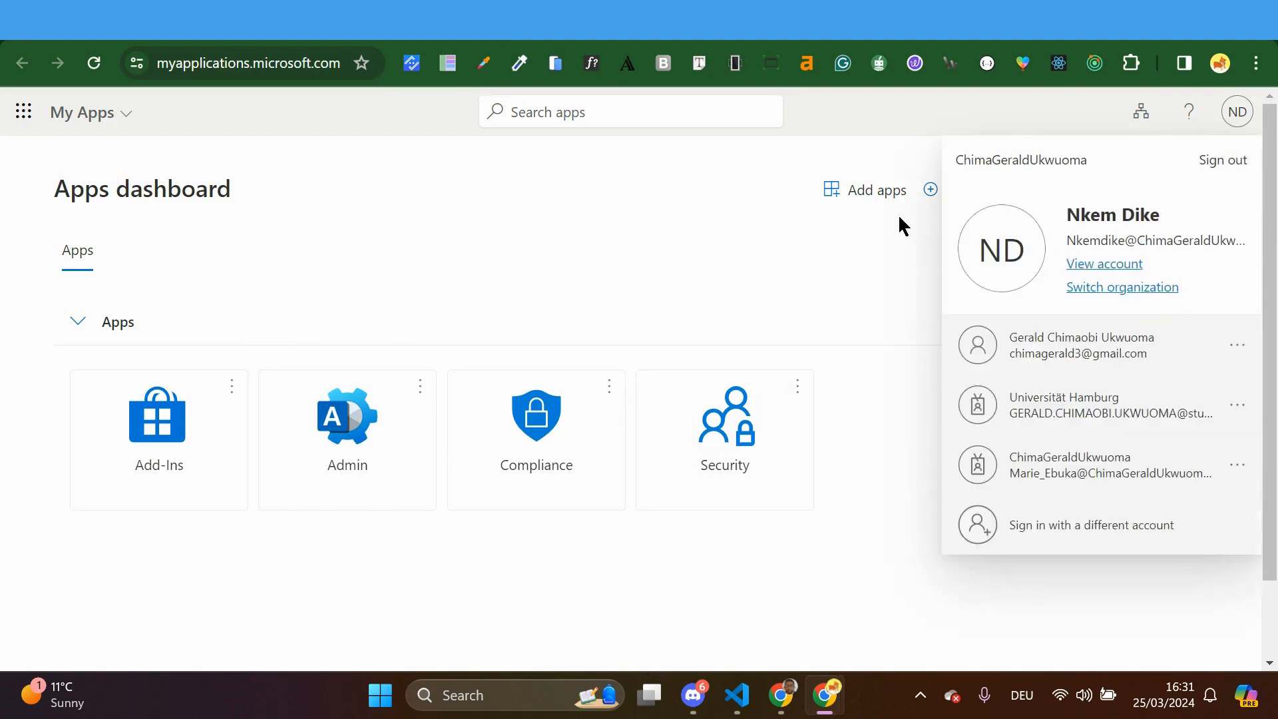
{"action": "left_click", "coordinate": [892, 251]}
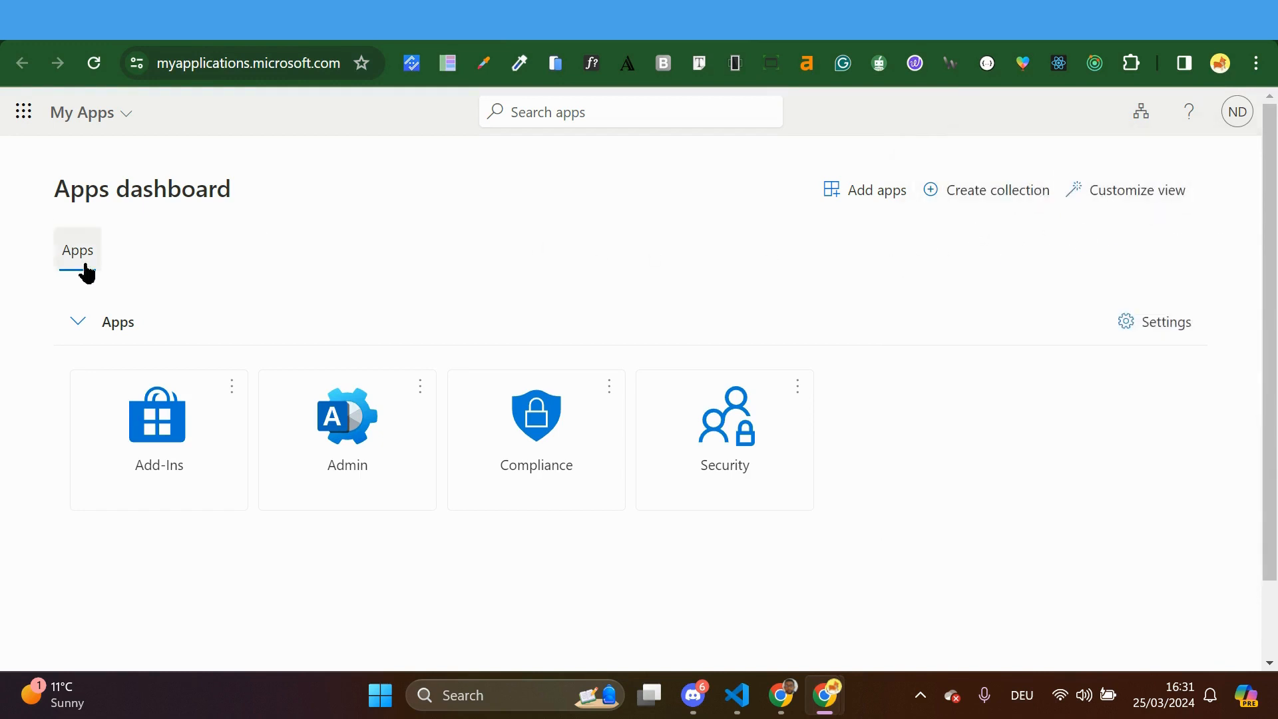
{"action": "left_click", "coordinate": [78, 324]}
{"action": "left_click", "coordinate": [77, 324]}
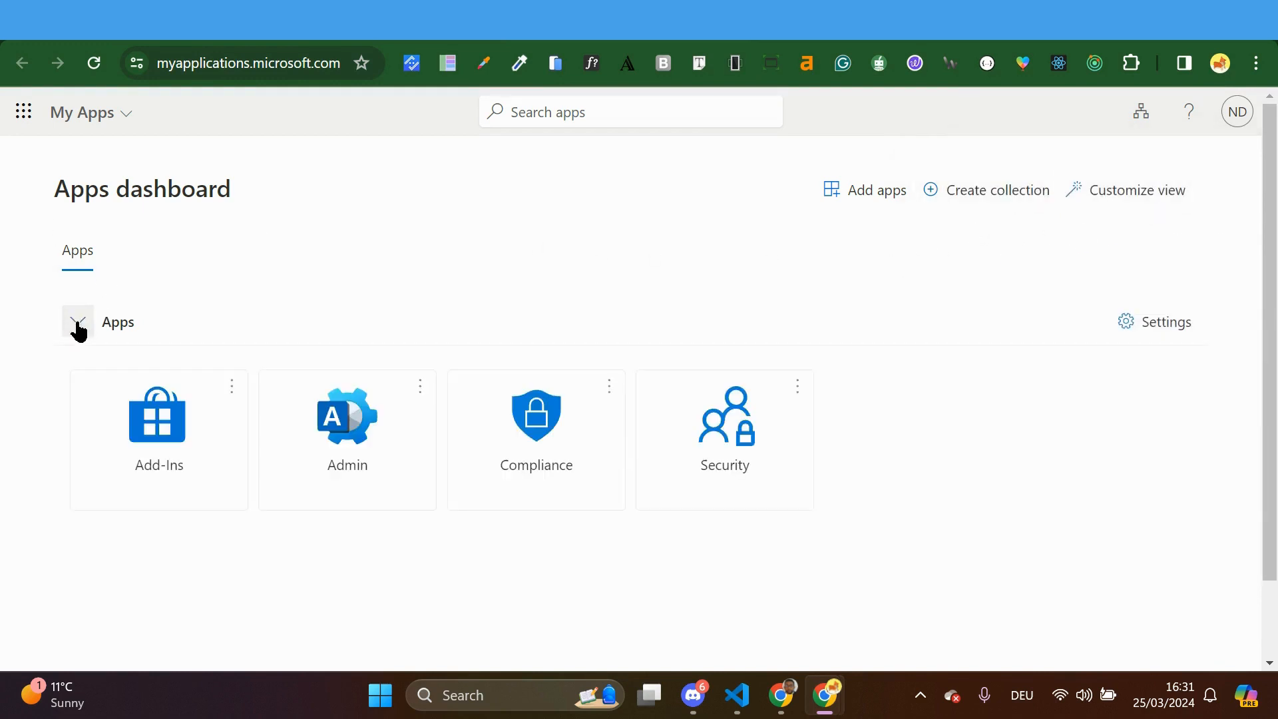
{"action": "left_click", "coordinate": [24, 111]}
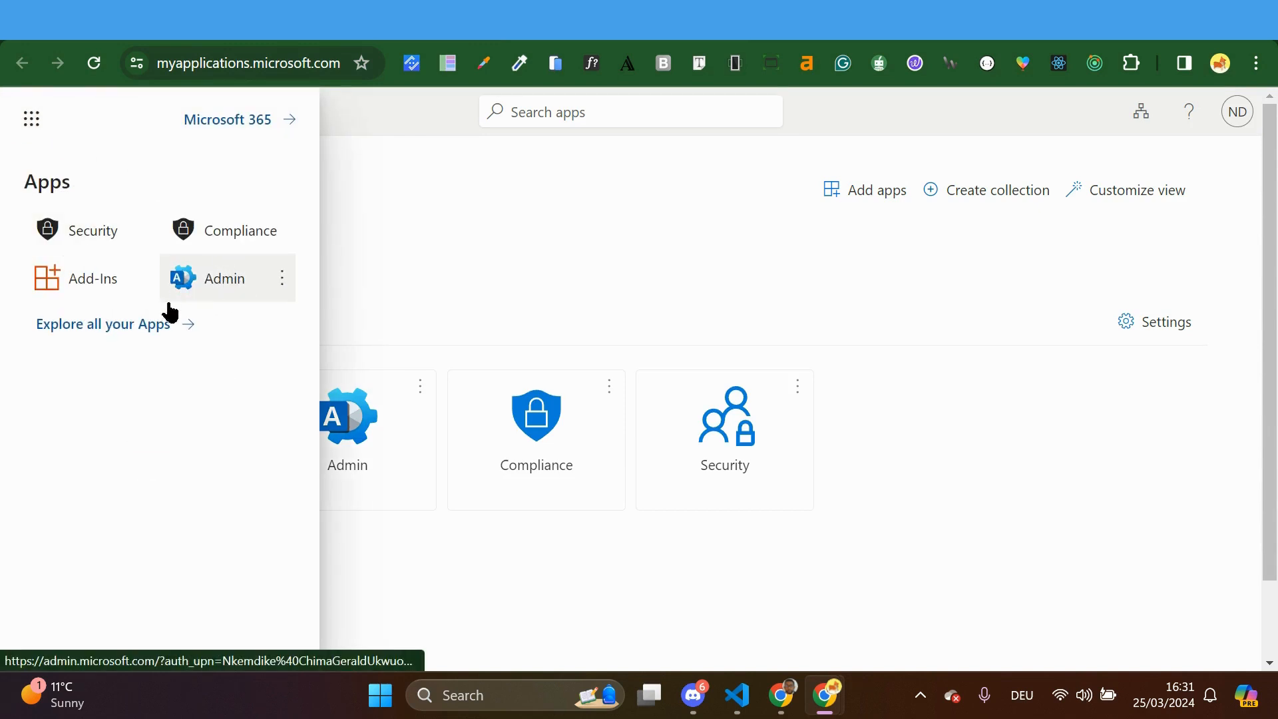
Browse the Microsoft 365 Home and Apps pages, finding only Add-Ins under Productivity
{"action": "left_click", "coordinate": [166, 329]}
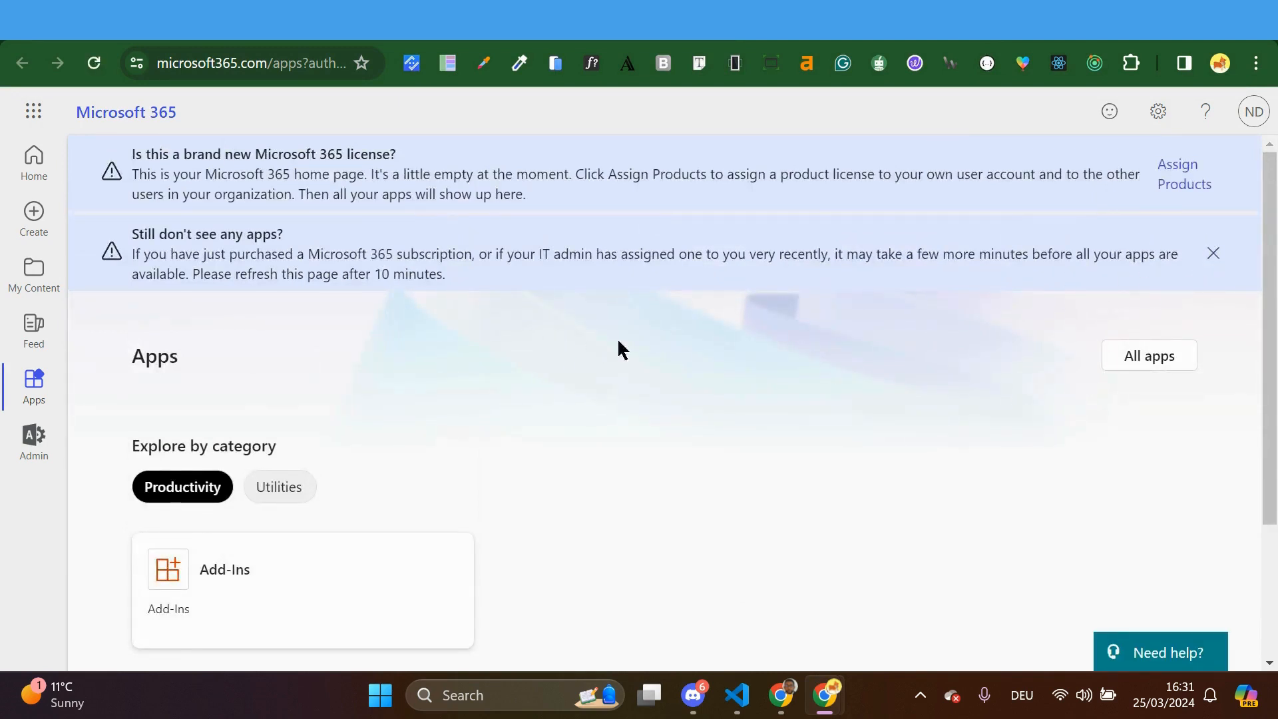
{"action": "left_click", "coordinate": [34, 167]}
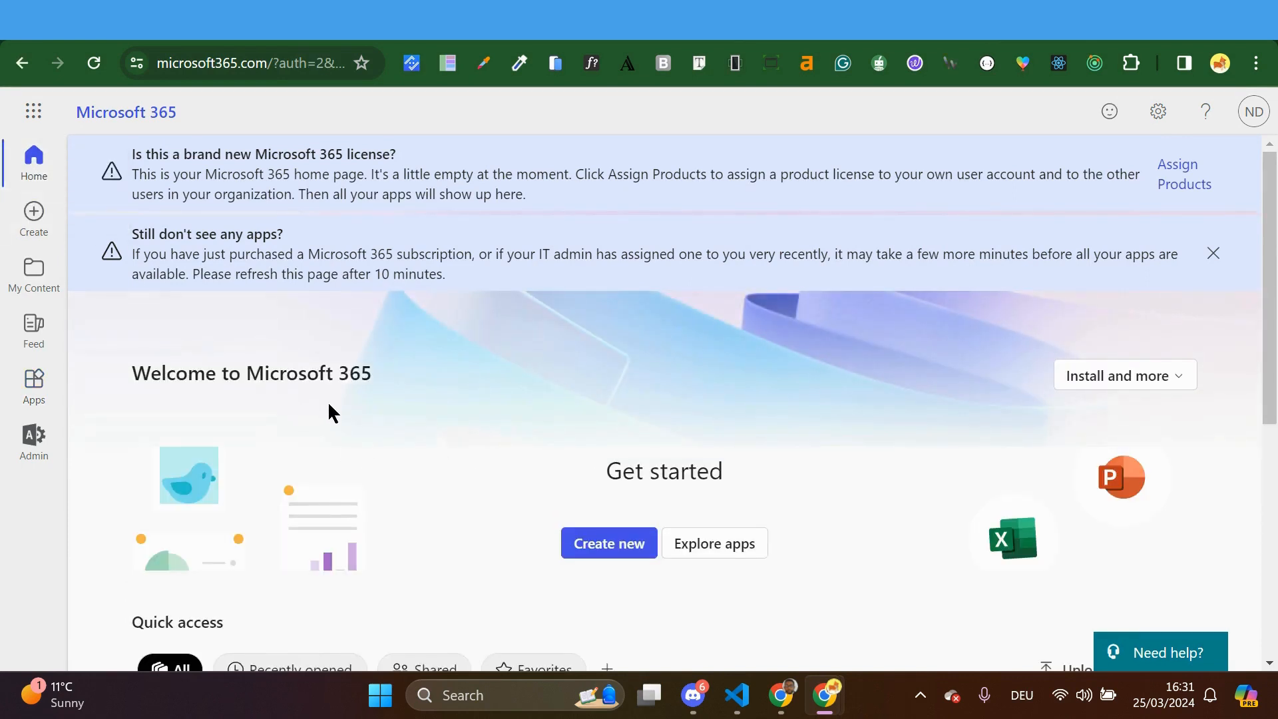
{"action": "scroll", "coordinate": [329, 415], "scroll_direction": "down", "scroll_amount": 1}
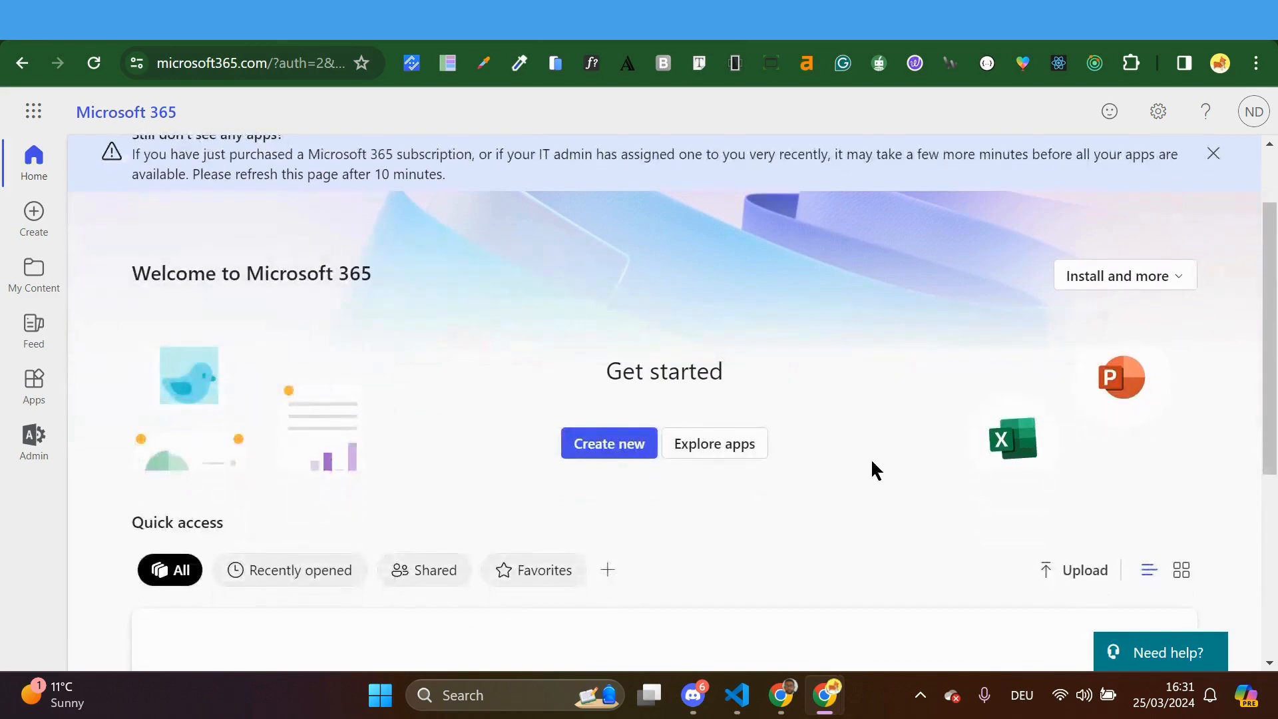
{"action": "scroll", "coordinate": [319, 417], "scroll_direction": "down", "scroll_amount": 5}
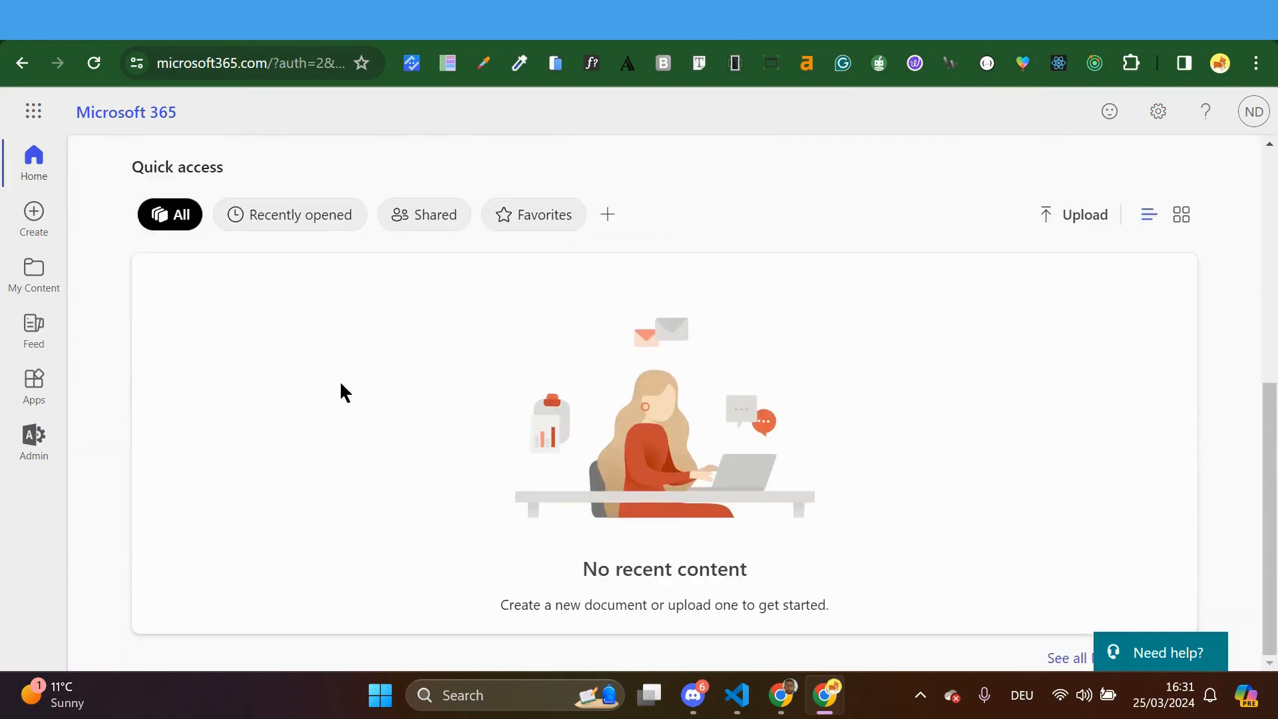
{"action": "scroll", "coordinate": [341, 393], "scroll_direction": "up", "scroll_amount": 6}
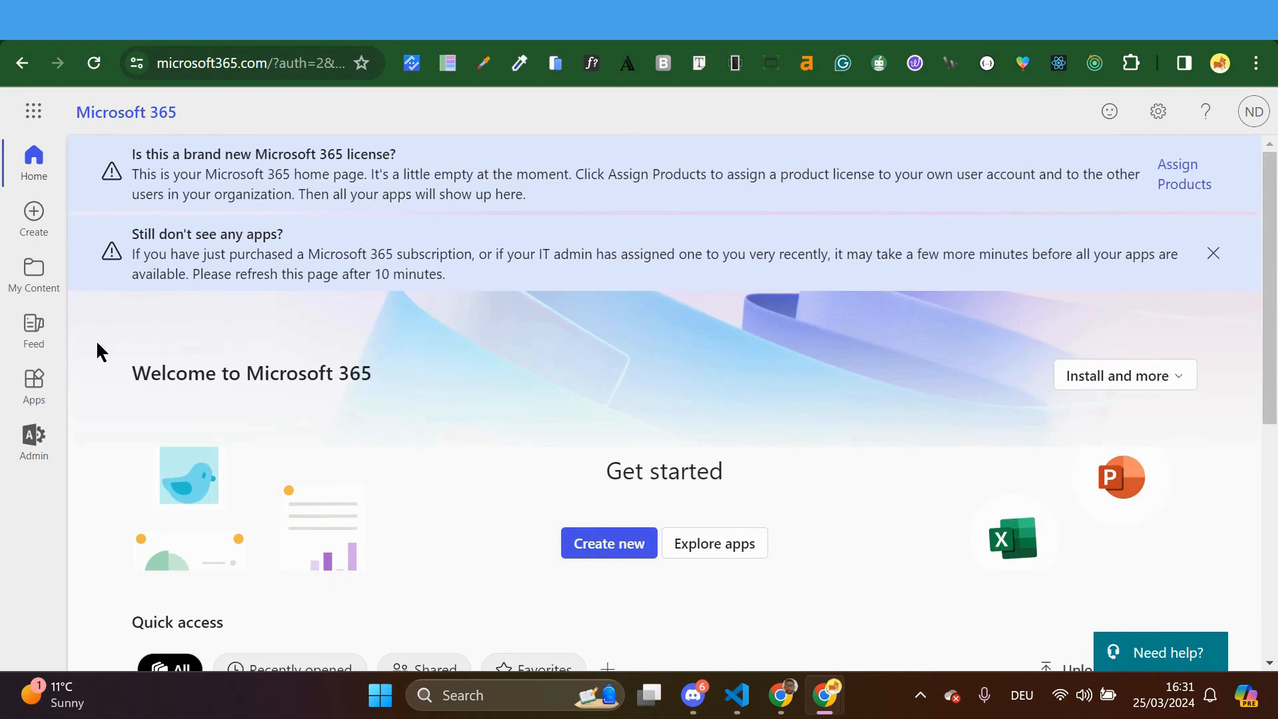
{"action": "left_click", "coordinate": [35, 388]}
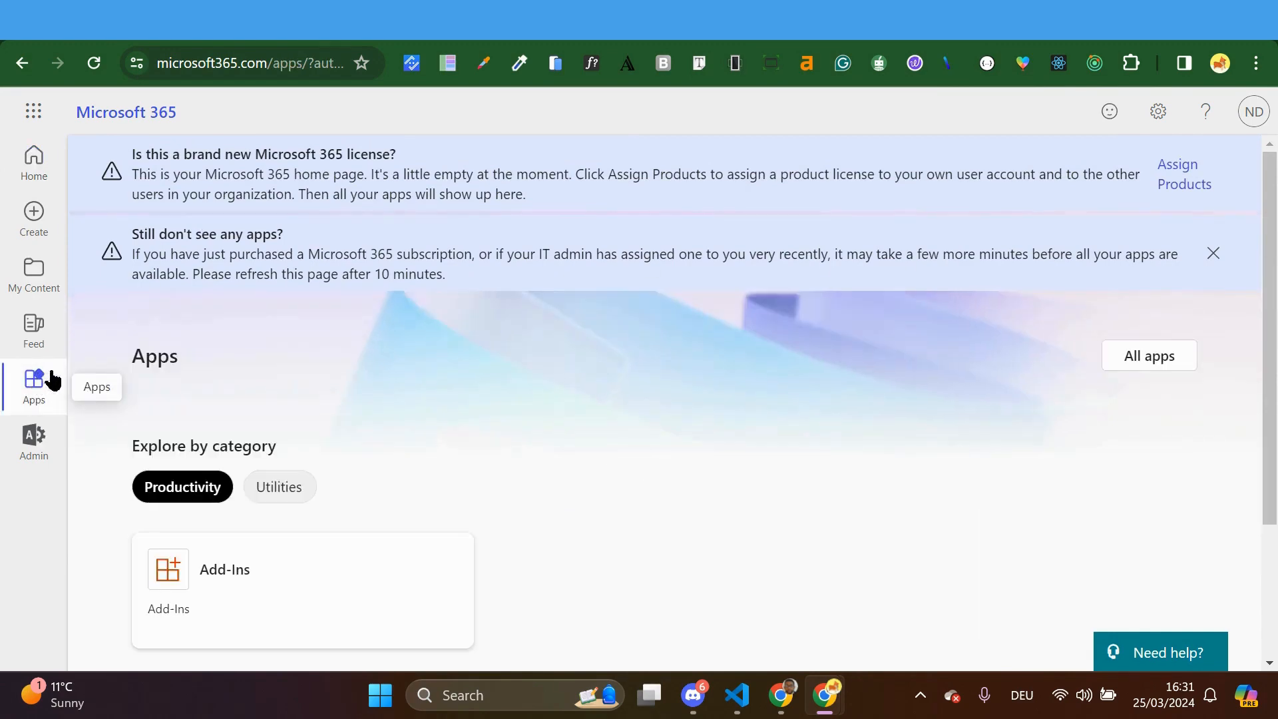
{"action": "scroll", "coordinate": [251, 419], "scroll_direction": "down", "scroll_amount": 3}
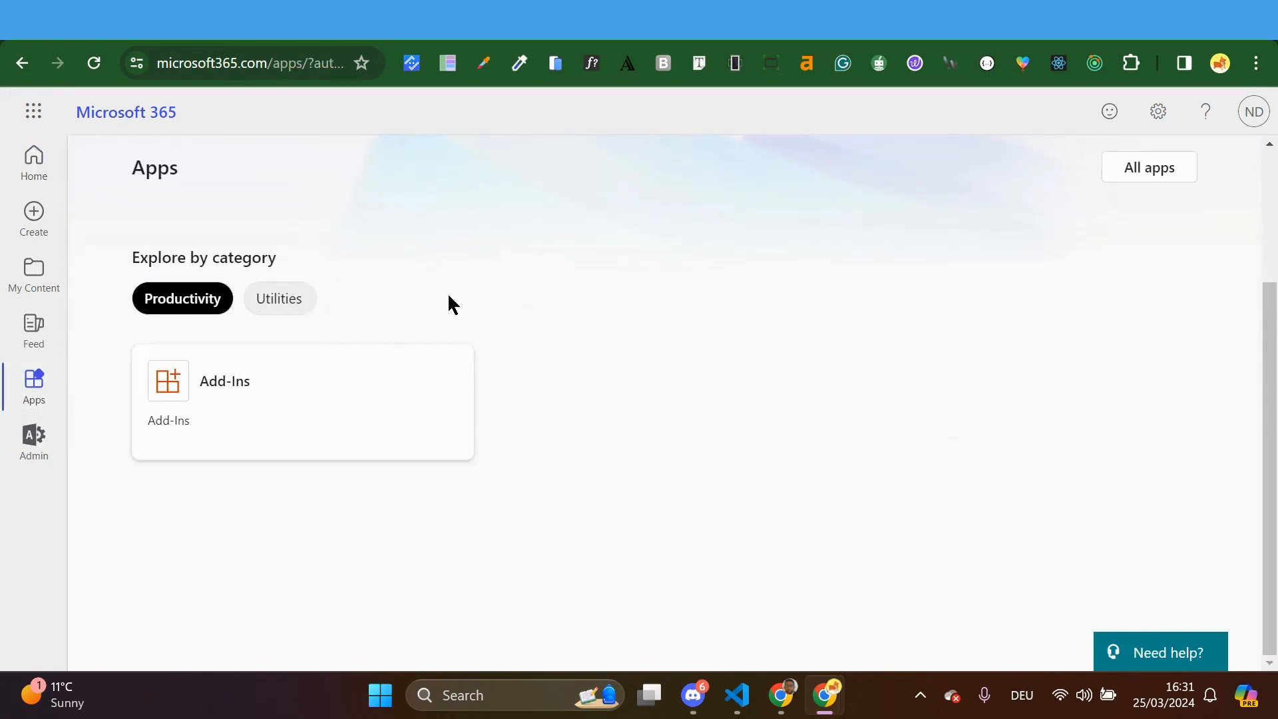
{"action": "scroll", "coordinate": [505, 308], "scroll_direction": "up", "scroll_amount": 3}
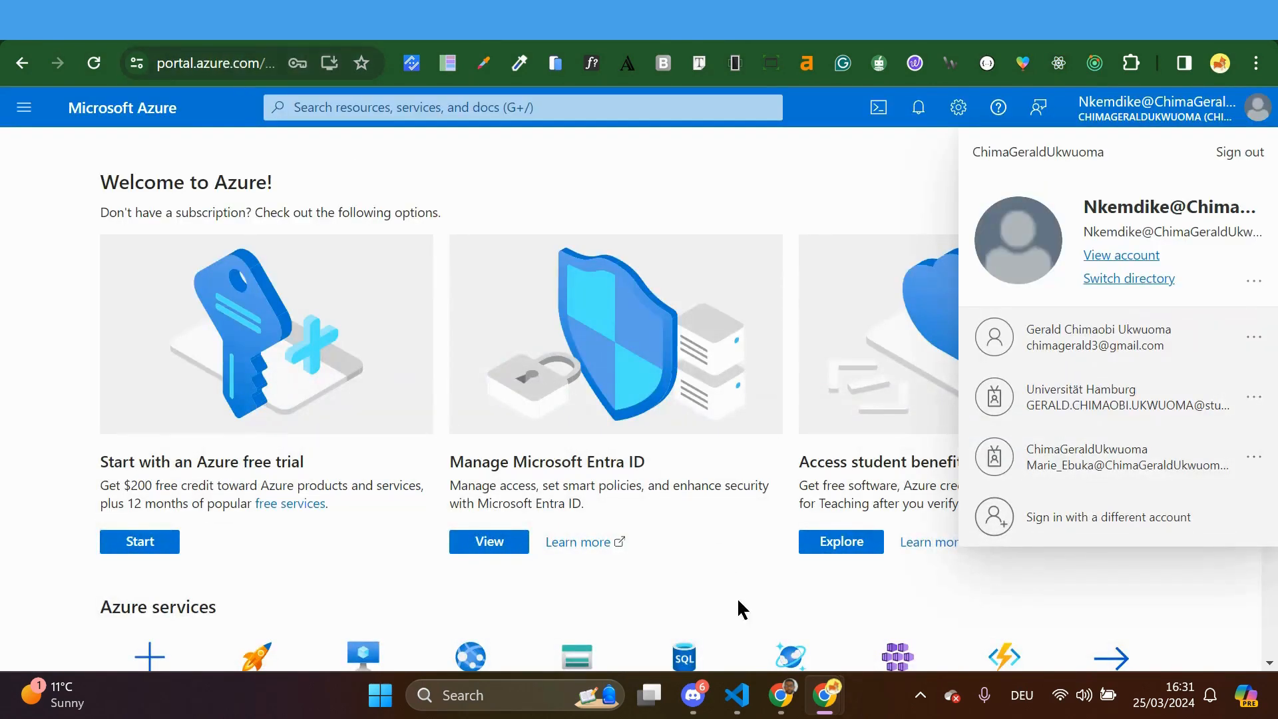
{"action": "mouse_move", "coordinate": [792, 706]}
{"action": "left_click", "coordinate": [712, 629]}
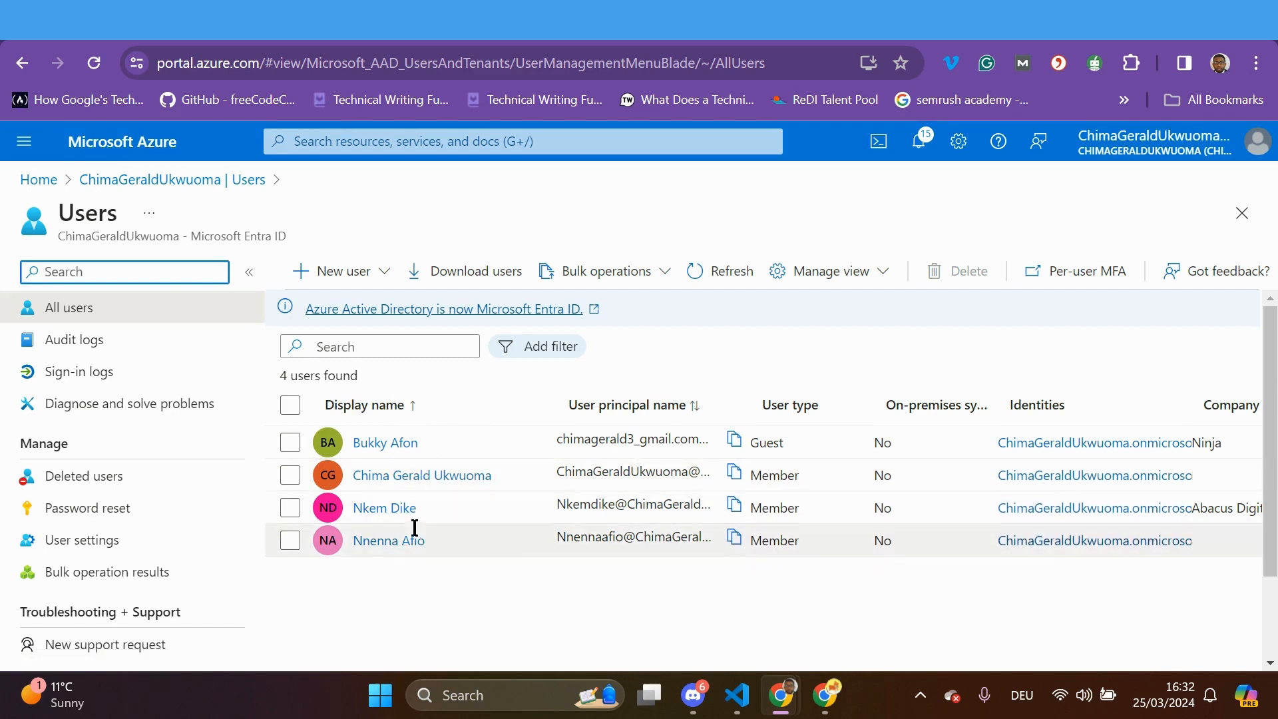
{"action": "left_click", "coordinate": [88, 319]}
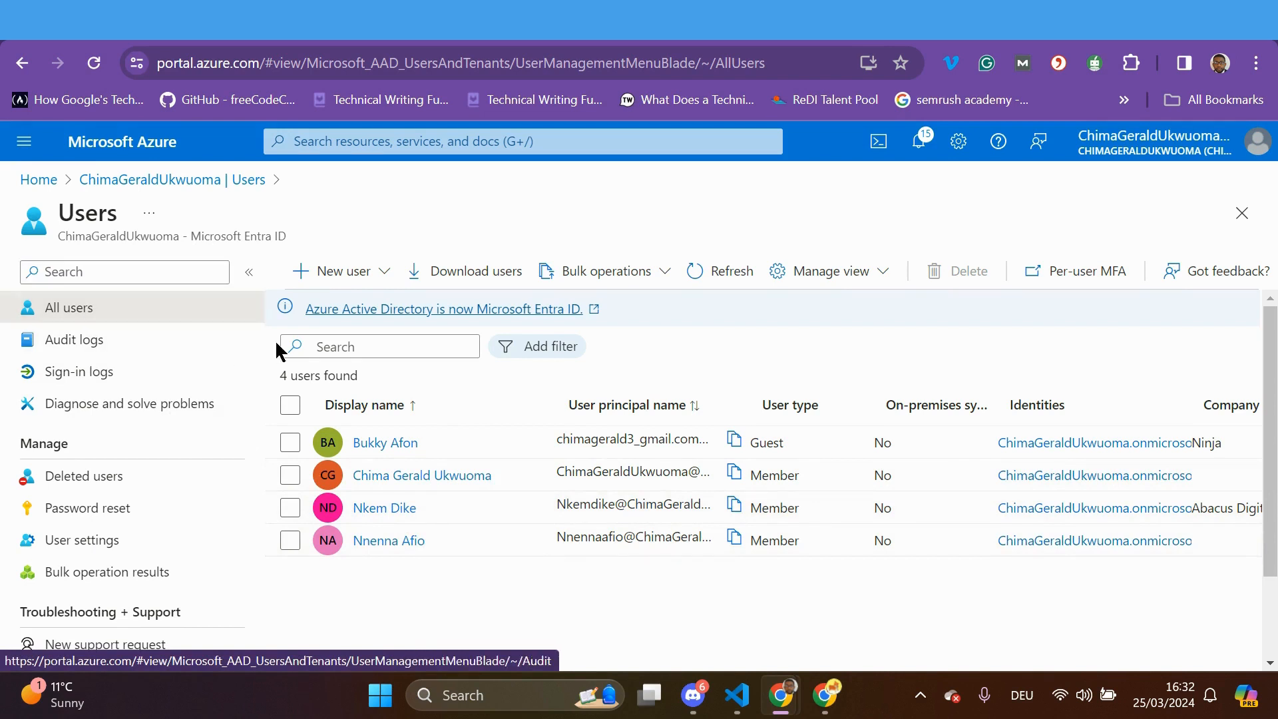
{"action": "left_click", "coordinate": [381, 274]}
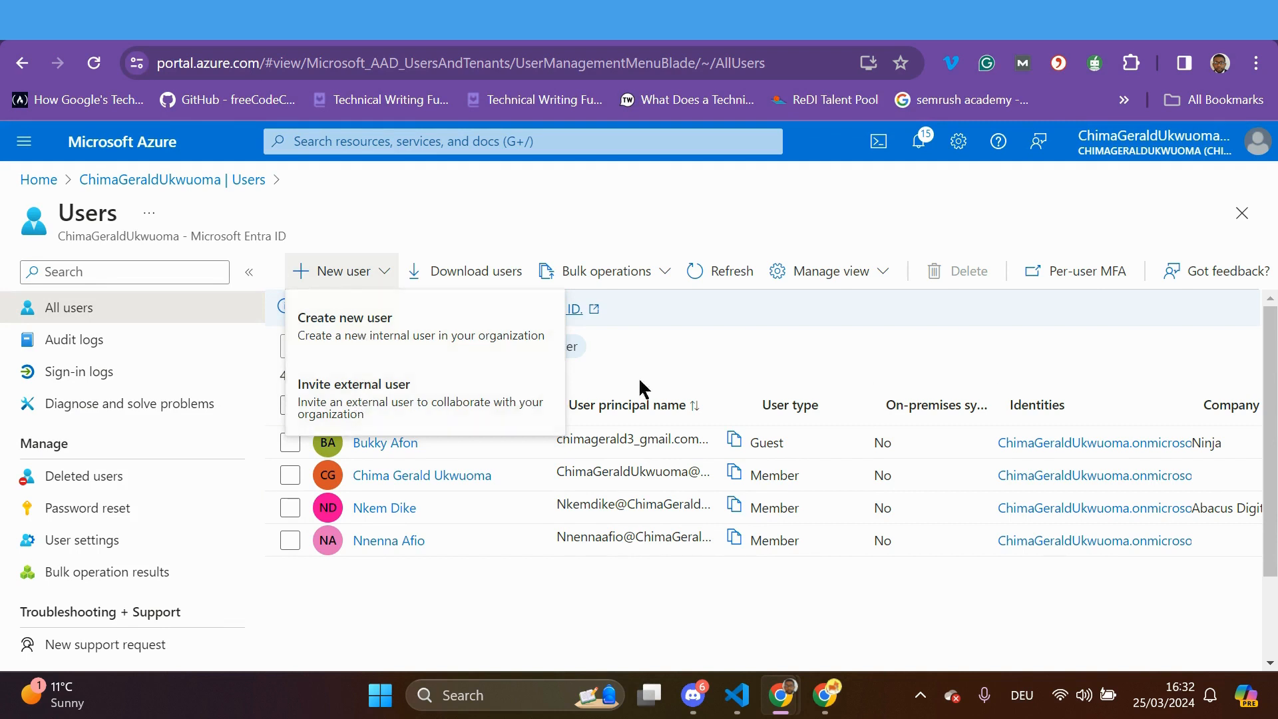
{"action": "left_click", "coordinate": [673, 361]}
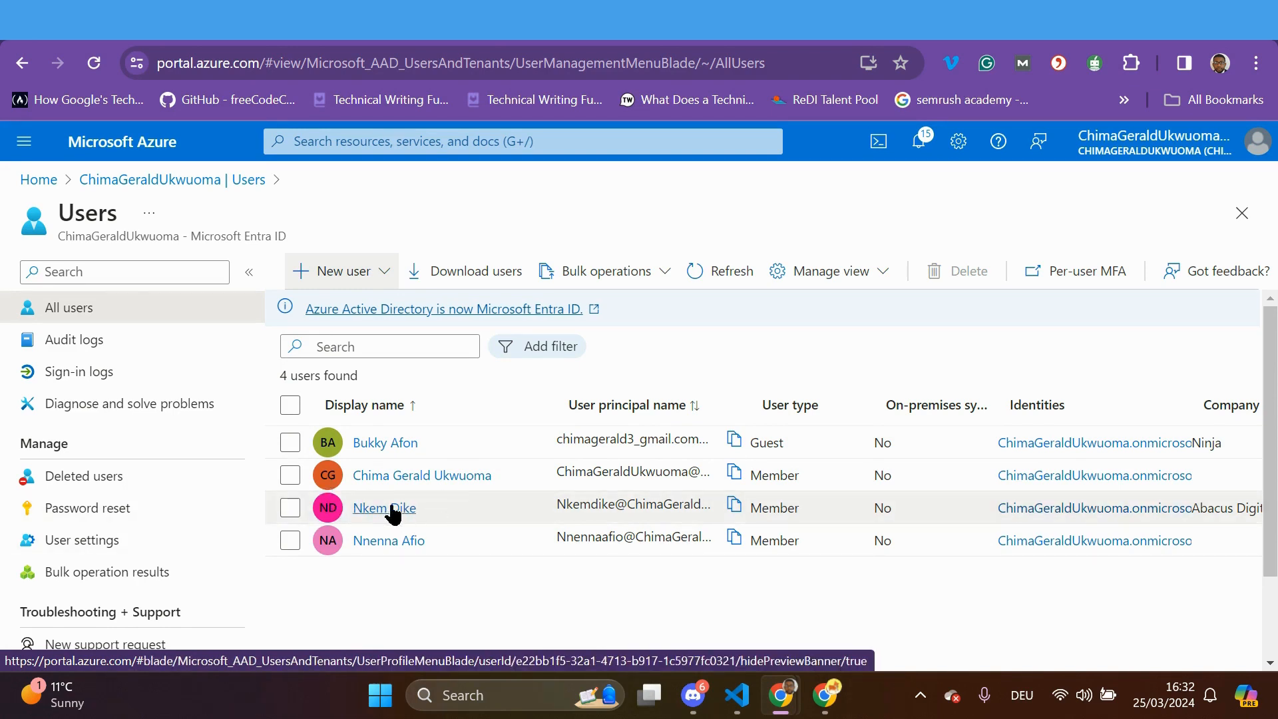
Open the third user's Assigned roles, listing active Global Reader and User Administrator
{"action": "left_click", "coordinate": [391, 508]}
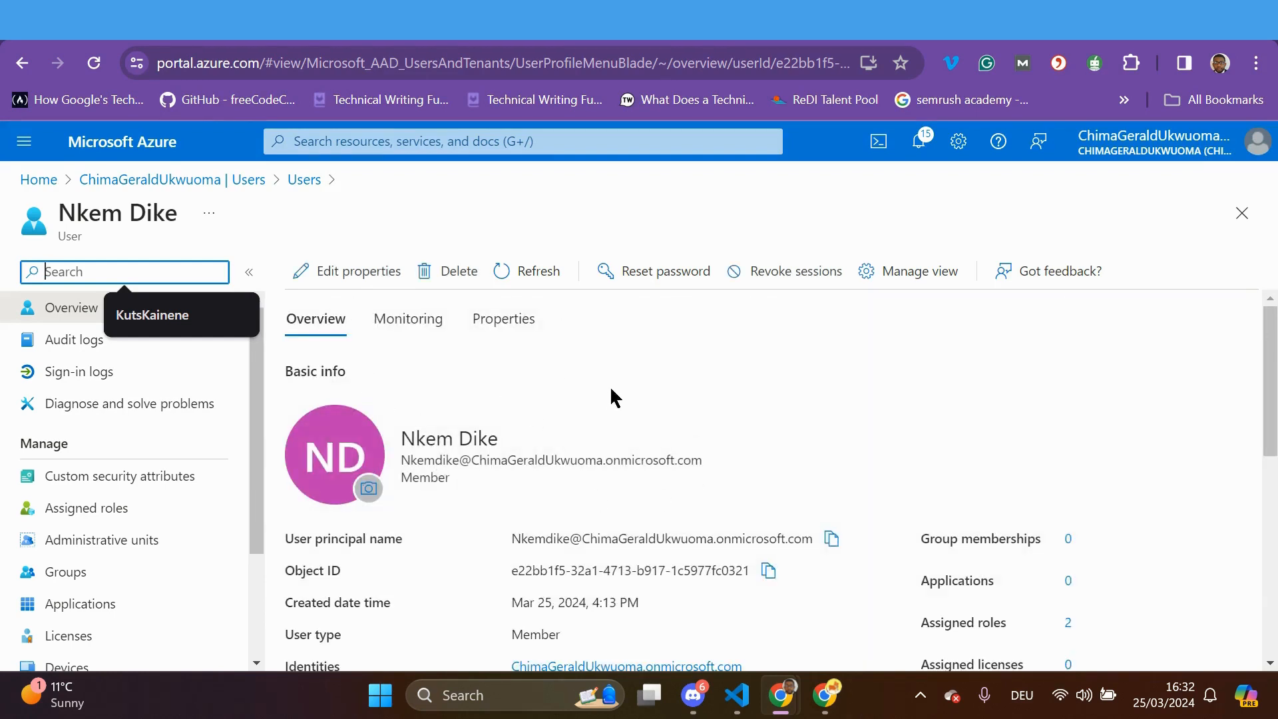
{"action": "left_click", "coordinate": [567, 347]}
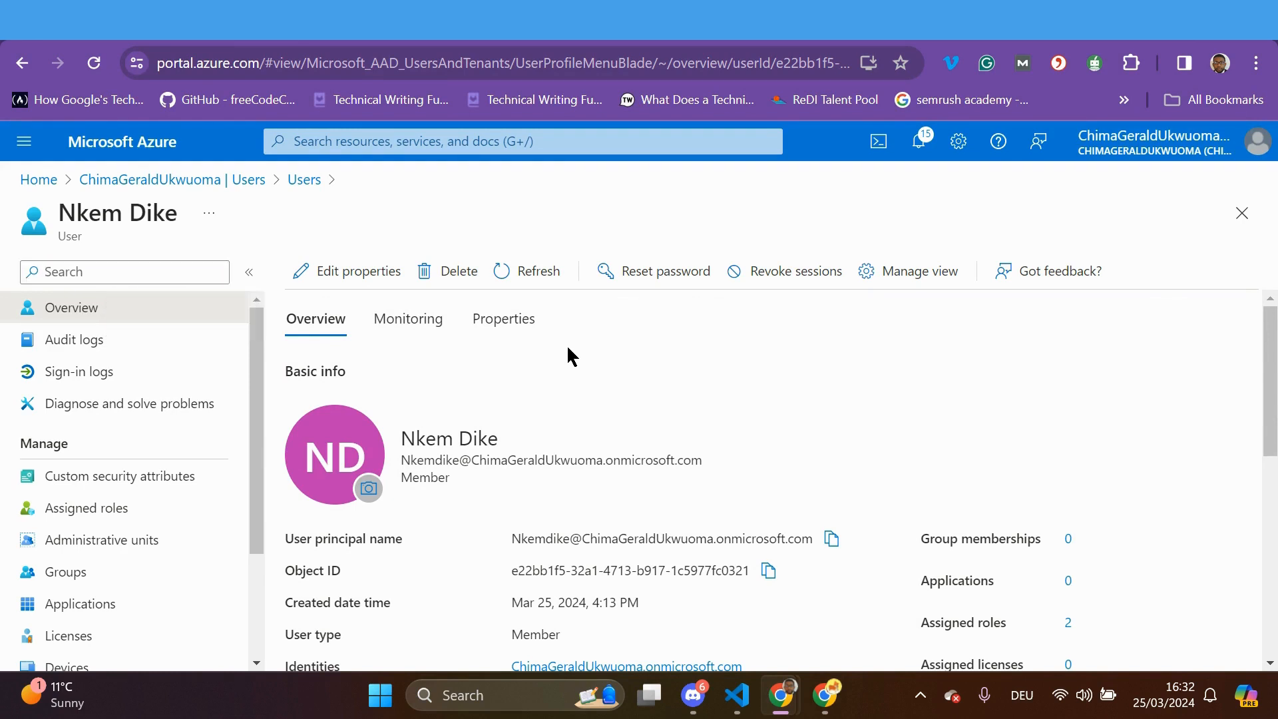
{"action": "left_click_drag", "start_coordinate": [257, 433], "coordinate": [251, 536]}
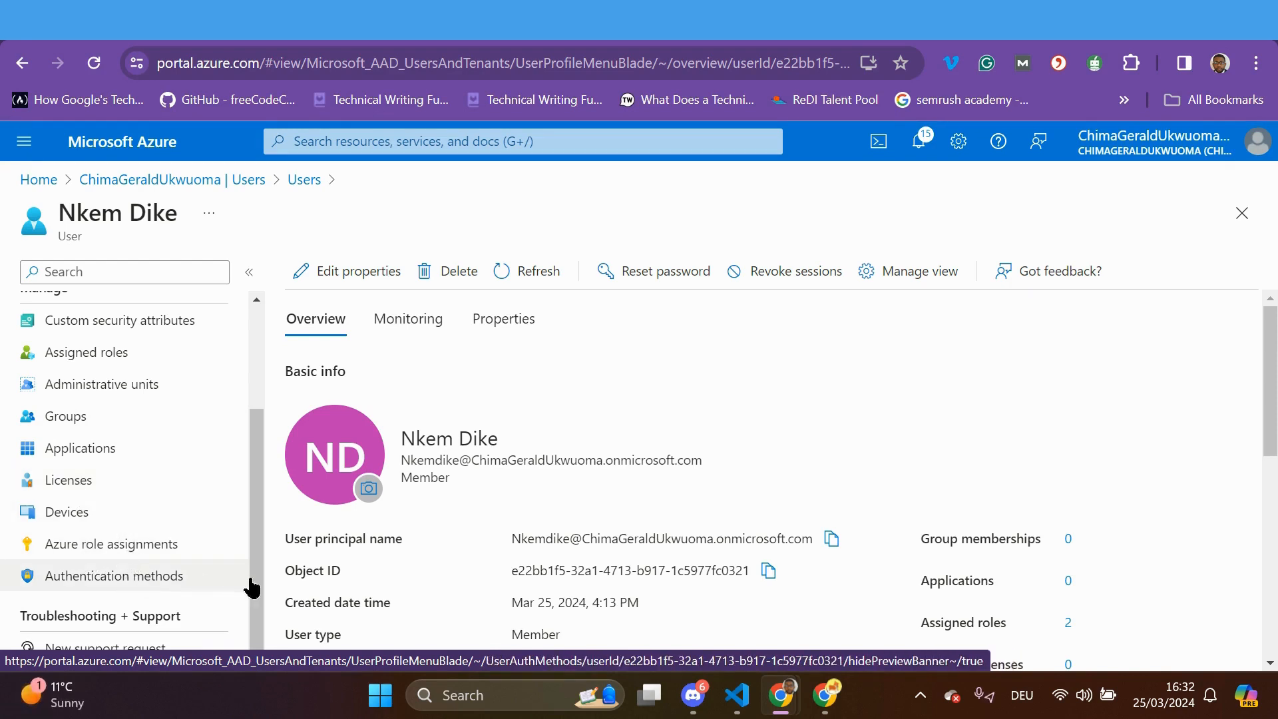
{"action": "left_click_drag", "start_coordinate": [260, 579], "coordinate": [266, 474]}
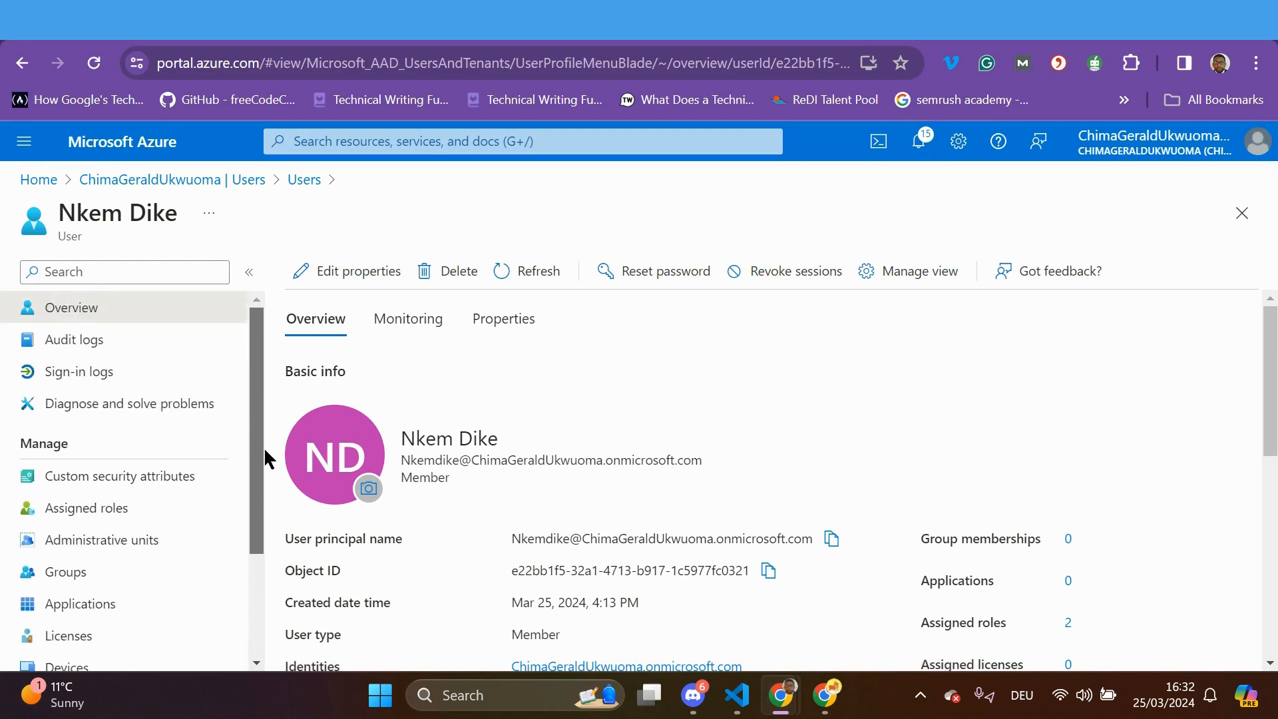
{"action": "left_click", "coordinate": [110, 511]}
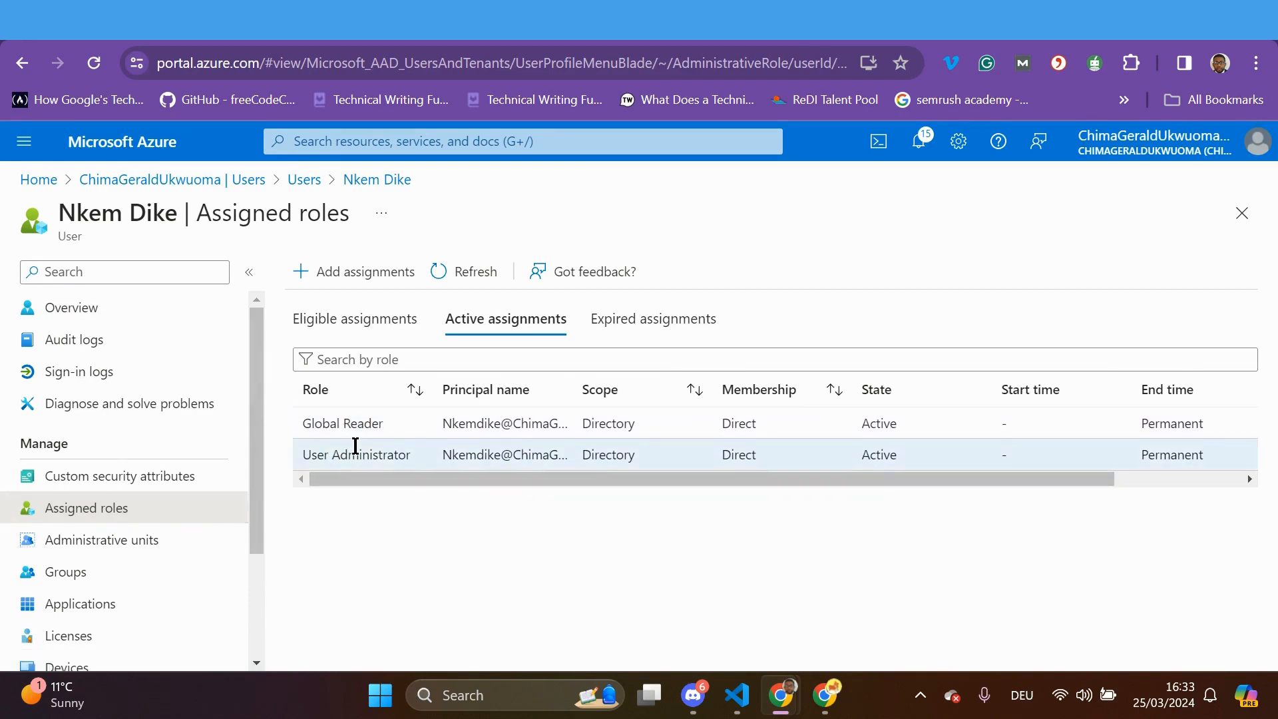
Begin a Directory-scoped Conditional Access Administrator assignment and advance to its settings
{"action": "left_click", "coordinate": [329, 273]}
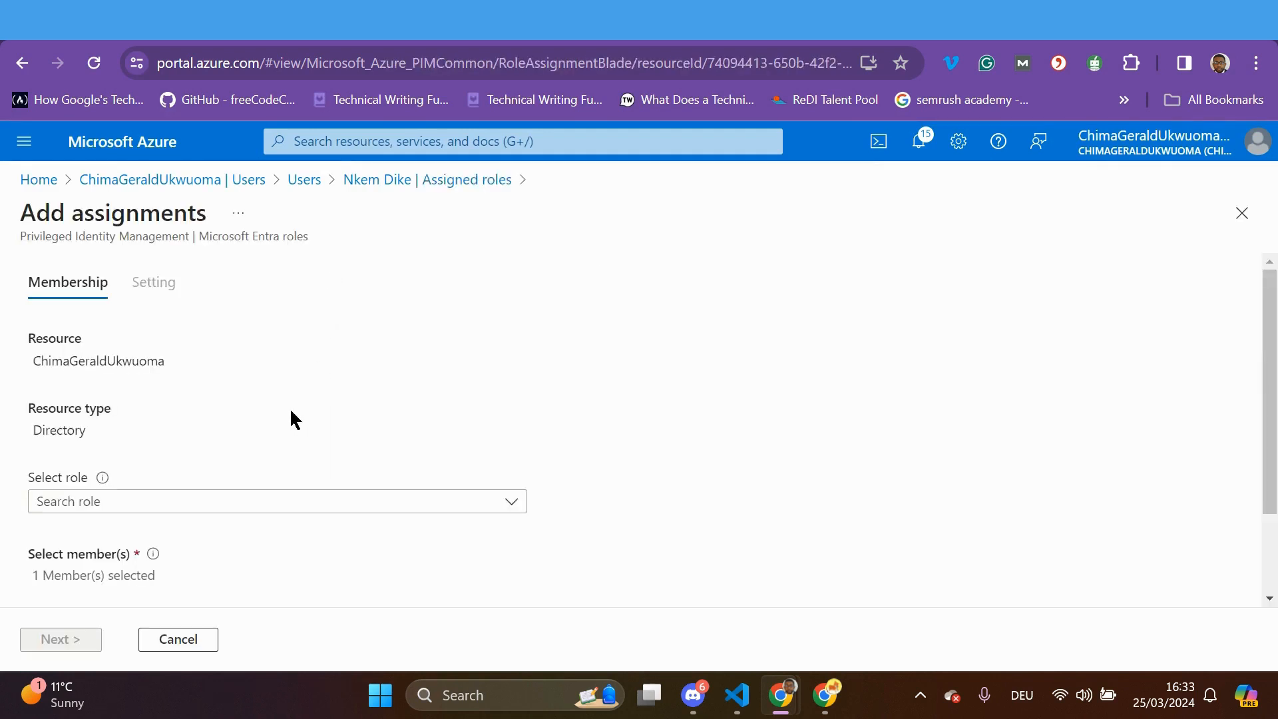
{"action": "scroll", "coordinate": [217, 451], "scroll_direction": "down", "scroll_amount": 2}
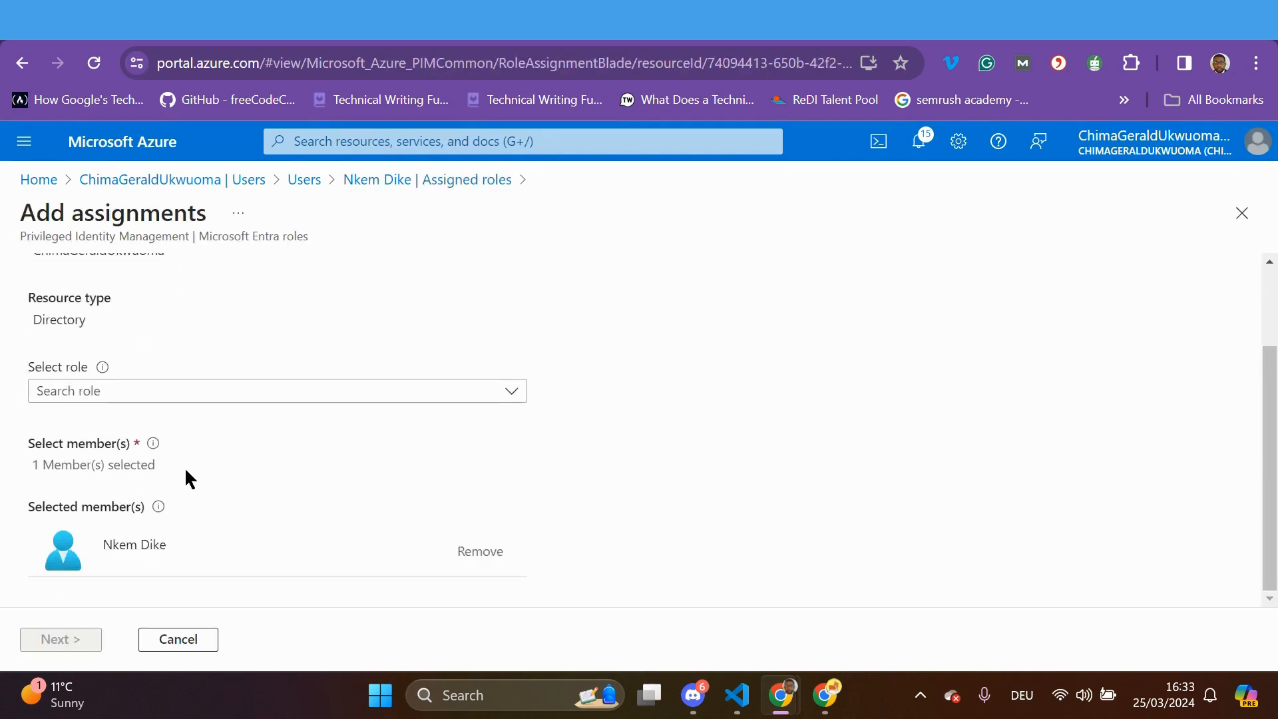
{"action": "left_click", "coordinate": [506, 393]}
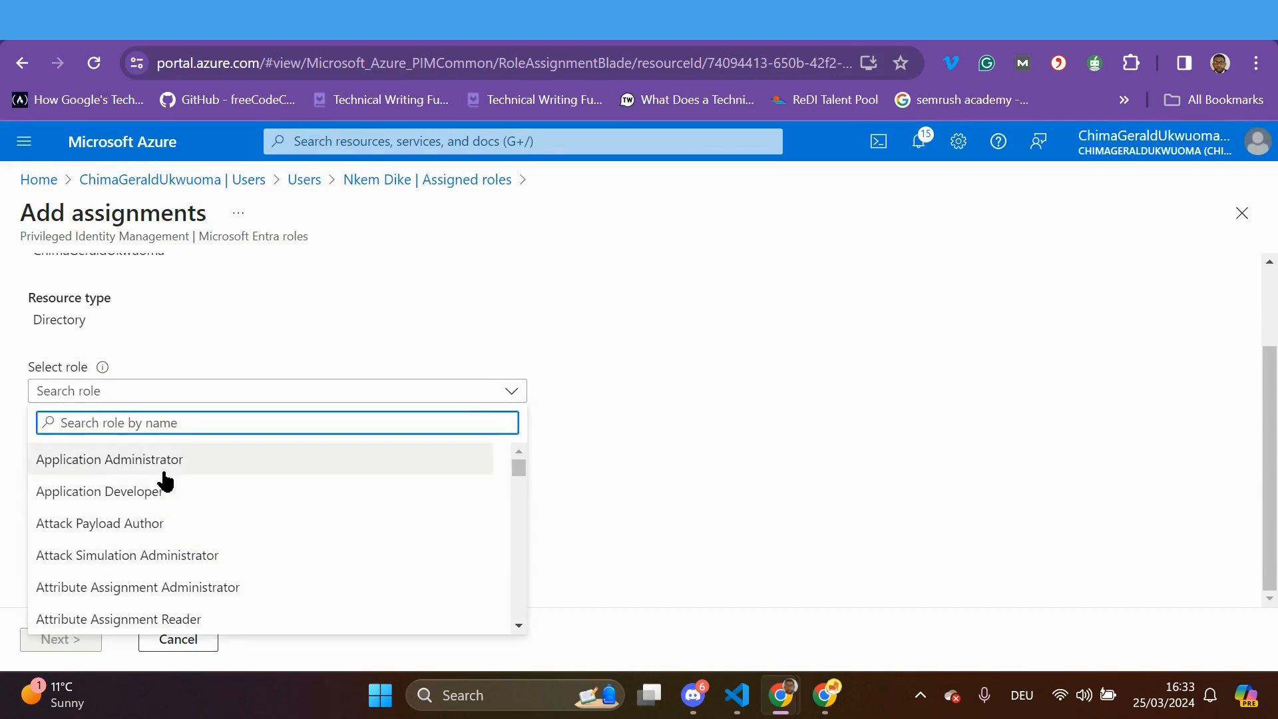
{"action": "scroll", "coordinate": [182, 556], "scroll_direction": "down", "scroll_amount": 10}
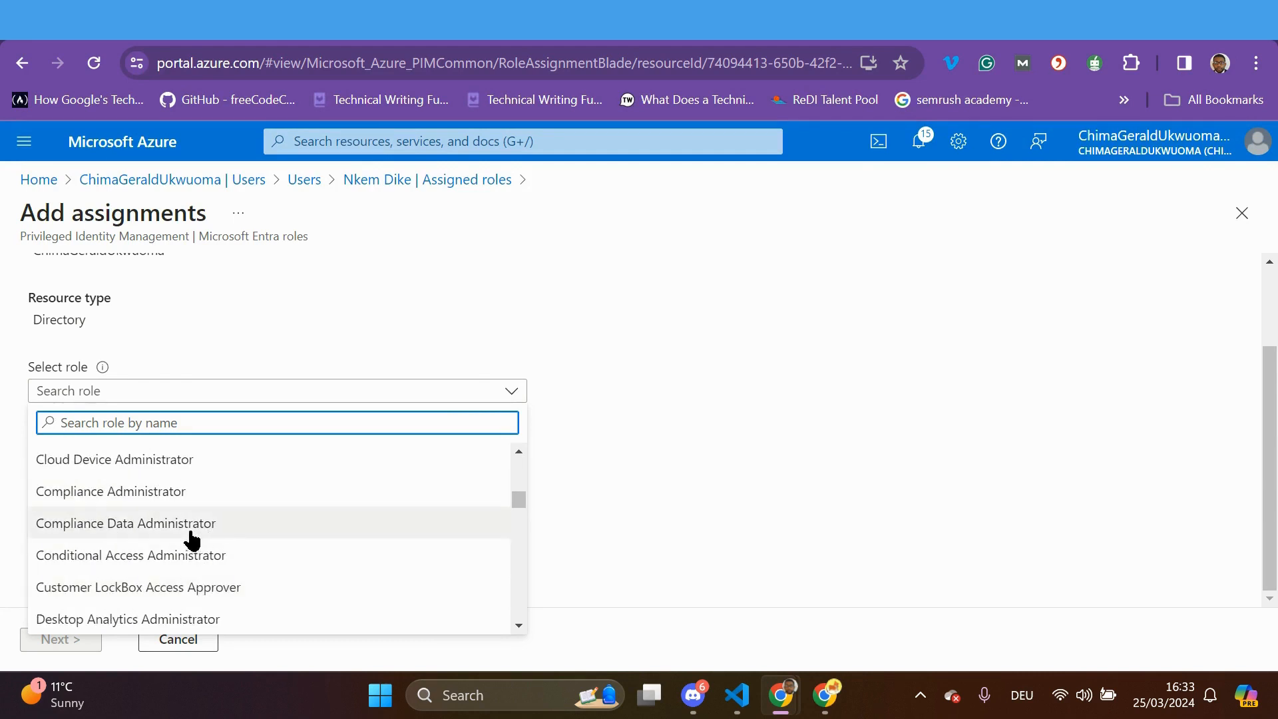
{"action": "left_click", "coordinate": [183, 556]}
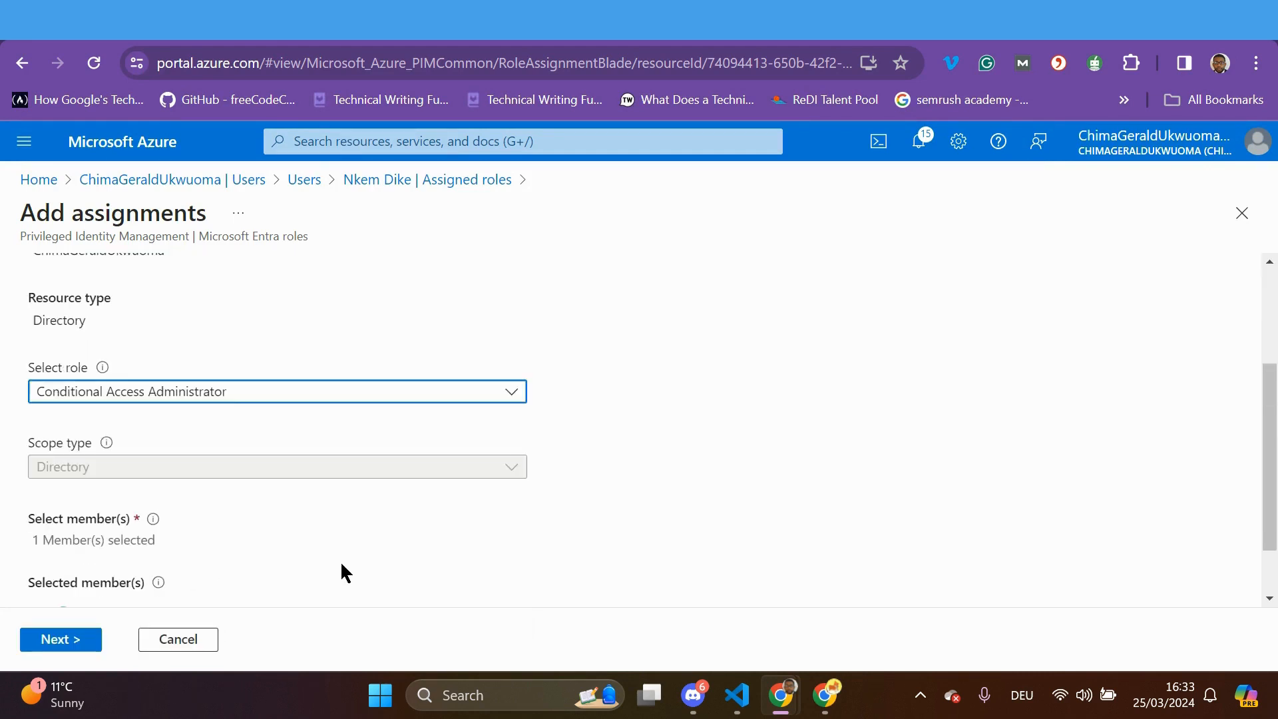
{"action": "scroll", "coordinate": [200, 545], "scroll_direction": "down", "scroll_amount": 2}
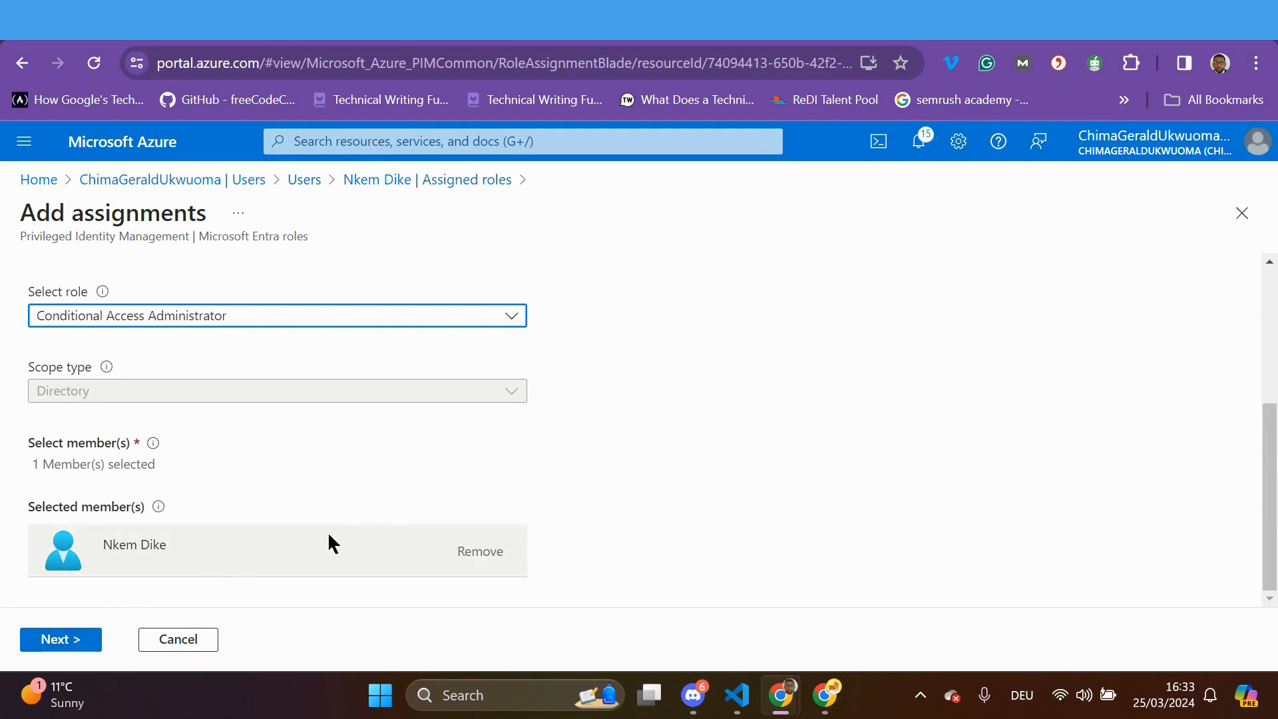
{"action": "scroll", "coordinate": [329, 542], "scroll_direction": "up", "scroll_amount": 3}
{"action": "scroll", "coordinate": [336, 529], "scroll_direction": "down", "scroll_amount": 5}
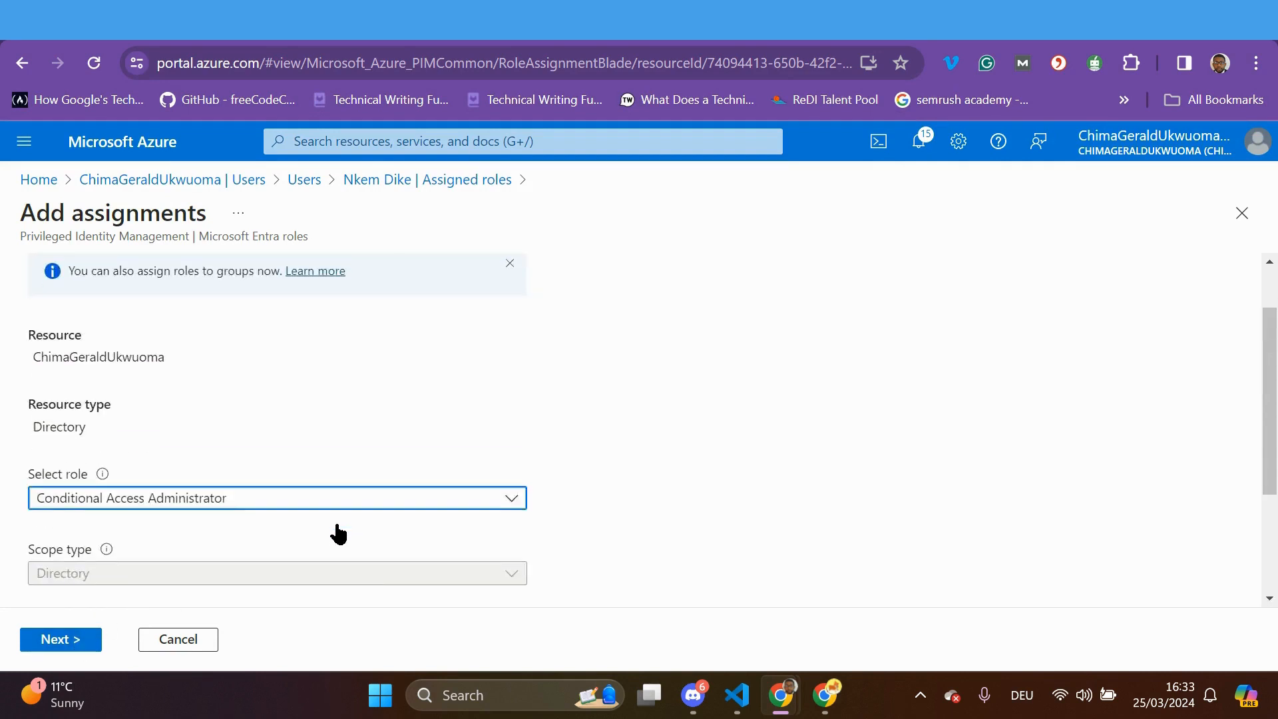
{"action": "left_click", "coordinate": [66, 643]}
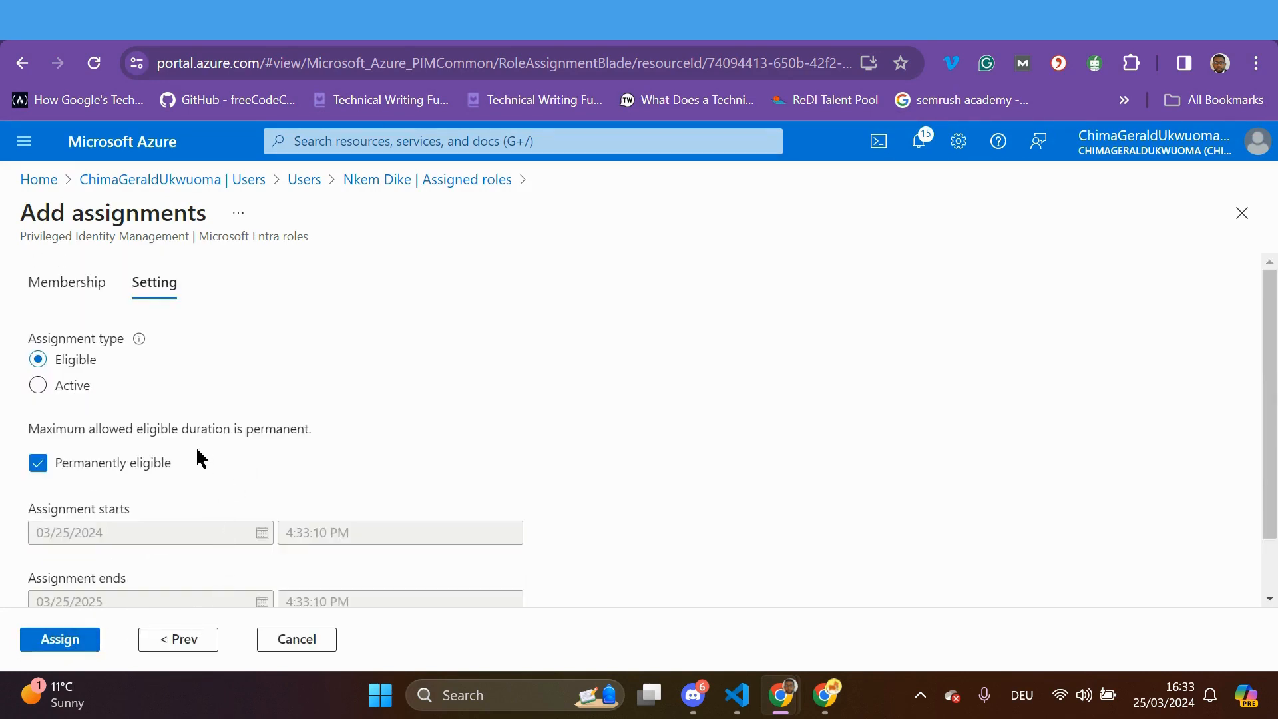
Assign the role as Active with justification 'The handle all access conditonal policy'
{"action": "left_click", "coordinate": [39, 386]}
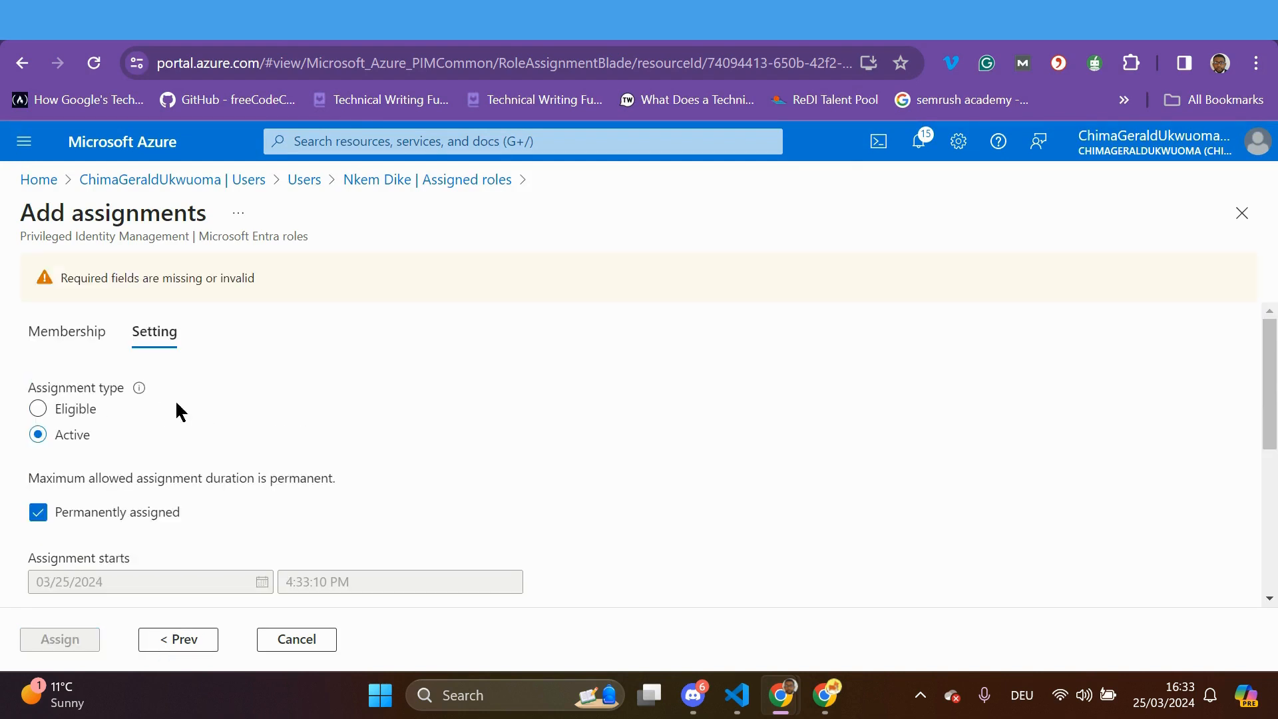
{"action": "scroll", "coordinate": [212, 417], "scroll_direction": "down", "scroll_amount": 5}
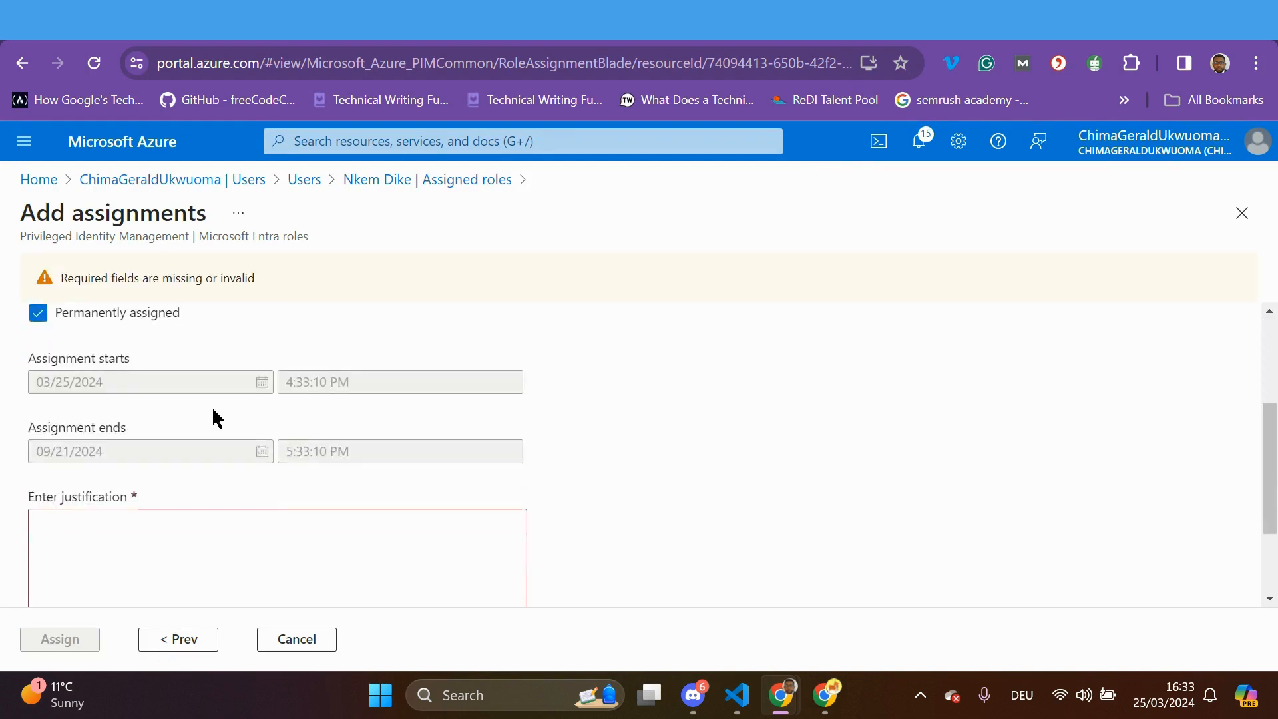
{"action": "scroll", "coordinate": [147, 411], "scroll_direction": "up", "scroll_amount": 5}
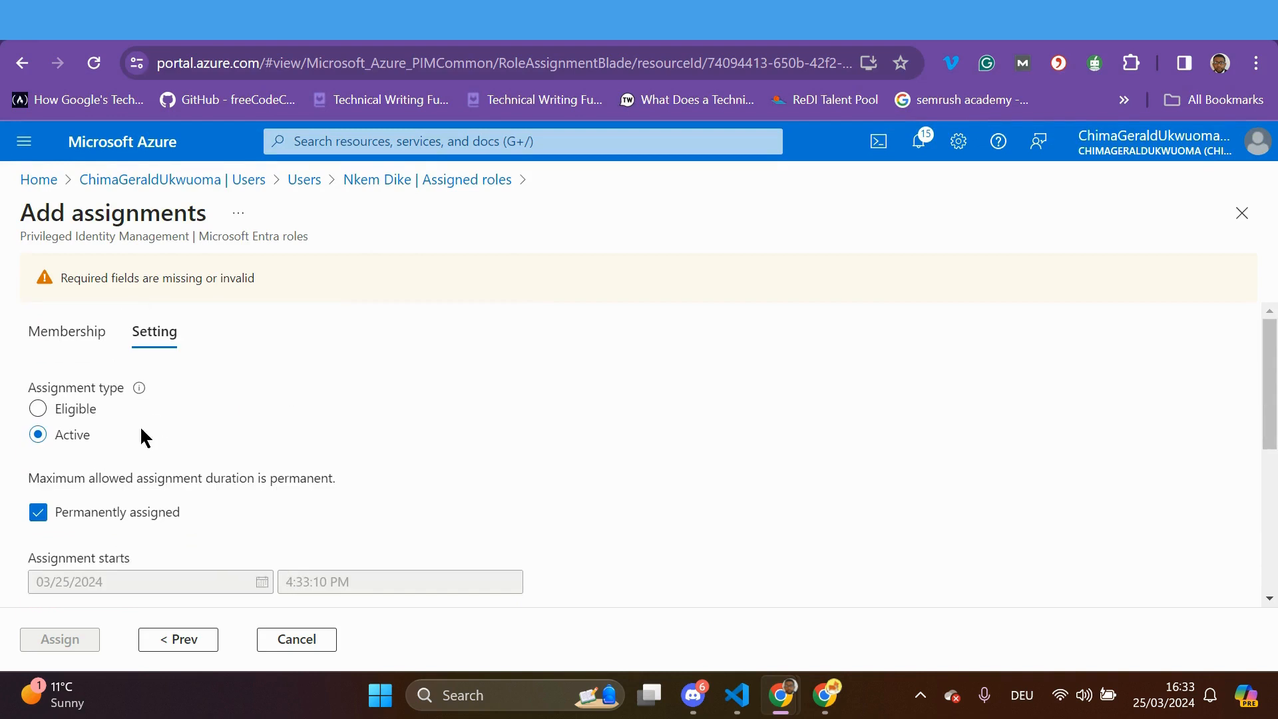
{"action": "scroll", "coordinate": [202, 553], "scroll_direction": "down", "scroll_amount": 5}
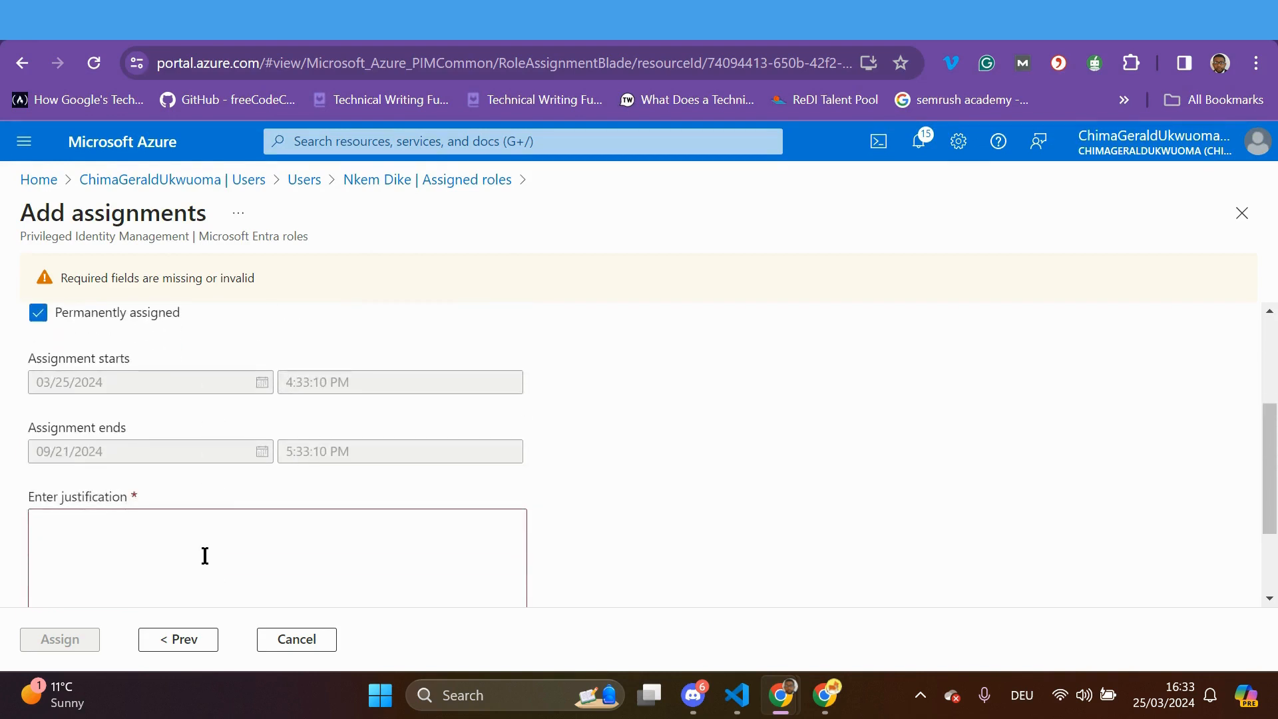
{"action": "scroll", "coordinate": [199, 549], "scroll_direction": "up", "scroll_amount": 5}
{"action": "left_click", "coordinate": [38, 413]}
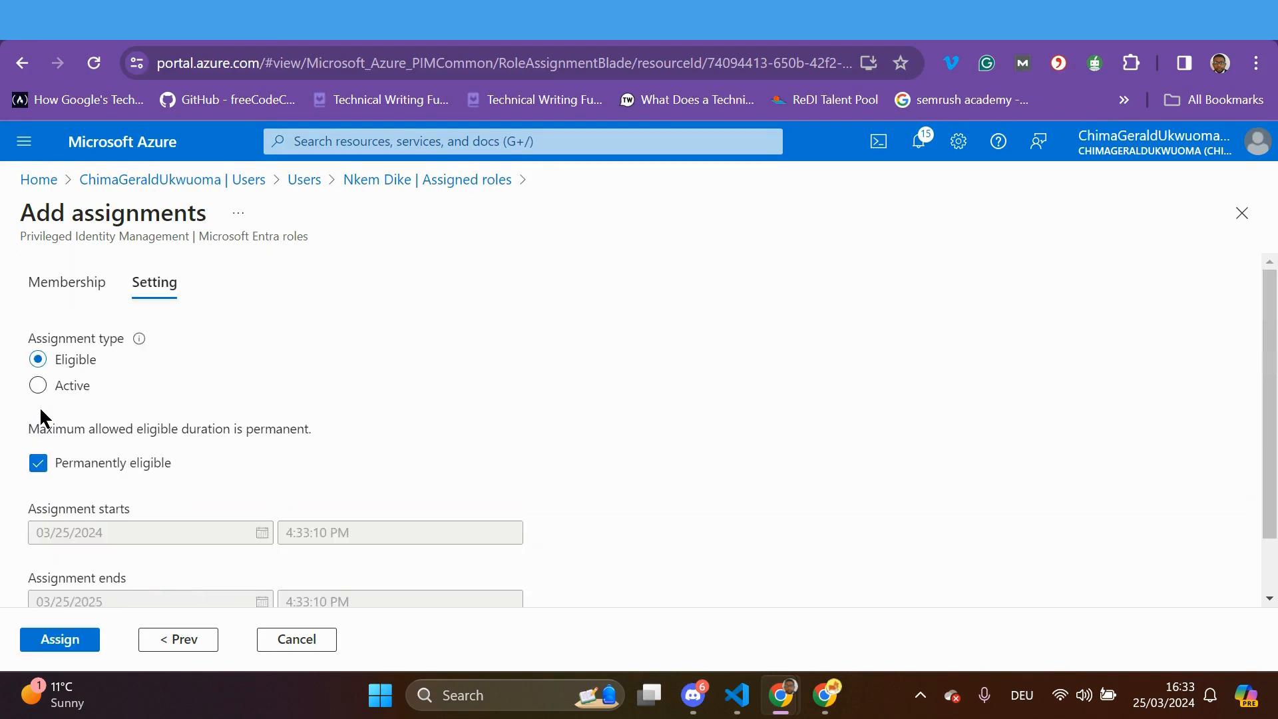
{"action": "scroll", "coordinate": [246, 526], "scroll_direction": "down", "scroll_amount": 1}
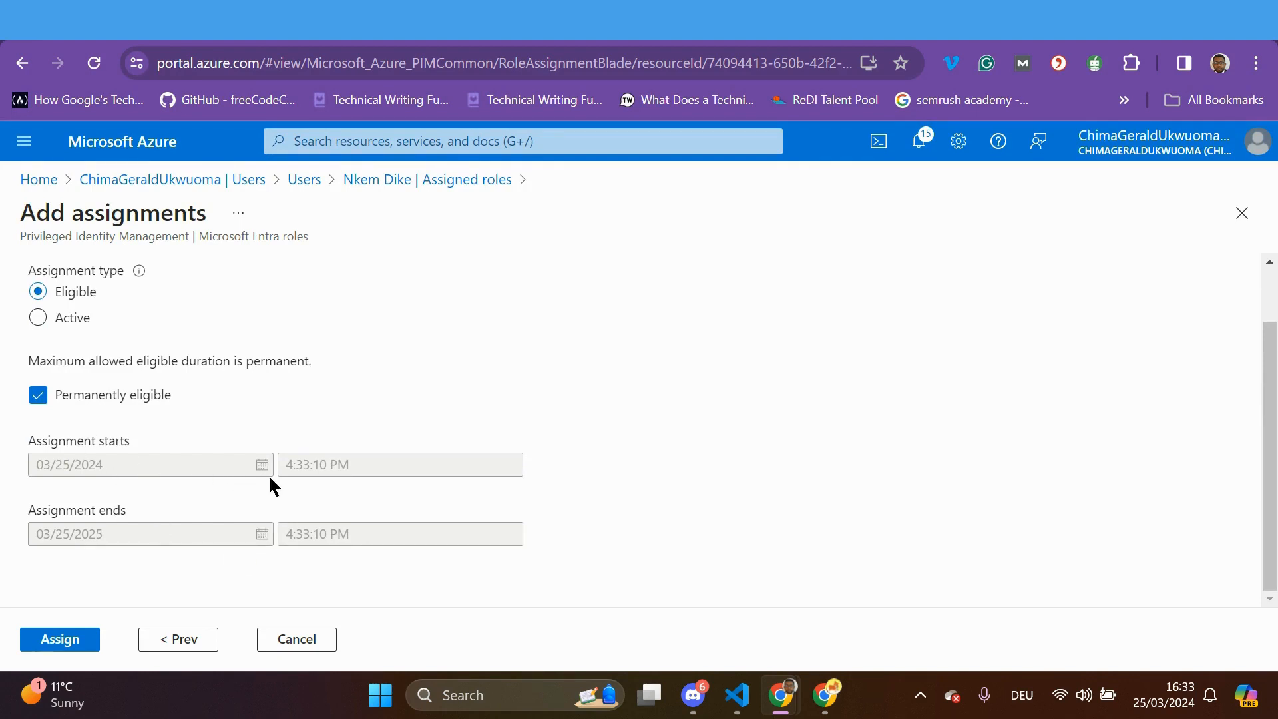
{"action": "left_click", "coordinate": [38, 318]}
{"action": "scroll", "coordinate": [253, 439], "scroll_direction": "down", "scroll_amount": 3}
{"action": "left_click", "coordinate": [198, 441]}
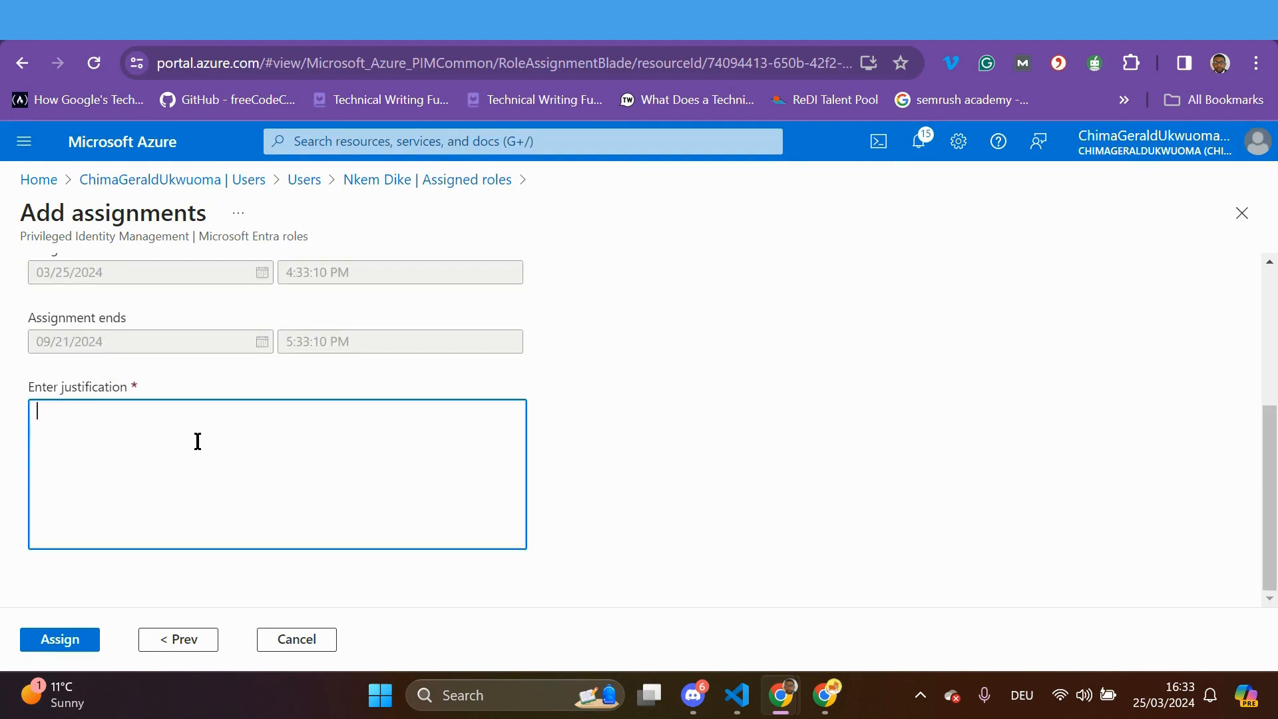
{"action": "type", "text": "The "}
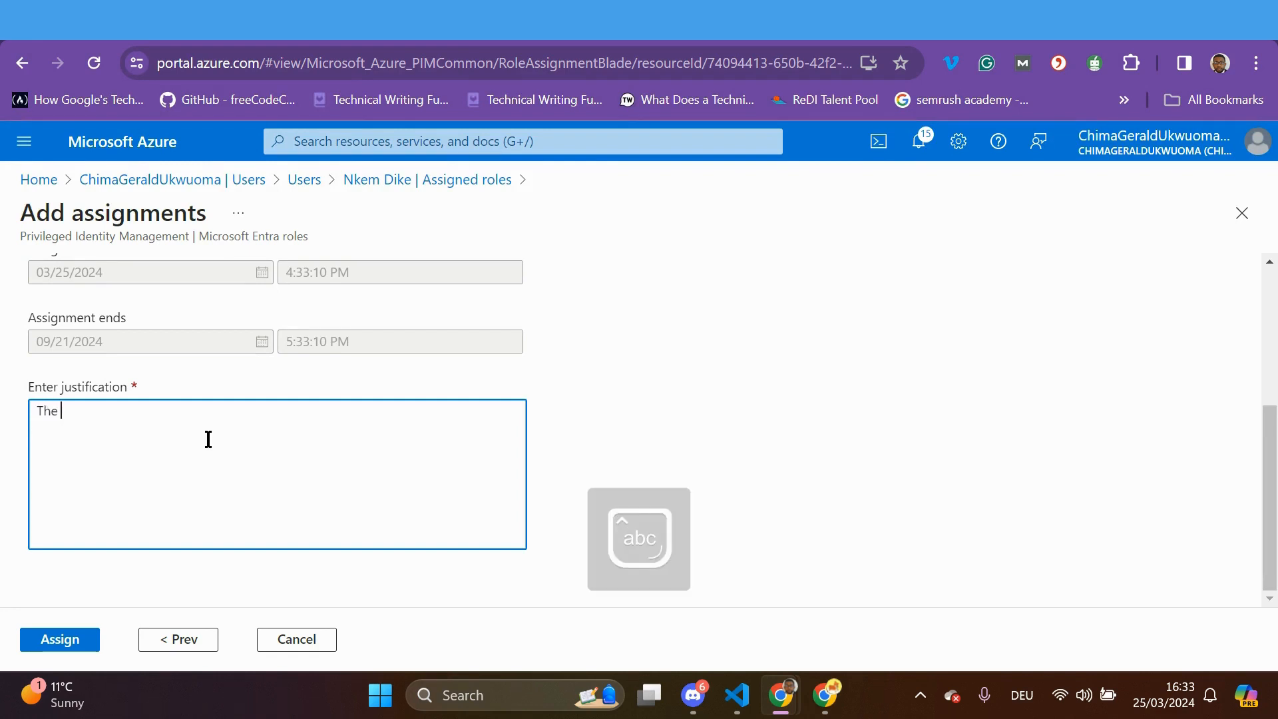
{"action": "type", "text": "handle all"}
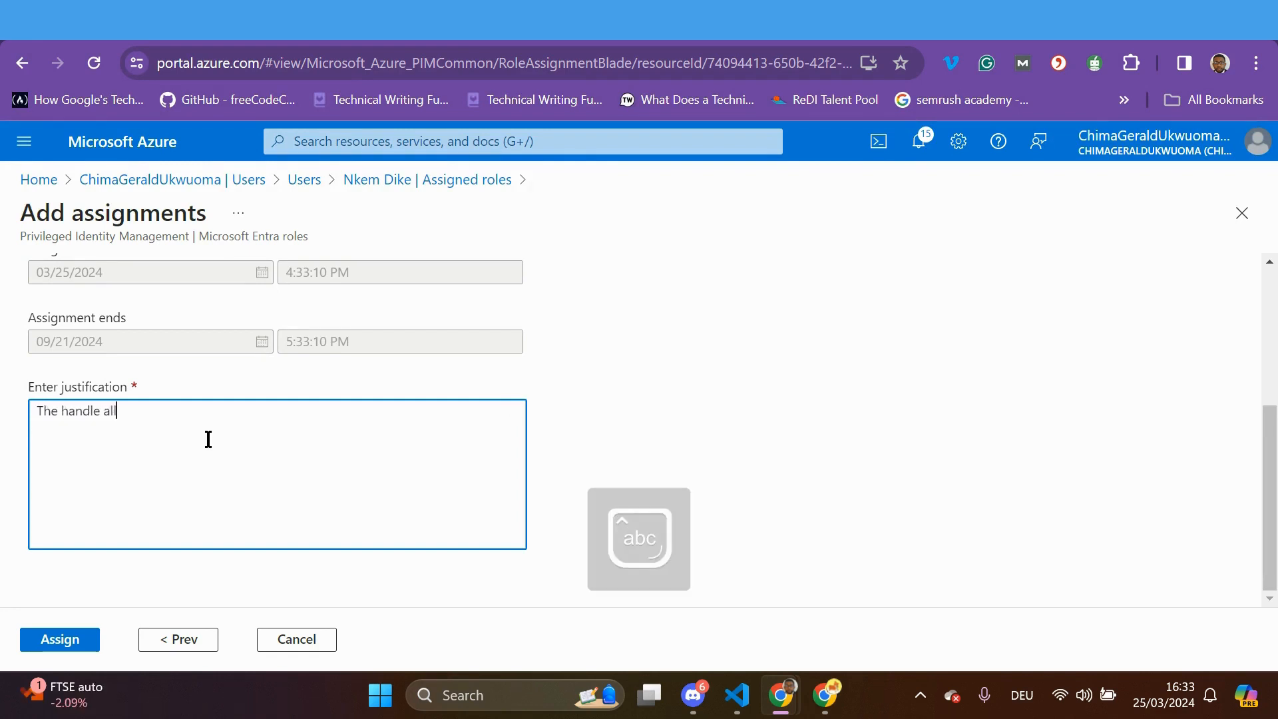
{"action": "type", "text": " access"}
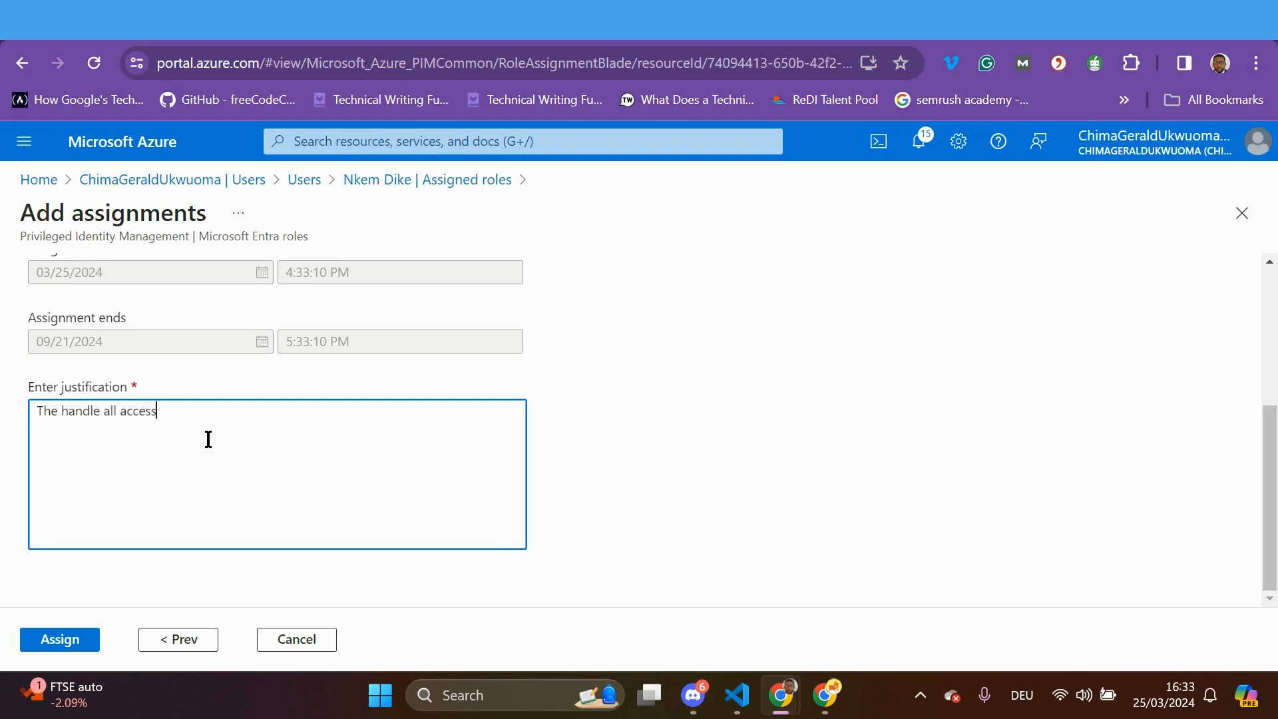
{"action": "type", "text": " conditonal policy"}
{"action": "left_click", "coordinate": [58, 640]}
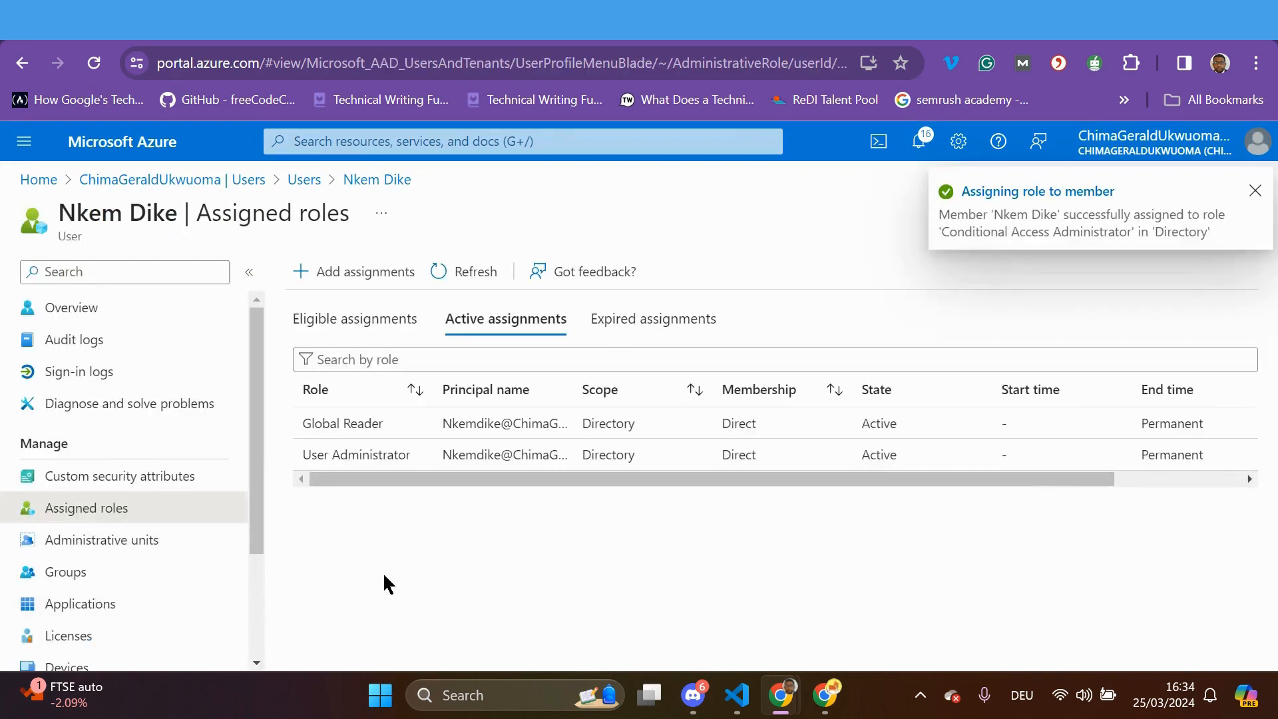
Refresh the role lists to confirm three active roles, then view the user's empty administrative units
{"action": "left_click", "coordinate": [460, 278]}
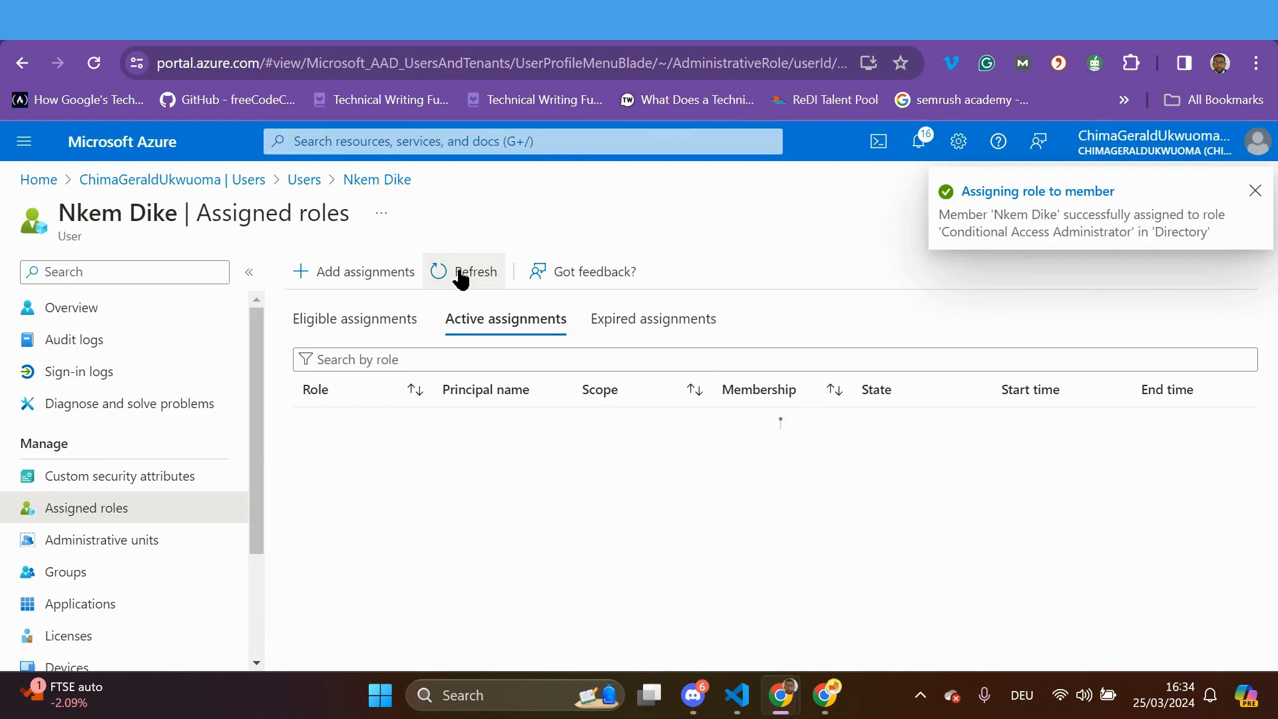
{"action": "left_click", "coordinate": [460, 279]}
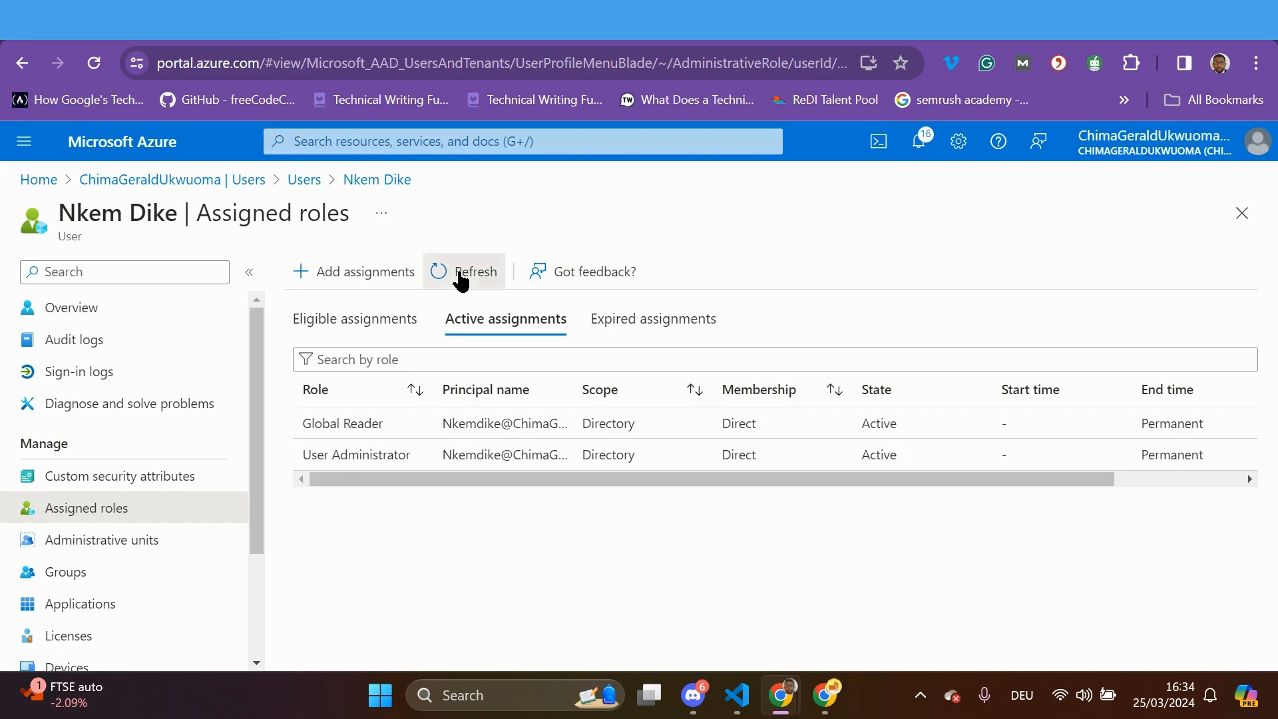
{"action": "left_click", "coordinate": [346, 331]}
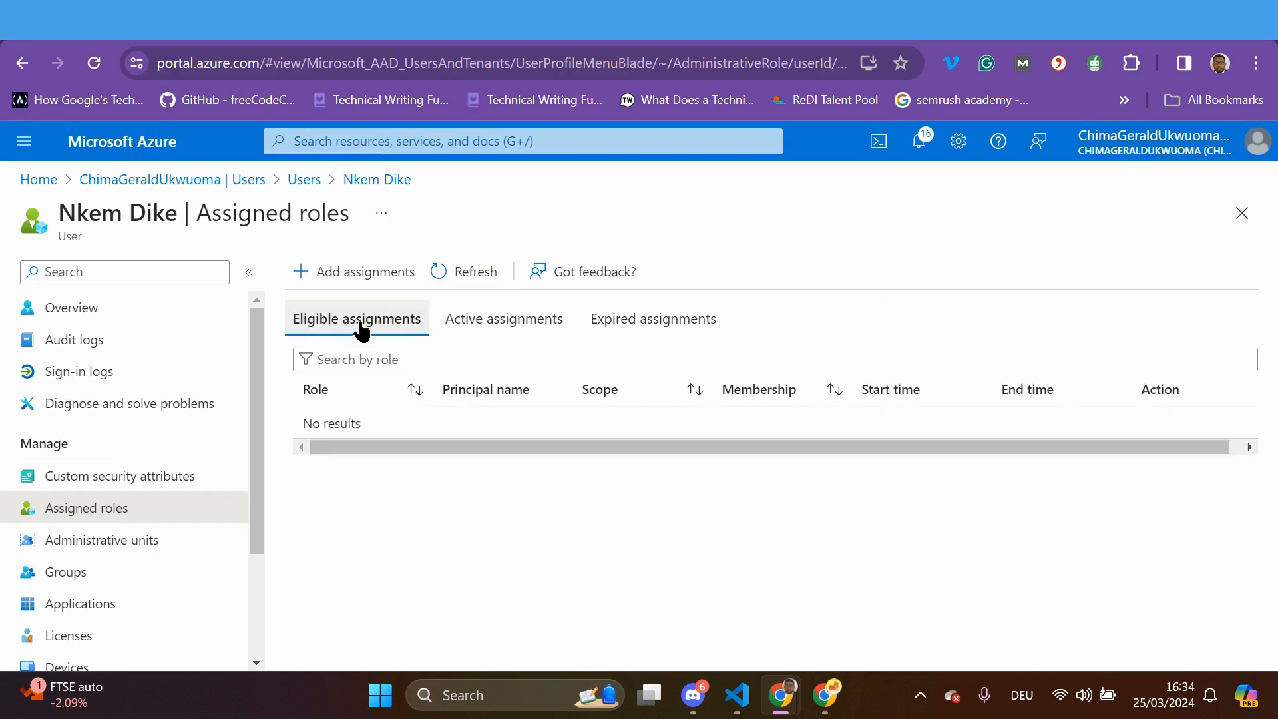
{"action": "left_click", "coordinate": [485, 324]}
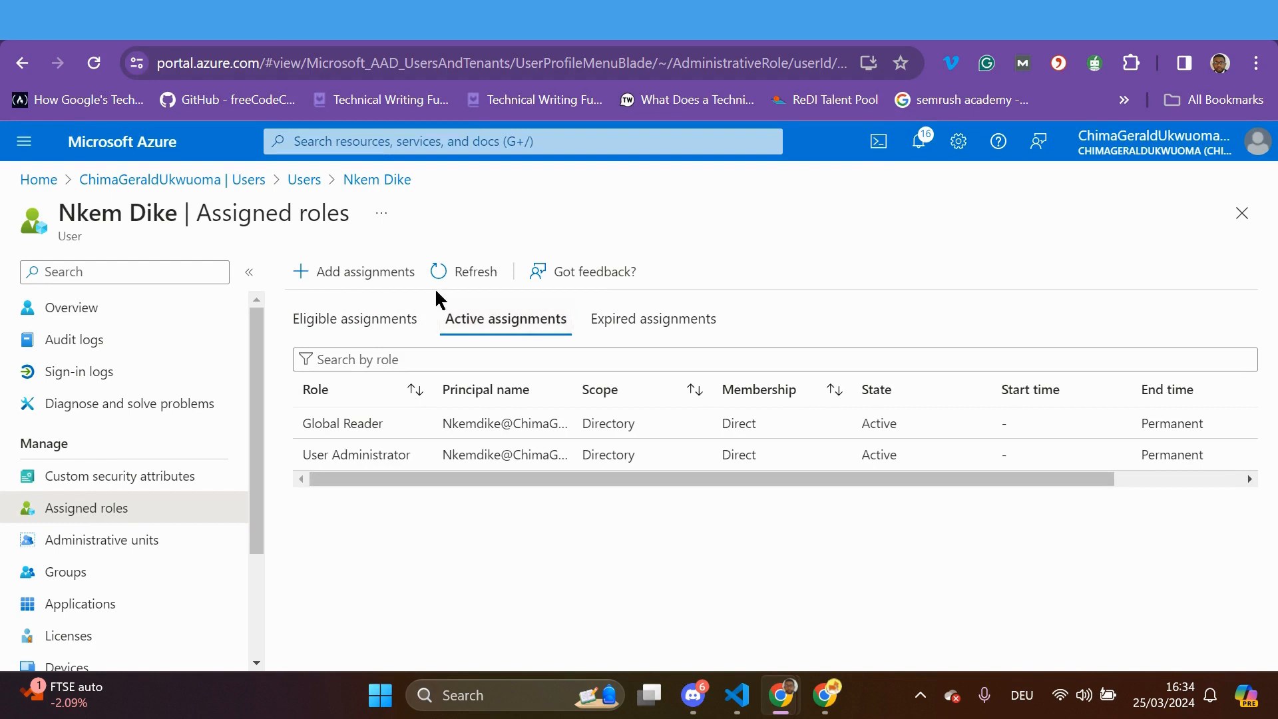
{"action": "left_click", "coordinate": [455, 281]}
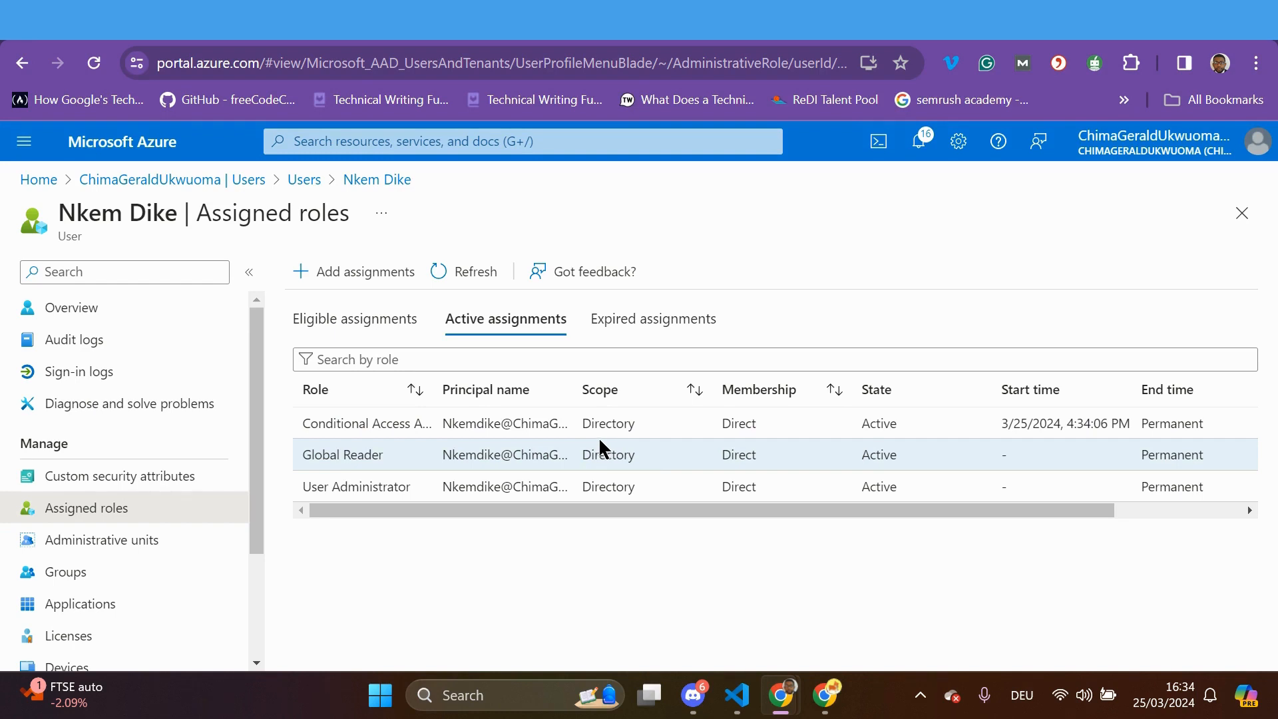
{"action": "left_click", "coordinate": [123, 545]}
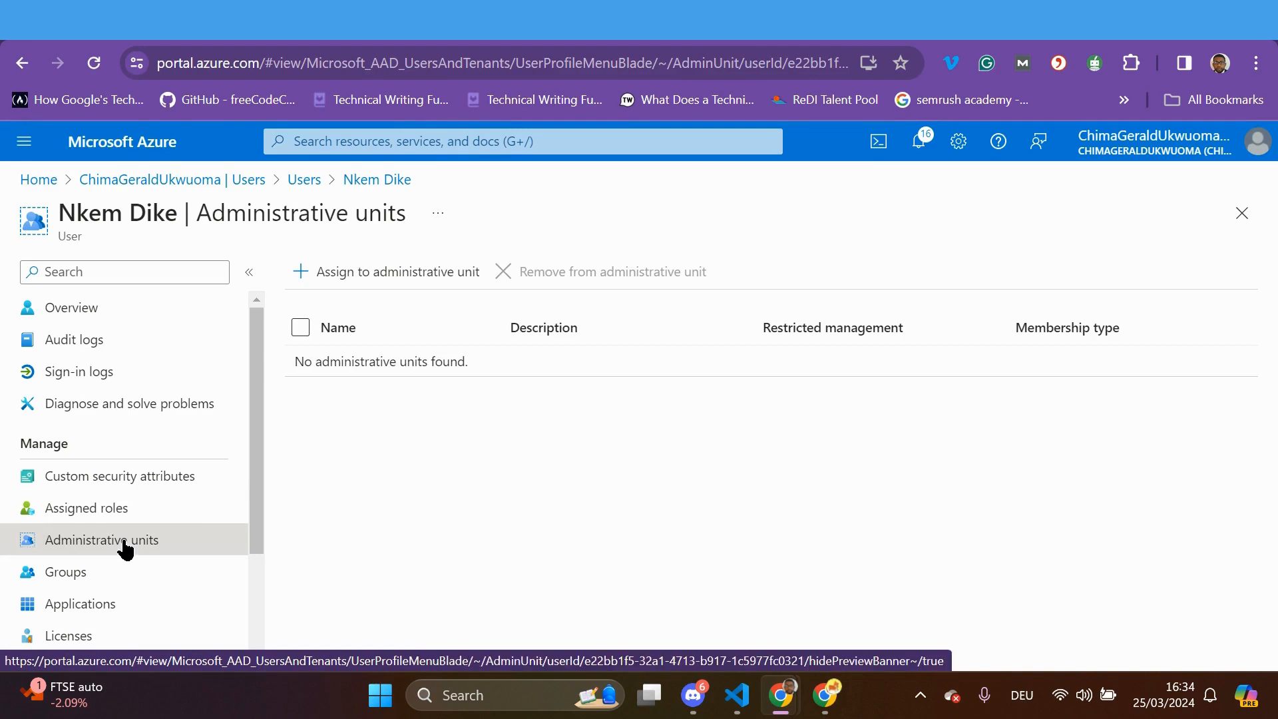
Check the user's Groups (no memberships), then view Licenses, which has no assignments
{"action": "left_click_drag", "start_coordinate": [259, 474], "coordinate": [251, 565]}
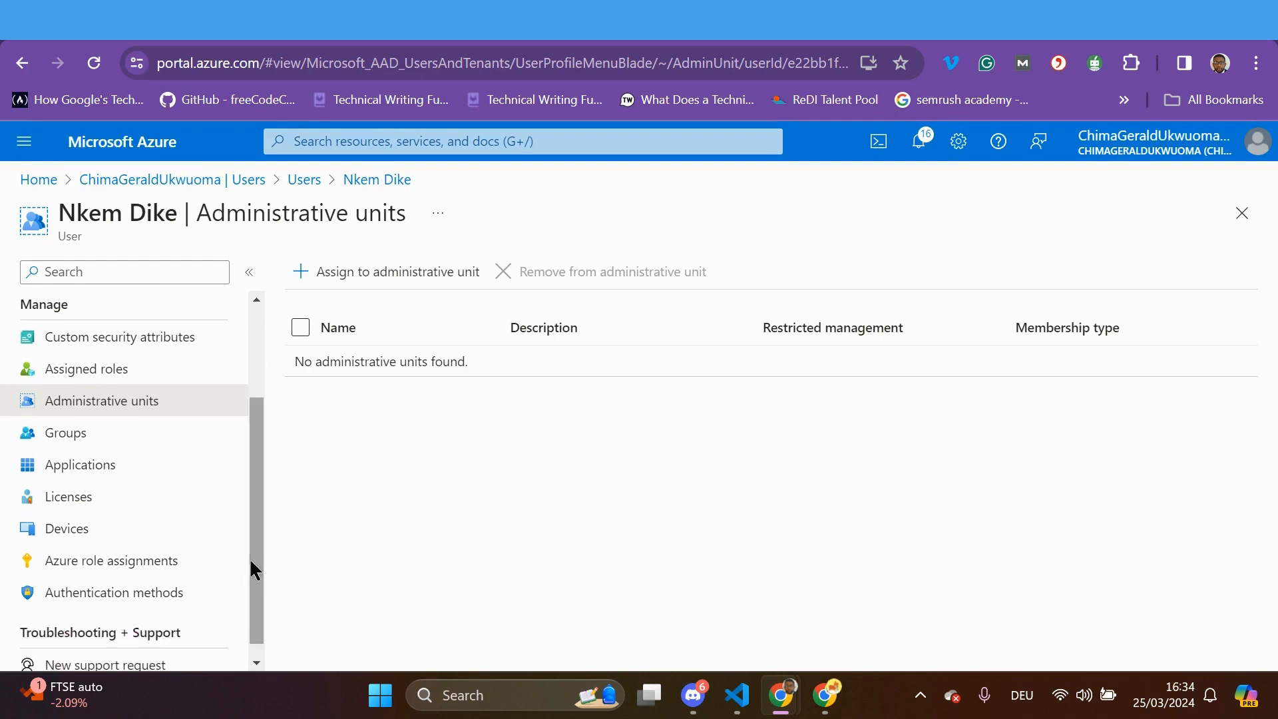
{"action": "left_click", "coordinate": [77, 438]}
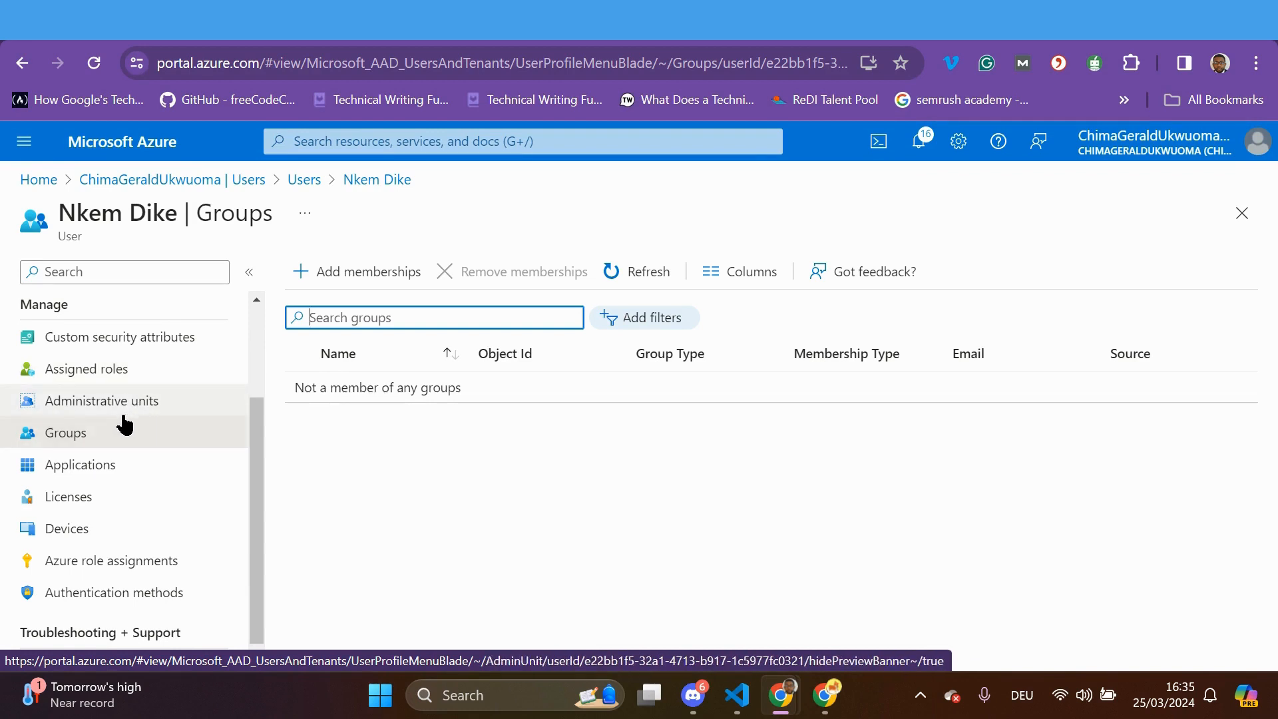
{"action": "left_click", "coordinate": [92, 506]}
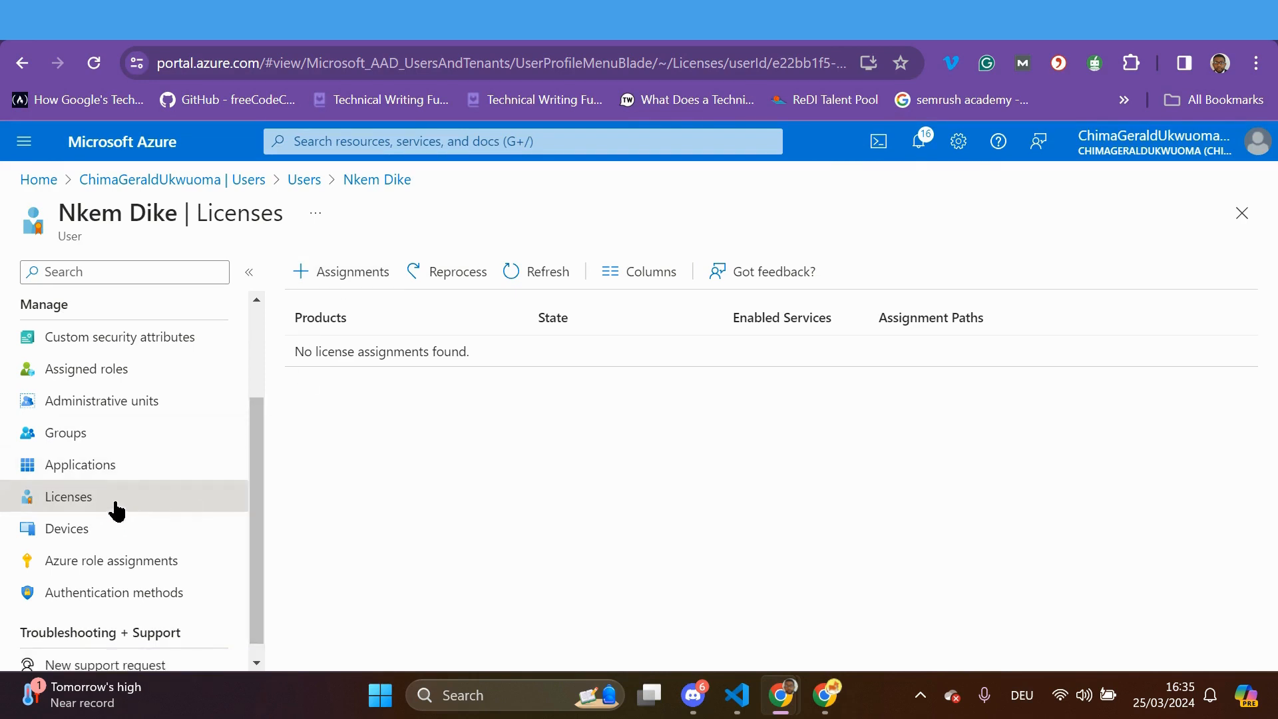
Assign Microsoft Entra ID P2 to the user, excluding Microsoft Defender for Cloud Apps Discovery
{"action": "left_click", "coordinate": [301, 274]}
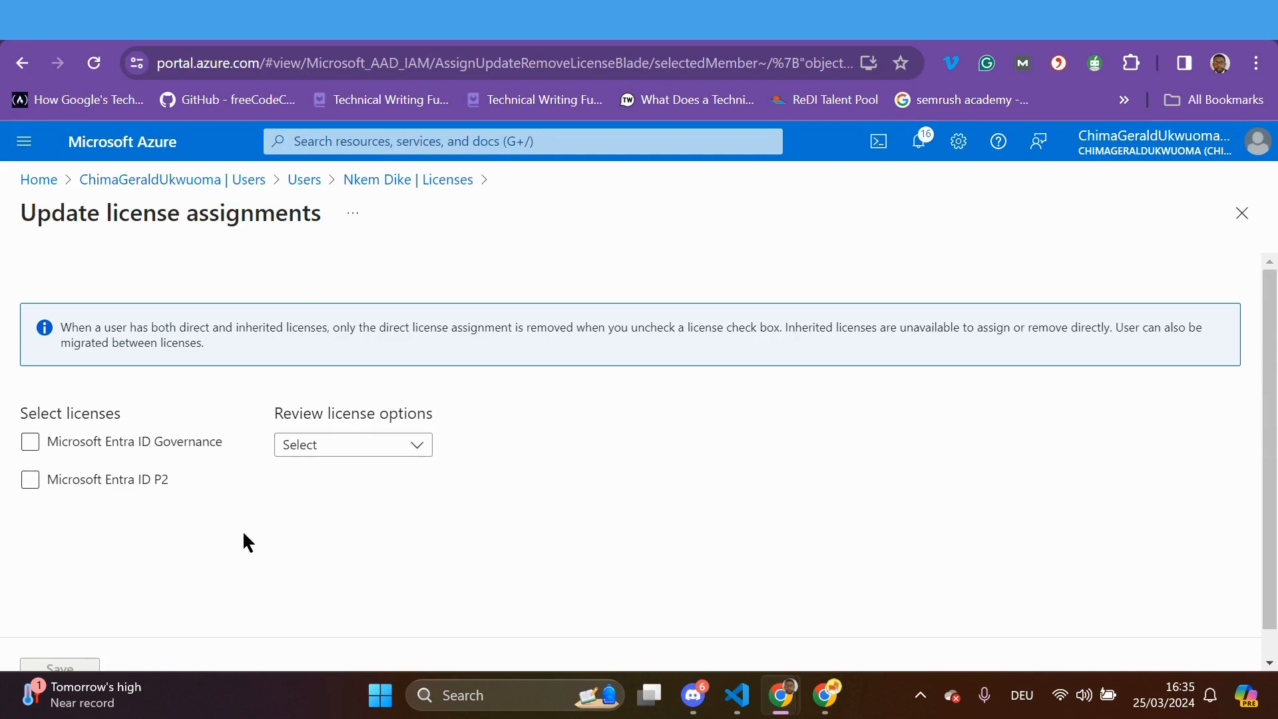
{"action": "left_click", "coordinate": [91, 455]}
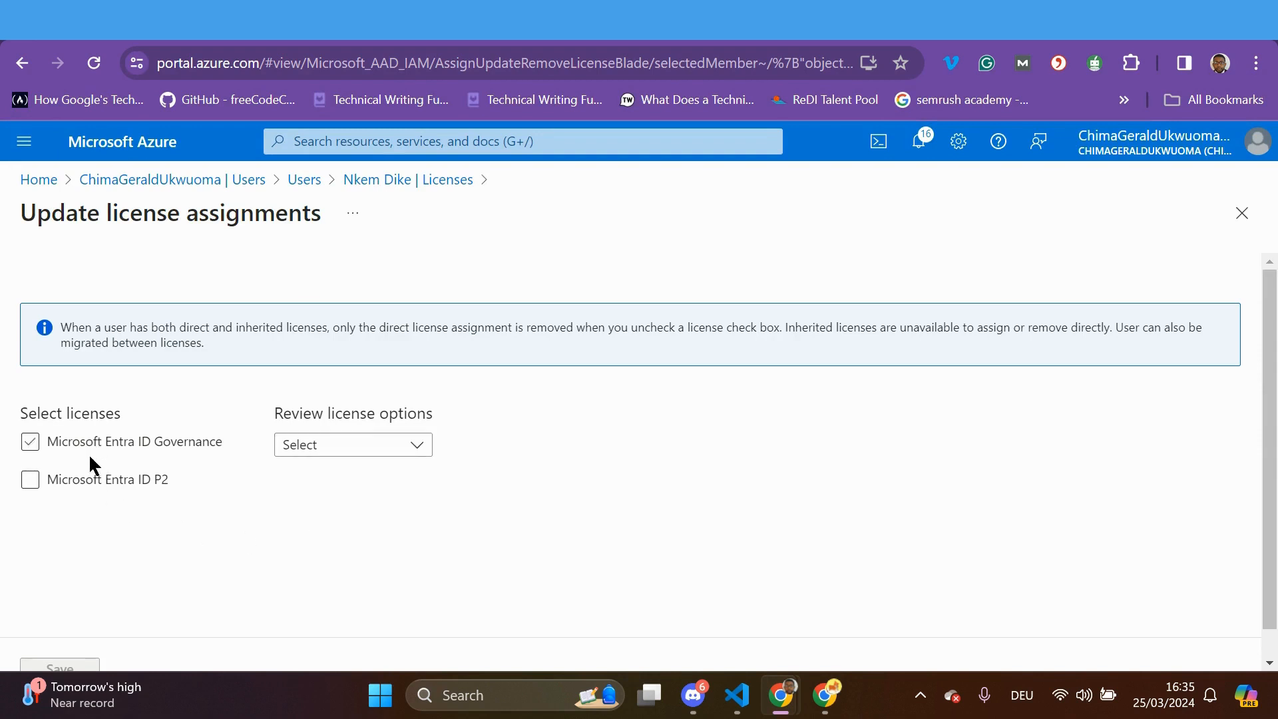
{"action": "left_click", "coordinate": [30, 448]}
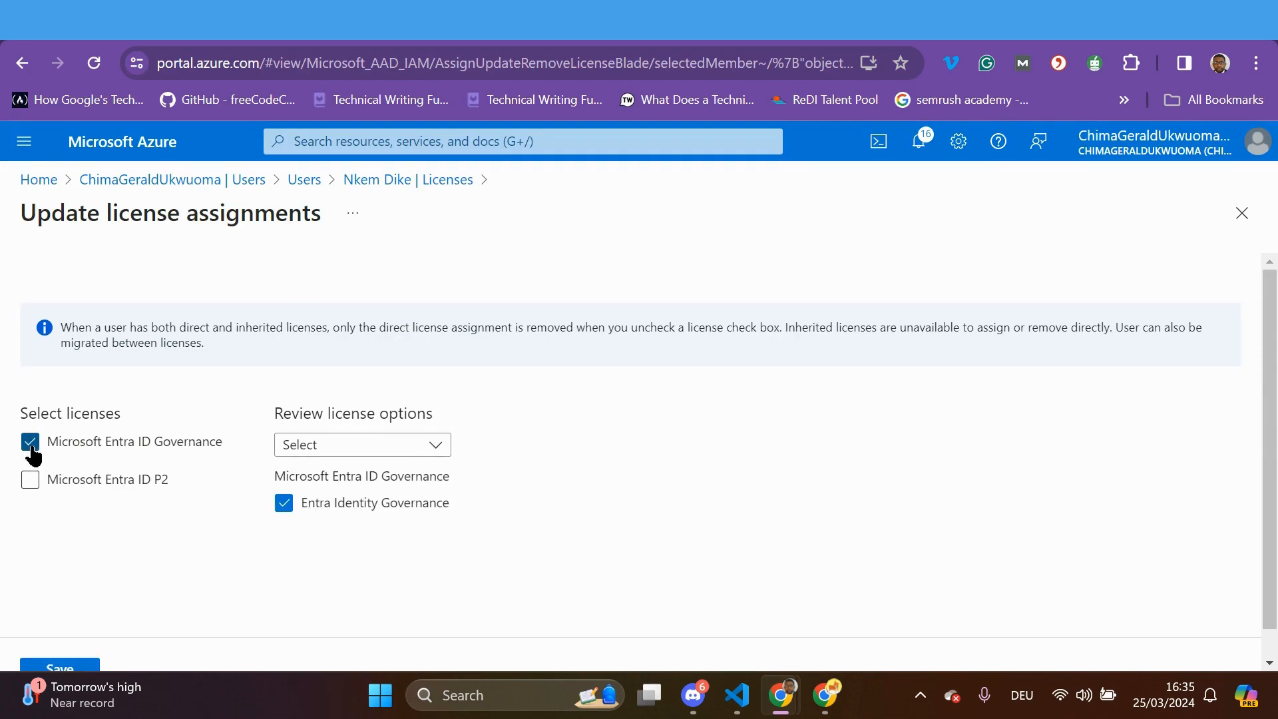
{"action": "left_click", "coordinate": [438, 453]}
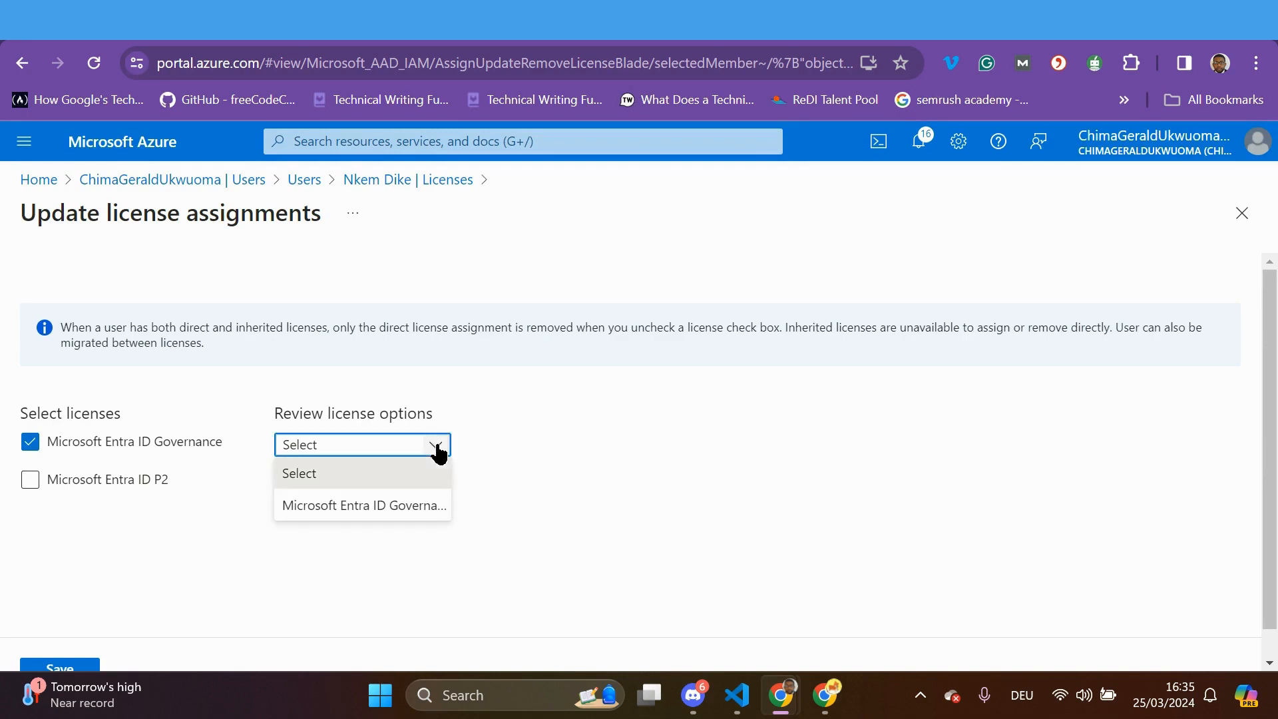
{"action": "left_click", "coordinate": [438, 449]}
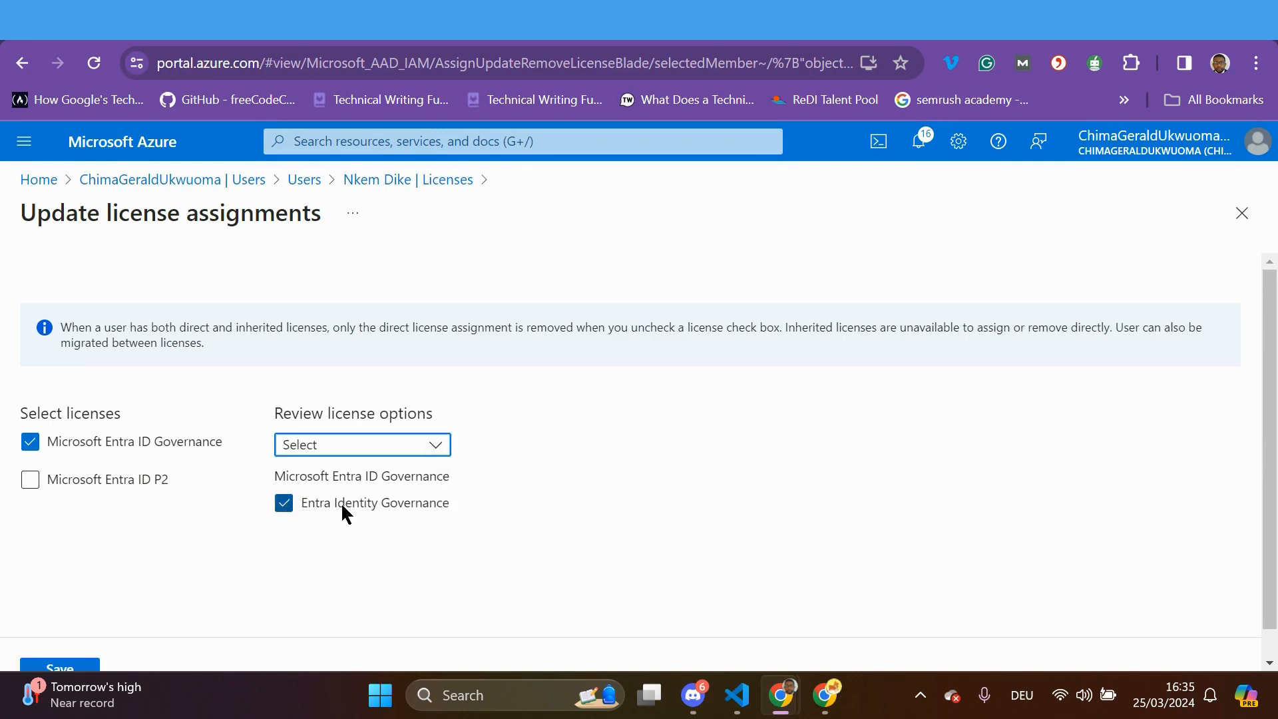
{"action": "left_click", "coordinate": [30, 441]}
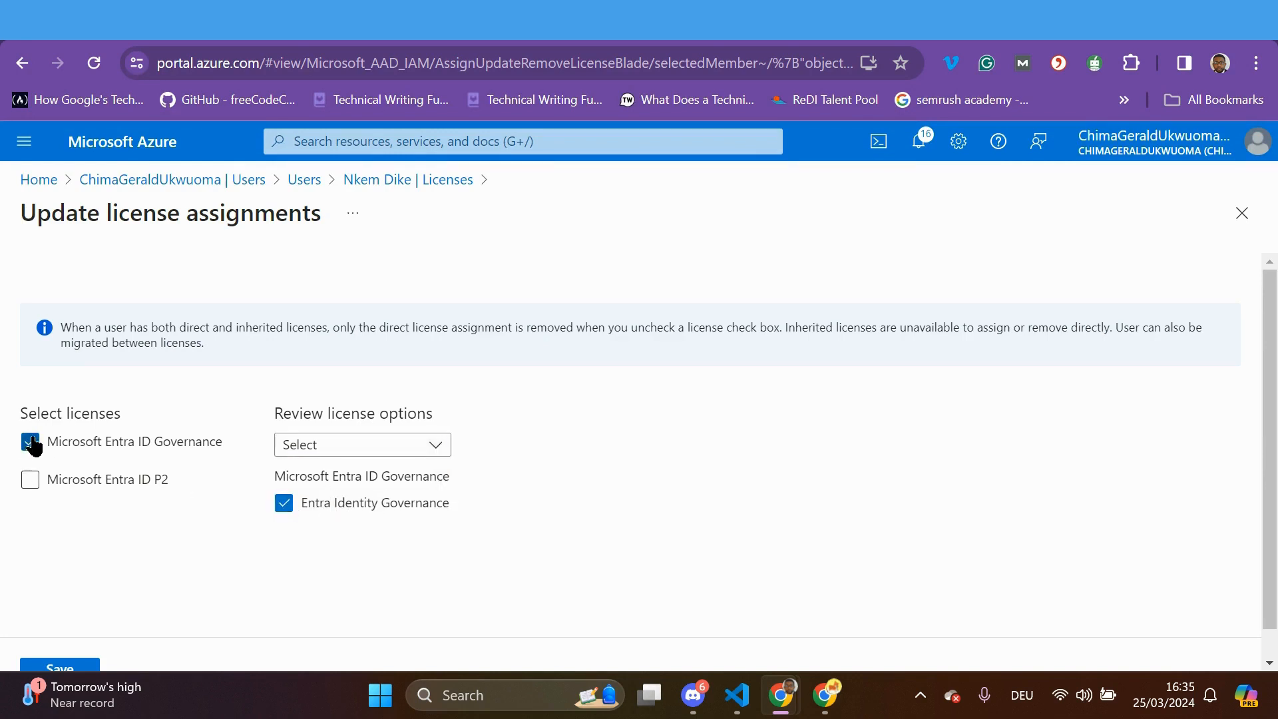
{"action": "left_click", "coordinate": [29, 482]}
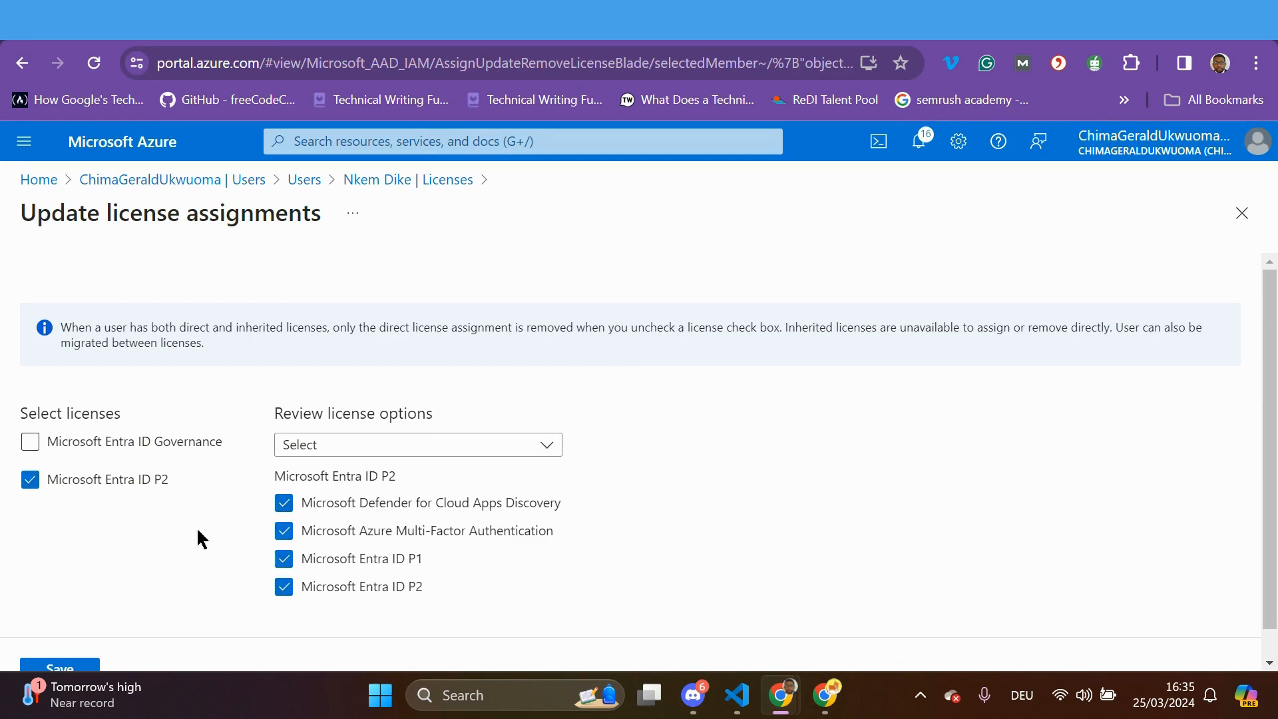
{"action": "left_click", "coordinate": [289, 508]}
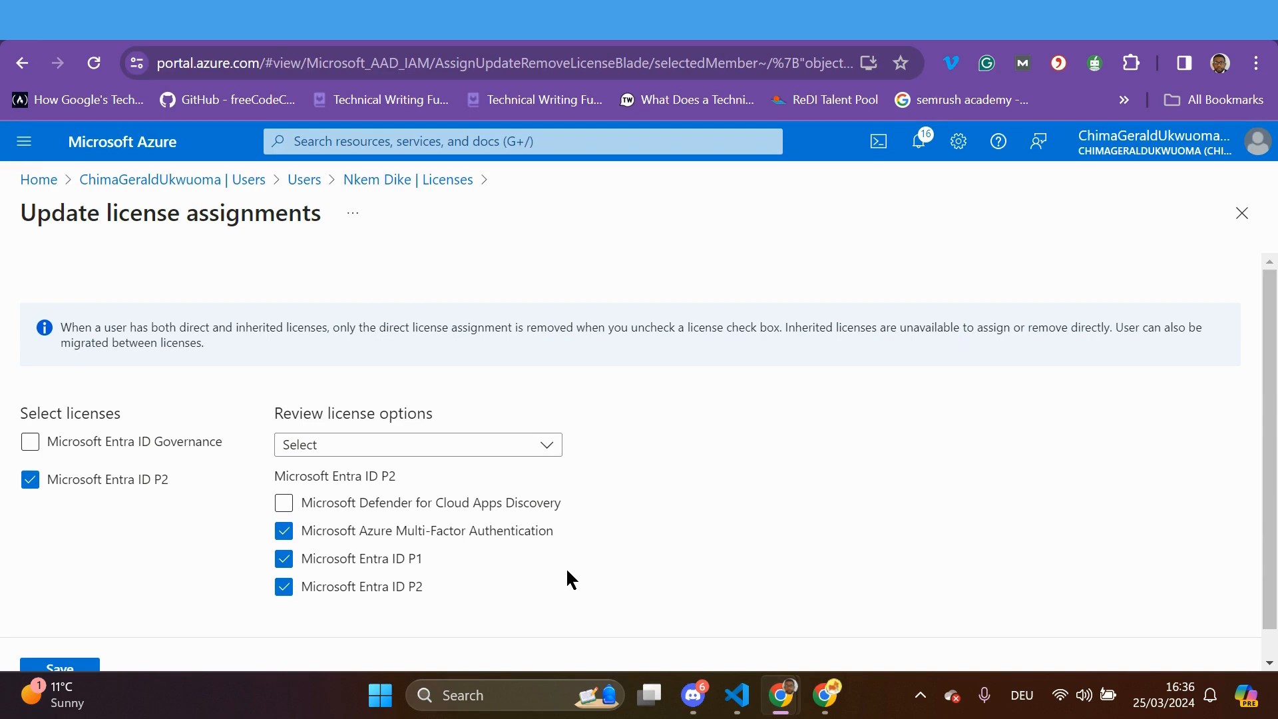
{"action": "scroll", "coordinate": [562, 568], "scroll_direction": "down", "scroll_amount": 1}
{"action": "left_click", "coordinate": [60, 640]}
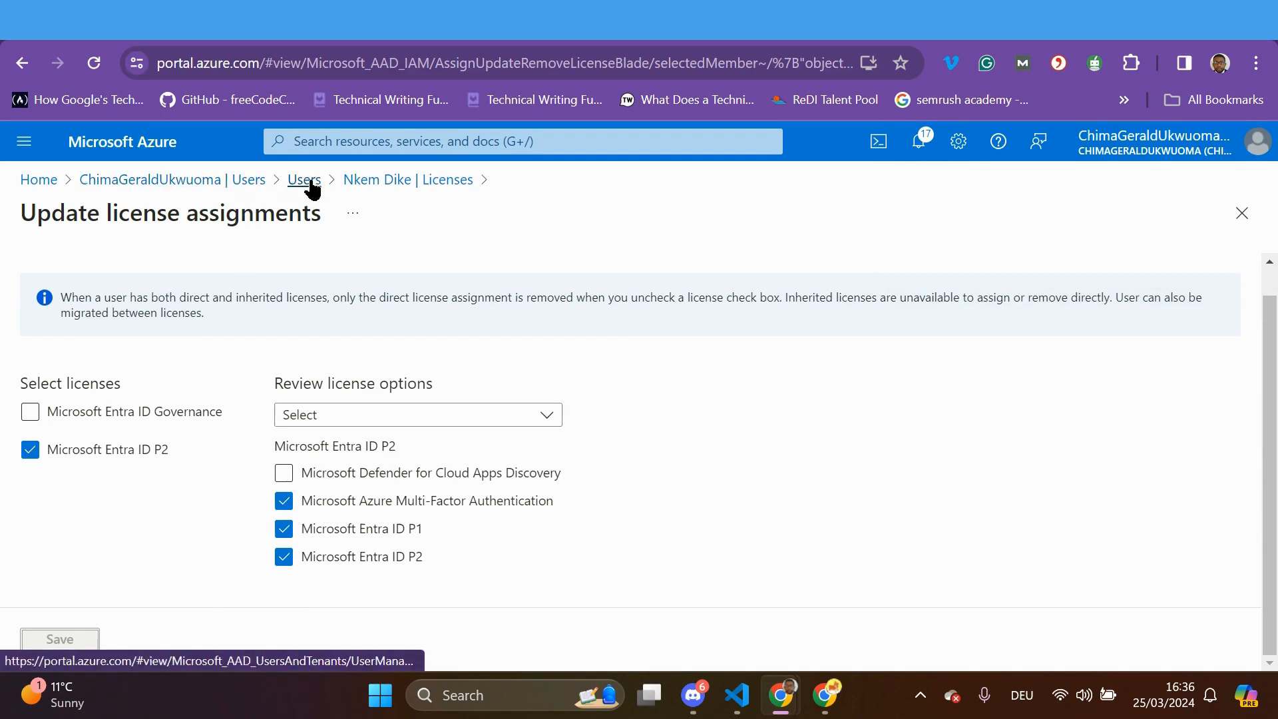
Reload the user's Licenses page several times; it still shows no license assignments
{"action": "left_click", "coordinate": [370, 182]}
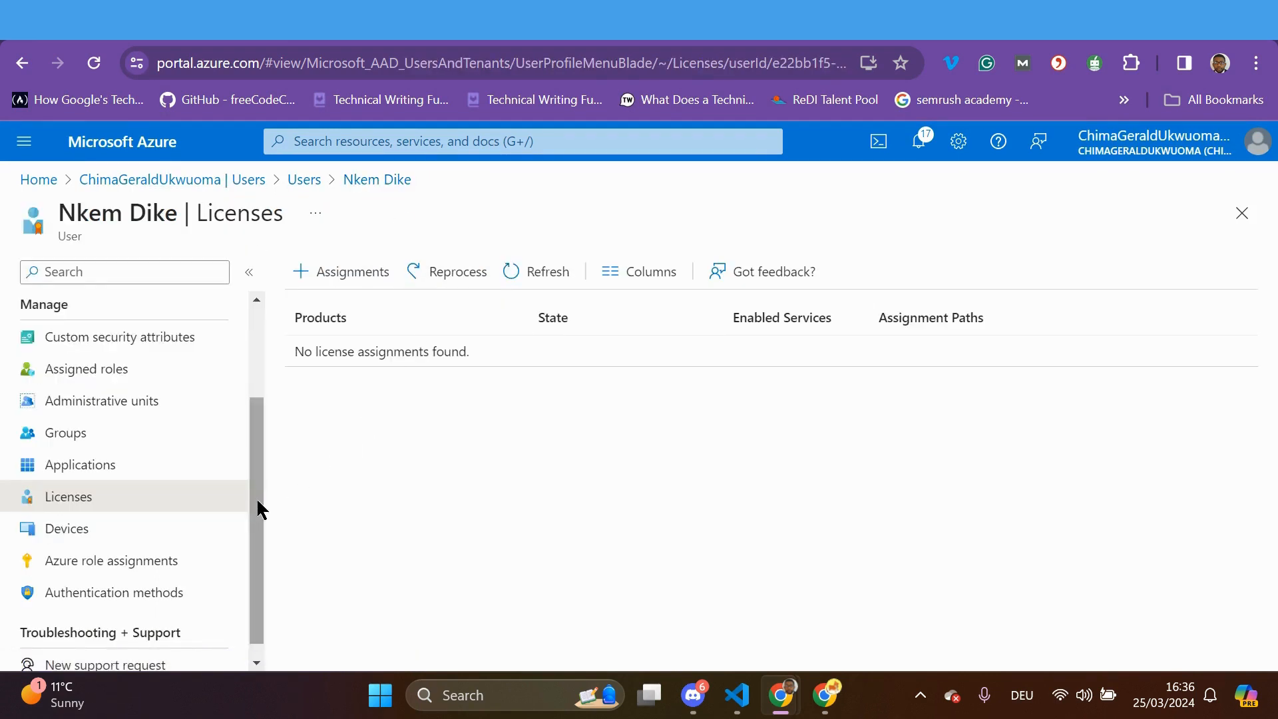
{"action": "left_click_drag", "start_coordinate": [252, 479], "coordinate": [248, 521]}
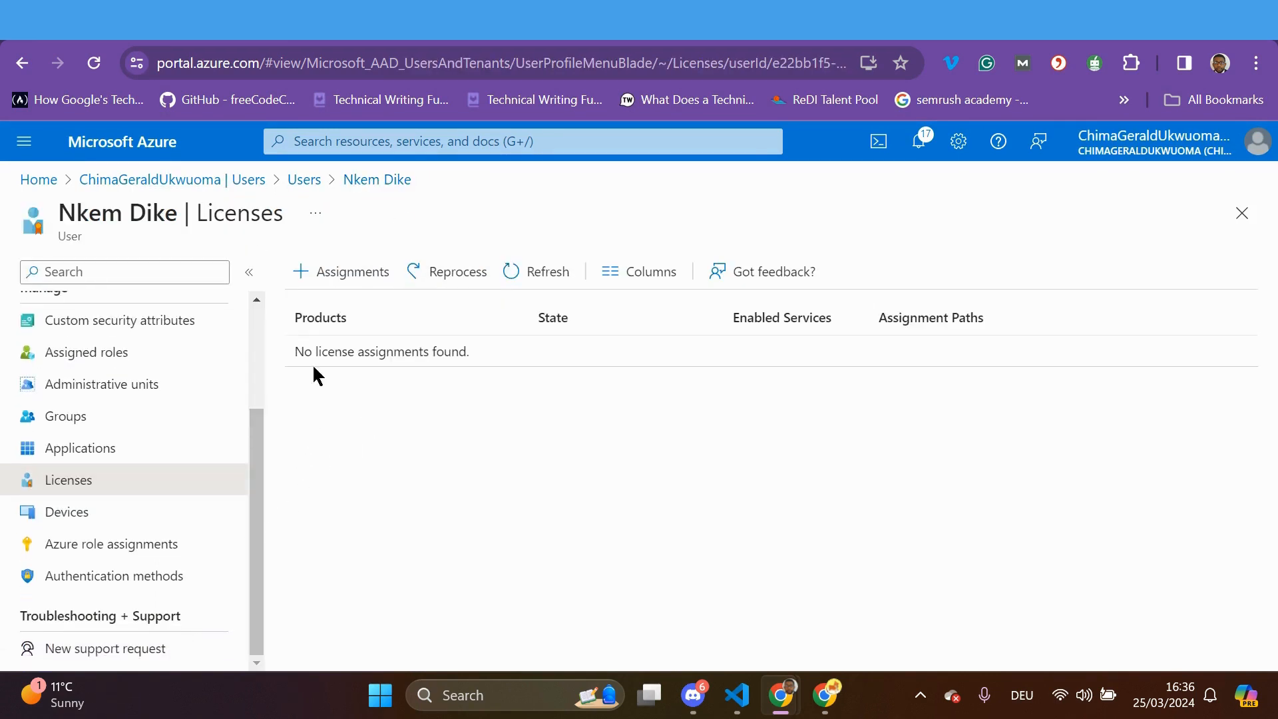
{"action": "left_click", "coordinate": [518, 279]}
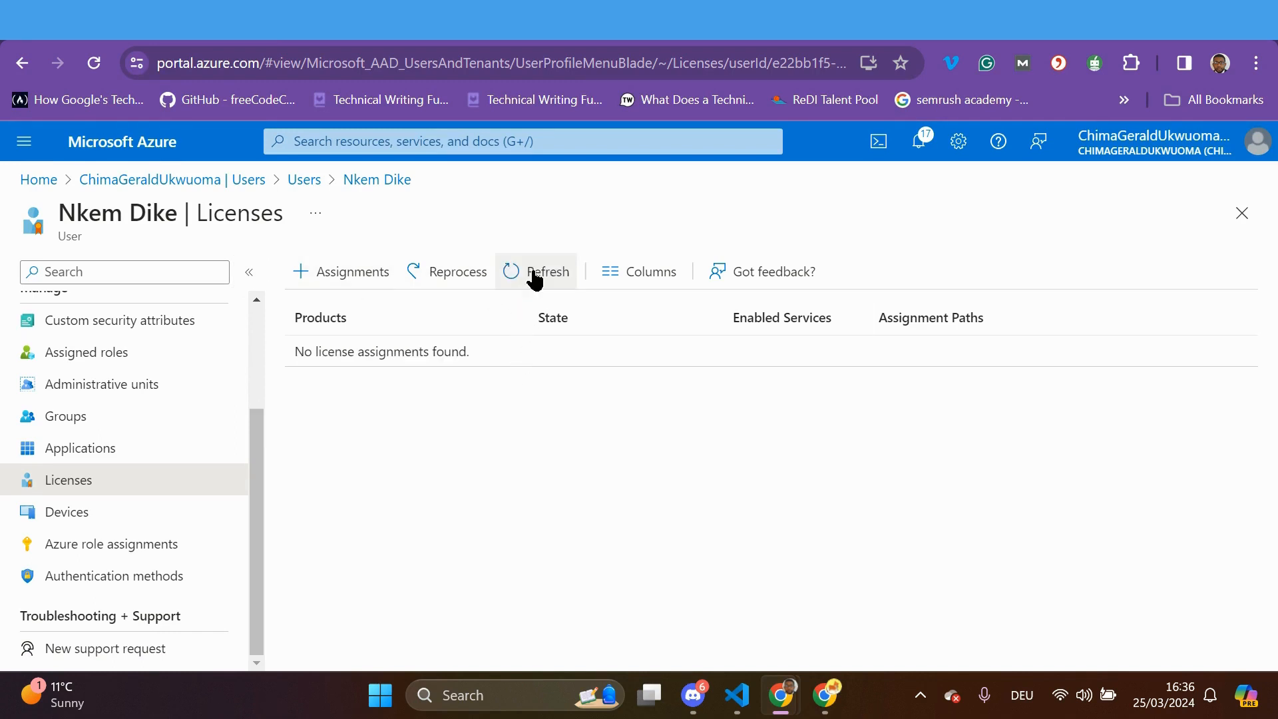
{"action": "left_click", "coordinate": [532, 273]}
{"action": "left_click", "coordinate": [534, 278]}
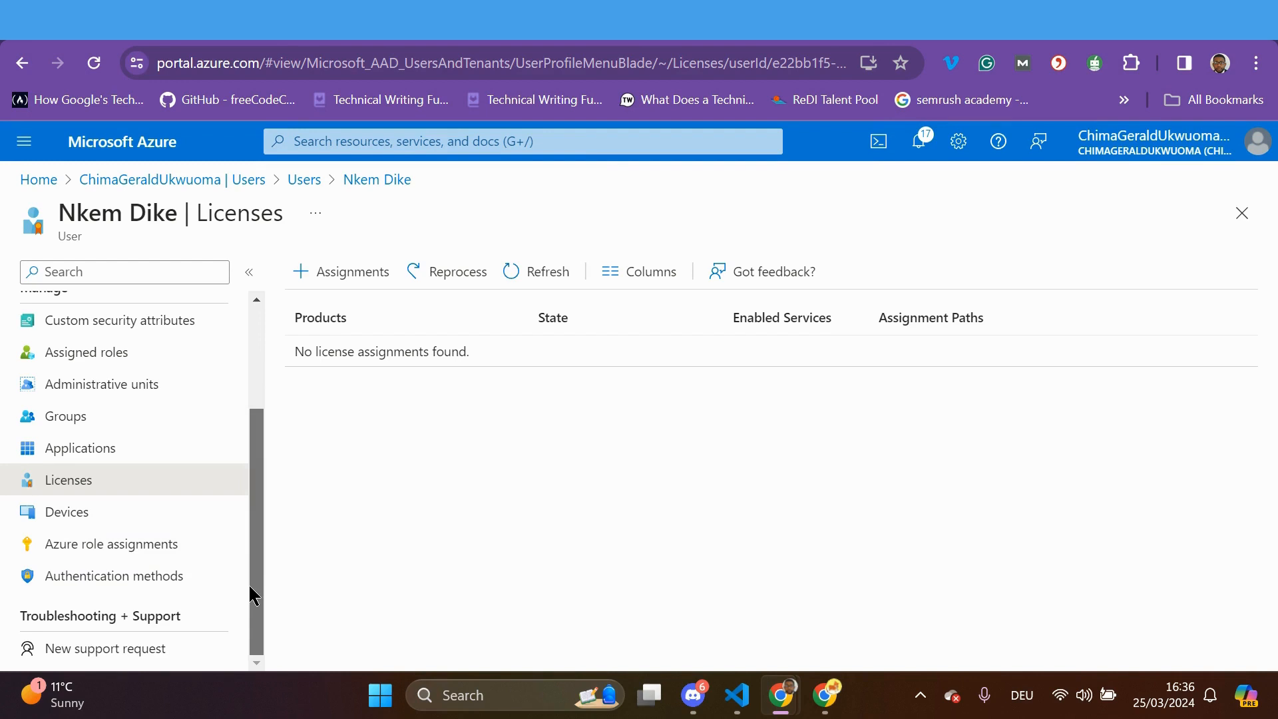
{"action": "left_click", "coordinate": [117, 582]}
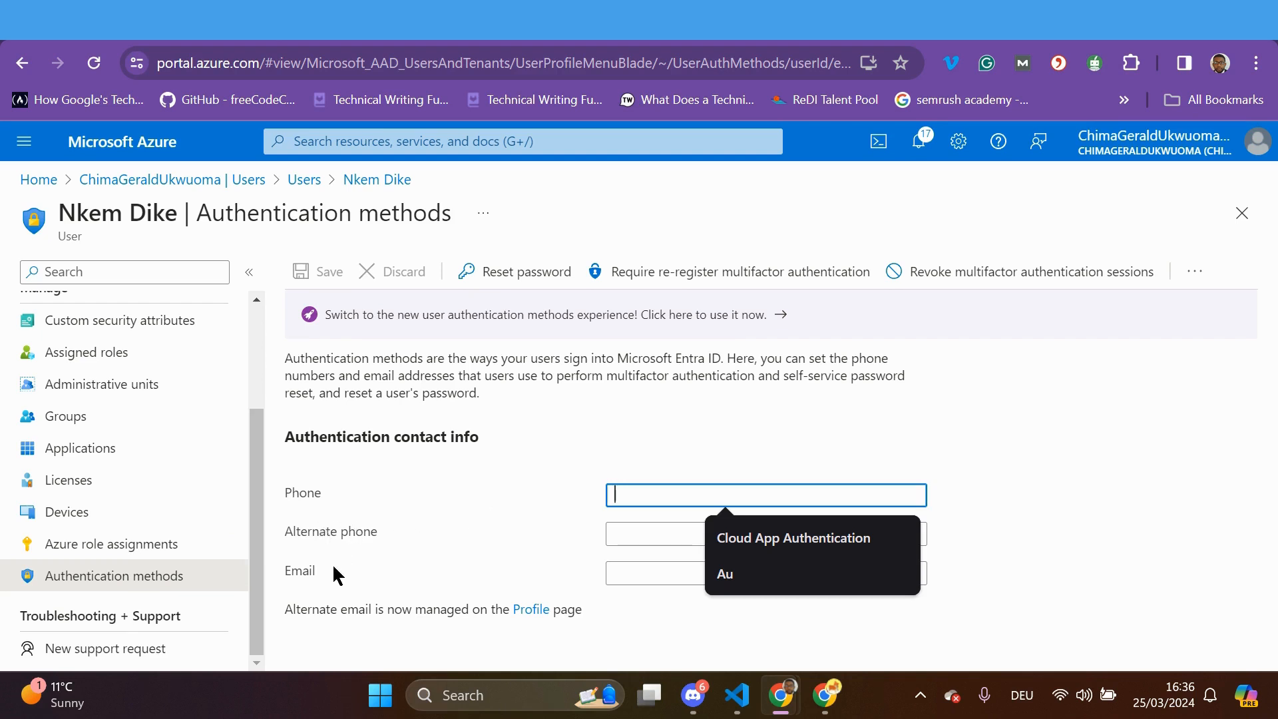
Dismiss the phone autofill popup and review the empty phone, alternate phone and email fields
{"action": "left_click", "coordinate": [974, 474]}
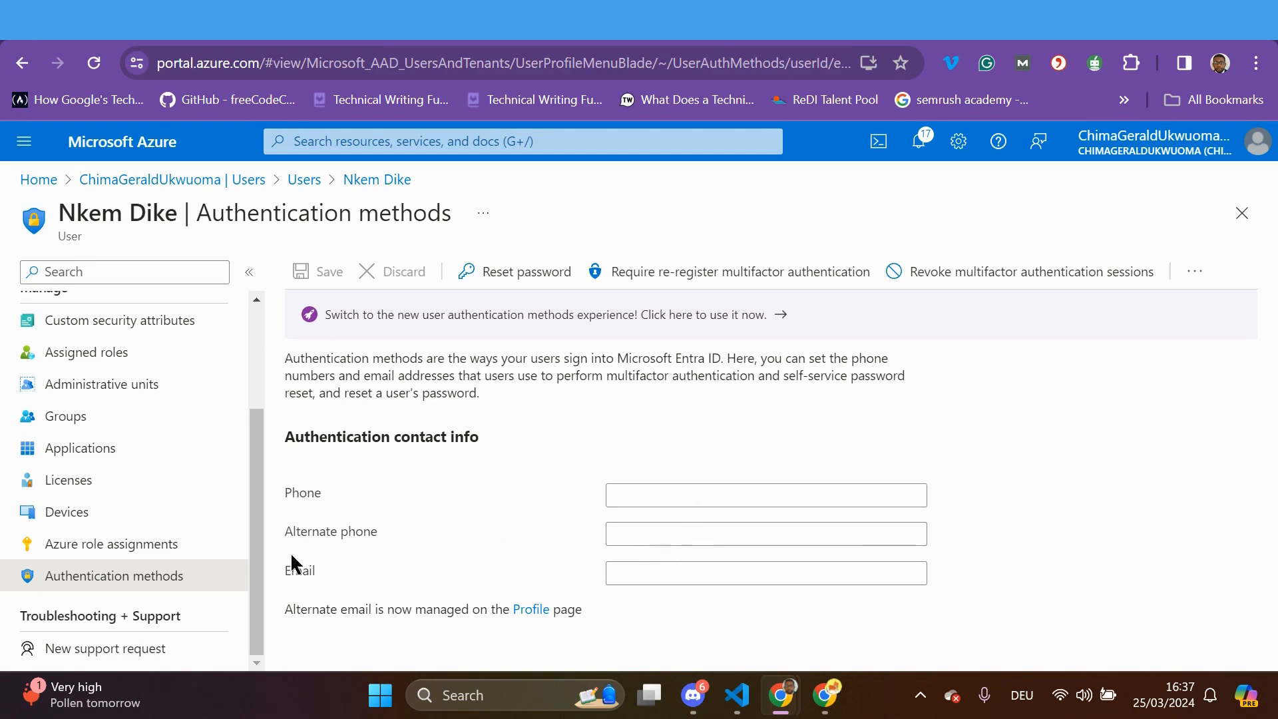
{"action": "left_click_drag", "start_coordinate": [259, 572], "coordinate": [278, 592]}
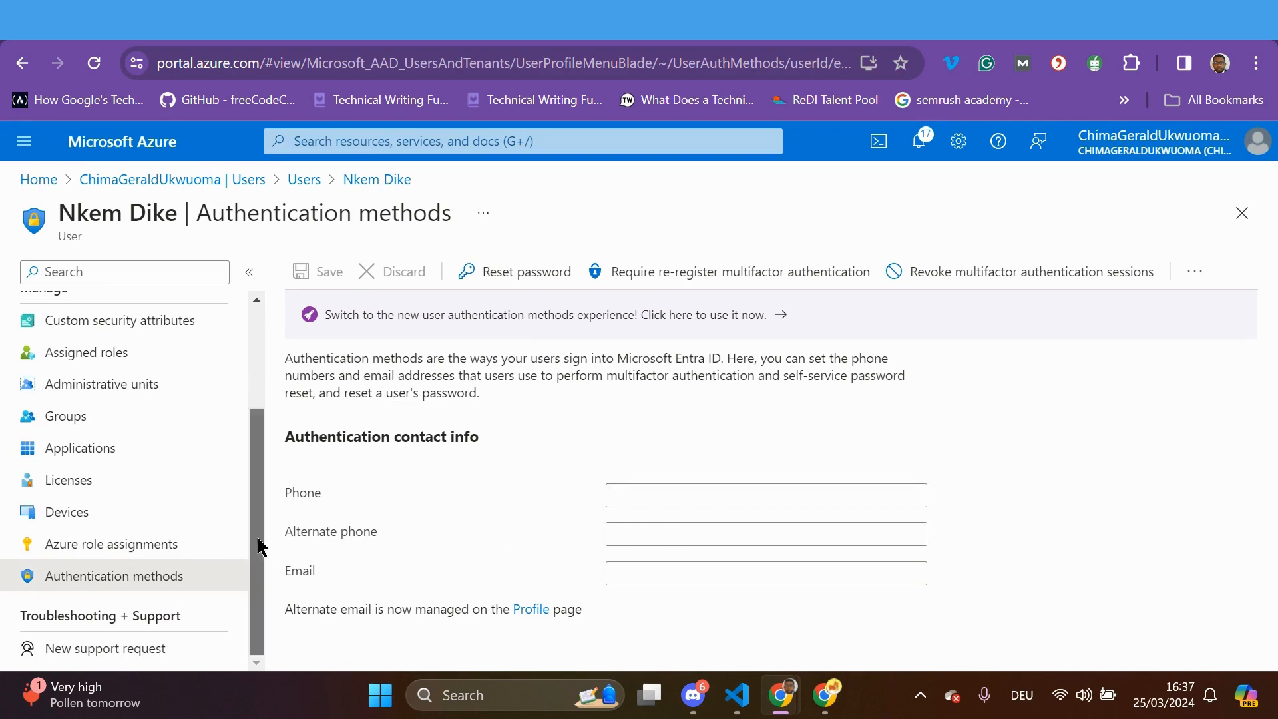
{"action": "left_click_drag", "start_coordinate": [260, 547], "coordinate": [262, 393]}
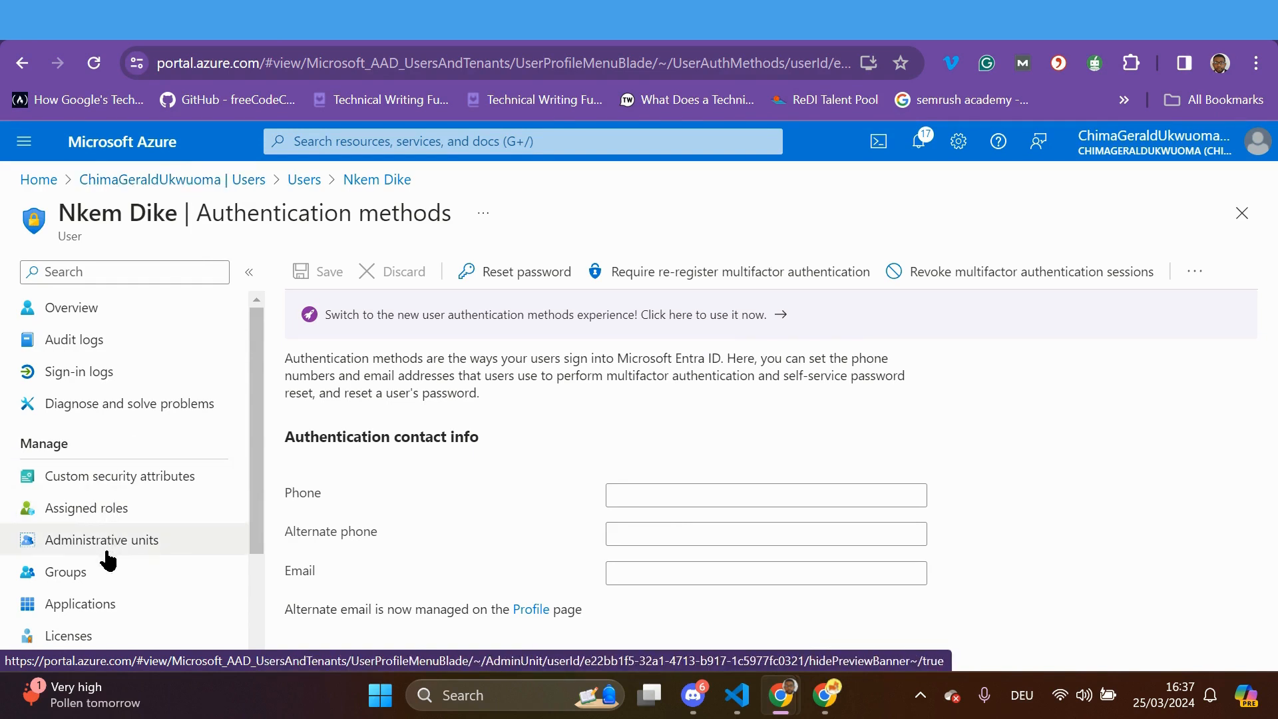
Inspect the Microsoft Entra ID P2 license: Active, 3/4 services enabled by Direct assignment
{"action": "left_click", "coordinate": [73, 637]}
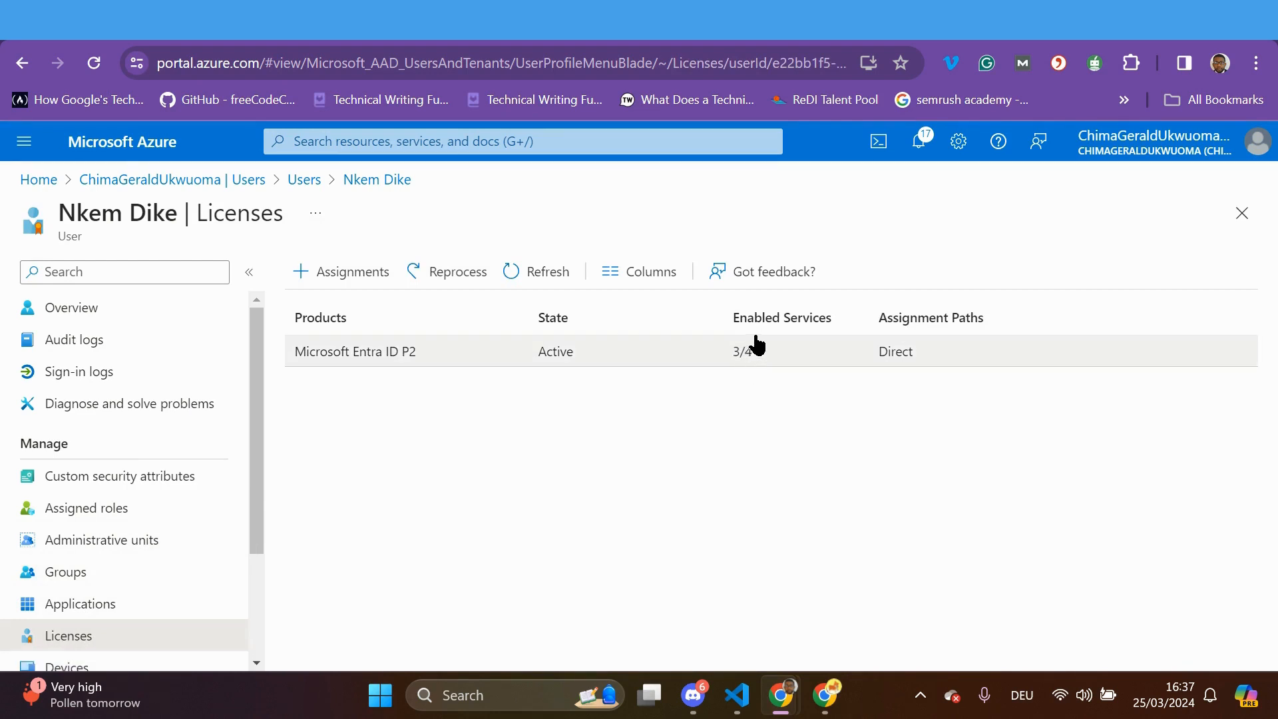
{"action": "left_click", "coordinate": [357, 360]}
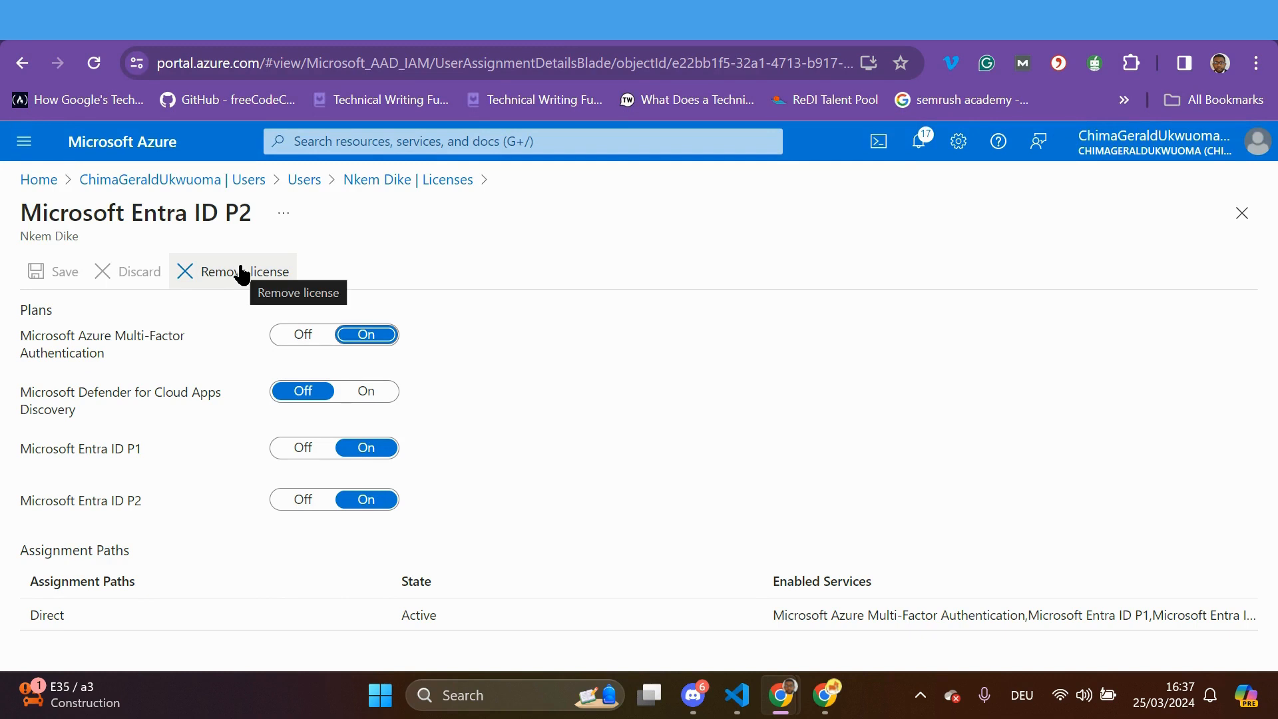
{"action": "left_click", "coordinate": [365, 183]}
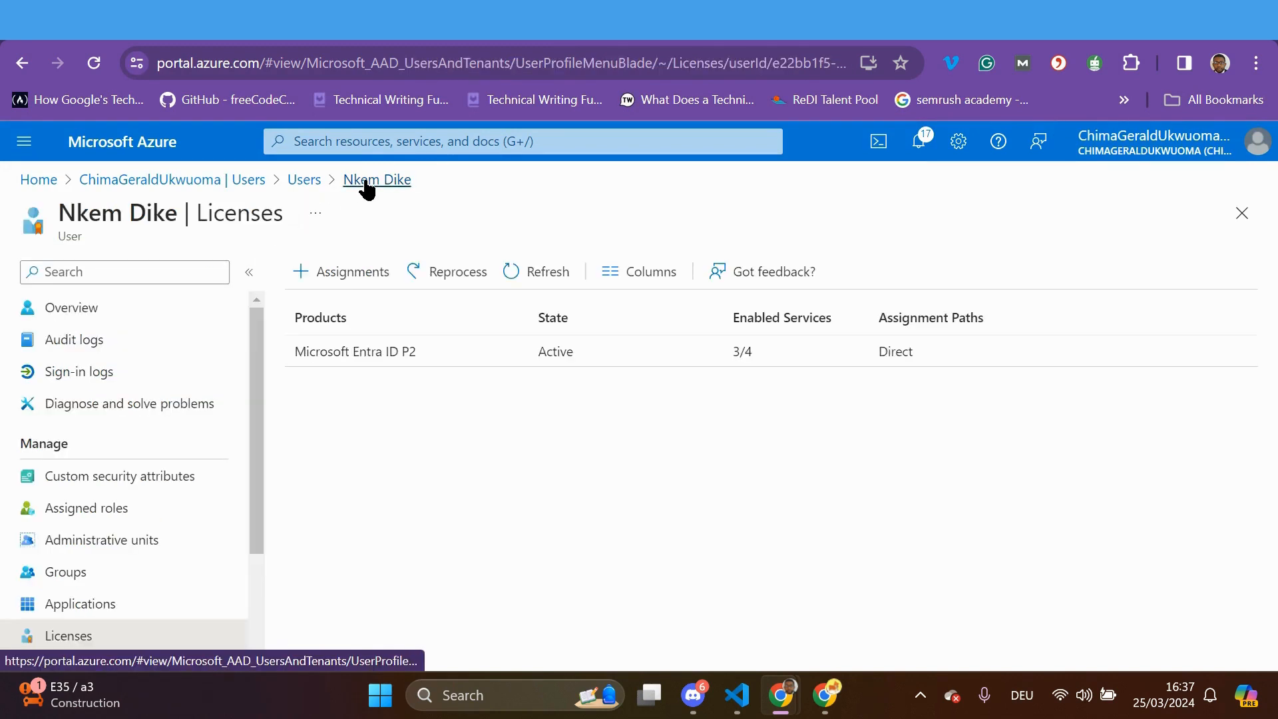
{"action": "left_click_drag", "start_coordinate": [252, 444], "coordinate": [247, 513]}
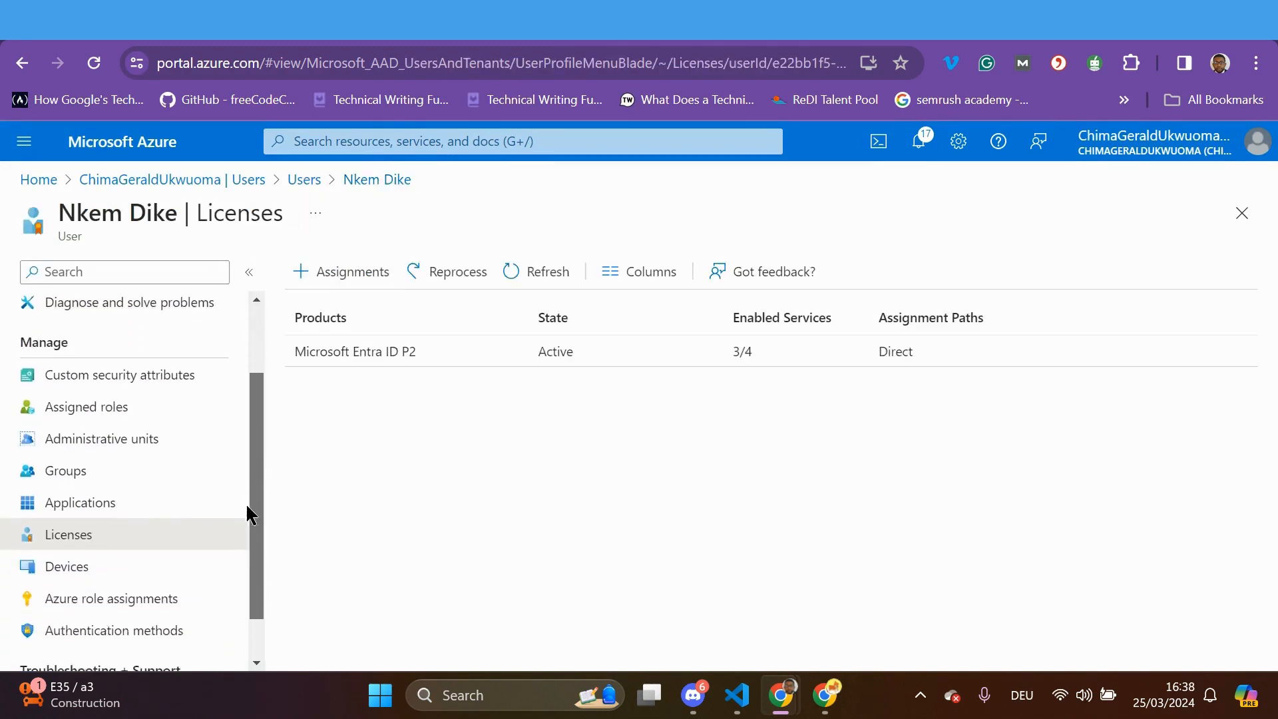
{"action": "scroll", "coordinate": [200, 486], "scroll_direction": "up", "scroll_amount": 2}
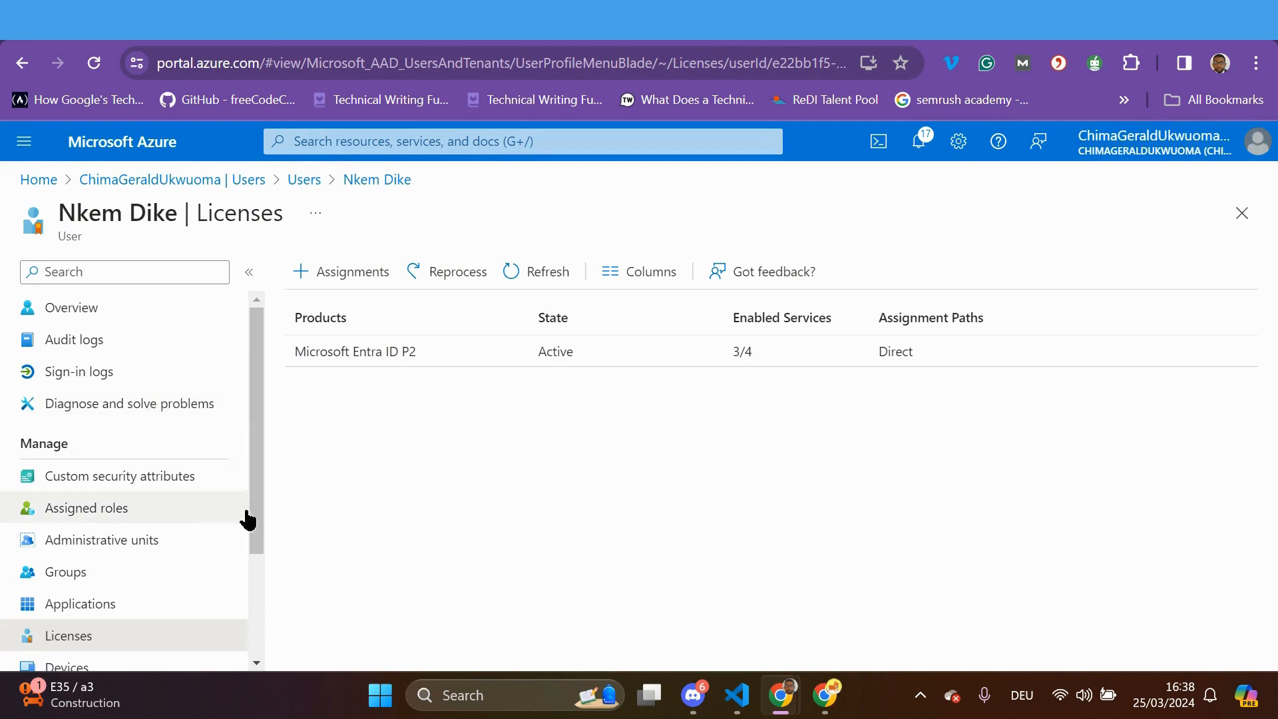
{"action": "left_click_drag", "start_coordinate": [261, 489], "coordinate": [249, 613]}
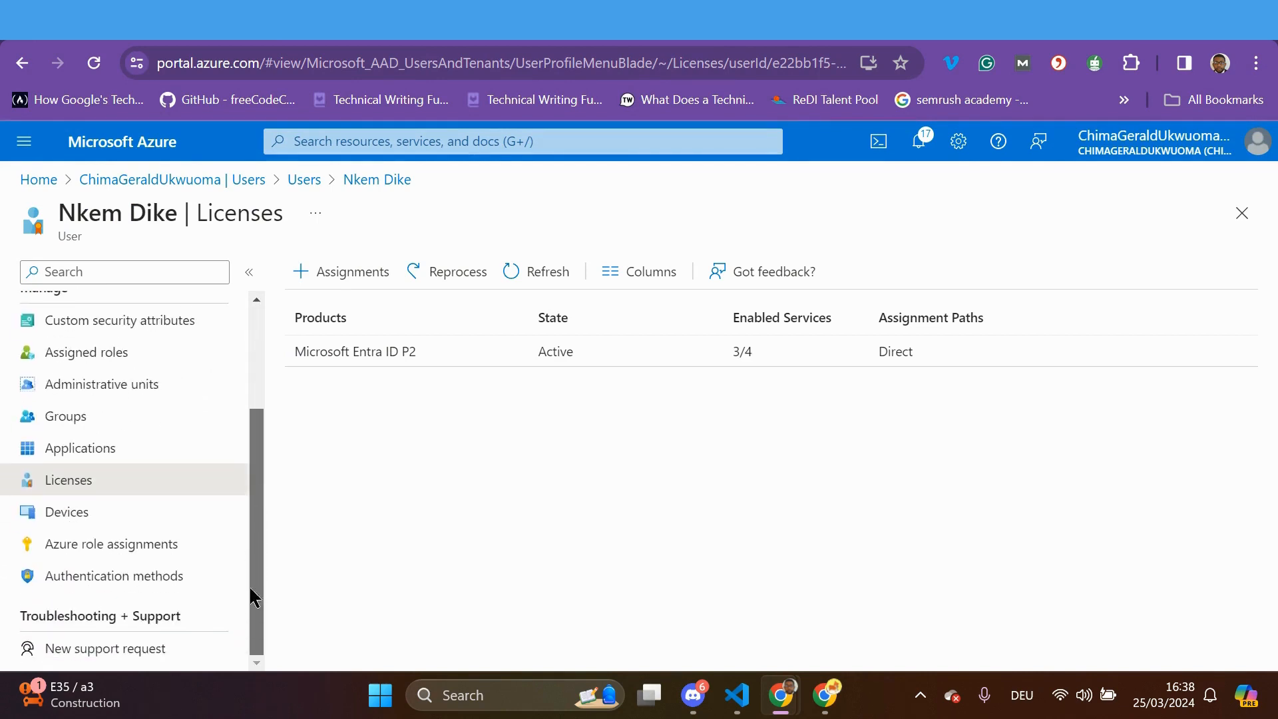
{"action": "scroll", "coordinate": [205, 413], "scroll_direction": "up", "scroll_amount": 3}
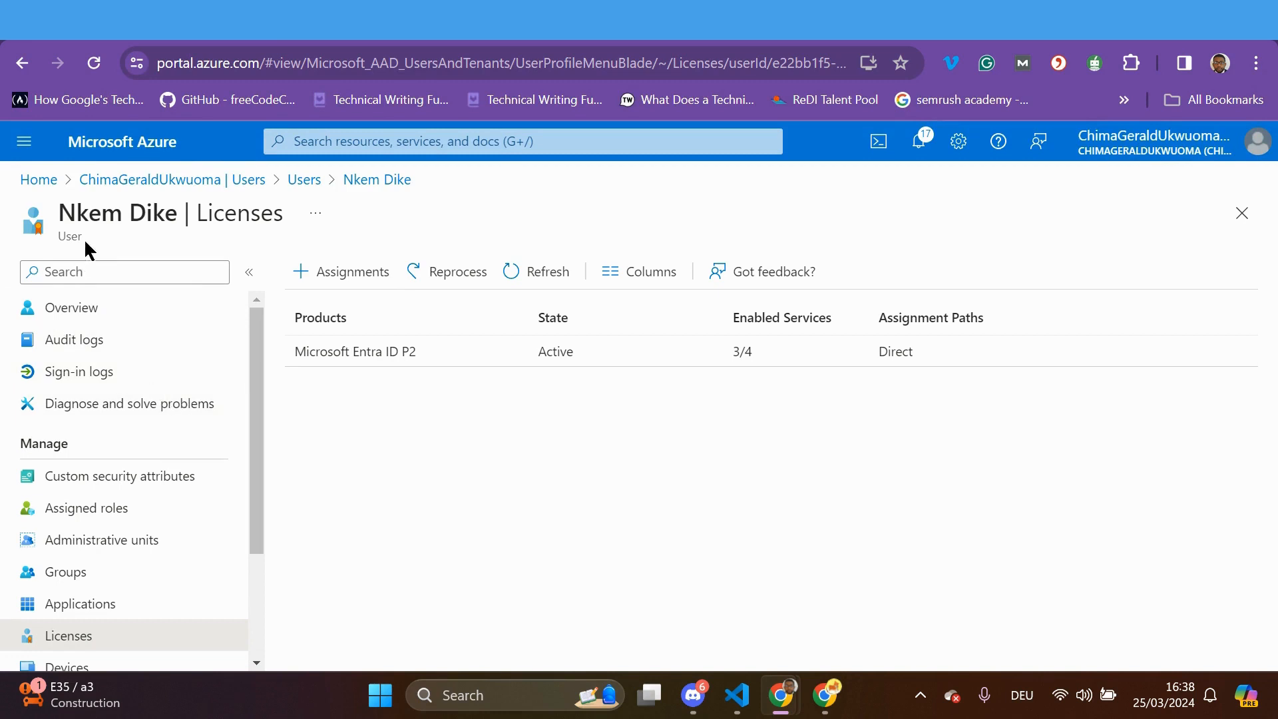
Go through the tenant's Users list to the guest user's profile, showing PendingAcceptance
{"action": "left_click", "coordinate": [244, 181]}
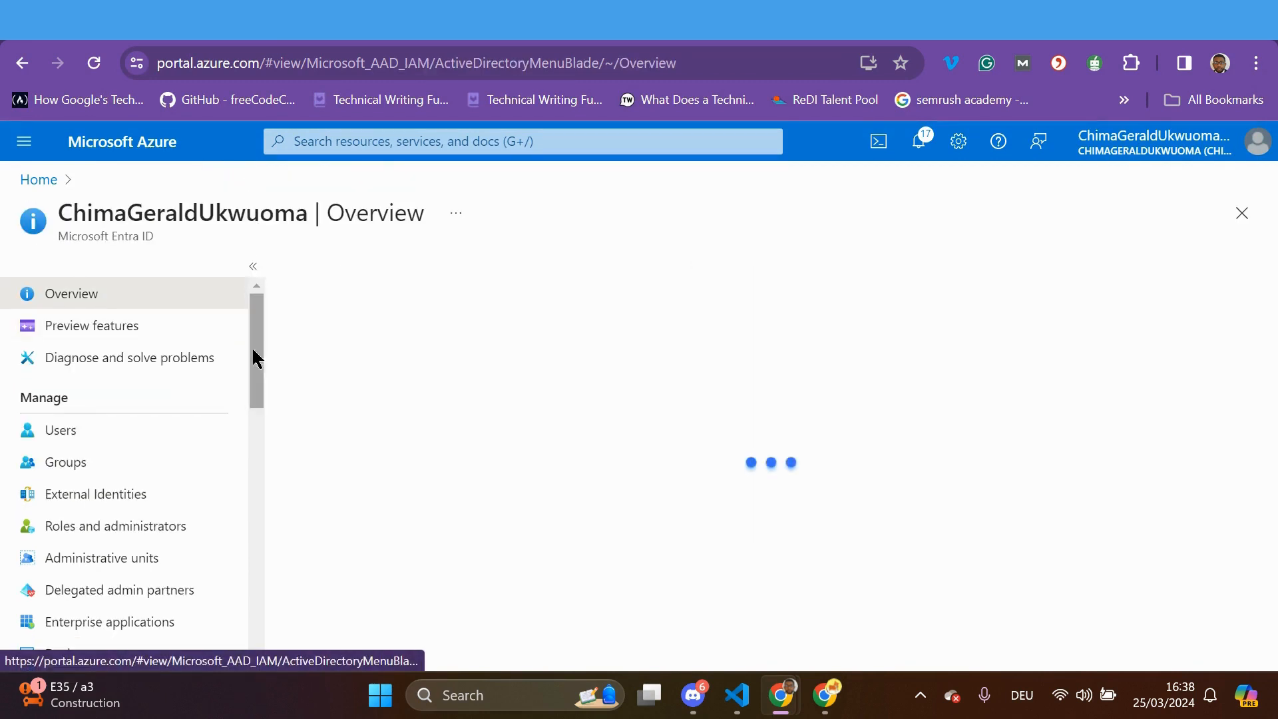
{"action": "left_click", "coordinate": [133, 436]}
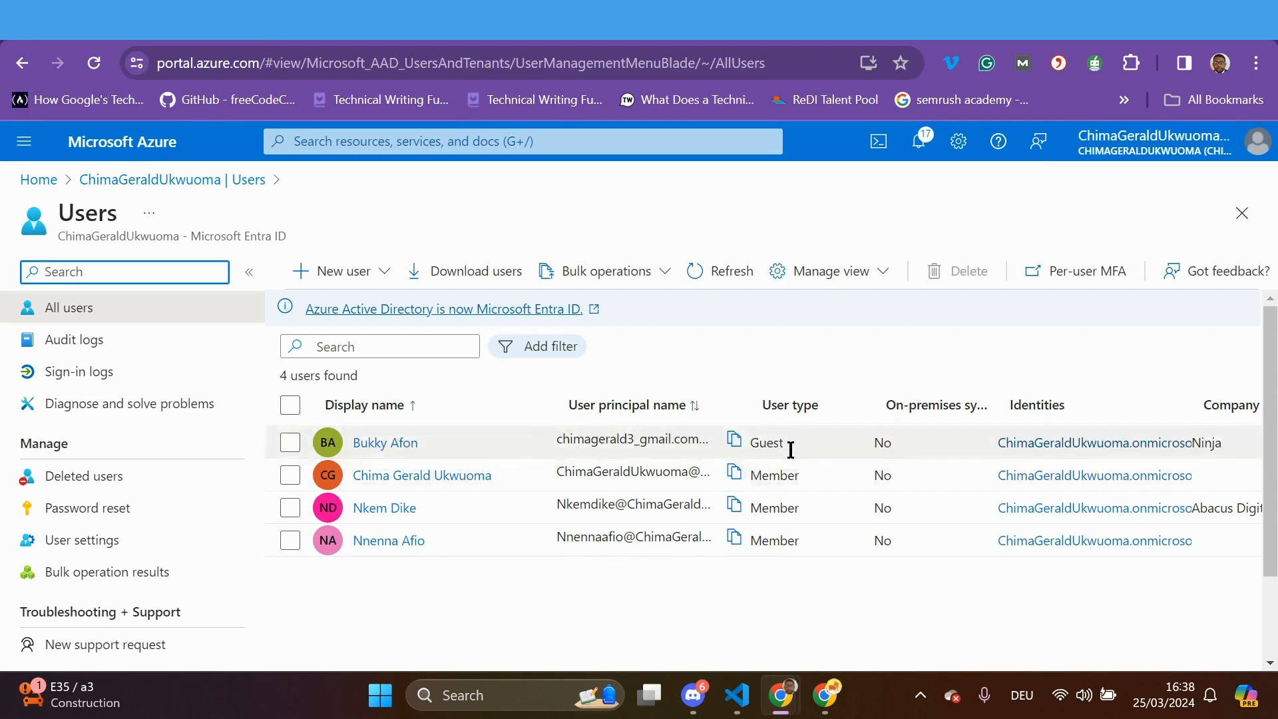
{"action": "left_click", "coordinate": [405, 446]}
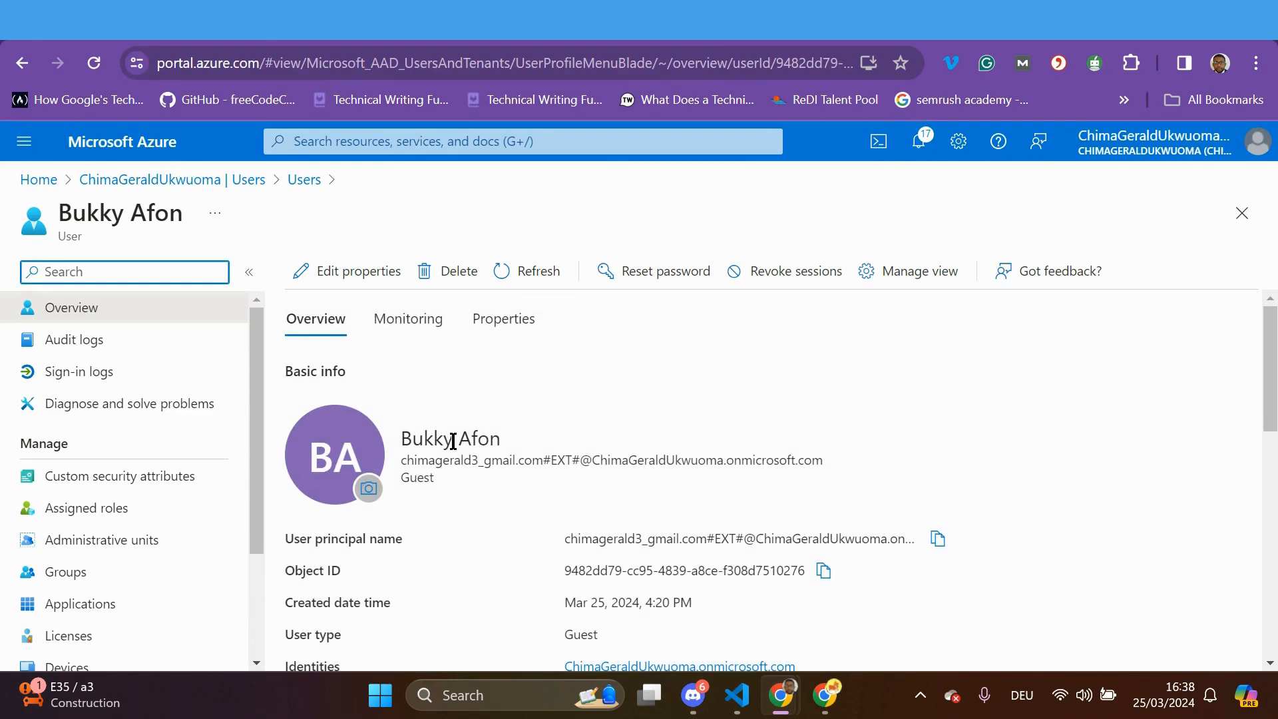
{"action": "scroll", "coordinate": [452, 442], "scroll_direction": "down", "scroll_amount": 5}
{"action": "scroll", "coordinate": [453, 442], "scroll_direction": "up", "scroll_amount": 5}
{"action": "scroll", "coordinate": [453, 441], "scroll_direction": "down", "scroll_amount": 5}
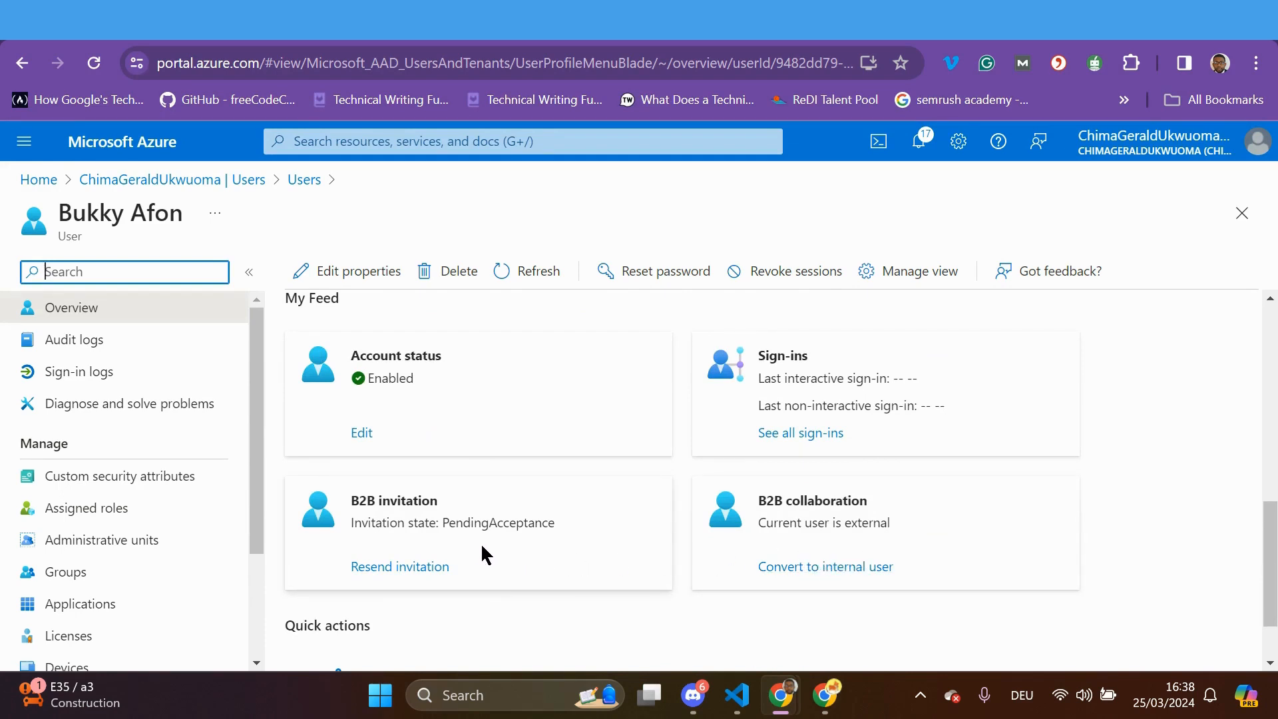
{"action": "scroll", "coordinate": [481, 542], "scroll_direction": "up", "scroll_amount": 10}
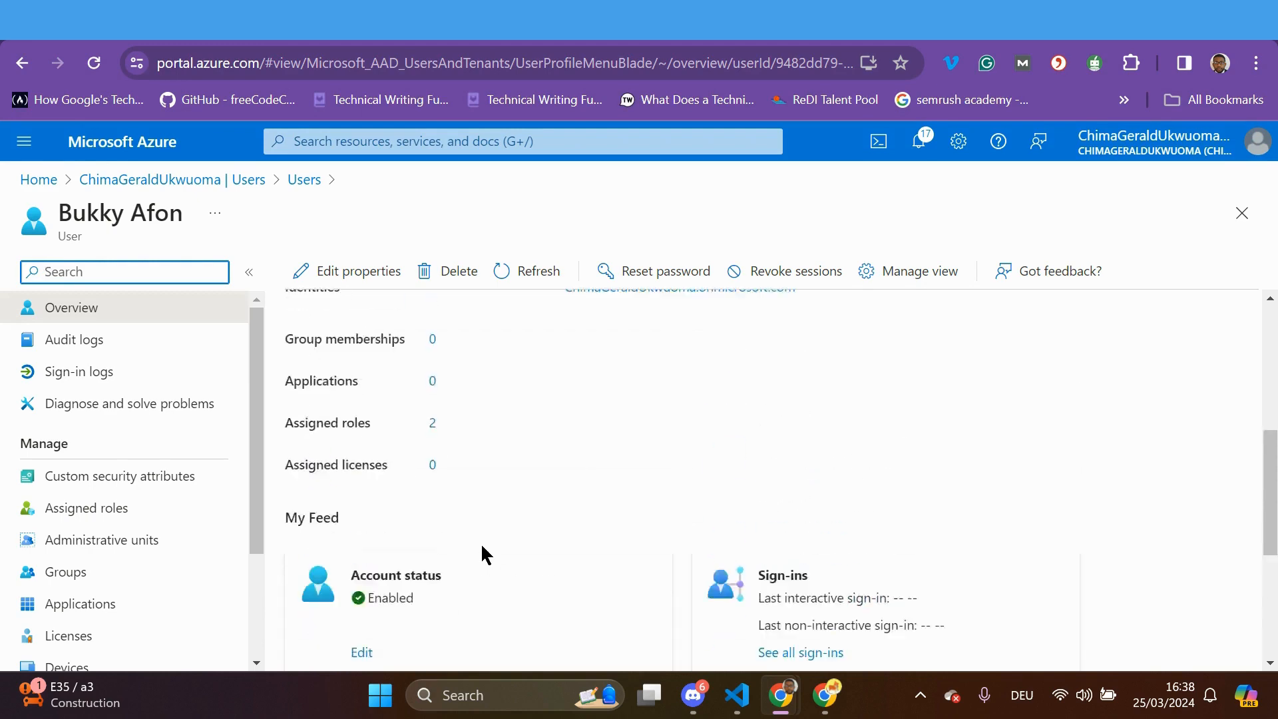
Start a new role assignment for the guest user and select Attribute Definition Administrator
{"action": "left_click", "coordinate": [94, 509]}
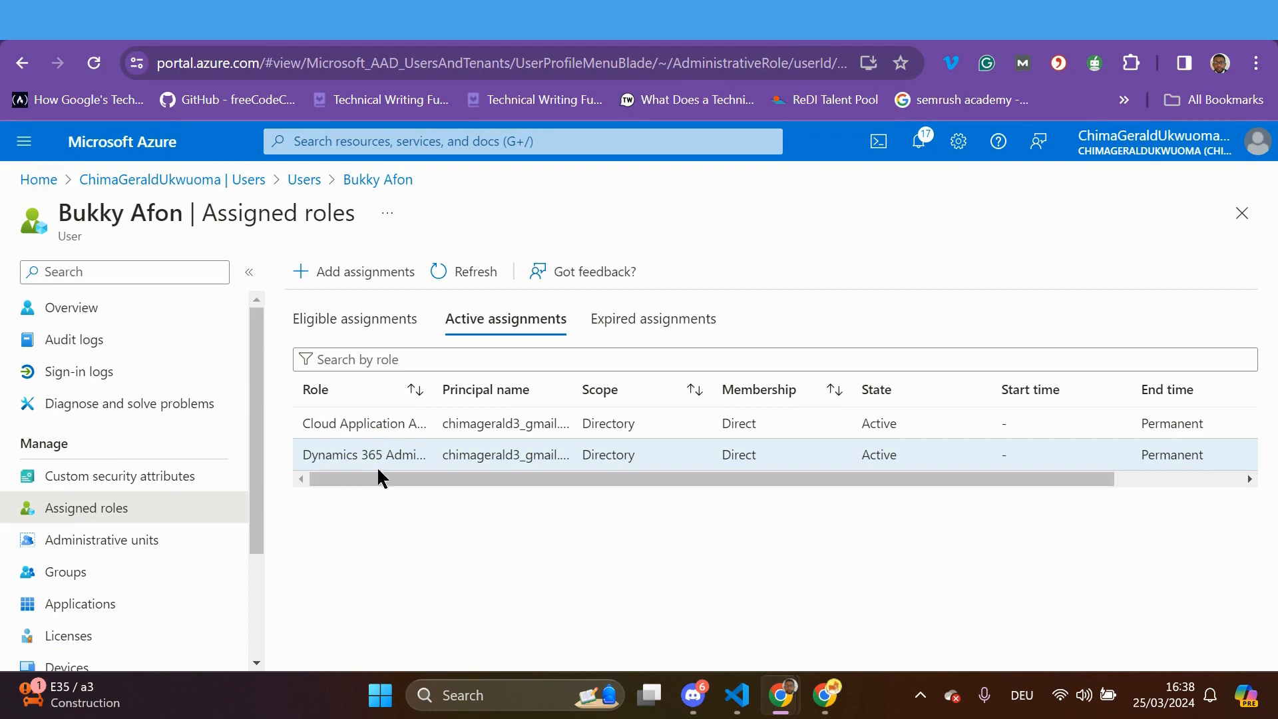
{"action": "left_click", "coordinate": [353, 271]}
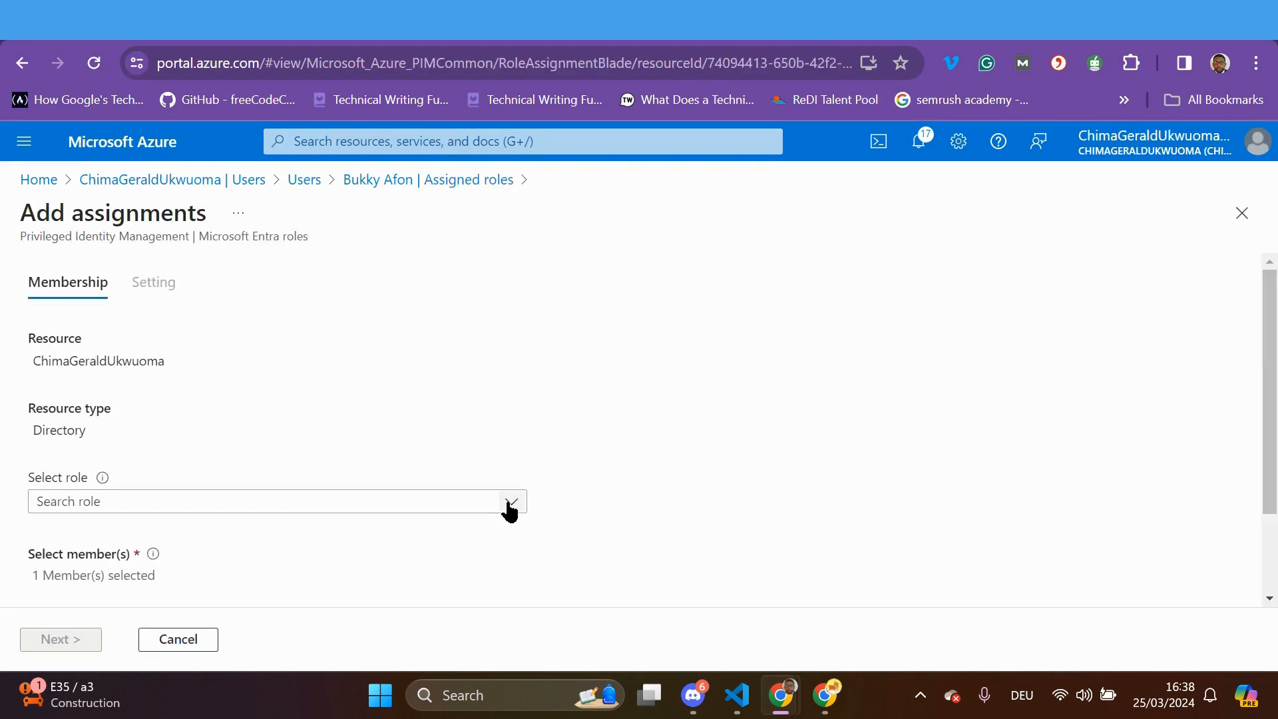
{"action": "left_click", "coordinate": [507, 506]}
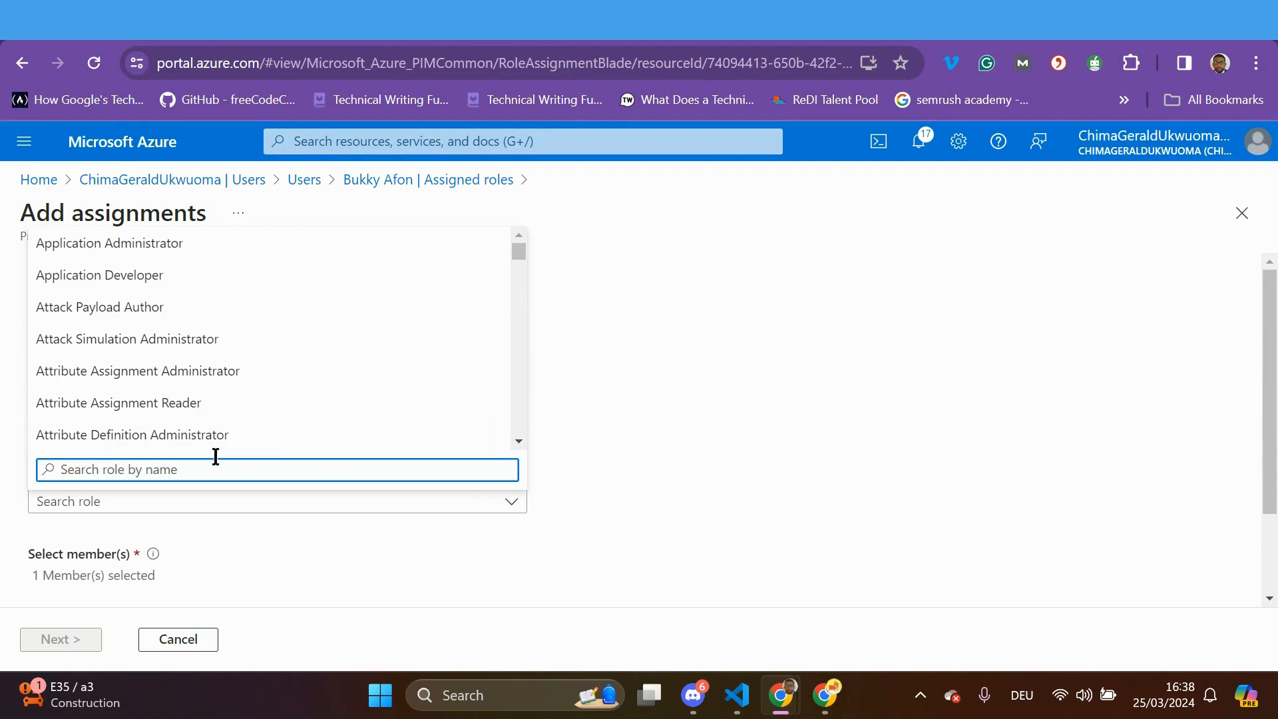
{"action": "left_click", "coordinate": [193, 436]}
{"action": "scroll", "coordinate": [312, 552], "scroll_direction": "down", "scroll_amount": 4}
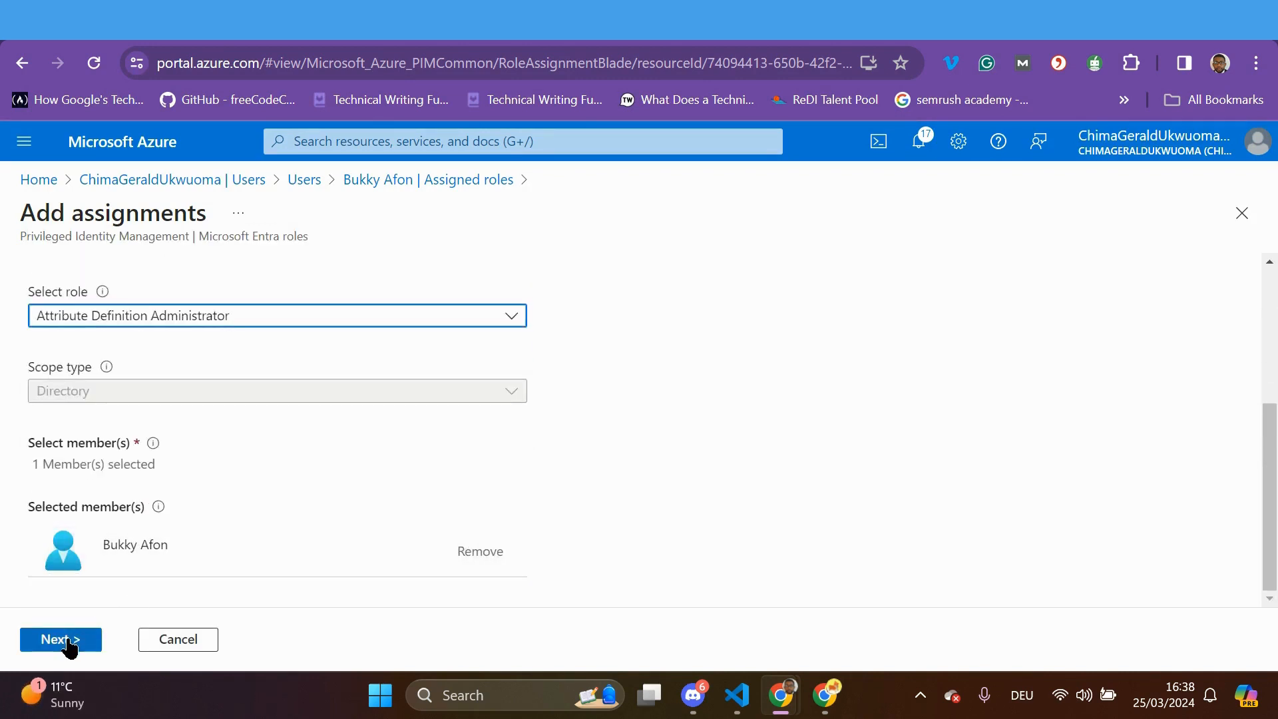
{"action": "scroll", "coordinate": [233, 506], "scroll_direction": "up", "scroll_amount": 4}
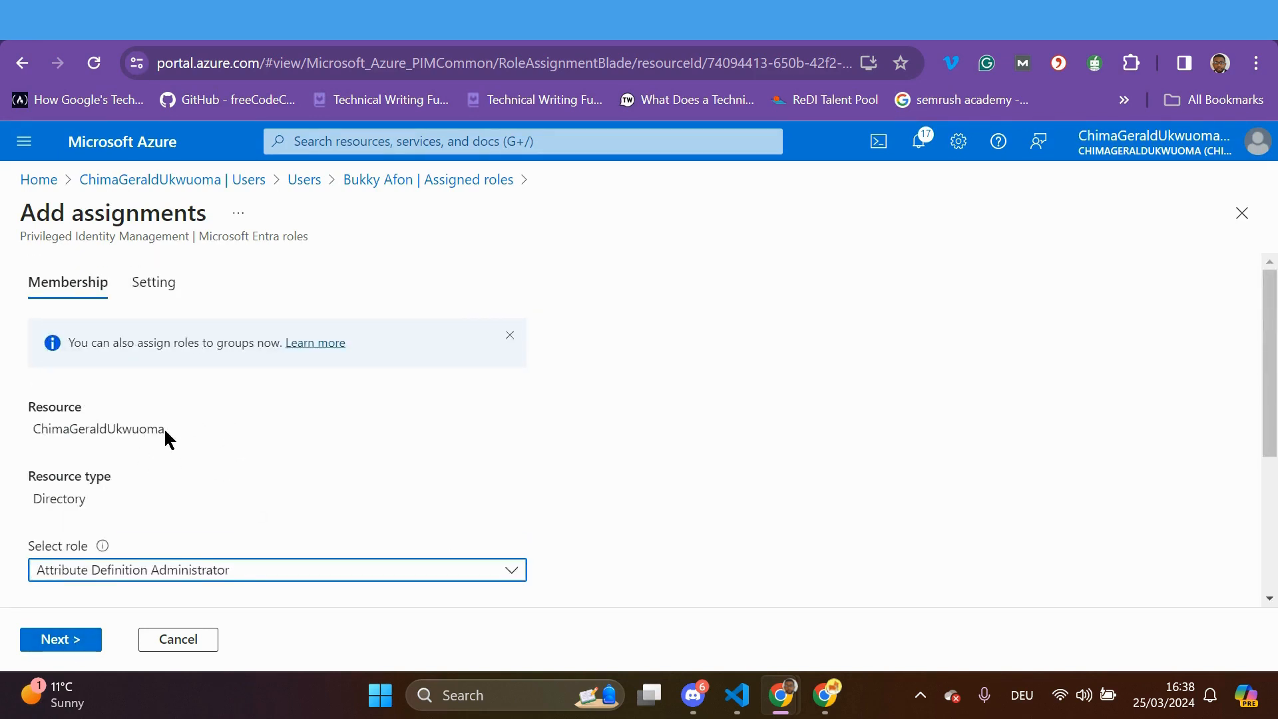
Keep the assignment type Eligible and permanently eligible, and assign the role
{"action": "left_click", "coordinate": [143, 293]}
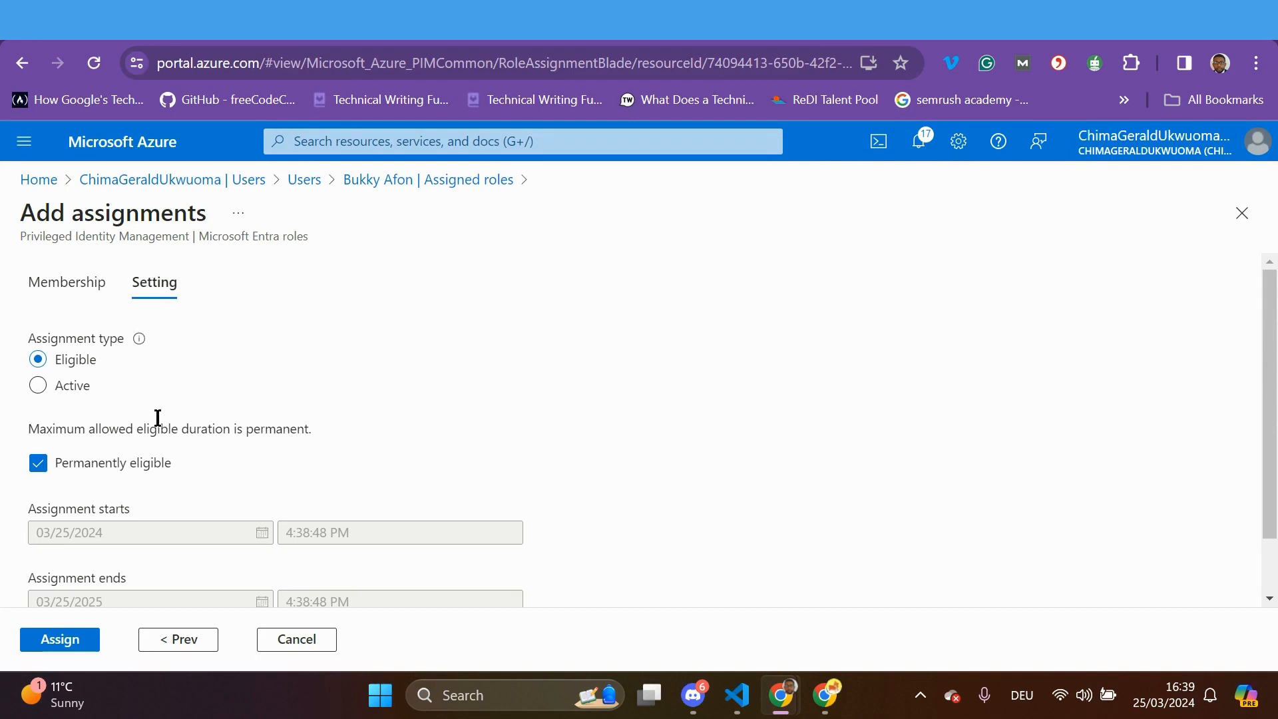
{"action": "scroll", "coordinate": [131, 504], "scroll_direction": "down", "scroll_amount": 1}
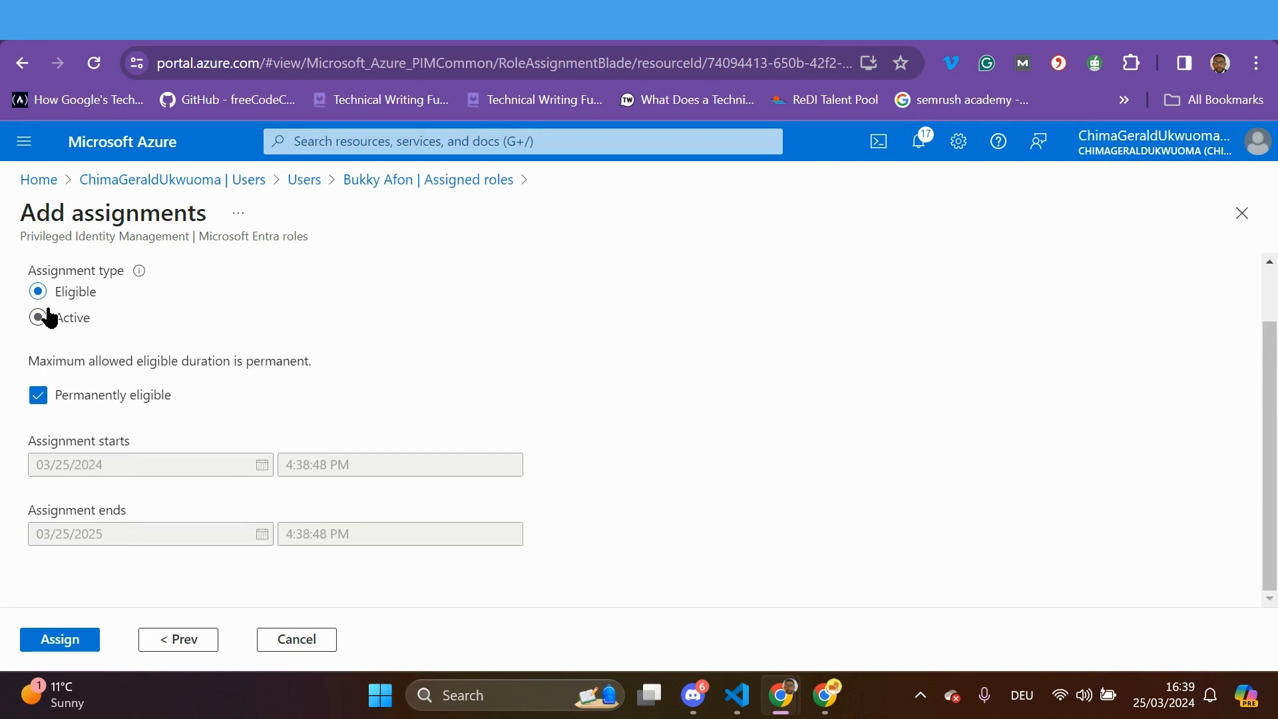
{"action": "left_click", "coordinate": [66, 639]}
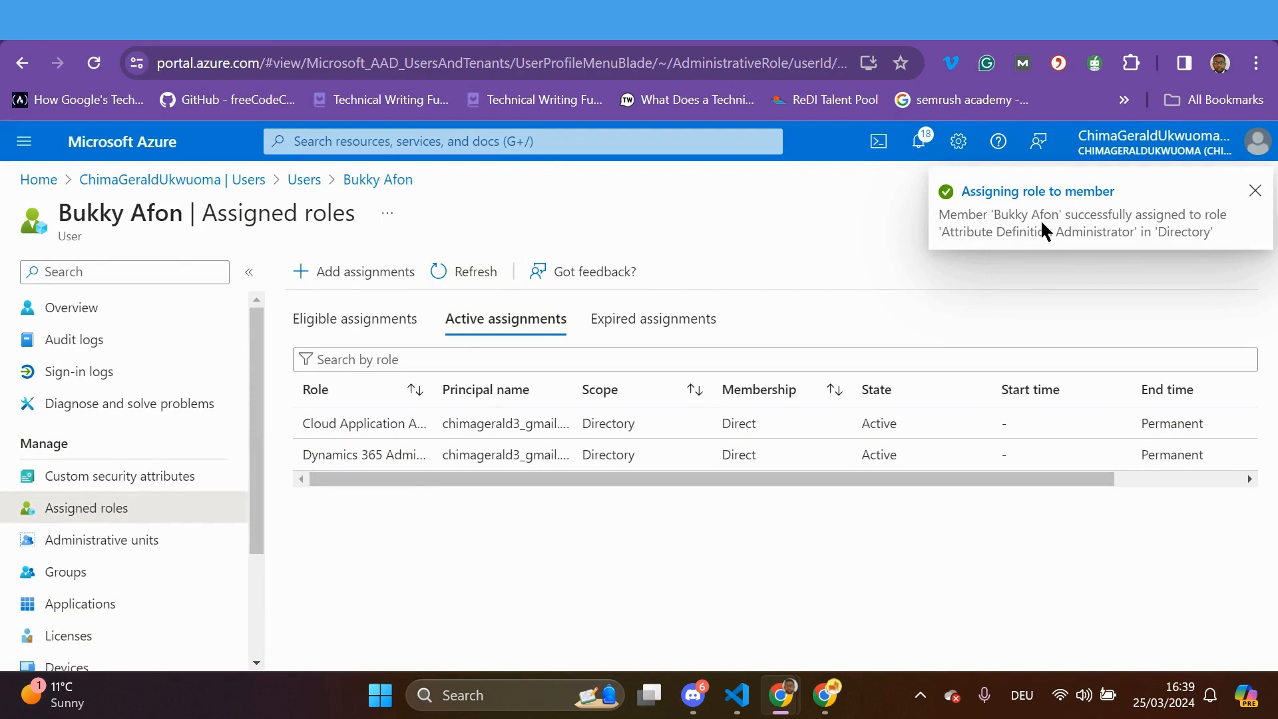
Refresh the guest's role assignments list several times to show the new assignment
{"action": "left_click", "coordinate": [465, 280]}
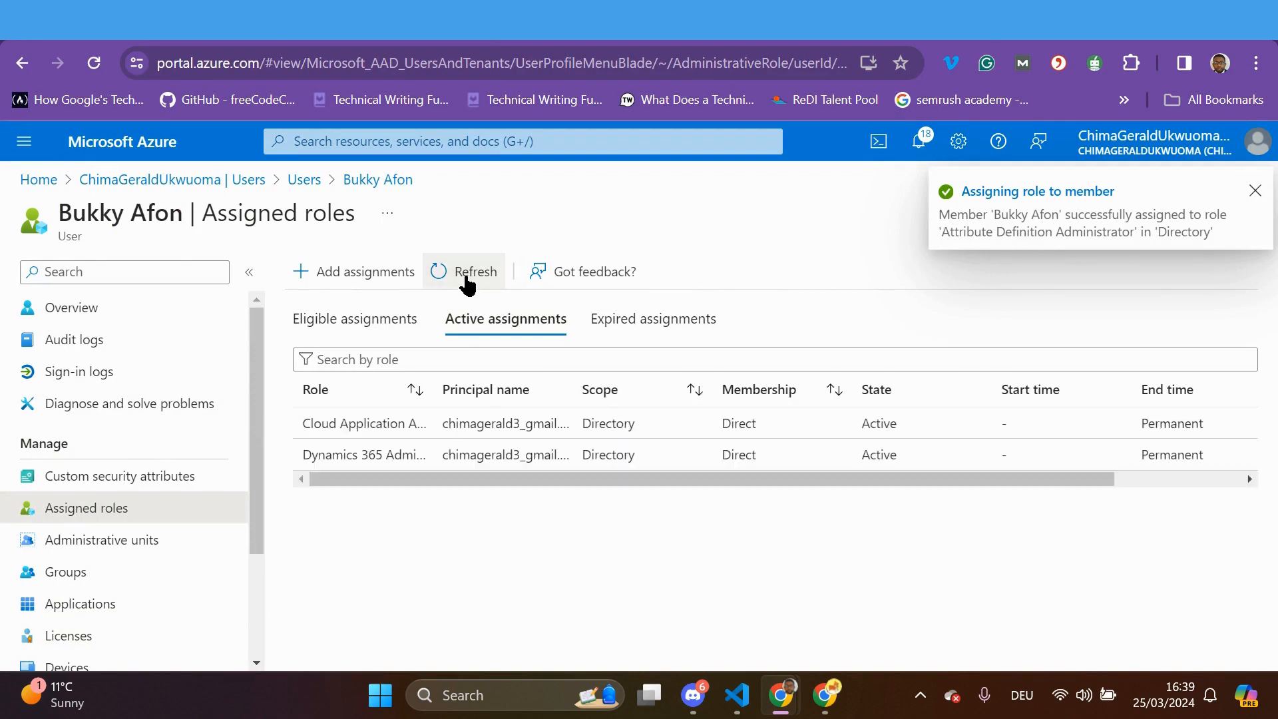
{"action": "left_click", "coordinate": [467, 280]}
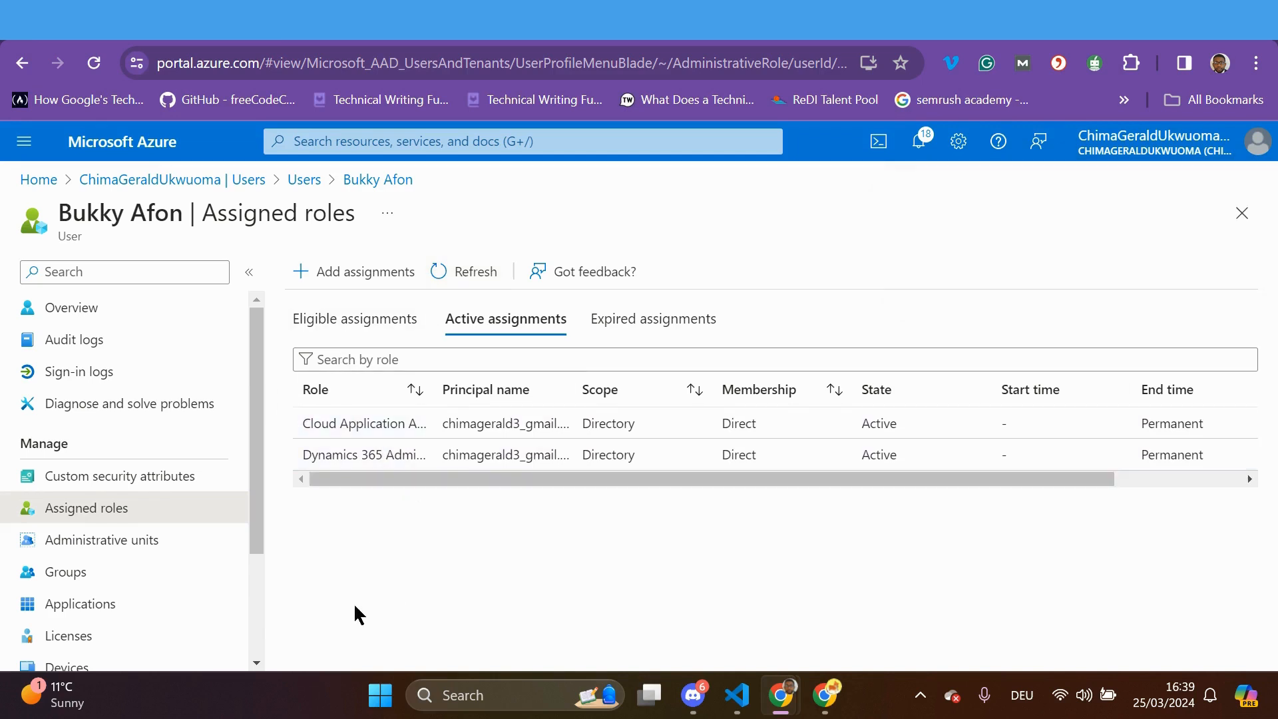
{"action": "left_click_drag", "start_coordinate": [260, 519], "coordinate": [260, 600]}
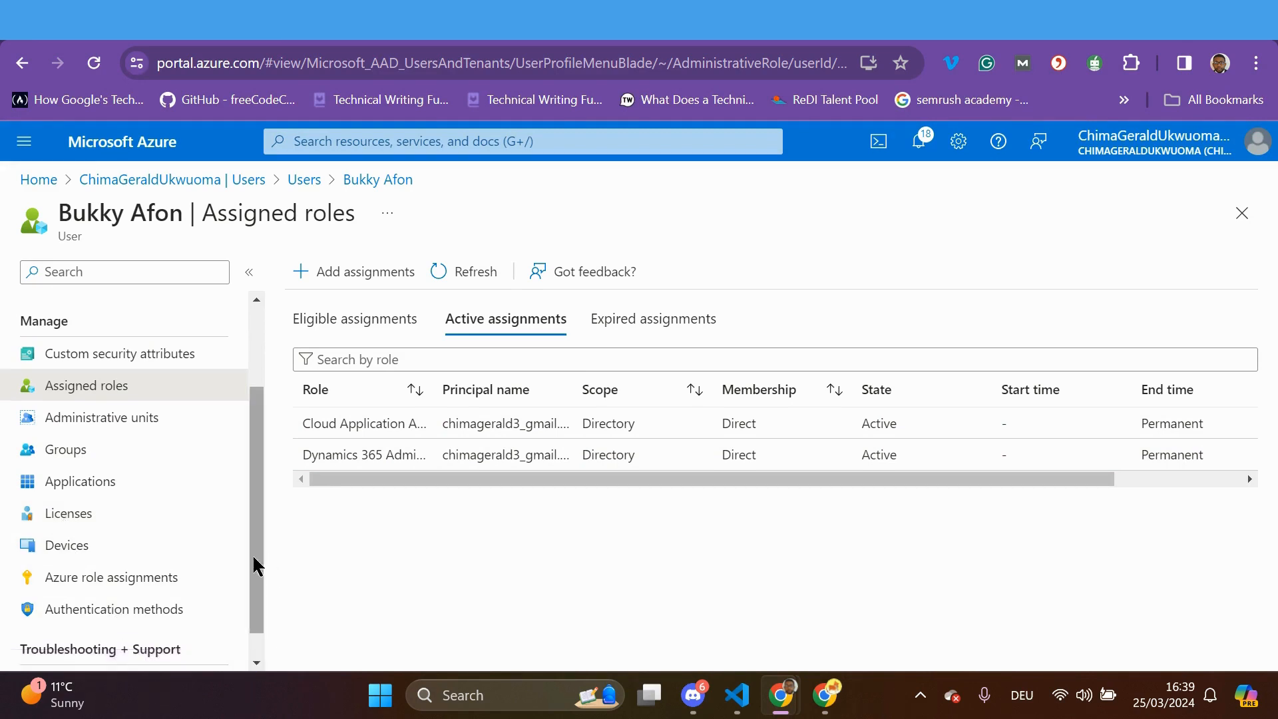
{"action": "left_click_drag", "start_coordinate": [255, 556], "coordinate": [241, 626]}
{"action": "left_click", "coordinate": [470, 273]}
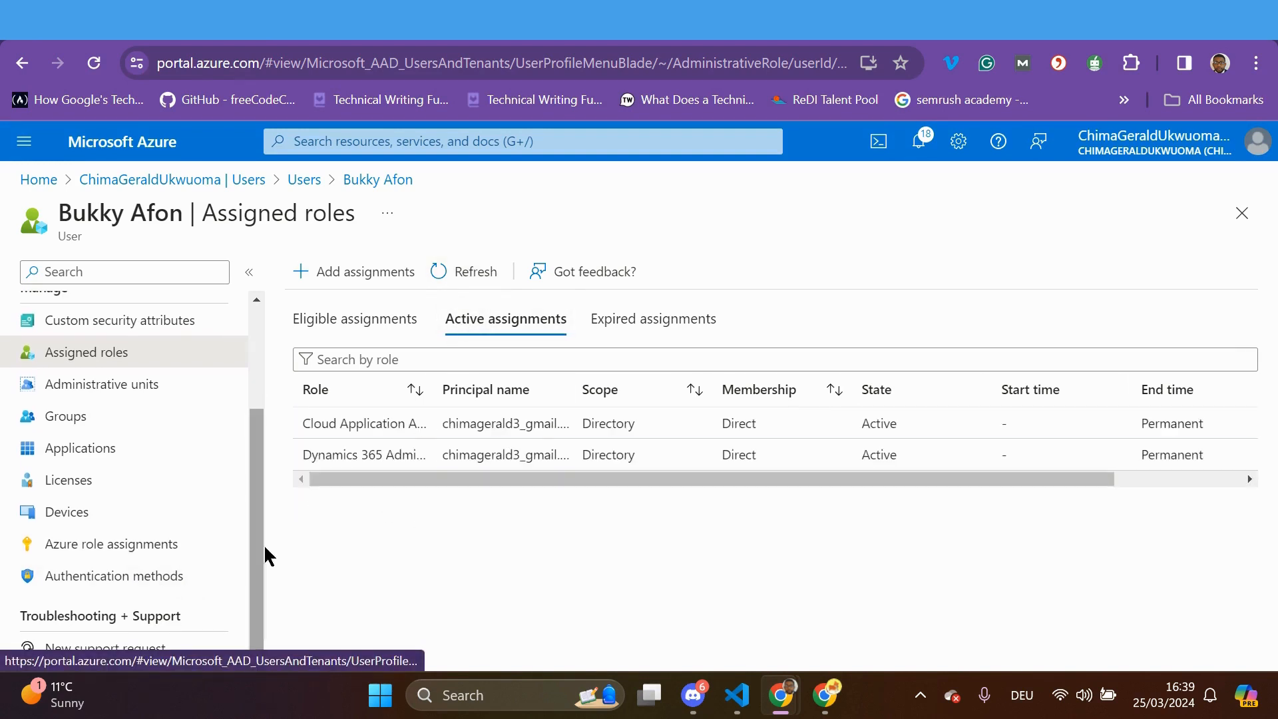
{"action": "left_click", "coordinate": [473, 273]}
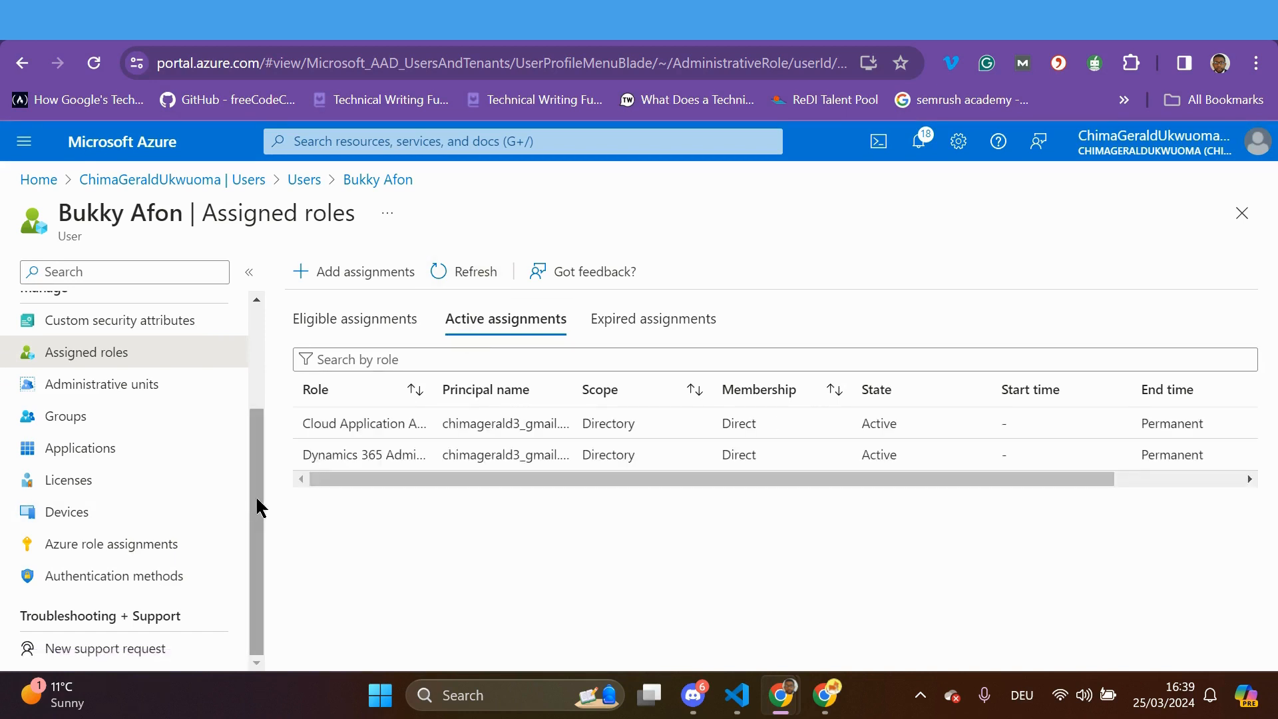
Check the Eligible and Expired assignments tabs, then return to the tenant's All users list
{"action": "left_click", "coordinate": [364, 328]}
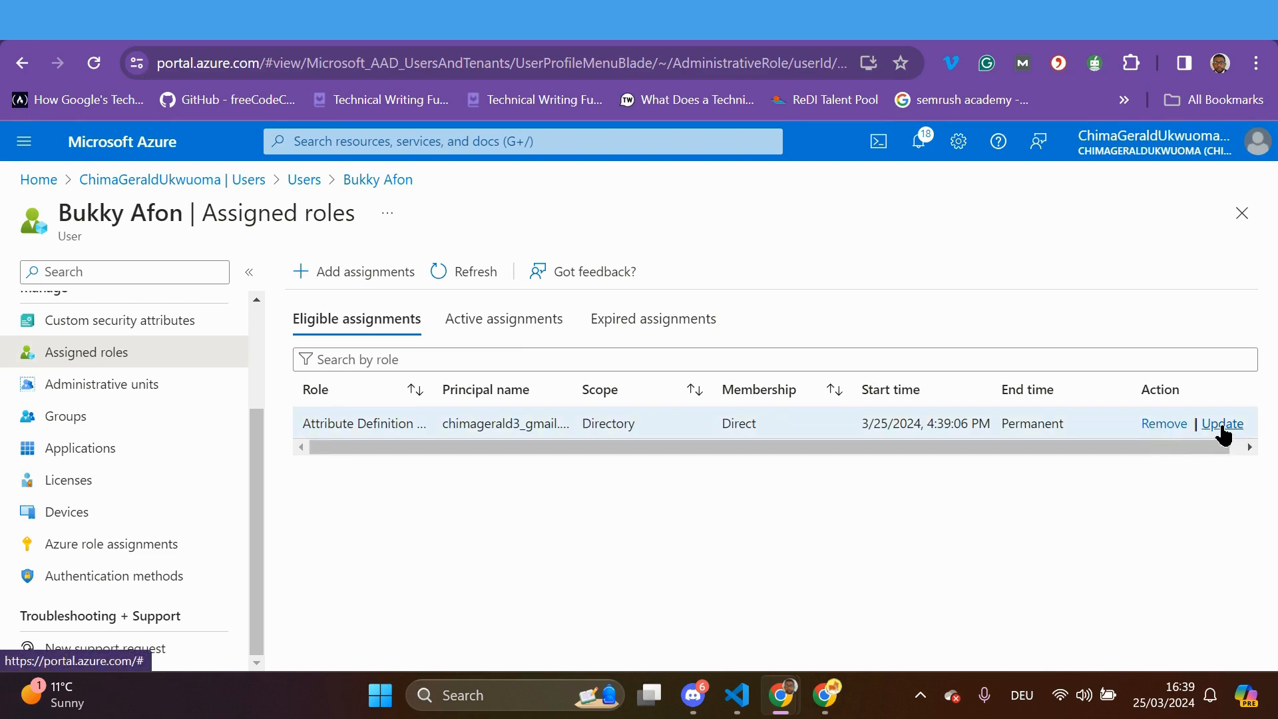
{"action": "left_click", "coordinate": [649, 324]}
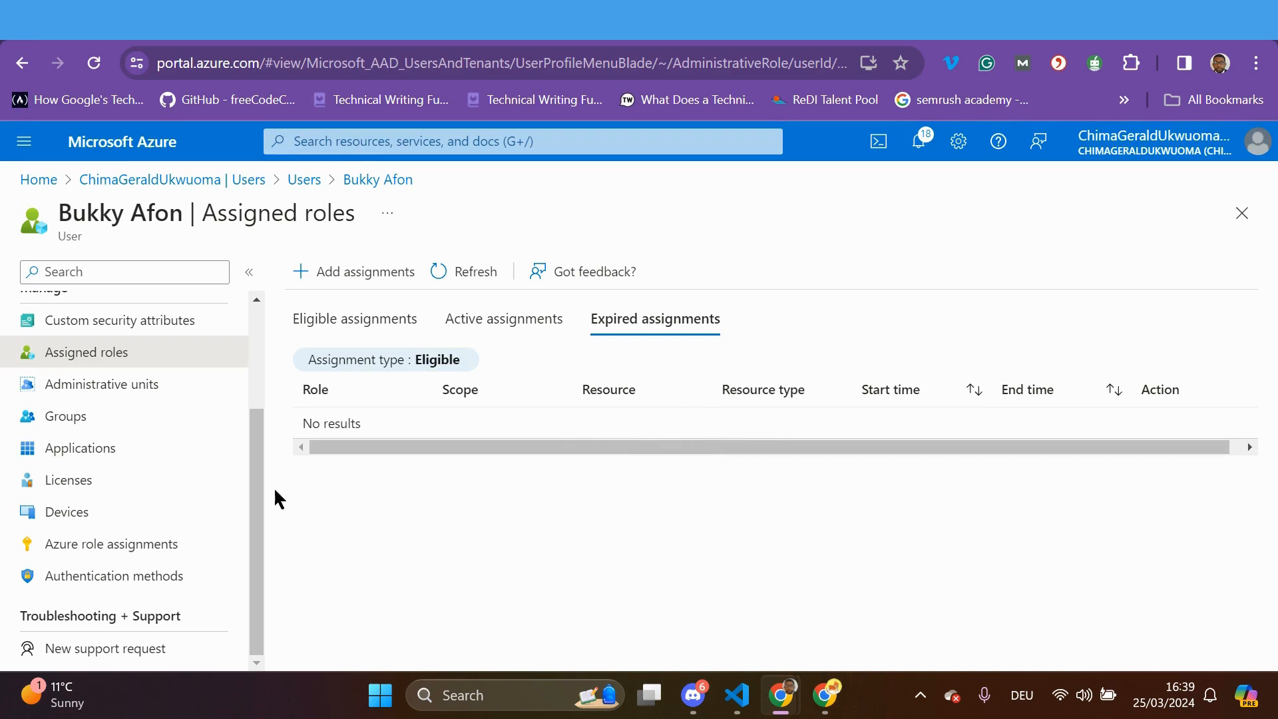
{"action": "left_click_drag", "start_coordinate": [261, 476], "coordinate": [285, 371]}
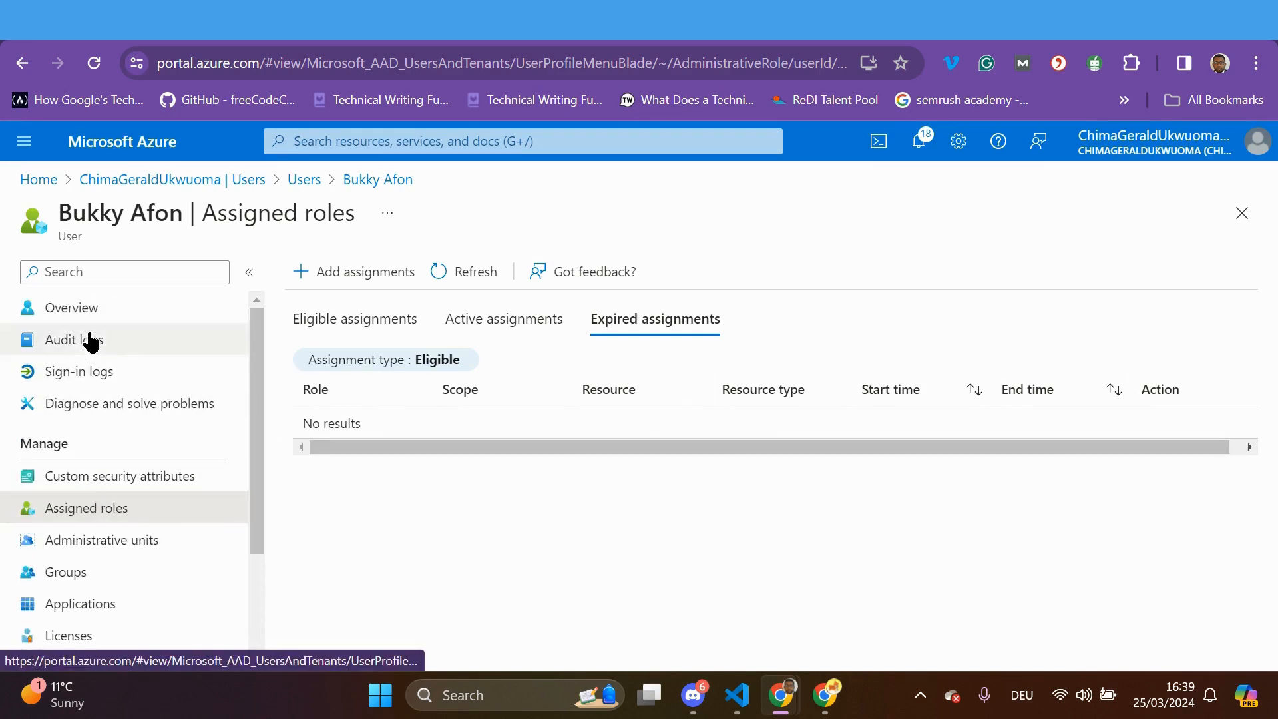
{"action": "left_click", "coordinate": [210, 185]}
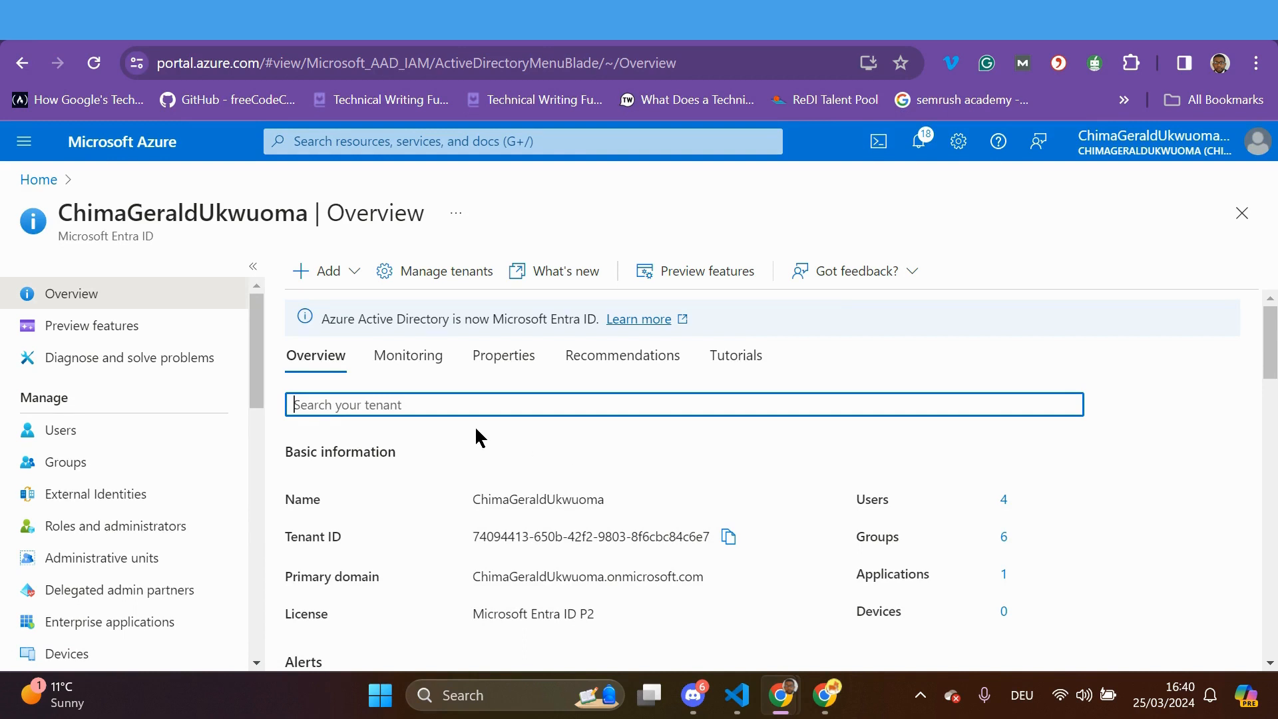
{"action": "left_click", "coordinate": [67, 431]}
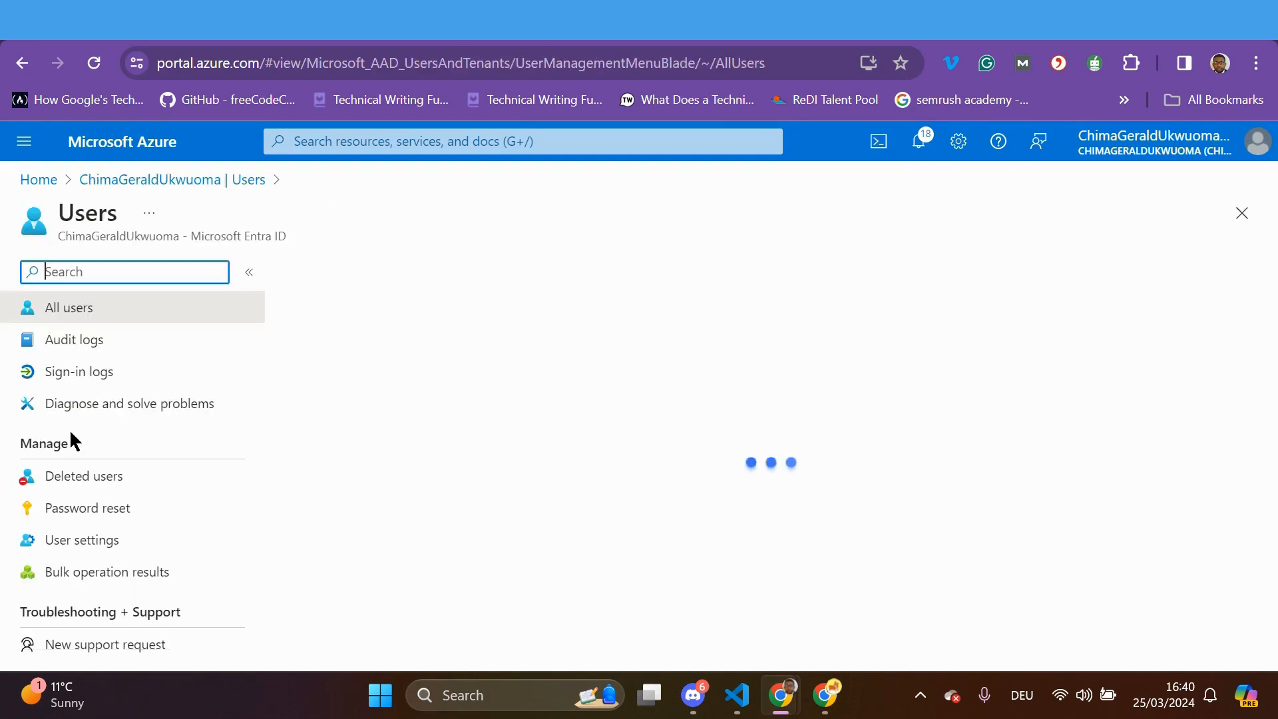